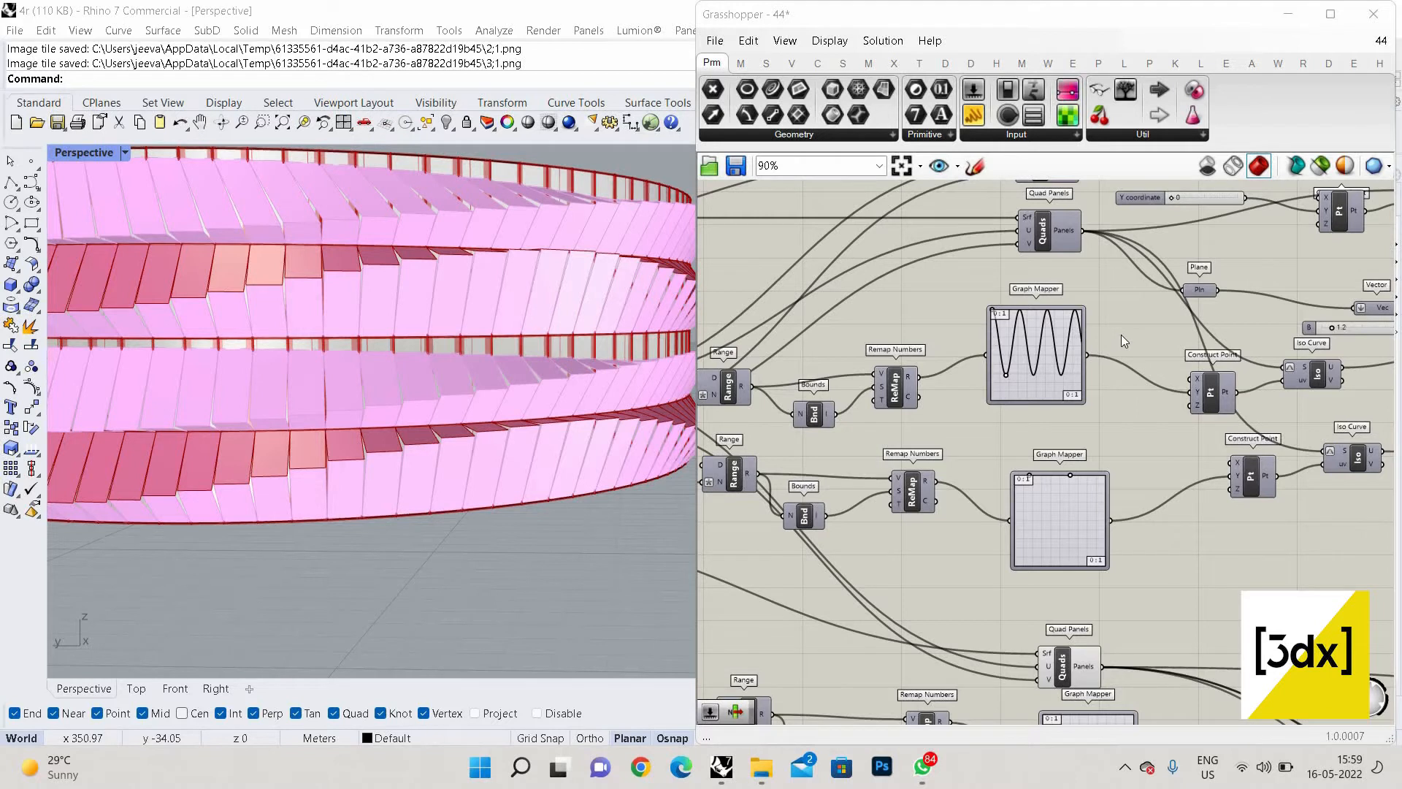
Examine the finished panelled ring model and the Graph Mapper part of its Grasshopper definition
scroll(1205, 383, down, 1)
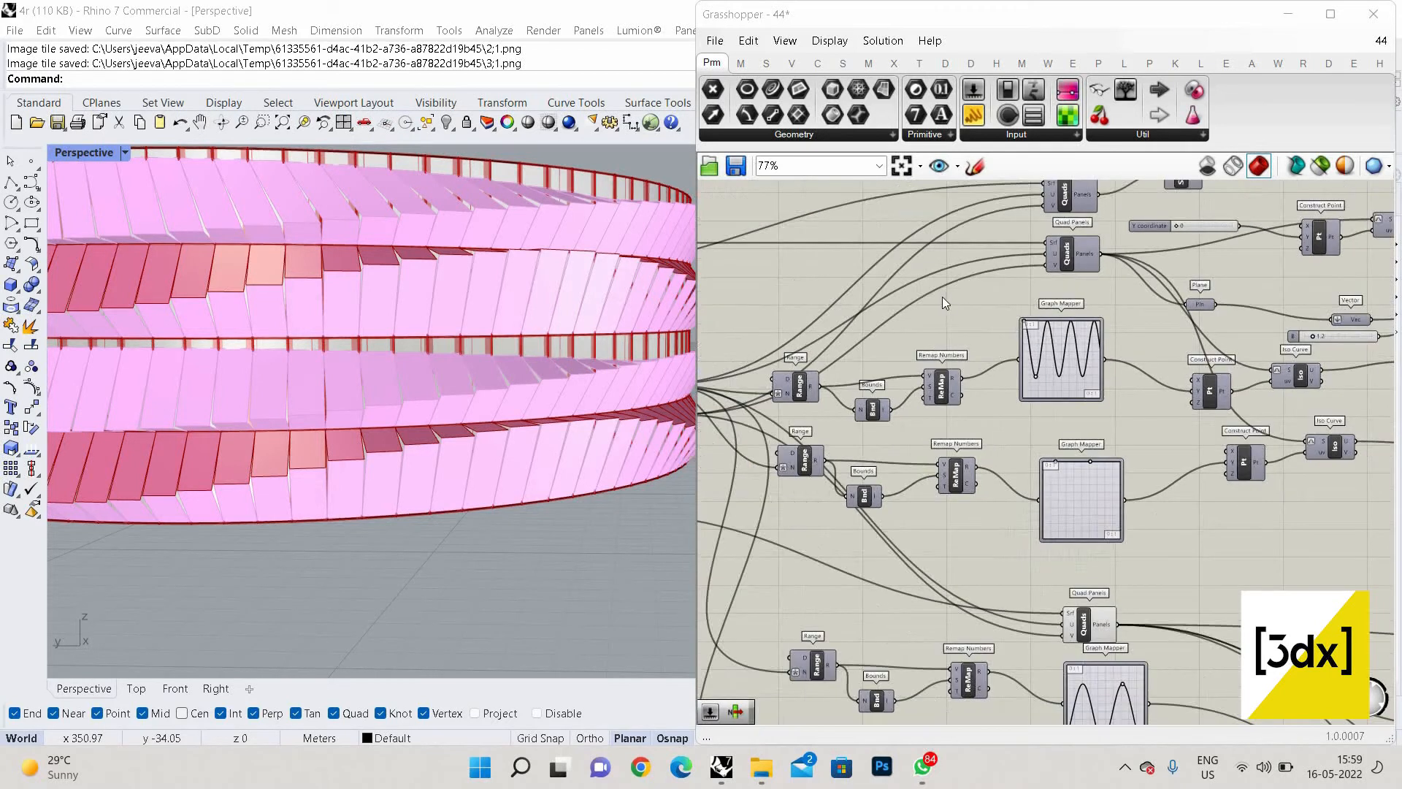
scroll(1145, 366, down, 4)
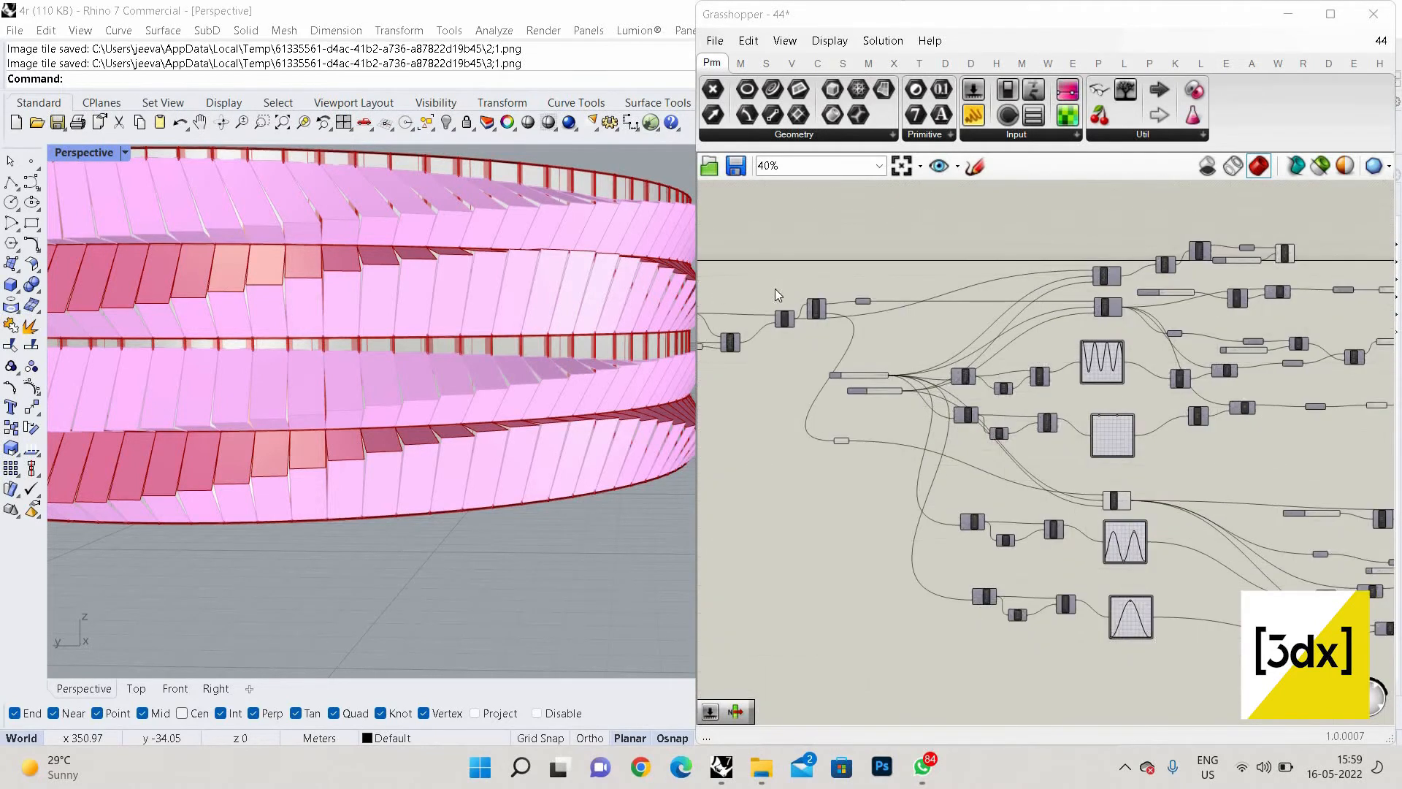
scroll(1095, 330, up, 8)
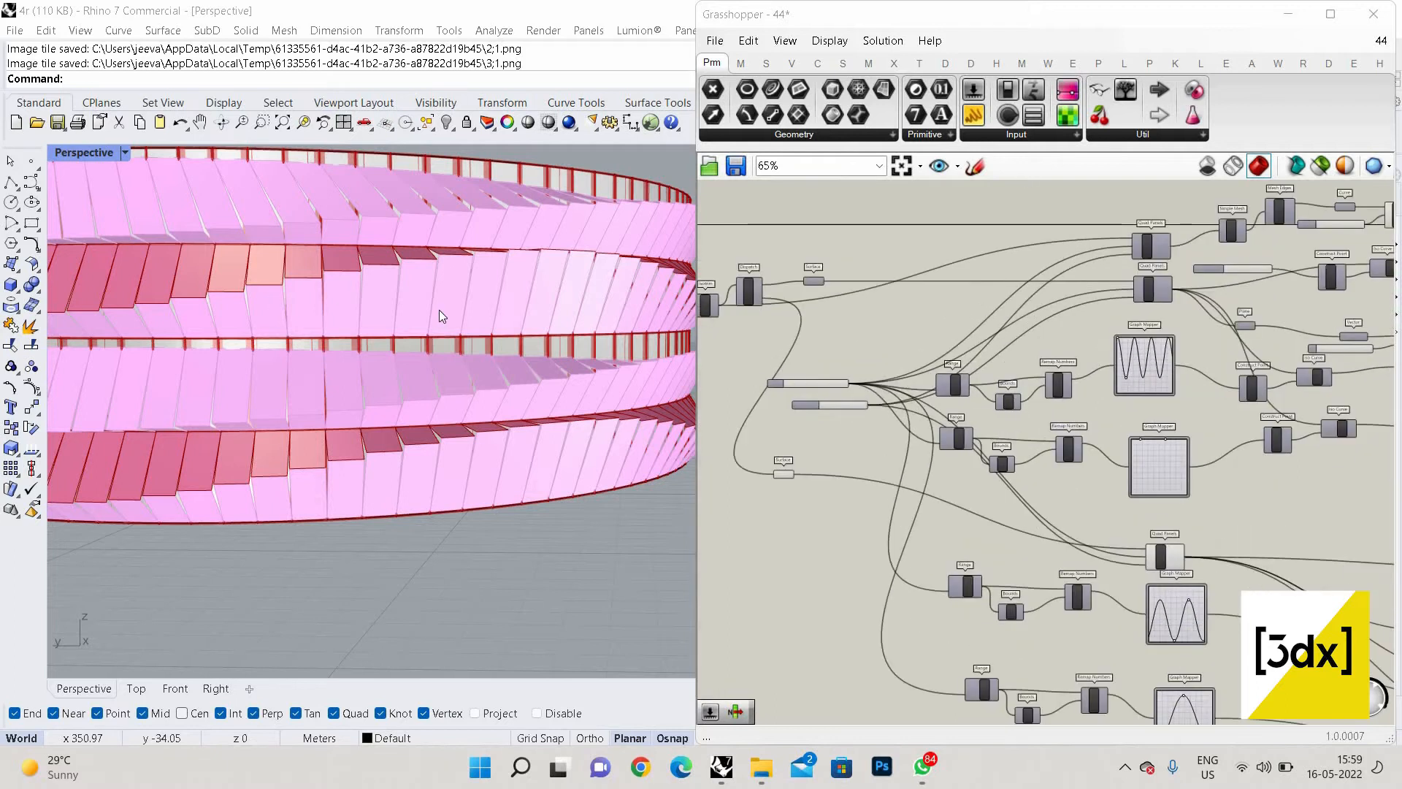
scroll(372, 348, up, 2)
right_drag(372, 348, 347, 350)
scroll(488, 358, down, 7)
scroll(577, 393, up, 2)
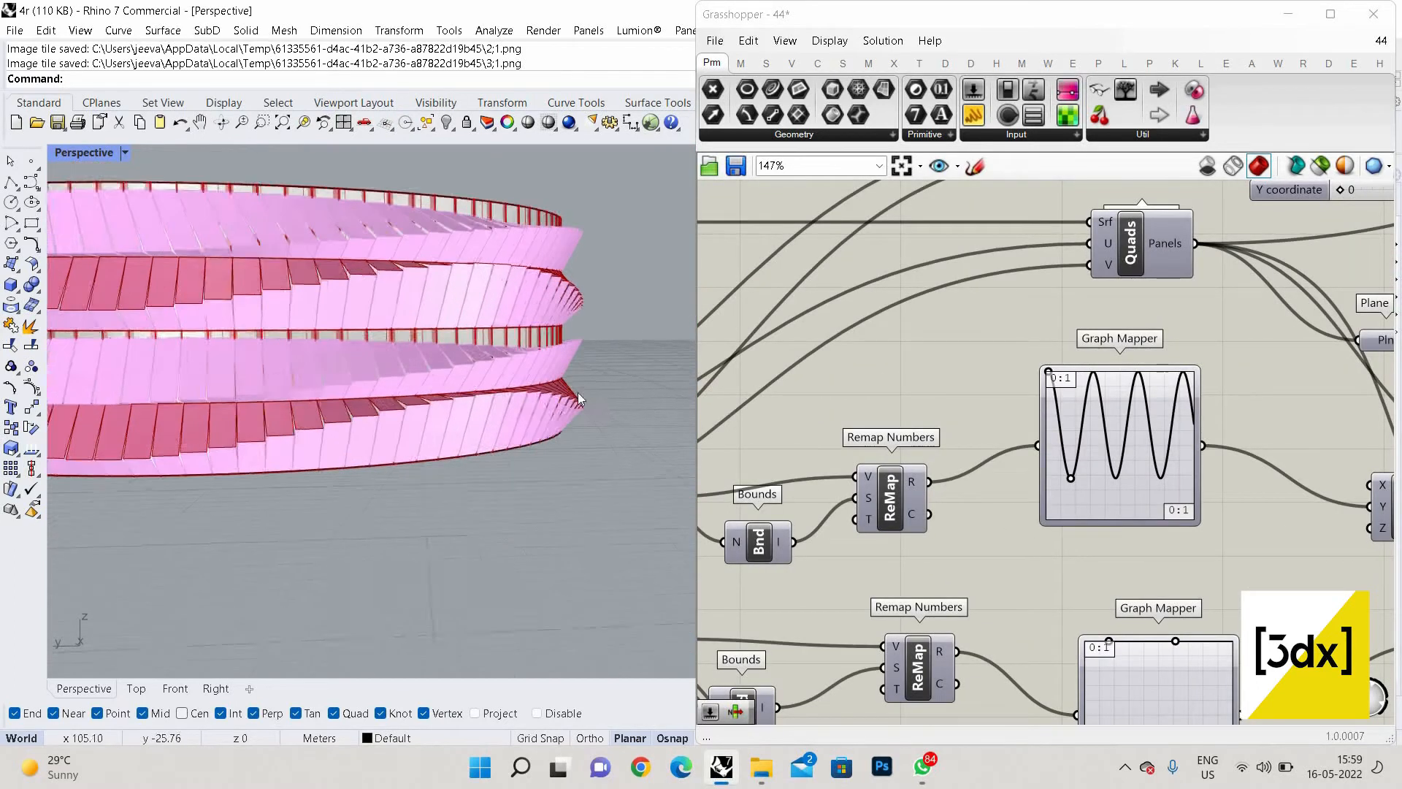
scroll(583, 398, up, 2)
scroll(1164, 414, up, 3)
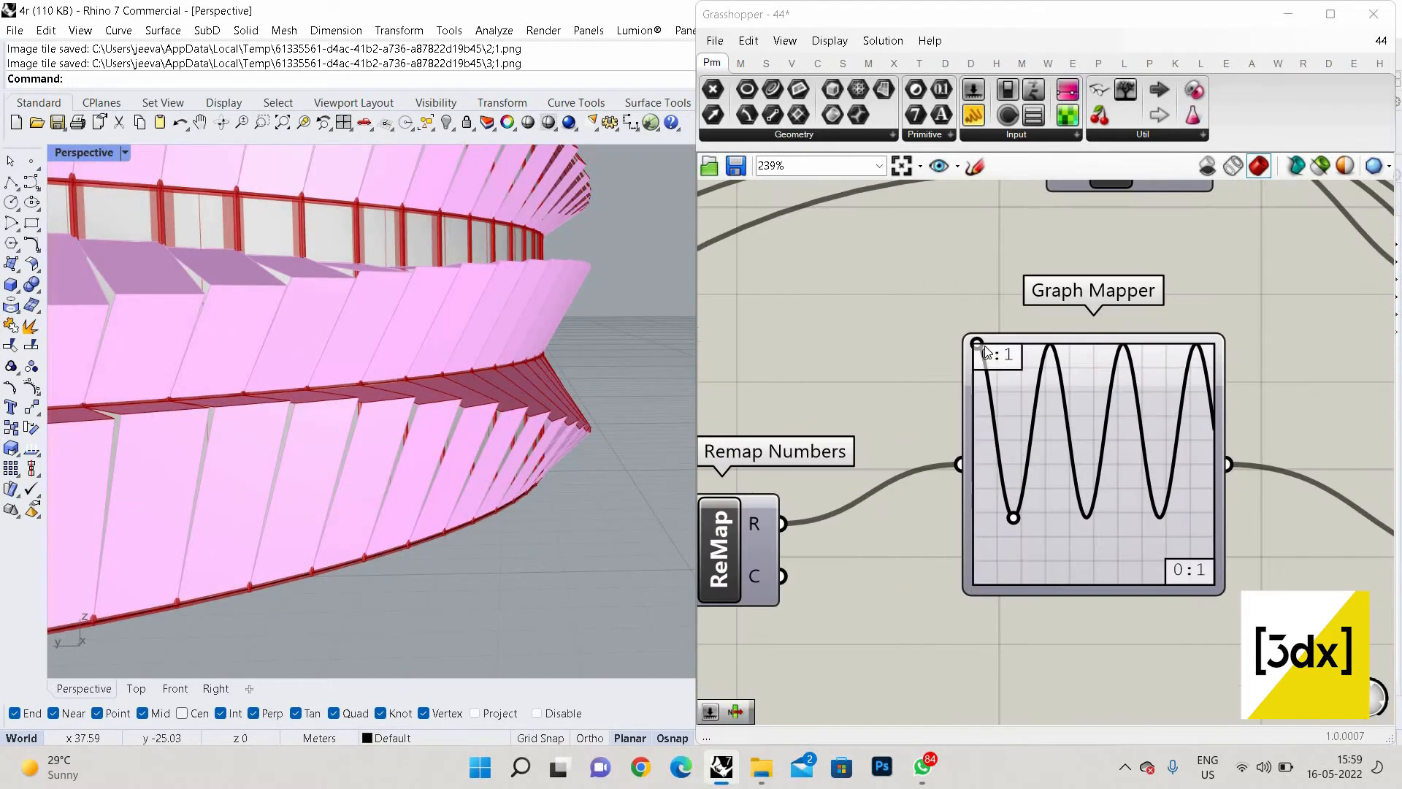
Reshape the upper Graph Mapper's sine curve, trying many narrow waves and settling on about four wider, shallower ones
drag(978, 344, 1007, 435)
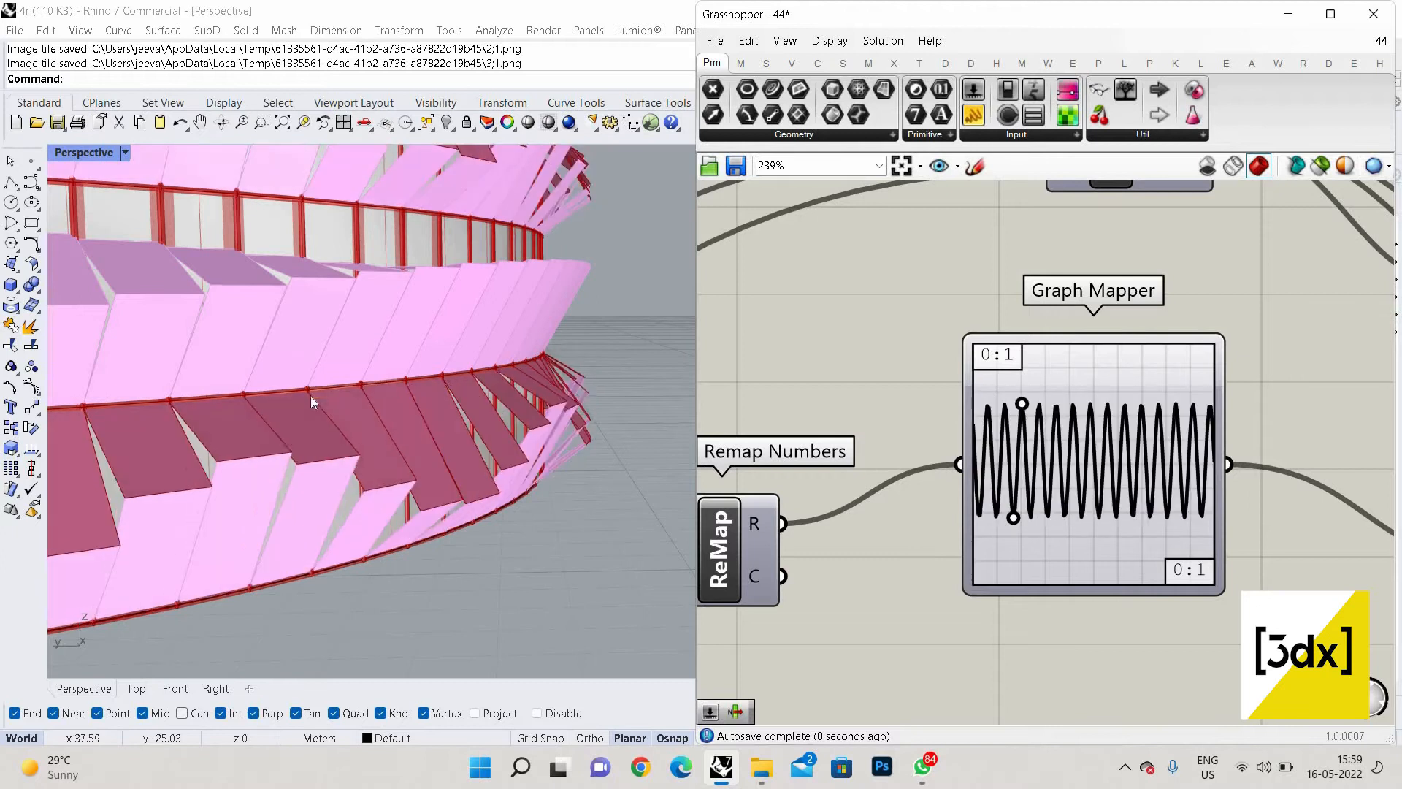
scroll(428, 441, down, 5)
scroll(456, 424, up, 3)
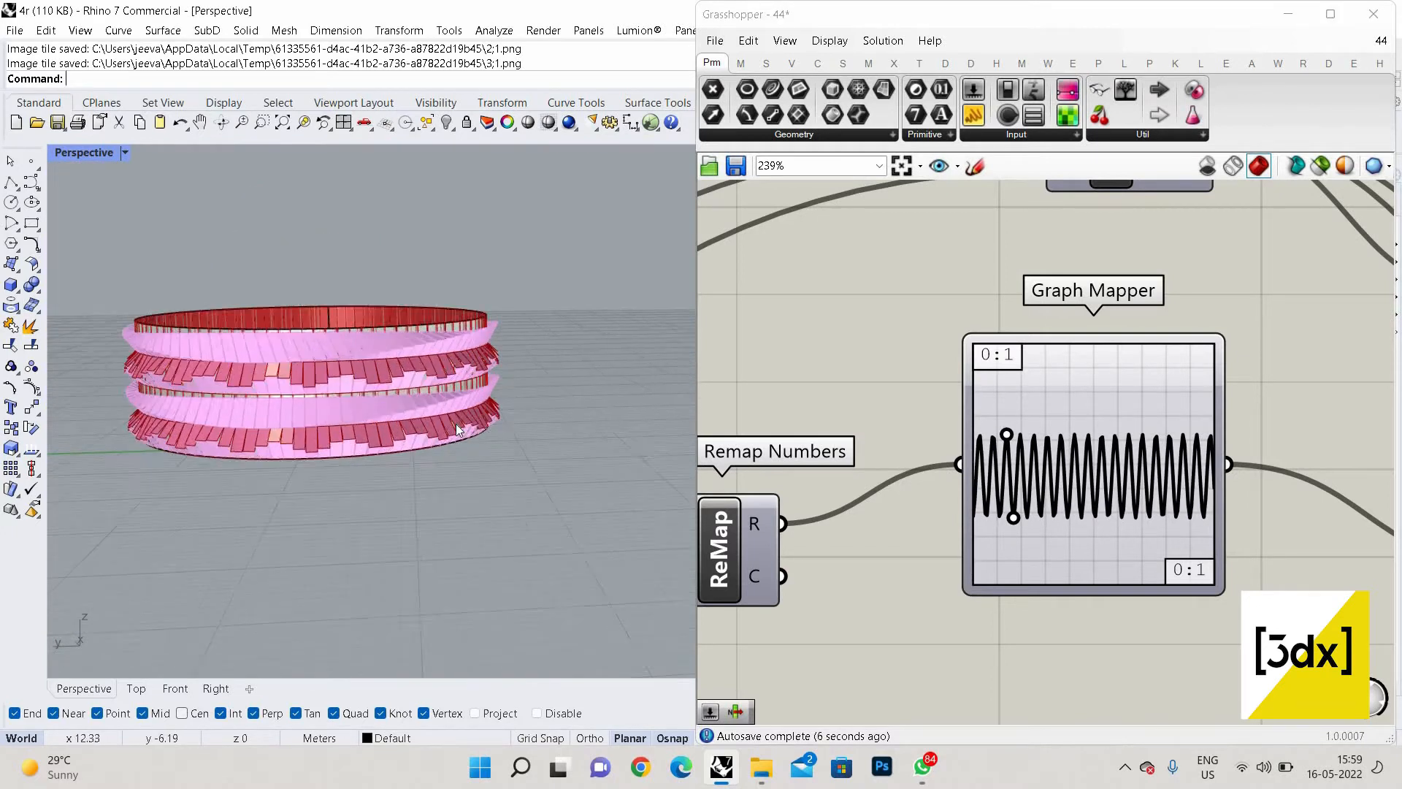
scroll(513, 436, up, 4)
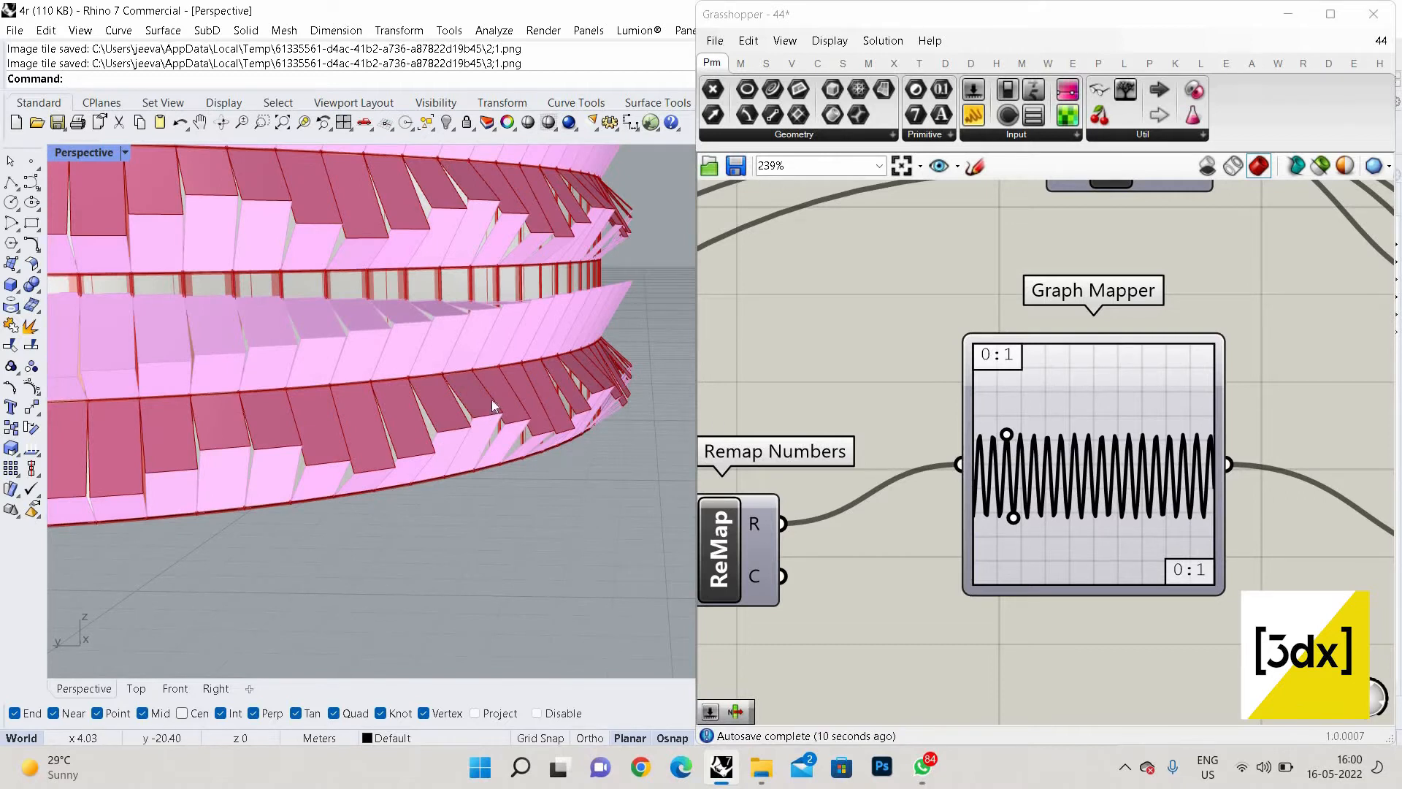
mouse_move(1050, 420)
mouse_down()
mouse_move(1049, 403)
mouse_move(1046, 423)
mouse_up()
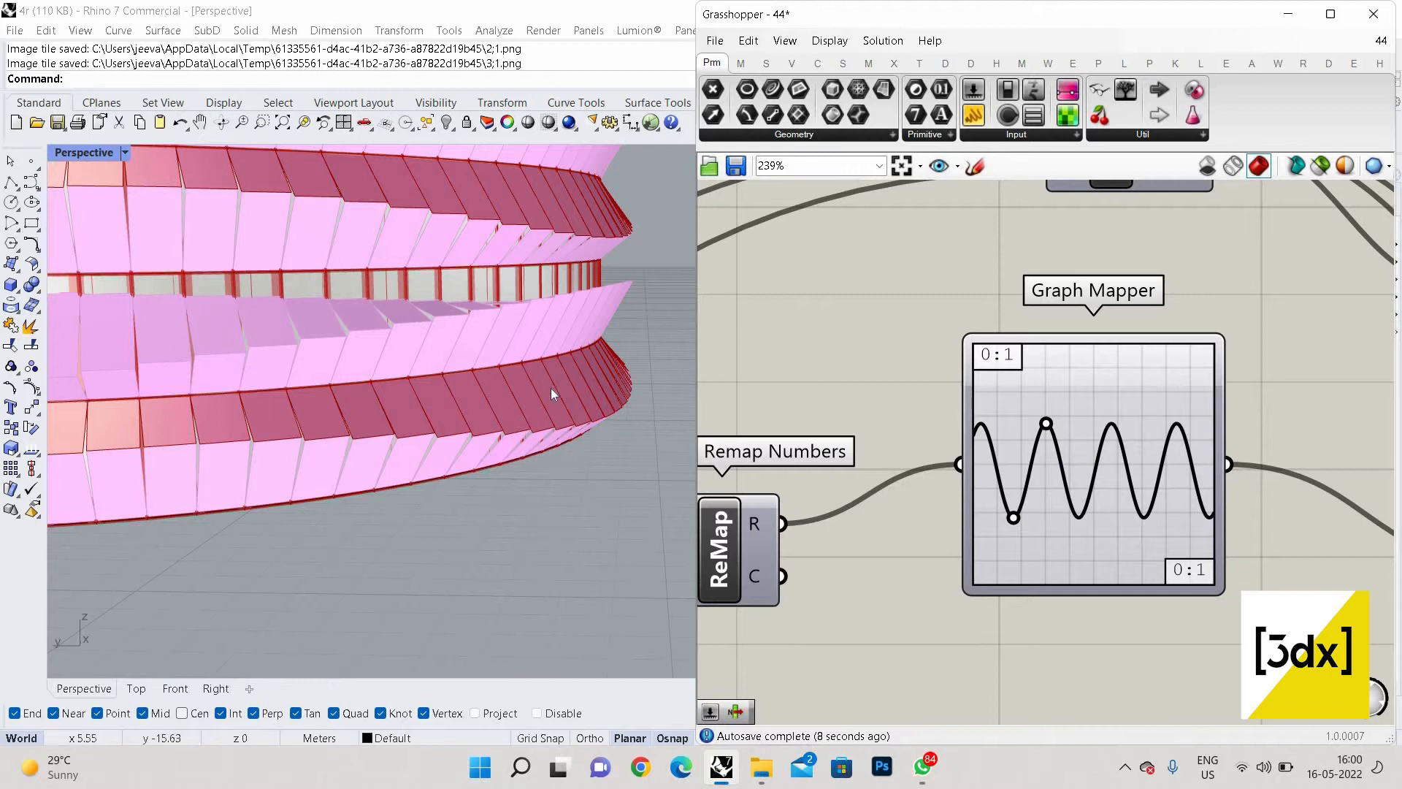
right_drag(552, 391, 522, 410)
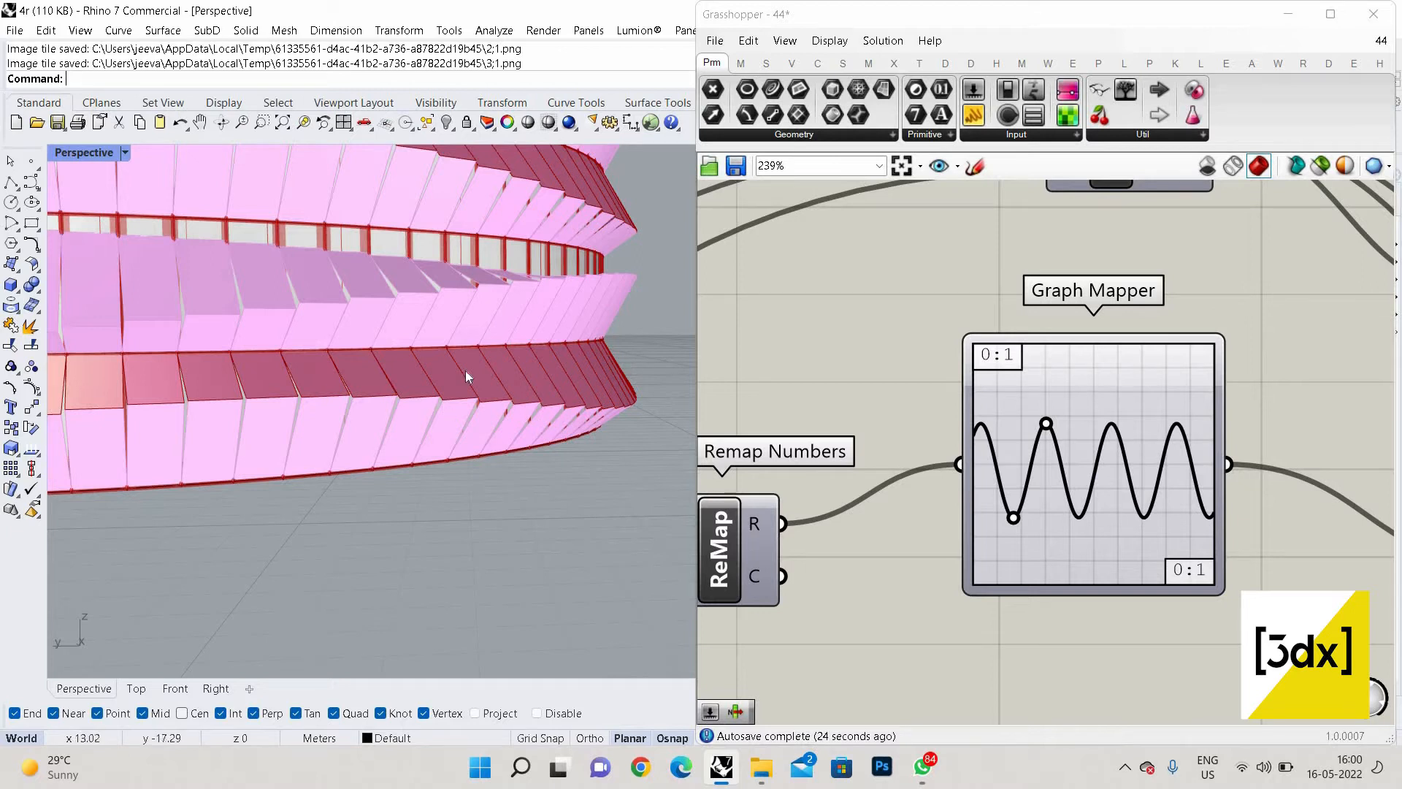
scroll(967, 398, down, 8)
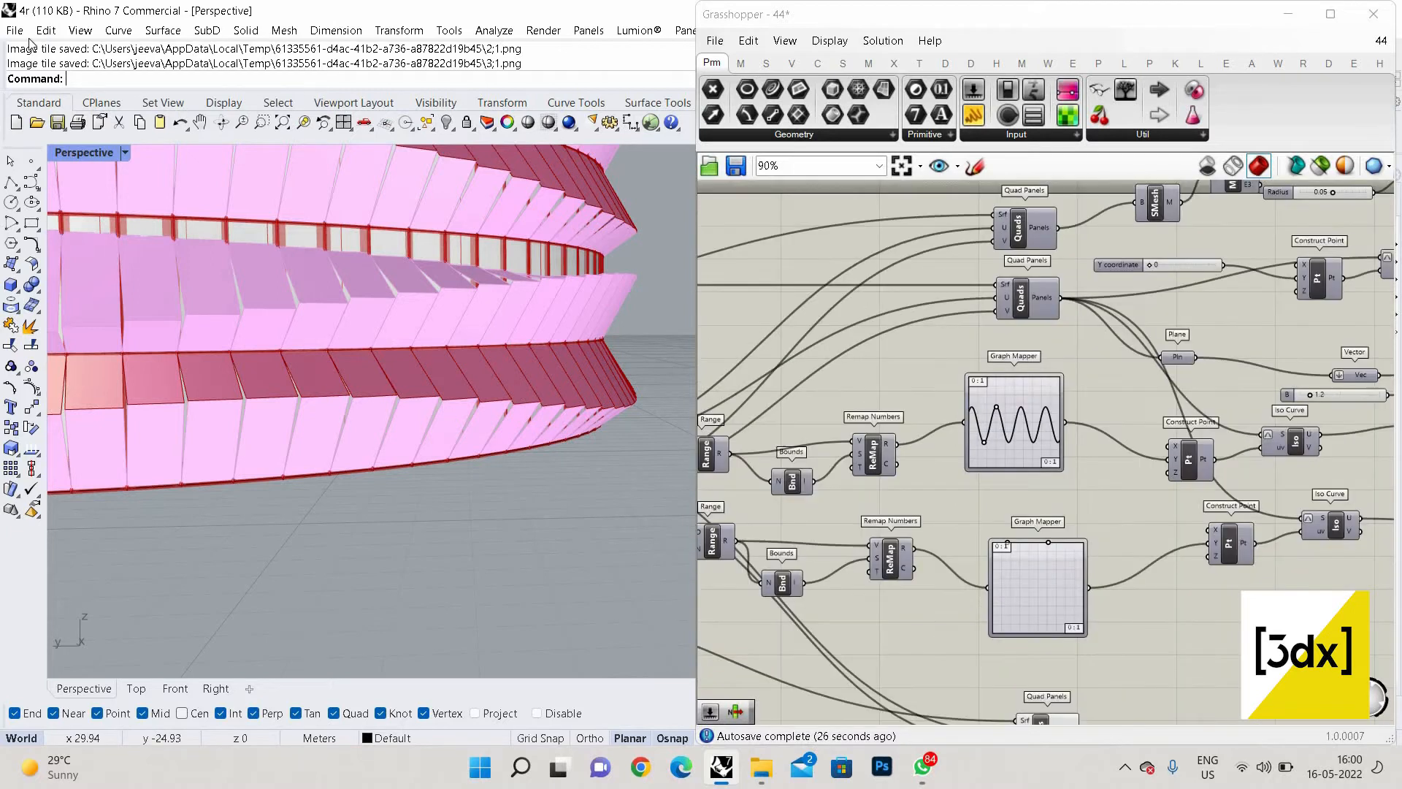
Start a new Rhino model from the Large Objects - Meters template and a blank Grasshopper document
click(15, 30)
click(35, 49)
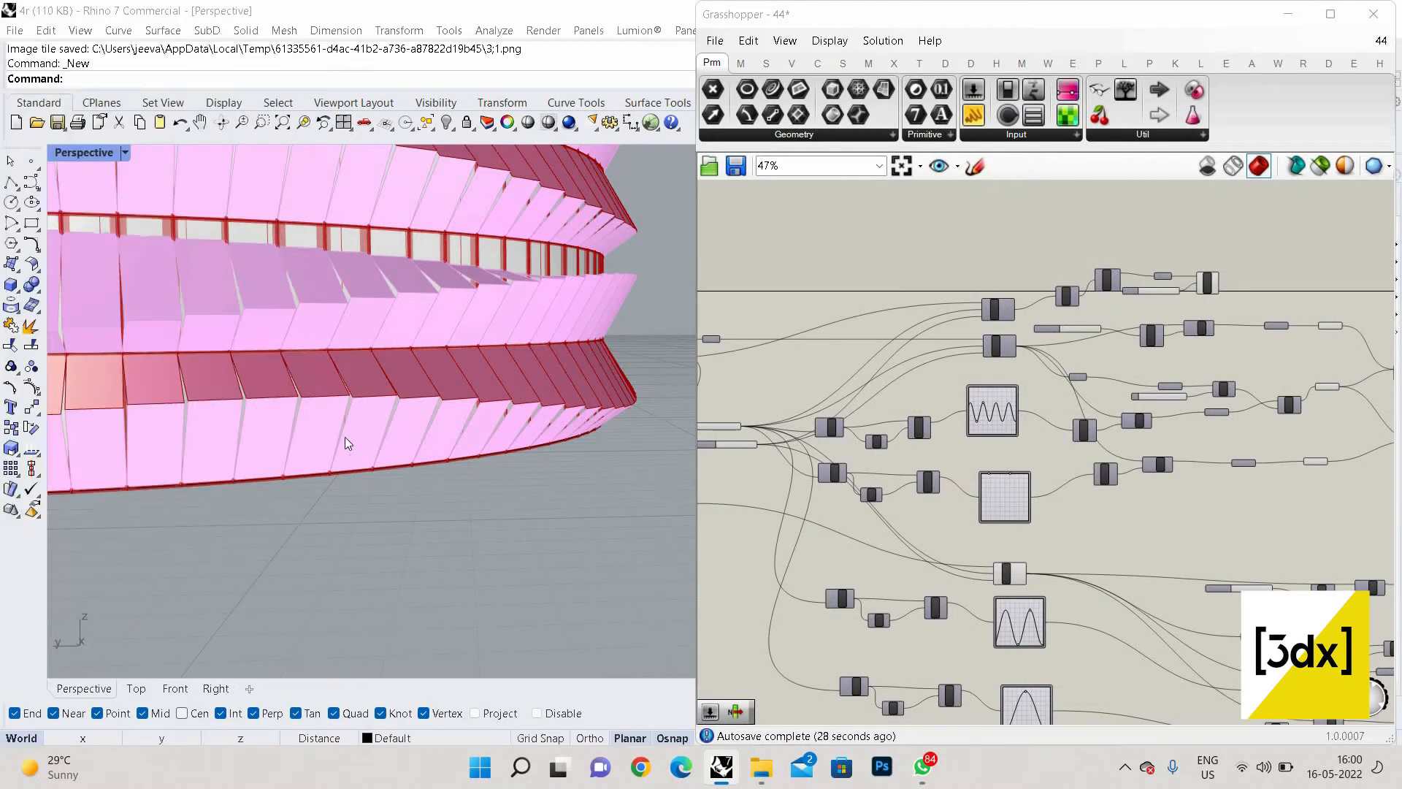
click(300, 336)
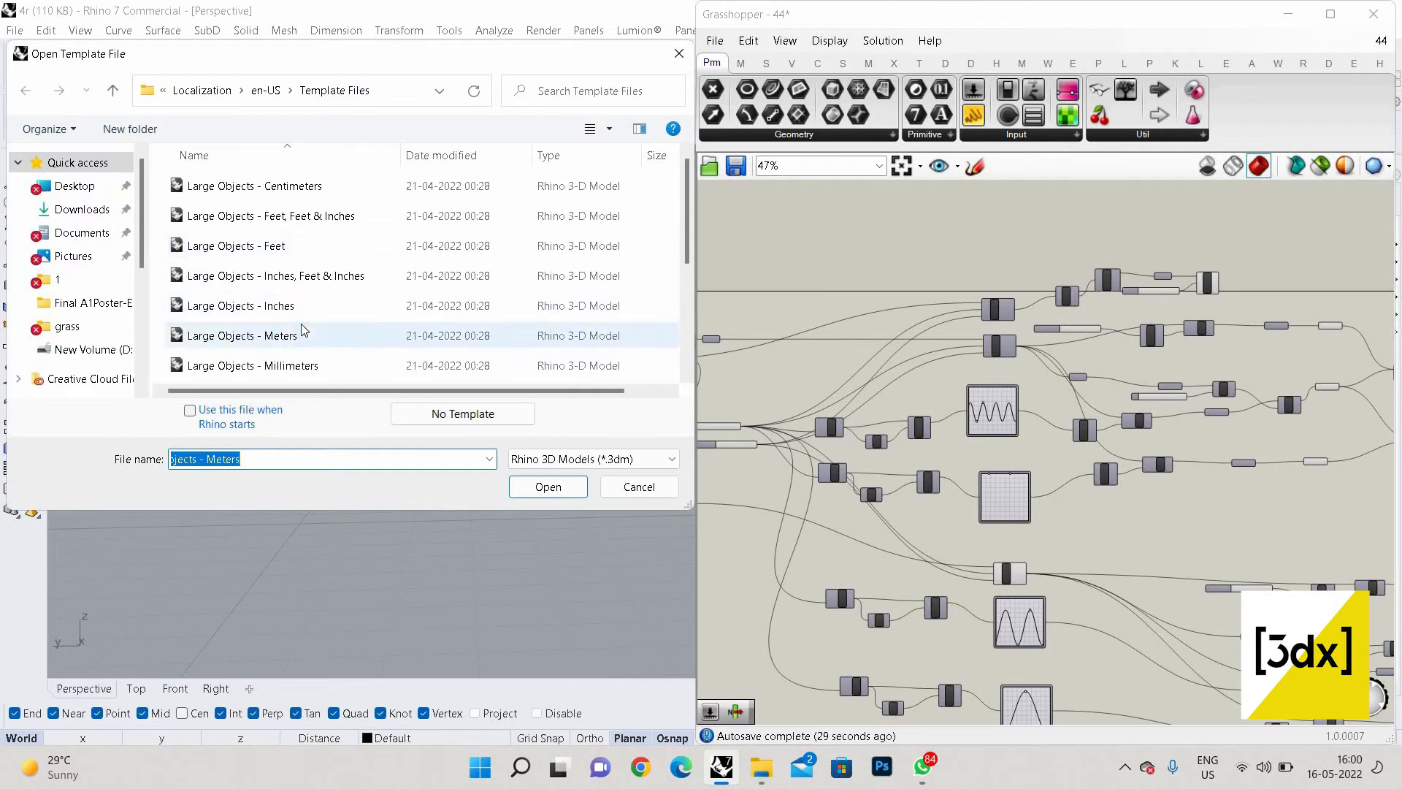
click(549, 487)
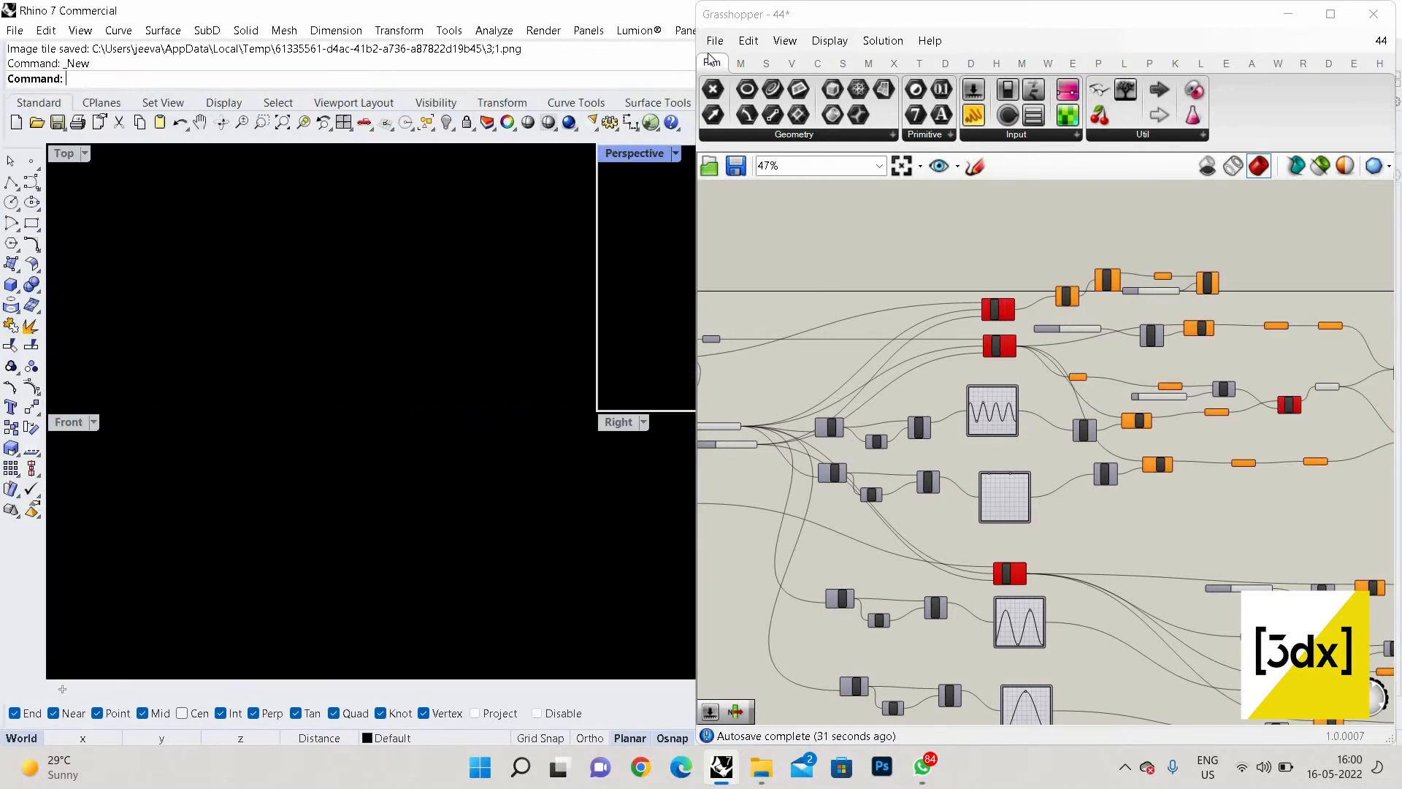
click(714, 40)
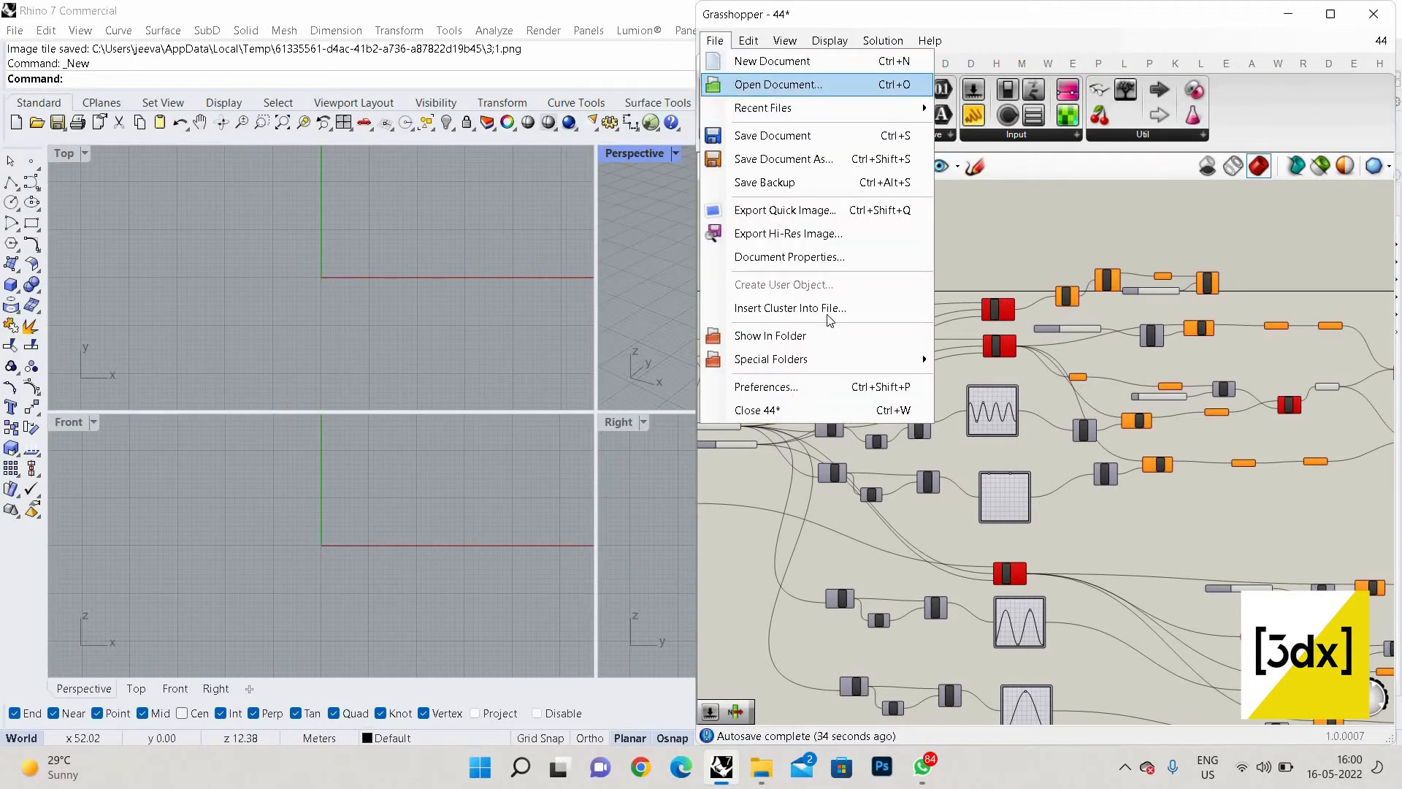
click(753, 63)
Maximise the Perspective viewport and model a solid vertical cylinder about 13 m high near the origin
double_click(637, 152)
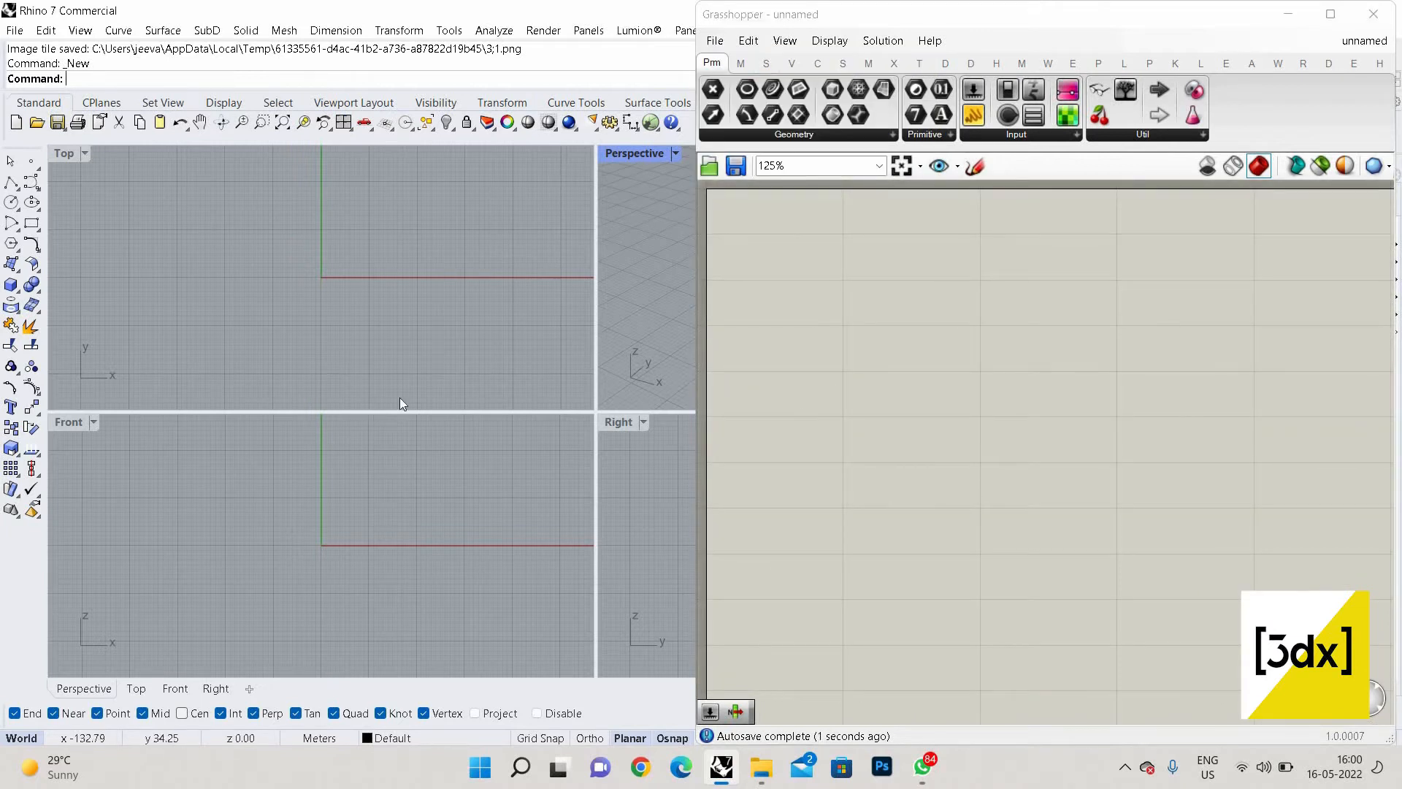
shift+right_drag(558, 431, 44, 326)
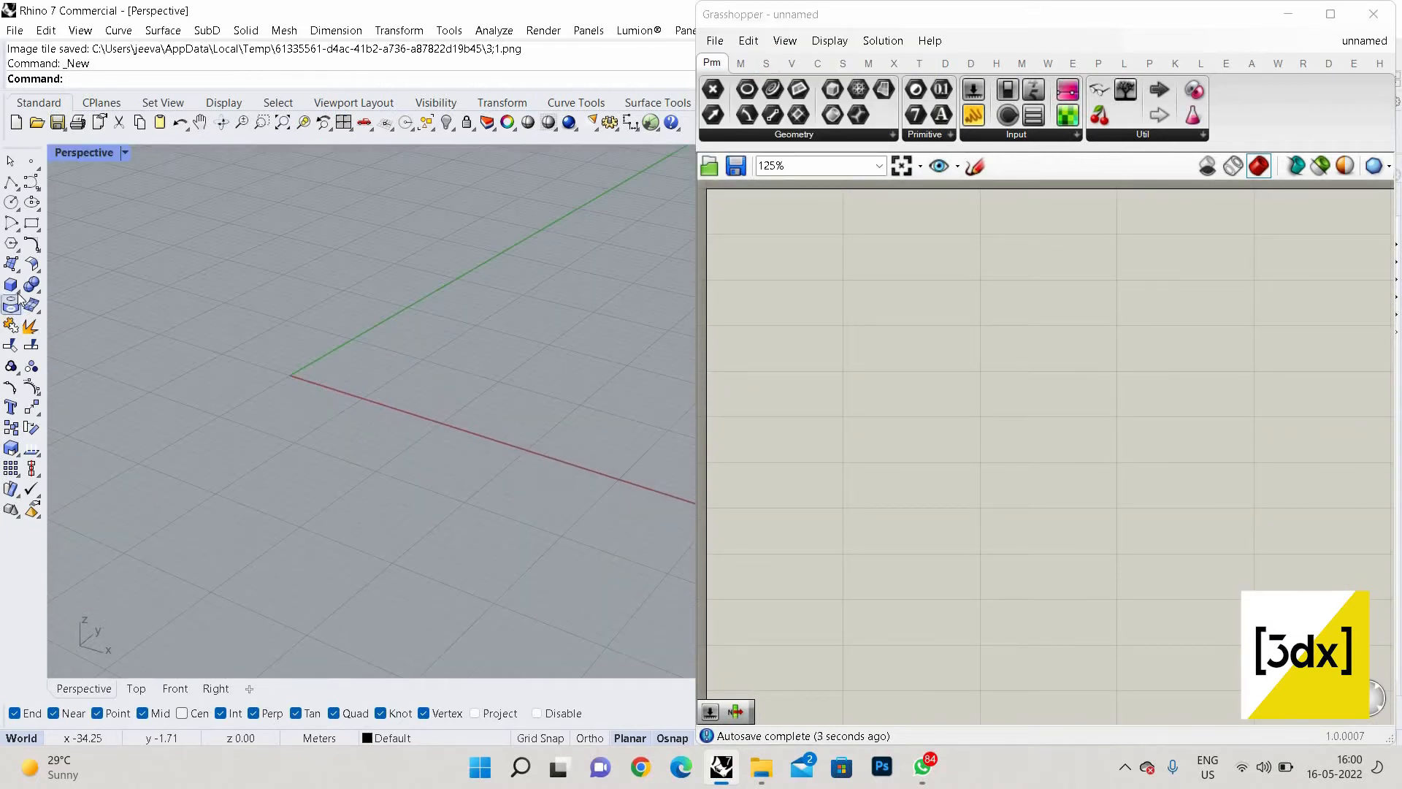
click(18, 290)
click(57, 294)
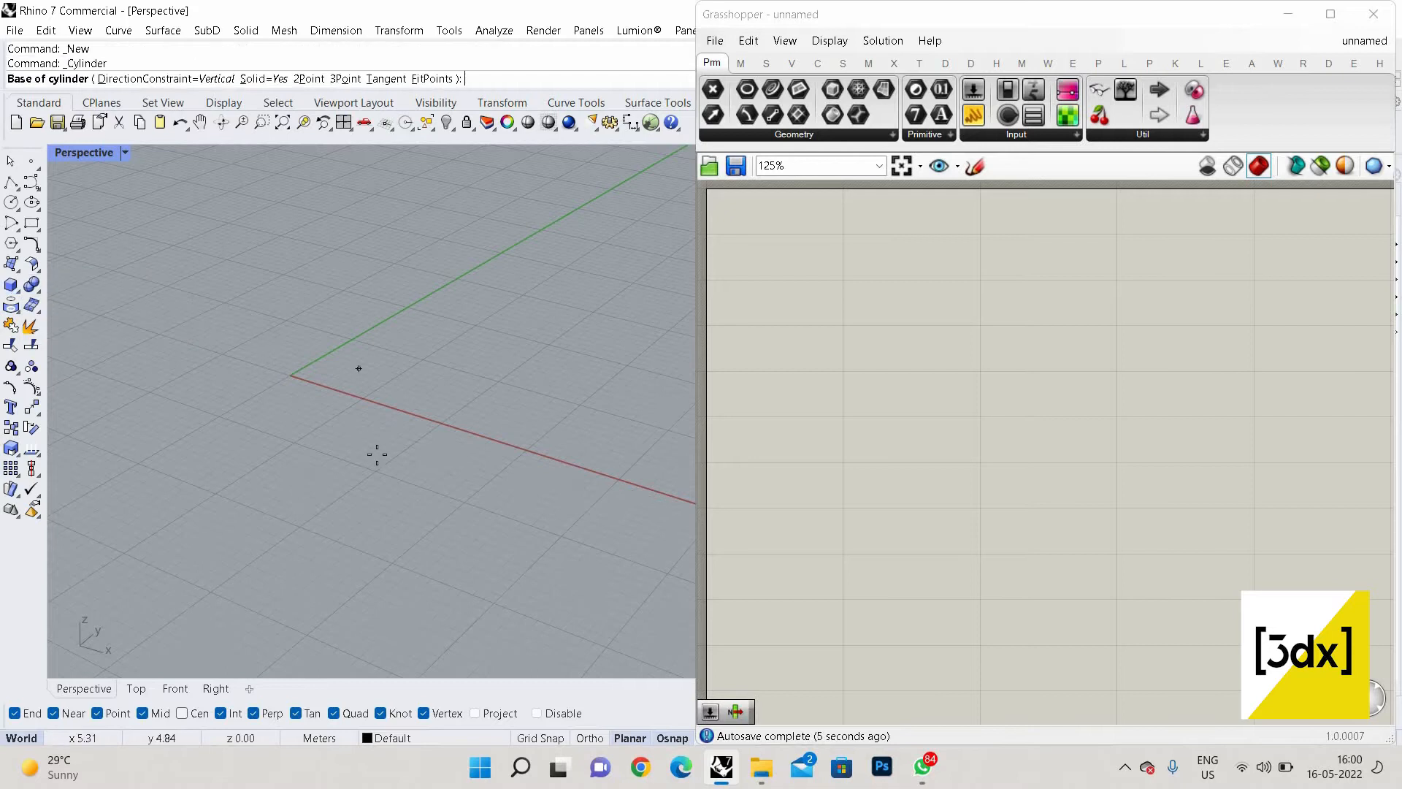
click(259, 349)
click(429, 458)
scroll(431, 460, down, 3)
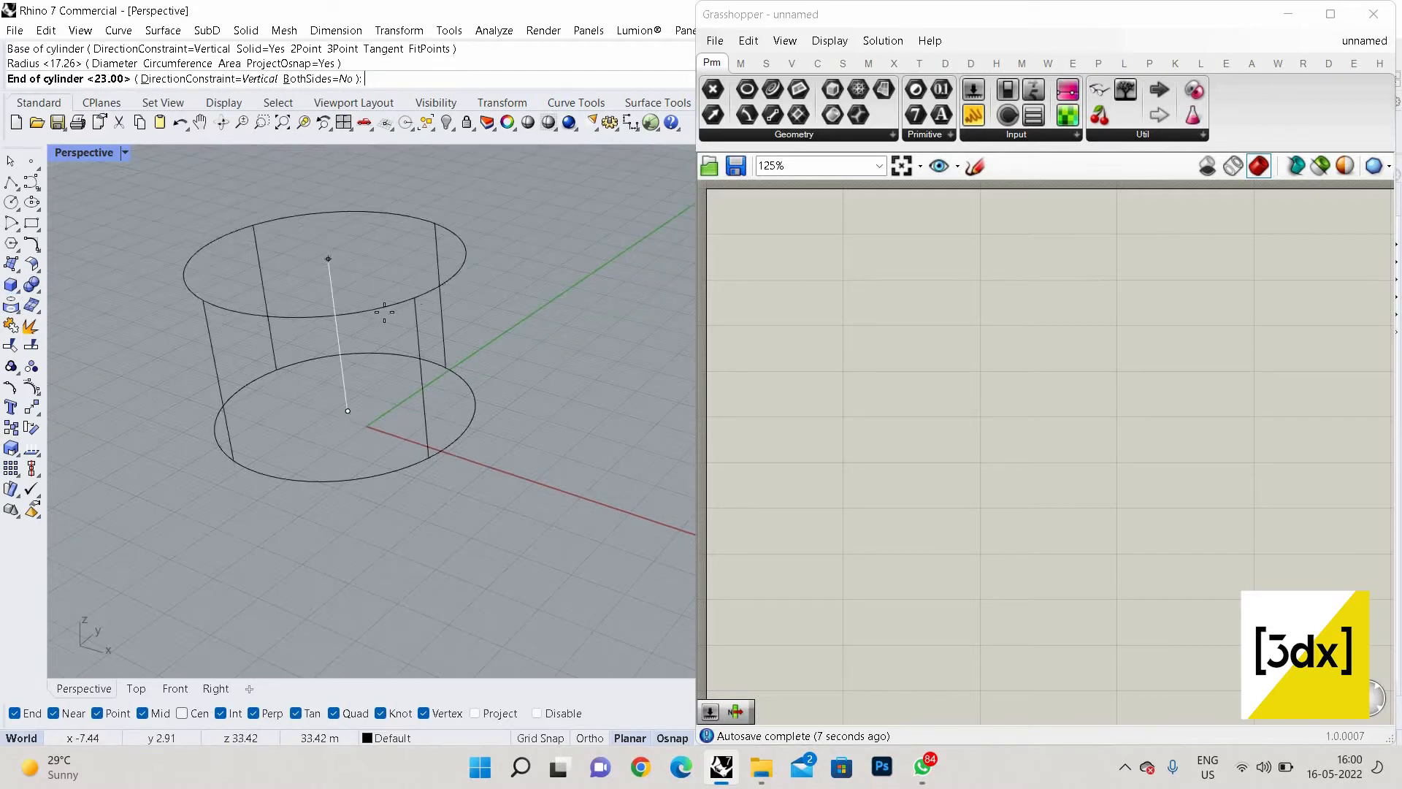
click(406, 445)
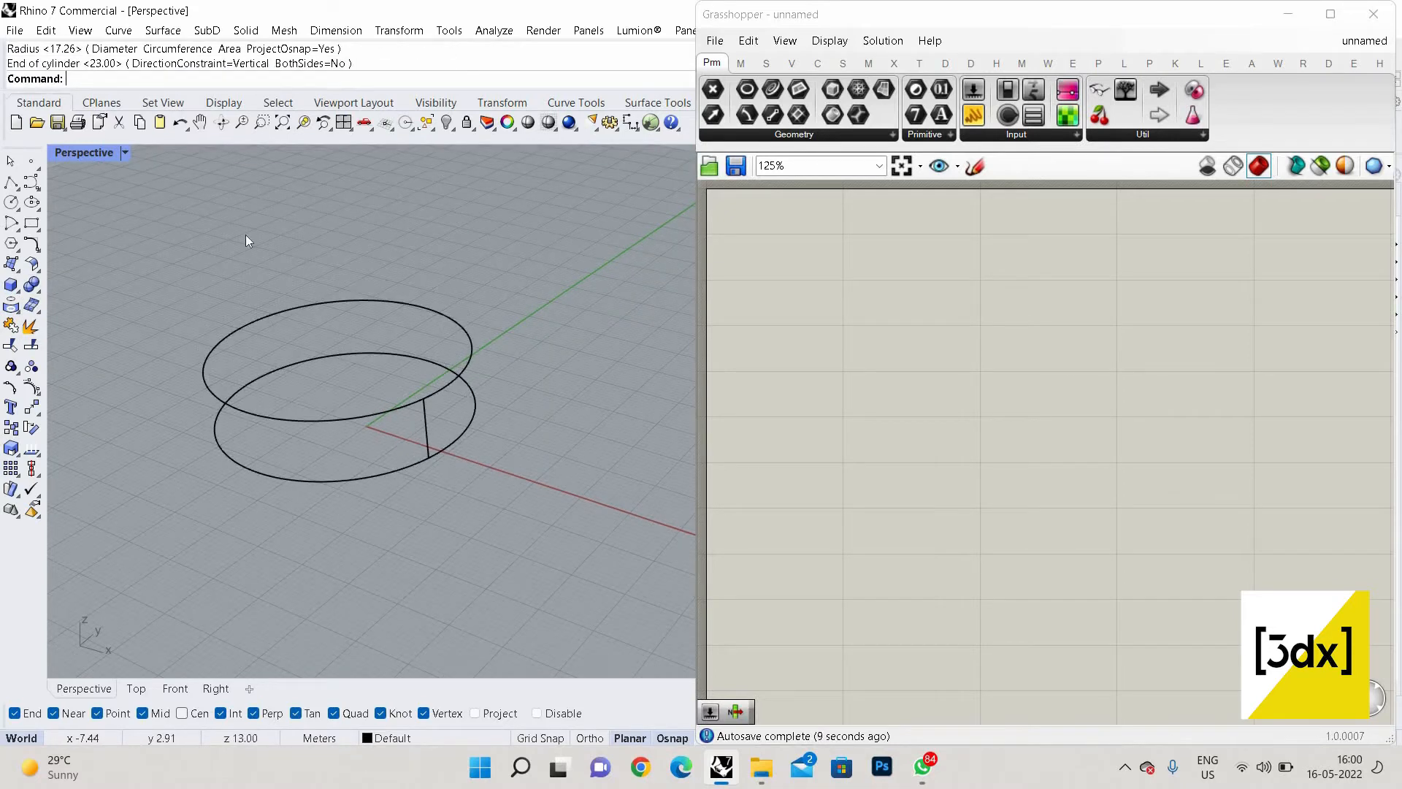
Set the Perspective viewport's display mode to Shaded
right_drag(245, 235, 118, 151)
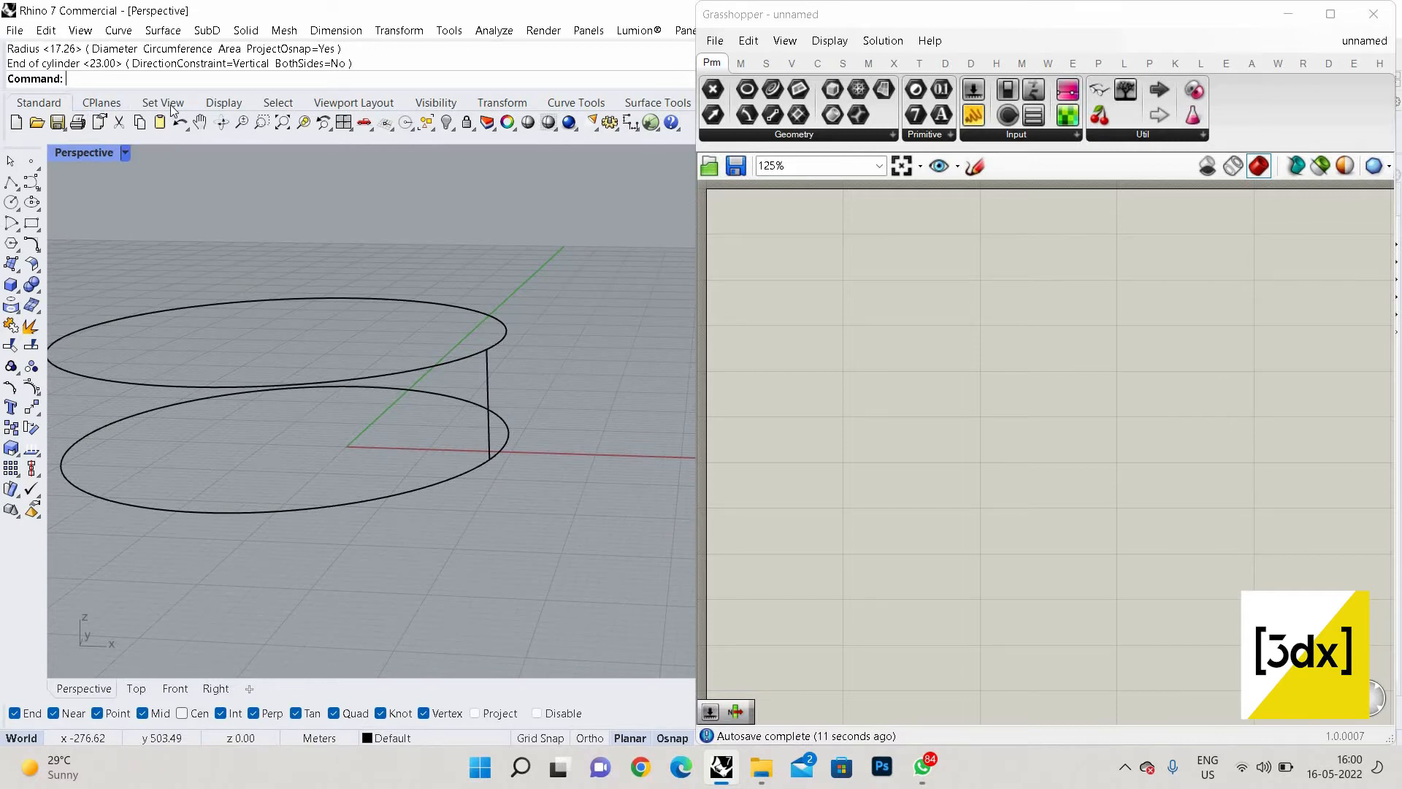
click(124, 152)
click(175, 98)
scroll(347, 415, down, 2)
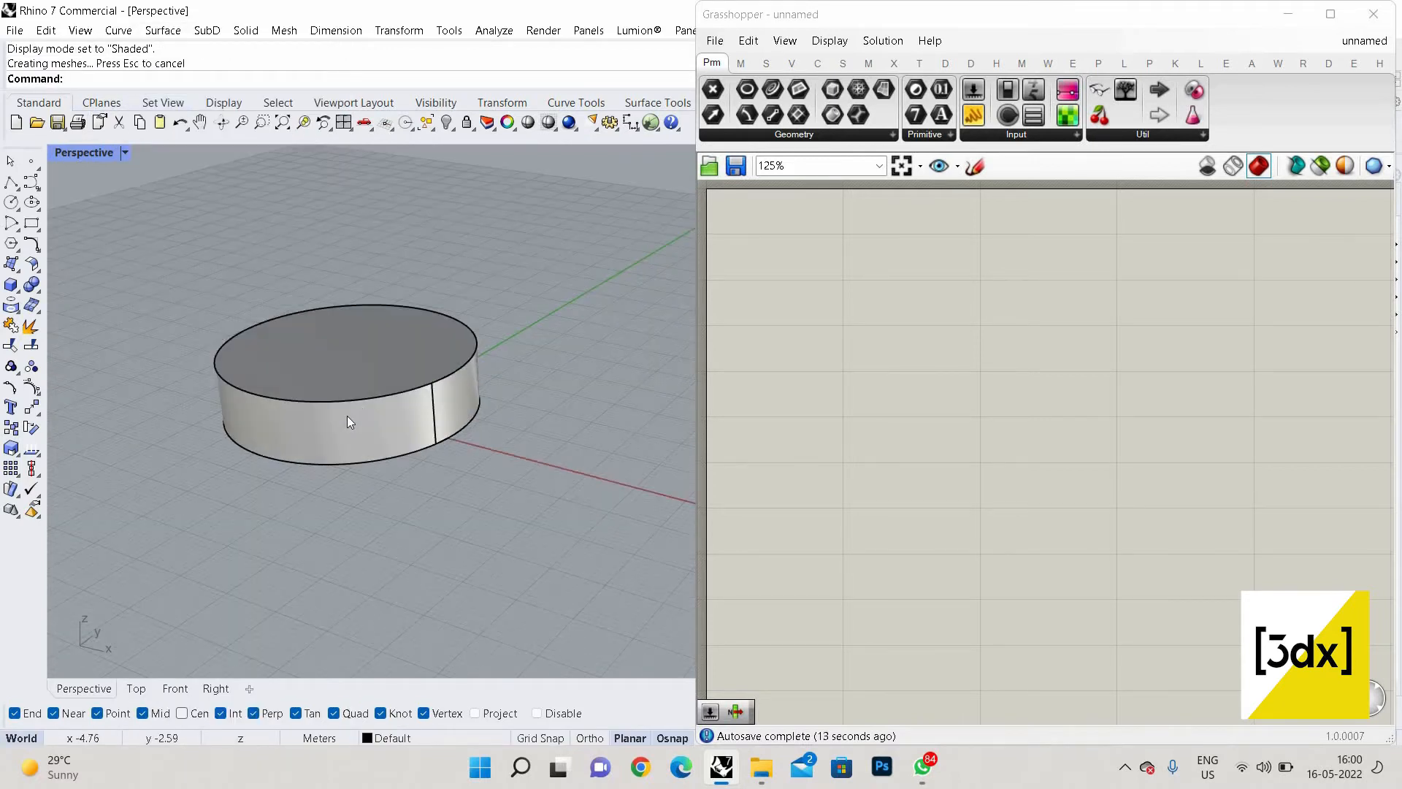
scroll(347, 415, up, 3)
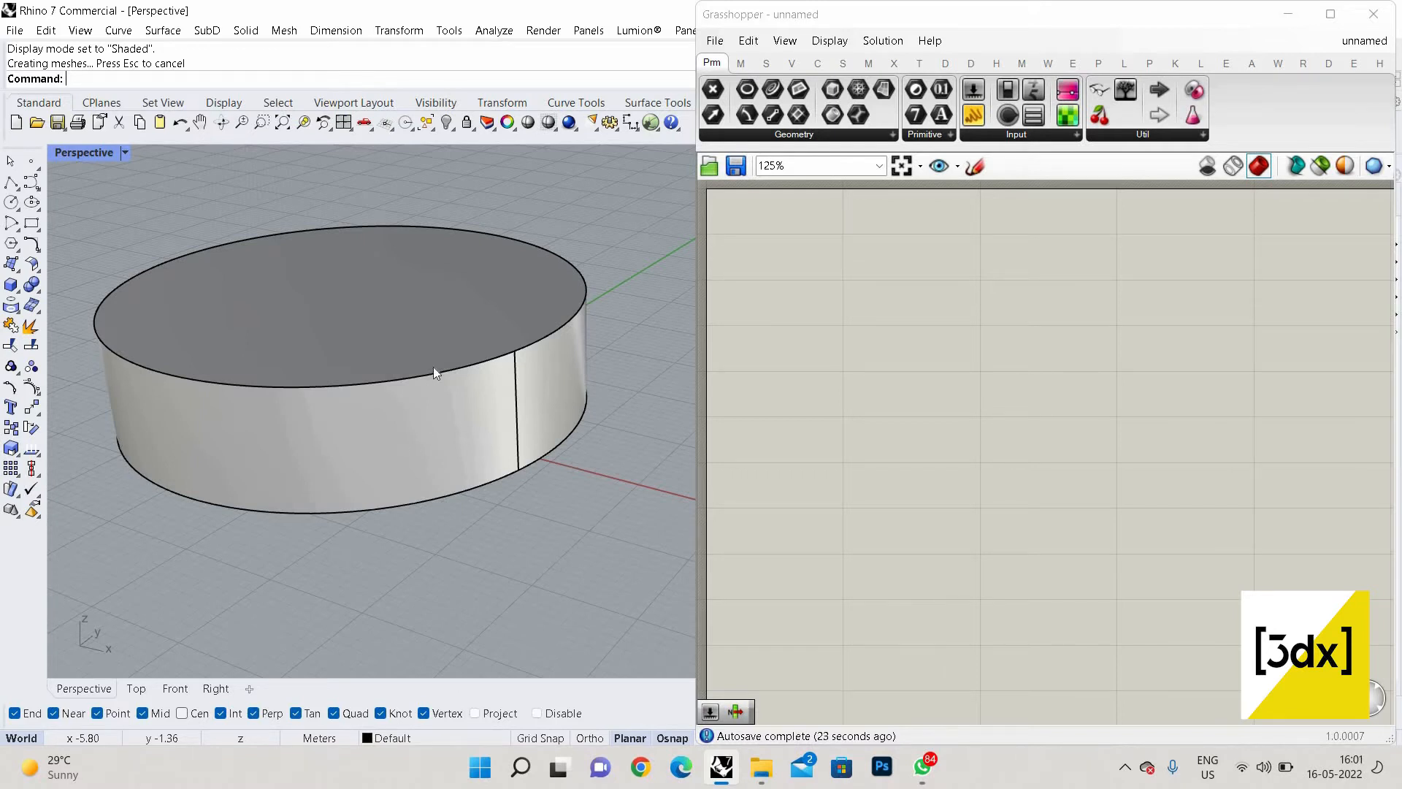
Delete the cylinder's top and bottom cap faces, leaving only the curved wall
scroll(432, 366, down, 4)
right_drag(433, 367, 424, 345)
scroll(426, 345, up, 6)
click(426, 349)
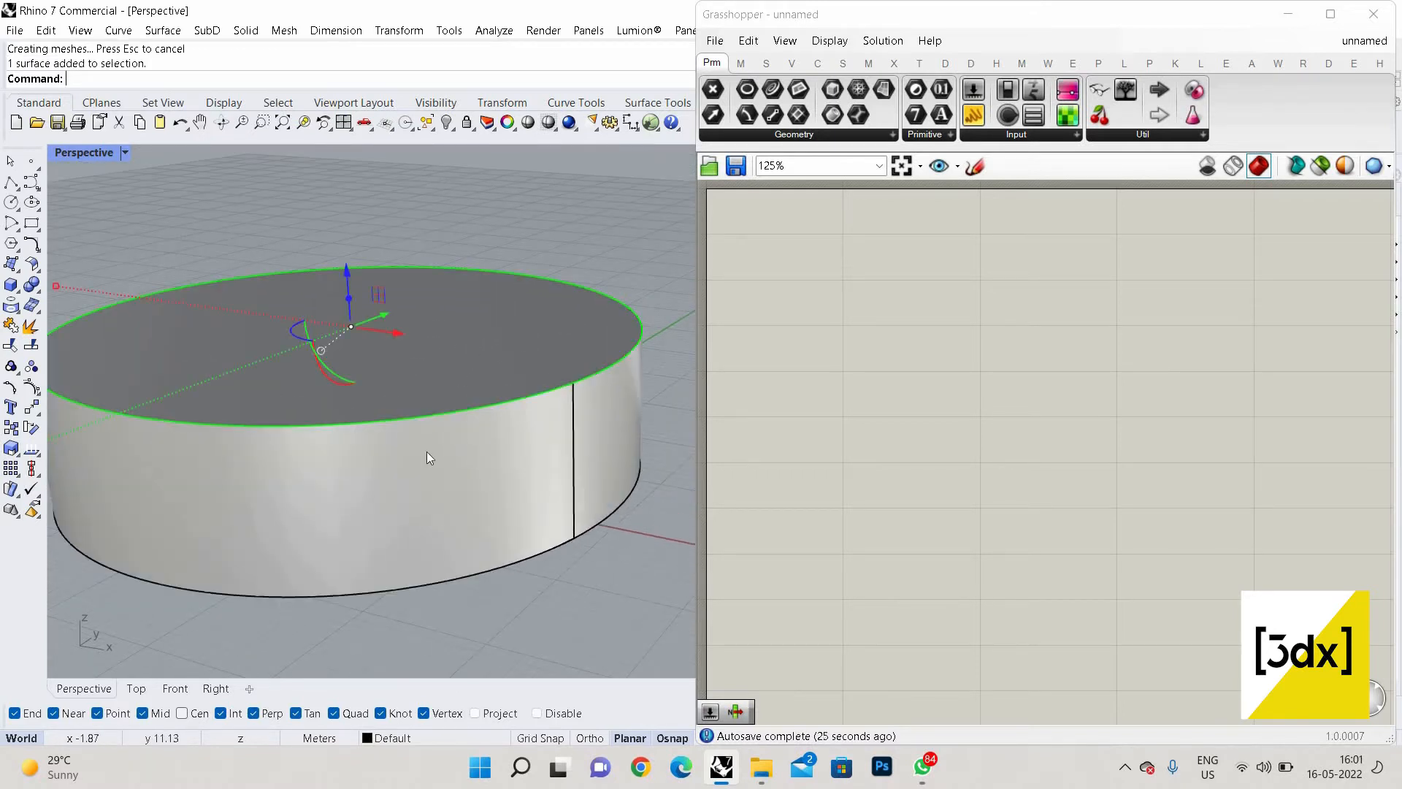
right_drag(426, 452, 430, 365)
shift+click(427, 451)
key(Delete)
right_drag(442, 417, 460, 519)
scroll(467, 396, down, 6)
right_drag(467, 396, 464, 482)
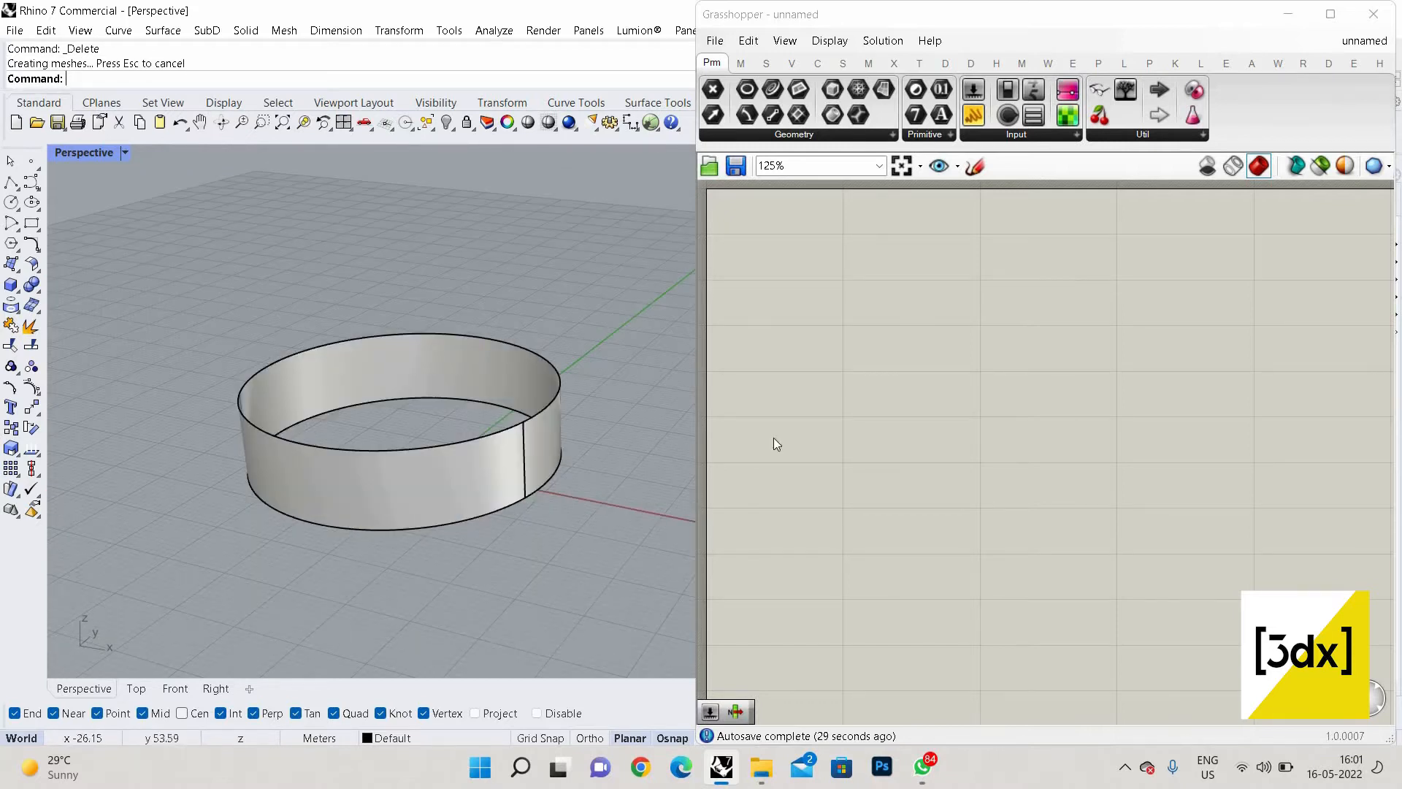
Place a Surface parameter on the Grasshopper canvas and reference the cylinder wall as its single surface
double_click(889, 394)
text(Srf)
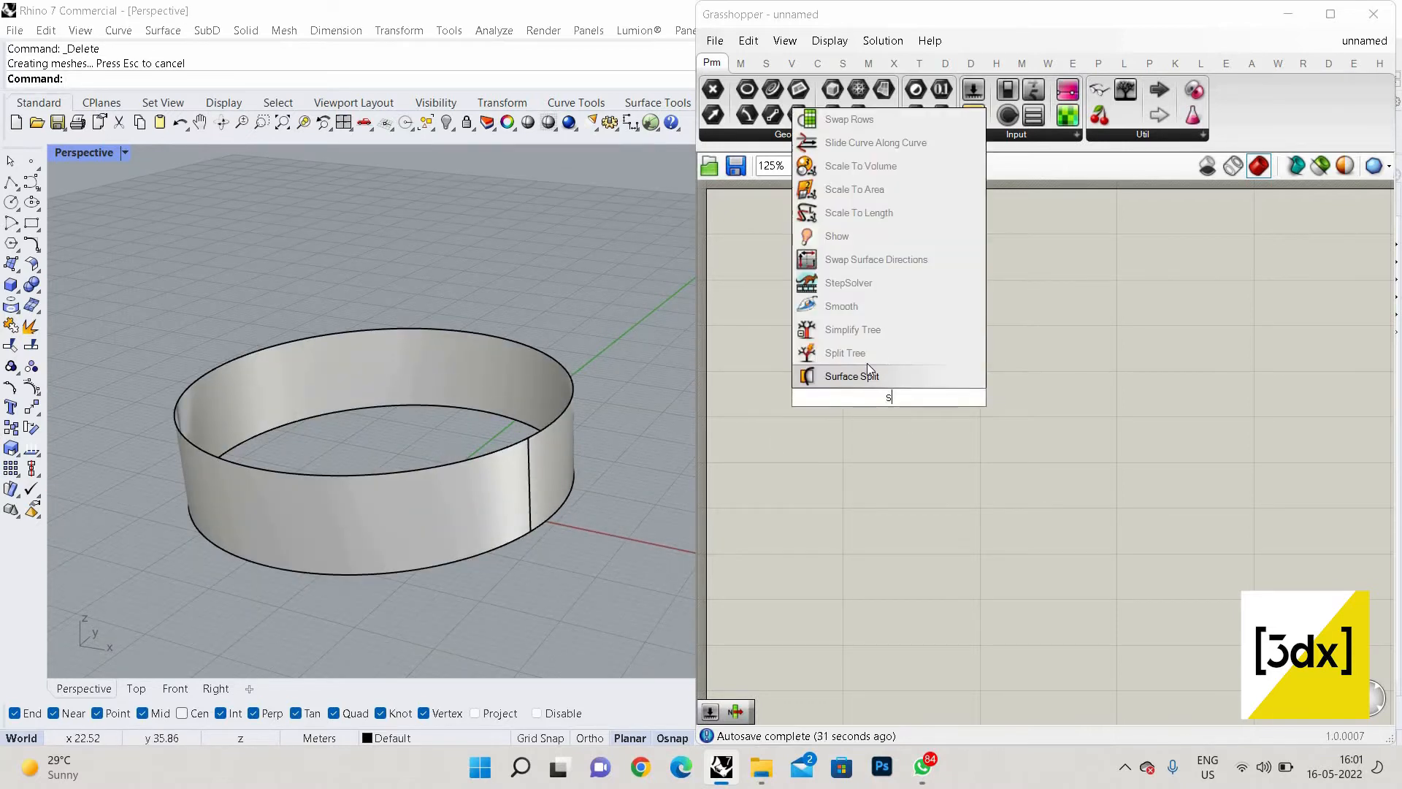
key(Return)
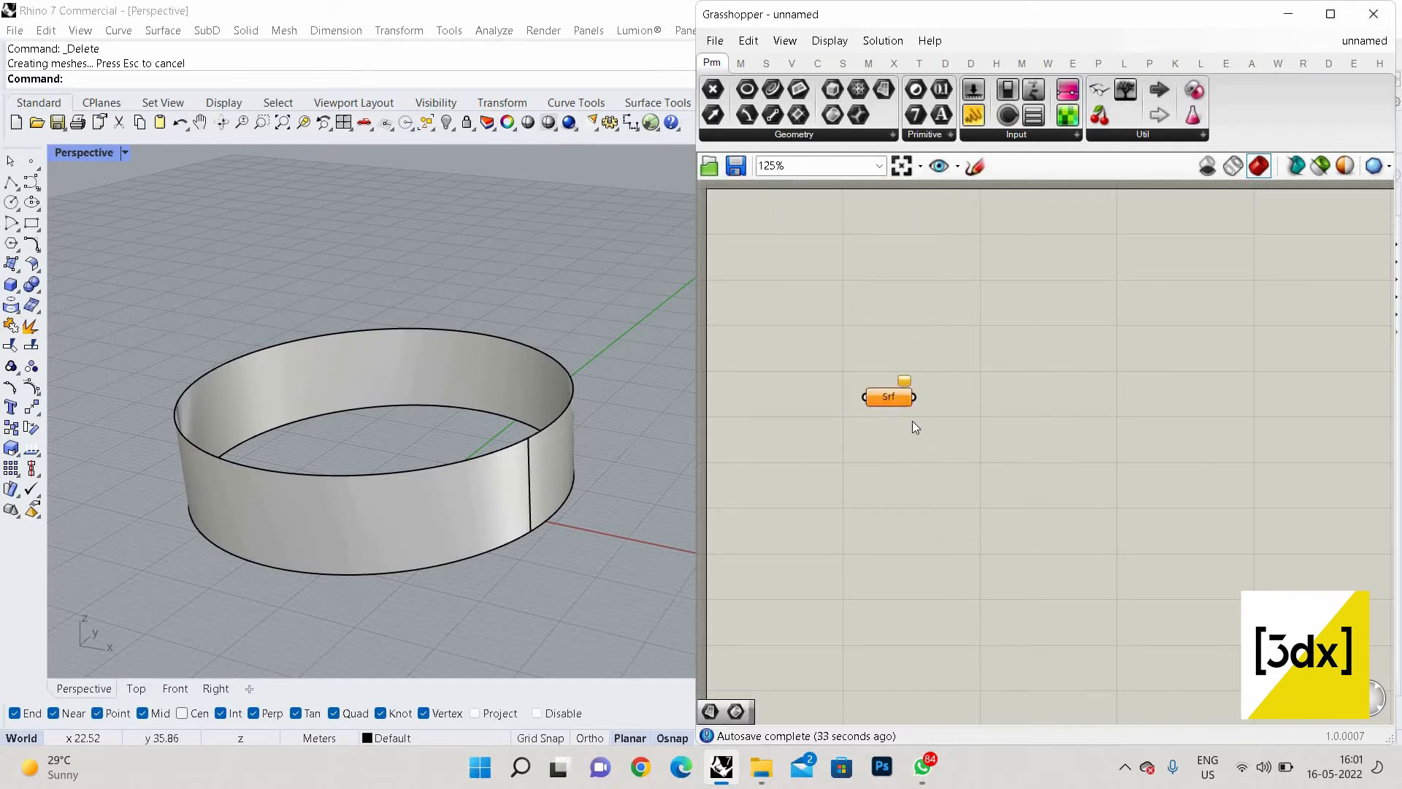
scroll(913, 420, up, 3)
right_click(893, 402)
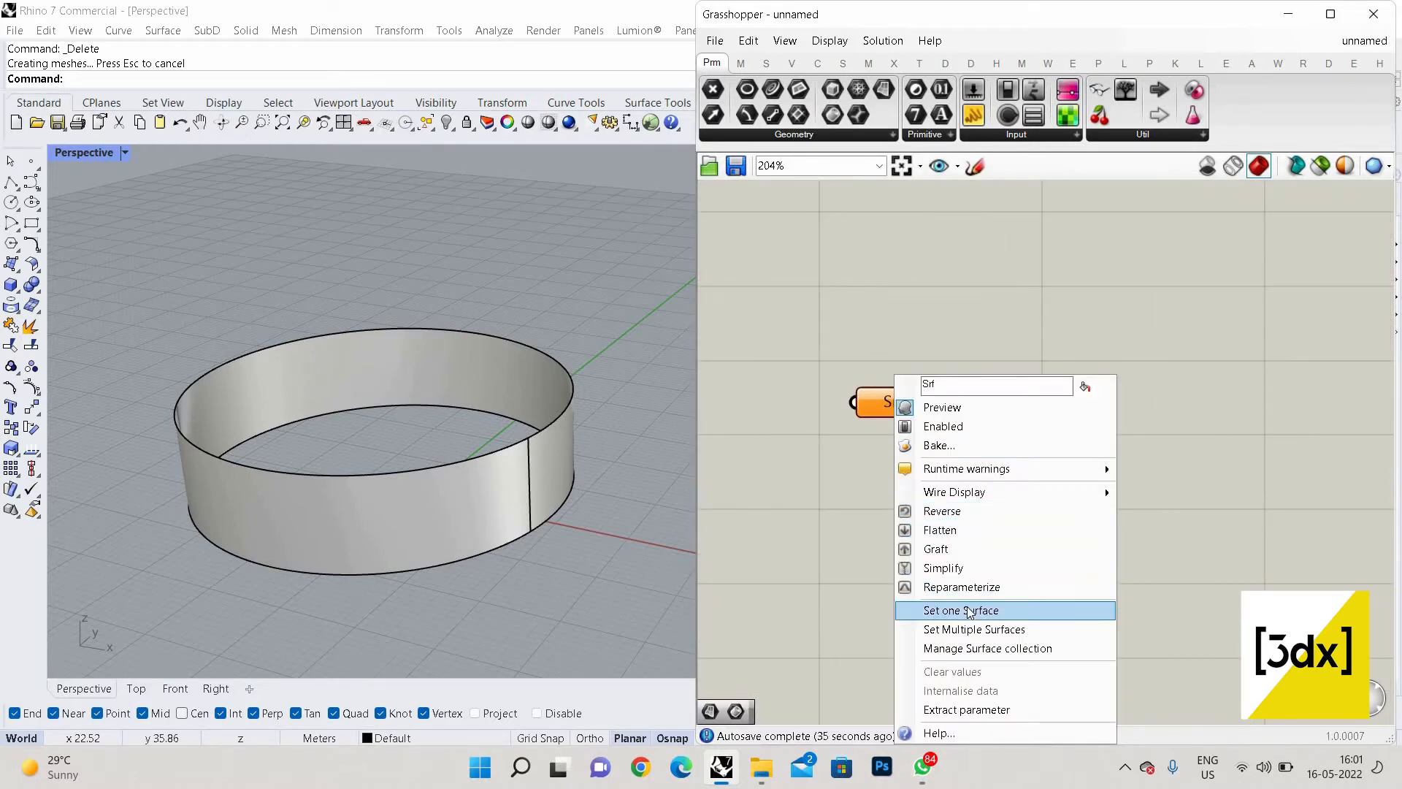
click(970, 612)
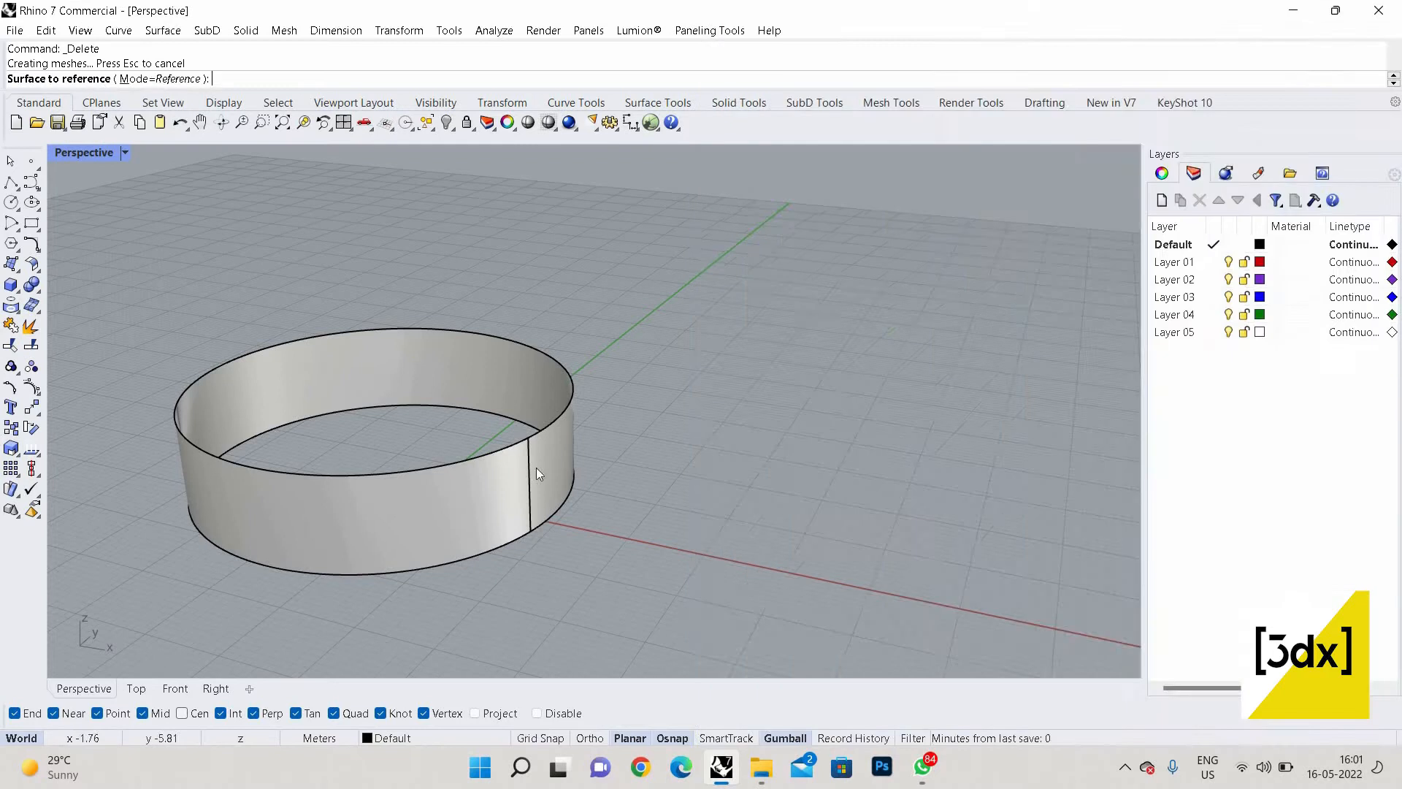
click(514, 498)
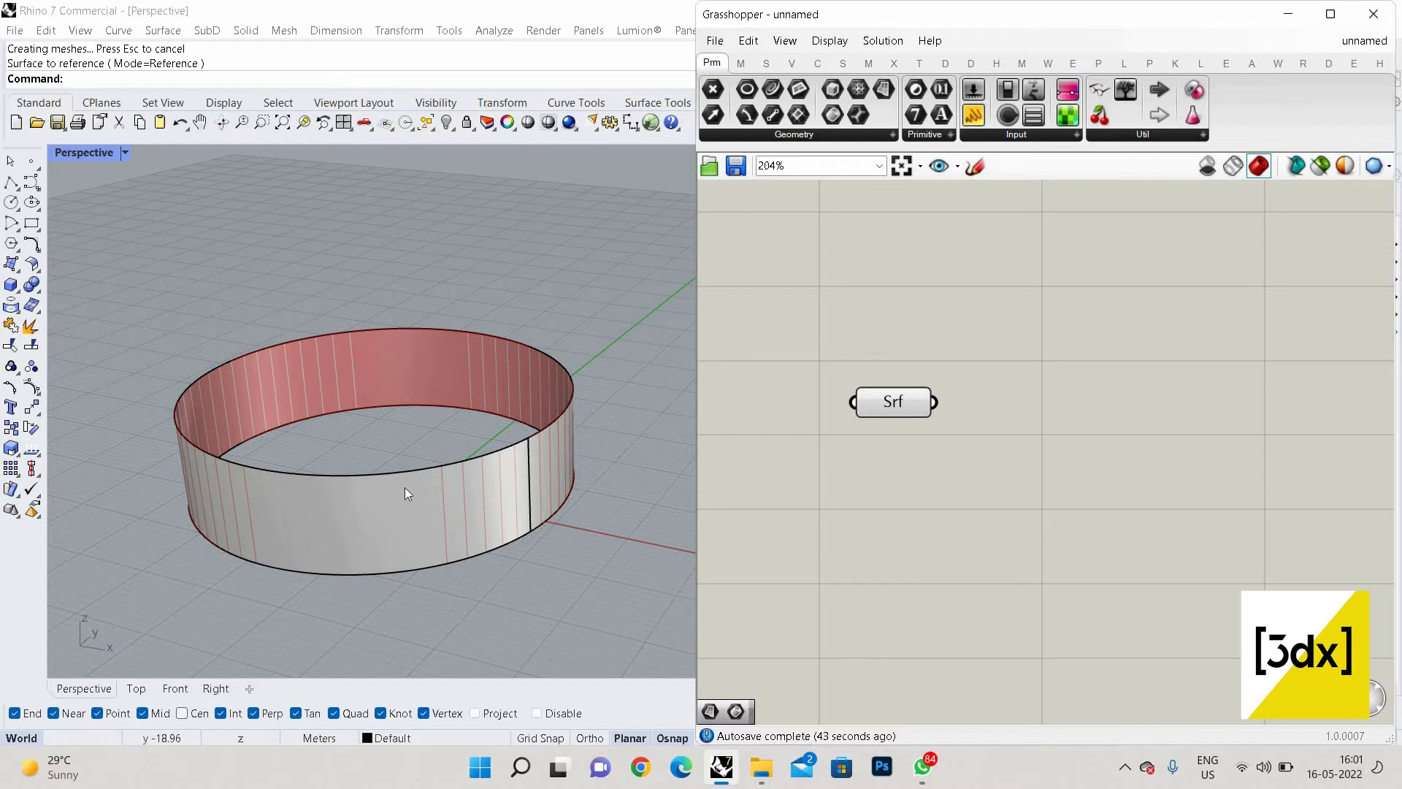
click(892, 402)
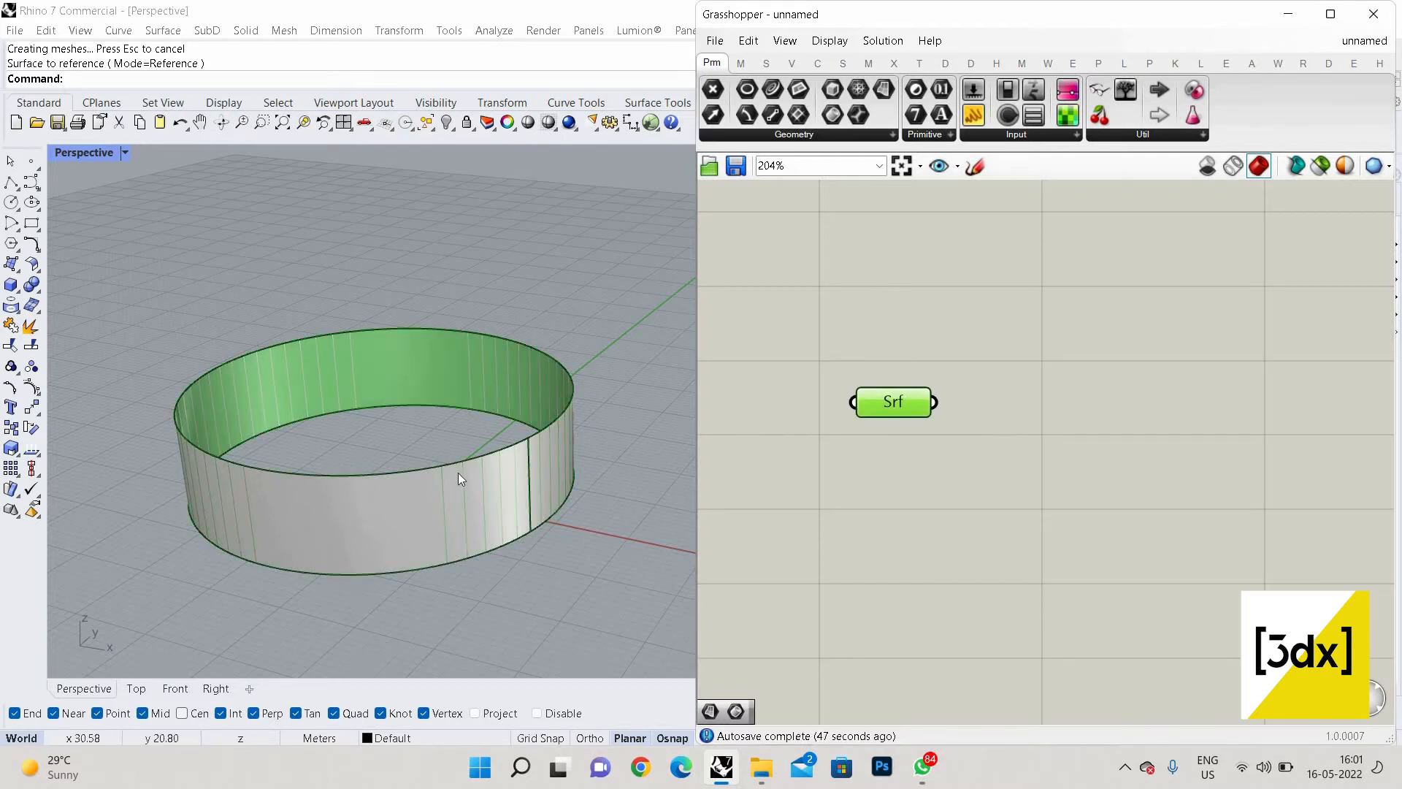
click(431, 463)
key(ctrl+l)
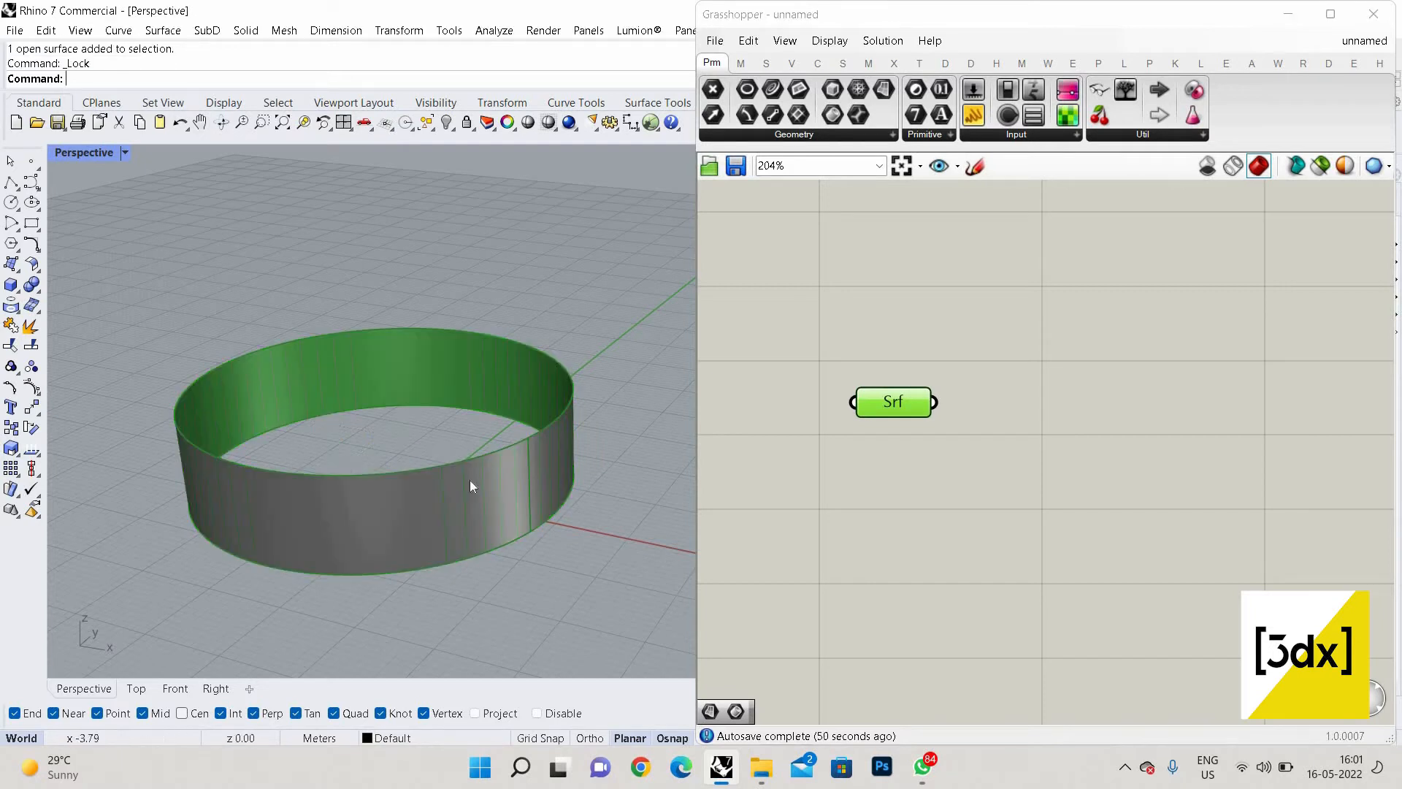
key(ctrl+z)
middle_click(424, 468)
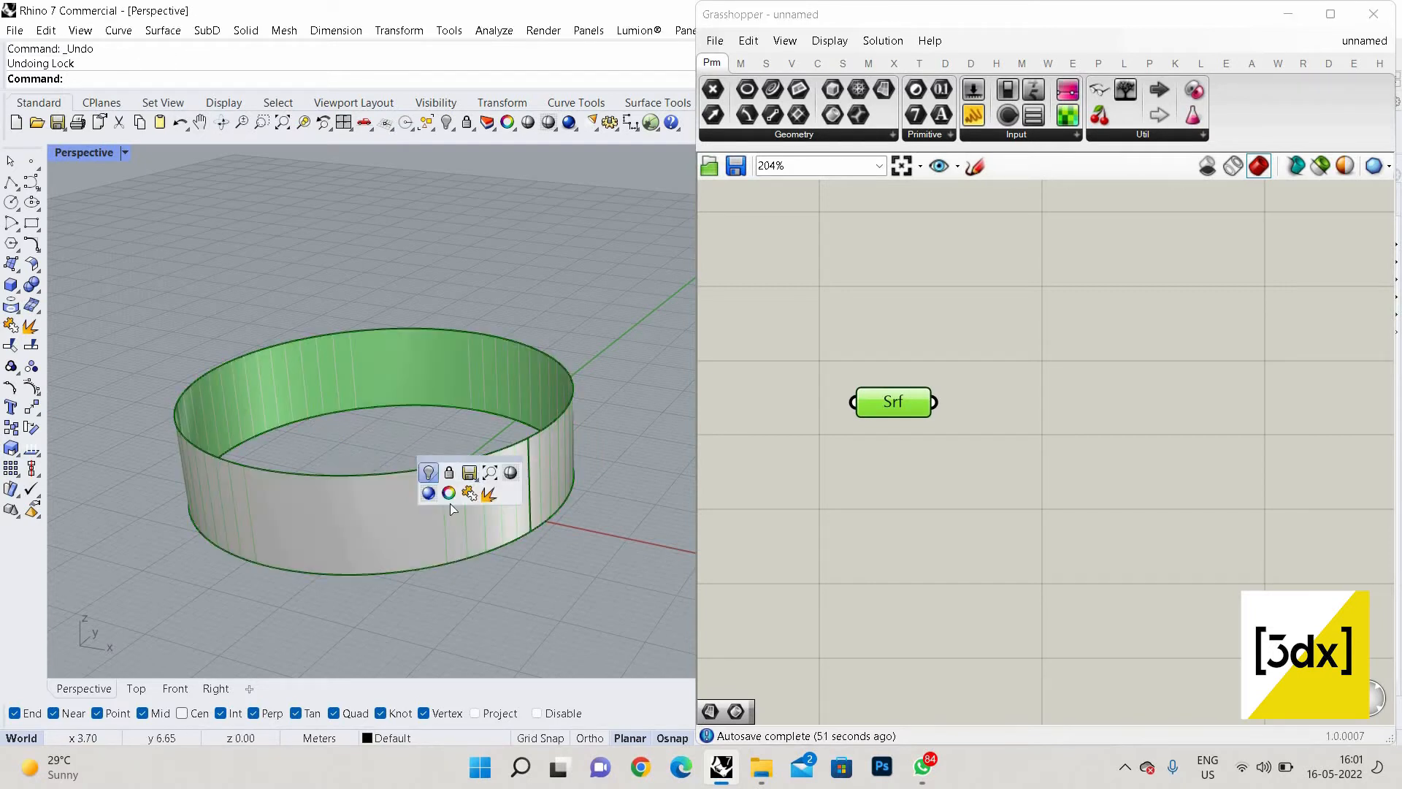
click(429, 473)
key(Escape)
Hide the original cylinder wall in Rhino and deselect the Surface parameter in Grasshopper
click(450, 502)
middle_click(450, 503)
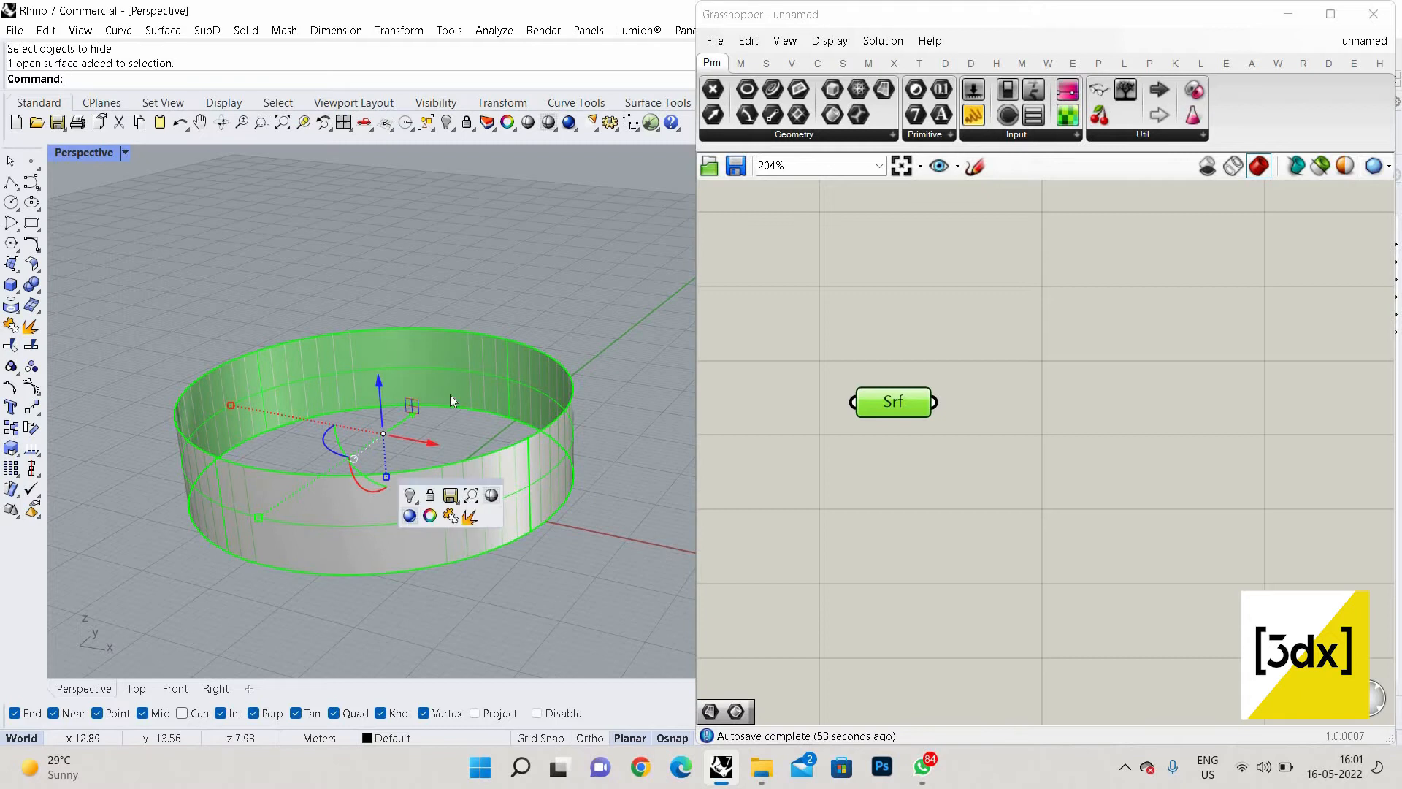
click(410, 495)
shift+right_drag(453, 346, 447, 204)
scroll(447, 205, up, 2)
click(936, 458)
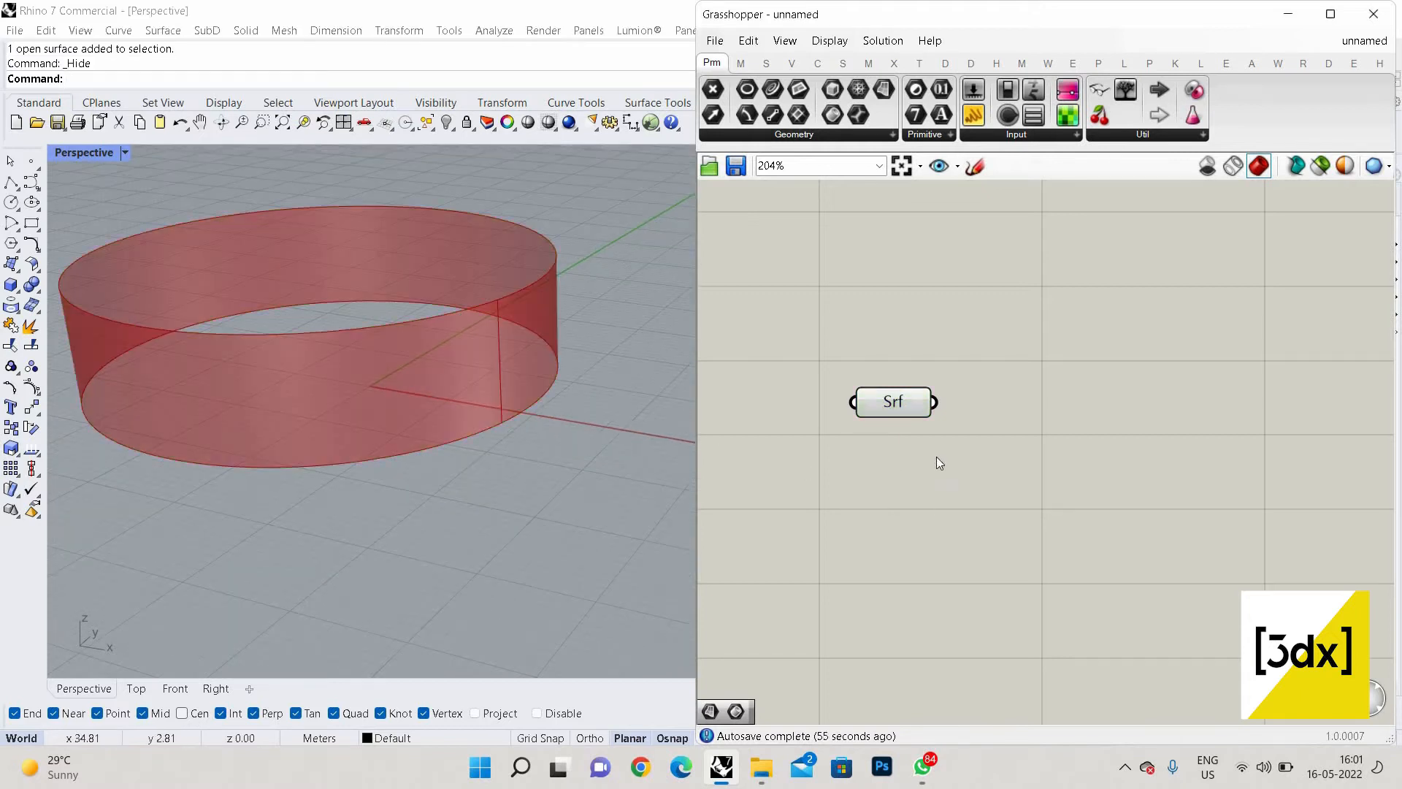
Add an Isotrim component to the canvas and connect the Surface parameter to its surface input
drag(937, 461, 794, 325)
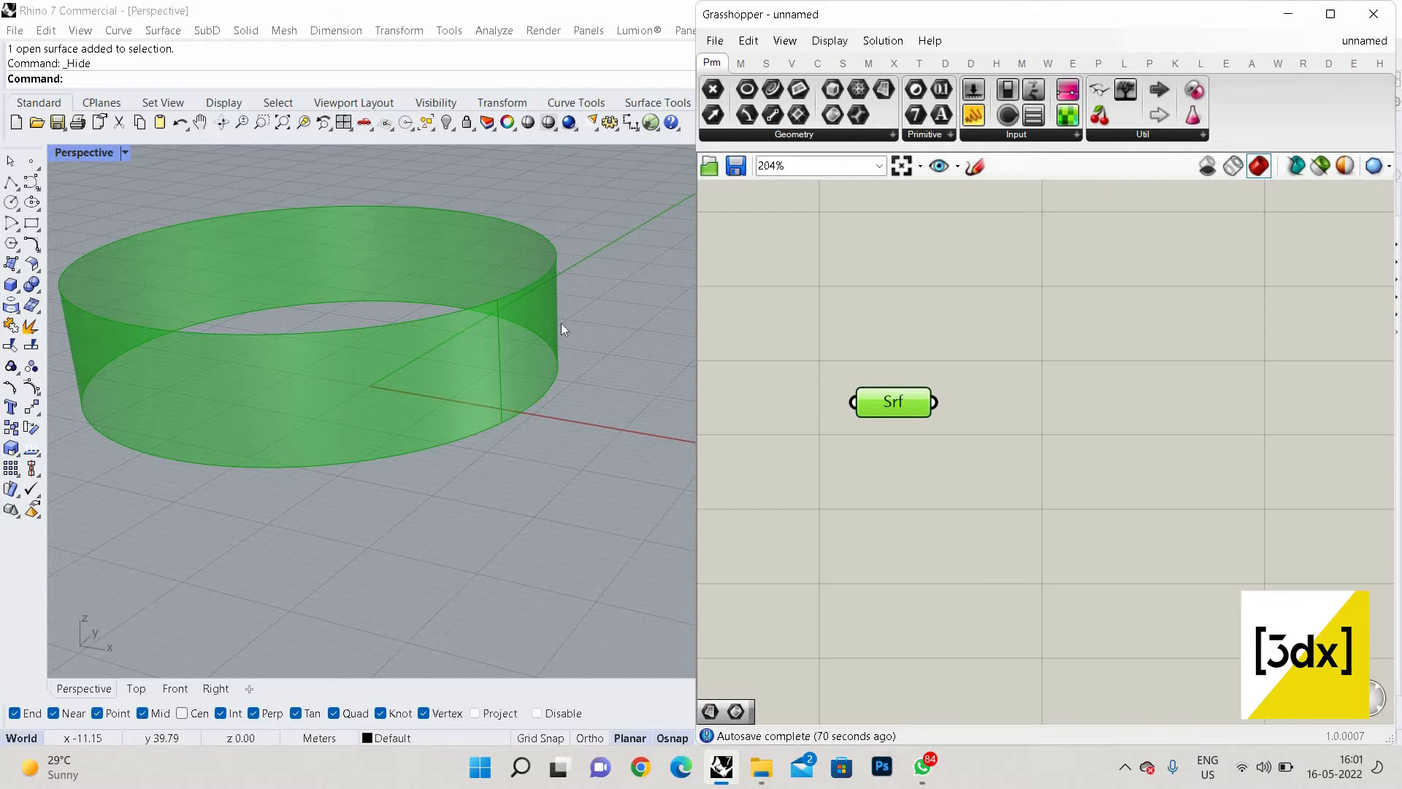
double_click(1142, 406)
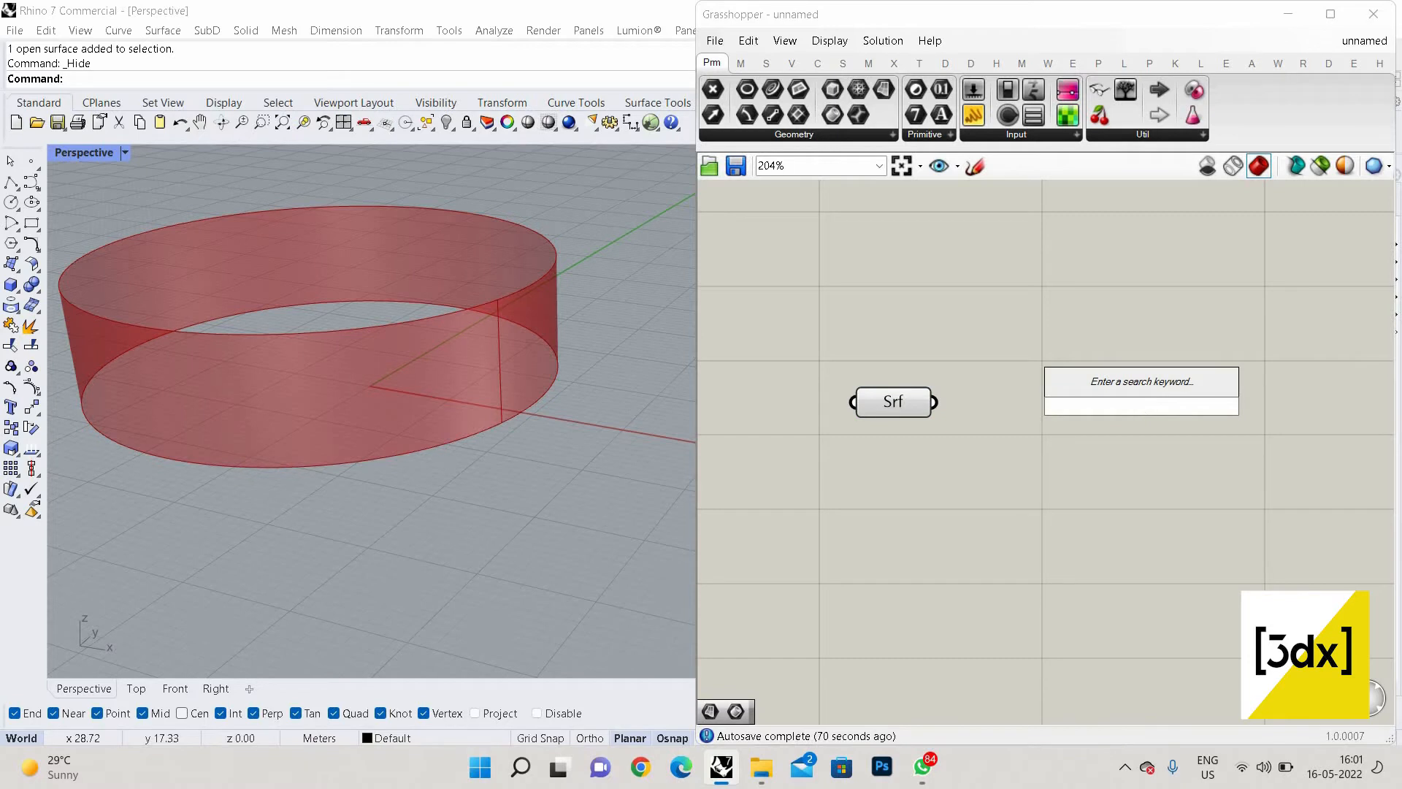
text(isotrim)
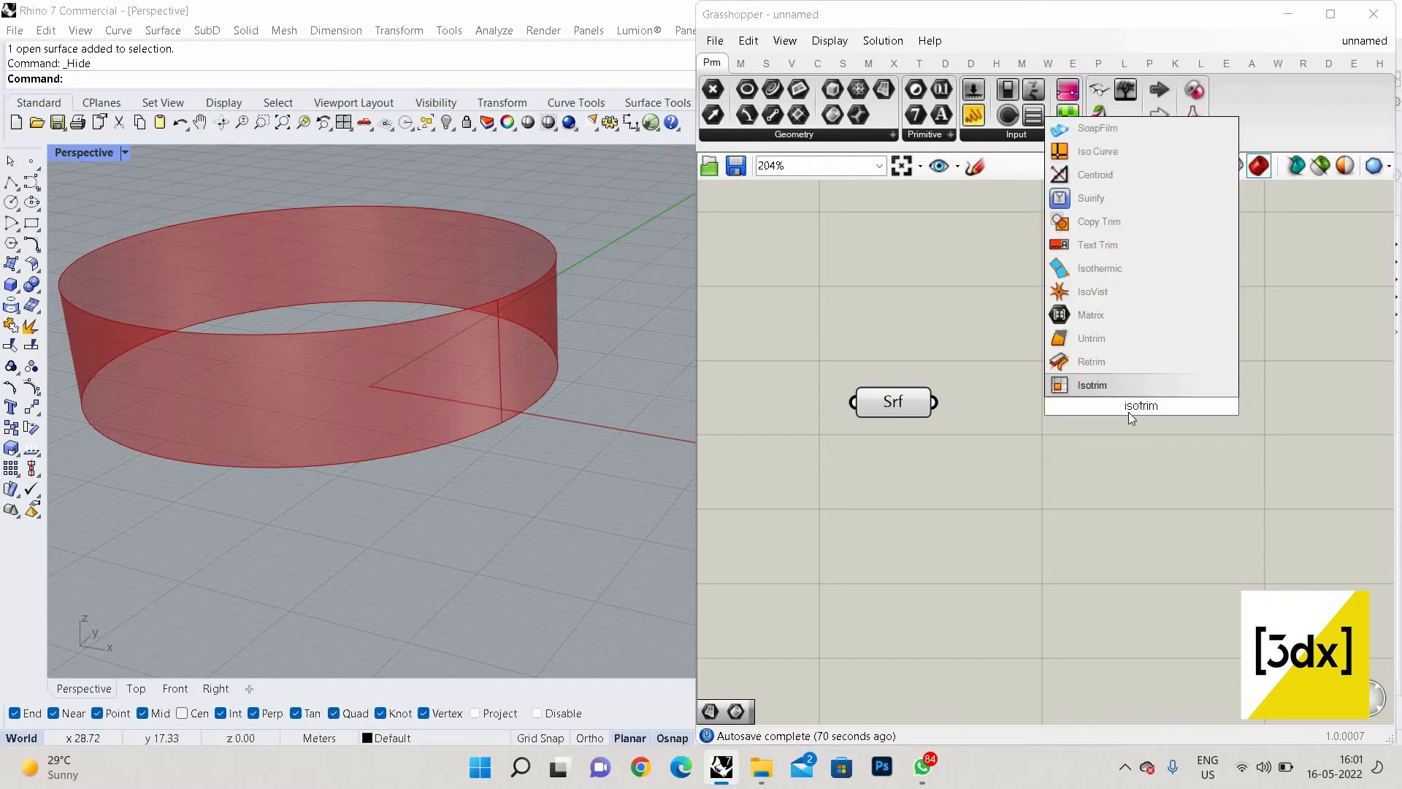
key(Return)
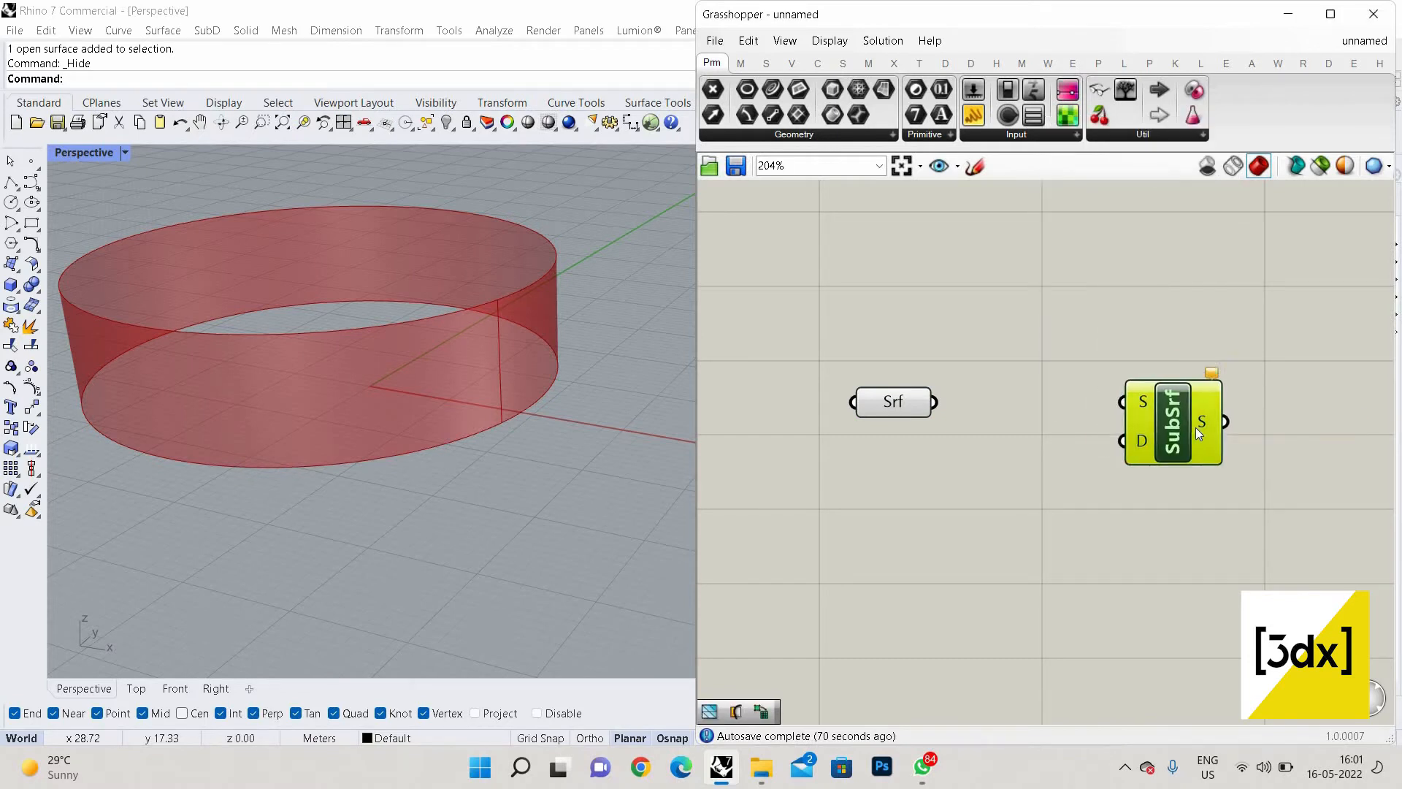
scroll(1183, 431, up, 2)
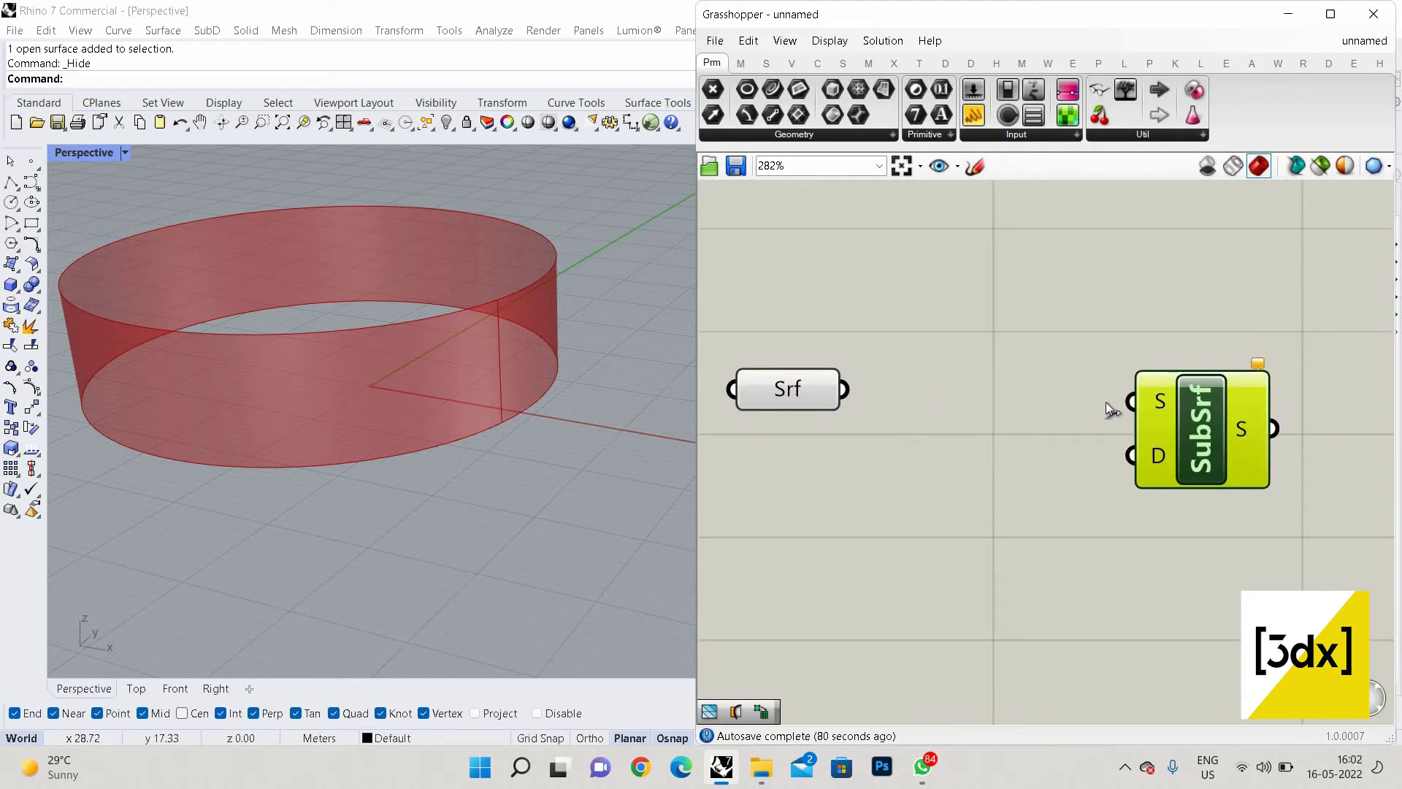
drag(845, 389, 1132, 401)
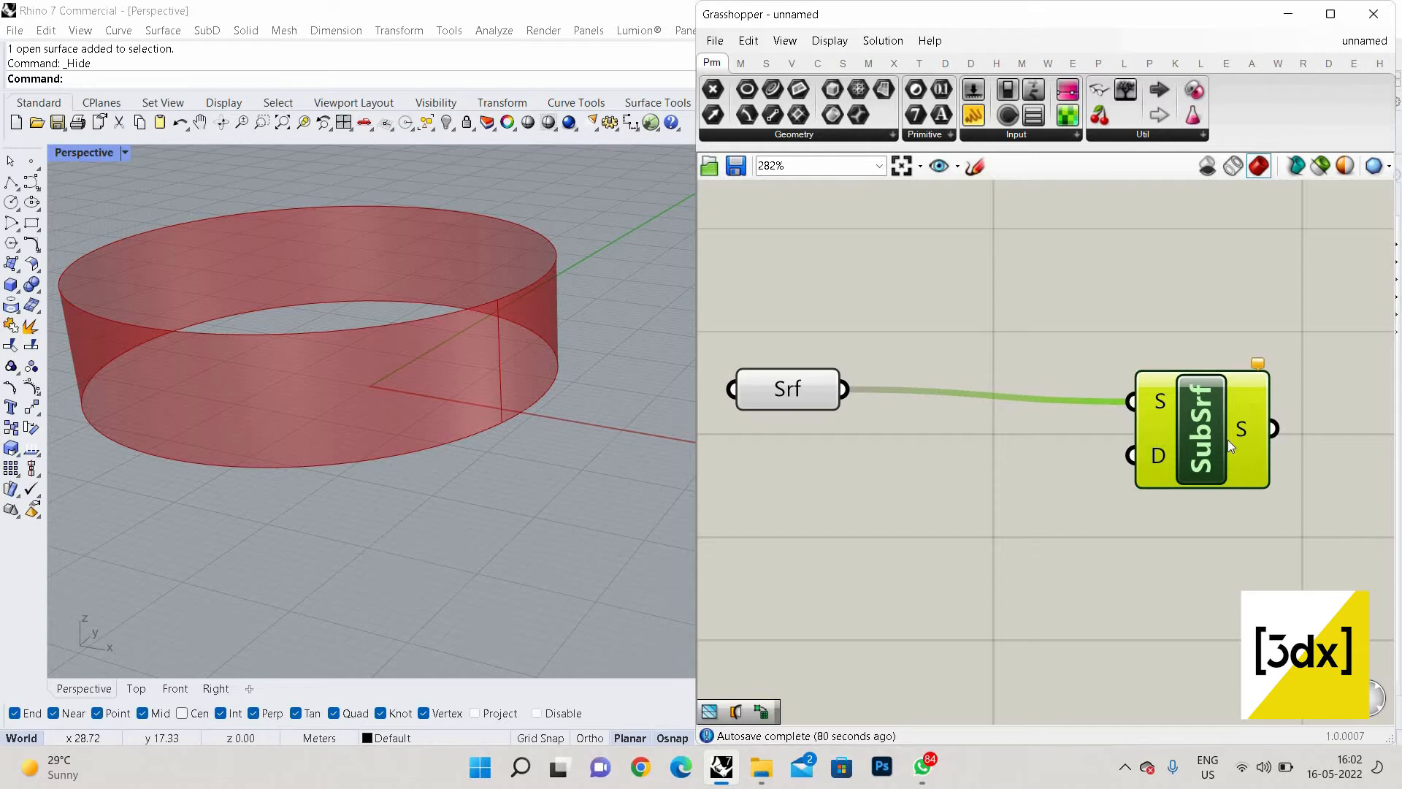
Add a Divide Domain² component below the Surface parameter and connect its segments output to Isotrim's domain input
right_drag(1094, 509, 1211, 486)
scroll(1184, 419, down, 2)
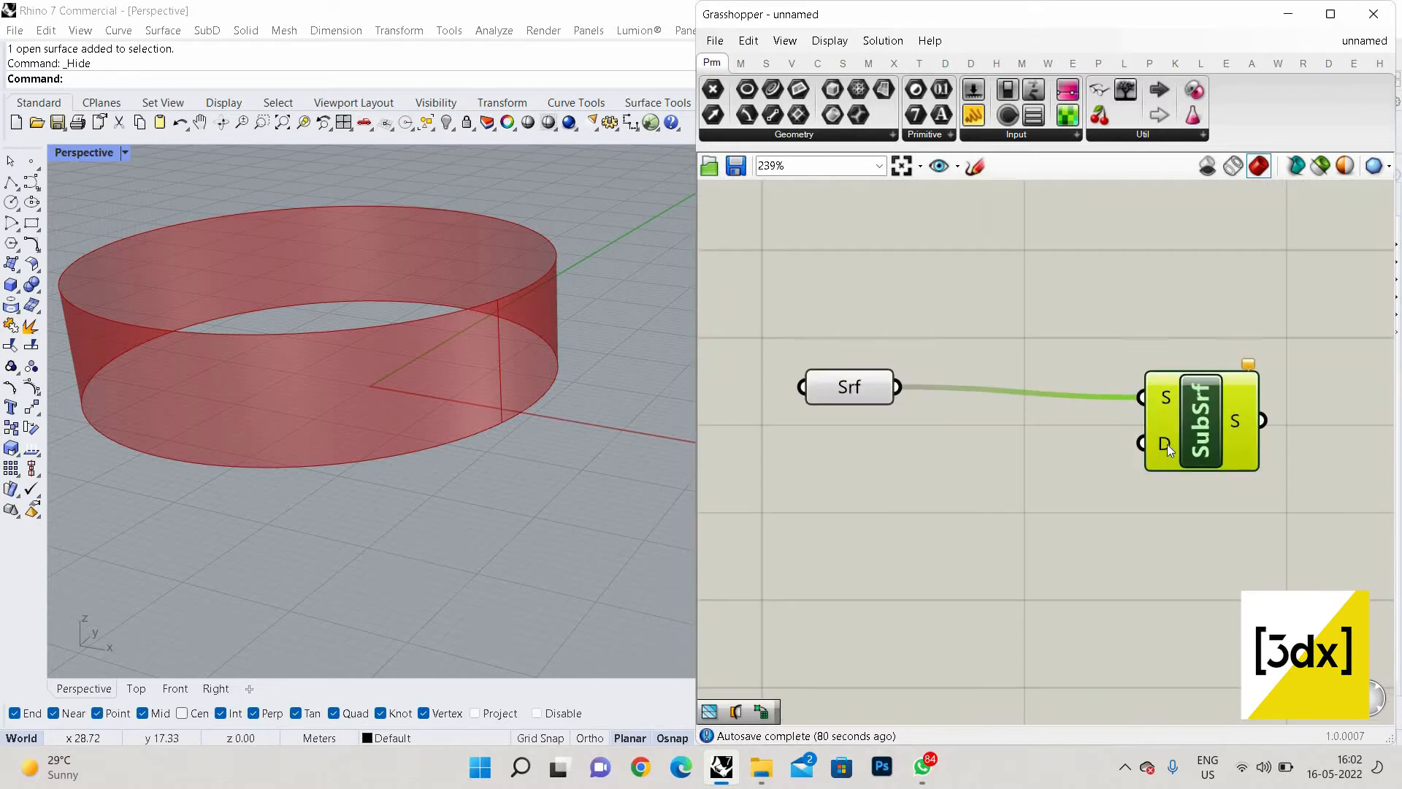
double_click(914, 527)
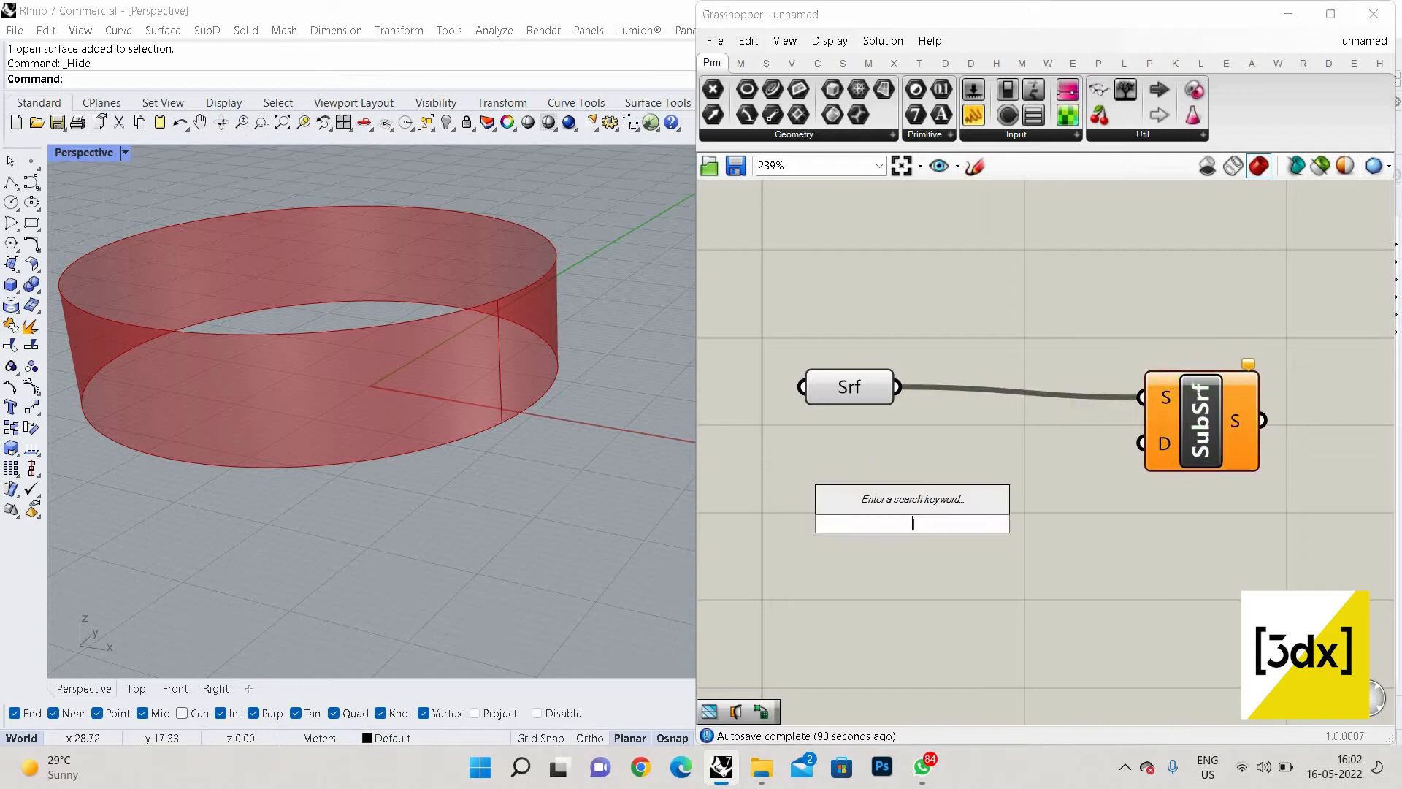
text(di)
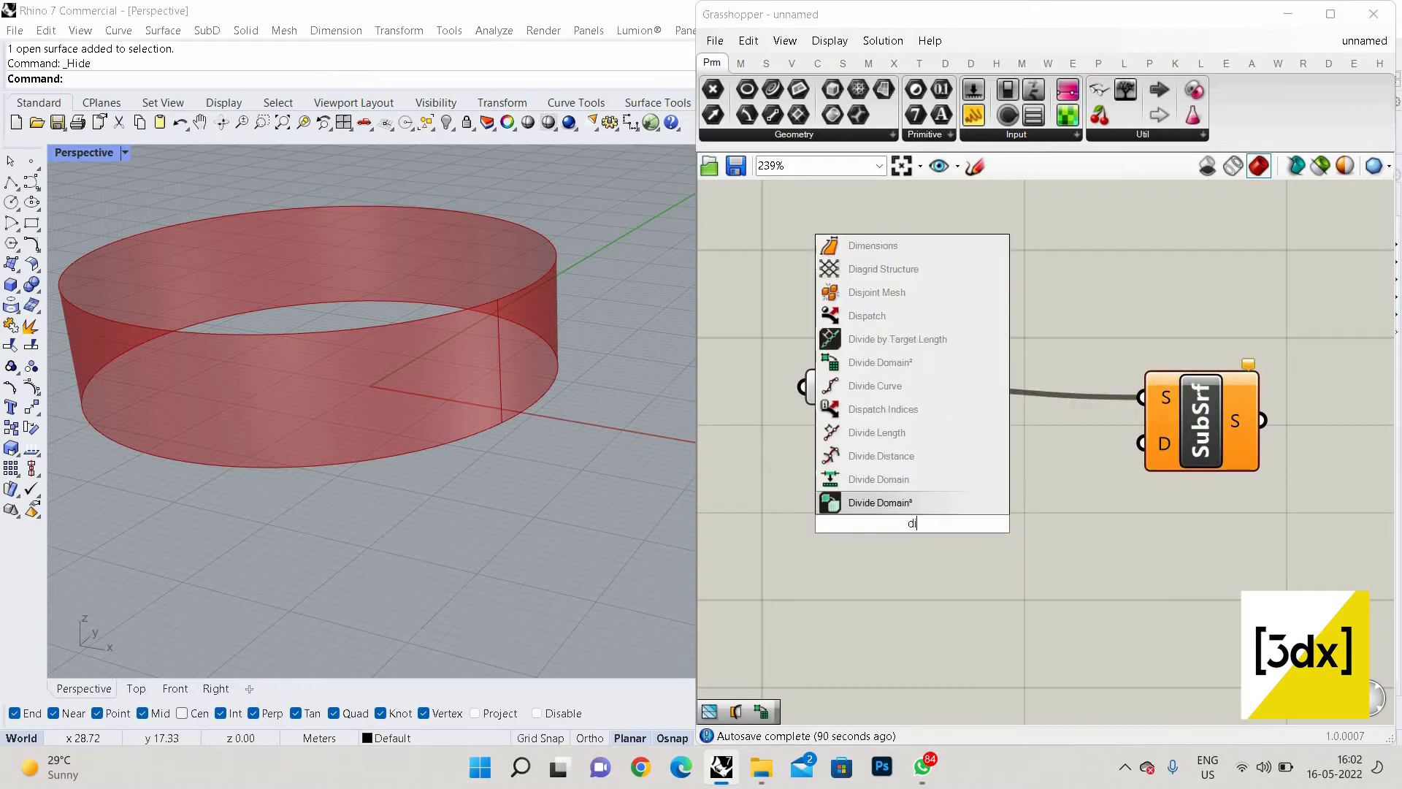
text(vide dom)
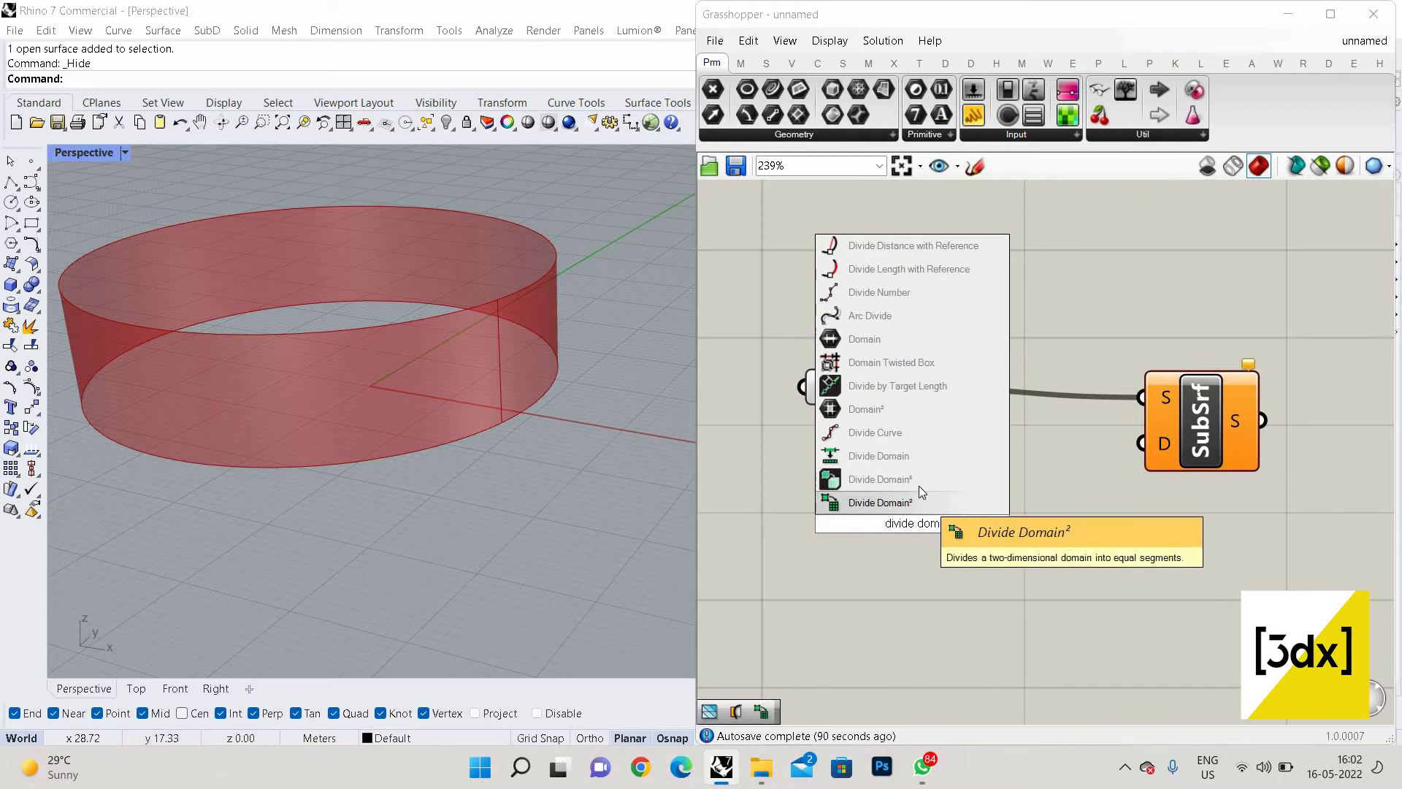
key(Return)
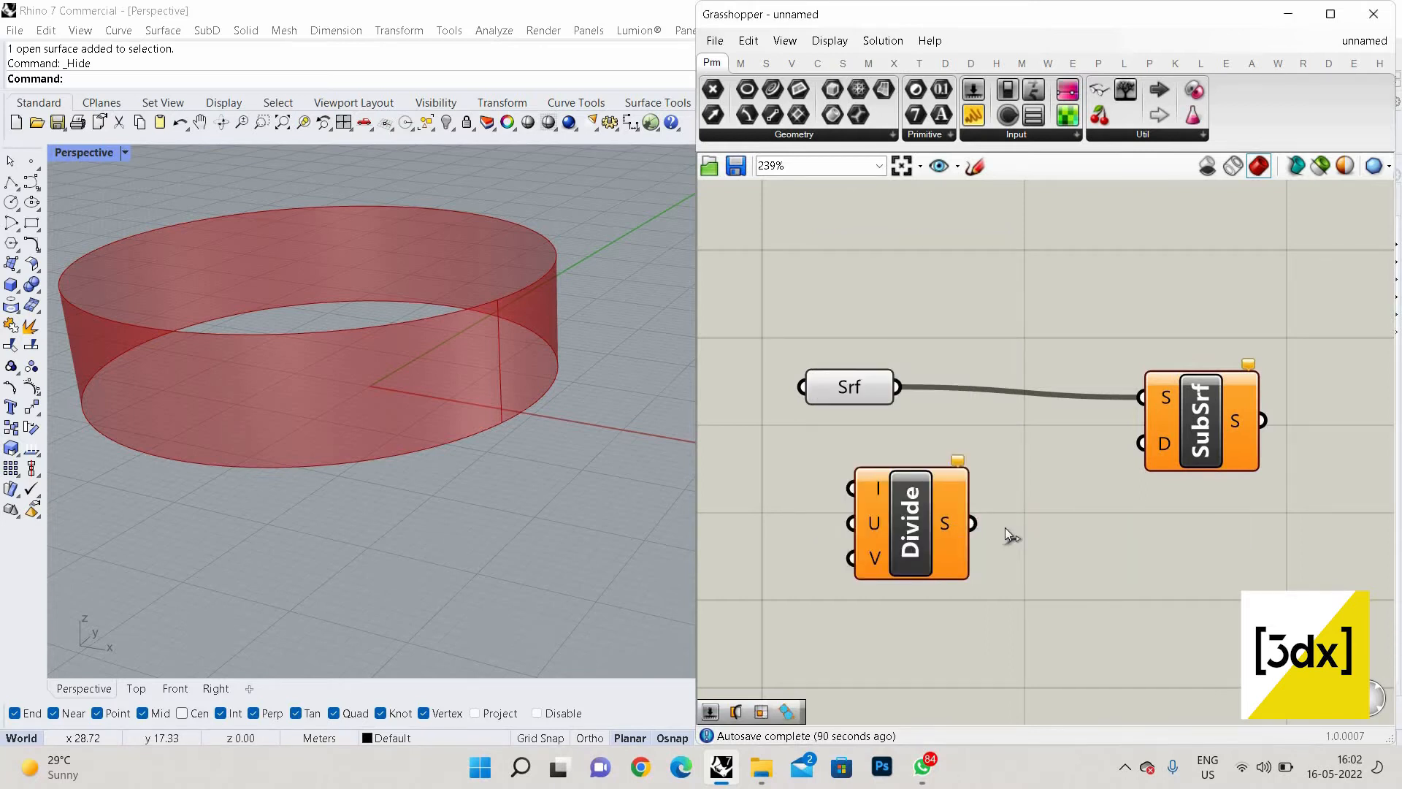
scroll(1015, 521, down, 2)
drag(1010, 524, 1132, 466)
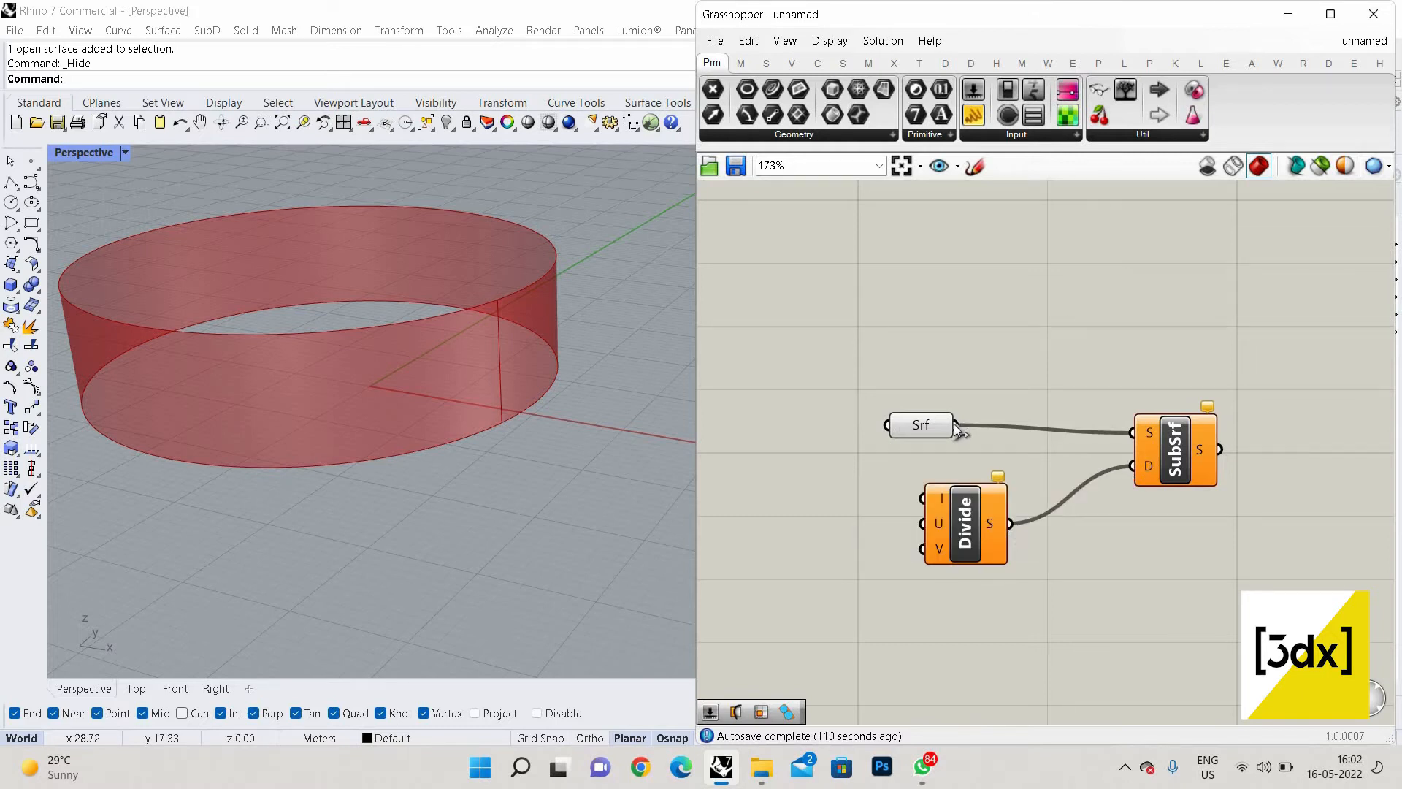
Add a Bifocals component above the definition to label the components with floating names
drag(873, 480, 922, 523)
key(ctrl+z)
scroll(956, 314, down, 2)
double_click(957, 315)
text(bifo)
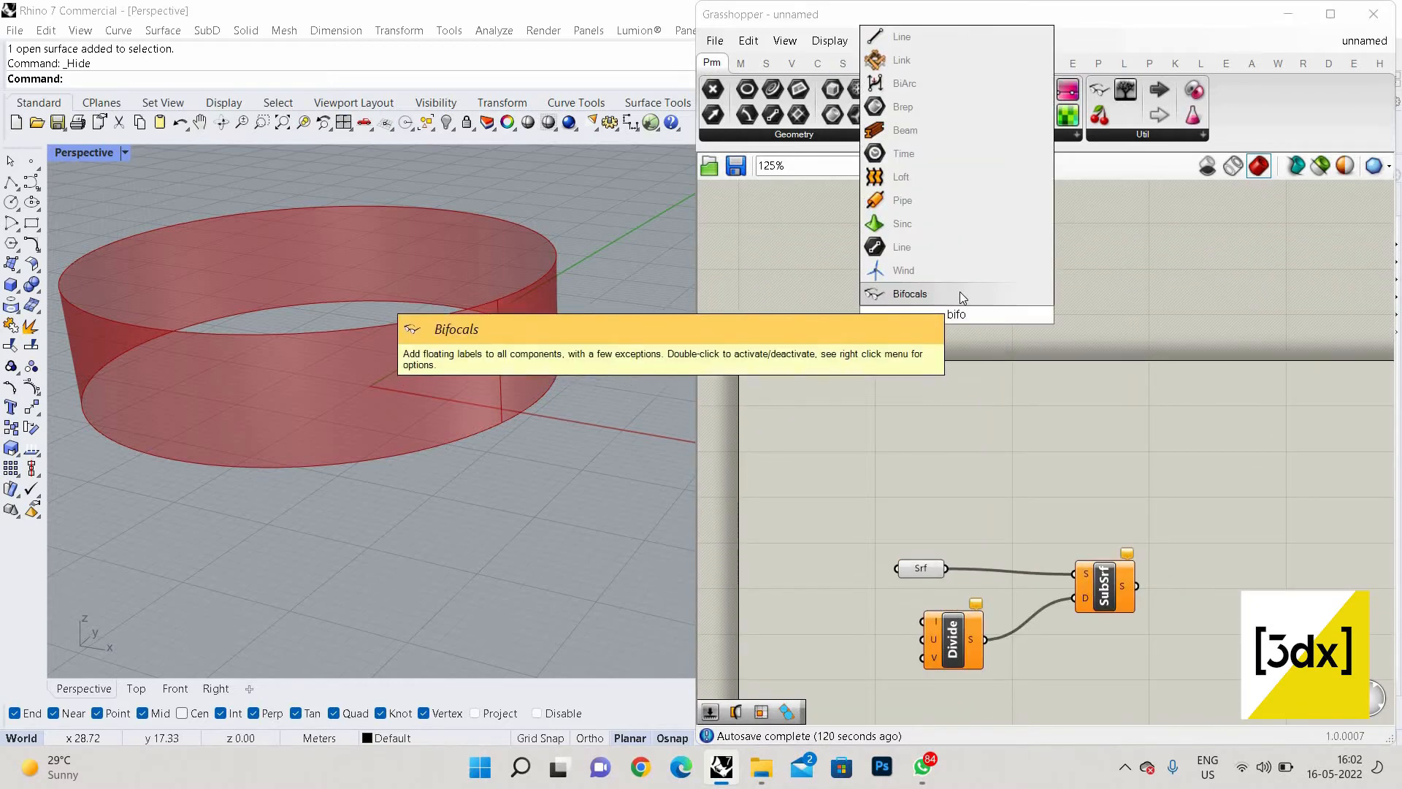
click(960, 293)
scroll(942, 467, down, 4)
scroll(933, 463, up, 4)
scroll(982, 465, up, 3)
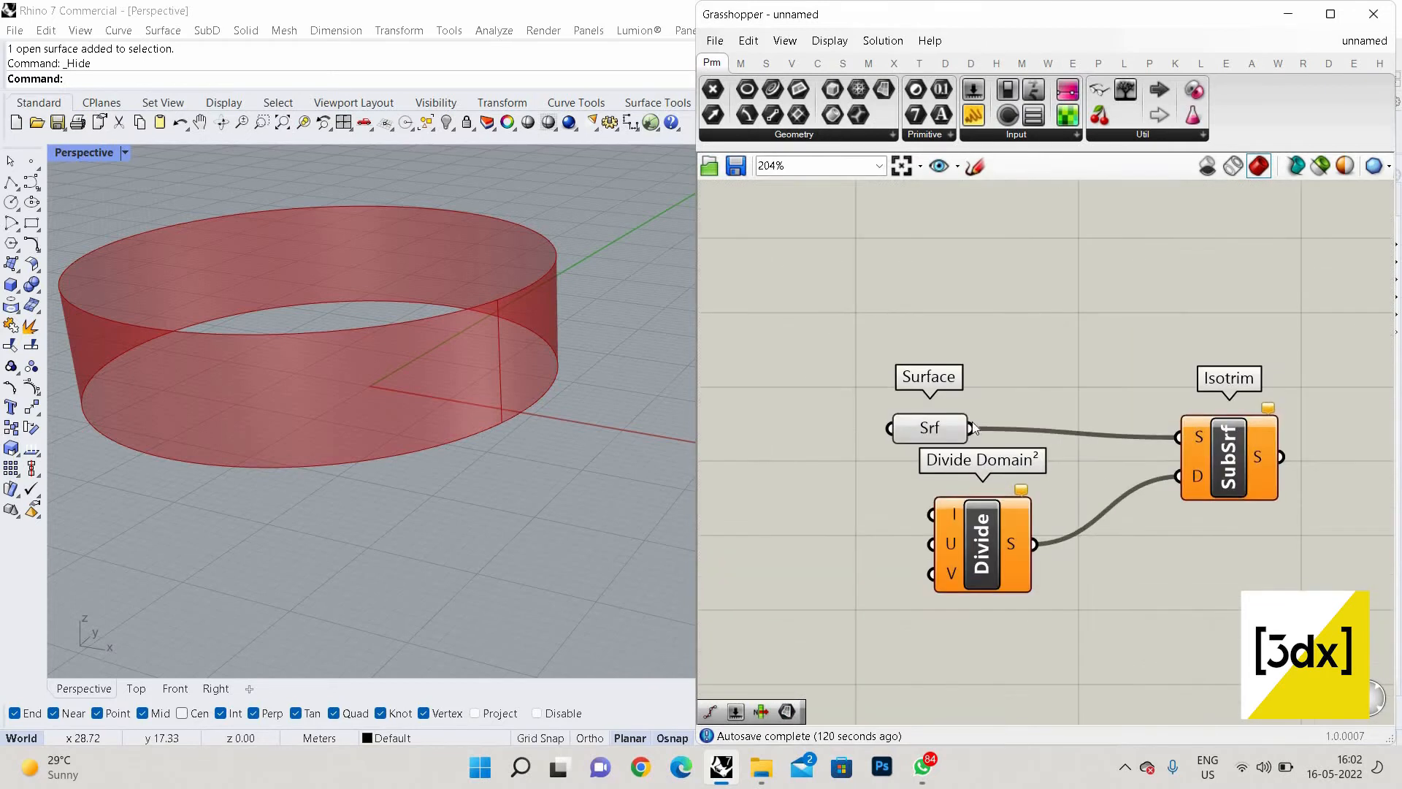
Move the Surface parameter up and away from Divide Domain², and display full names on all components
drag(949, 425, 863, 340)
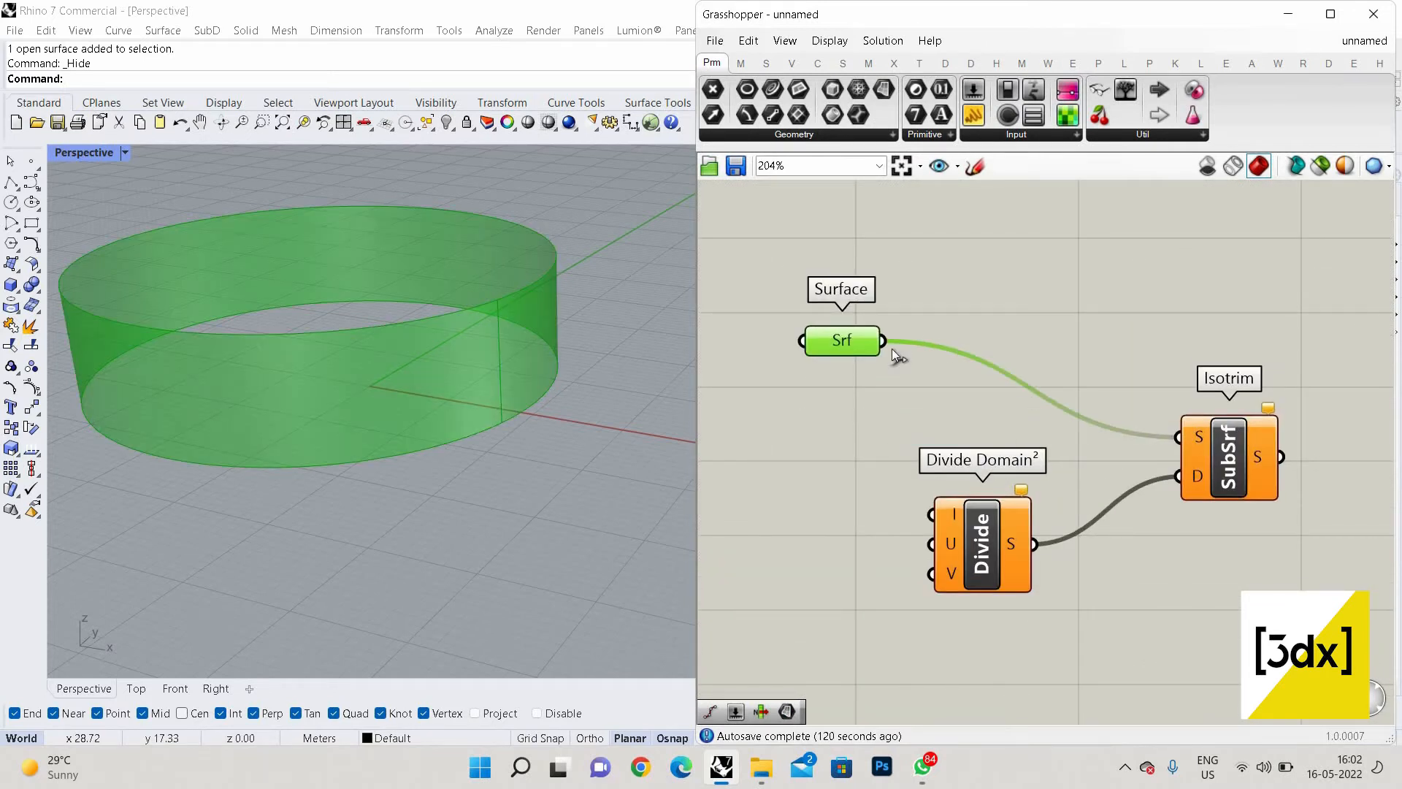
click(830, 40)
click(880, 108)
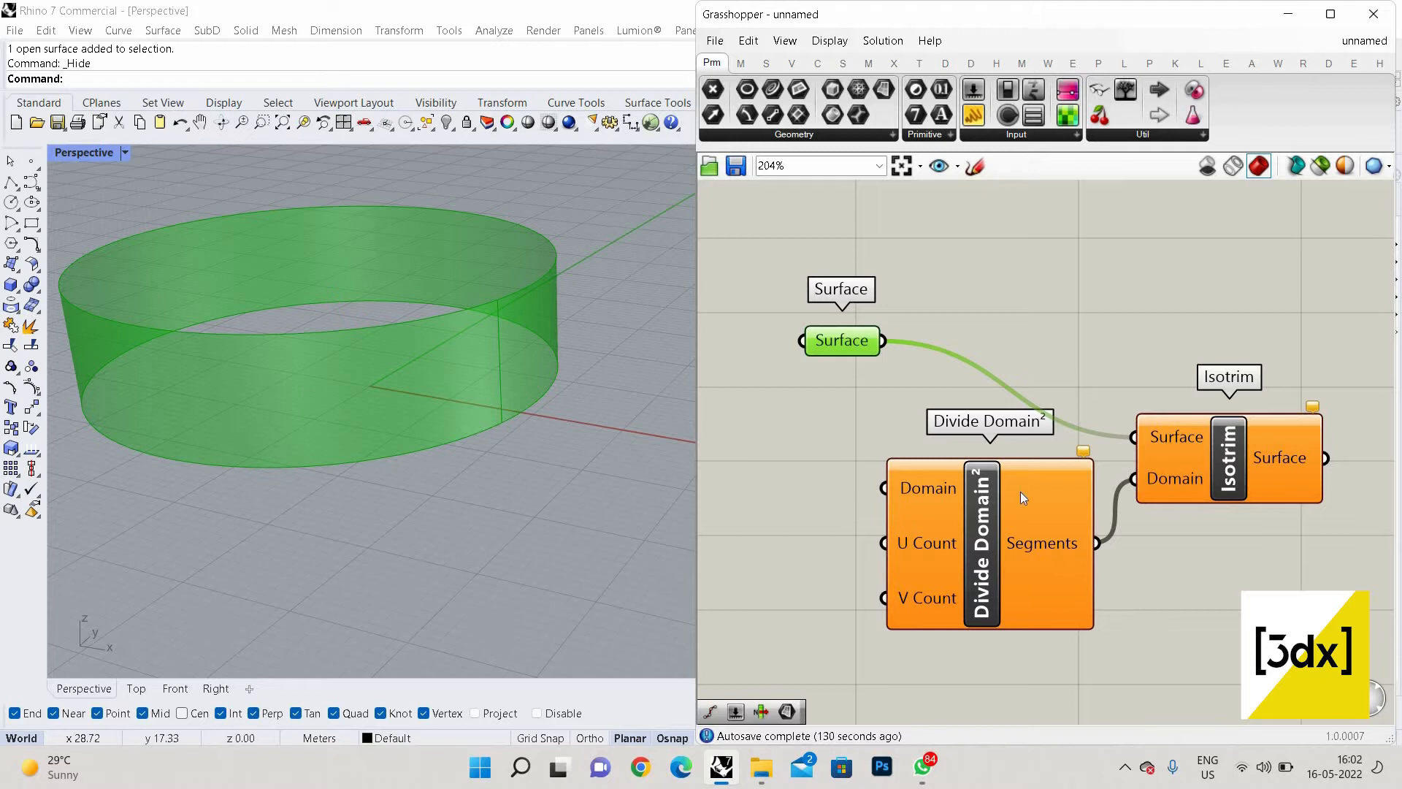
Connect the Surface parameter to the Domain input of Divide Domain²
scroll(919, 345, down, 2)
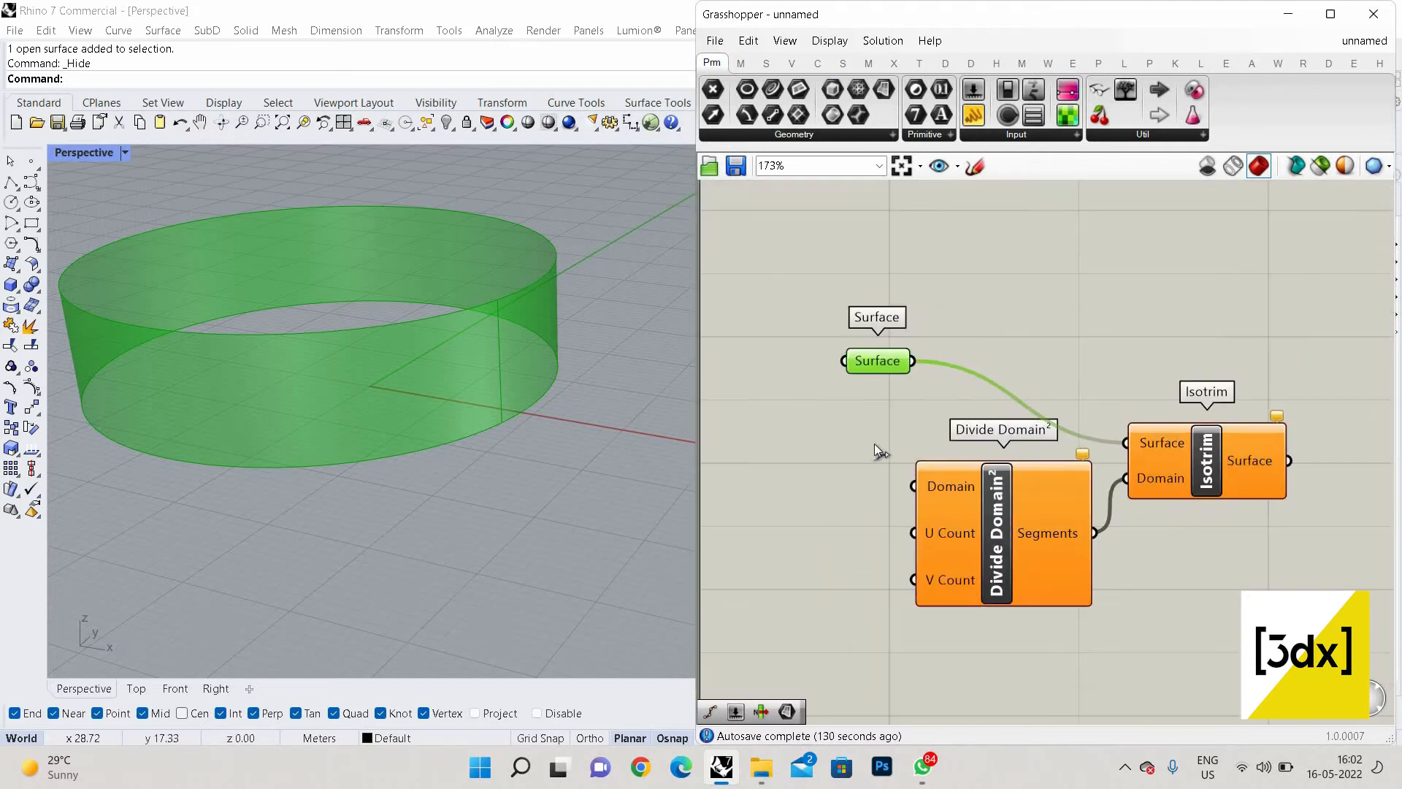
drag(913, 360, 913, 486)
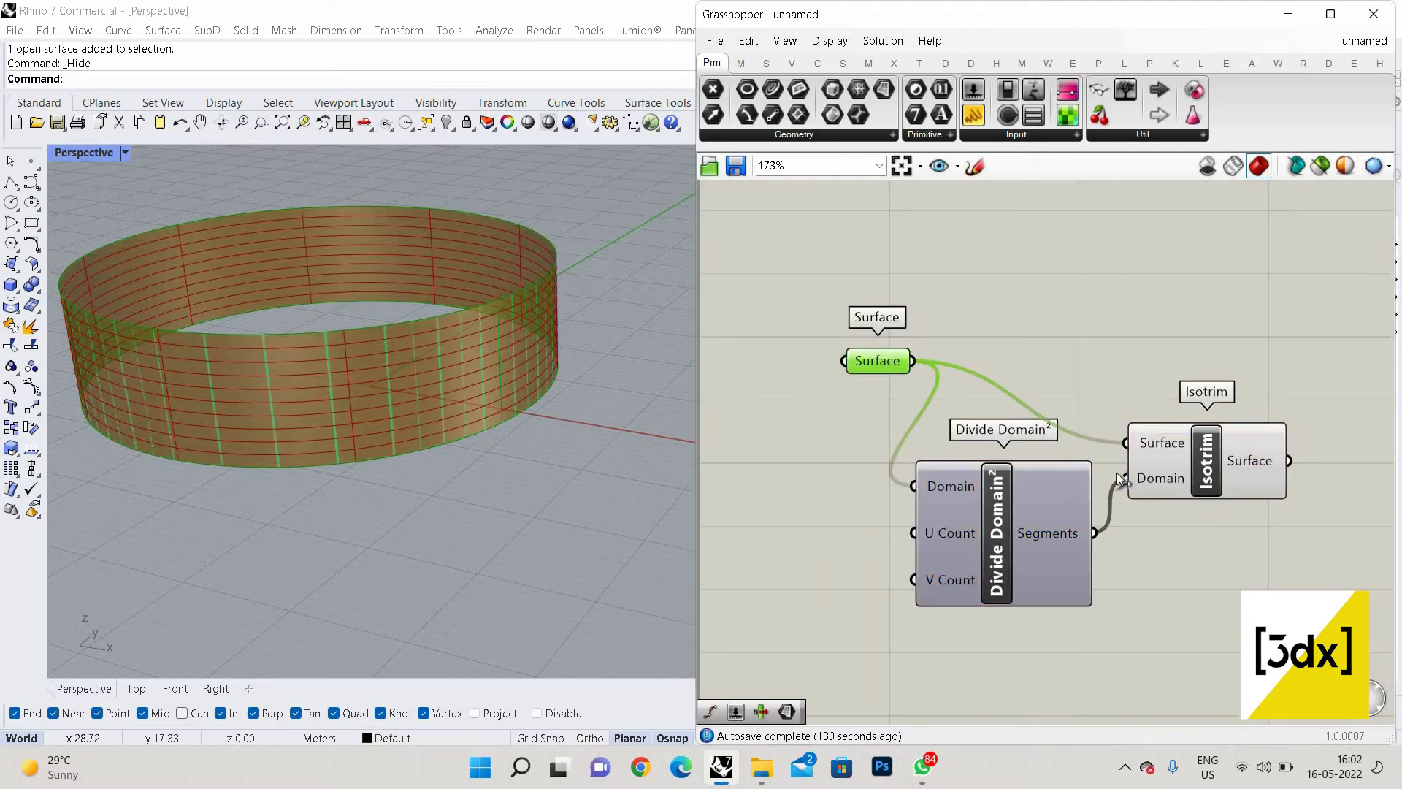
scroll(985, 559, up, 2)
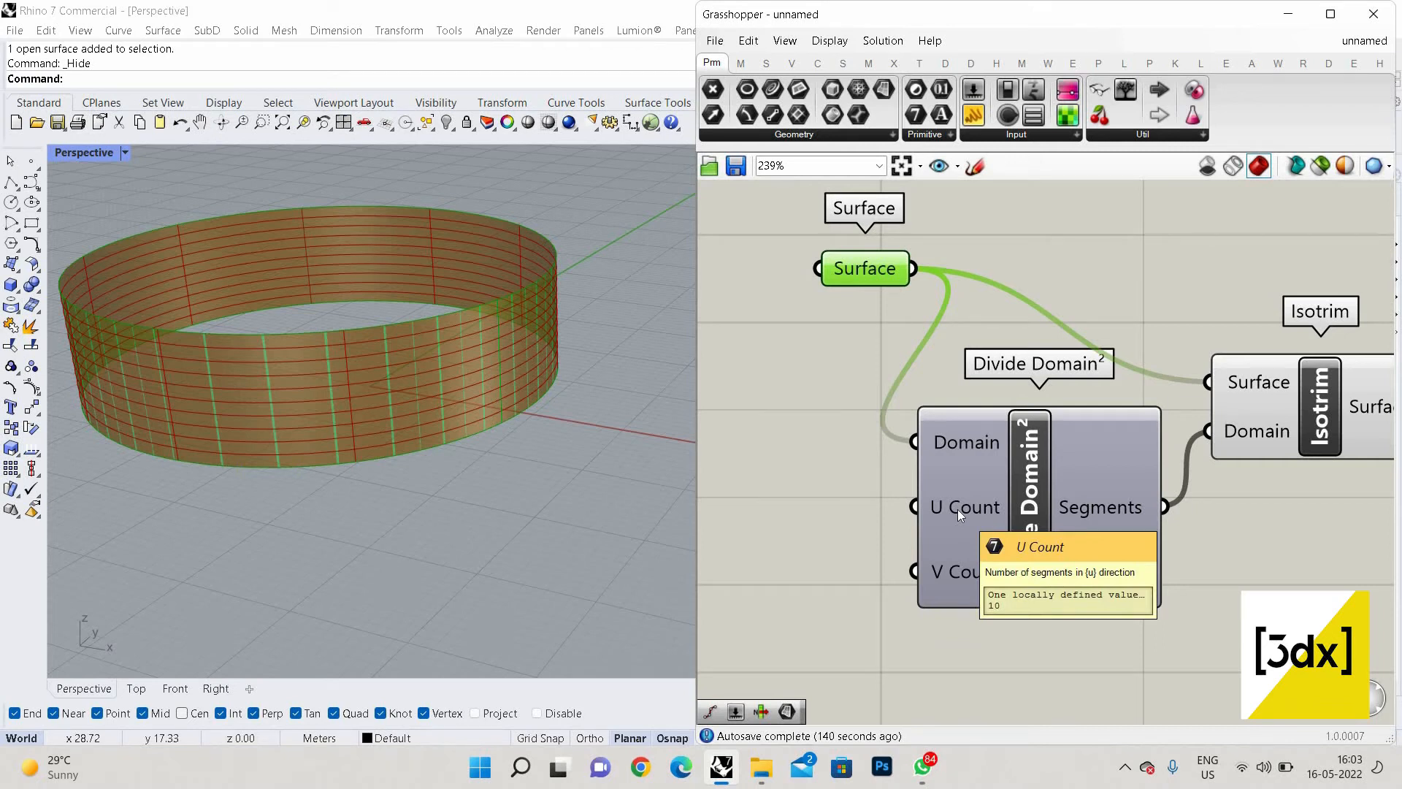
Add a number slider with value 1 and connect it to the U Count input of Divide Domain²
scroll(937, 513, down, 5)
scroll(937, 513, up, 4)
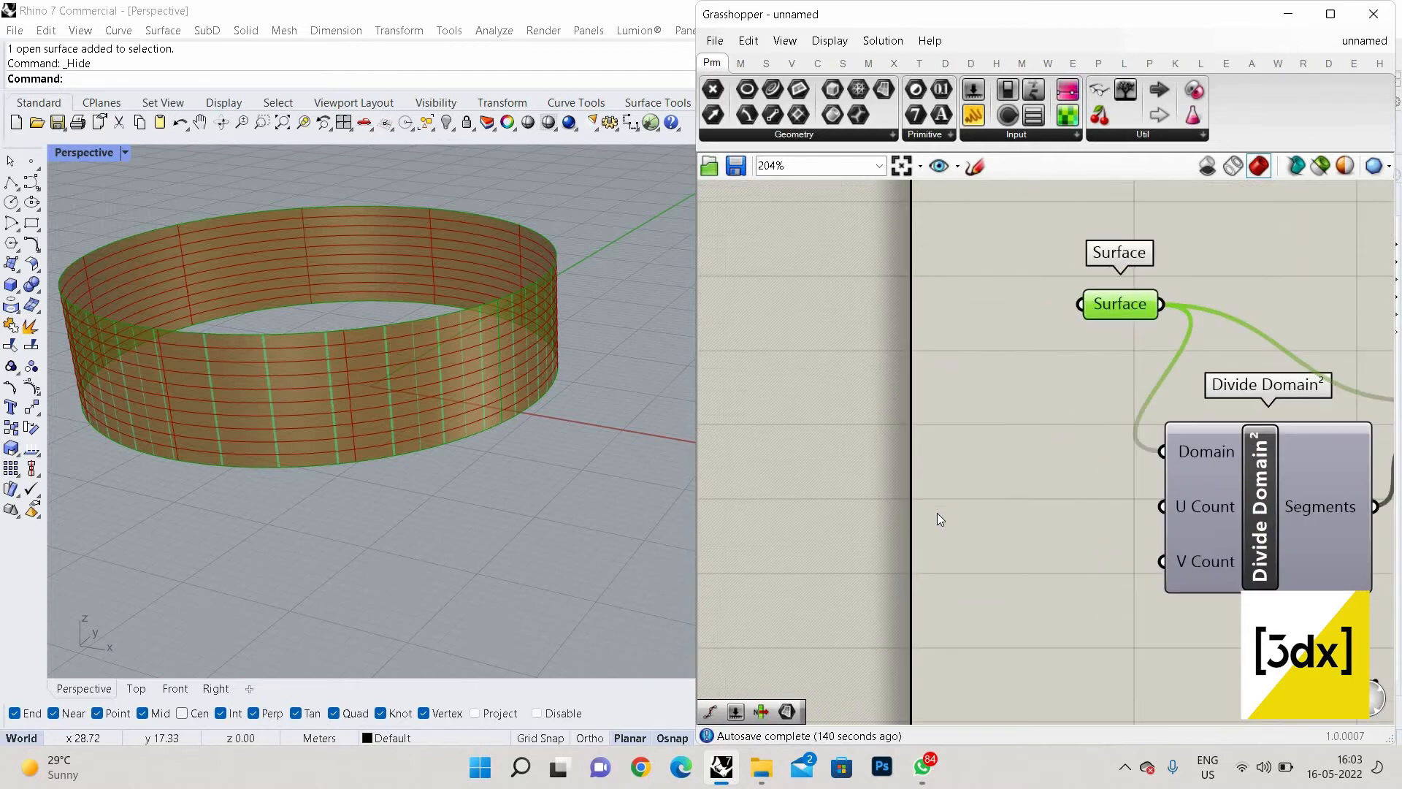
click(939, 515)
double_click(939, 514)
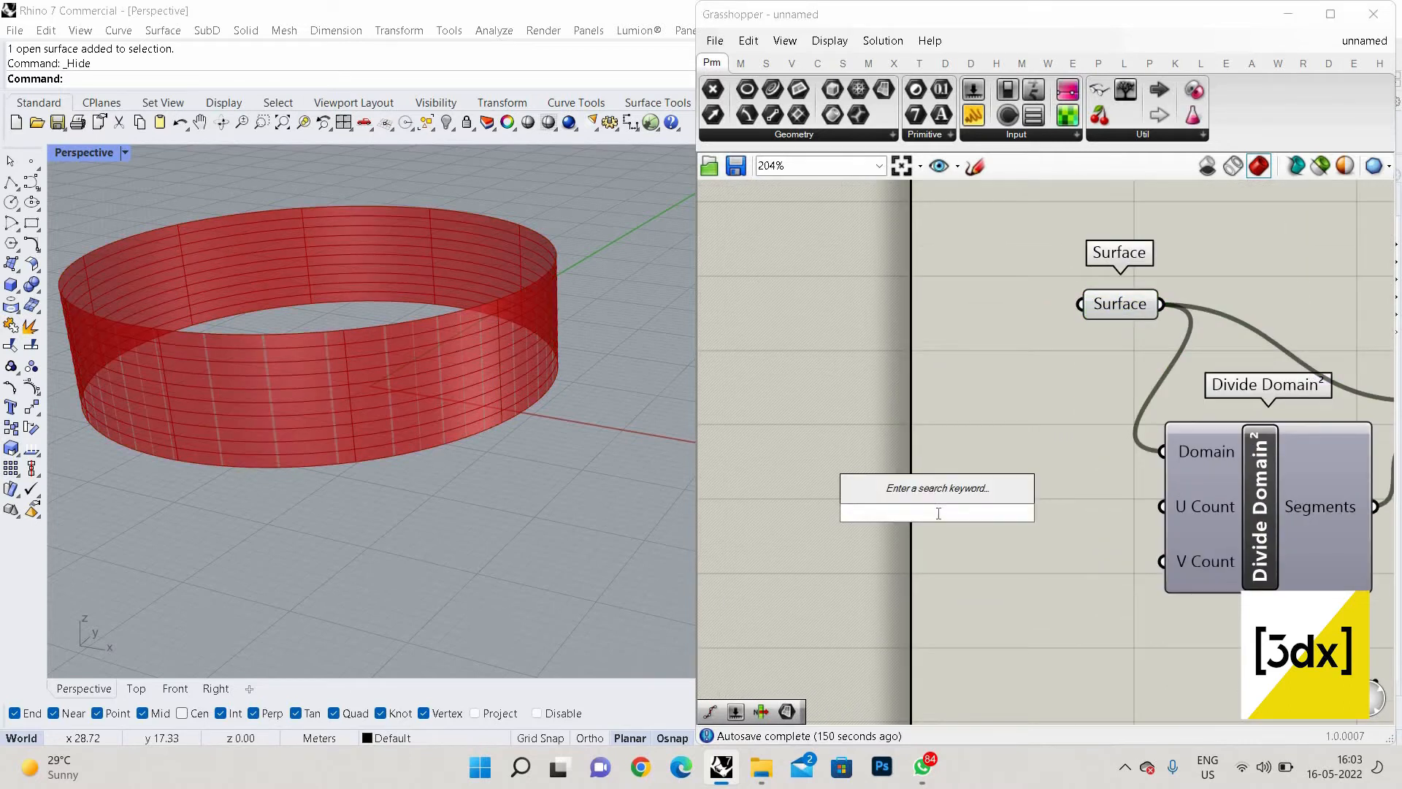
text(1)
key(Return)
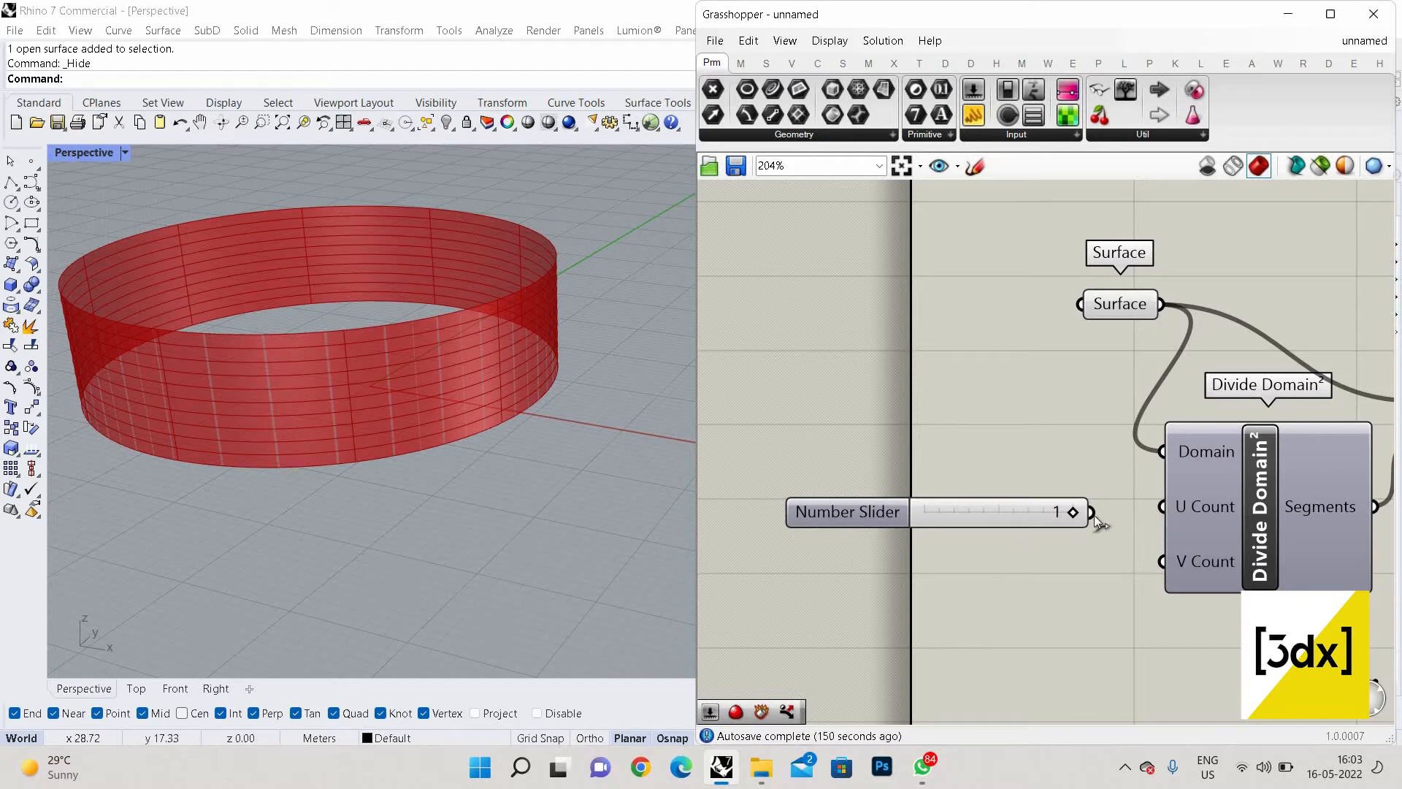
drag(1107, 513, 1162, 506)
Add a second number slider with value 4 and connect it to the V Count input of Divide Domain²
double_click(948, 622)
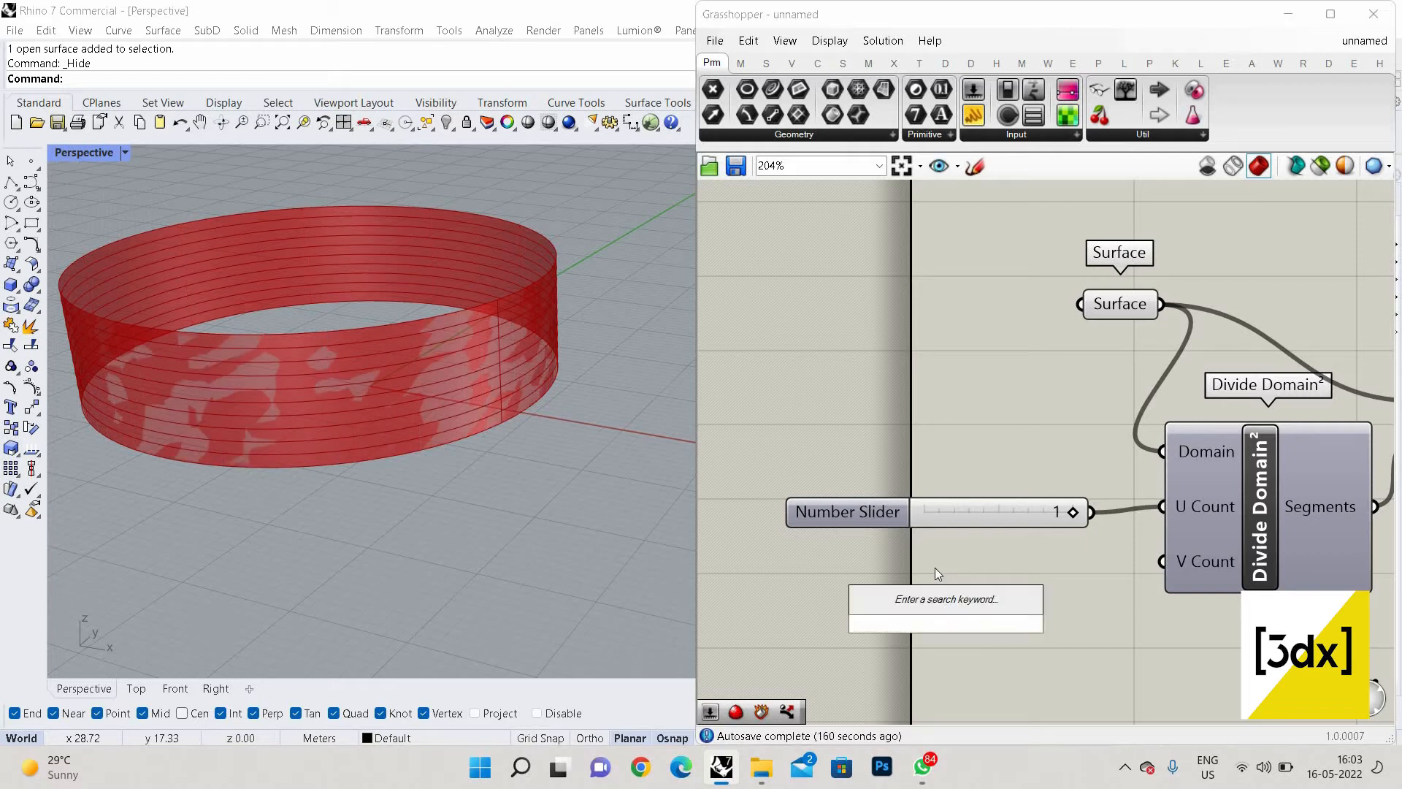
text(4)
key(Return)
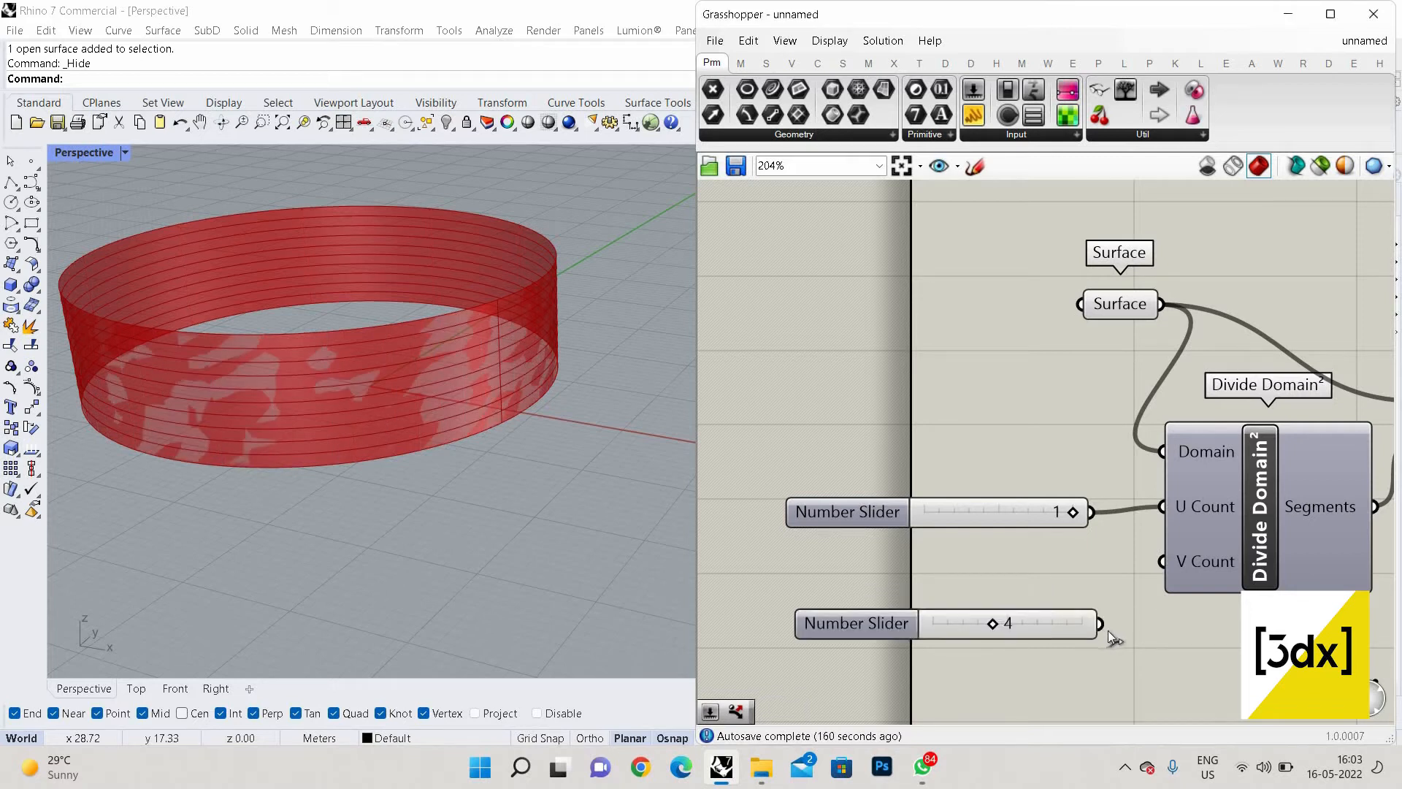
drag(1157, 575, 1154, 570)
scroll(1128, 493, down, 4)
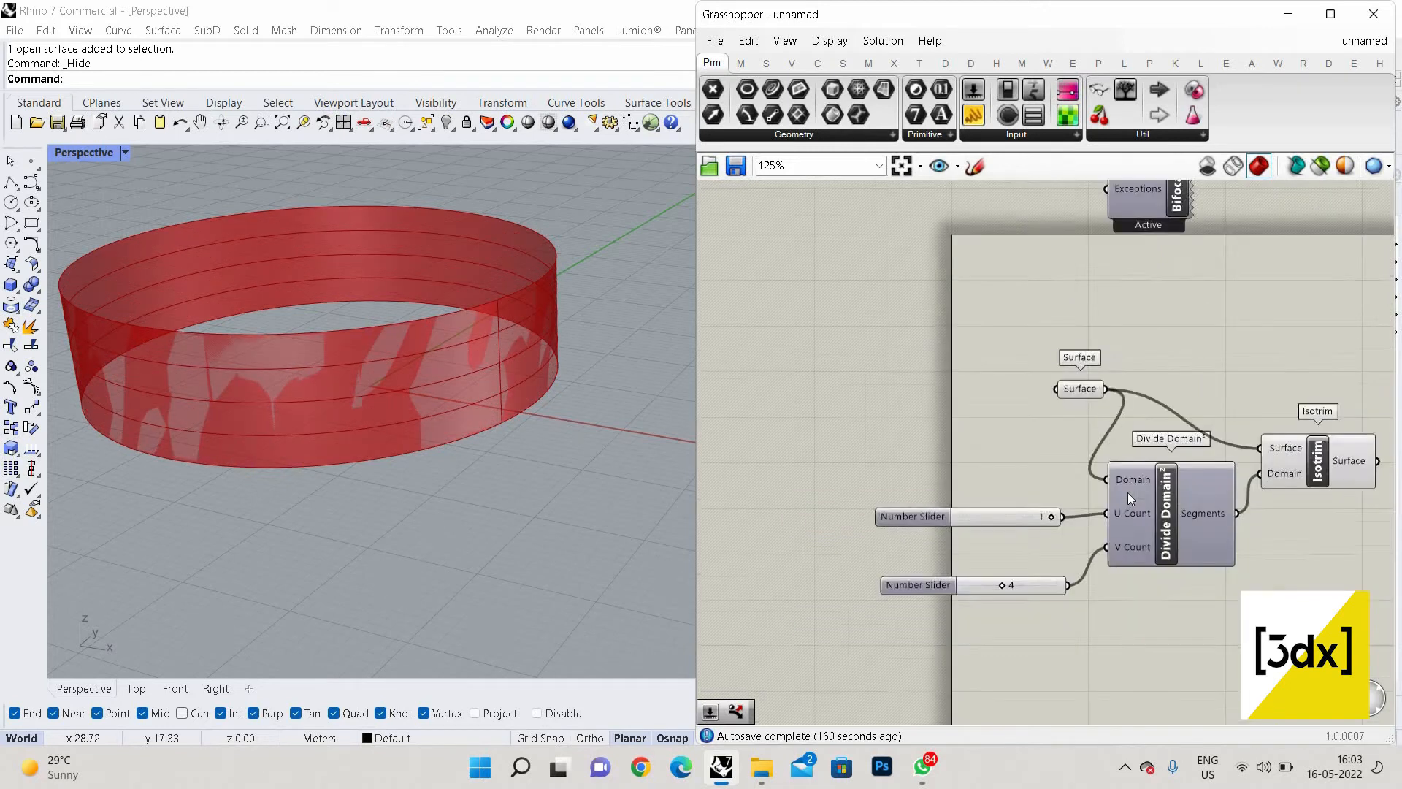
Turn off the preview of the Surface parameter
scroll(1068, 488, down, 1)
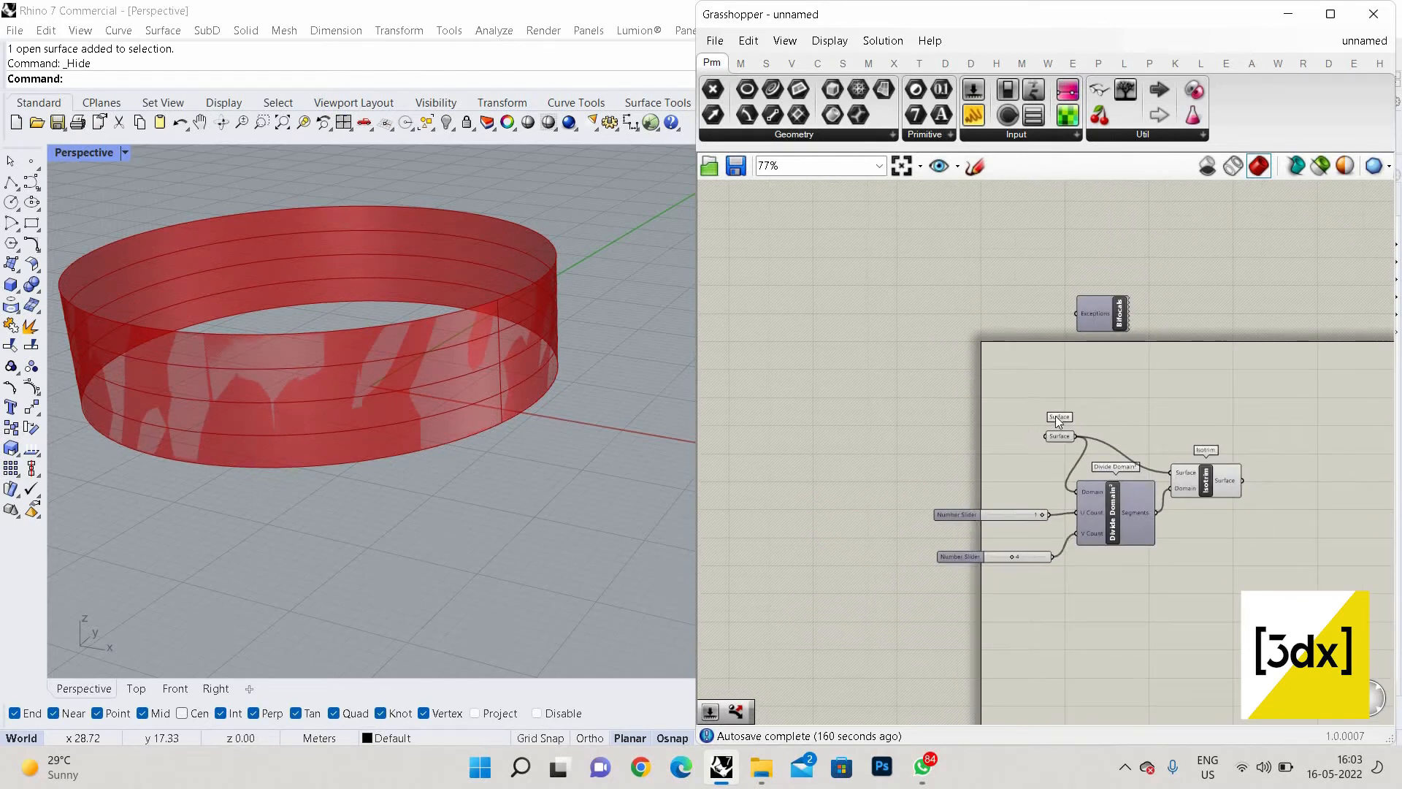
scroll(1153, 415, up, 3)
drag(971, 385, 1112, 461)
scroll(1057, 398, up, 2)
right_click(1057, 399)
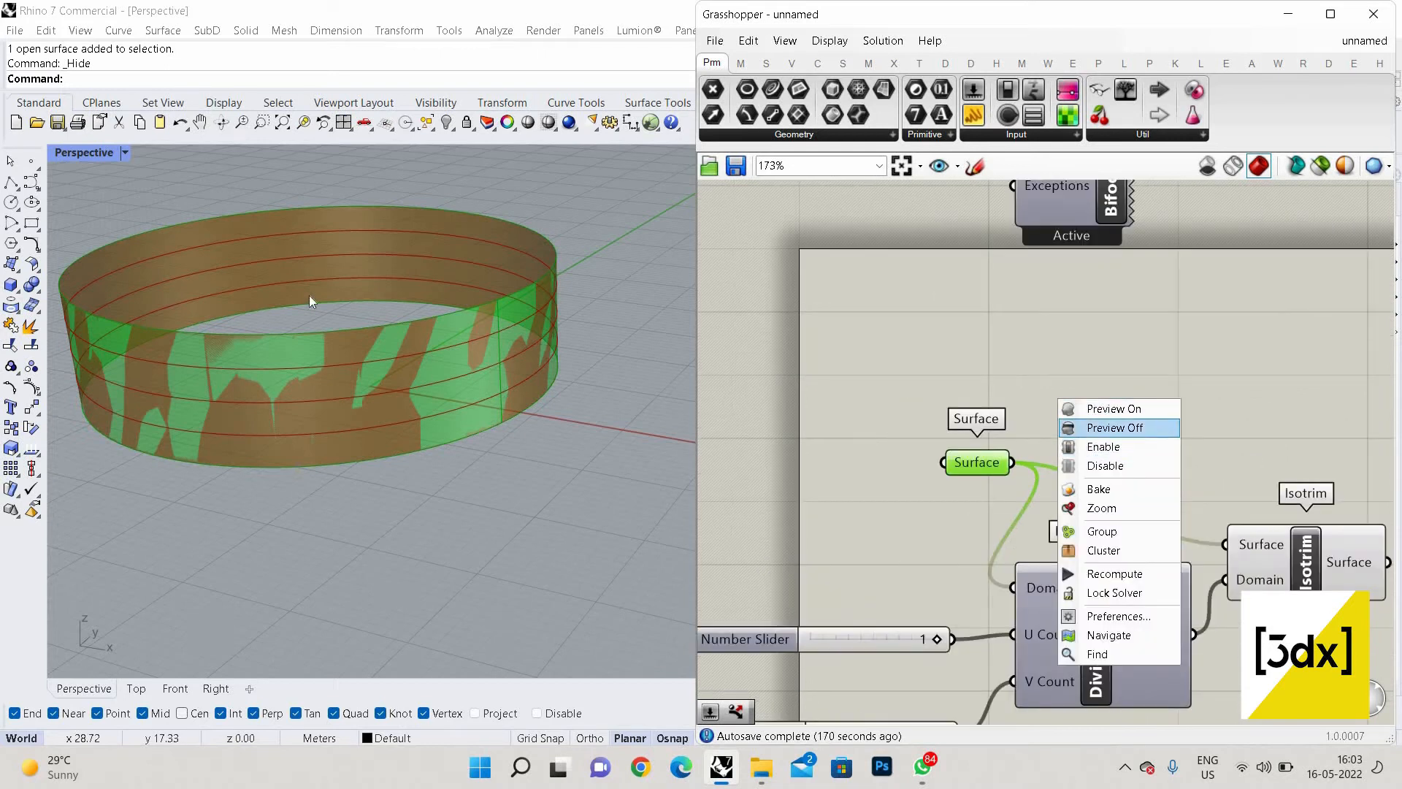
click(1102, 429)
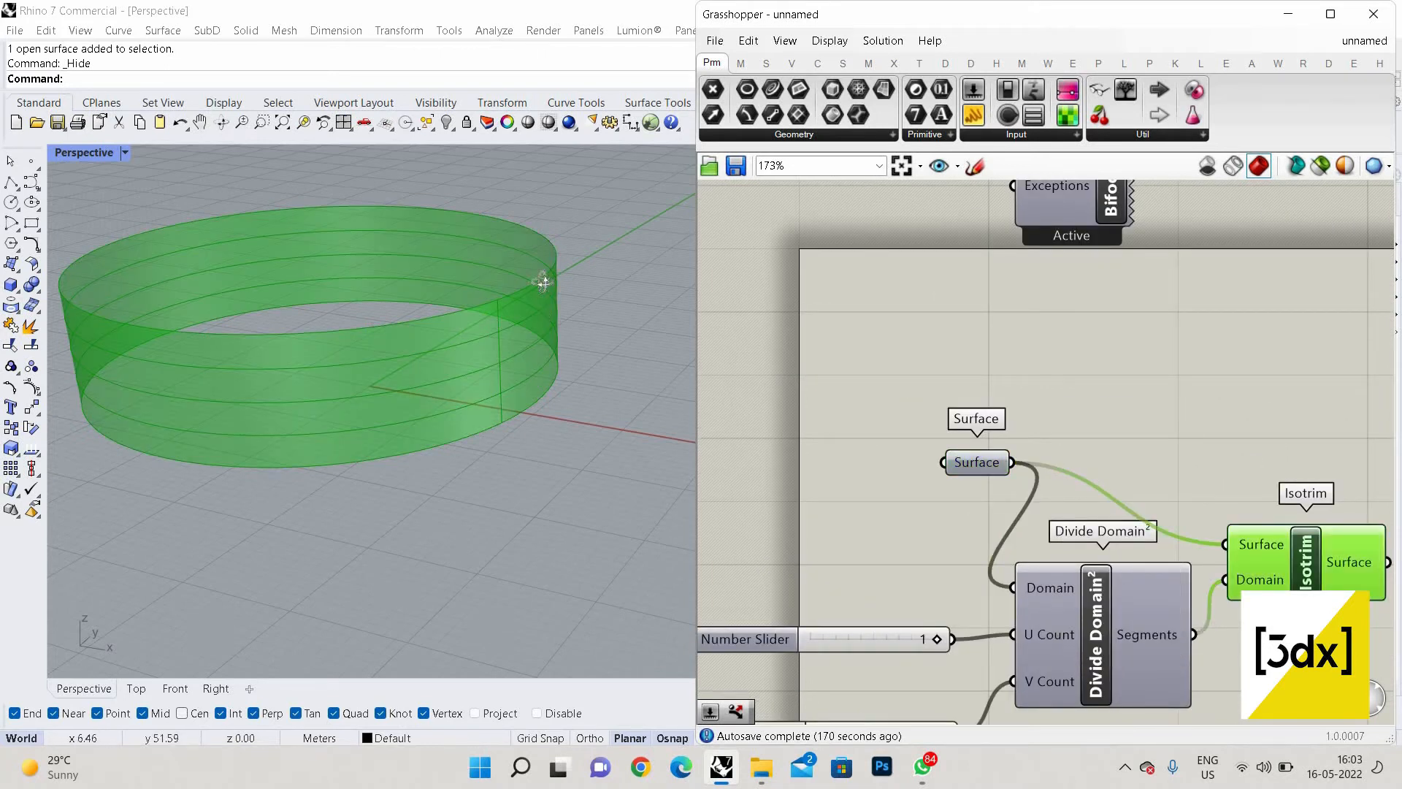
Examine the divided cylinder wall in the Perspective viewport and the contents of Isotrim's Surface output
right_drag(538, 275, 509, 275)
right_click(585, 304)
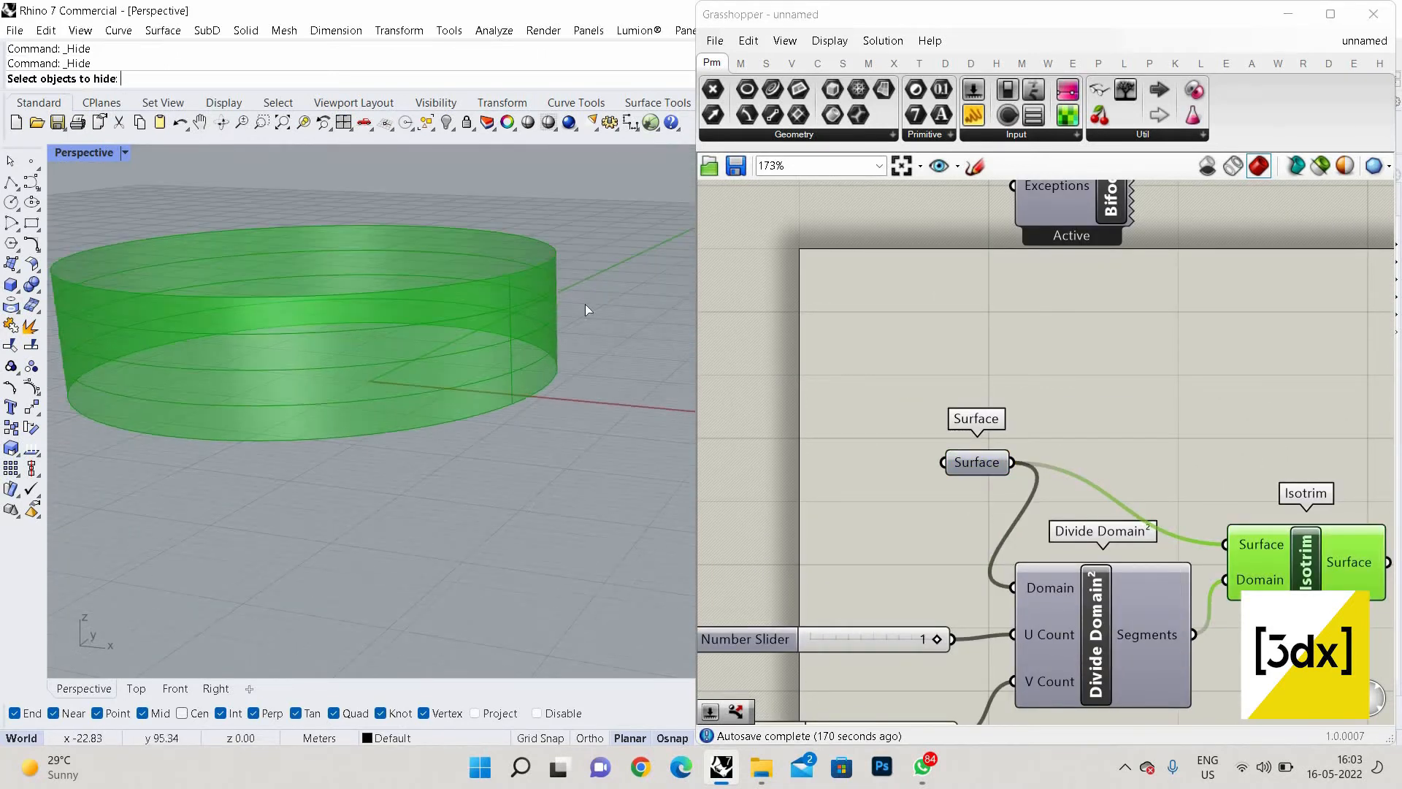
scroll(585, 304, up, 5)
key(Escape)
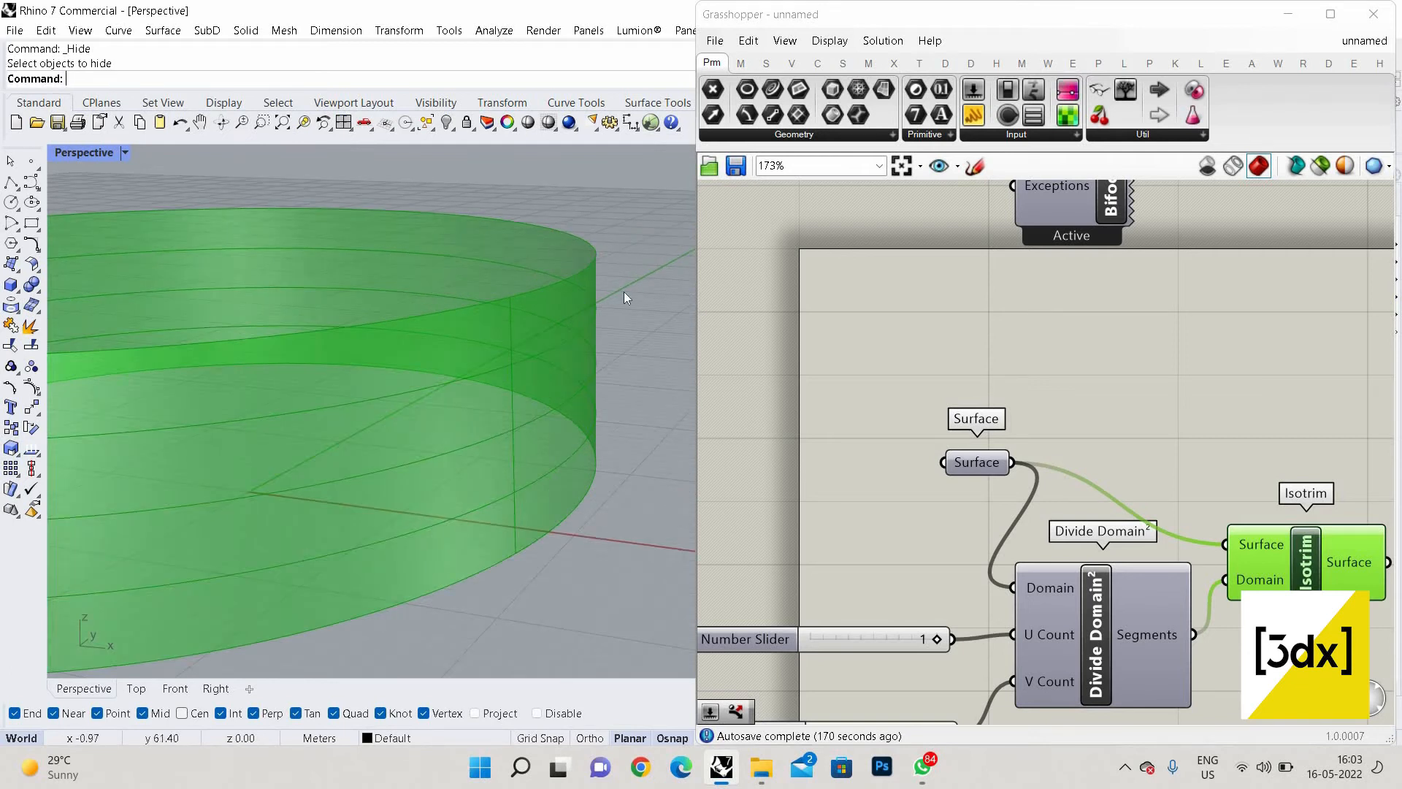
scroll(582, 260, down, 5)
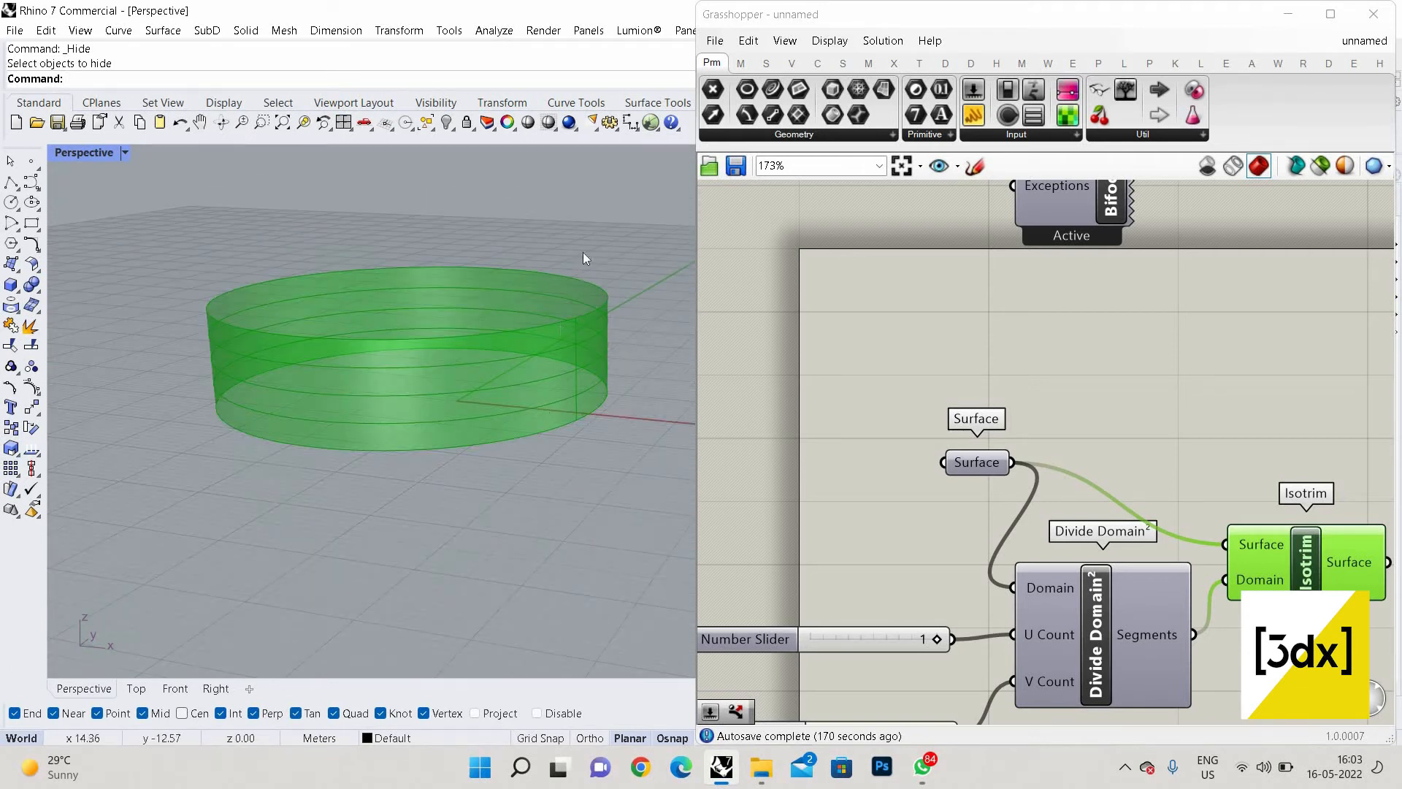
scroll(567, 344, up, 6)
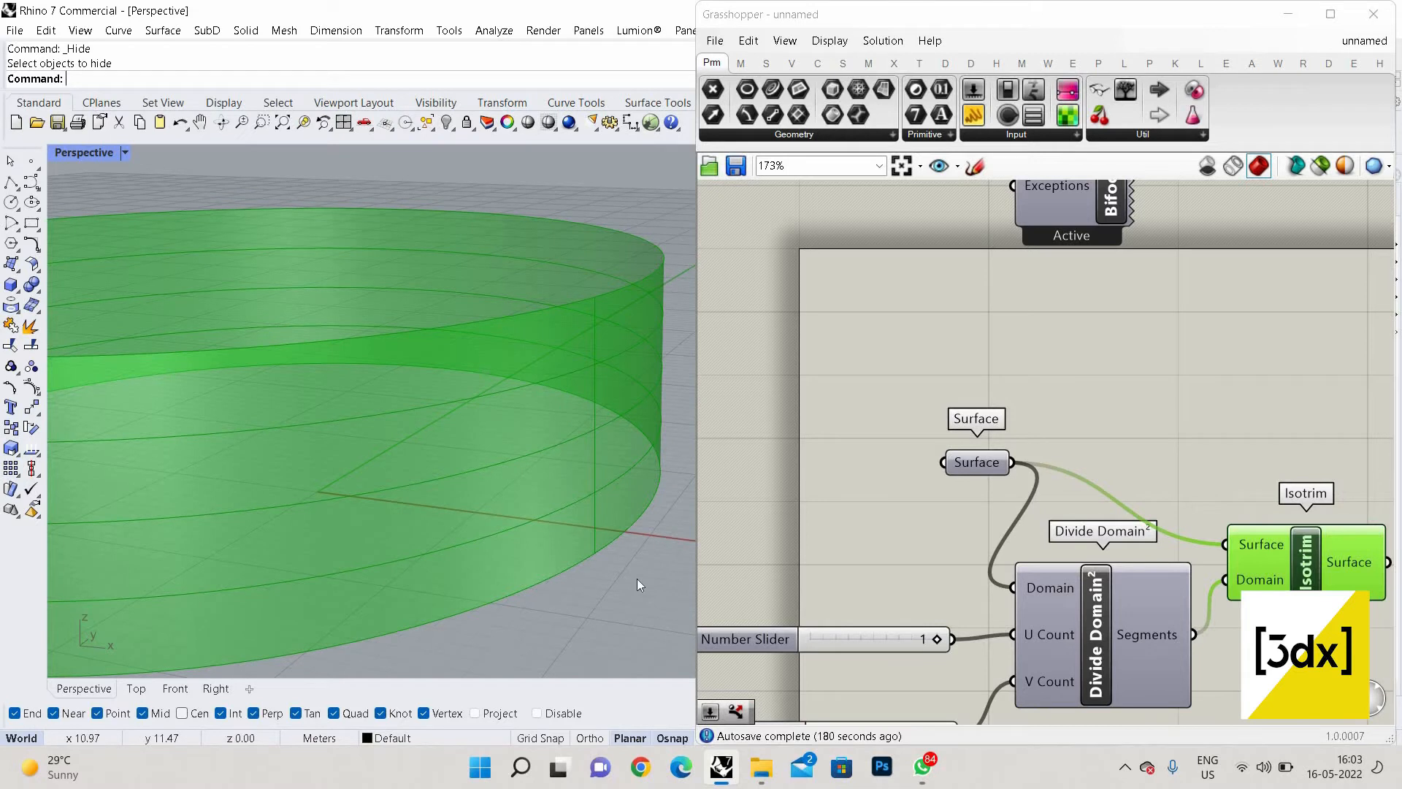
click(925, 422)
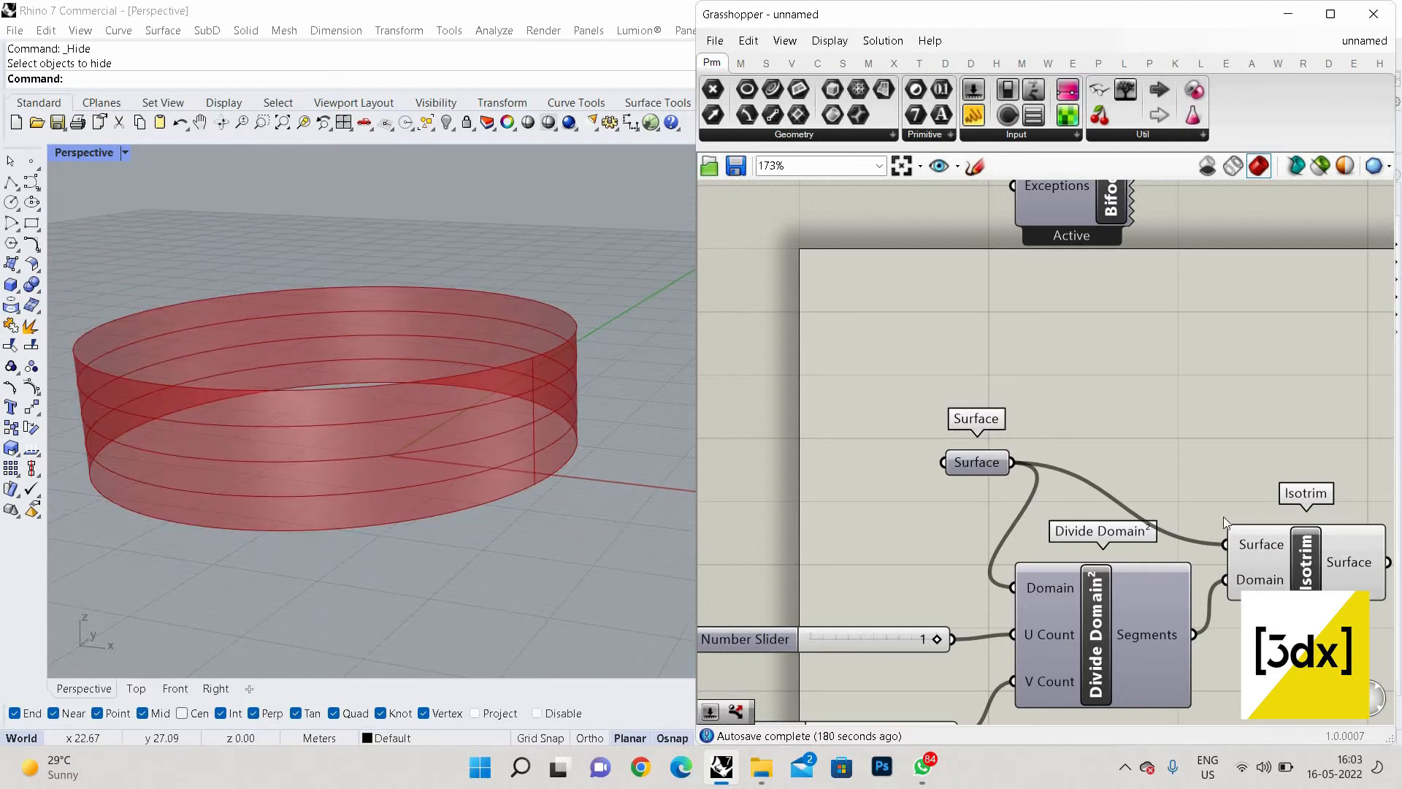
scroll(1129, 480, up, 3)
click(1131, 465)
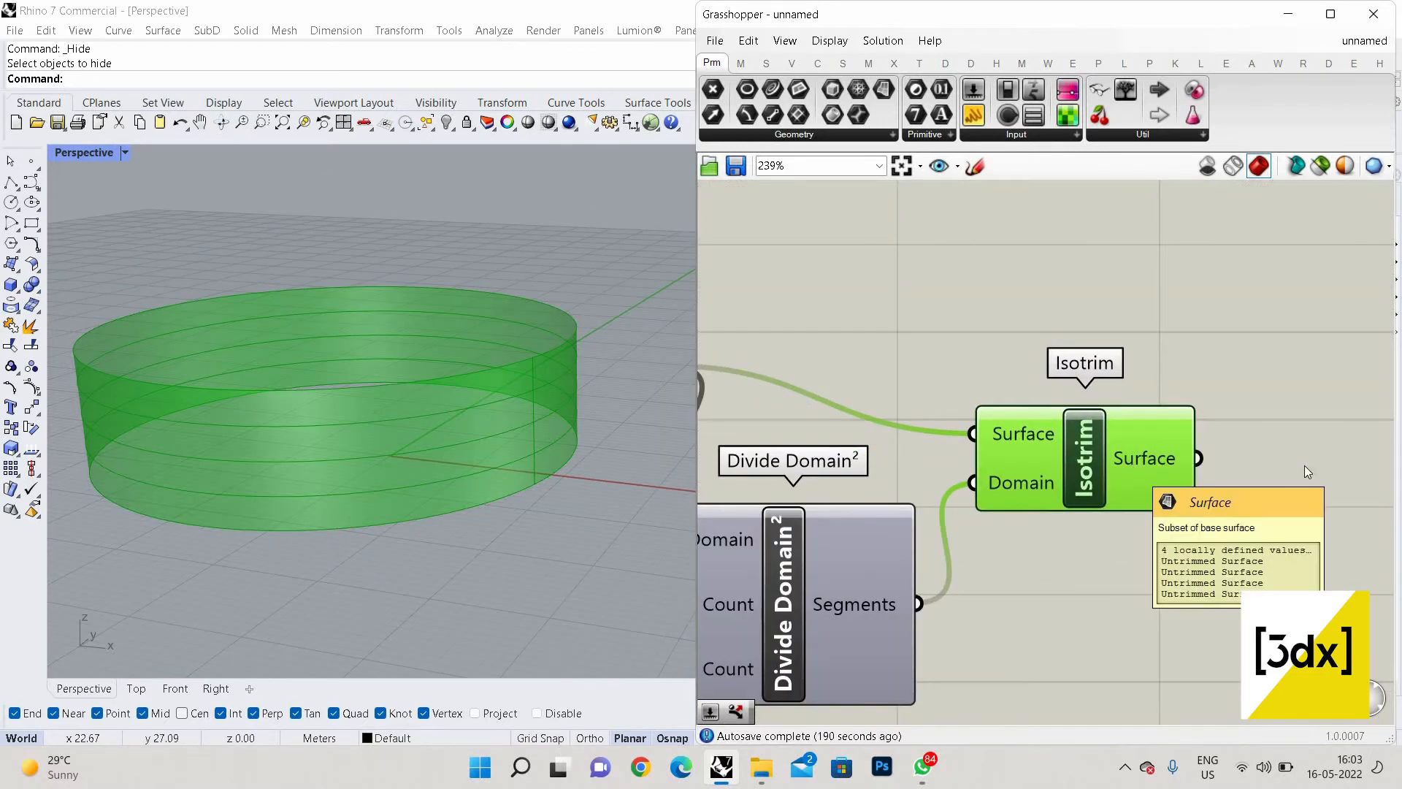
scroll(1305, 465, down, 2)
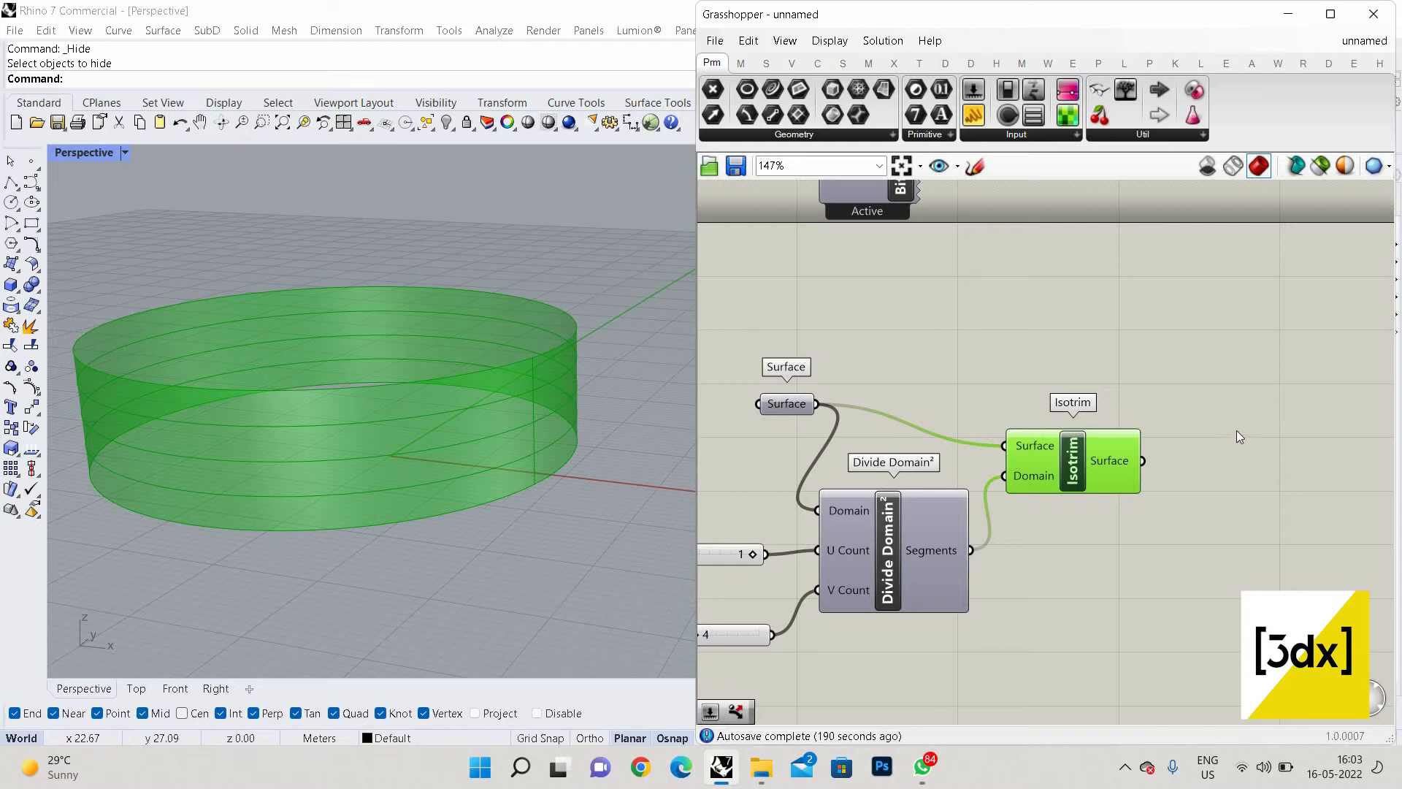
Add a Dispatch component beside Isotrim
double_click(1252, 418)
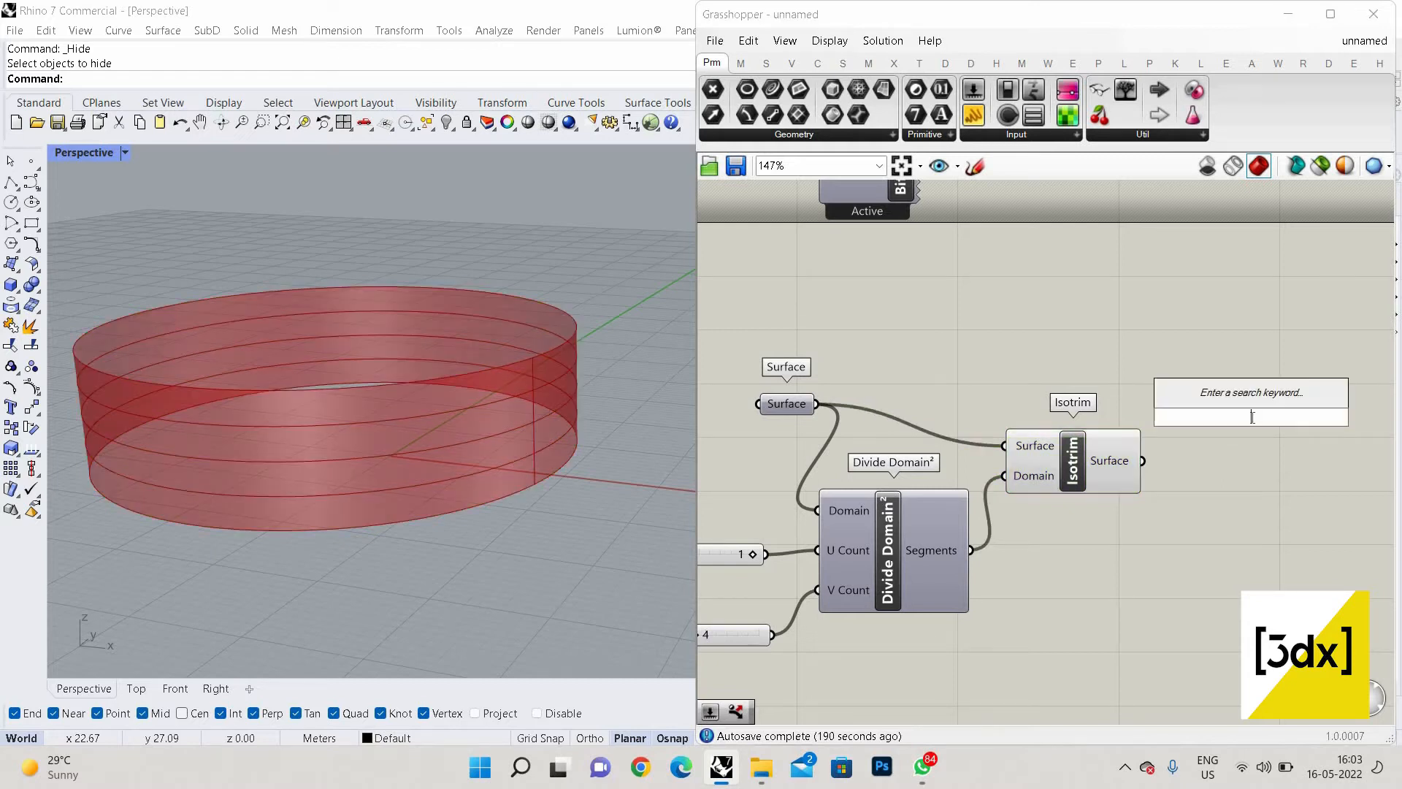
text(dip)
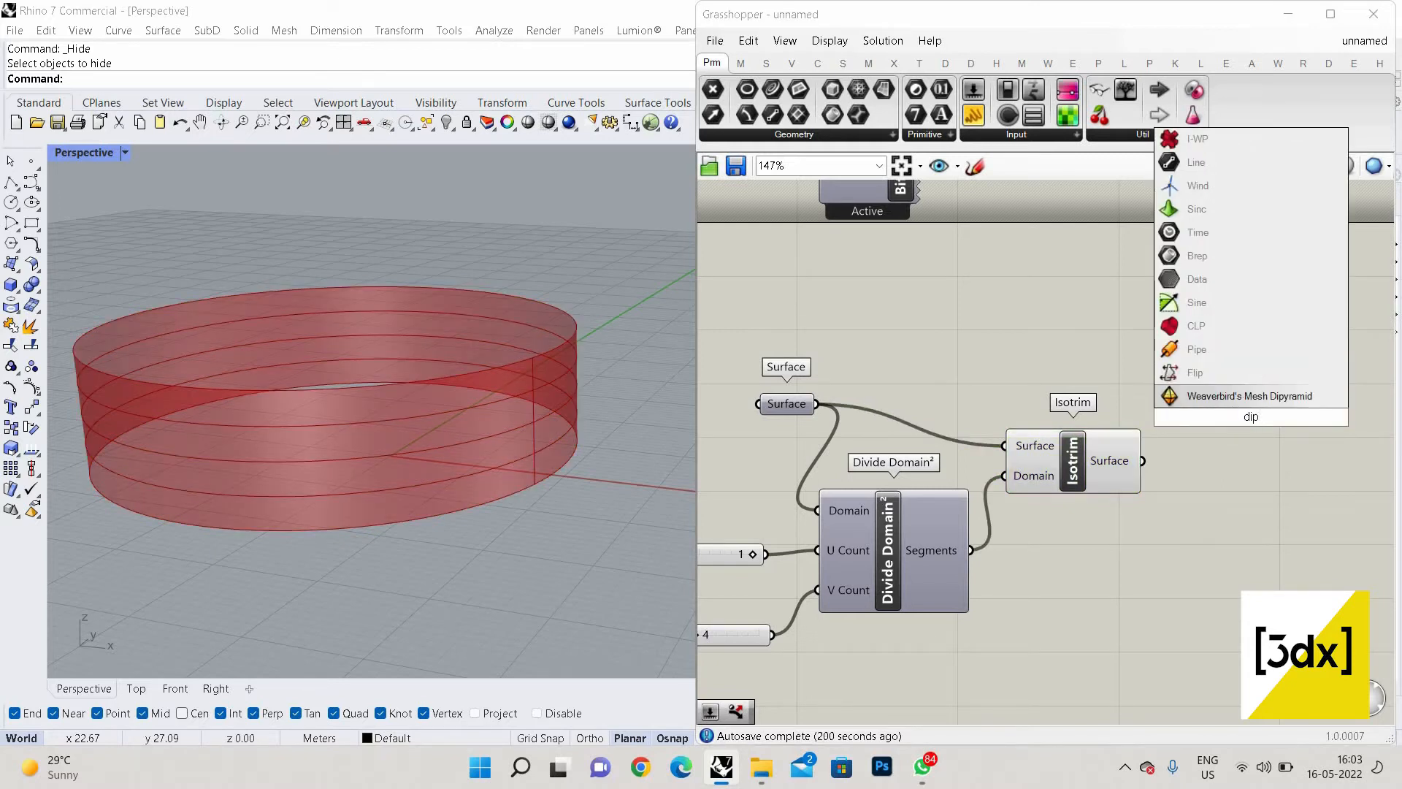
key(BackSpace)
text(spa)
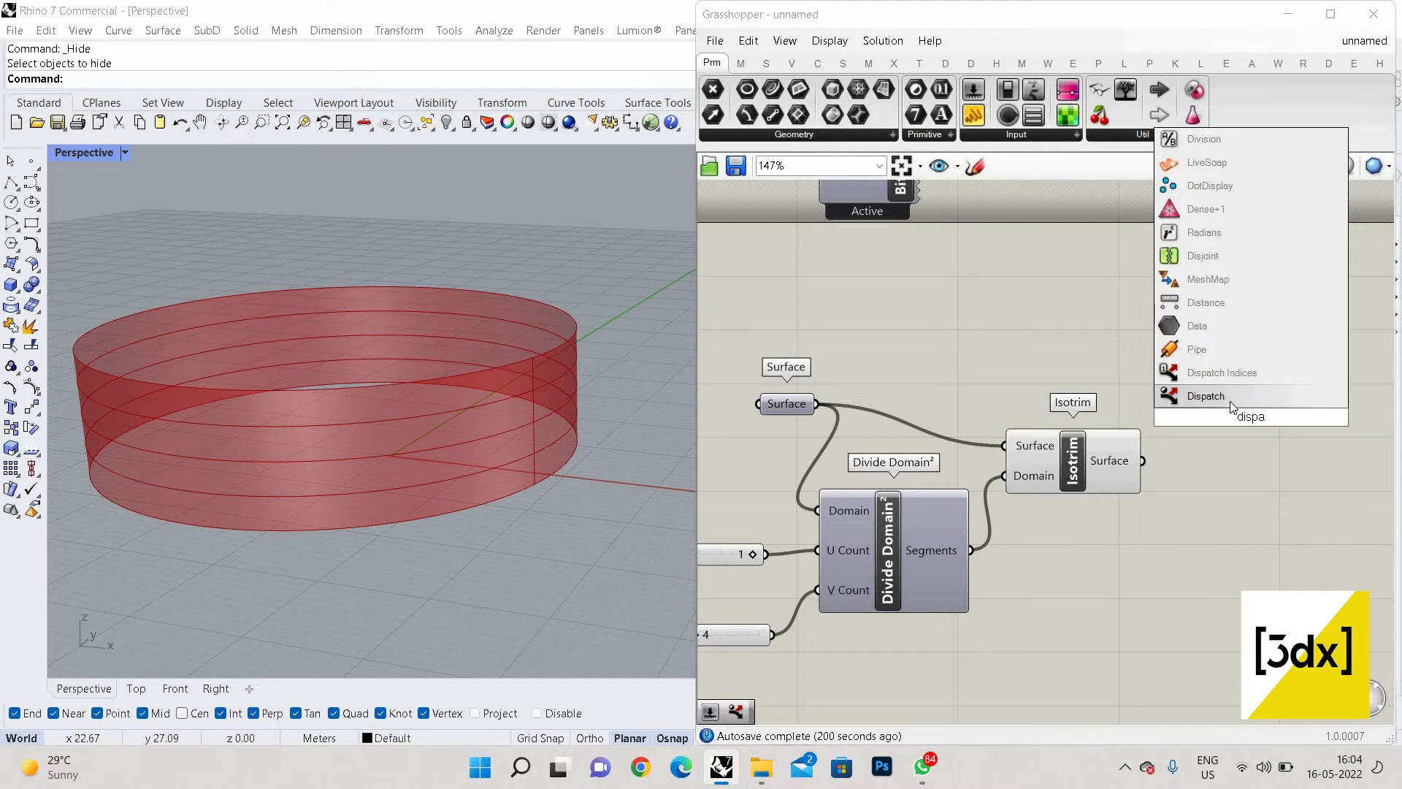
click(1231, 401)
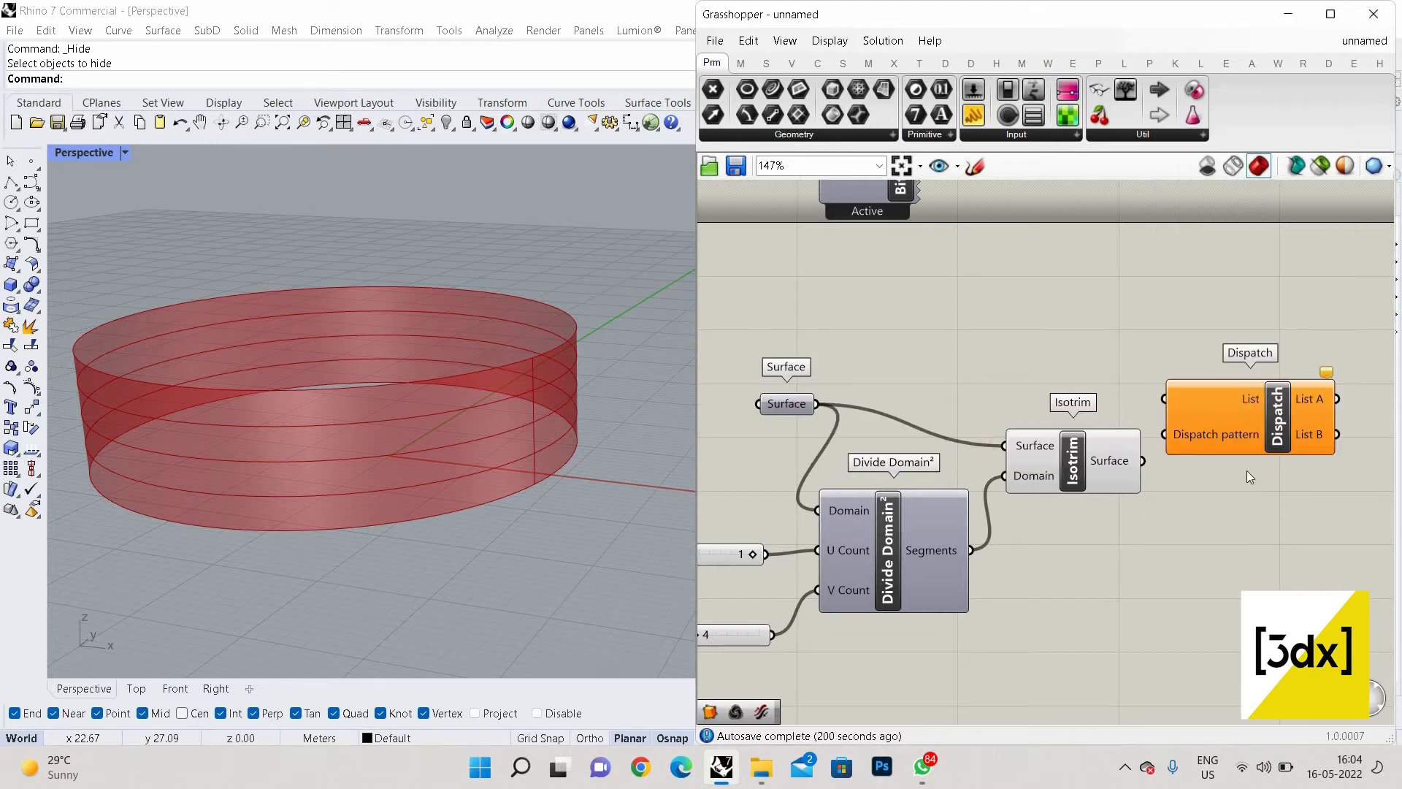
Reposition the Dispatch component and connect Isotrim's Surface output to its List input
scroll(1234, 478, up, 1)
scroll(1252, 508, down, 3)
drag(1207, 446, 1241, 508)
scroll(1242, 505, up, 4)
drag(951, 464, 1057, 480)
click(1005, 504)
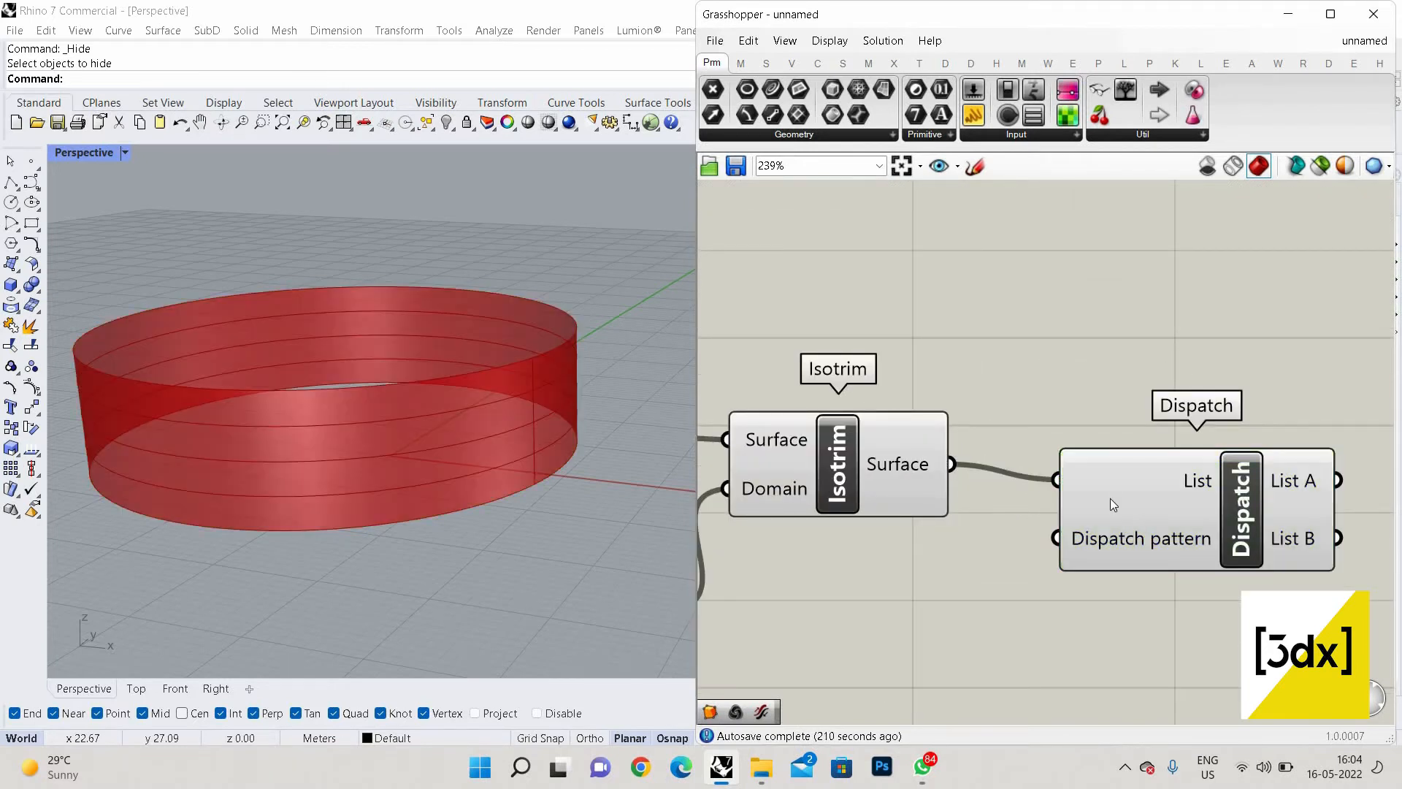
Add a Panel above Dispatch and connect Isotrim's Surface output to it to list the strips
right_drag(1111, 499, 810, 467)
scroll(1146, 490, down, 3)
scroll(1146, 486, up, 3)
scroll(1125, 440, down, 2)
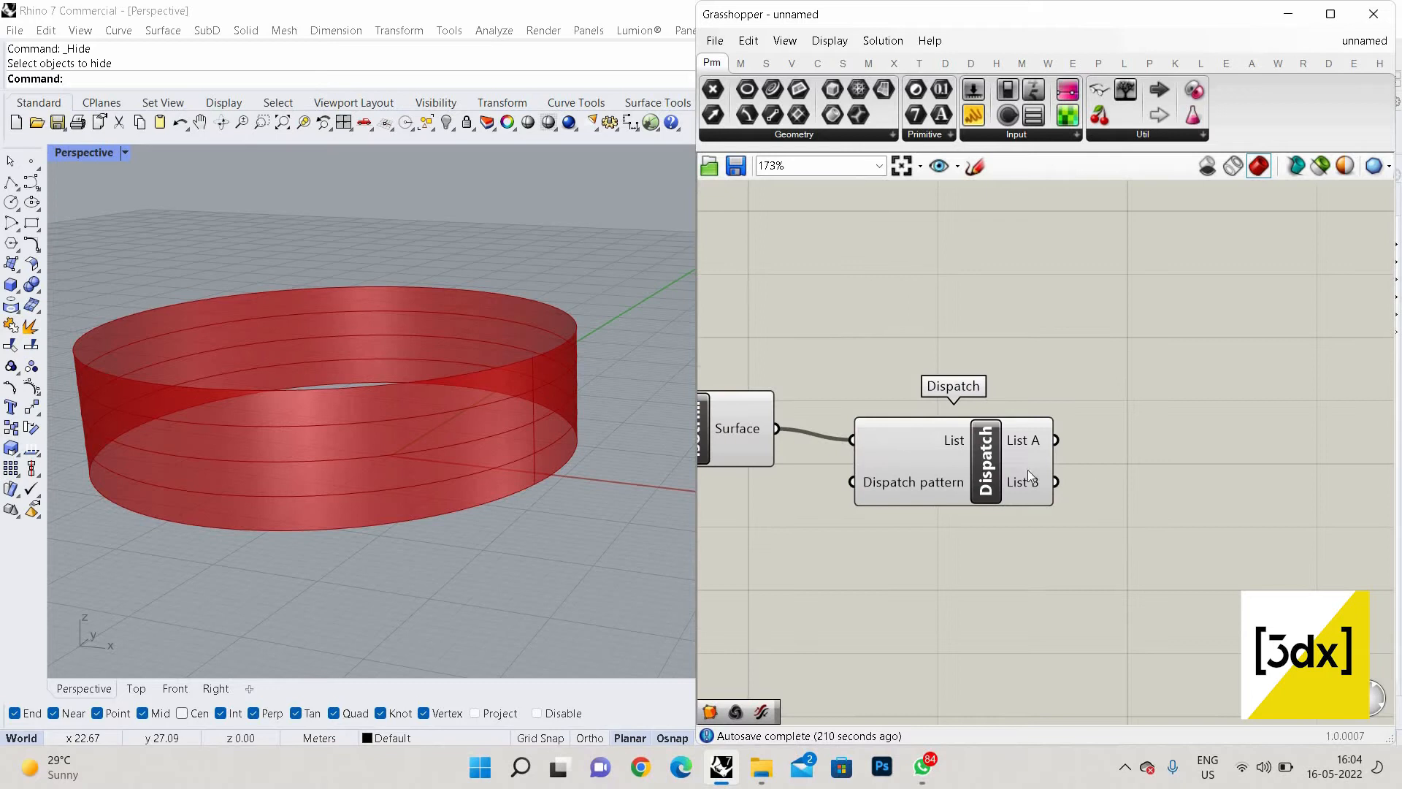
scroll(563, 402, up, 4)
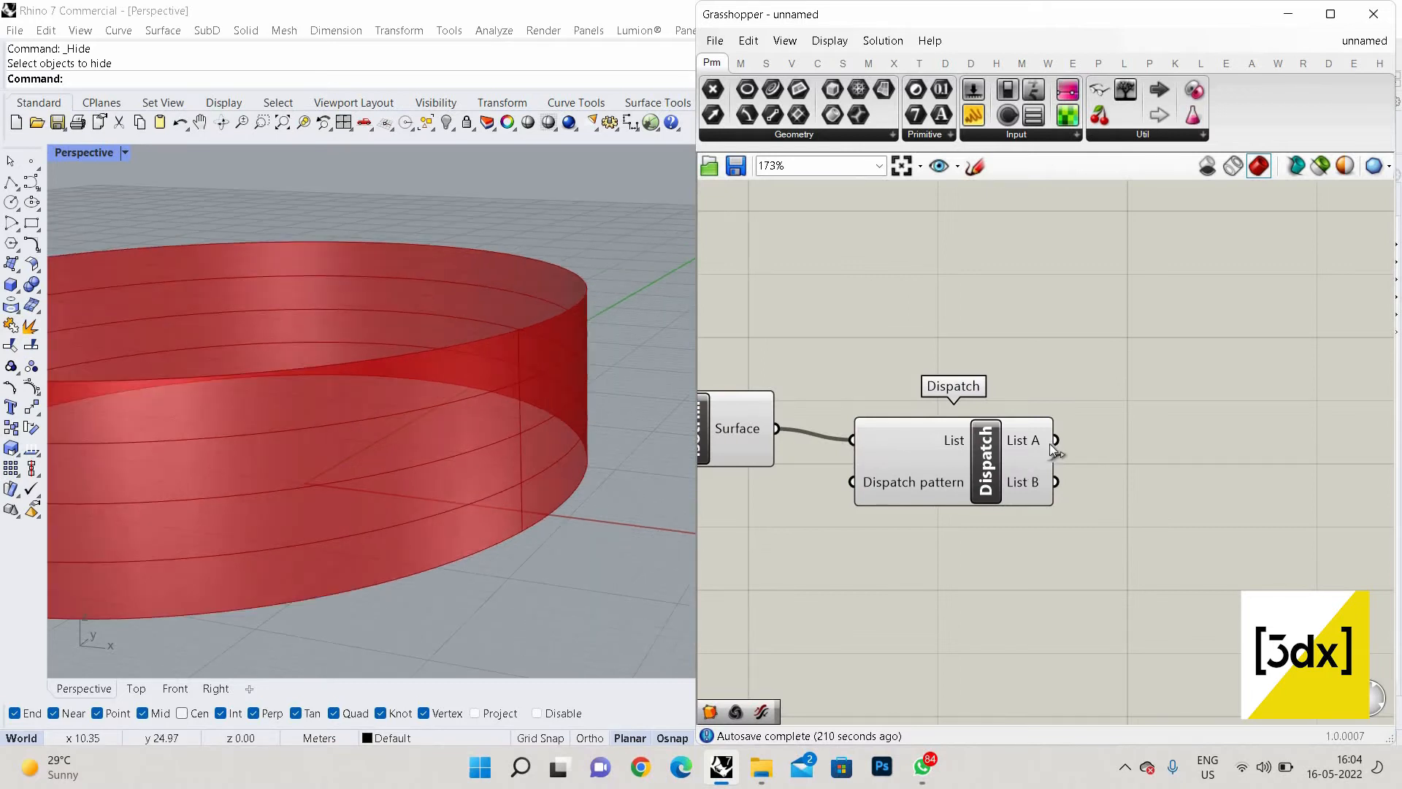
scroll(1023, 454, down, 4)
scroll(936, 438, up, 3)
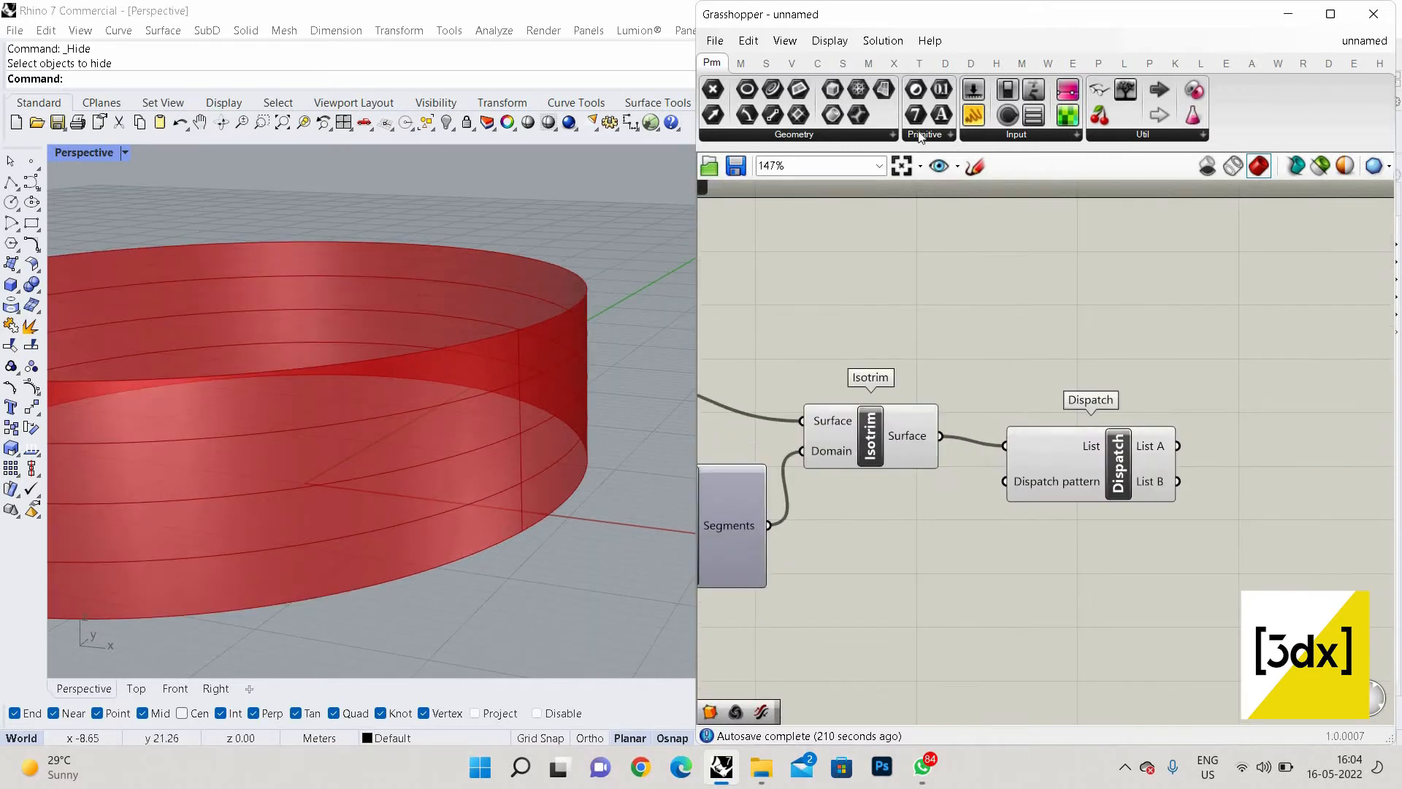
click(973, 116)
click(1043, 302)
drag(956, 301, 941, 436)
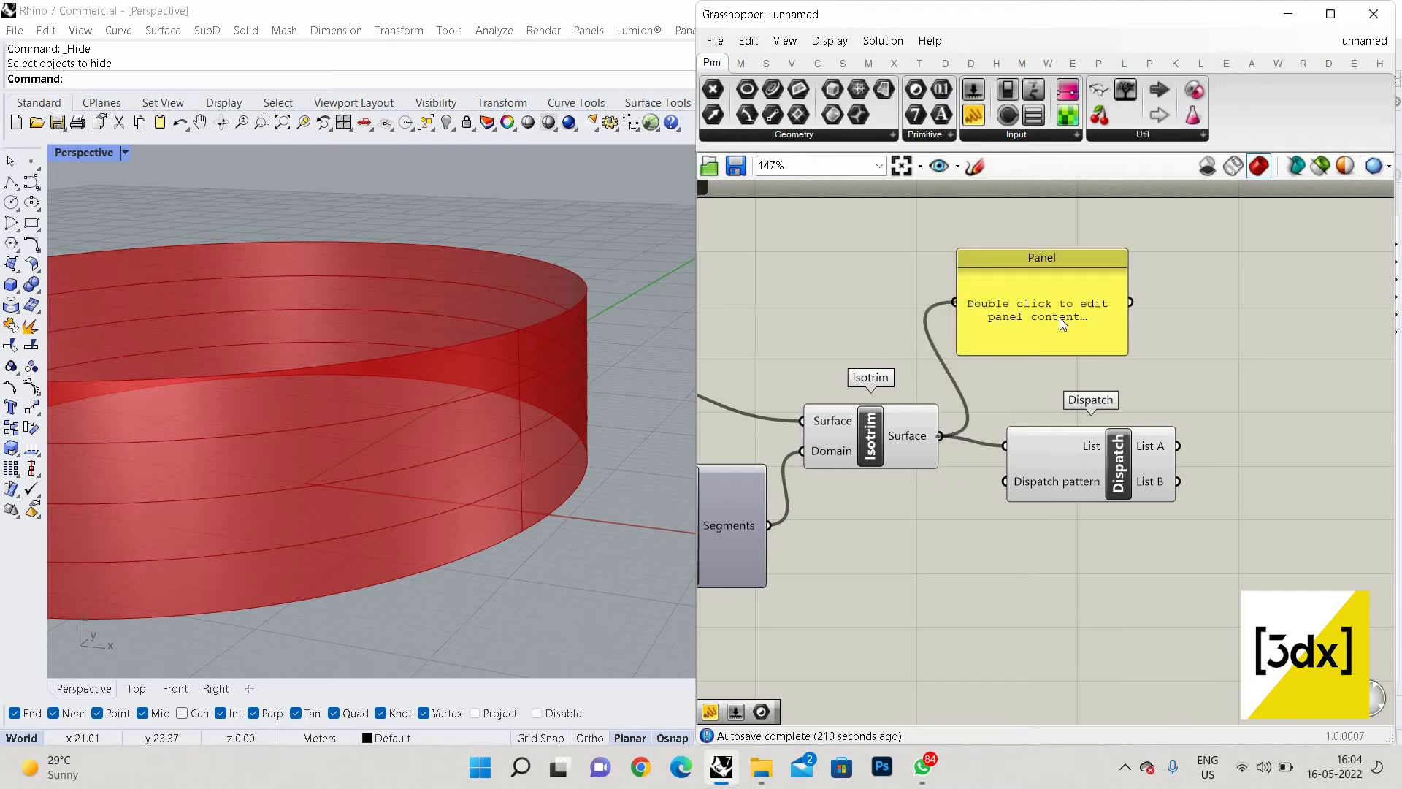
scroll(1063, 322, down, 2)
scroll(1037, 355, up, 3)
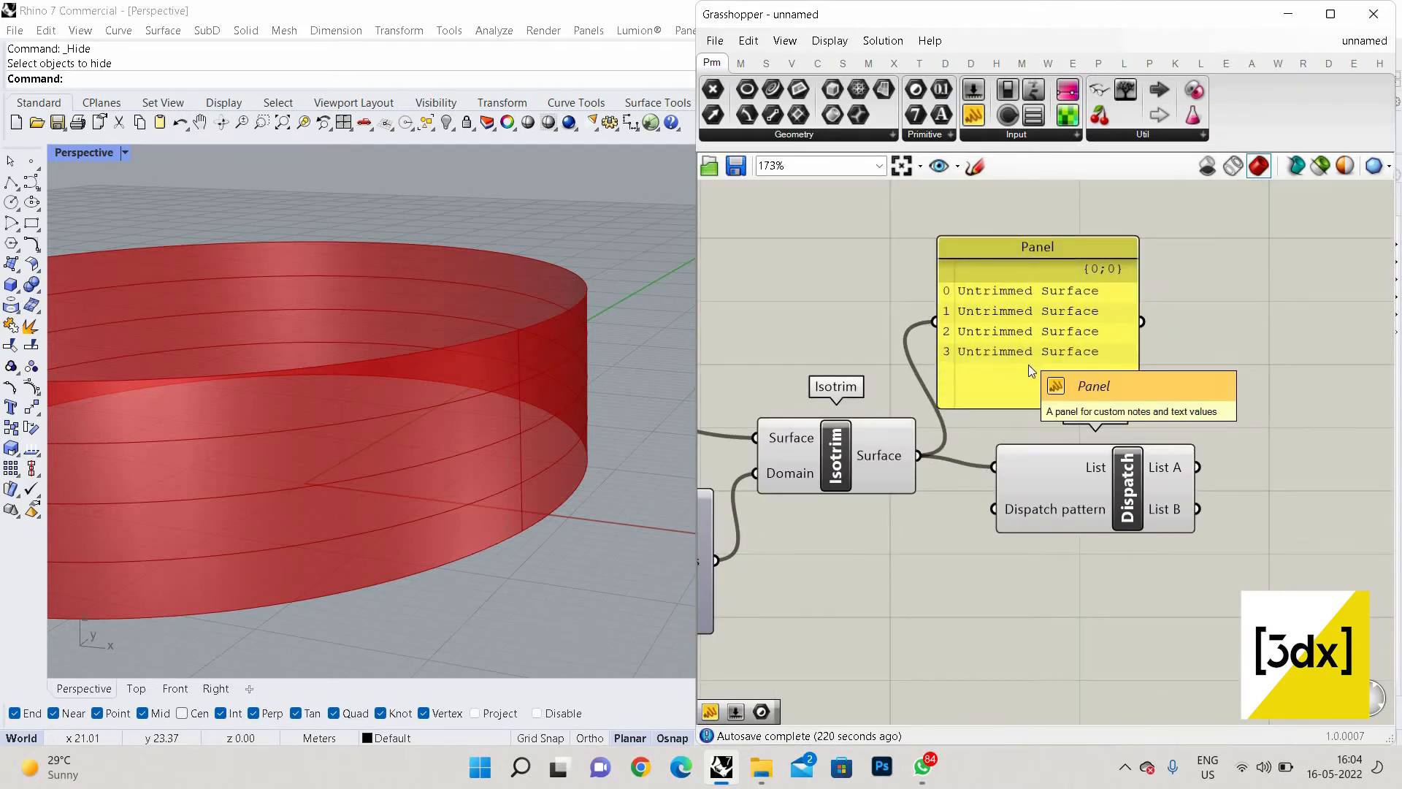
drag(1074, 359, 1079, 402)
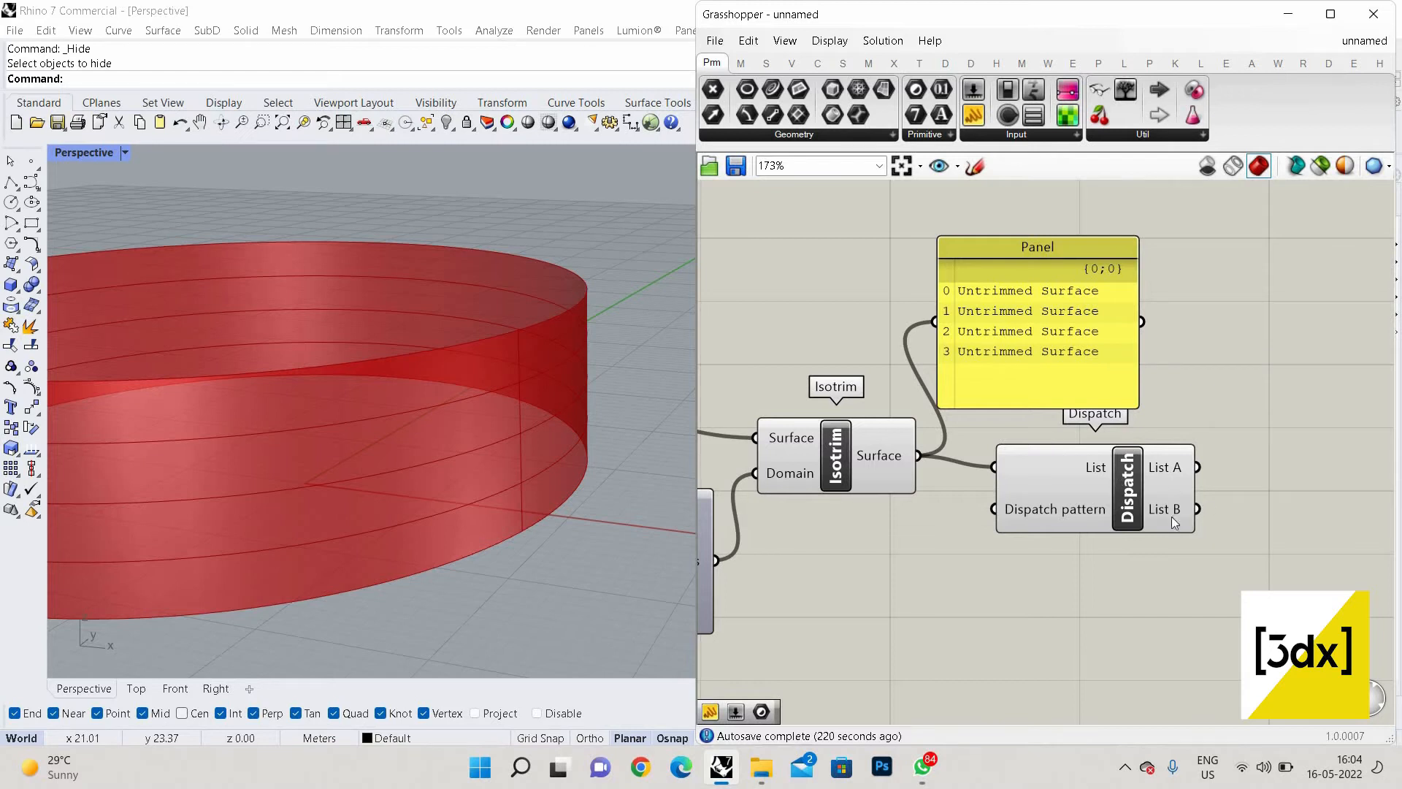
Inspect Dispatch's List B, Dispatch pattern and List contents, and delete the Panel
mouse_move(1162, 521)
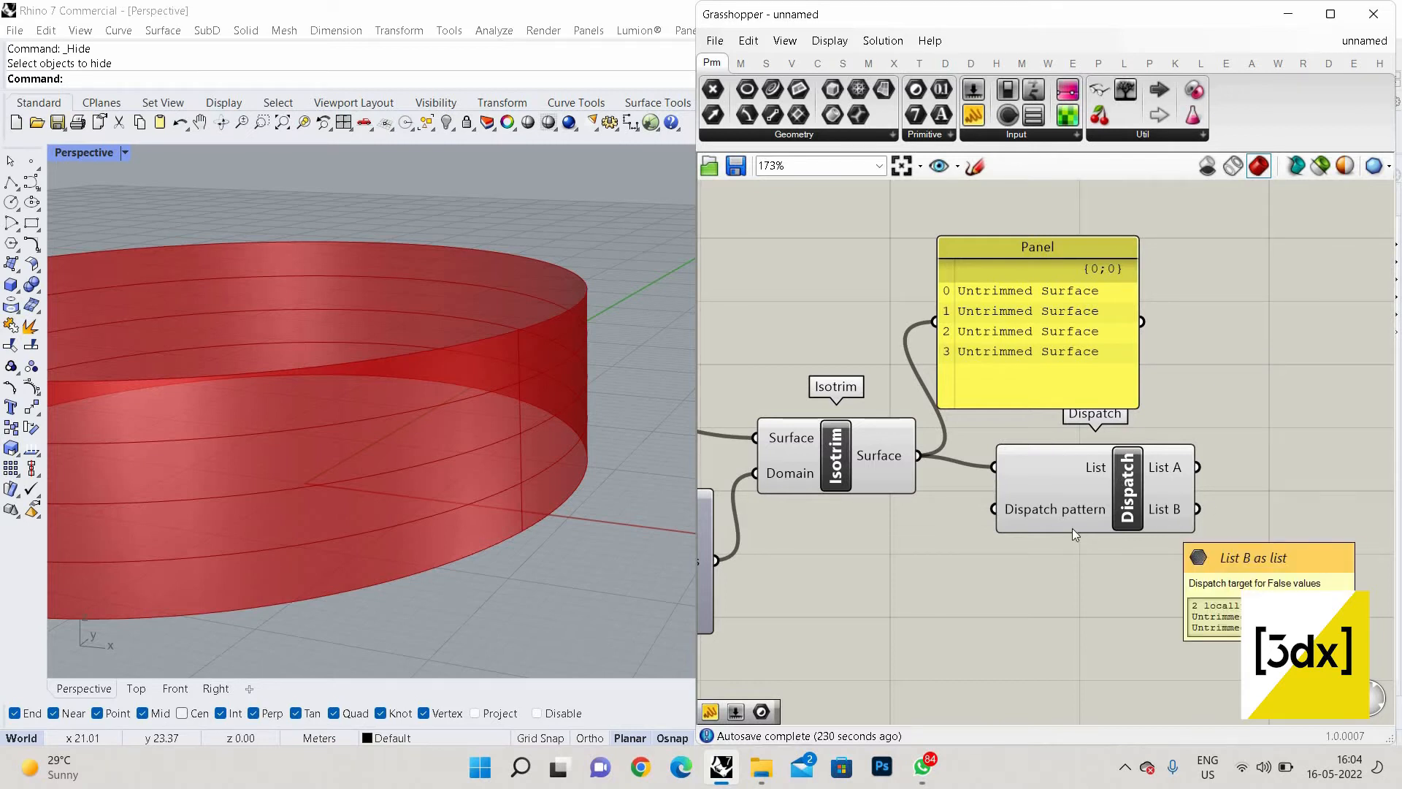
mouse_move(1056, 511)
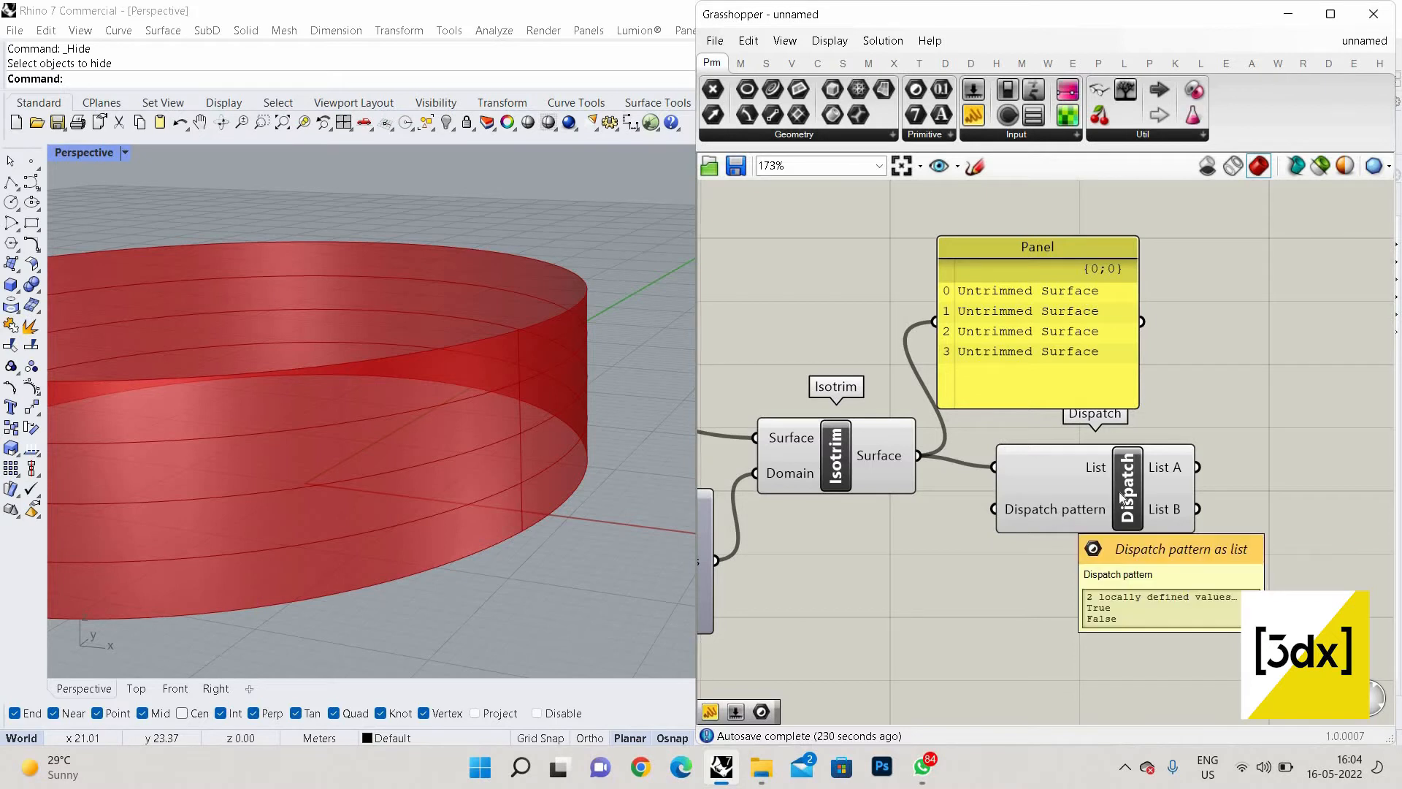
mouse_move(1103, 465)
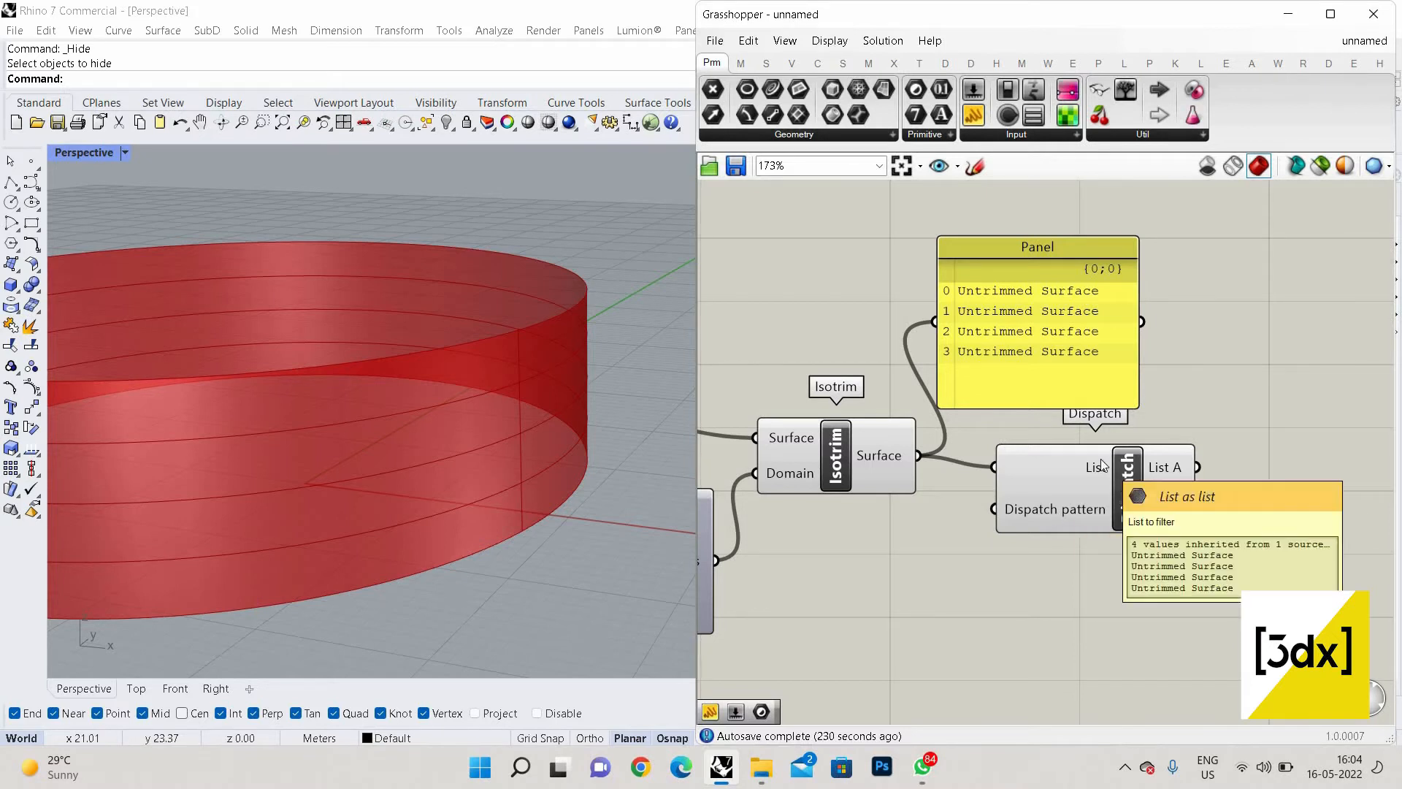
click(1096, 355)
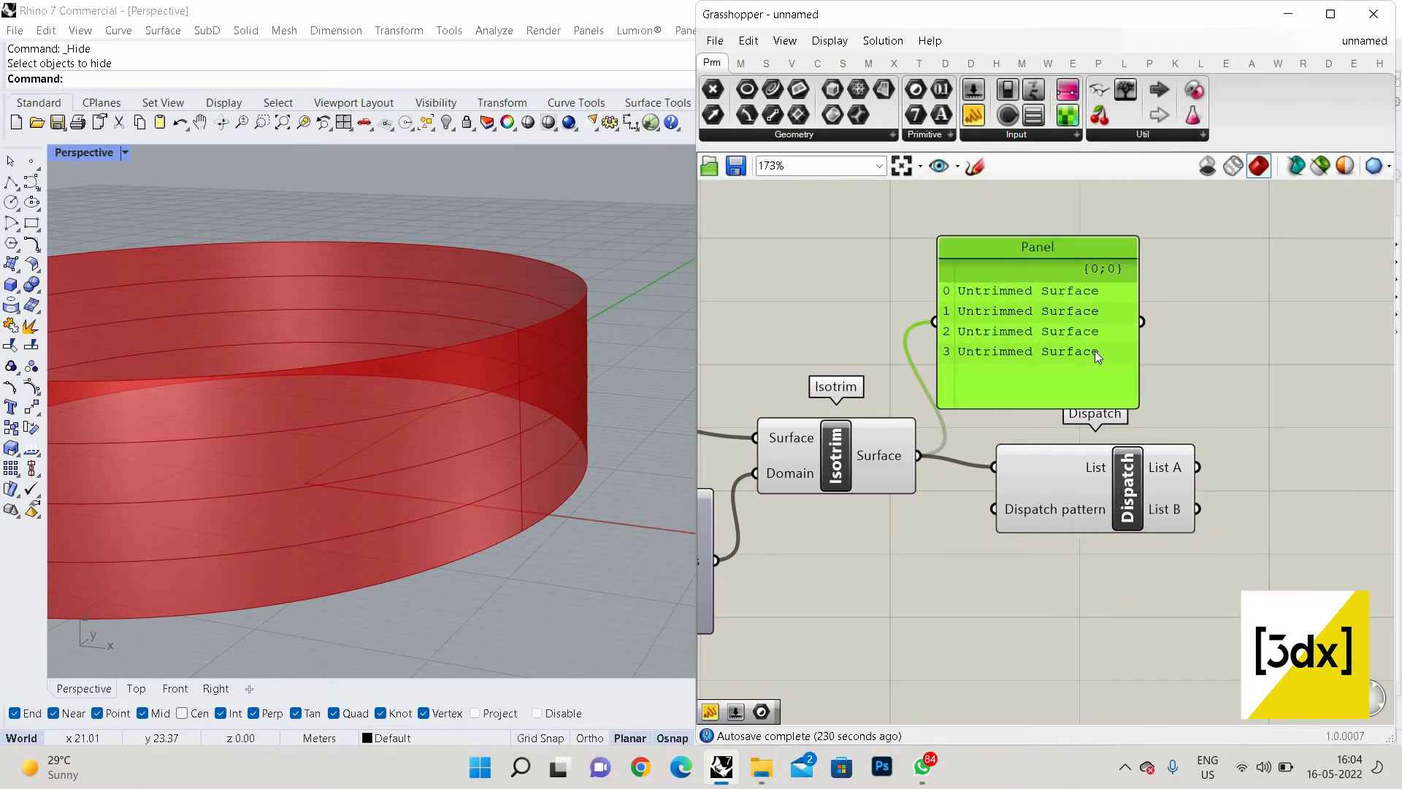
key(Delete)
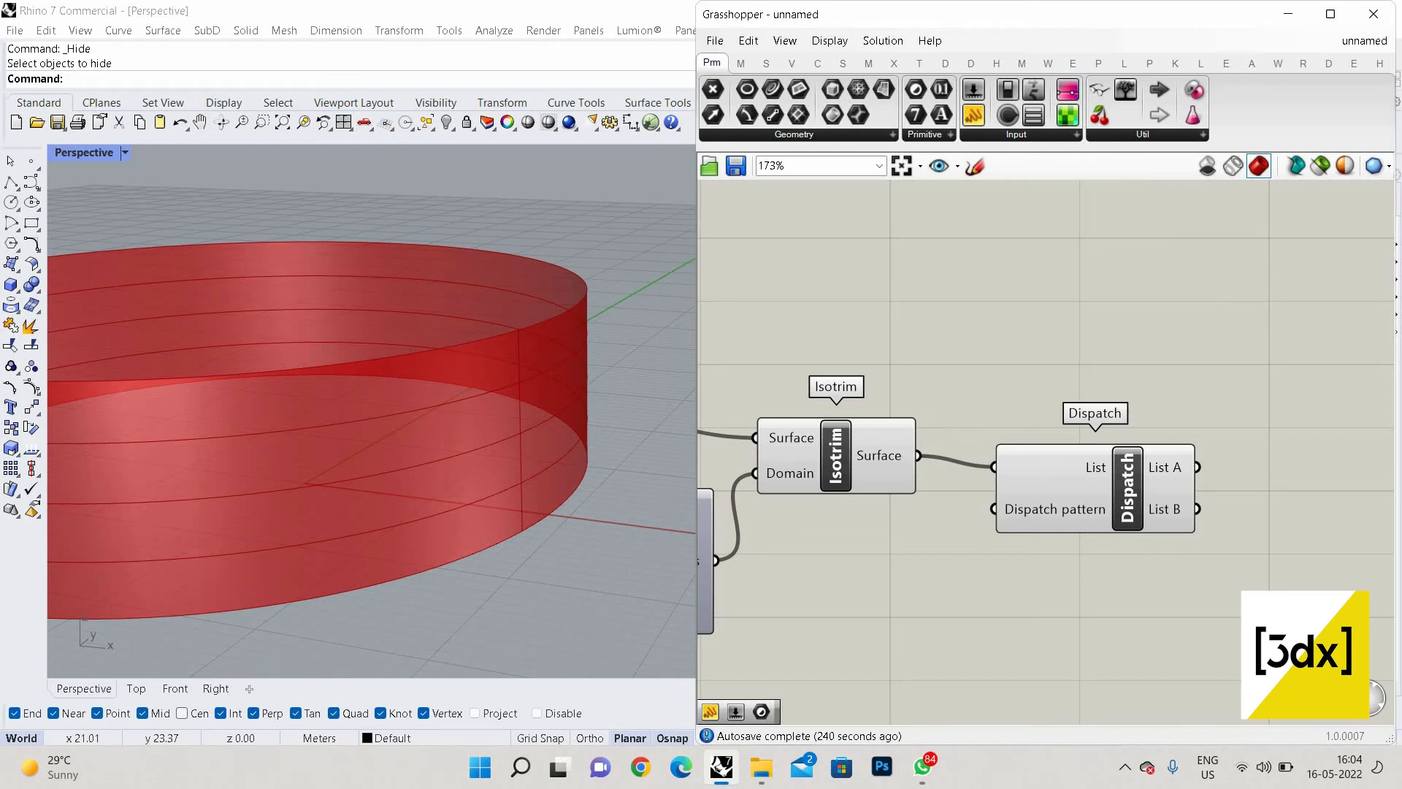
Add two Surface parameters and connect them to Dispatch's List A and List B outputs respectively
right_click(1165, 467)
click(1233, 428)
scroll(1058, 456, down, 1)
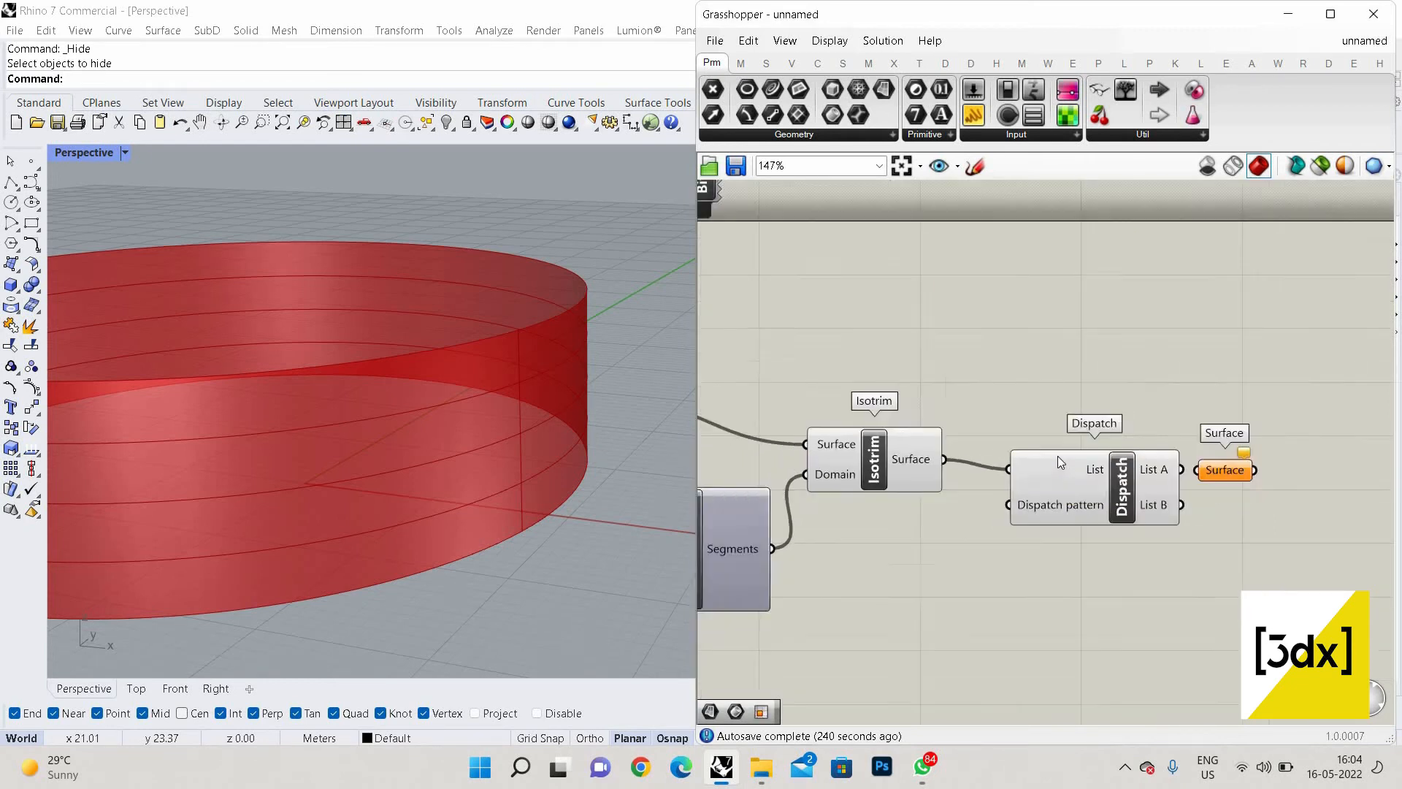
right_drag(1058, 456, 896, 451)
drag(1056, 466, 938, 506)
click(1151, 449)
scroll(1151, 450, up, 4)
scroll(1233, 484, down, 3)
drag(1239, 502, 1132, 445)
scroll(1133, 465, down, 3)
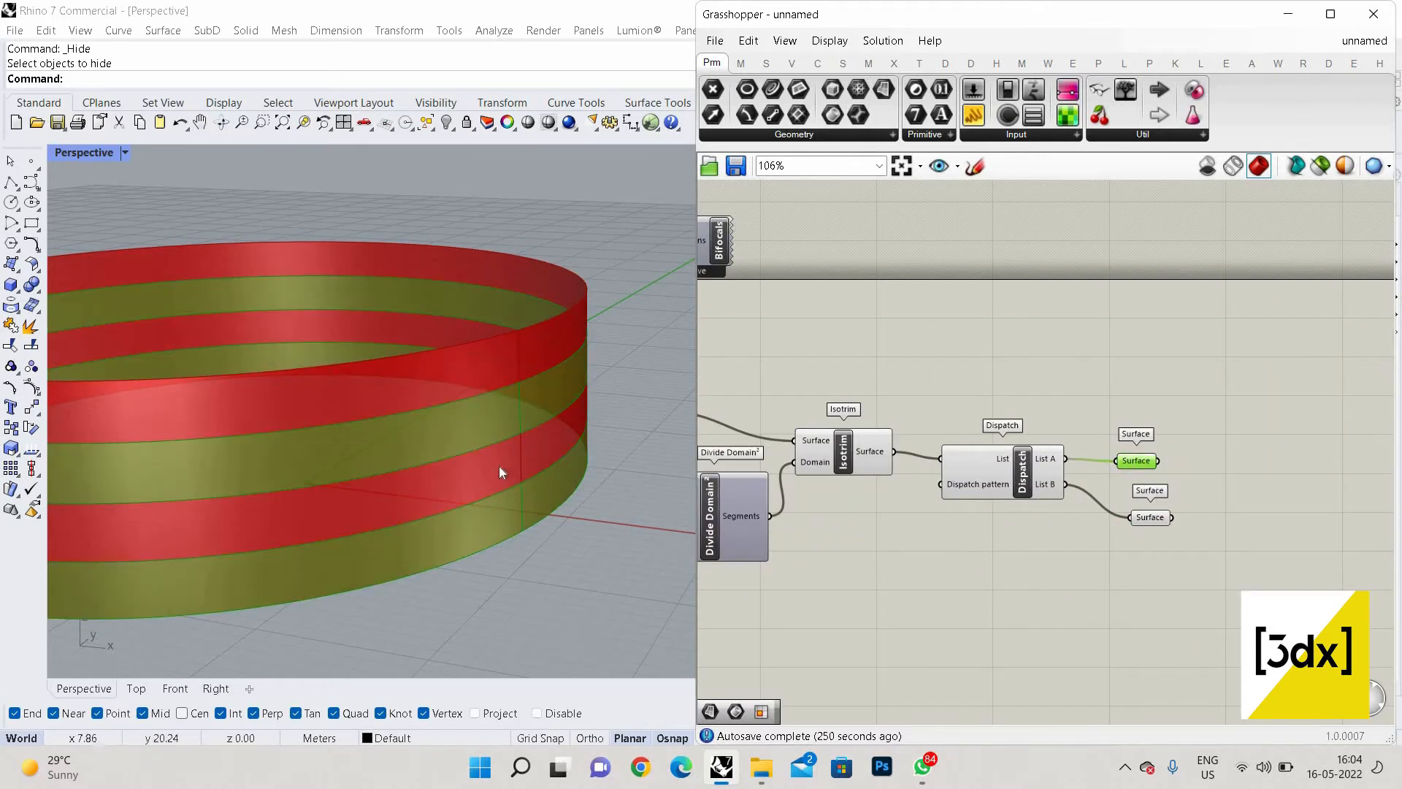
Compare the strips held by the List A and List B Surface parameters in the Perspective viewport
right_drag(539, 381, 590, 363)
right_click(590, 363)
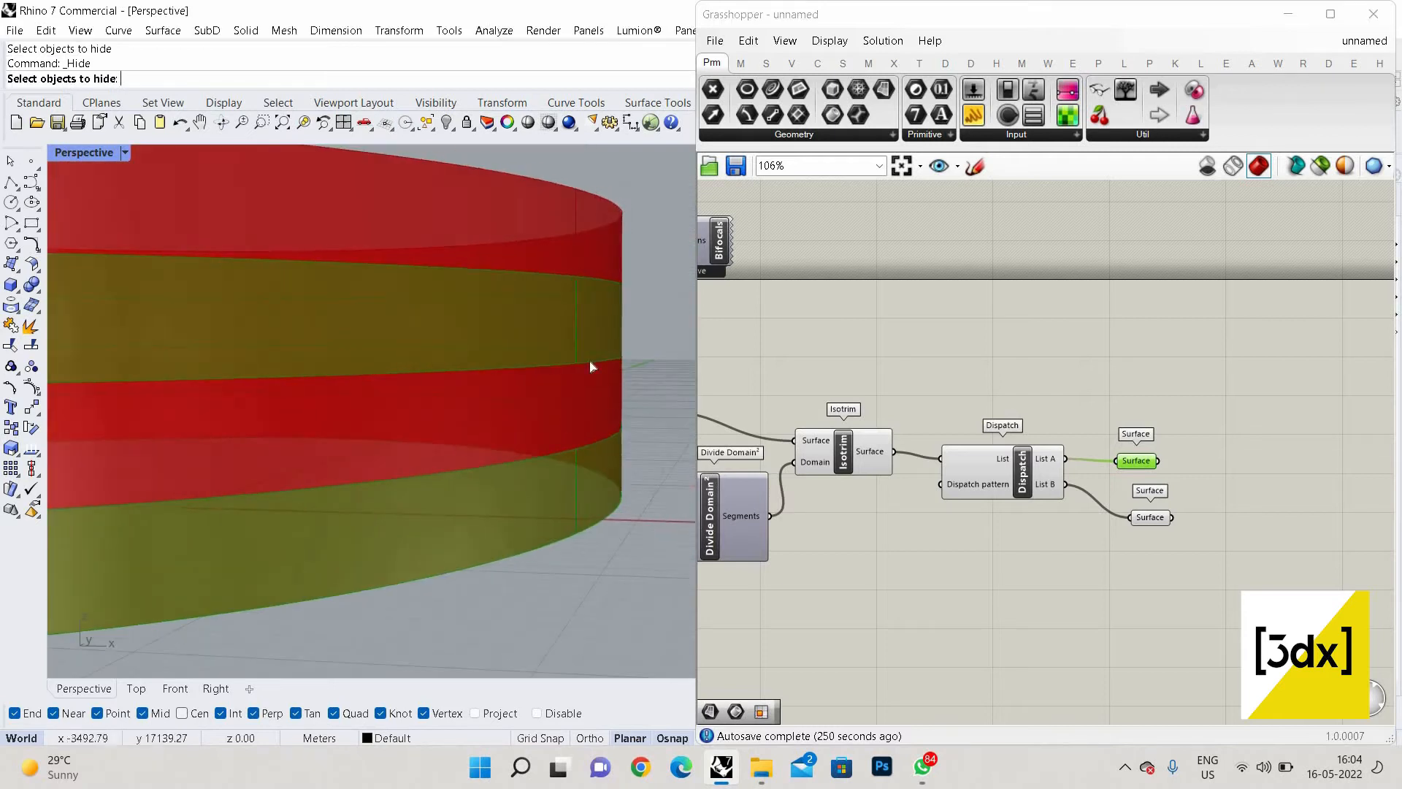
scroll(1169, 555, up, 3)
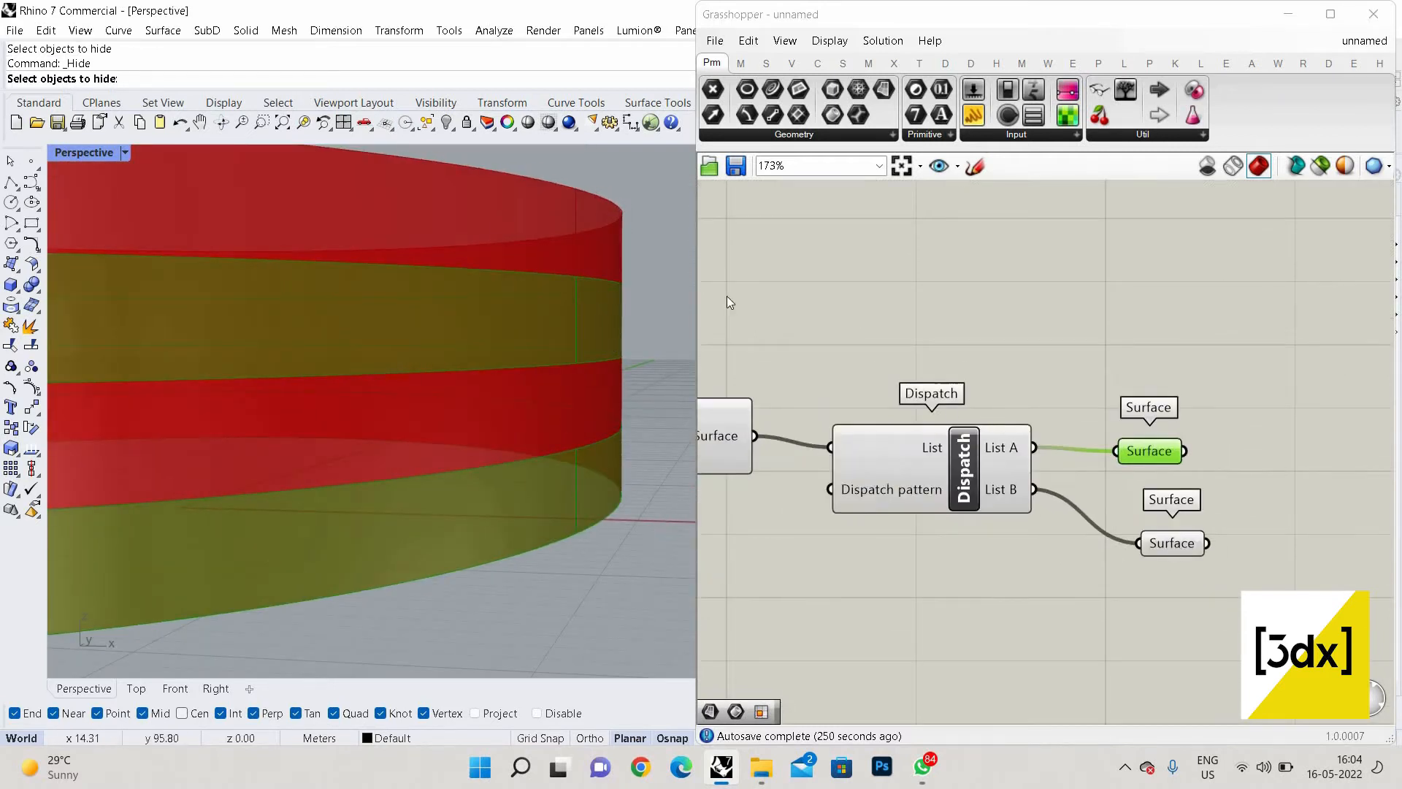
click(1168, 543)
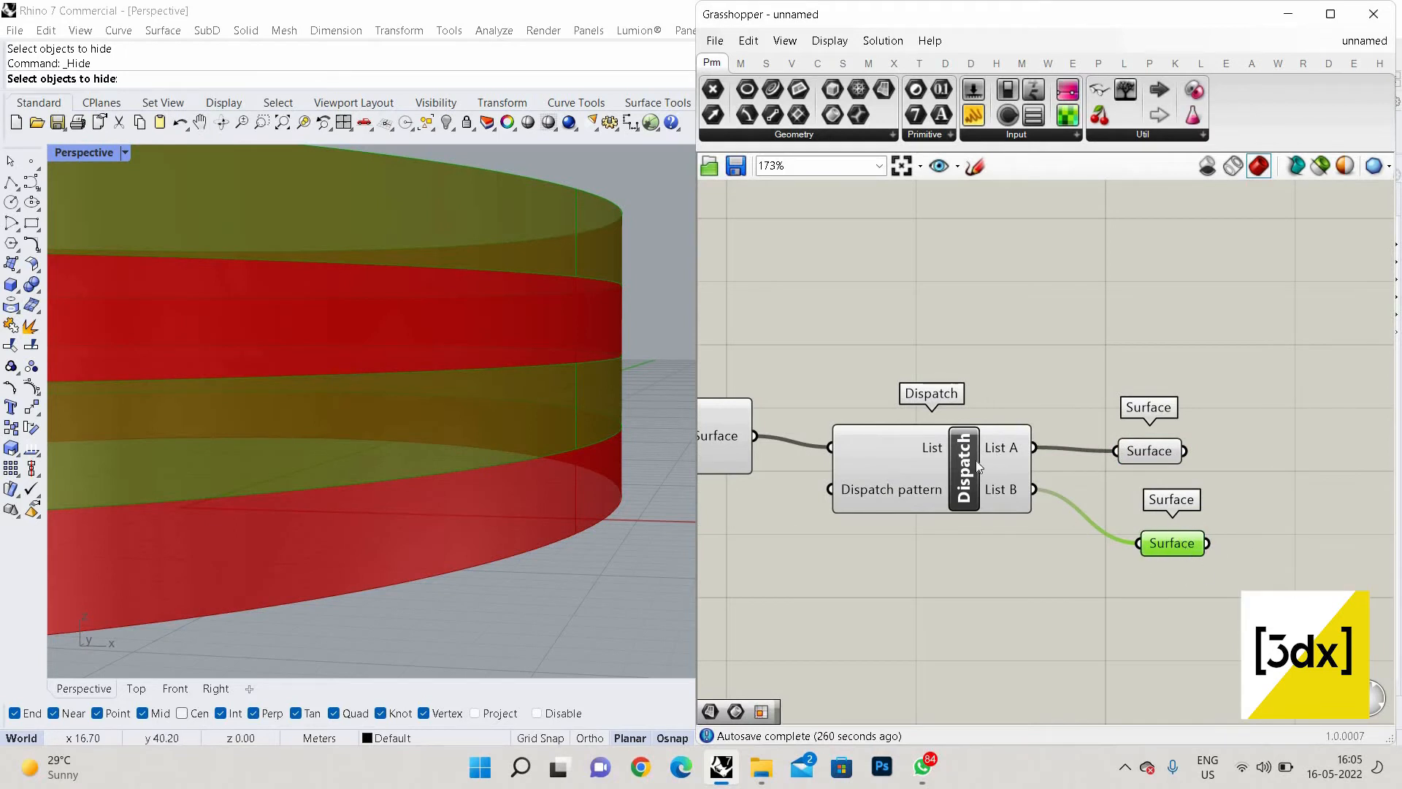
click(1017, 560)
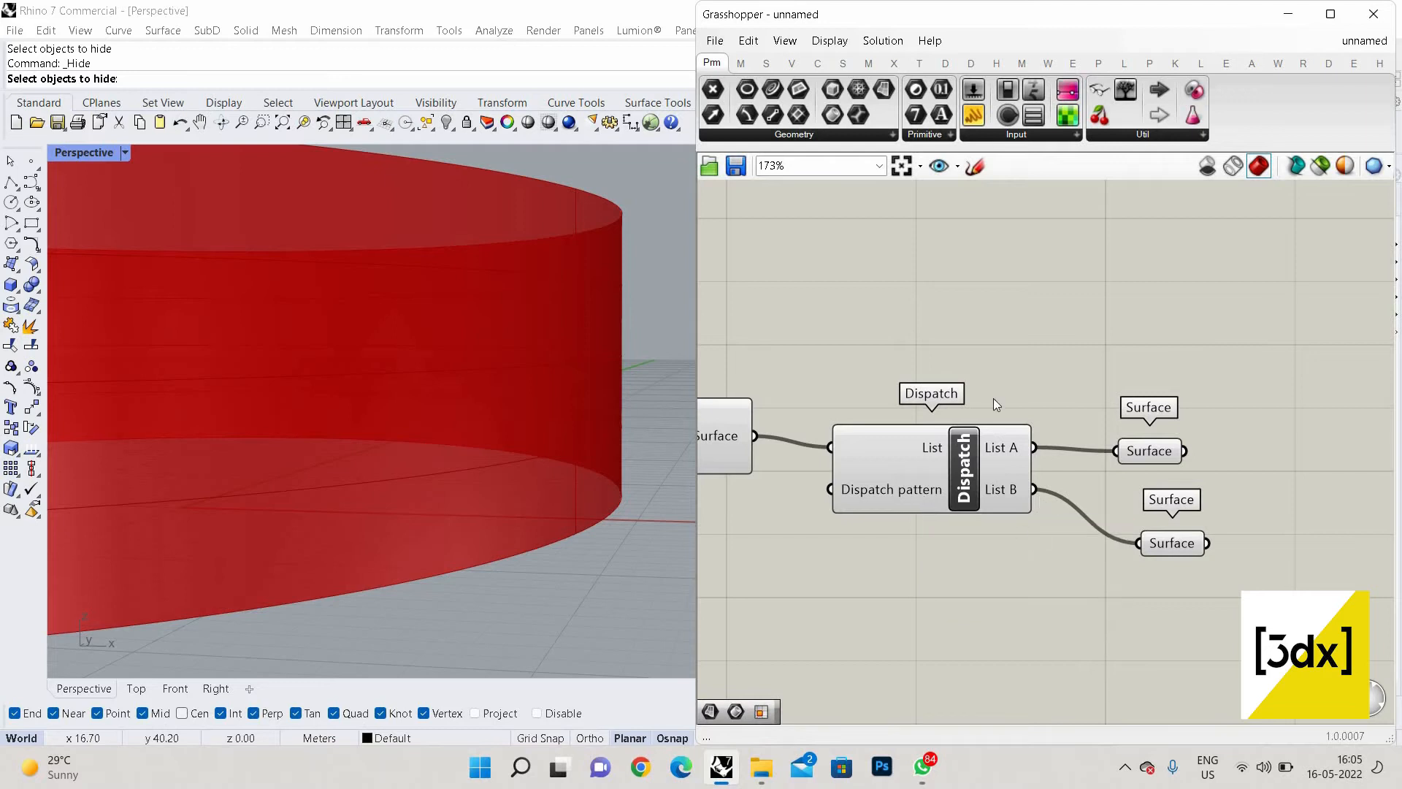
Spread the two Surface parameters apart, with the List A one farther from Dispatch and the List B one well below it
scroll(994, 401, down, 3)
right_drag(539, 344, 547, 398)
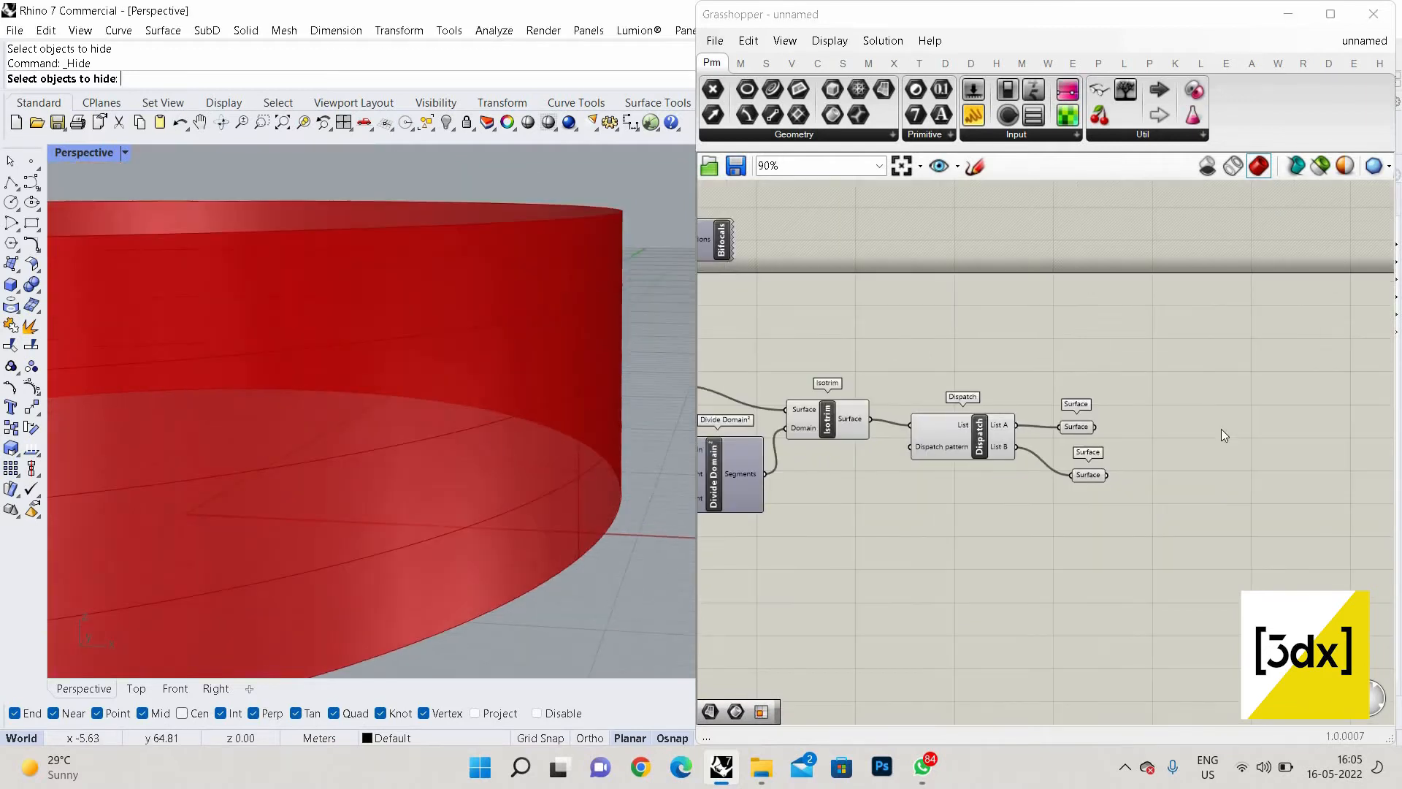
scroll(996, 506, up, 3)
click(960, 591)
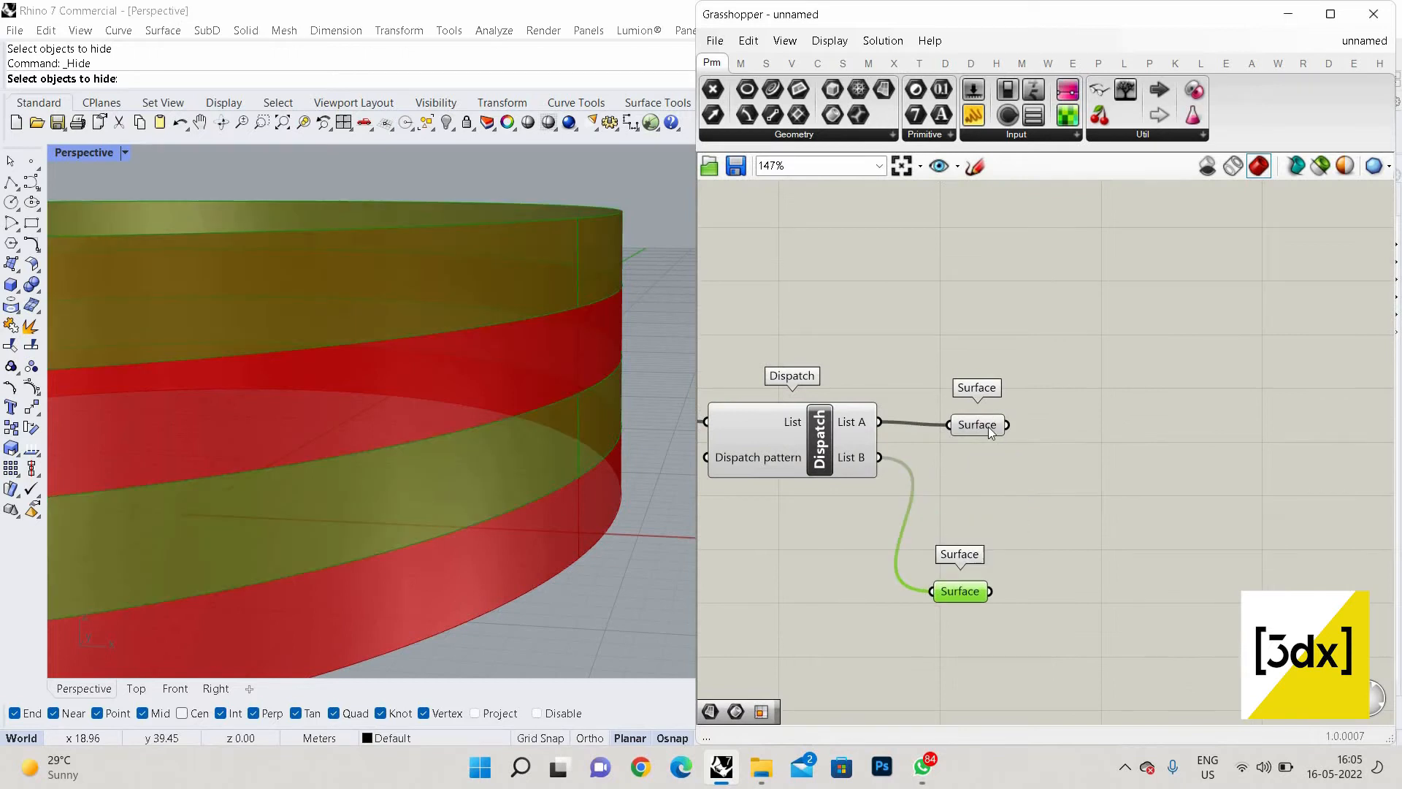
drag(985, 420, 1103, 413)
scroll(1087, 413, down, 5)
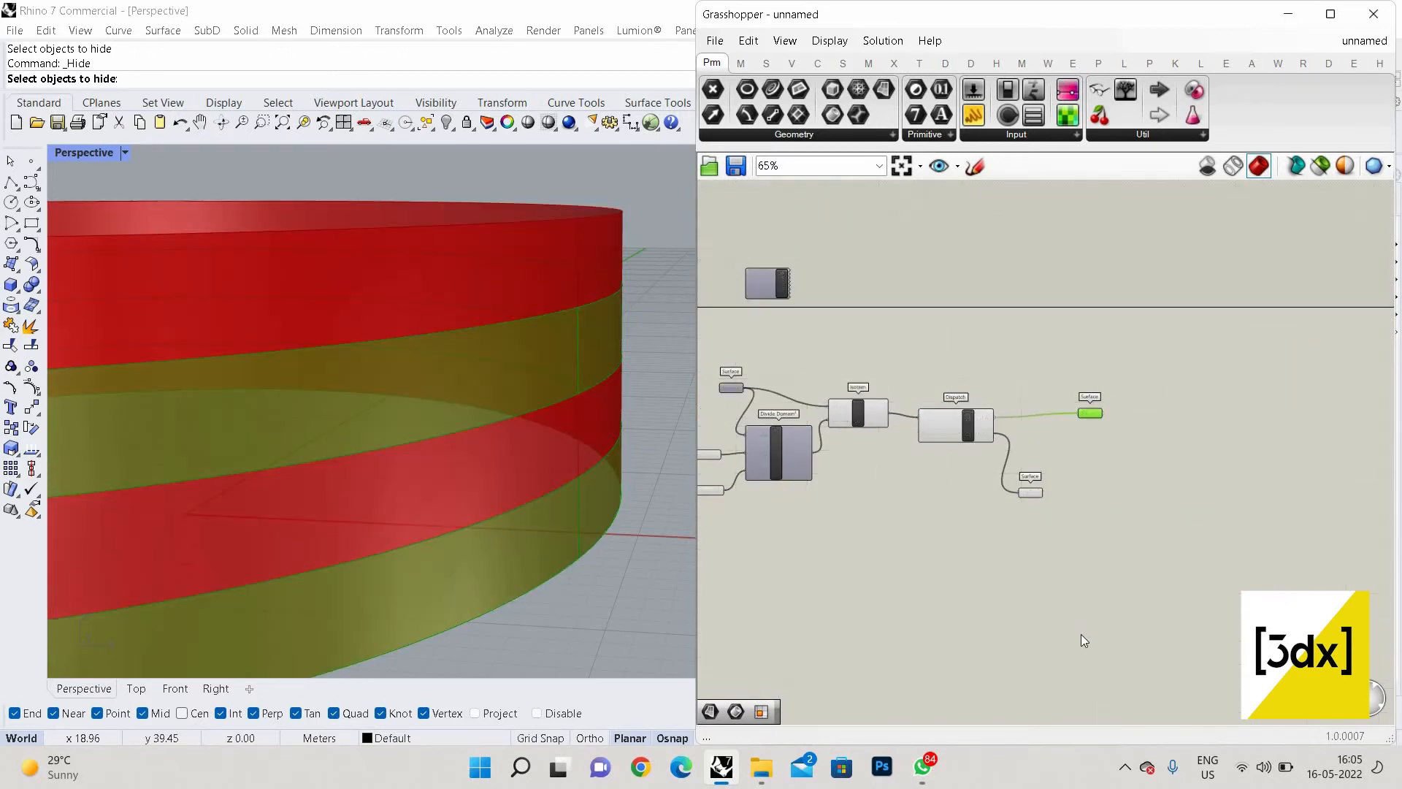
drag(1033, 493, 1066, 609)
scroll(1119, 419, up, 5)
scroll(1009, 366, down, 5)
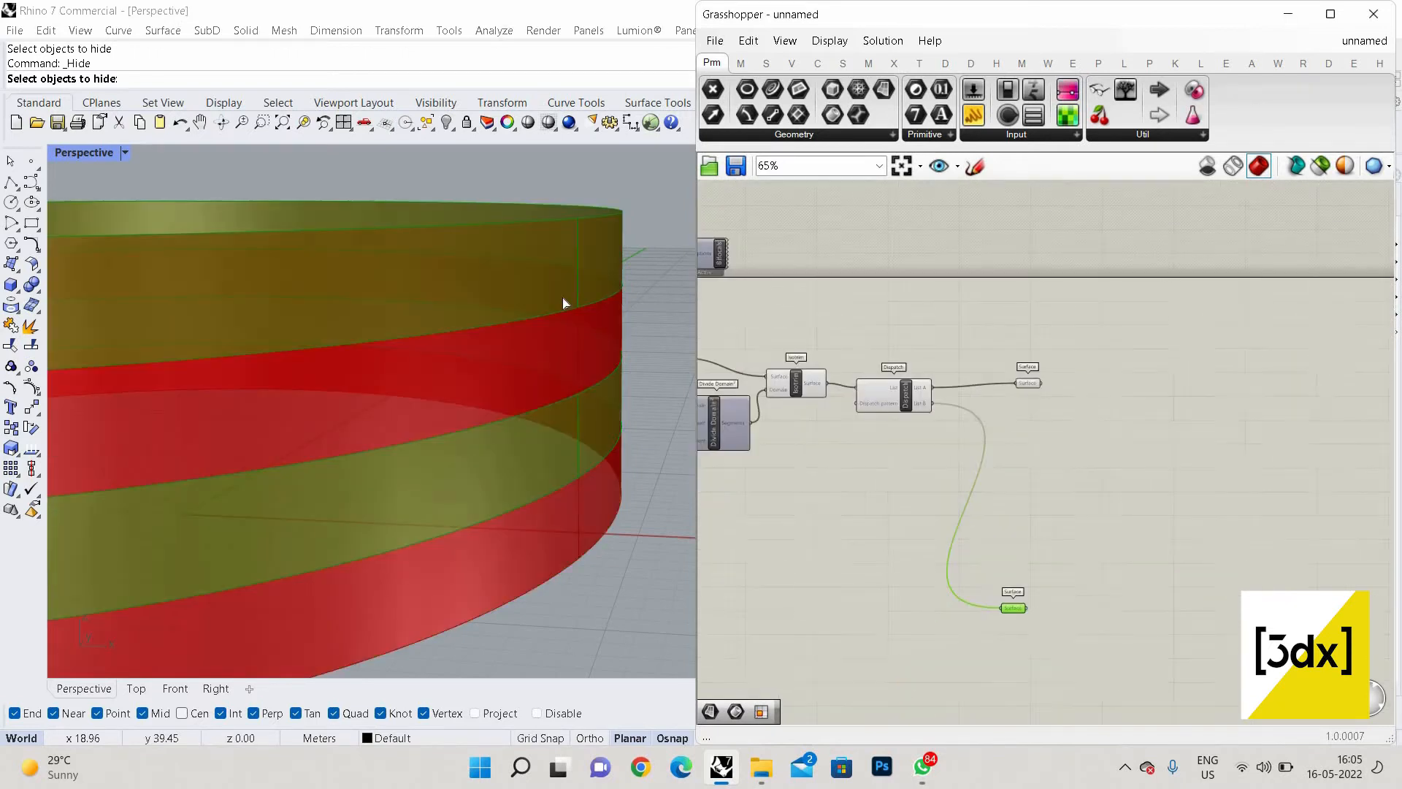
Select the List A Surface parameter and examine its strips in the Perspective viewport
scroll(1048, 396, up, 3)
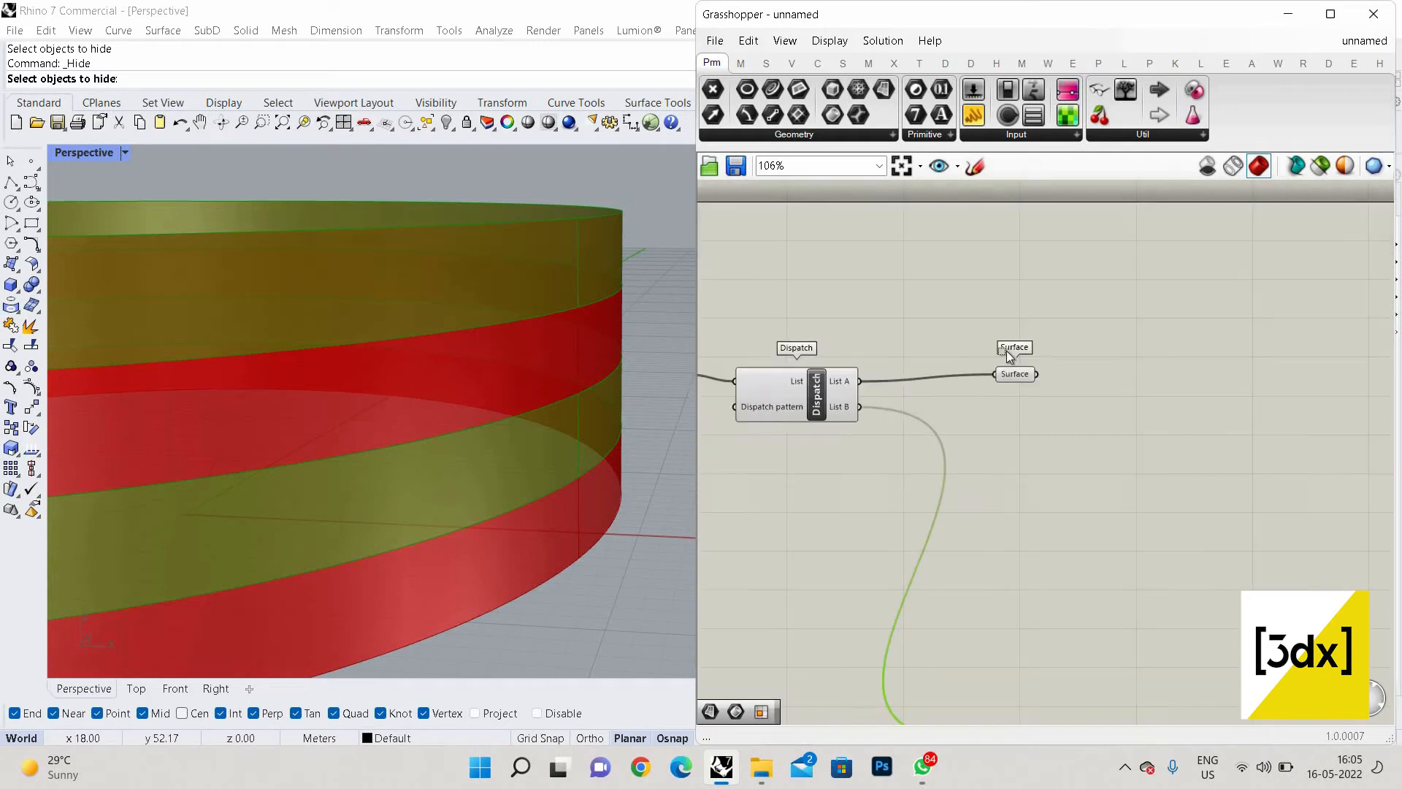
click(1006, 378)
click(1007, 376)
scroll(984, 535, down, 4)
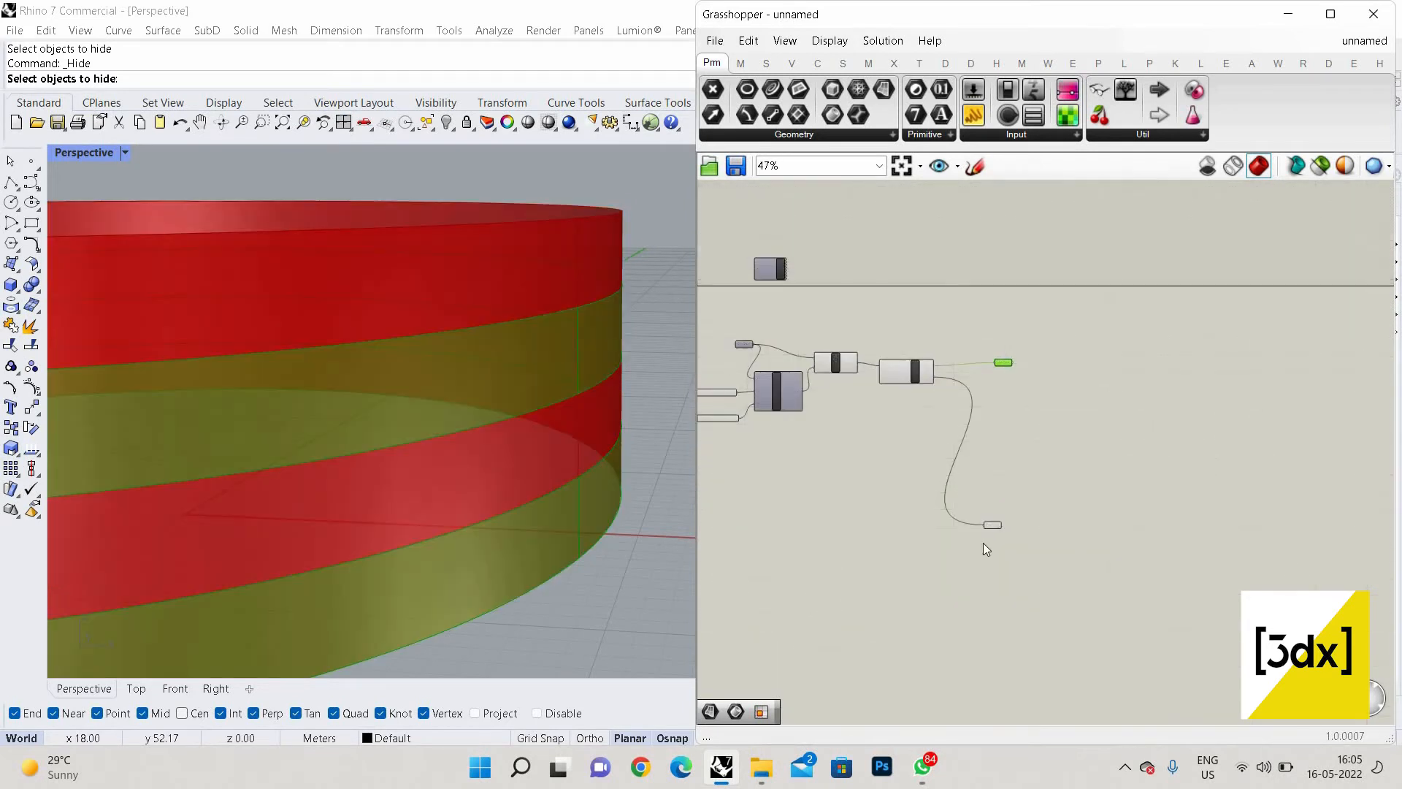
scroll(1036, 365, up, 3)
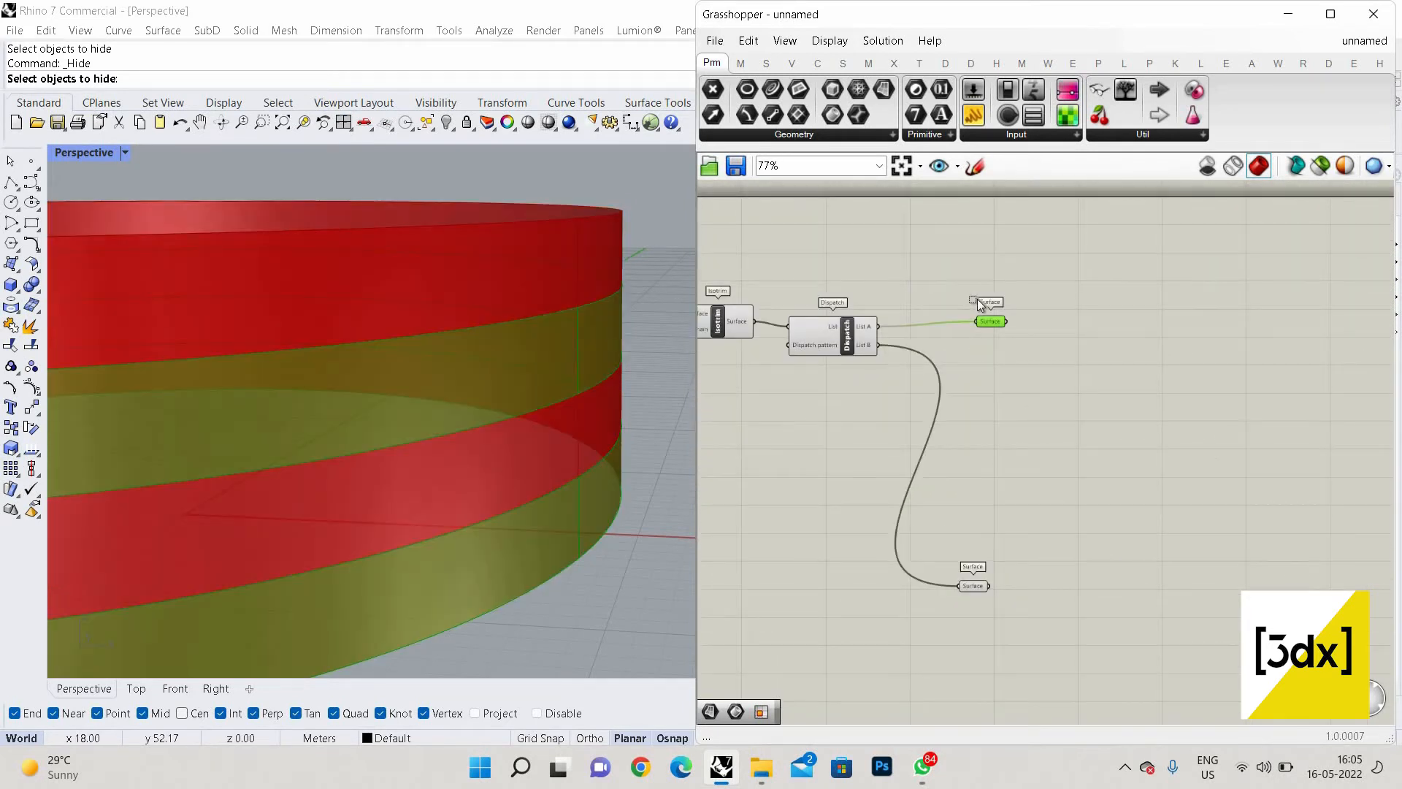
drag(911, 274, 1237, 344)
scroll(1132, 336, up, 3)
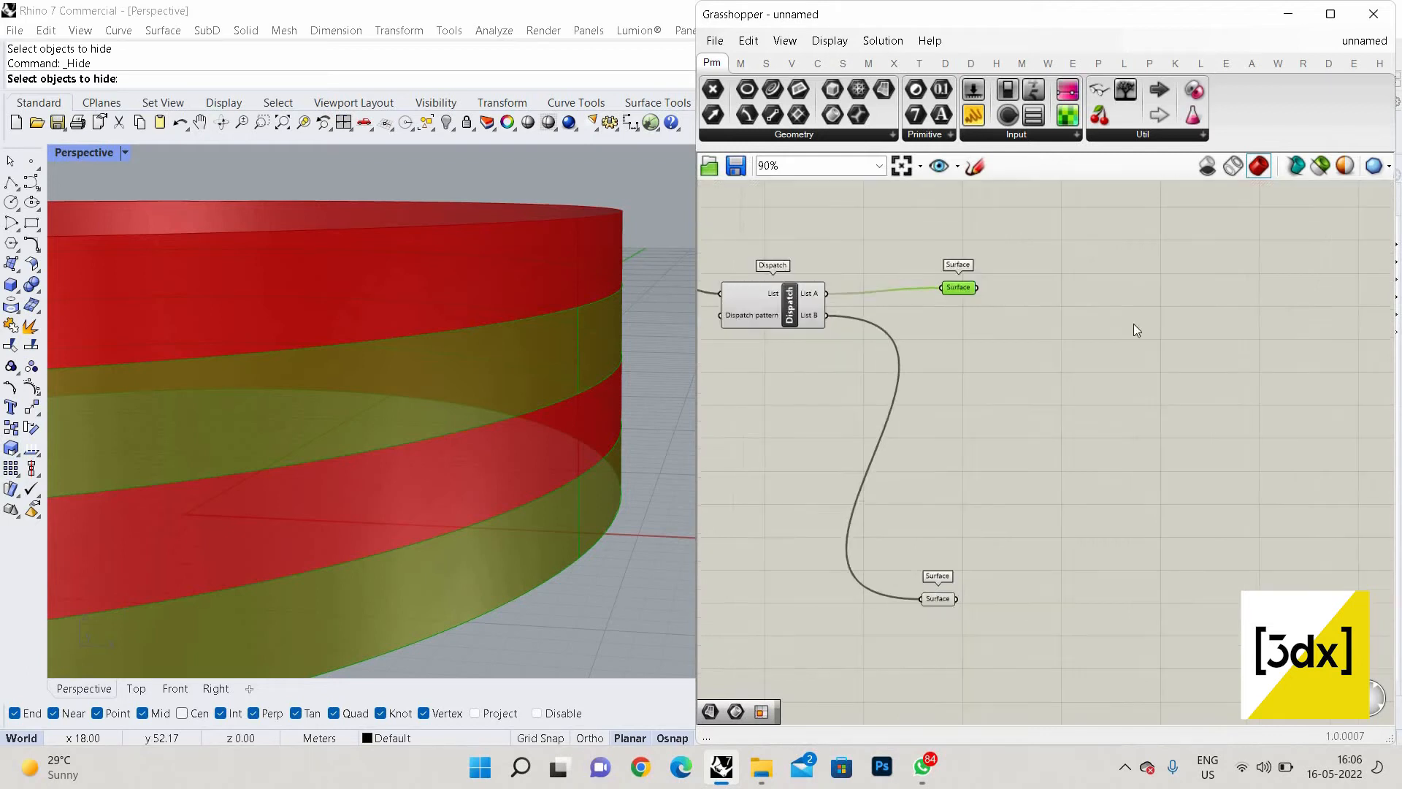
Add a Quad Panels component and connect the List A Surface parameter to its Surface input
scroll(1129, 355, down, 2)
scroll(1128, 355, up, 1)
double_click(1129, 355)
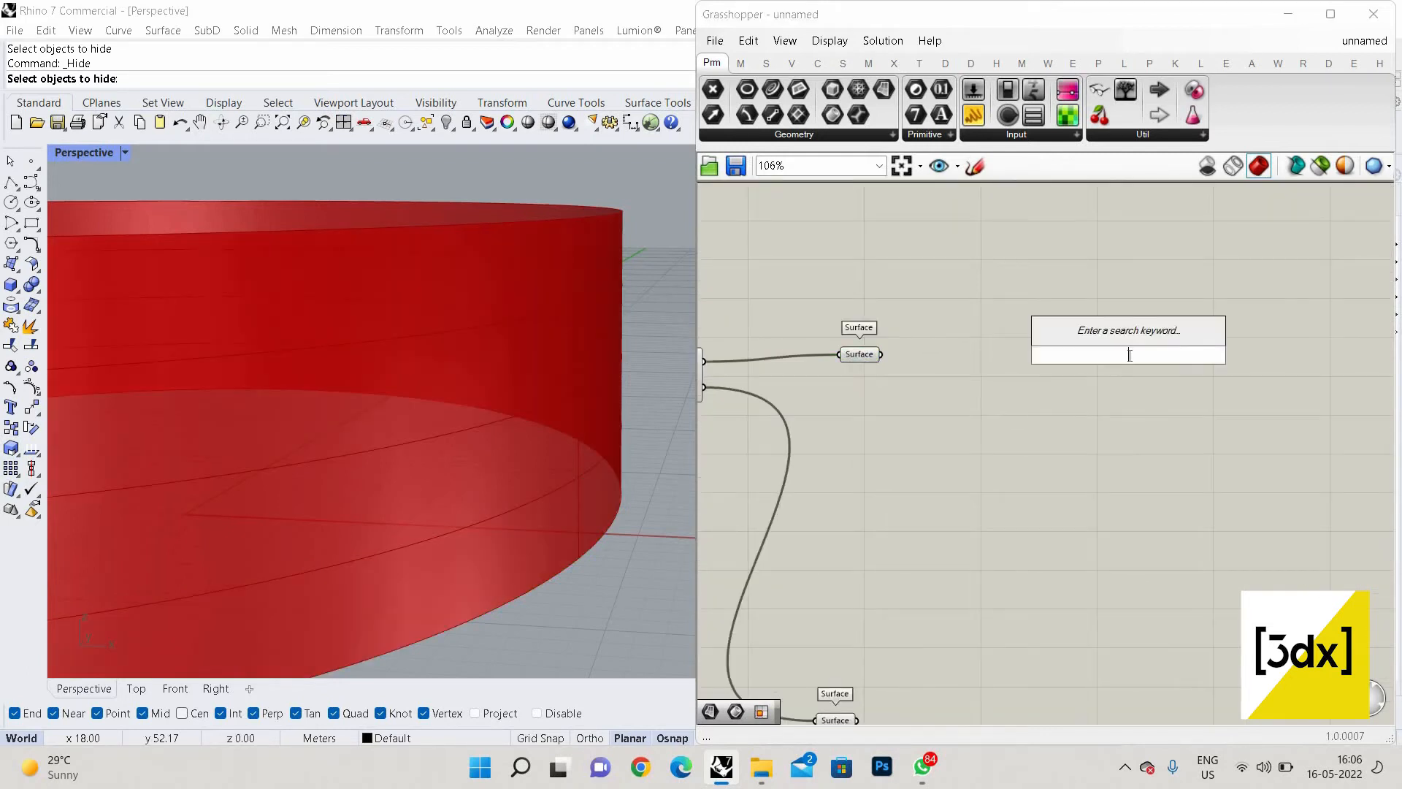
text(quad)
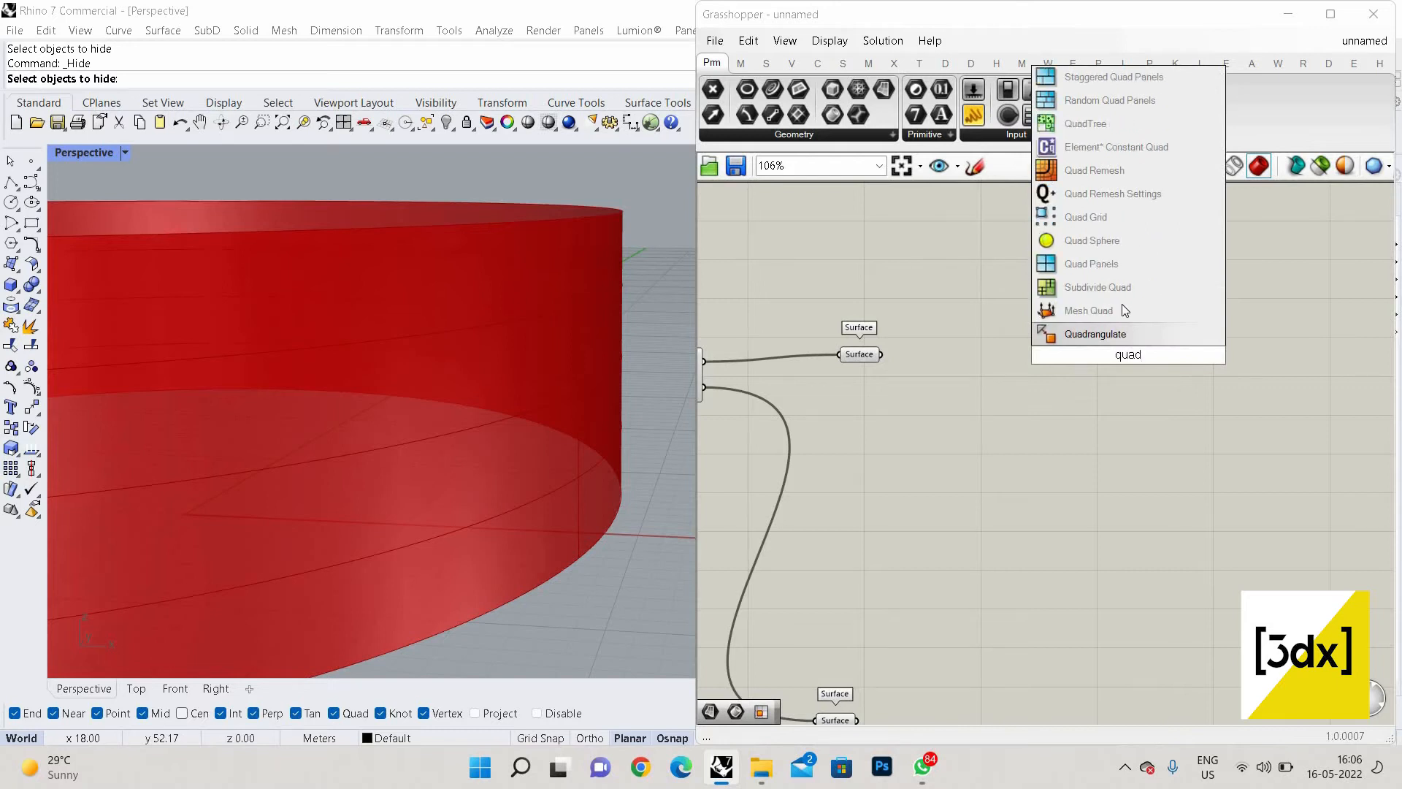
click(1120, 263)
scroll(1135, 365, up, 3)
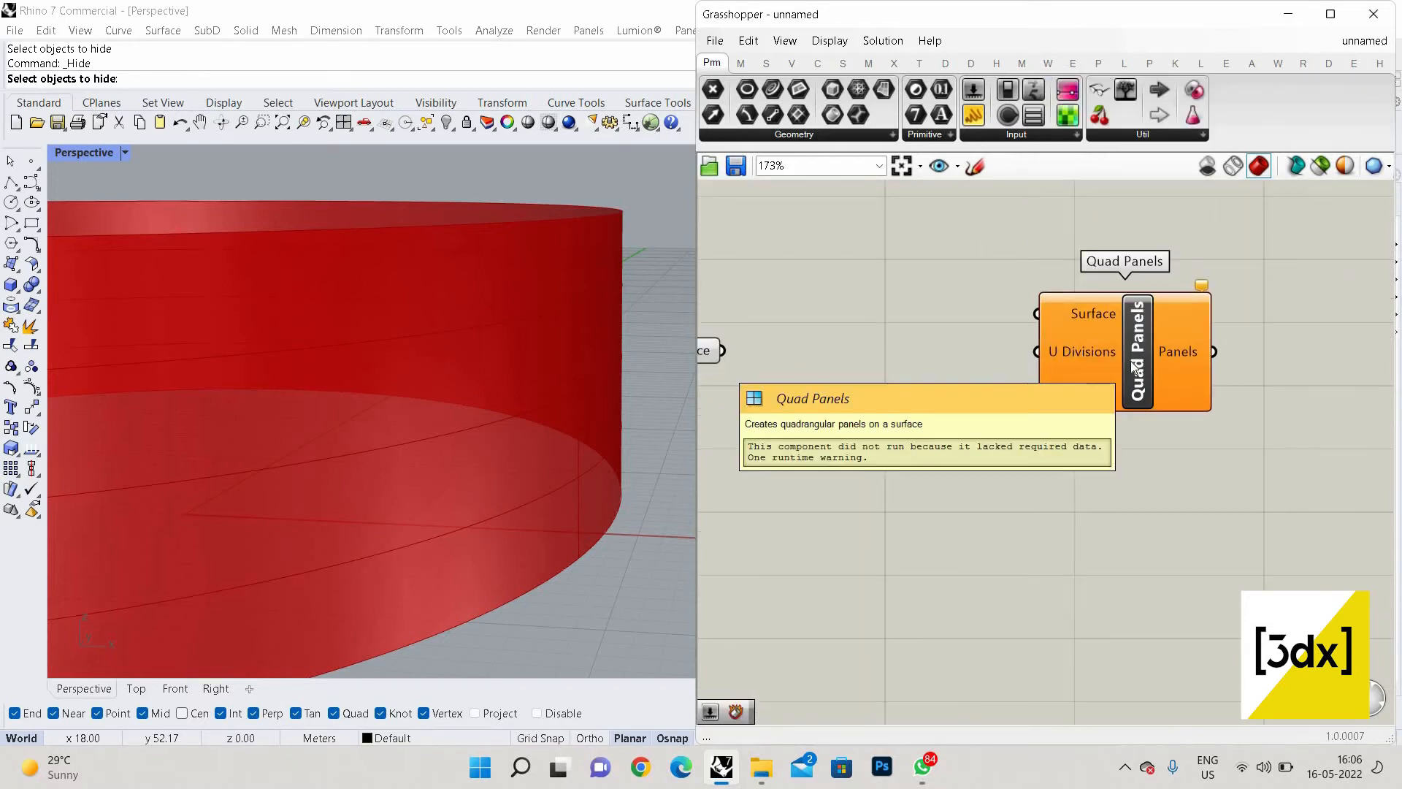
scroll(1164, 380, down, 1)
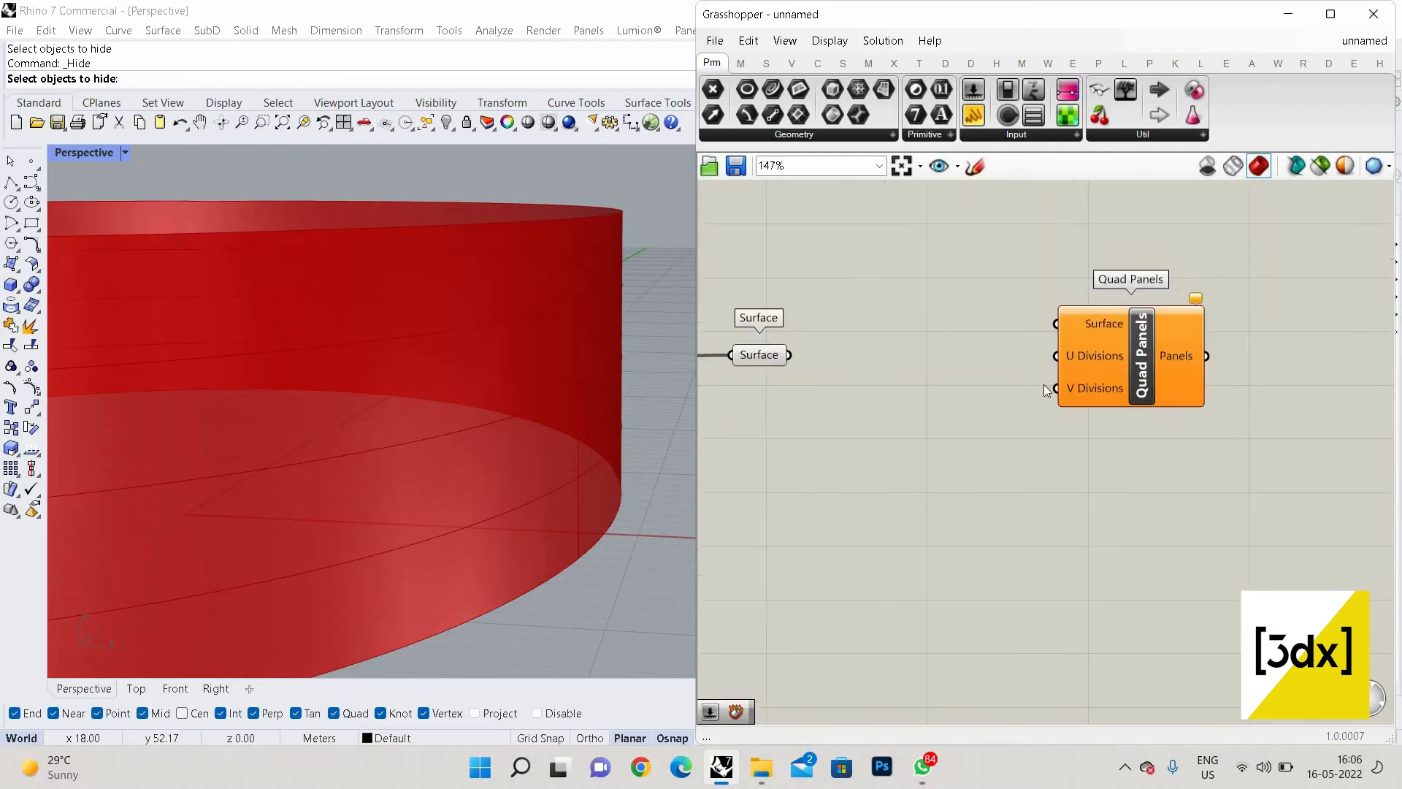
drag(1142, 356, 1155, 378)
drag(790, 355, 1080, 372)
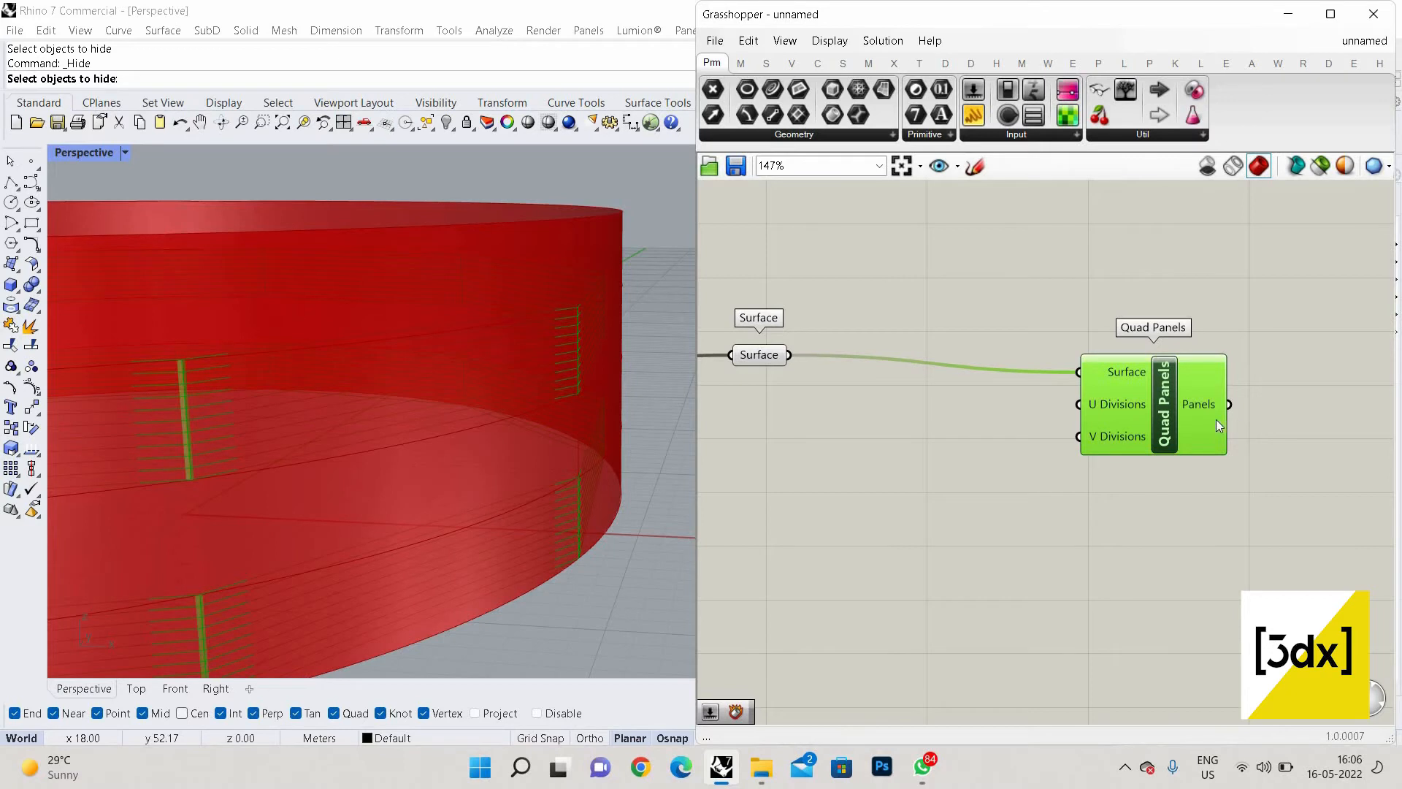
Move the Quad Panels component slightly farther from the Surface parameter and add a number slider set to 100 beside it
scroll(1216, 419, down, 3)
scroll(1226, 436, up, 2)
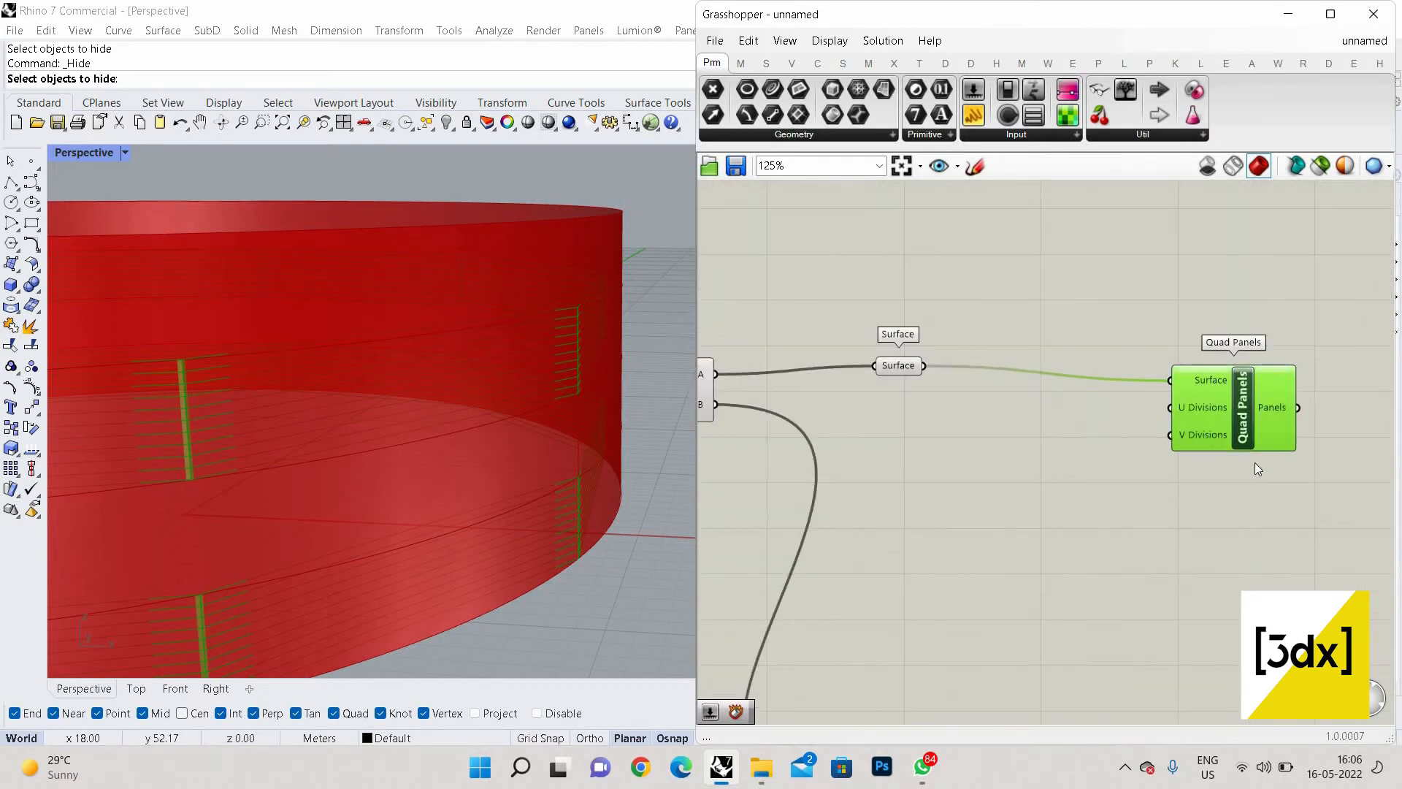
drag(1226, 436, 1255, 463)
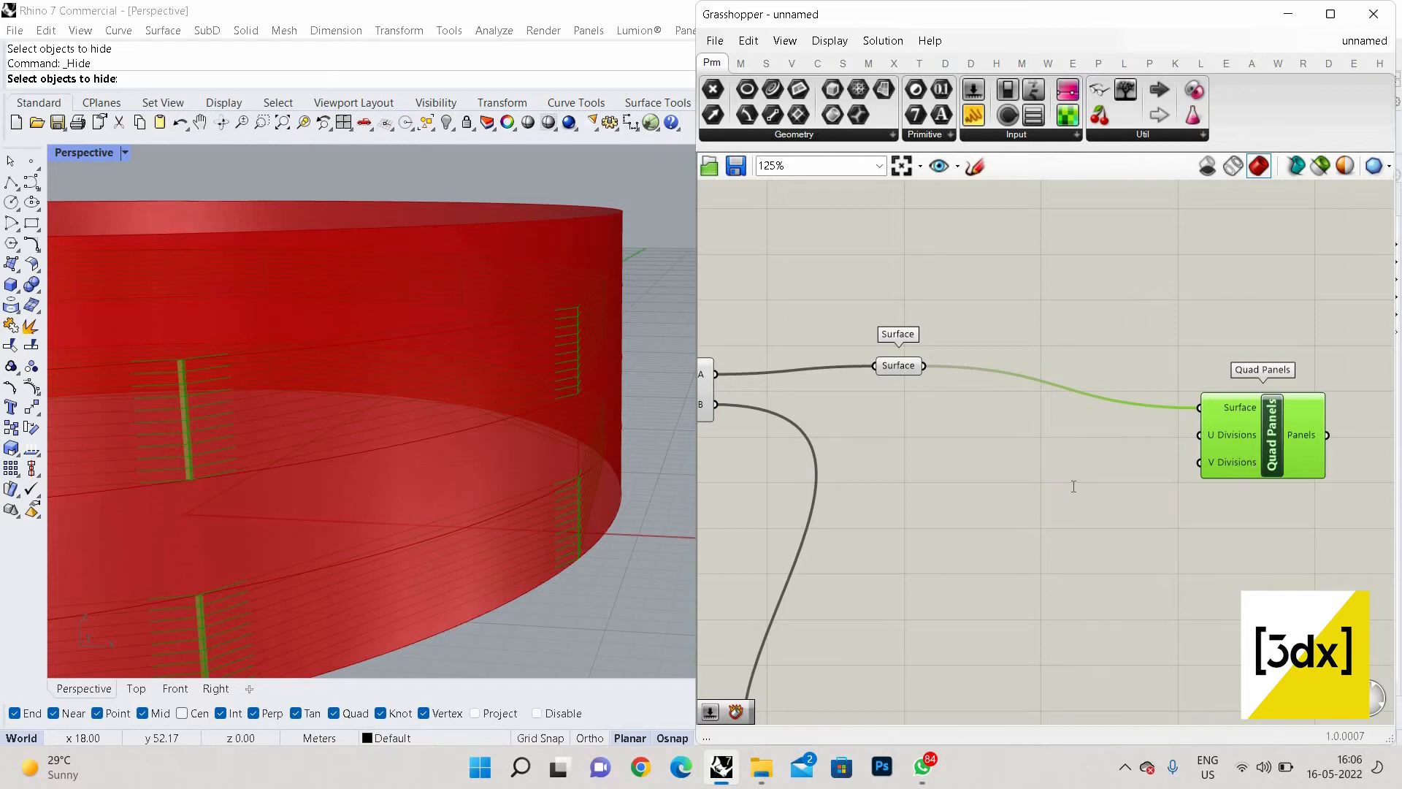
click(1074, 486)
double_click(1073, 486)
text(1000)
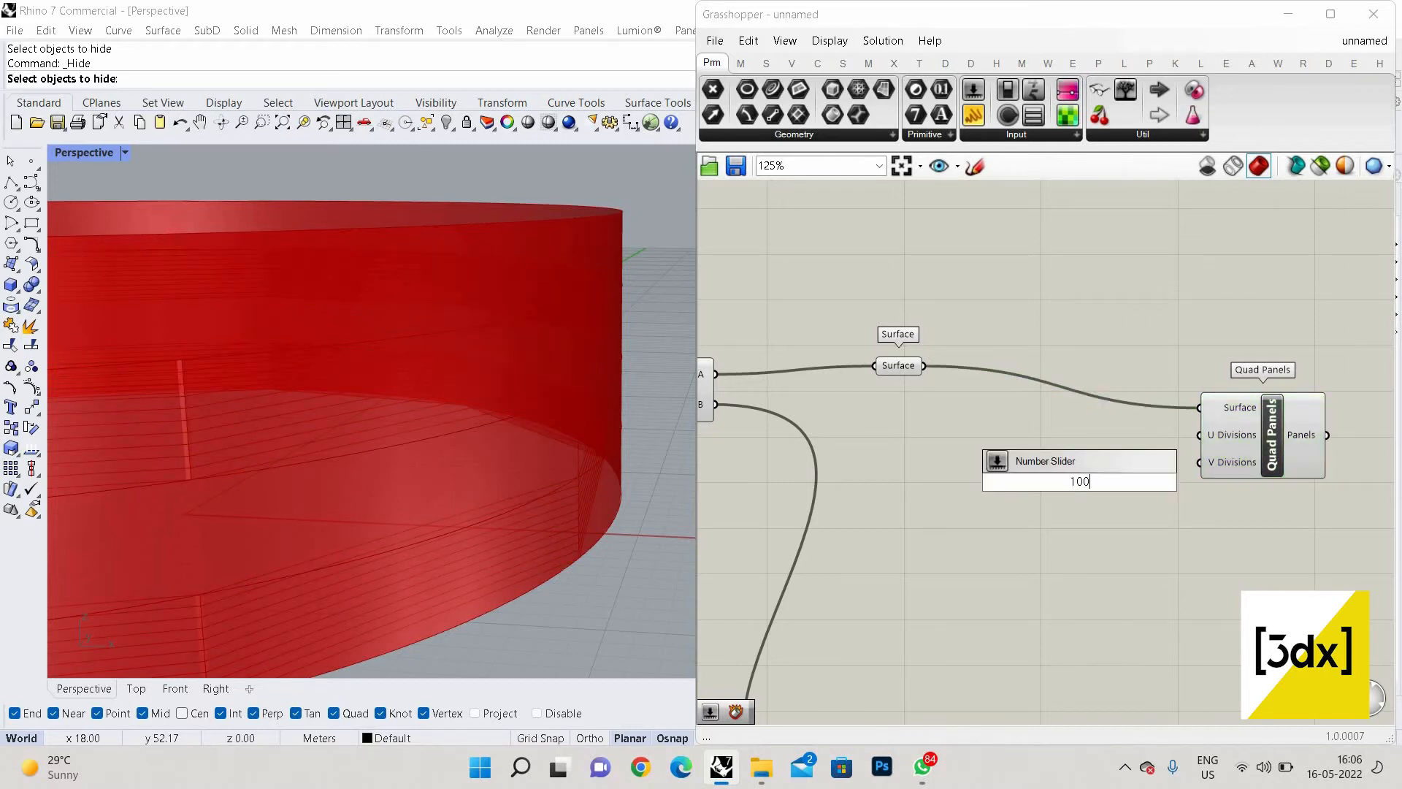
key(Return)
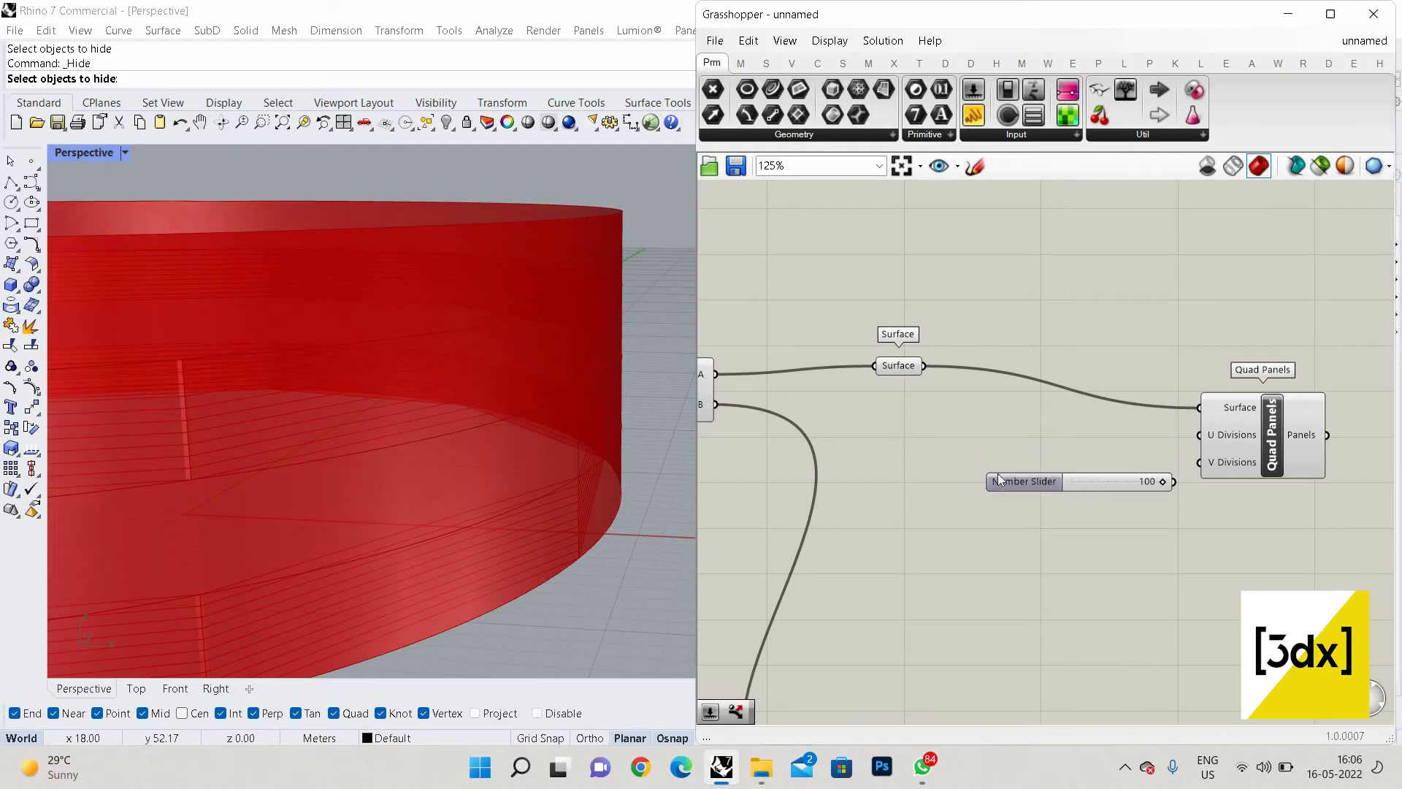
Add a second number slider set to 1, and connect the 100 slider to U Divisions and the 1 slider to V Divisions
click(1005, 594)
double_click(1005, 595)
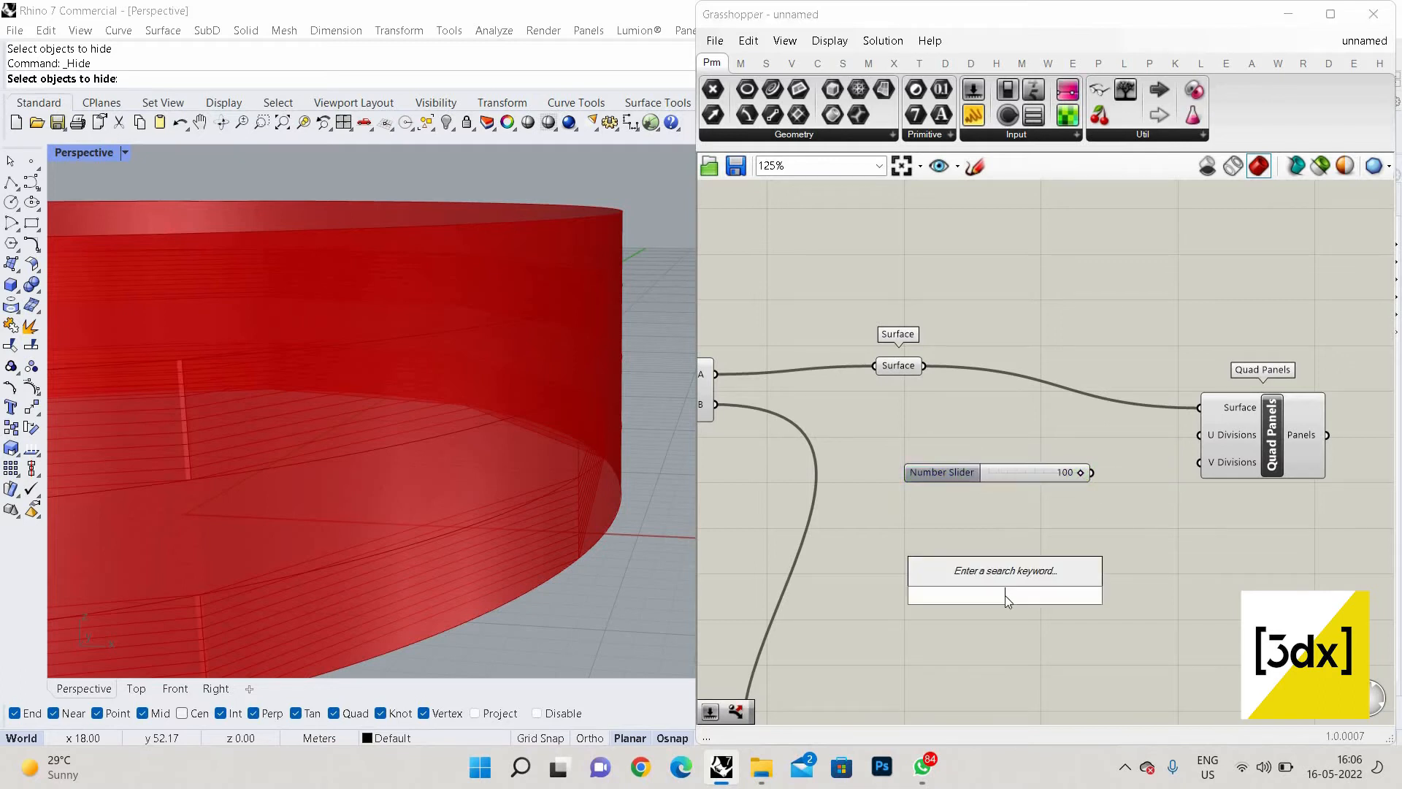
text(1)
key(Return)
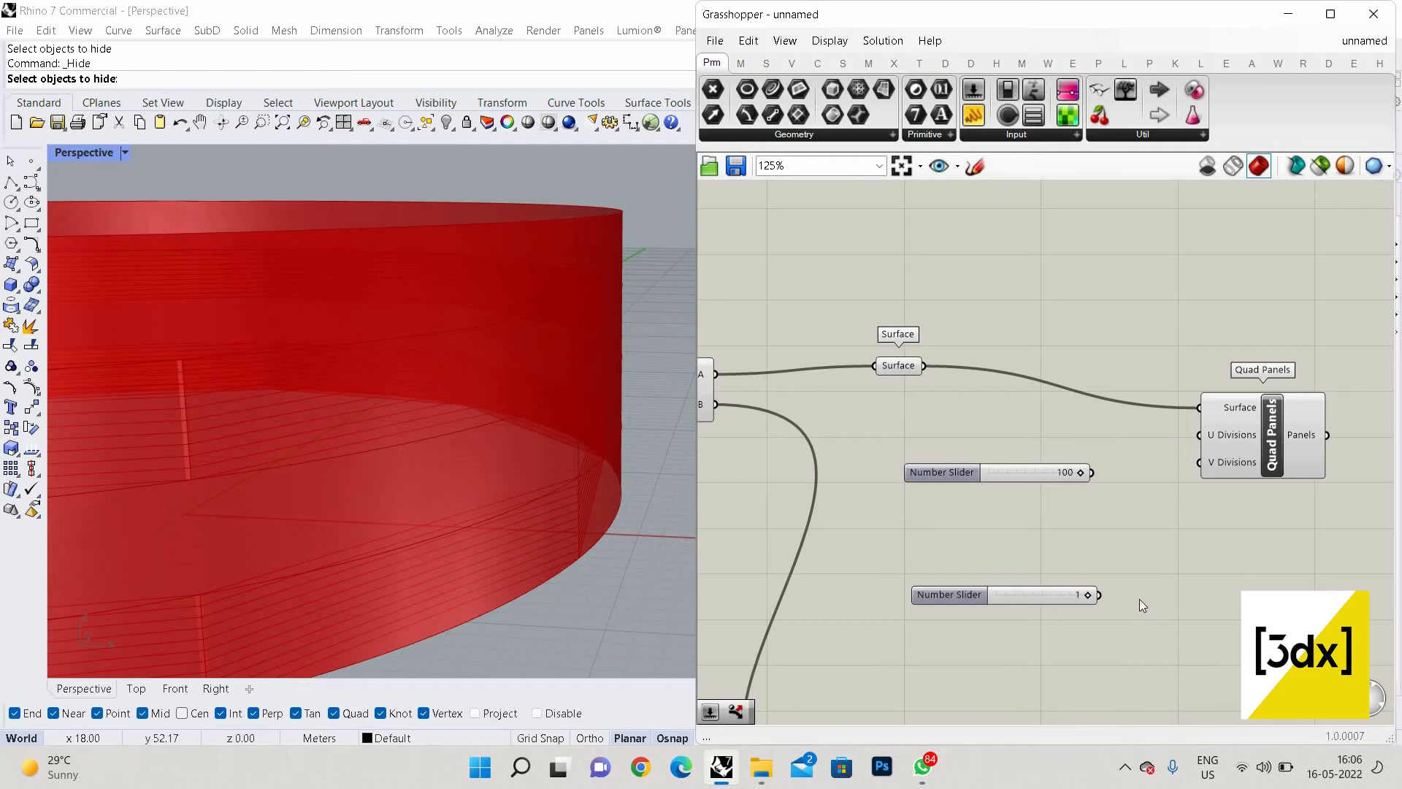
drag(1091, 473, 1200, 435)
drag(1099, 594, 1225, 466)
Turn off the preview of the List B Surface parameter, leaving the panelled strips displayed
scroll(1225, 466, down, 4)
drag(969, 493, 698, 315)
right_click(822, 359)
click(869, 388)
click(1041, 638)
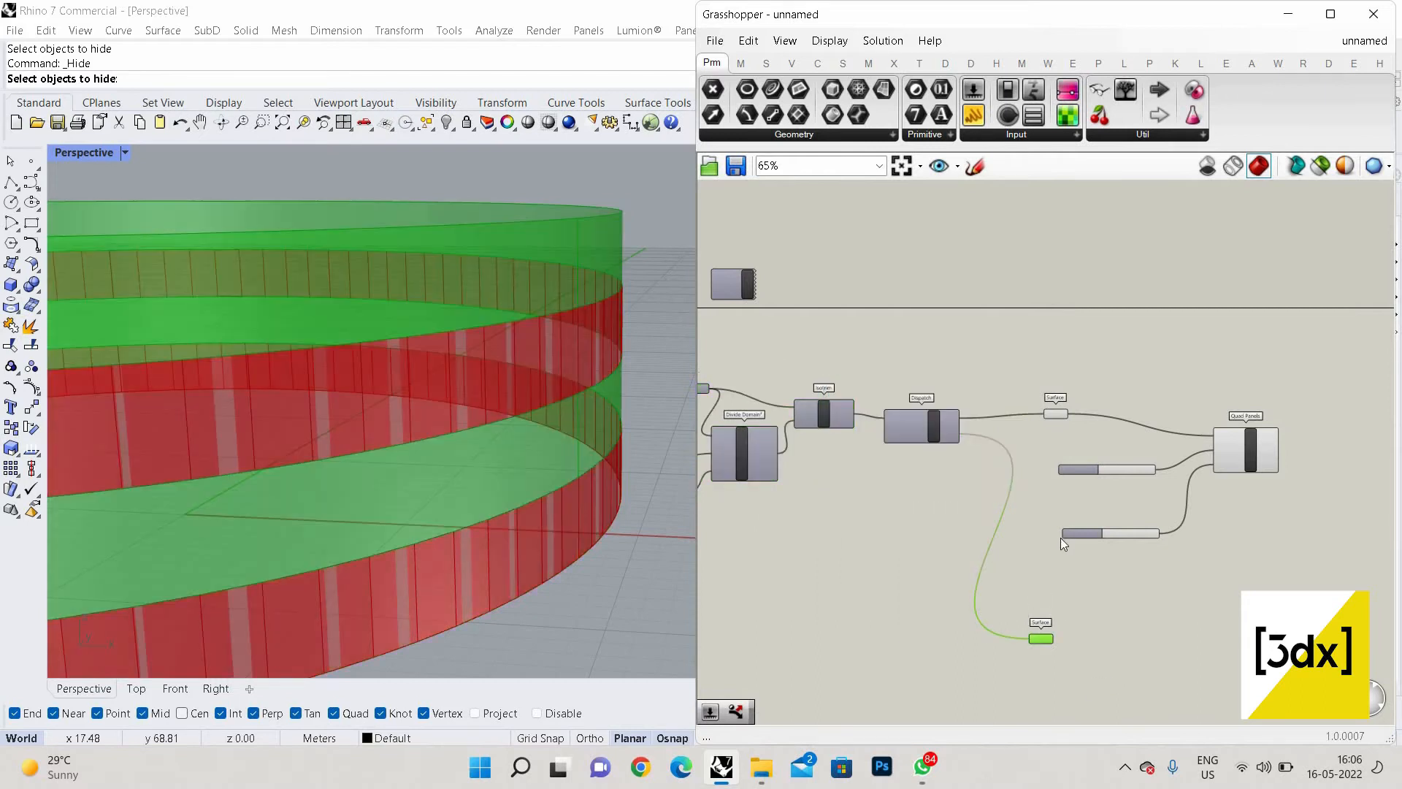
right_click(1031, 477)
click(1088, 507)
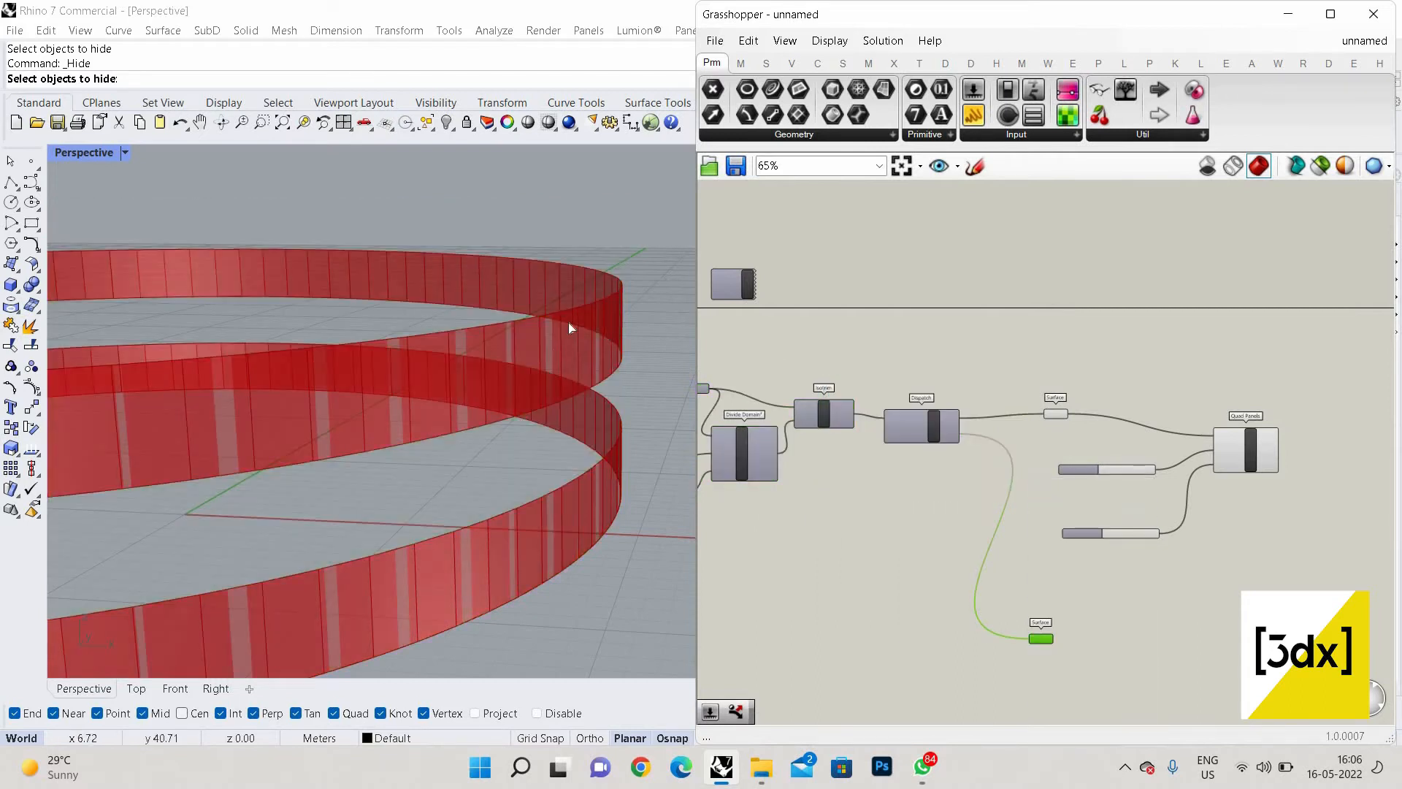
Examine the quad panels on the ring strips from several angles in the Perspective viewport
scroll(564, 351, up, 4)
scroll(562, 350, down, 5)
right_drag(562, 351, 558, 212)
scroll(558, 212, down, 4)
scroll(558, 212, up, 3)
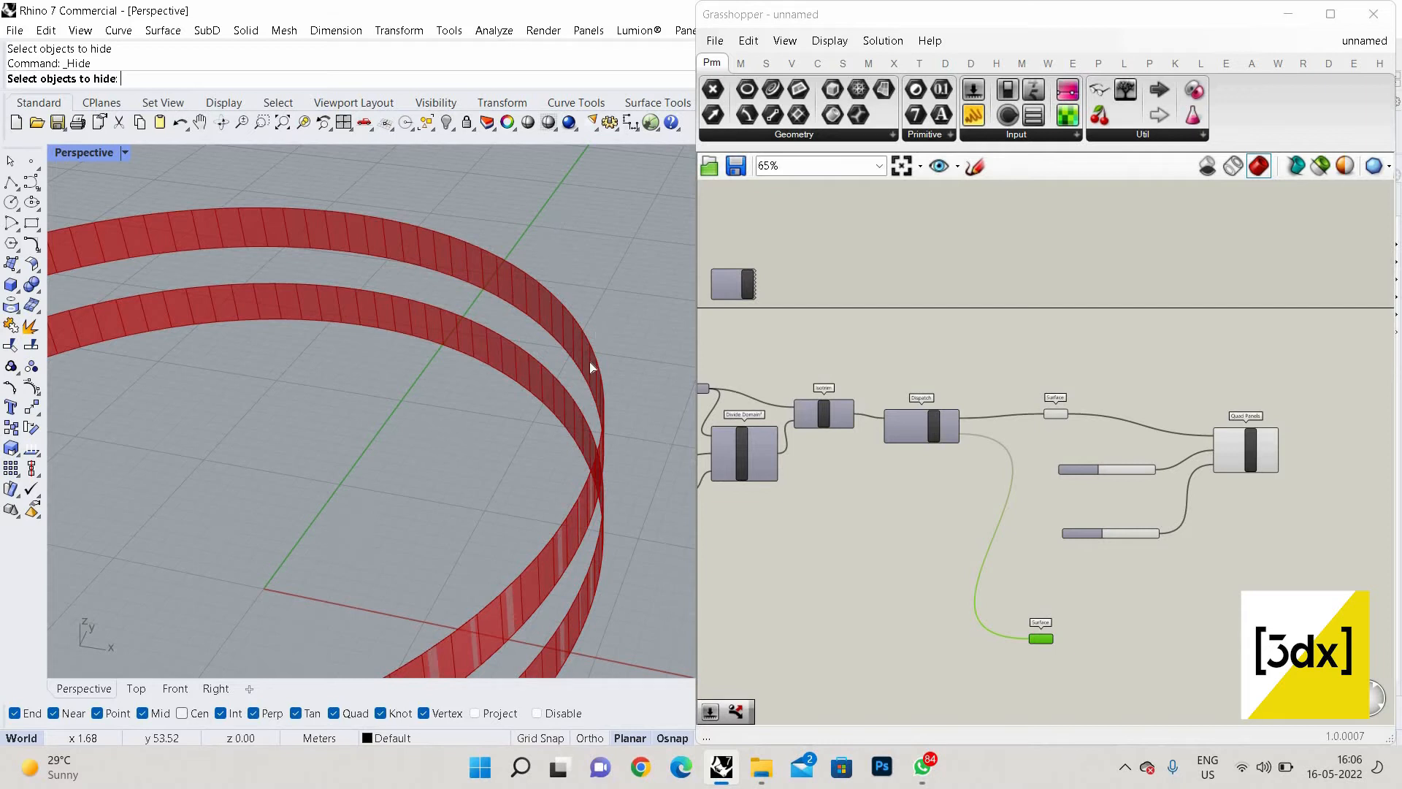
scroll(617, 514, up, 4)
right_drag(616, 515, 341, 390)
scroll(585, 492, up, 4)
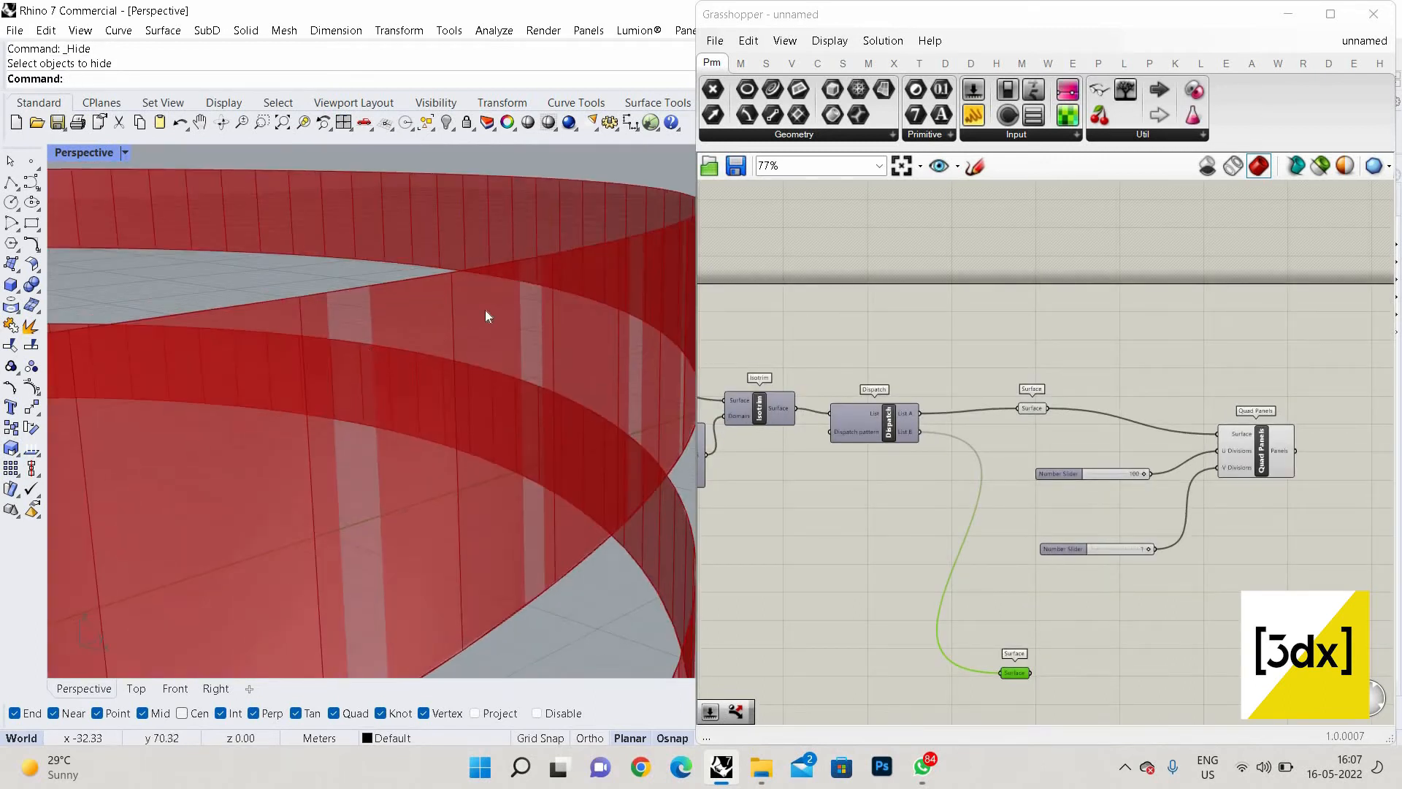
right_drag(485, 309, 552, 304)
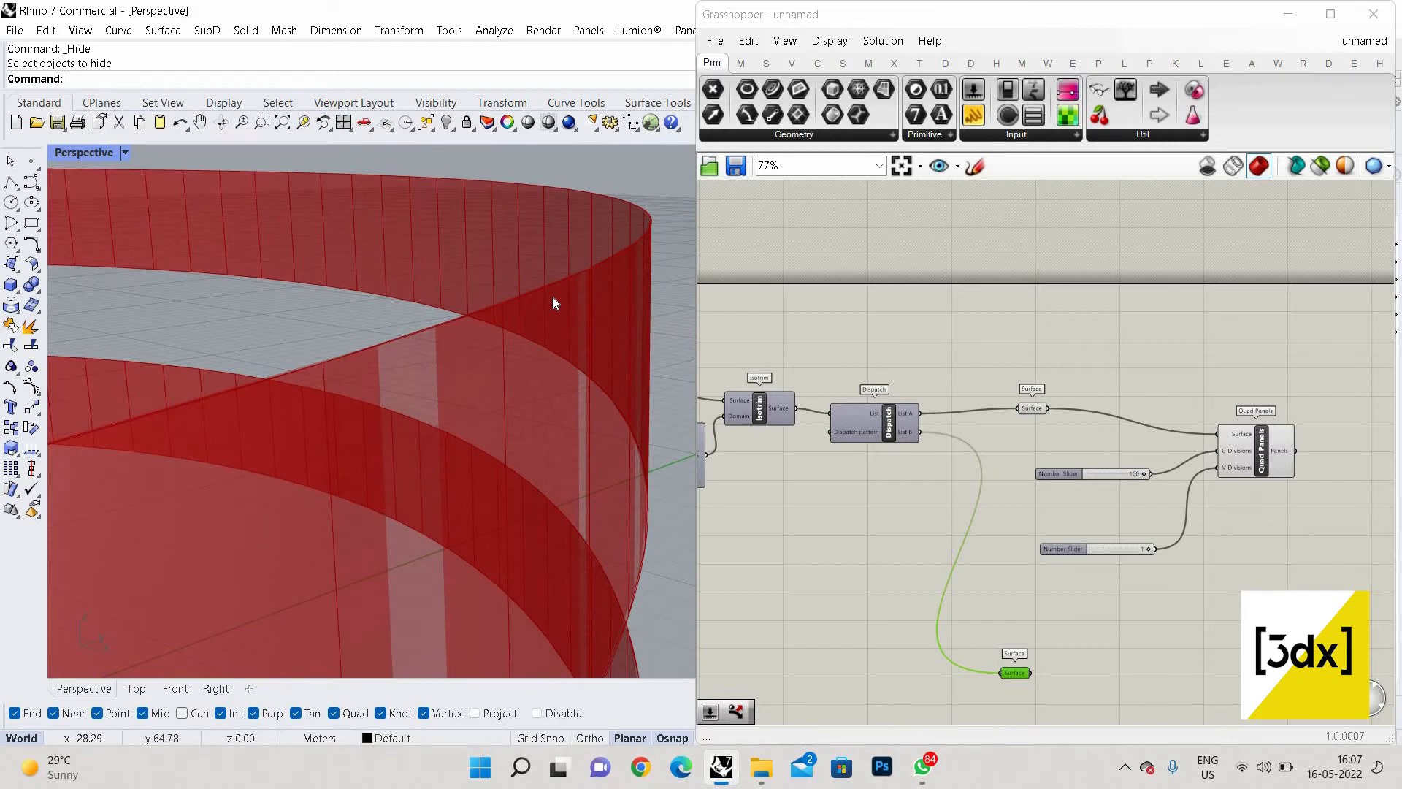
scroll(599, 276, down, 3)
Set the U Divisions slider to 35 and check the panels in the Perspective viewport
scroll(1138, 475, up, 5)
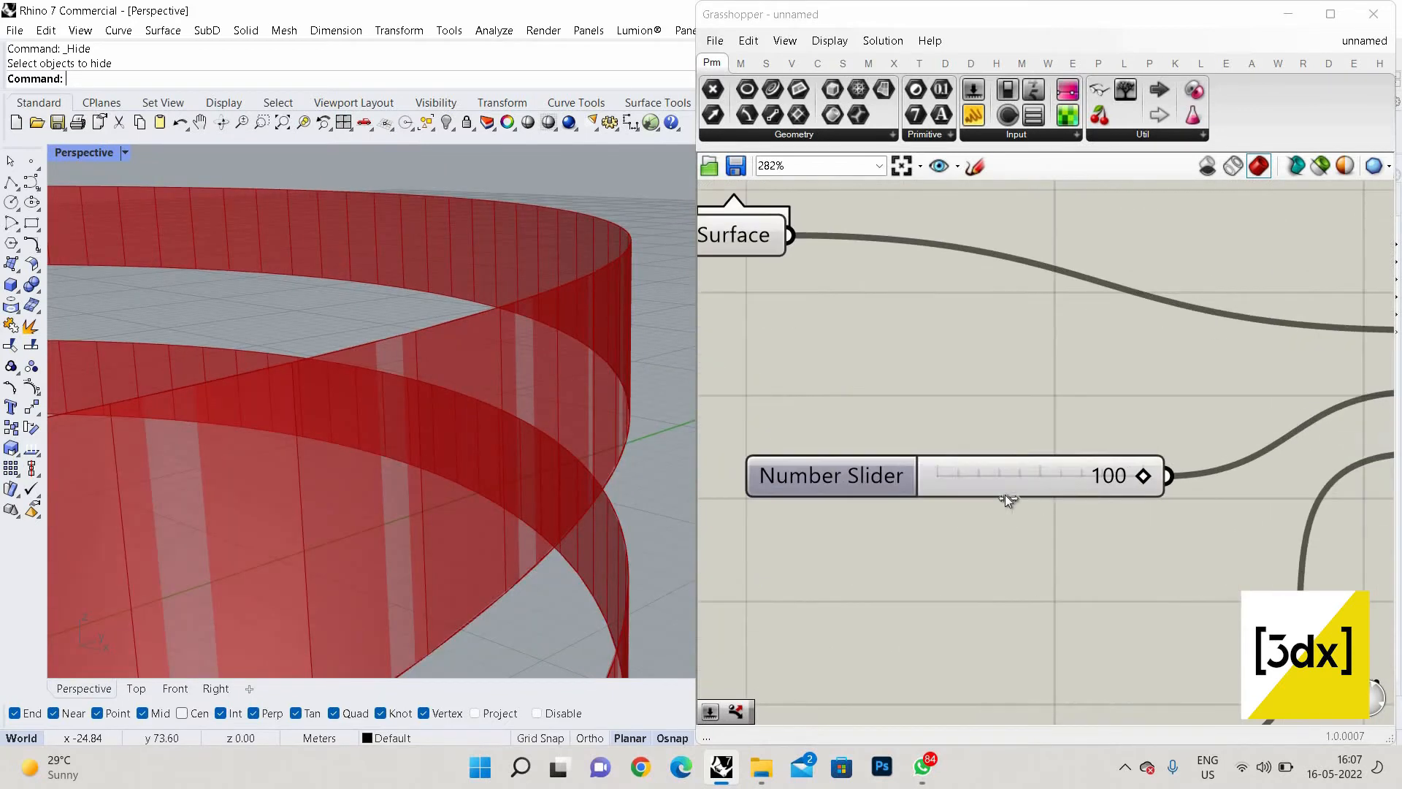
drag(1144, 476, 603, 344)
scroll(603, 344, down, 8)
right_drag(521, 398, 528, 423)
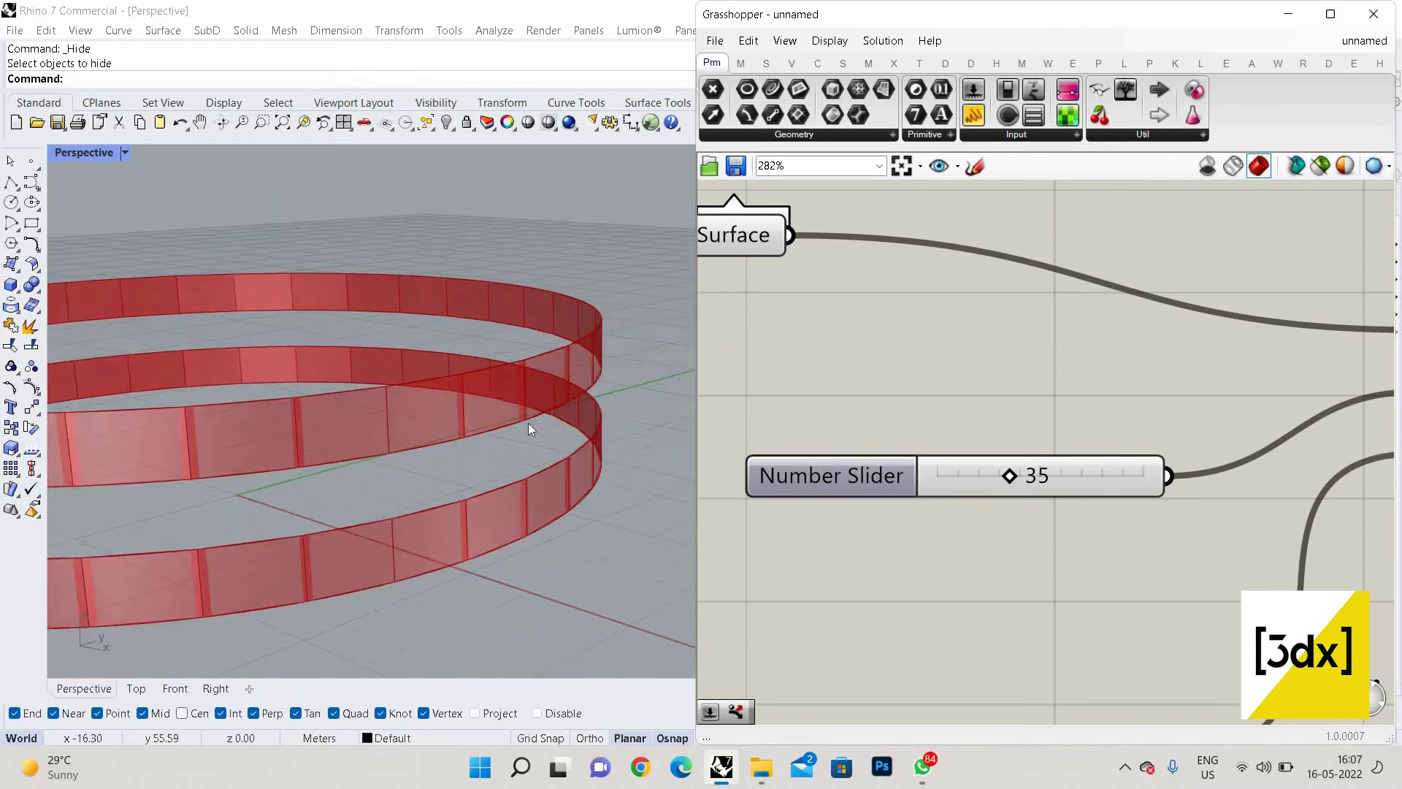
scroll(528, 423, up, 6)
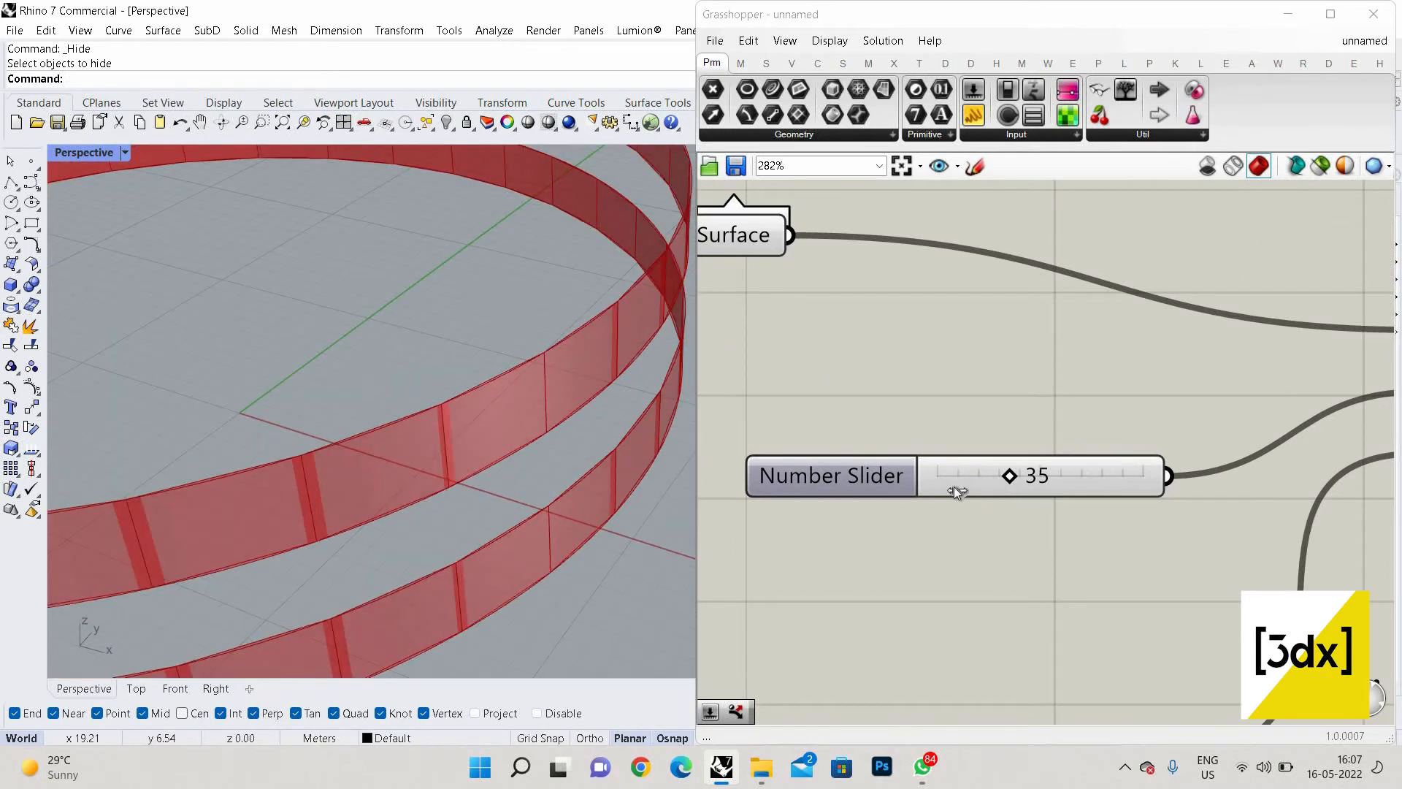
Set the U Divisions slider to 8 and inspect how the flat panels follow the curved strips
drag(954, 486, 366, 399)
scroll(466, 365, down, 5)
right_drag(466, 366, 432, 414)
scroll(432, 414, up, 5)
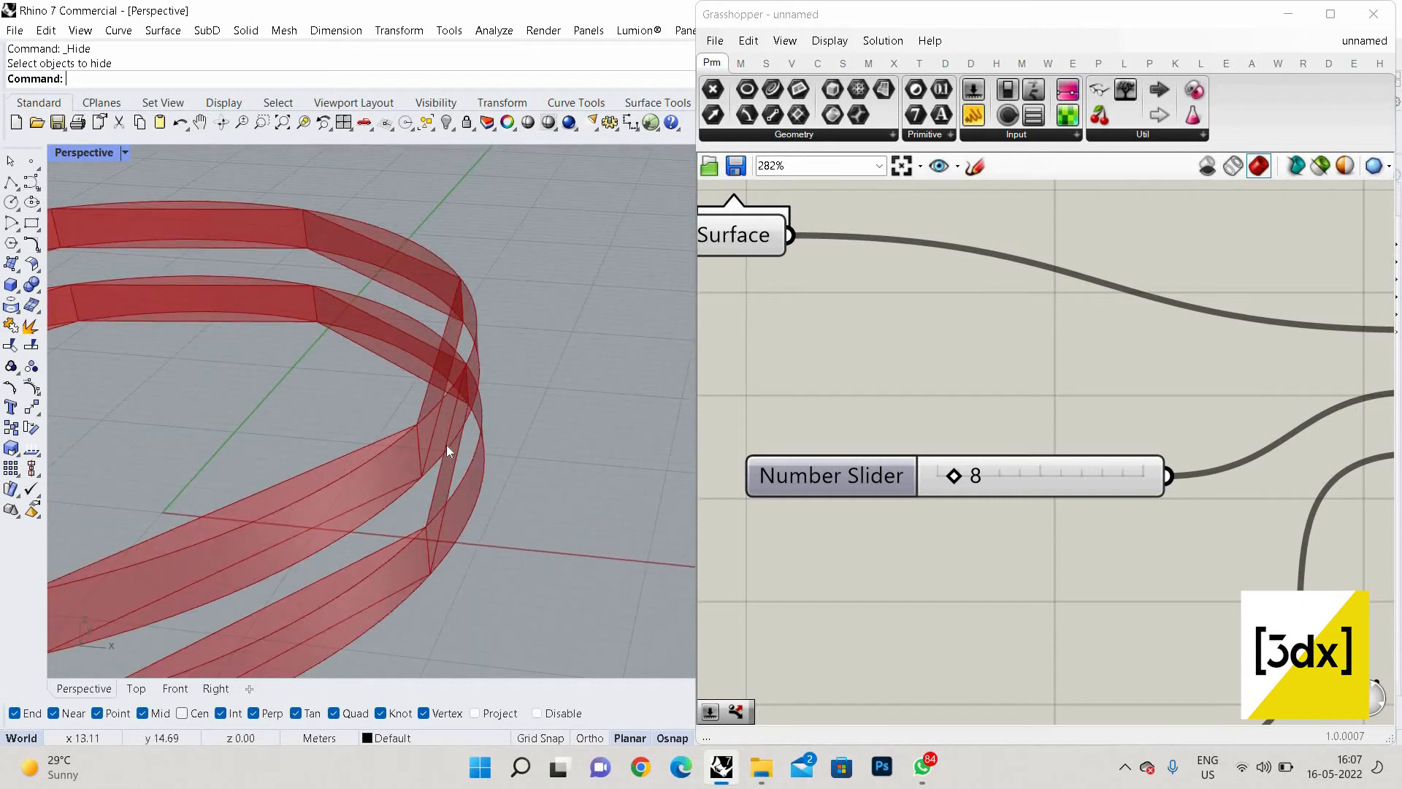
scroll(448, 447, up, 4)
scroll(528, 302, down, 7)
right_drag(529, 302, 493, 332)
scroll(493, 333, up, 4)
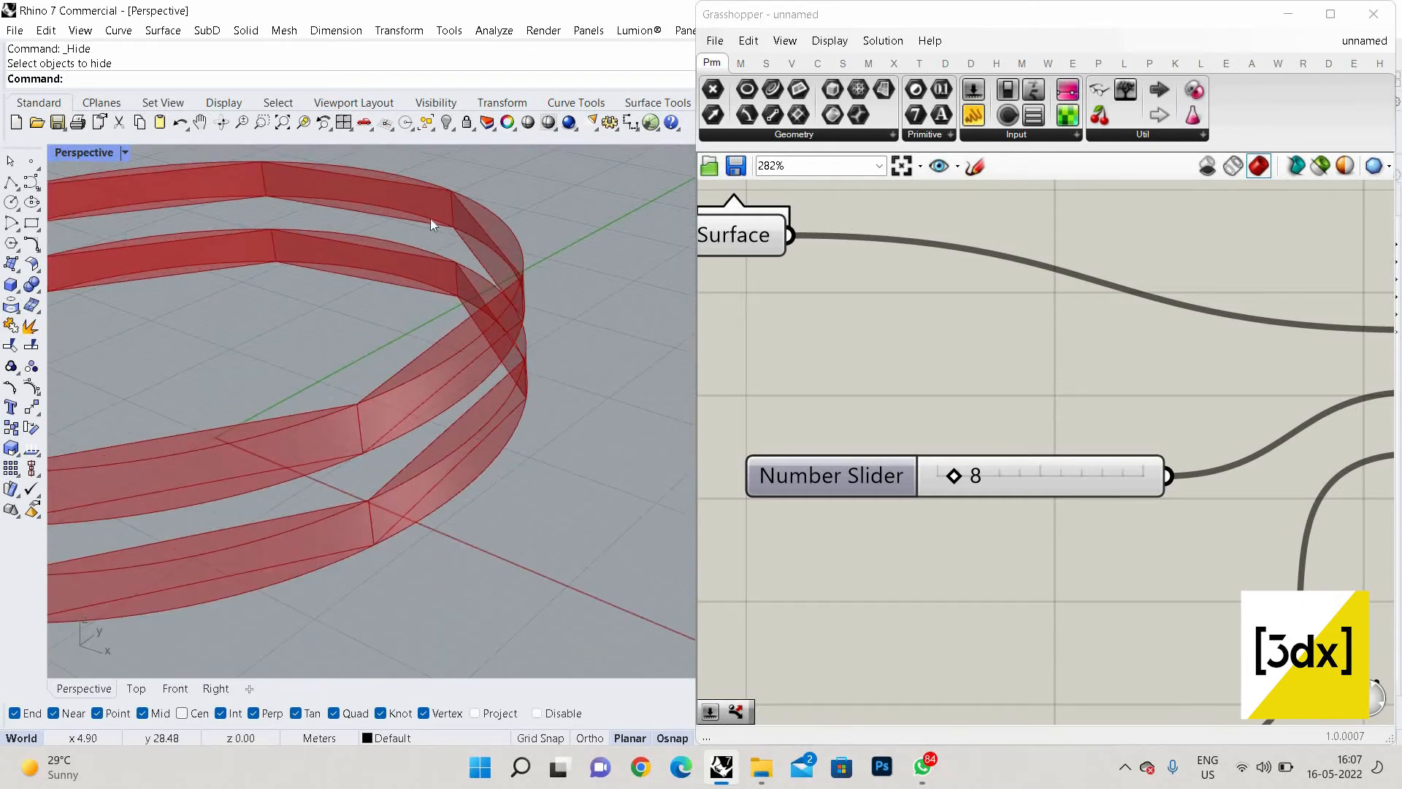
scroll(515, 287, down, 5)
scroll(515, 287, up, 5)
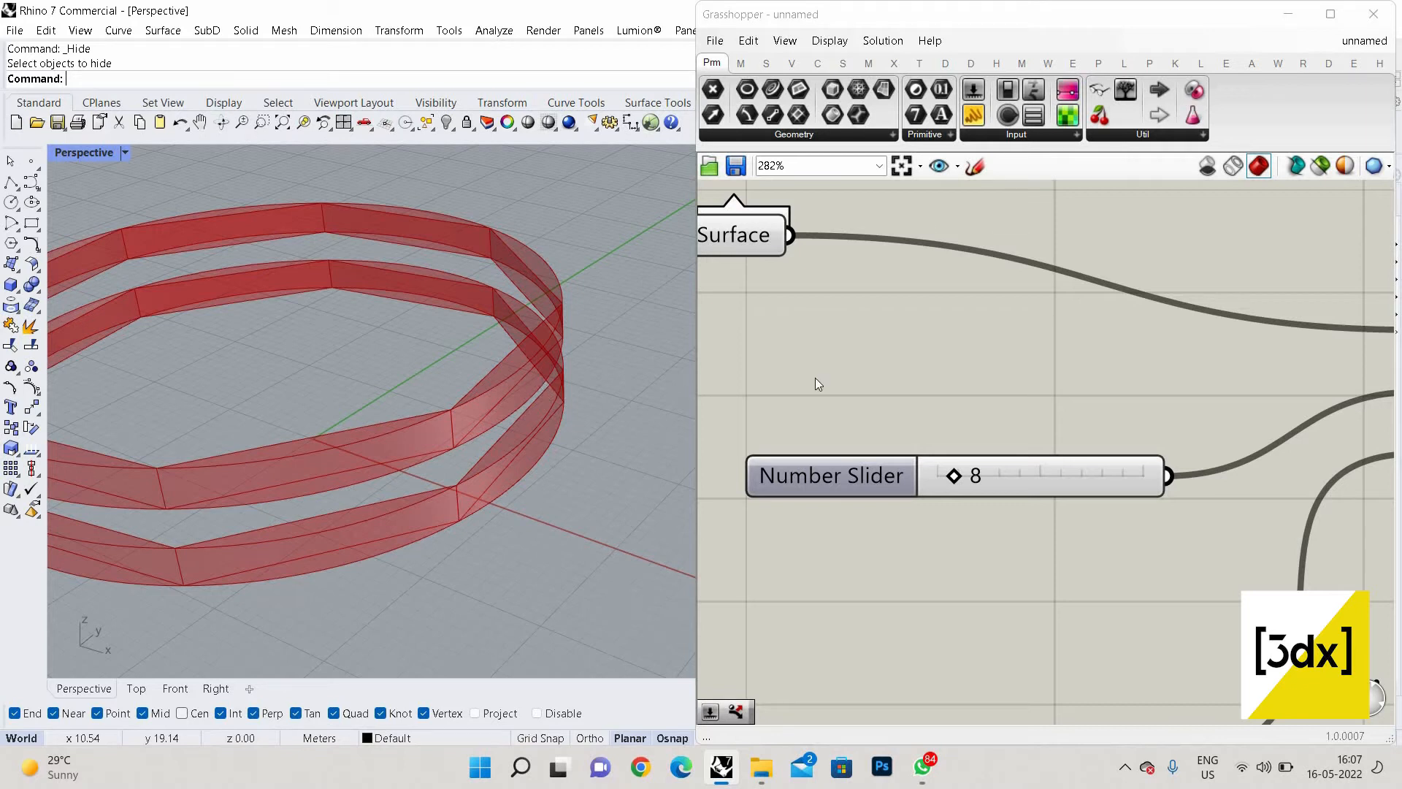
Set the U Divisions slider back to 100 and view the panelled rings
scroll(920, 366, down, 2)
scroll(1066, 363, down, 2)
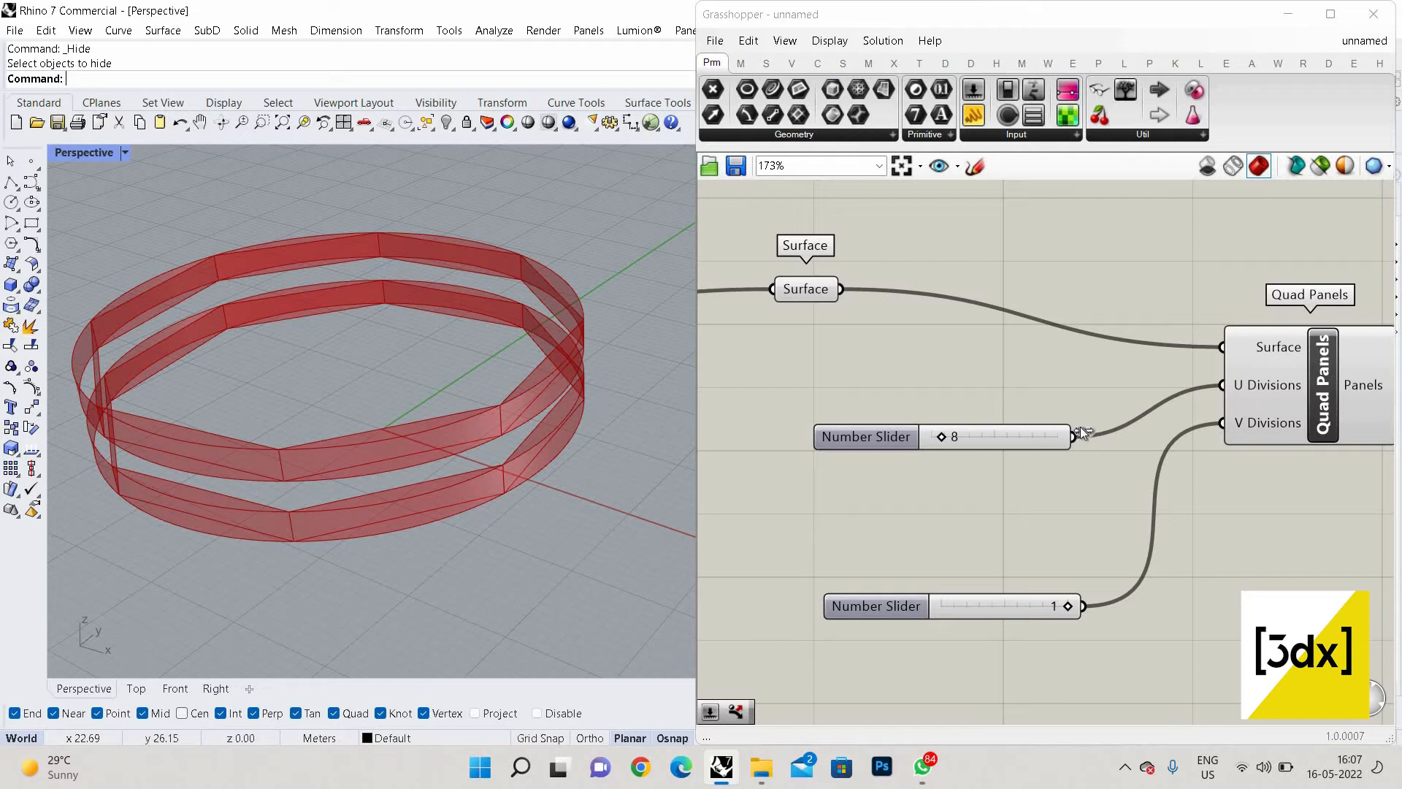
drag(941, 437, 1081, 431)
scroll(607, 325, up, 5)
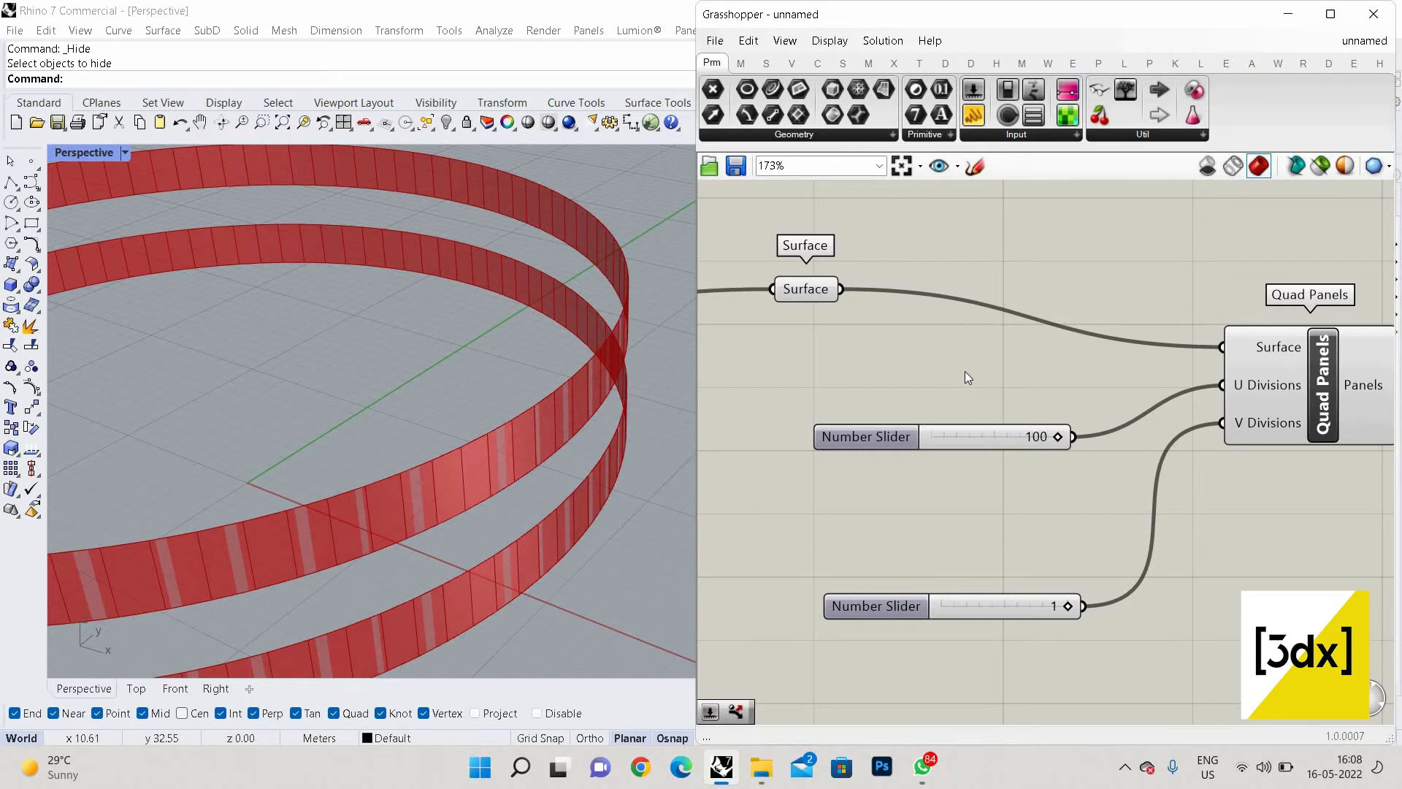
Add a Range component below Quad Panels and connect the U Divisions slider to its Steps input
scroll(1002, 343, down, 4)
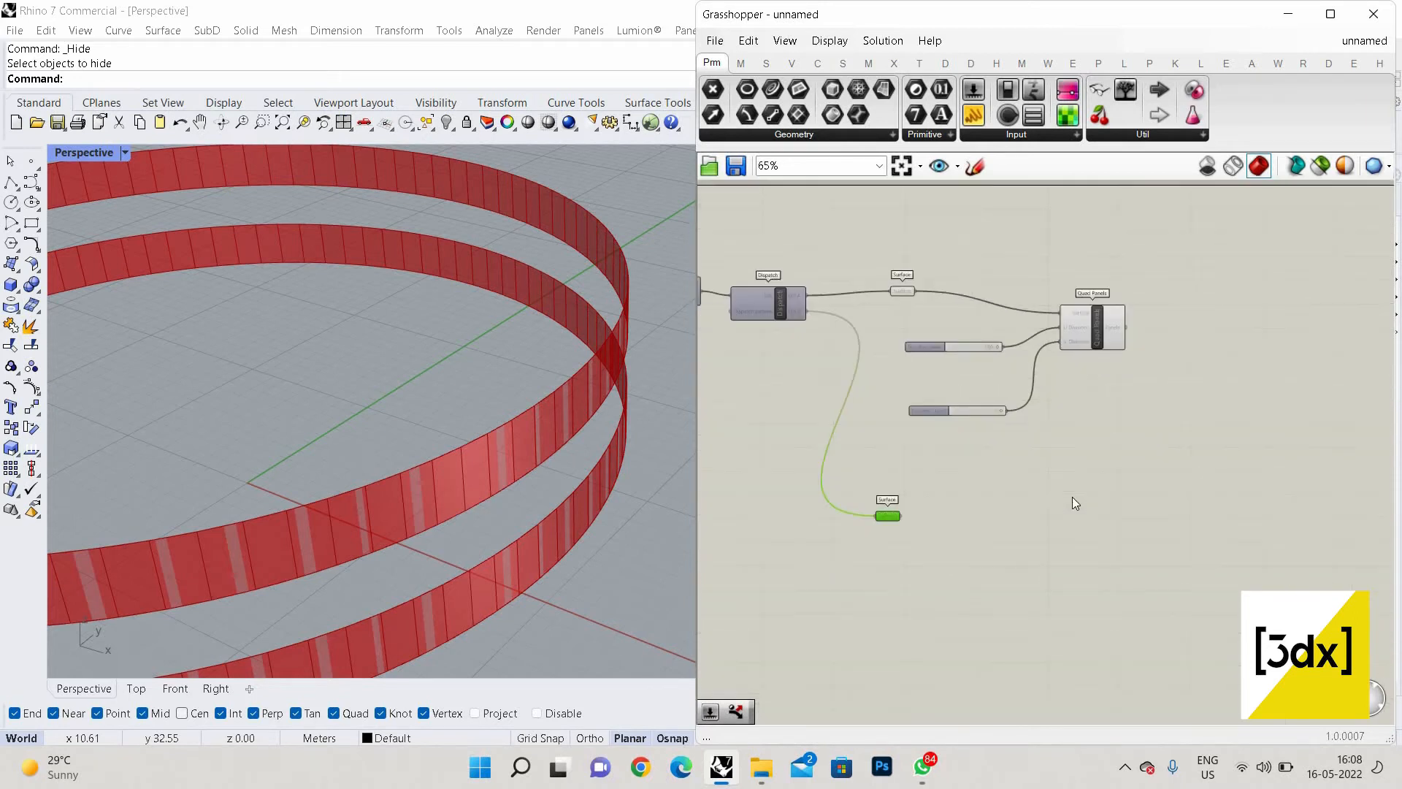
scroll(1094, 436, up, 3)
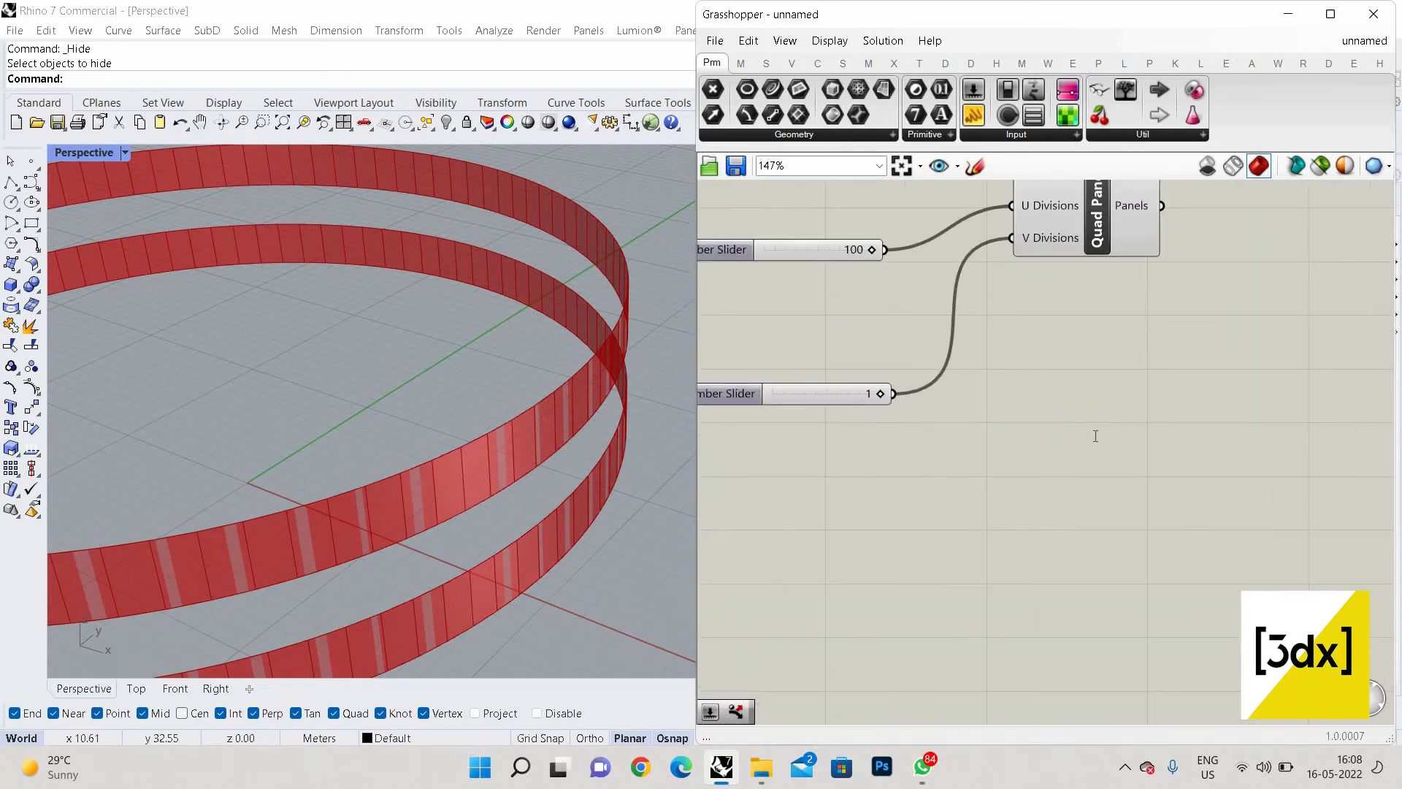
double_click(1095, 436)
text(range)
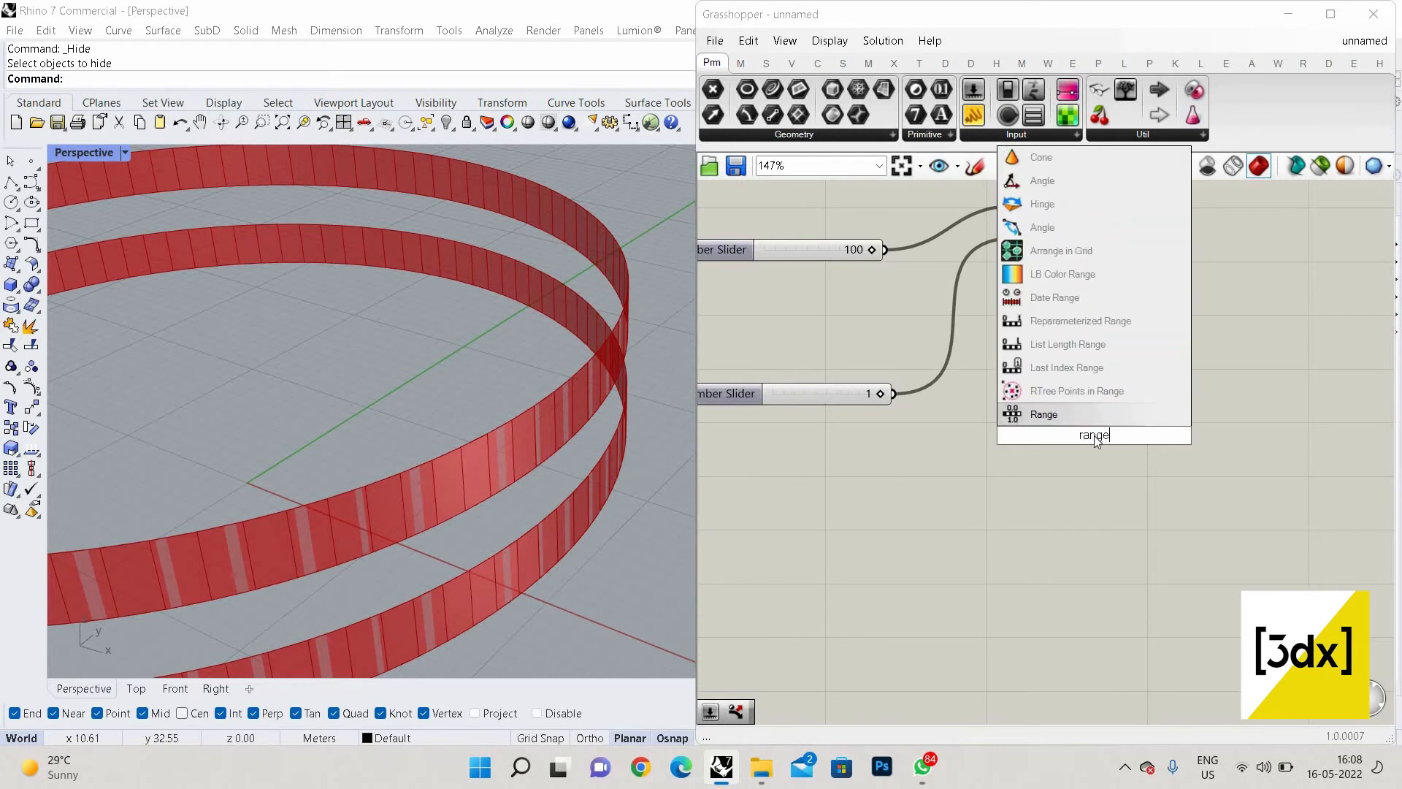
key(Return)
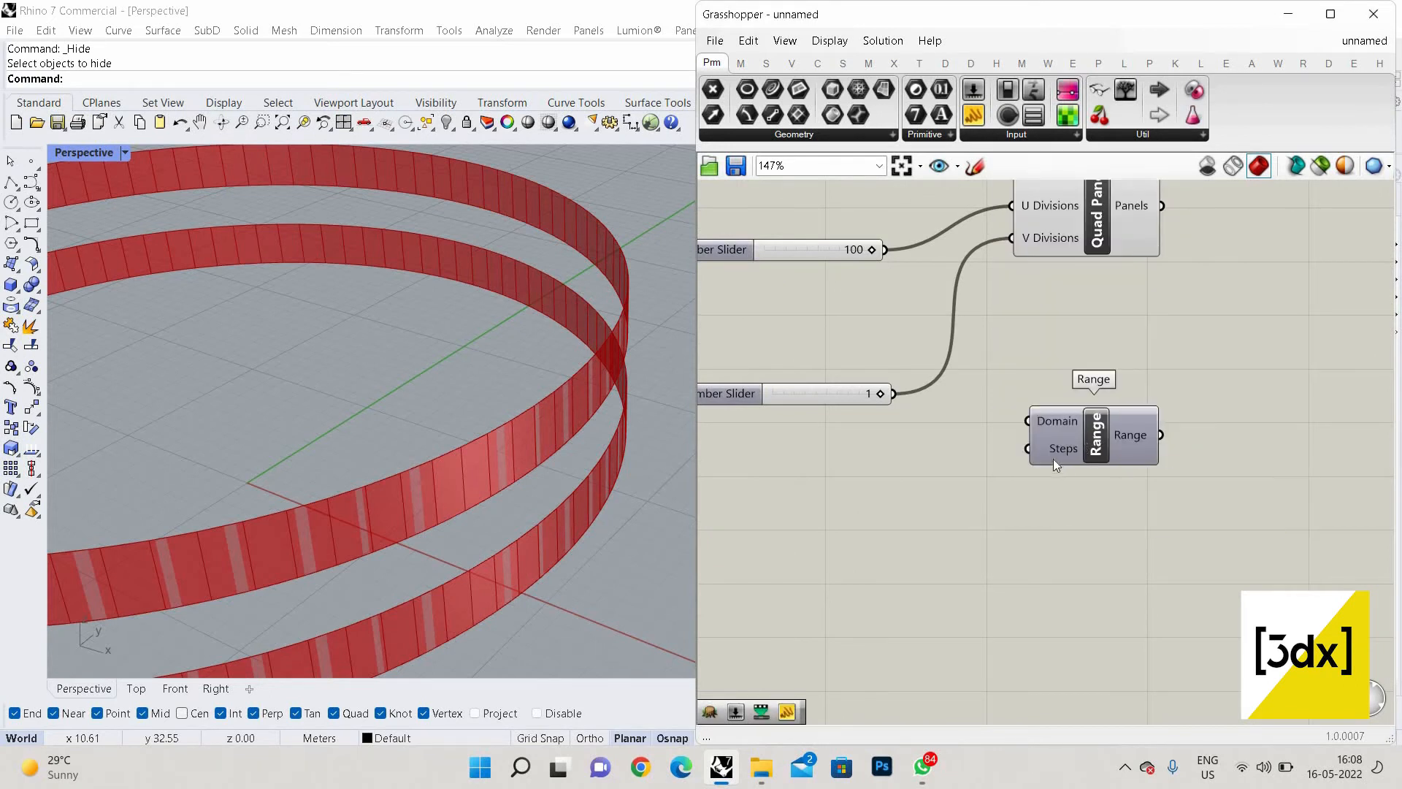
scroll(1054, 458, up, 2)
right_click(1035, 441)
click(925, 284)
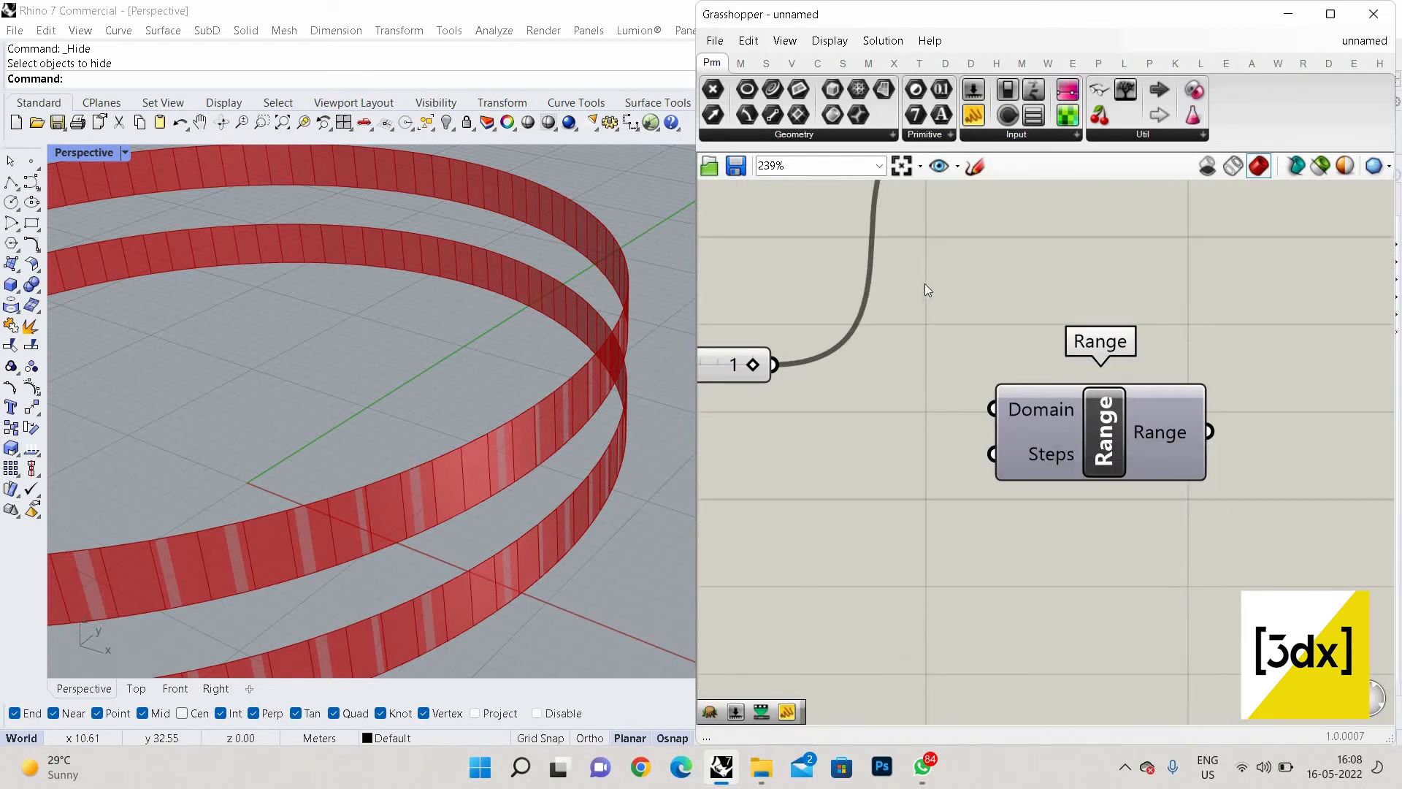
scroll(925, 283, down, 2)
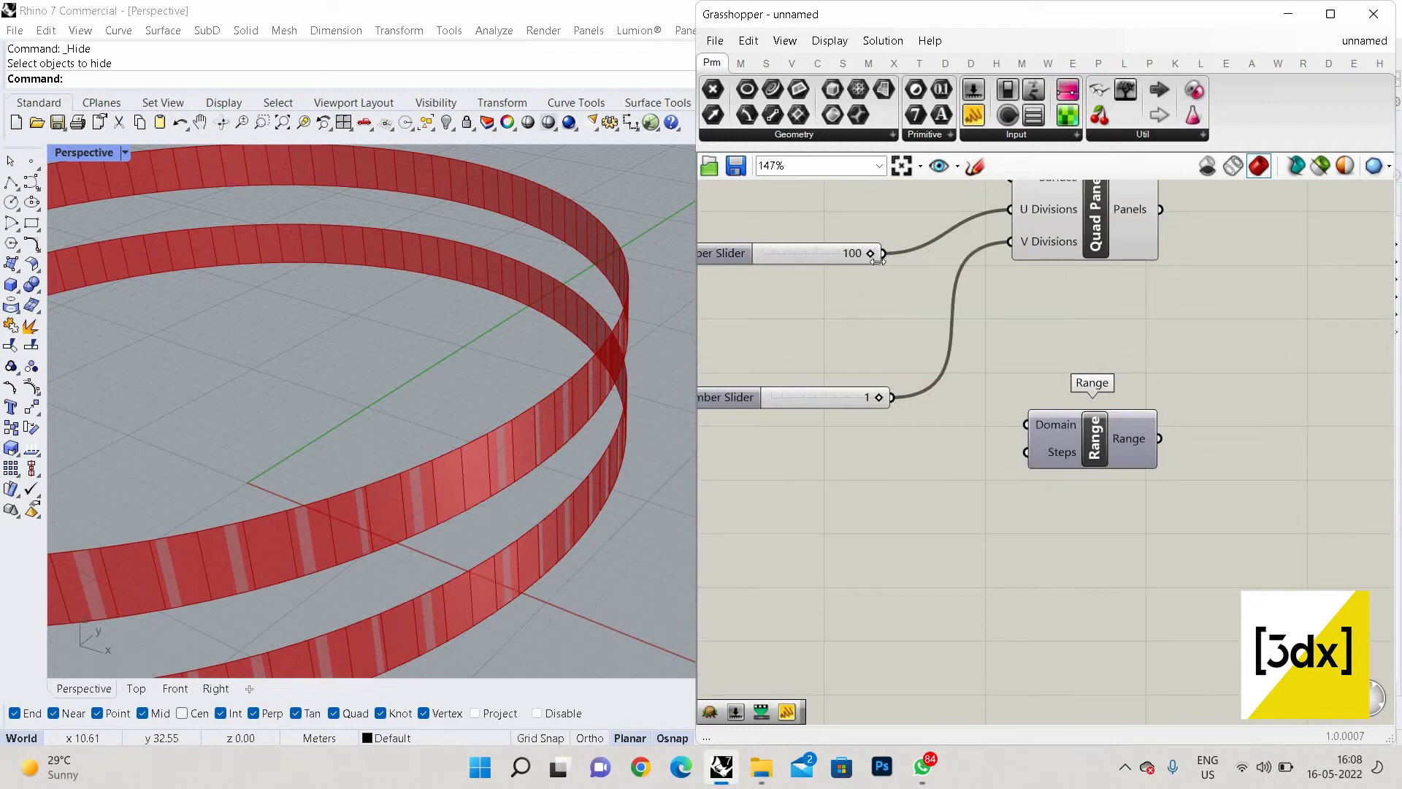
drag(1026, 452, 883, 253)
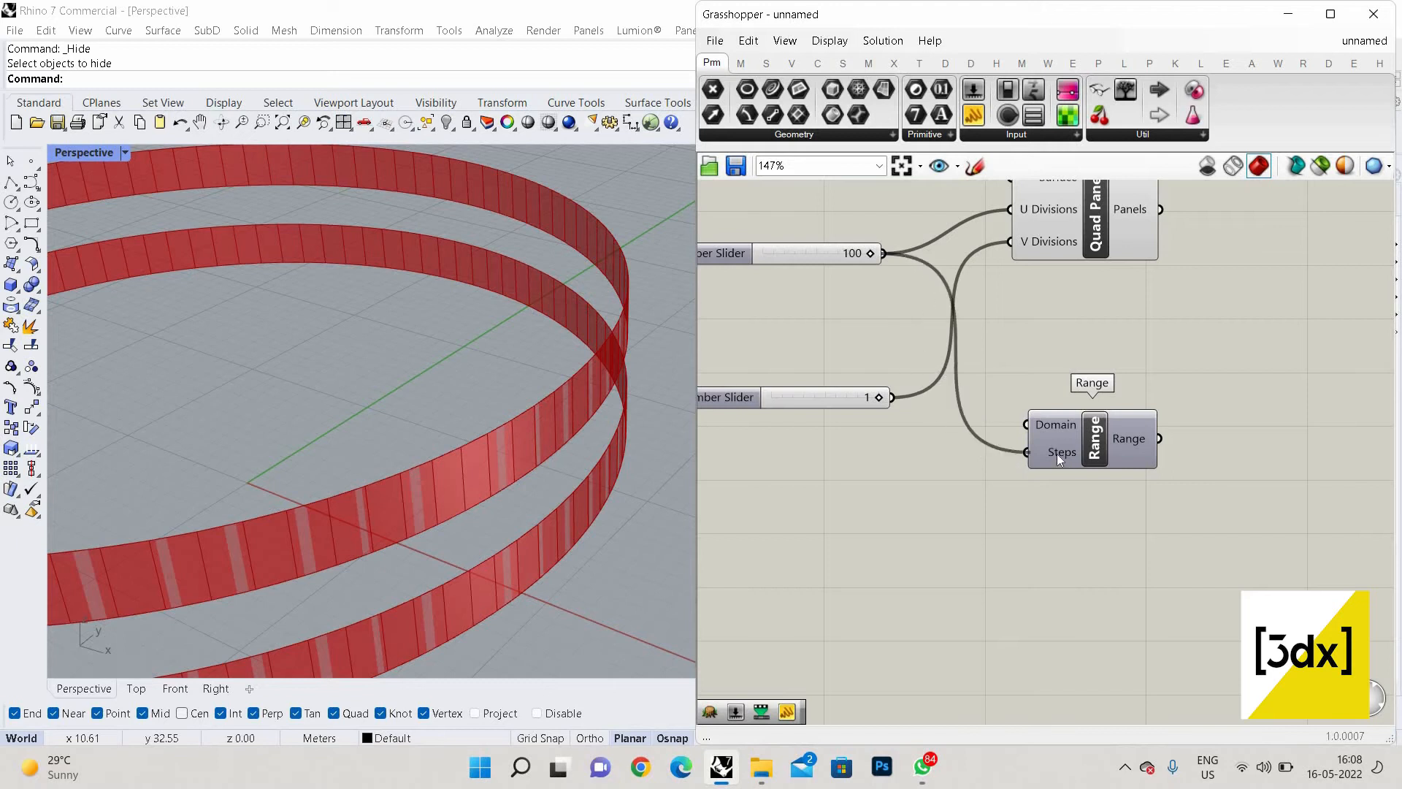
scroll(1050, 452, up, 1)
right_click(1050, 453)
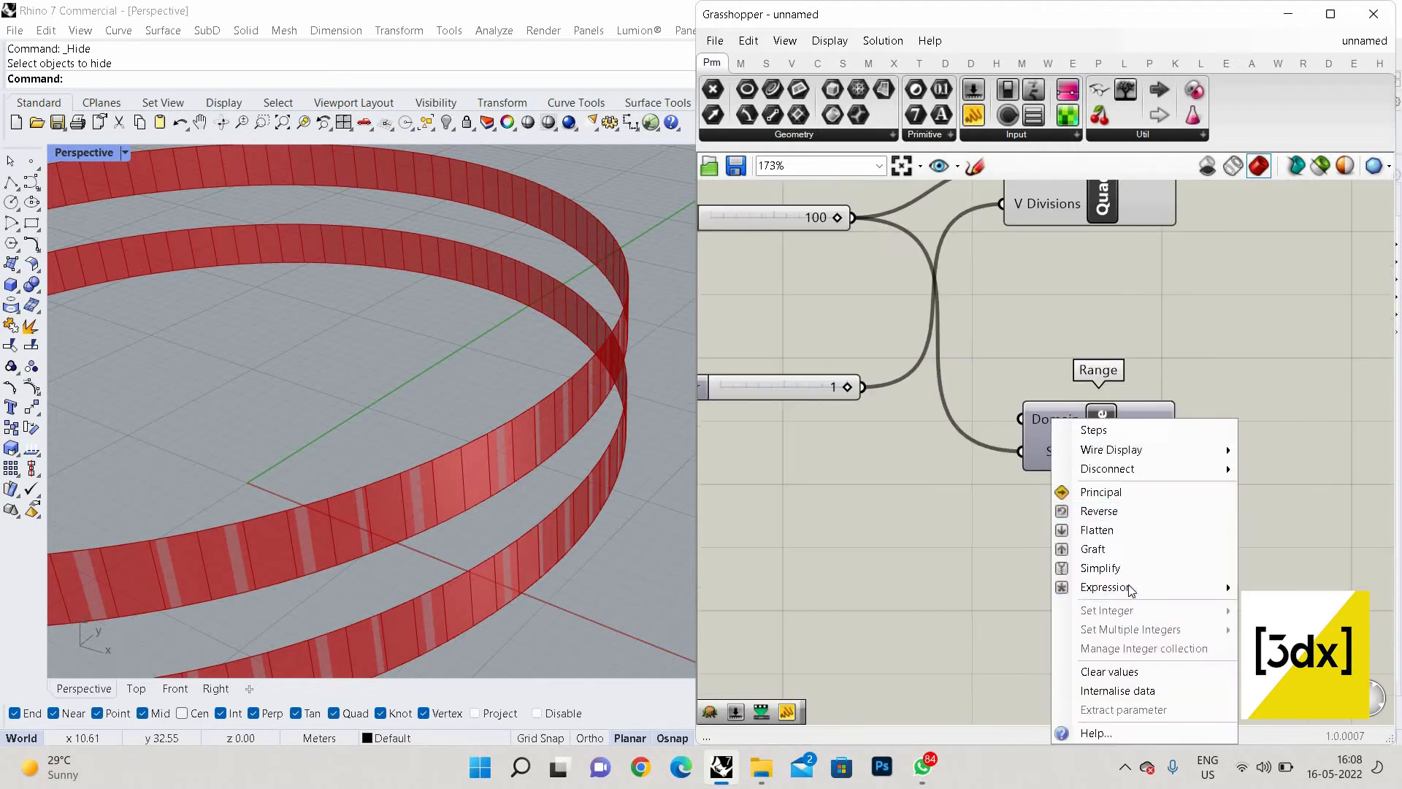
mouse_move(1226, 584)
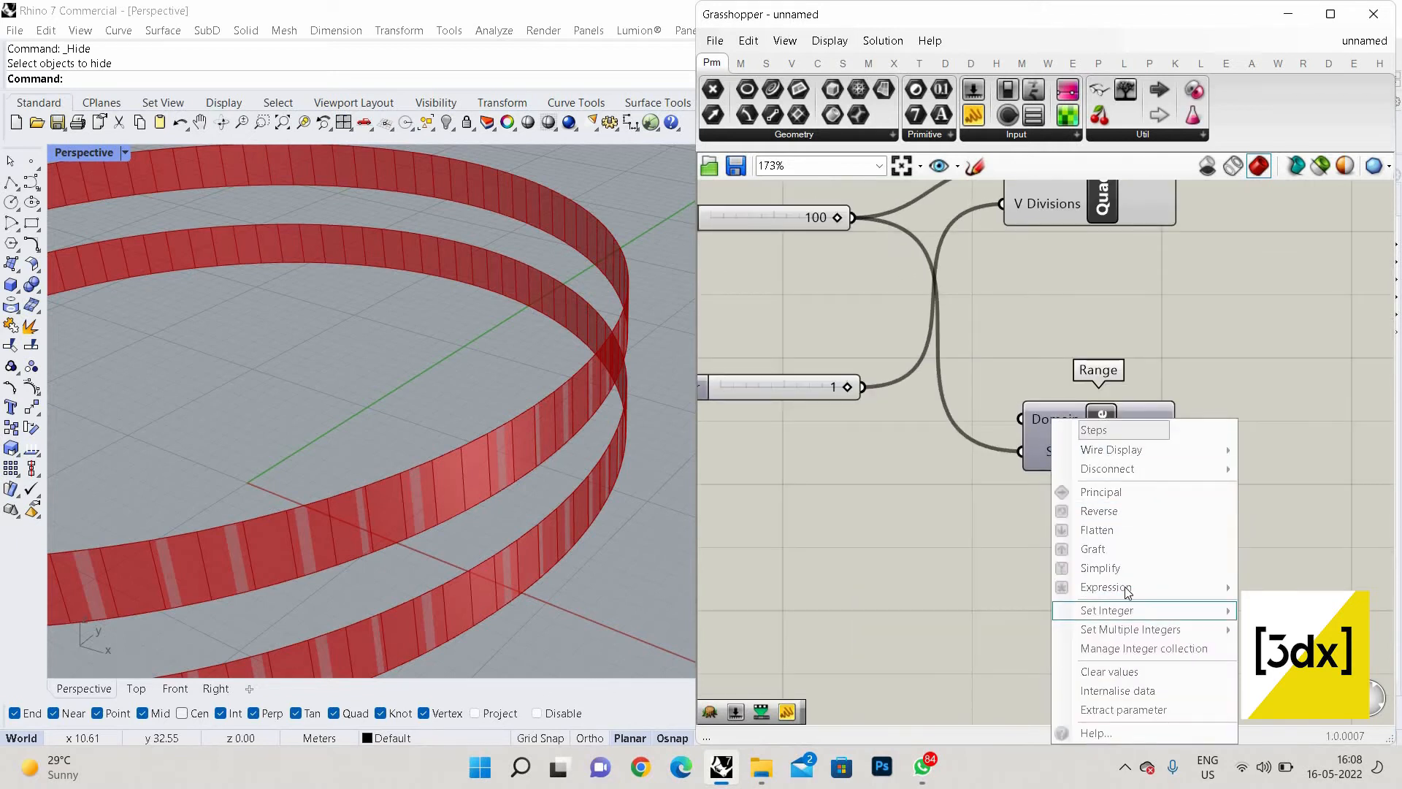
click(1029, 453)
right_click(1076, 452)
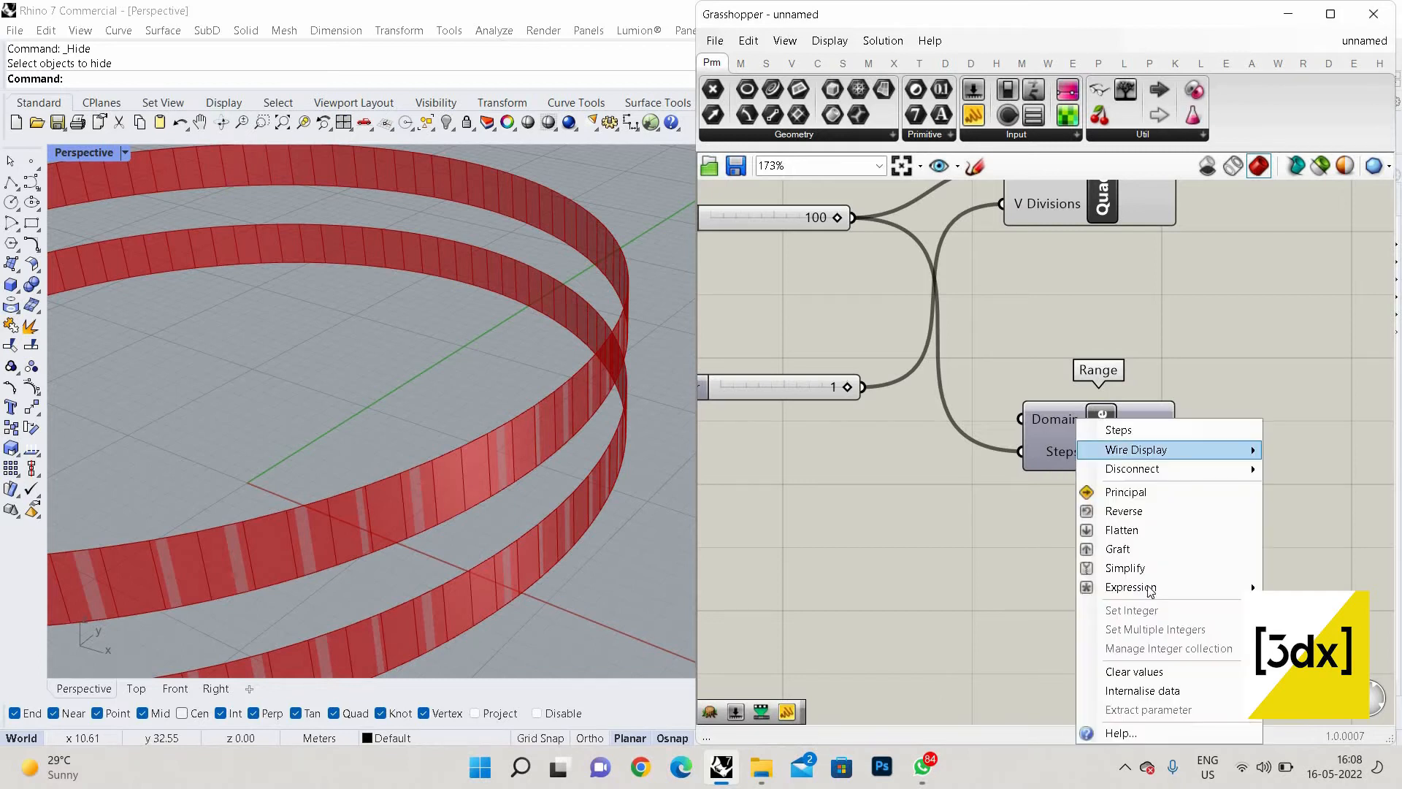
mouse_move(1251, 584)
click(973, 606)
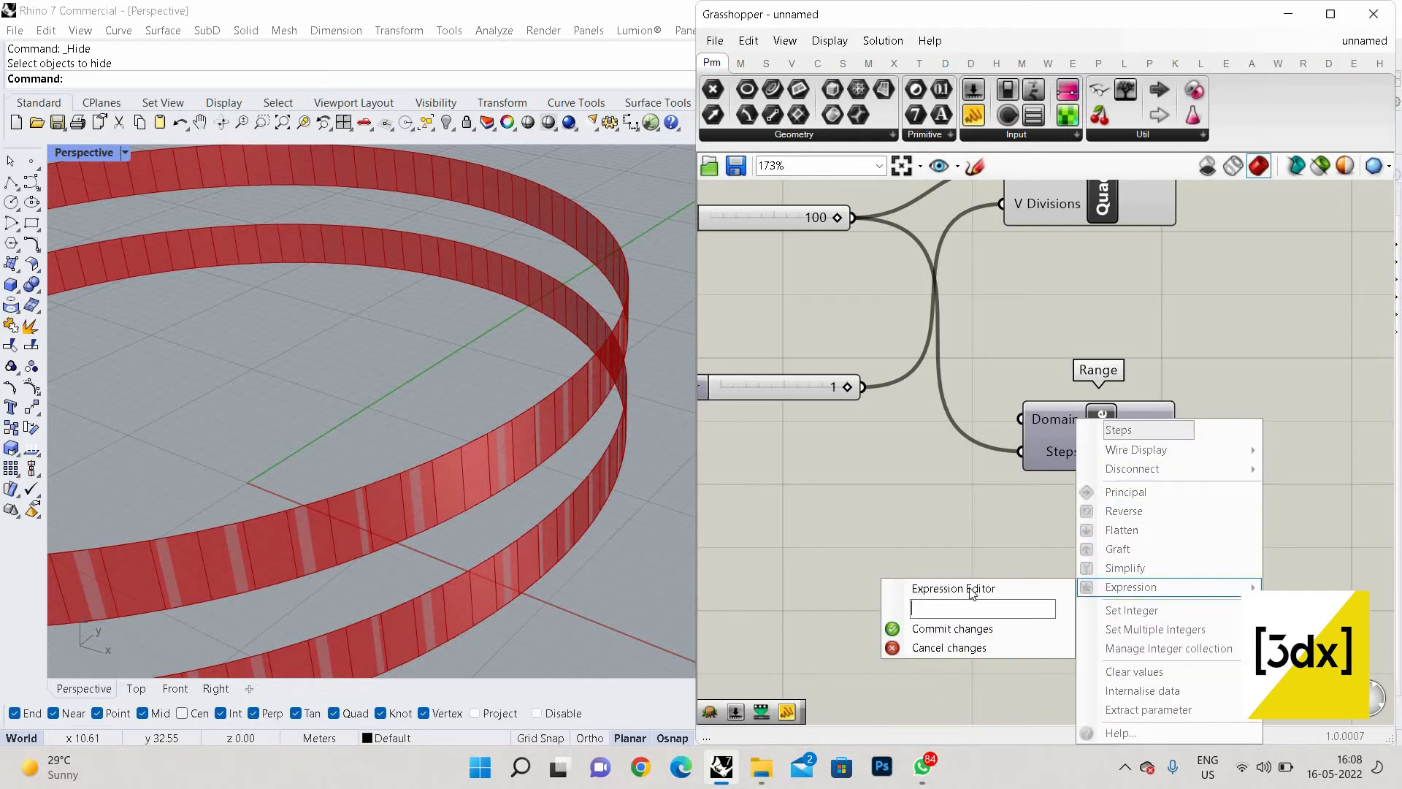
text(x=1)
key(BackSpace)
key(BackSpace)
text(+1)
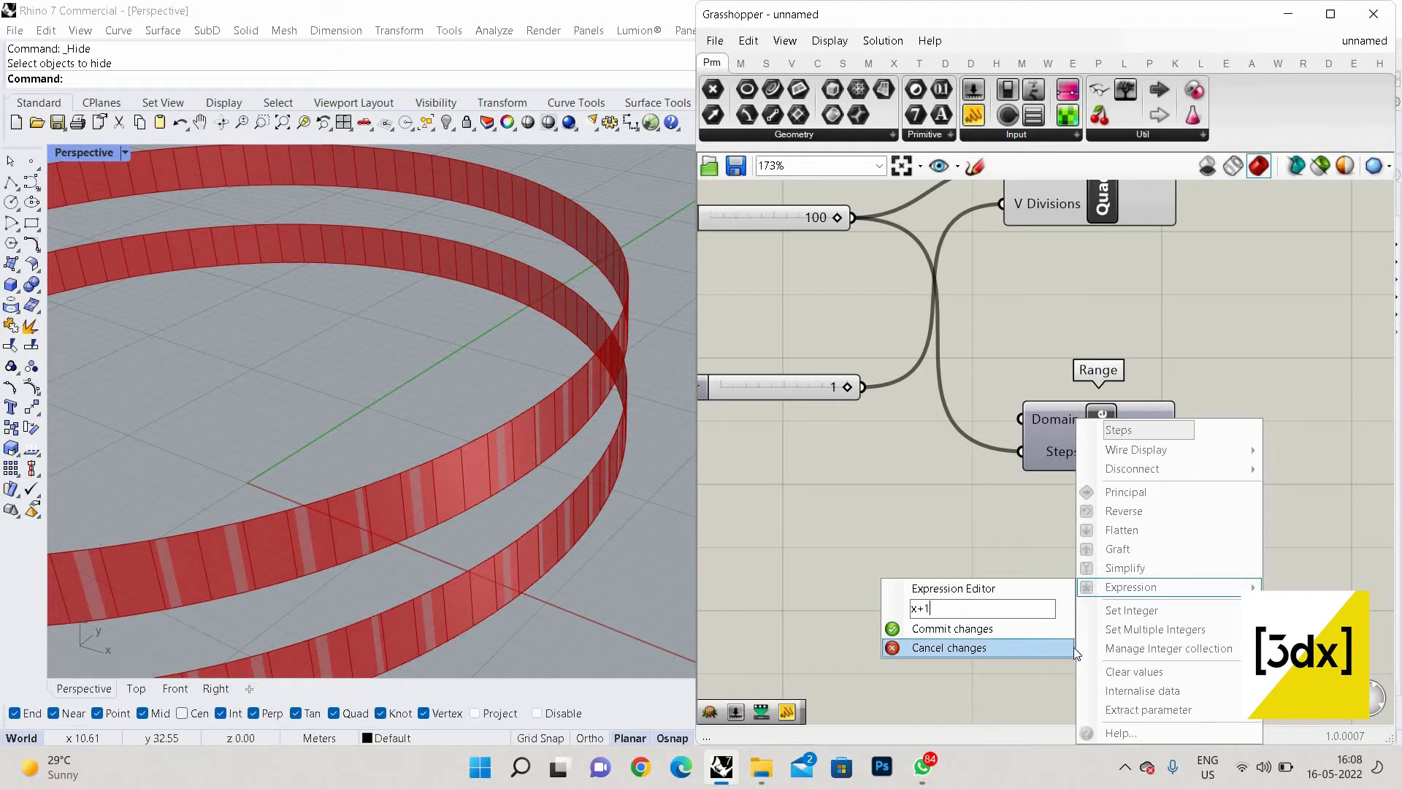
click(1073, 647)
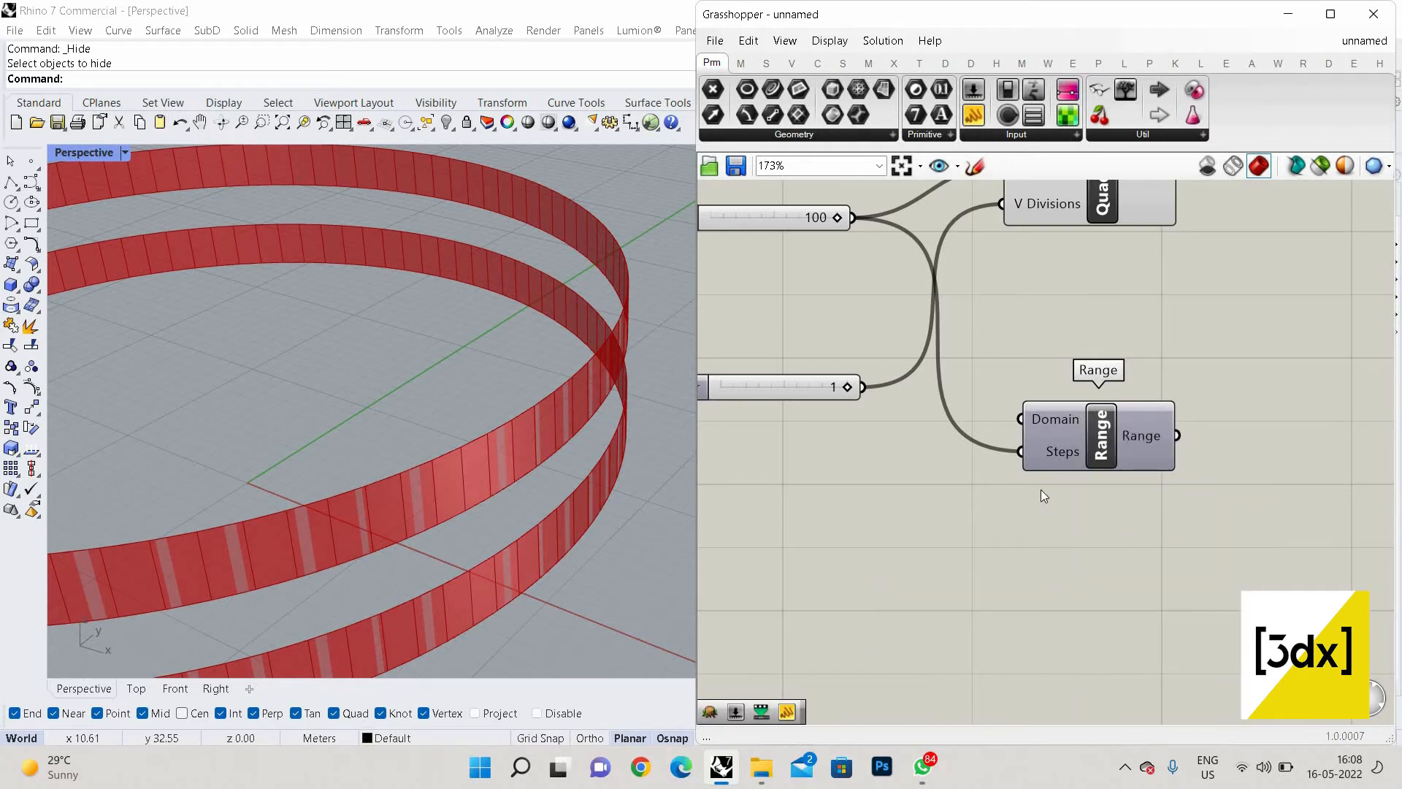
Apply the expression x+1 to the Range component's Steps input and move Range slightly farther from the sliders
scroll(1052, 457, up, 3)
right_click(1050, 421)
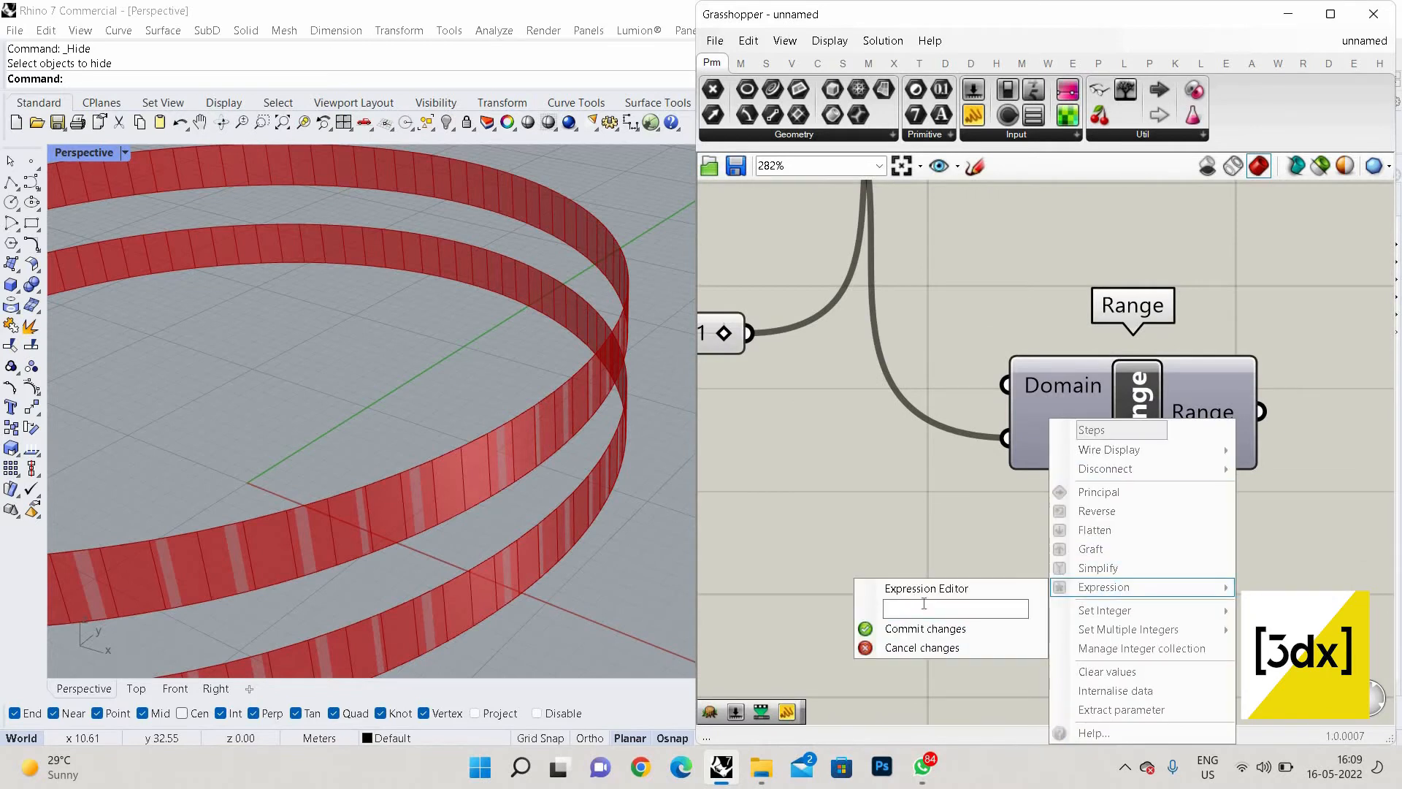
text(x+1)
key(Return)
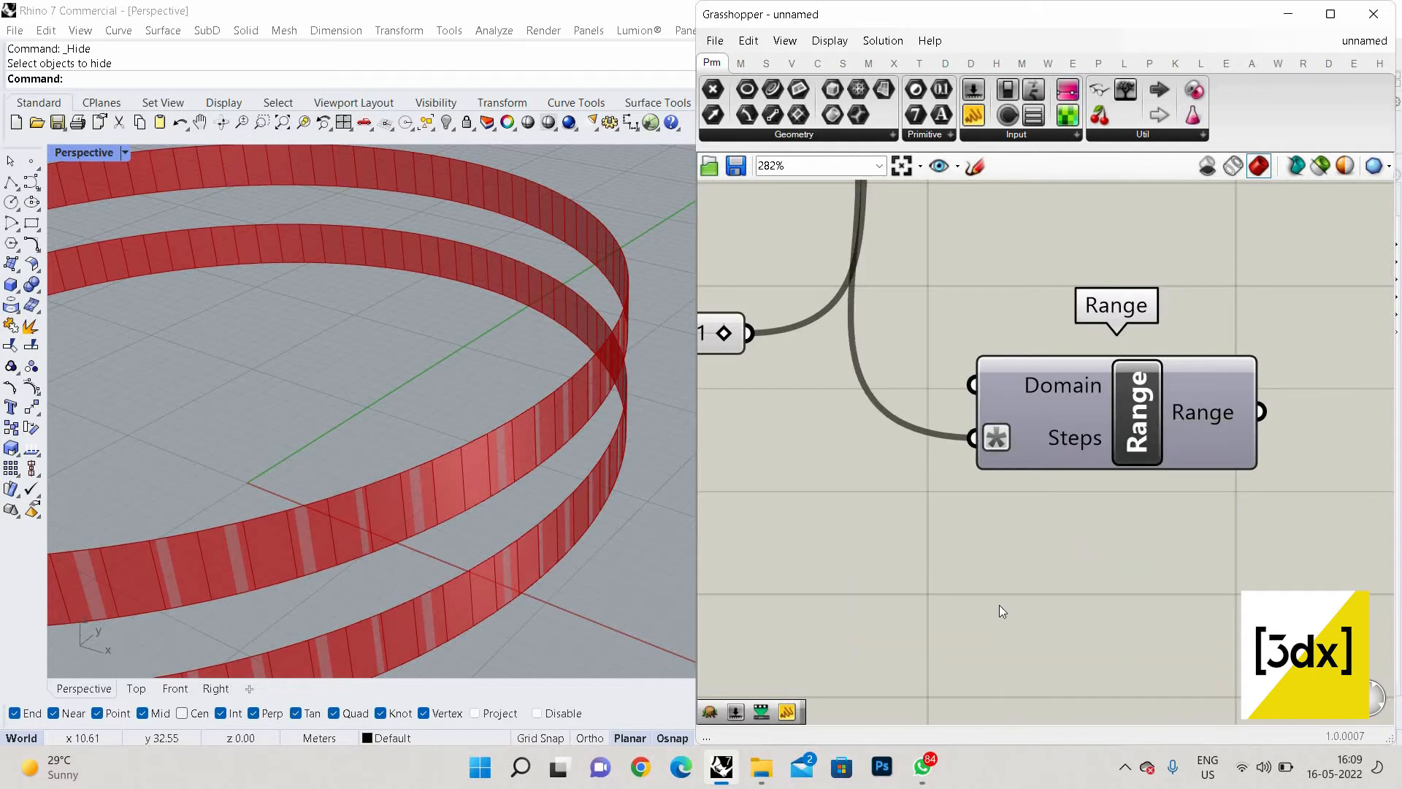
scroll(1037, 613, down, 4)
drag(999, 566, 1093, 566)
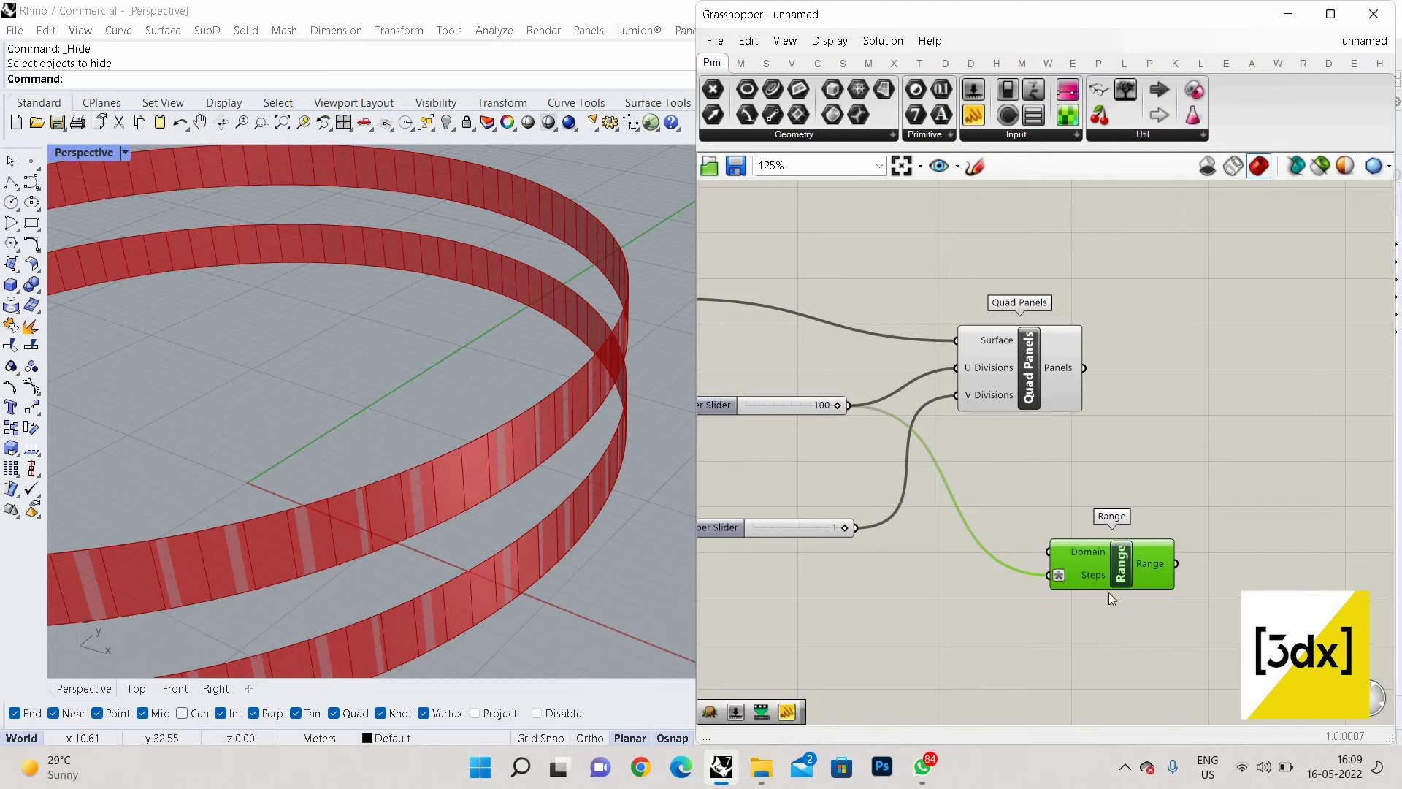
Add a Panel beside the Range component and feed it the Range output
scroll(1091, 583, up, 2)
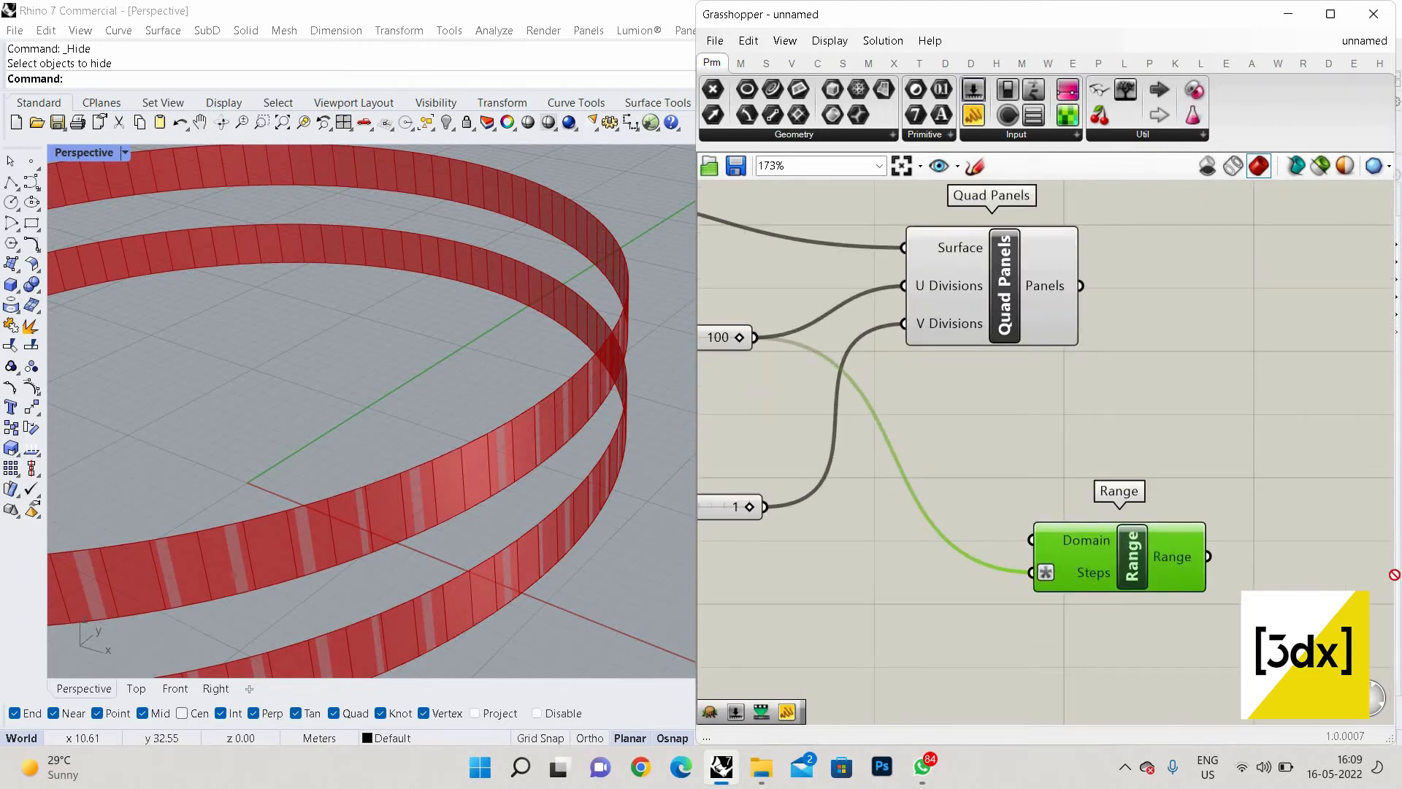
click(1341, 583)
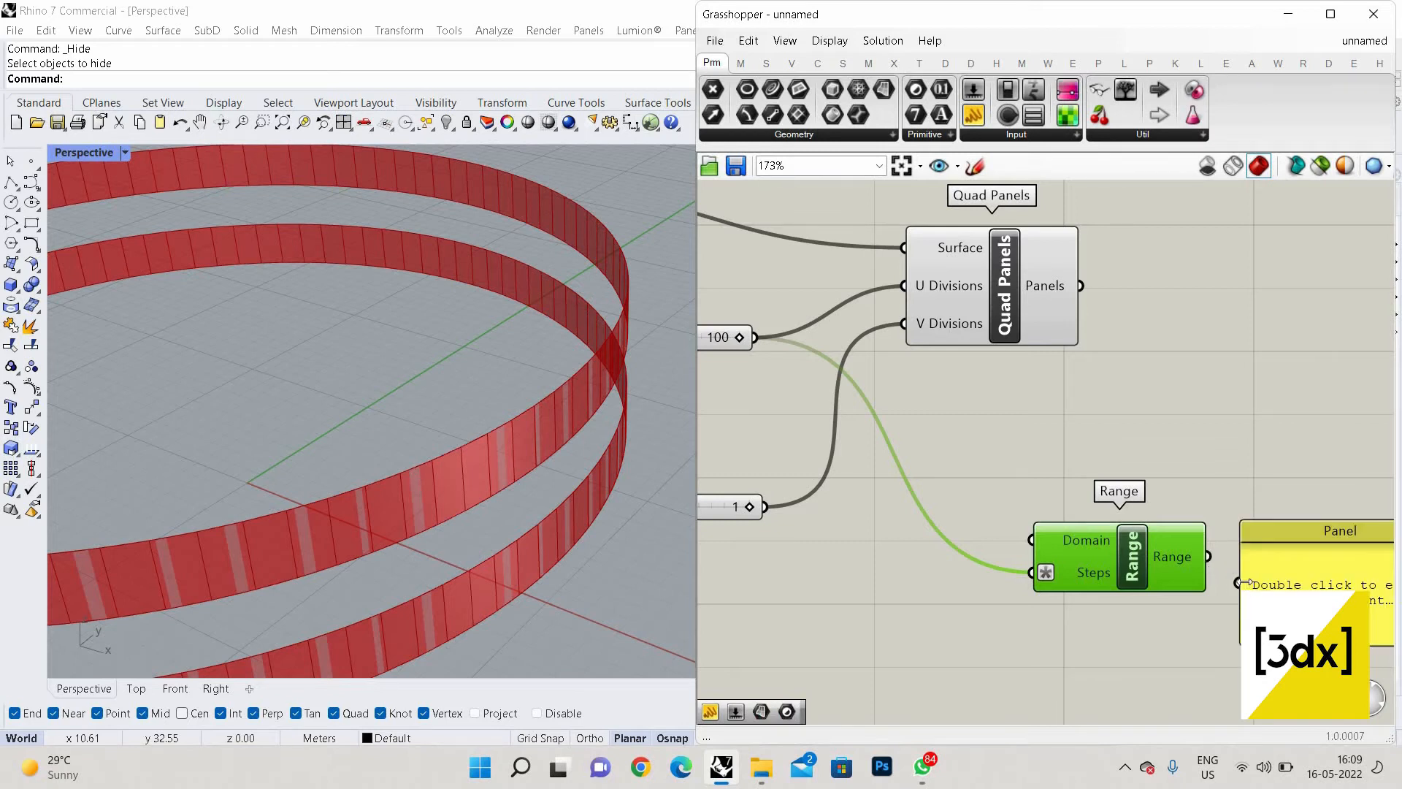
drag(1241, 583, 1208, 556)
Lengthen the Panel to show the complete list and examine the Range values through to the last index
drag(1233, 572, 1212, 634)
scroll(1206, 442, down, 4)
drag(1204, 513, 1217, 673)
scroll(1214, 420, down, 4)
scroll(1240, 528, up, 3)
scroll(1212, 502, down, 2)
scroll(1202, 445, up, 4)
scroll(1146, 607, down, 3)
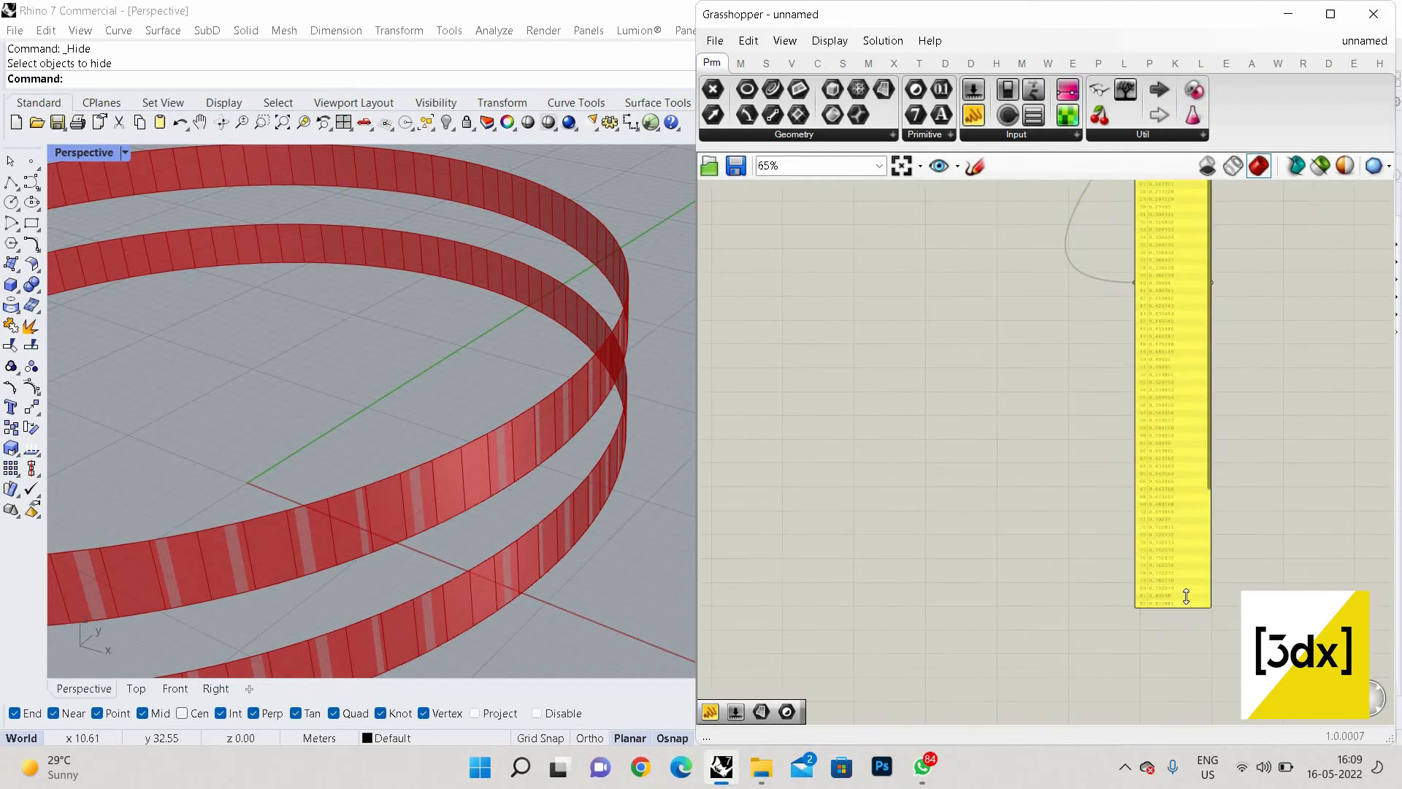
scroll(1187, 594, up, 2)
drag(1187, 595, 1180, 723)
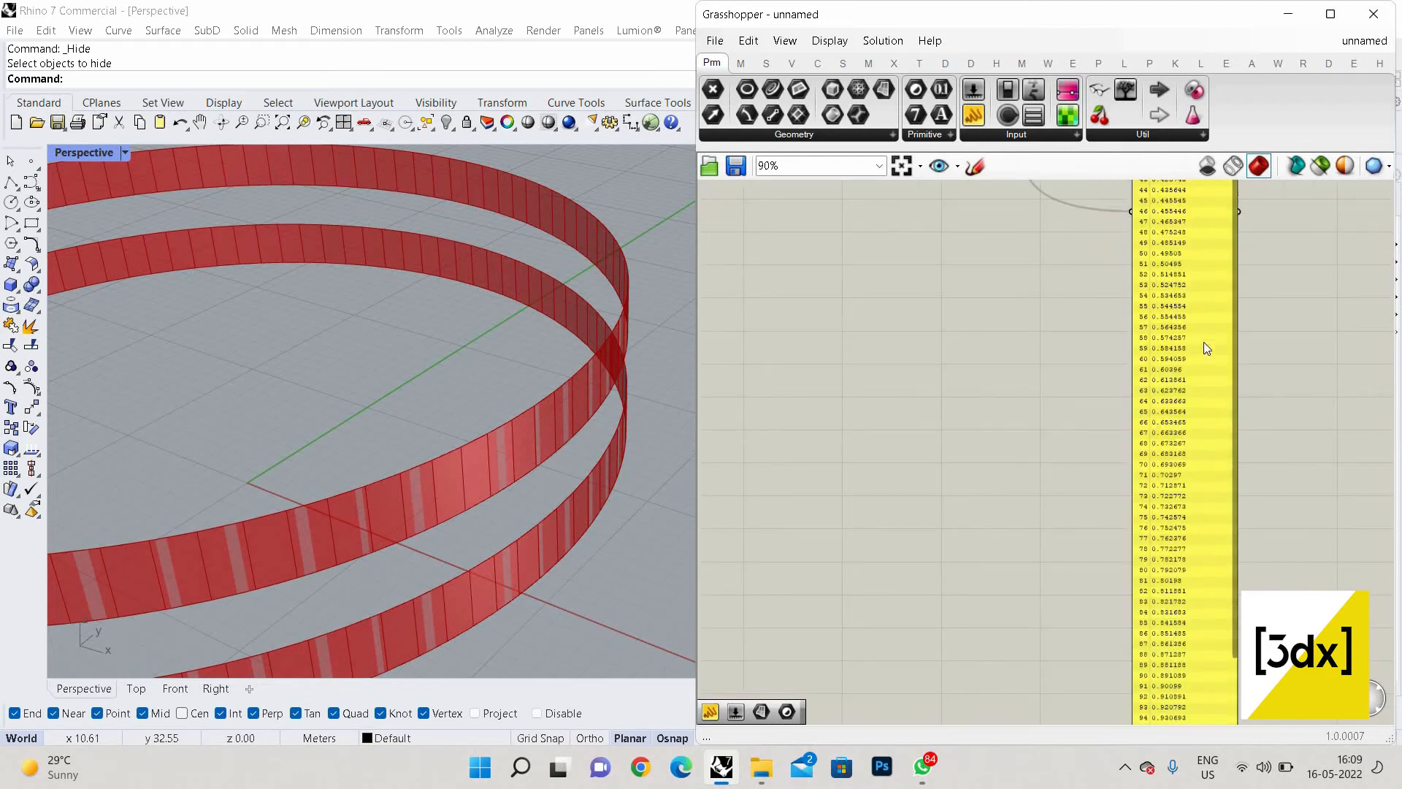
scroll(1204, 342, down, 5)
scroll(1233, 535, up, 6)
scroll(1230, 599, up, 2)
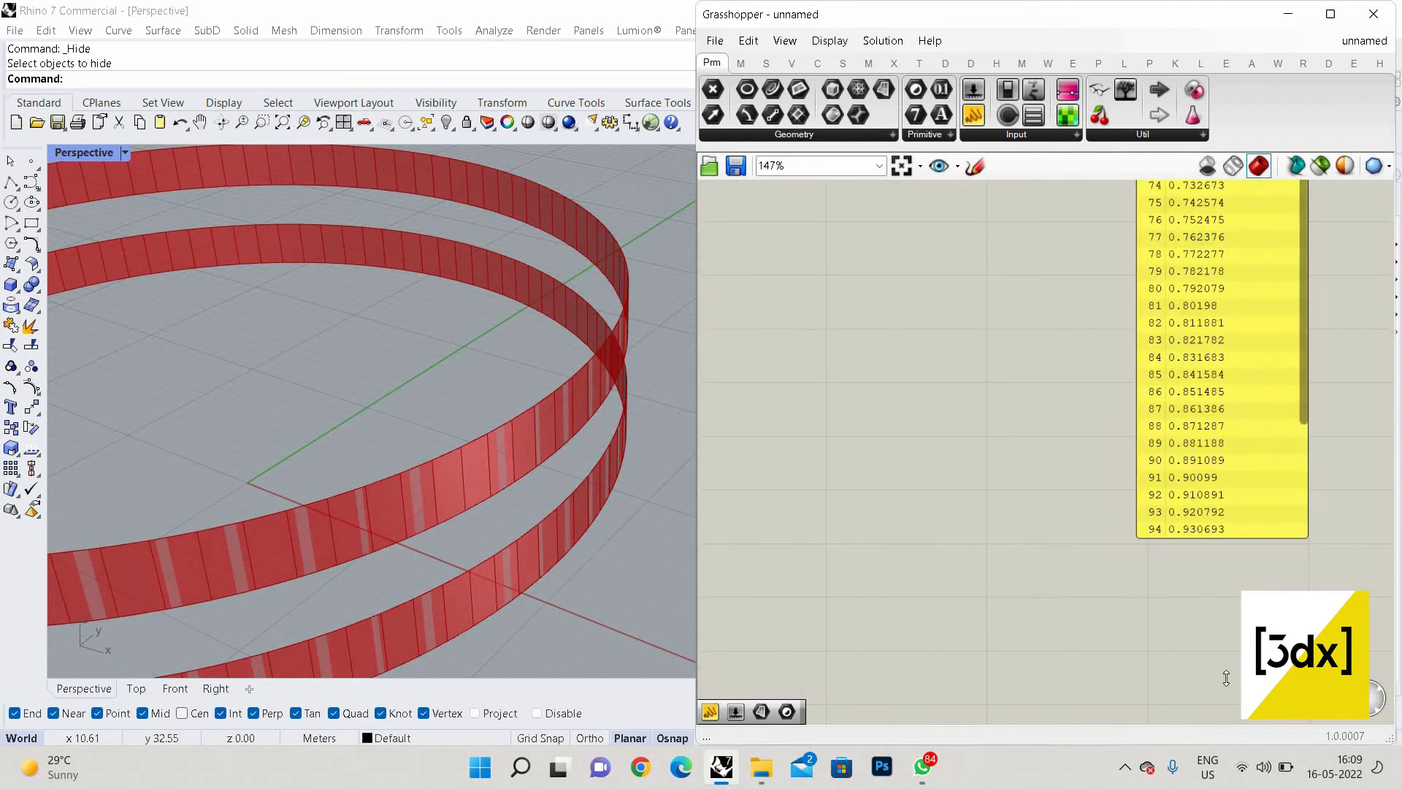
drag(1205, 544, 1203, 673)
scroll(1165, 640, up, 7)
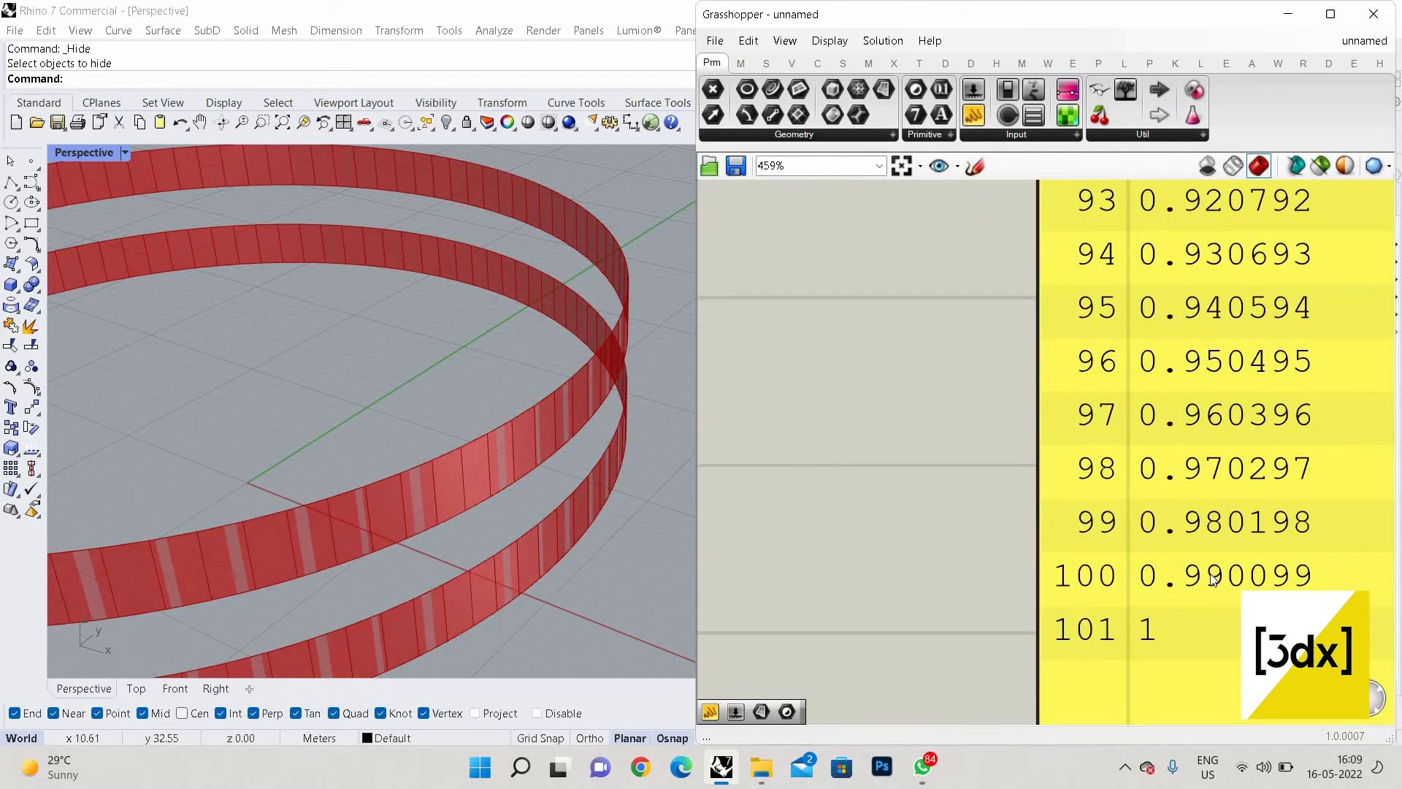
scroll(1216, 618, down, 15)
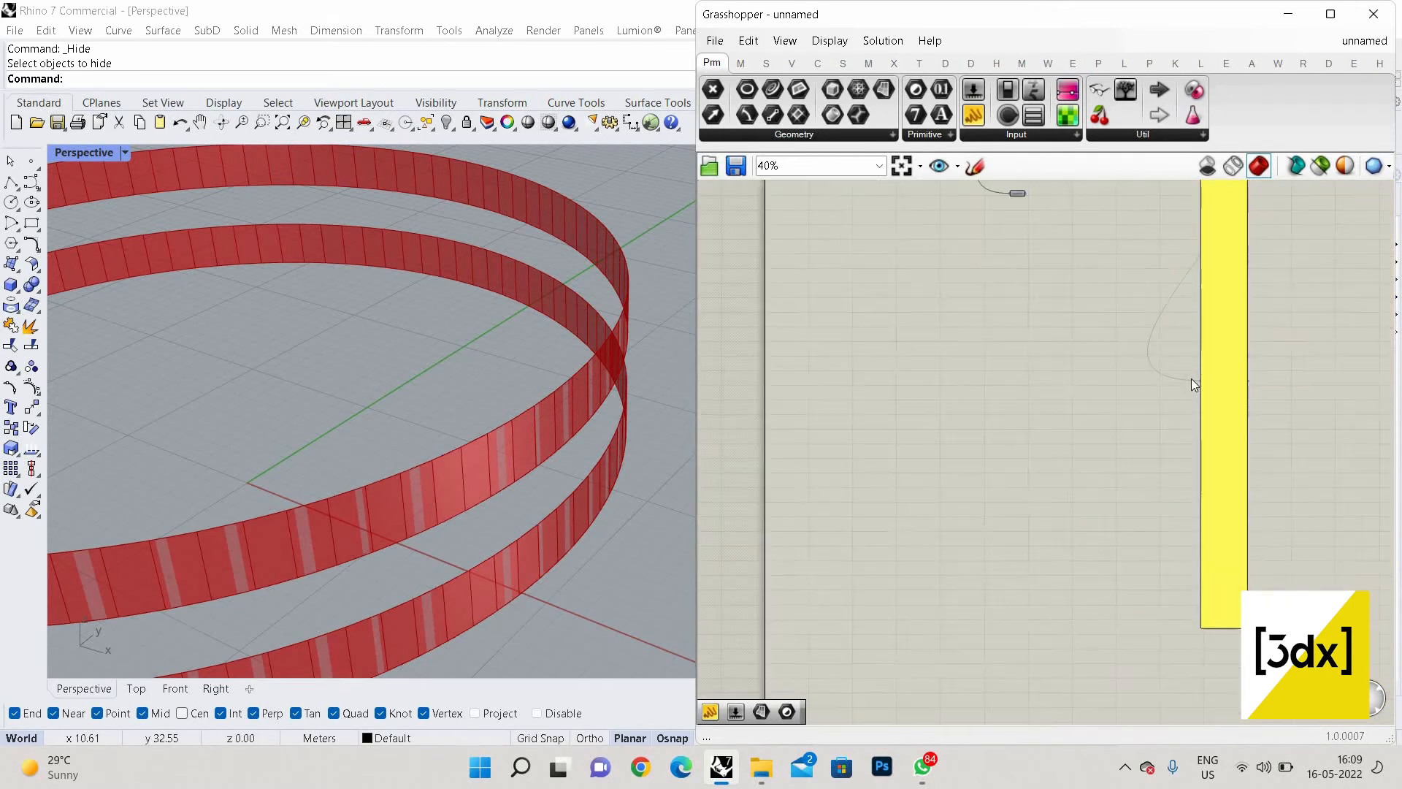
Examine how the two division sliders connect to Quad Panels and to the Range component's Steps input
scroll(1190, 379, up, 12)
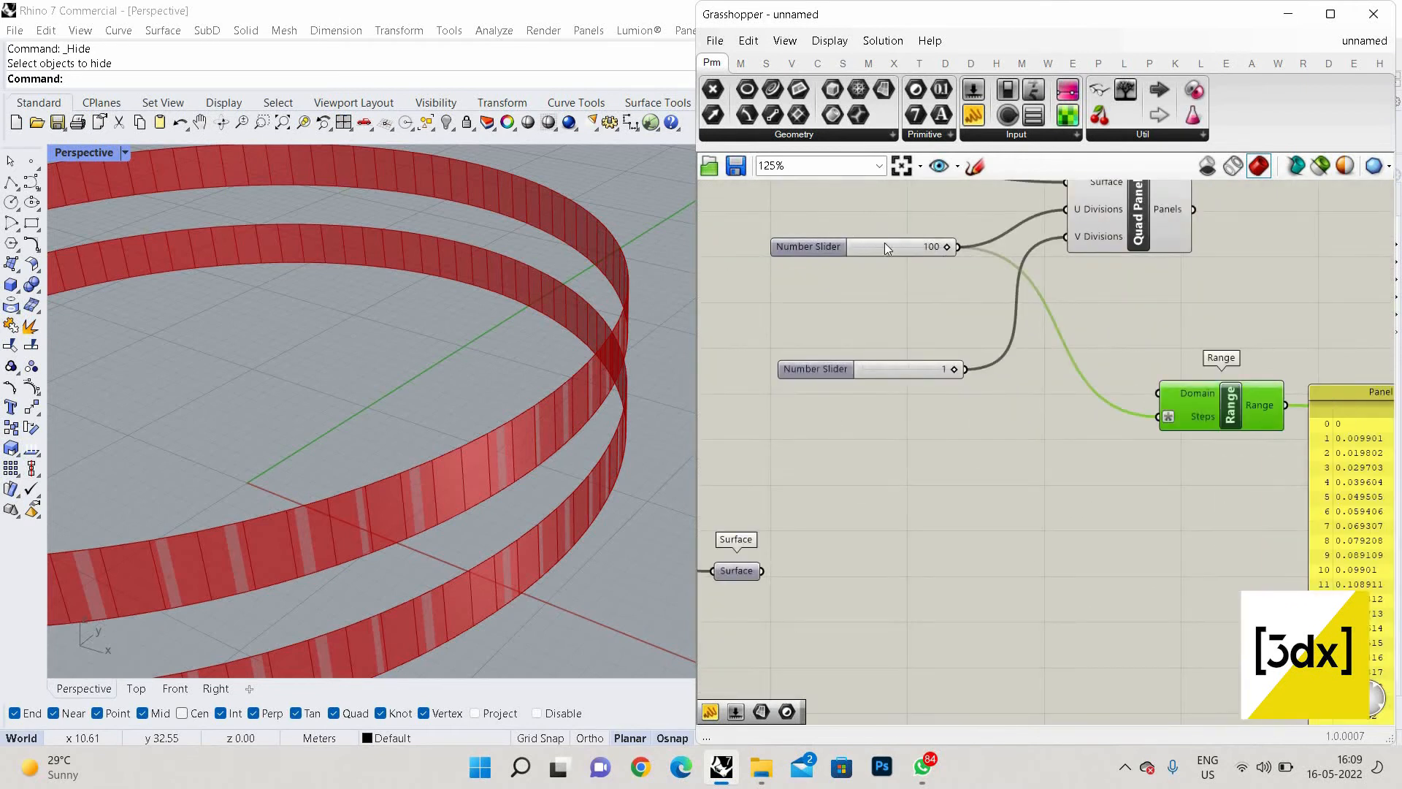
scroll(942, 246, up, 3)
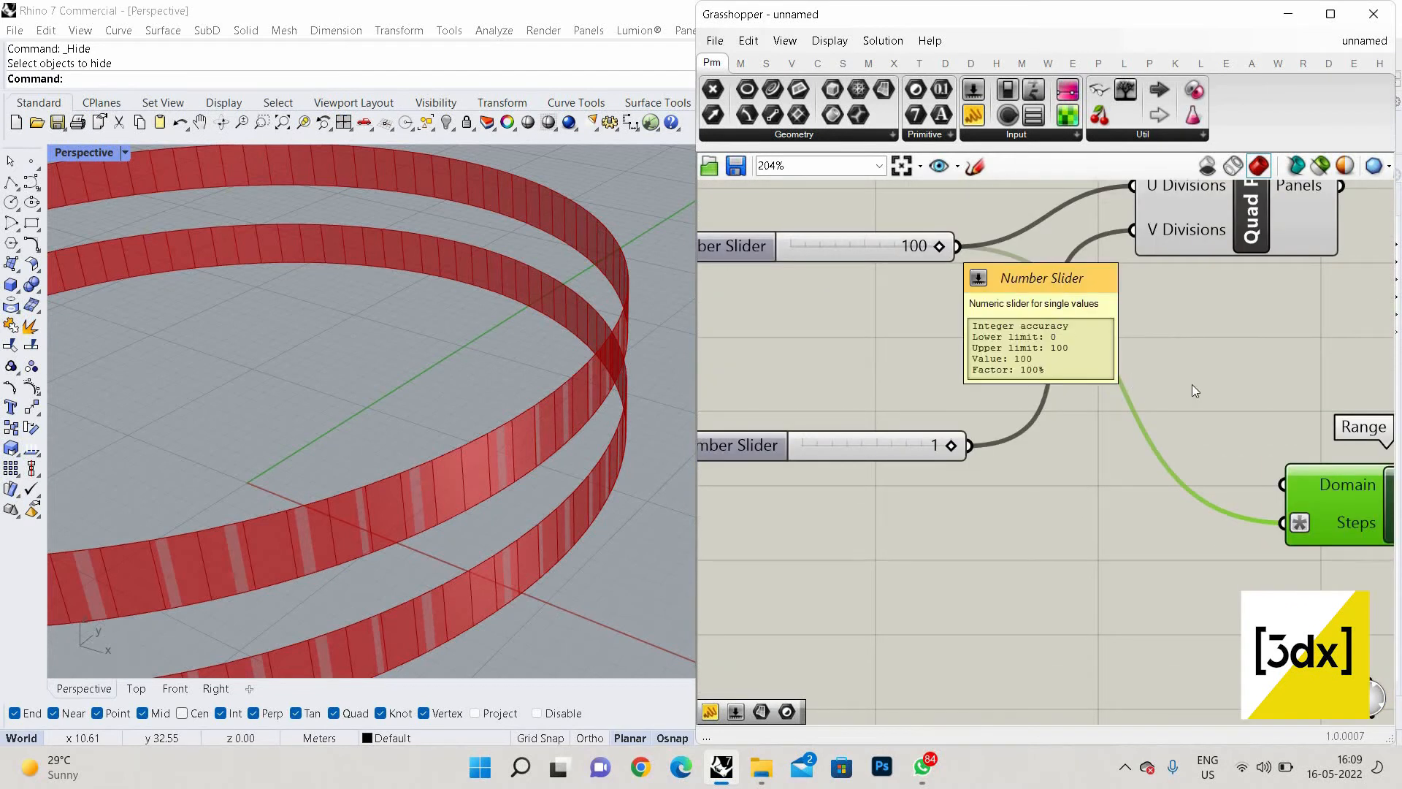
scroll(1074, 310, down, 3)
scroll(1074, 315, down, 1)
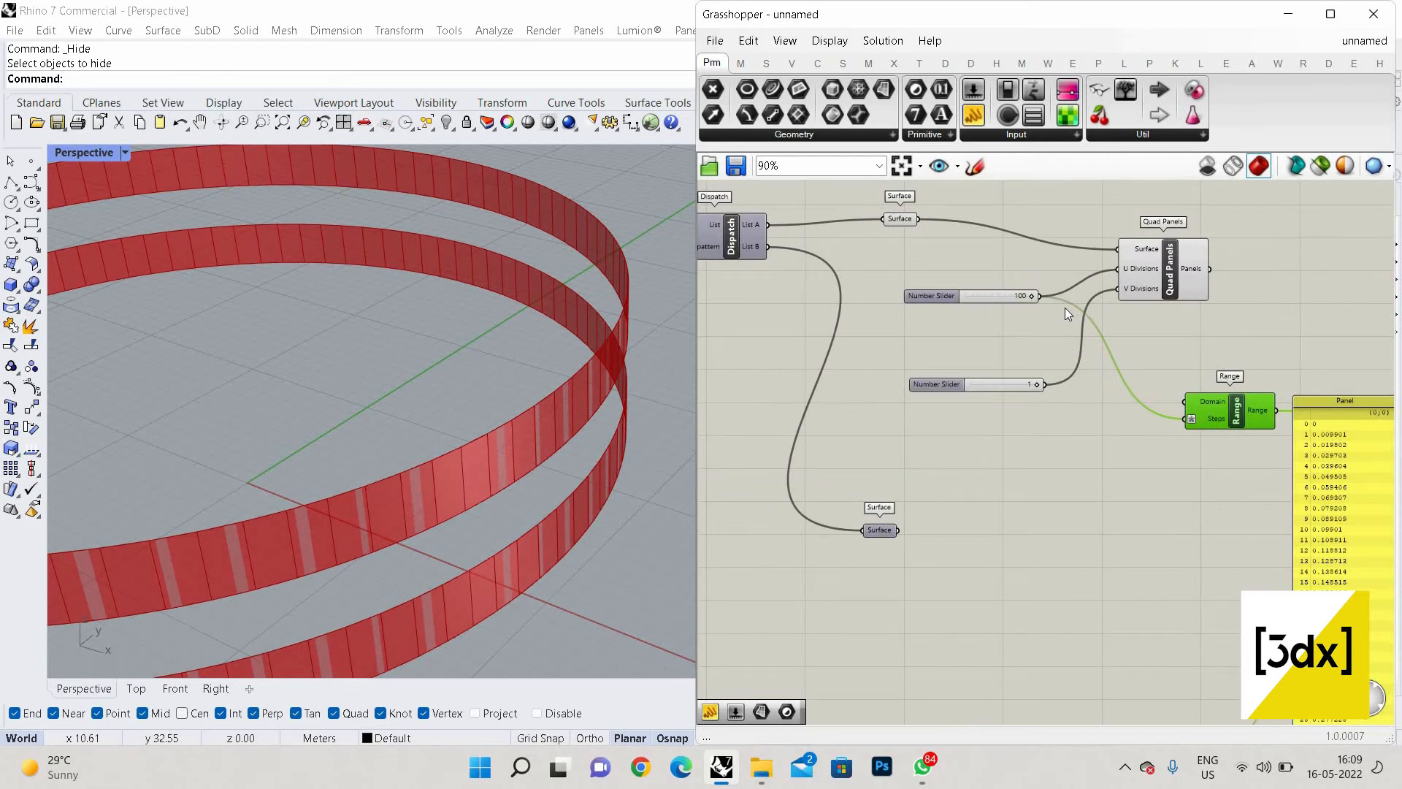
scroll(1065, 308, up, 1)
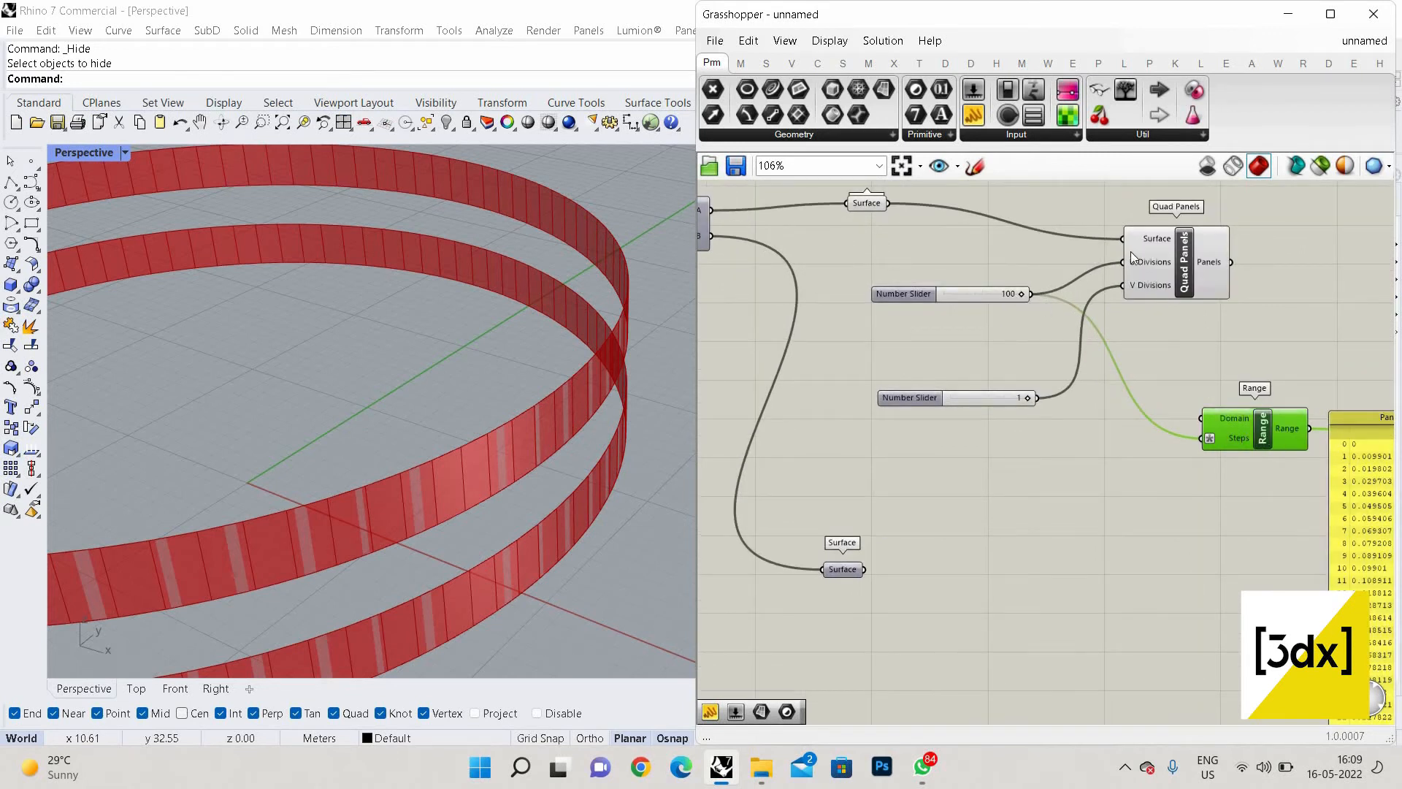
scroll(1131, 252, up, 3)
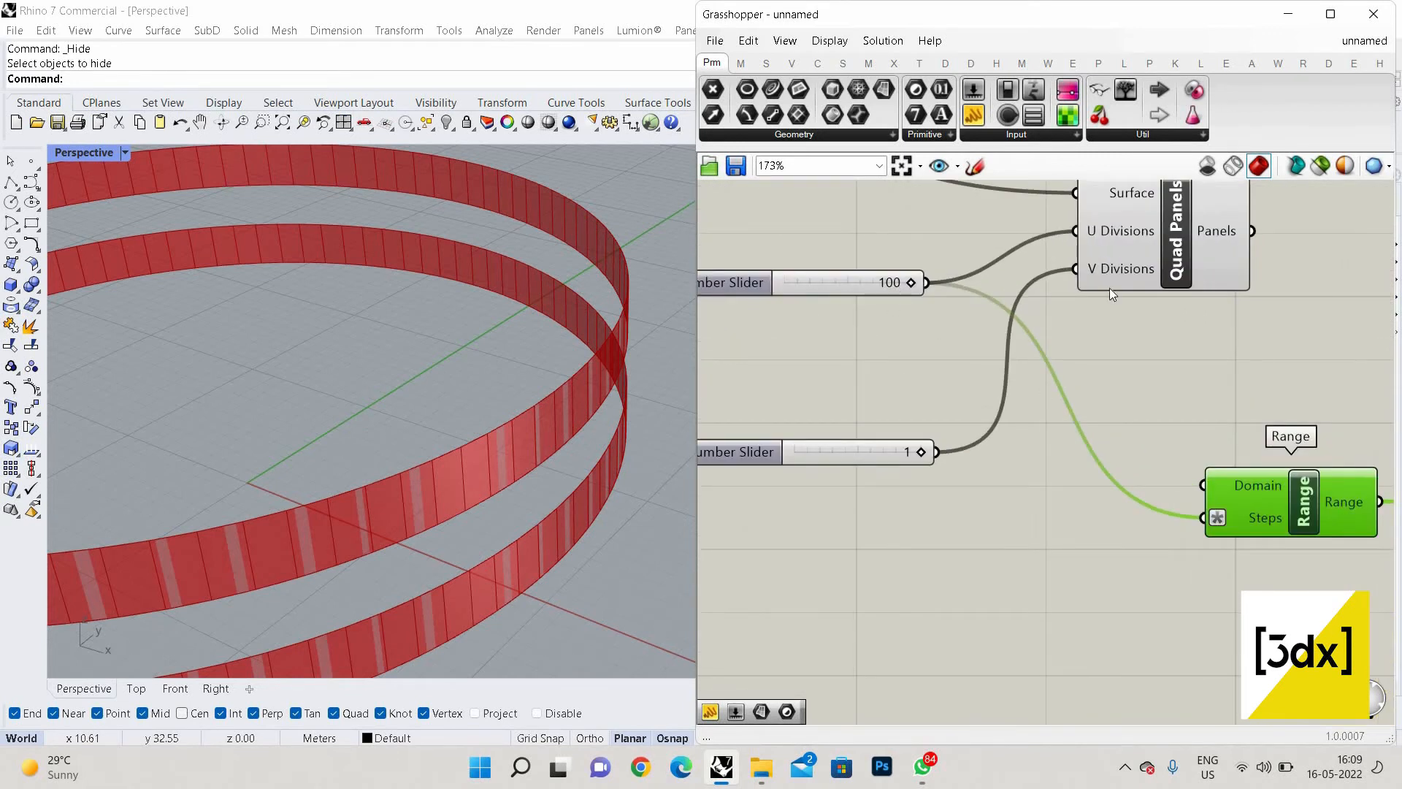
scroll(1135, 291, down, 1)
right_drag(1132, 249, 1092, 293)
scroll(1089, 292, up, 1)
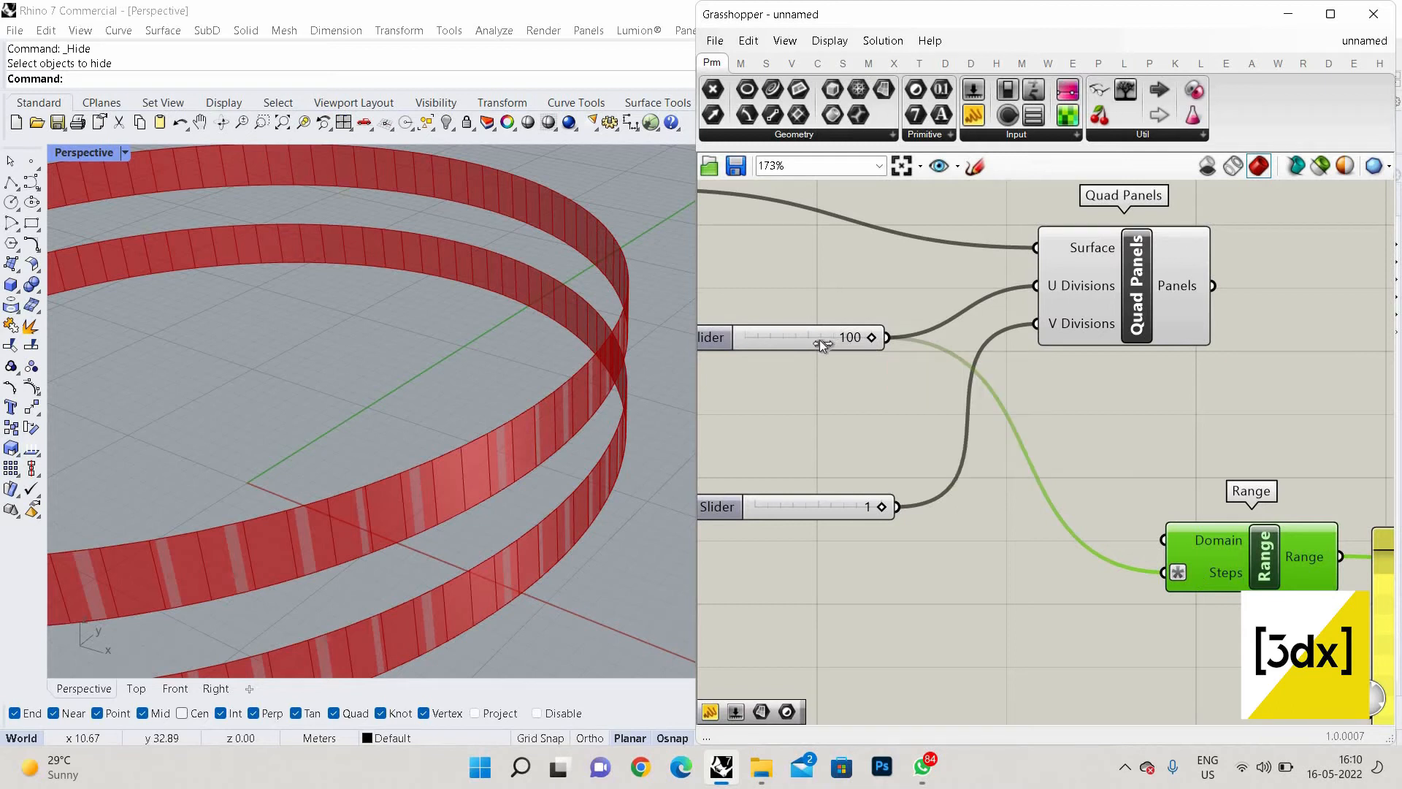
Set the U Divisions slider to 49 and check the Range values listed in the Panel
drag(819, 340, 807, 338)
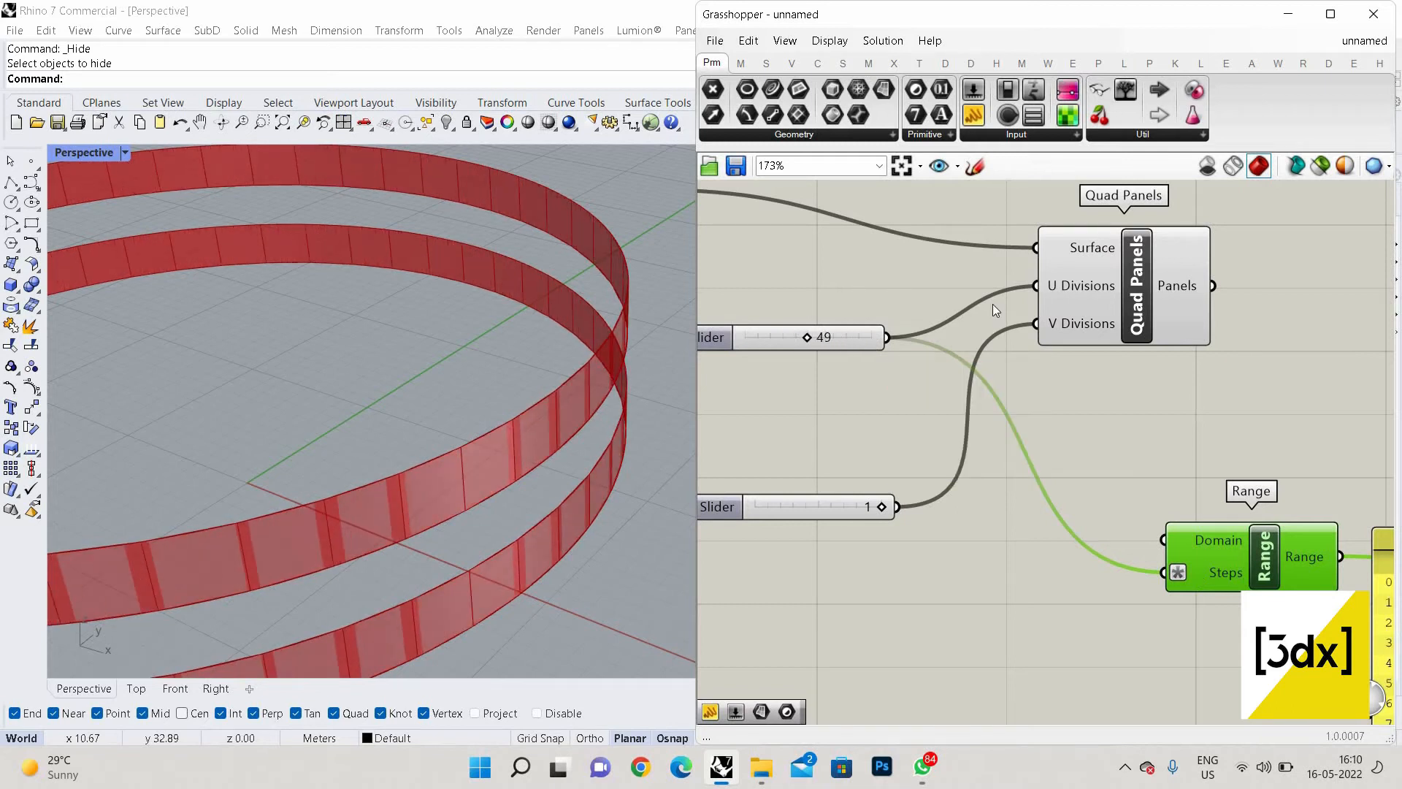
scroll(993, 304, down, 3)
scroll(1094, 411, up, 2)
scroll(1173, 382, down, 1)
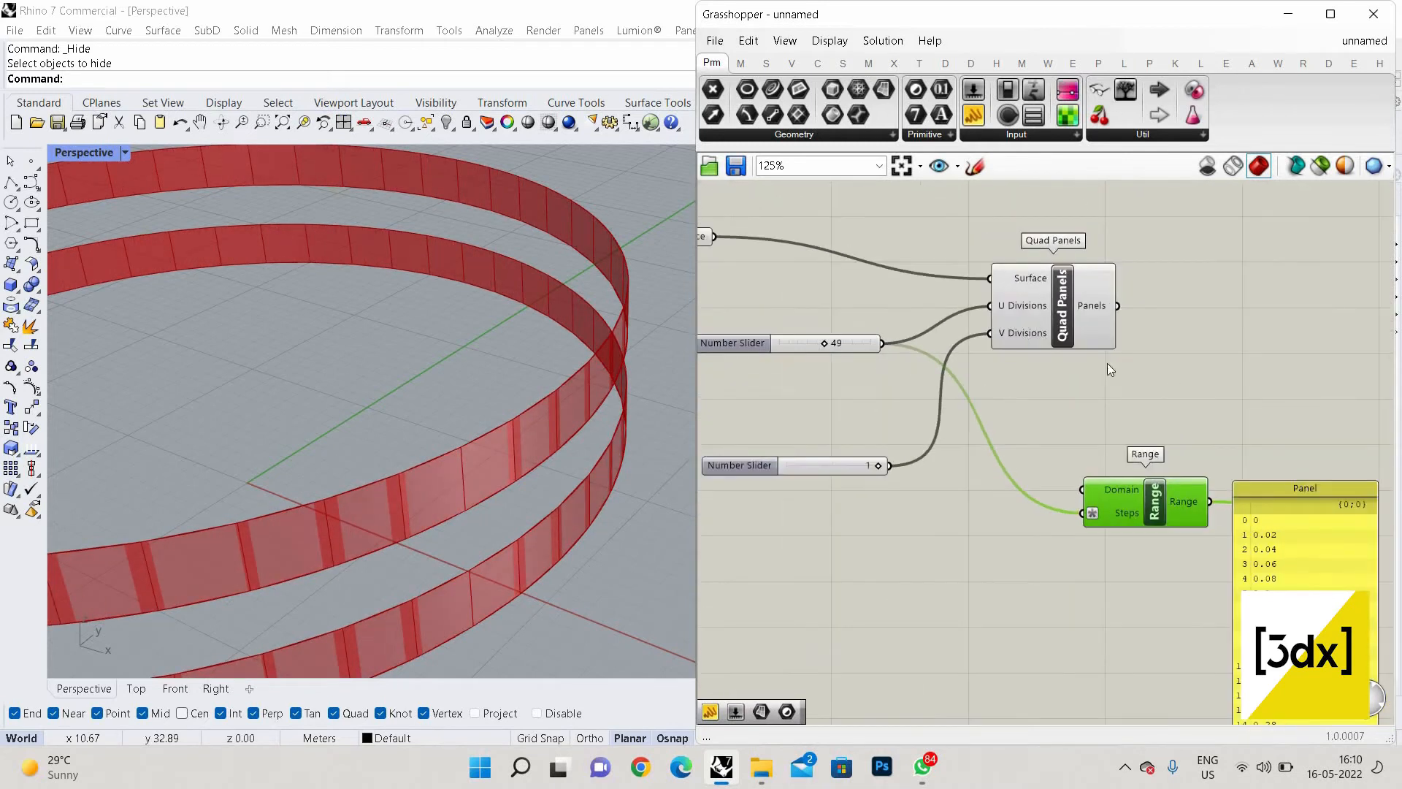
scroll(1109, 202, down, 2)
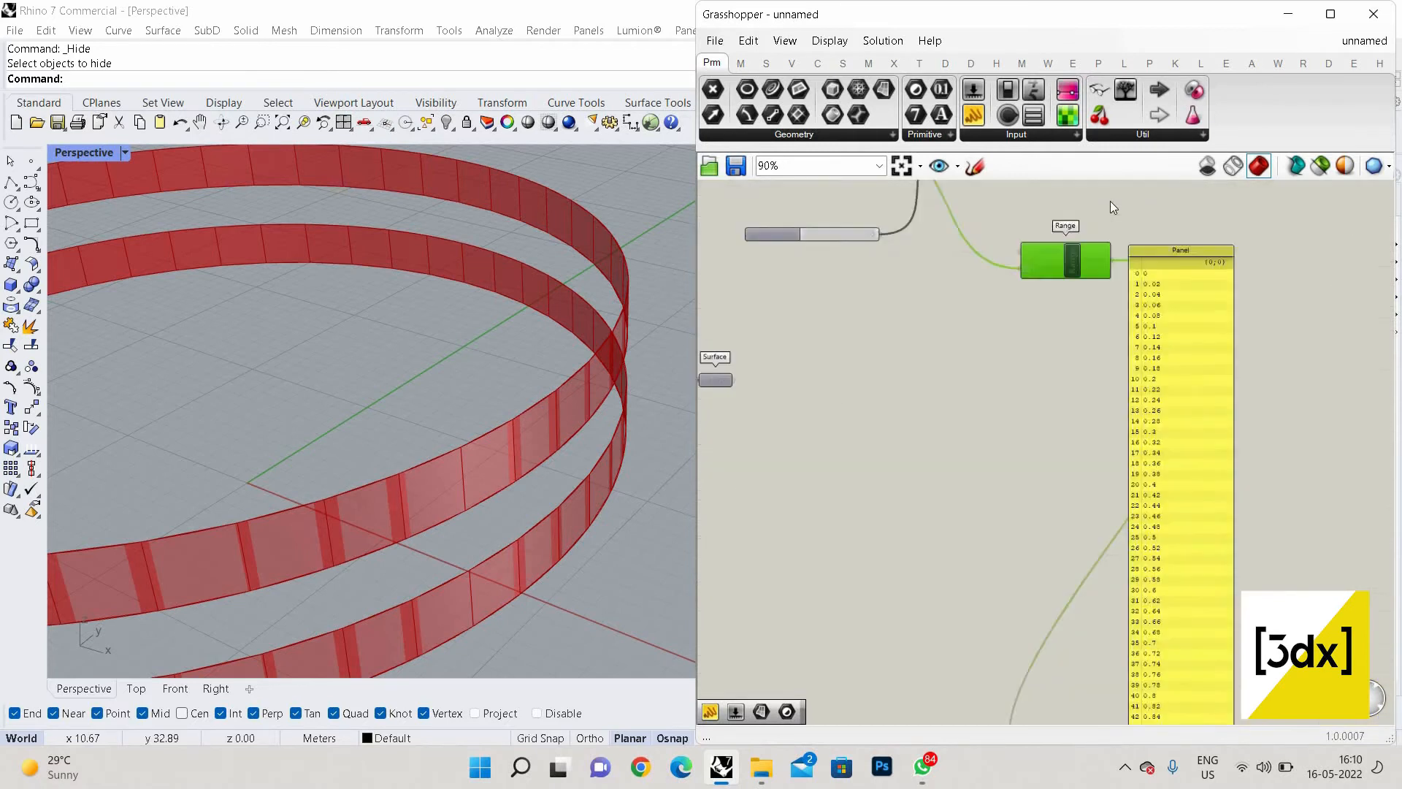
scroll(1110, 200, down, 3)
scroll(1110, 200, up, 5)
scroll(1110, 206, down, 8)
scroll(1118, 529, up, 5)
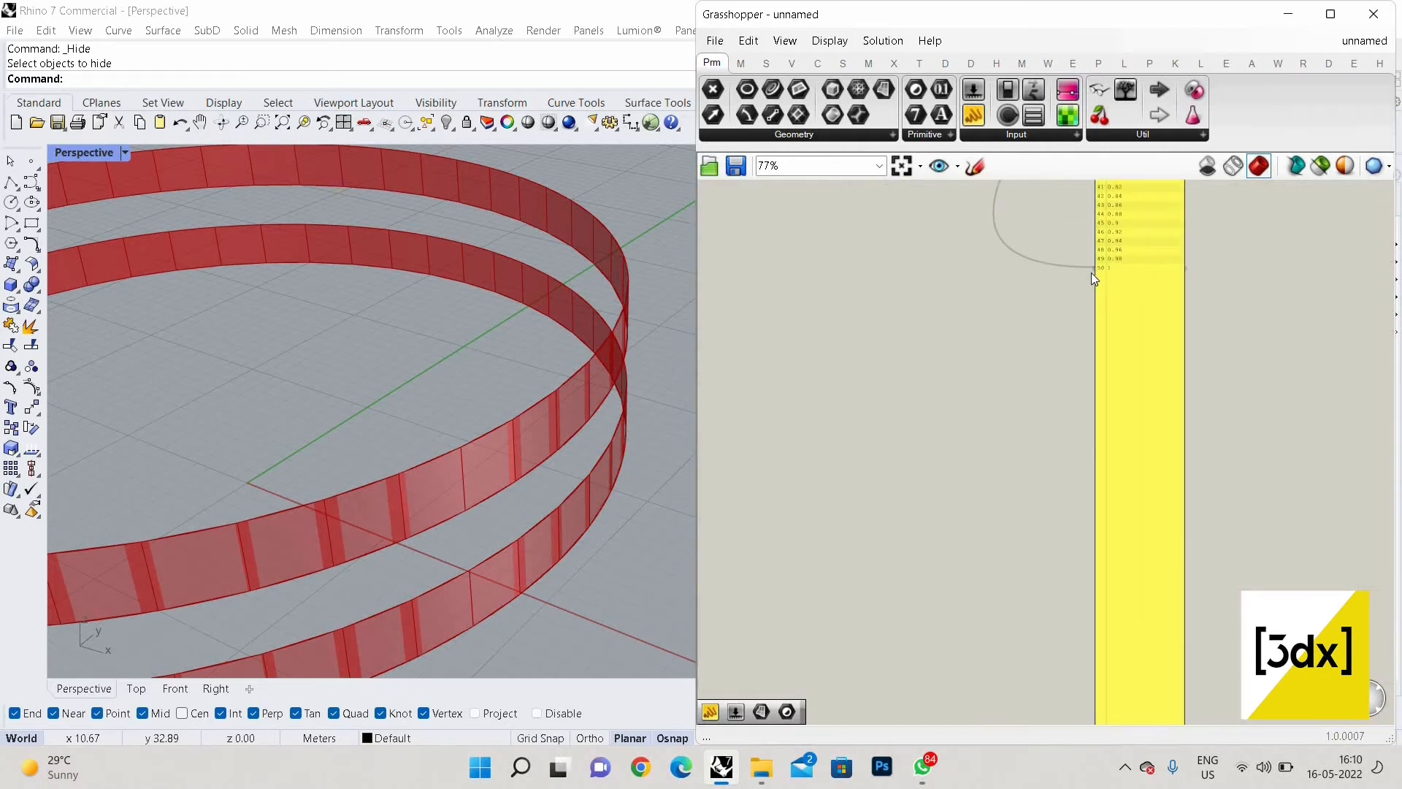
scroll(1168, 552, up, 4)
scroll(1157, 380, down, 6)
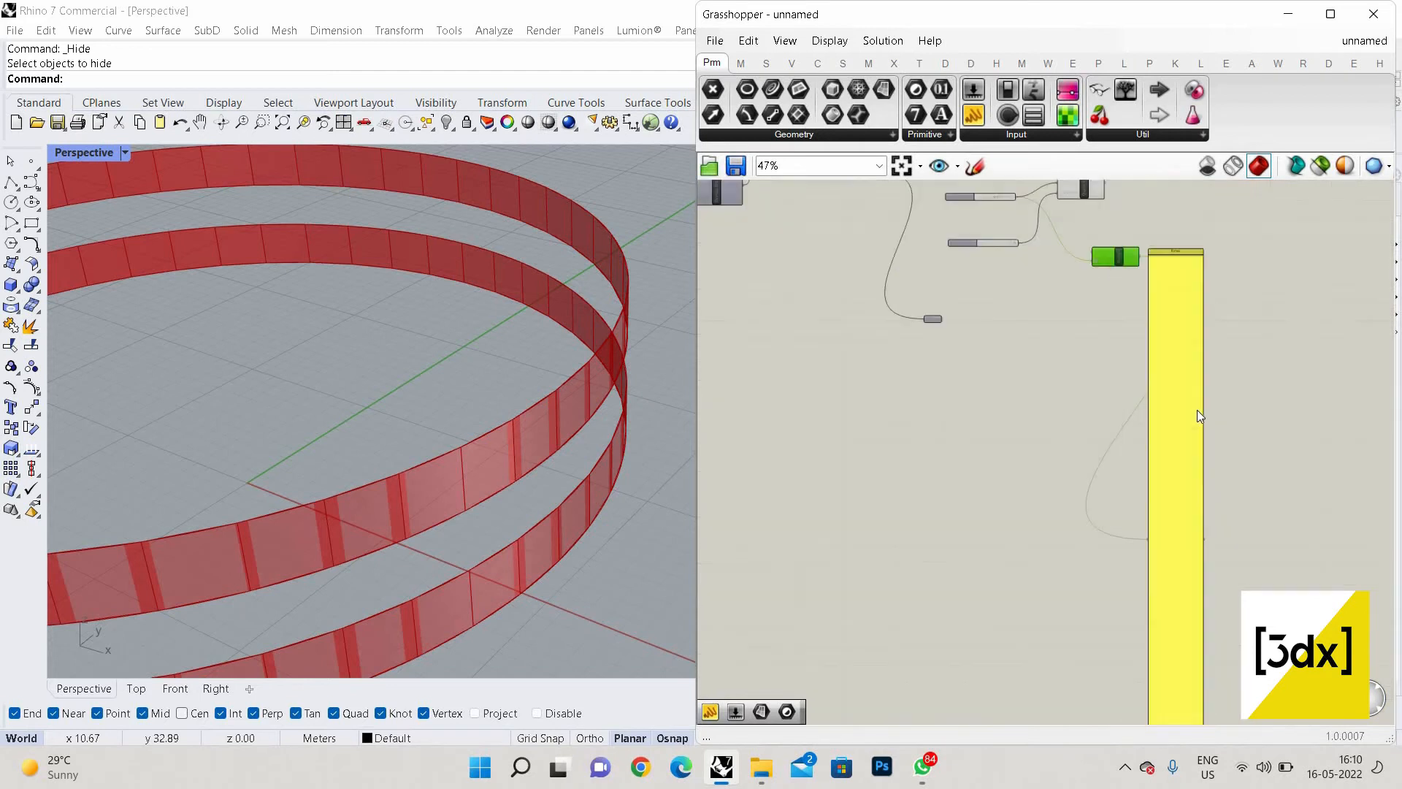
Delete the Panel listing the Range values and set the U Divisions slider to 96
scroll(1174, 528, up, 5)
click(1180, 517)
key(Delete)
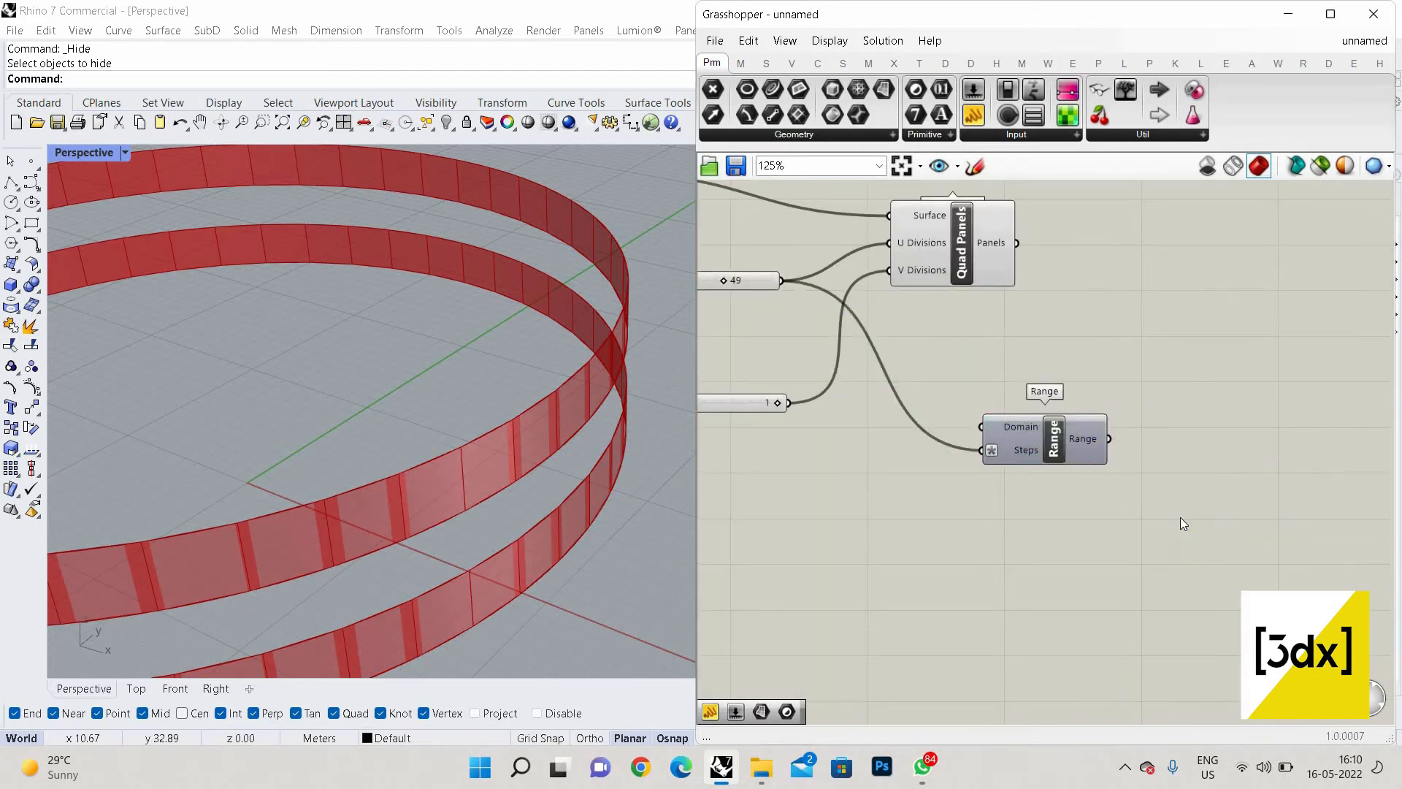
scroll(808, 316, up, 1)
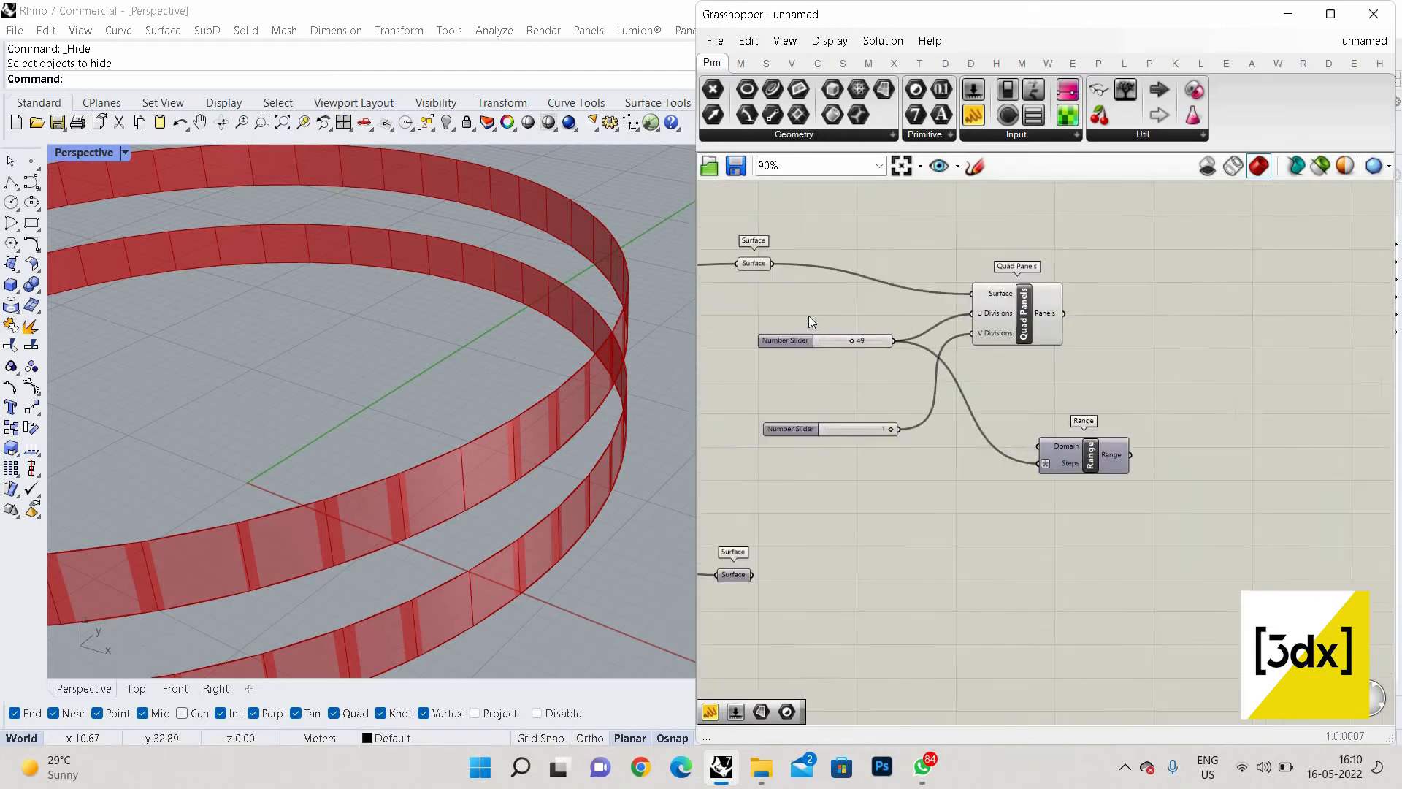
drag(792, 322, 840, 321)
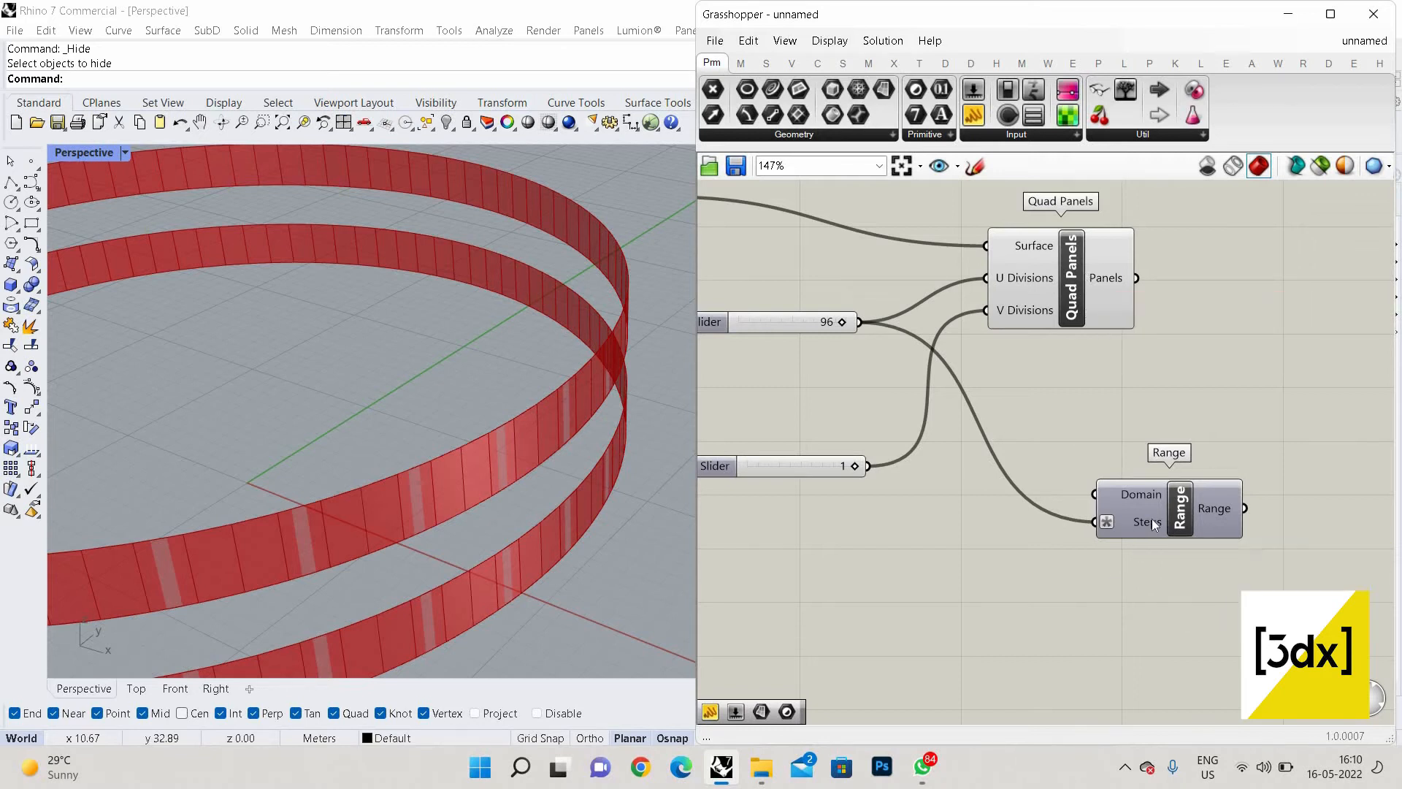
mouse_move(1151, 518)
scroll(1181, 470, down, 2)
drag(1184, 481, 1183, 473)
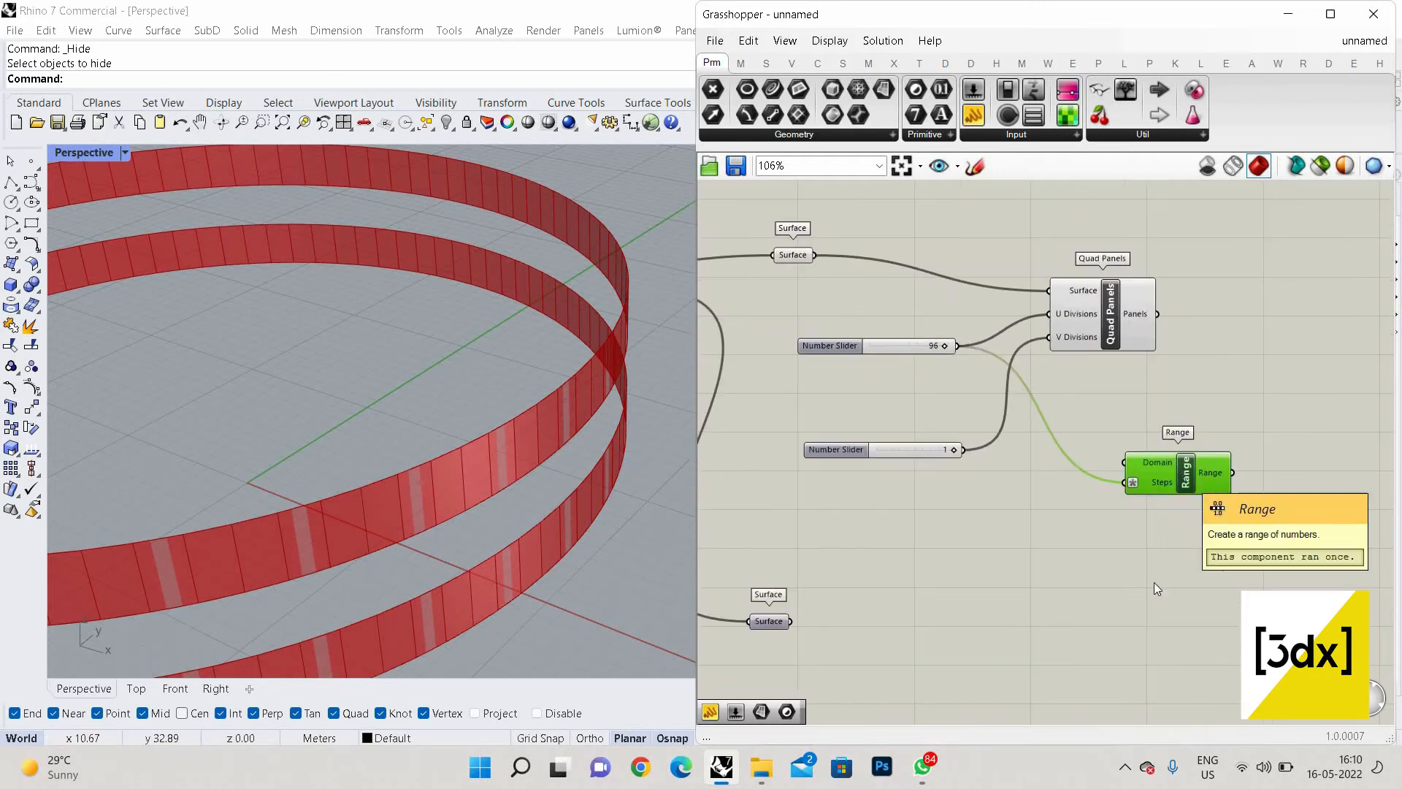
key(ctrl+c)
key(ctrl+v)
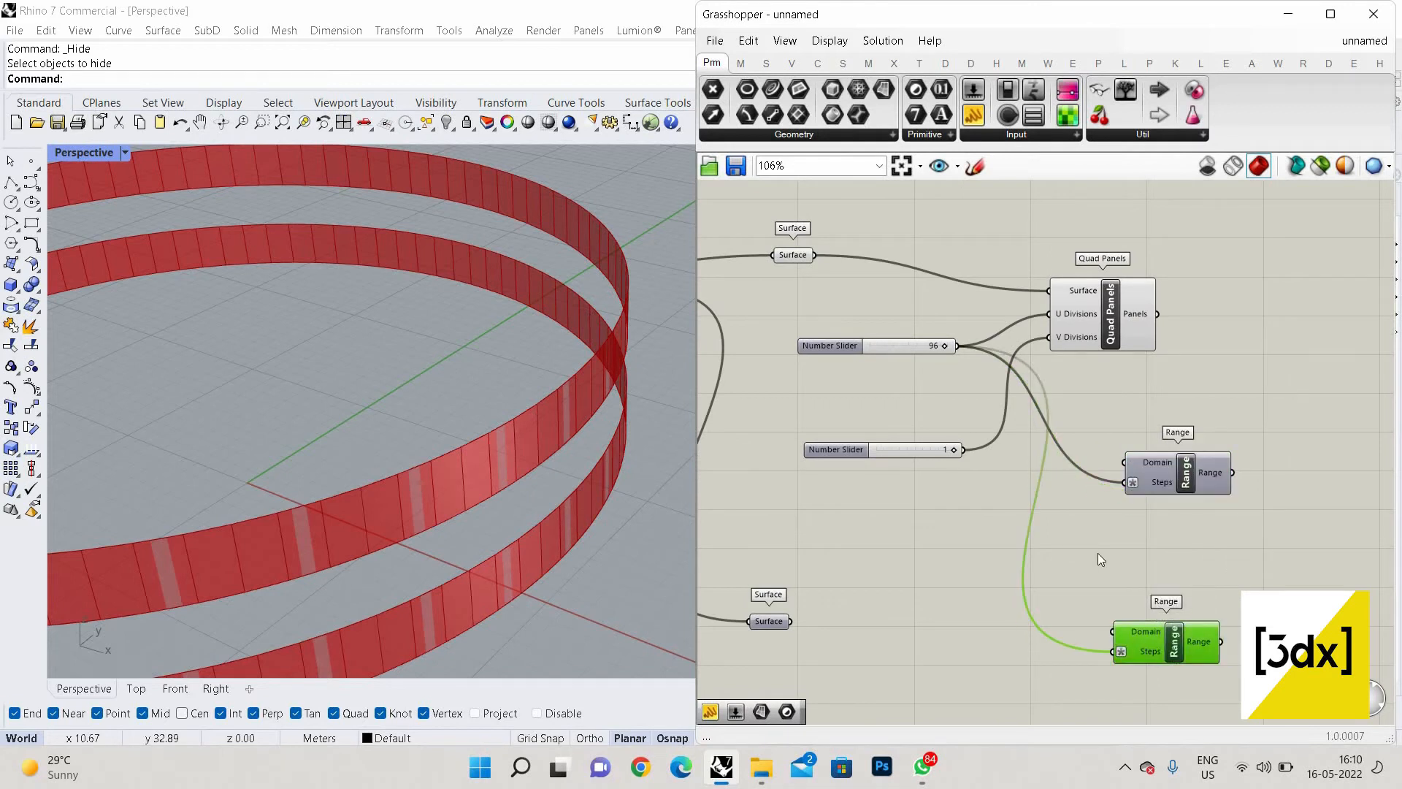
key(Delete)
Add a Remap Numbers component beyond Range and connect the Range output to its Value input
scroll(1095, 549, down, 1)
scroll(1277, 497, down, 2)
right_drag(1283, 496, 1229, 509)
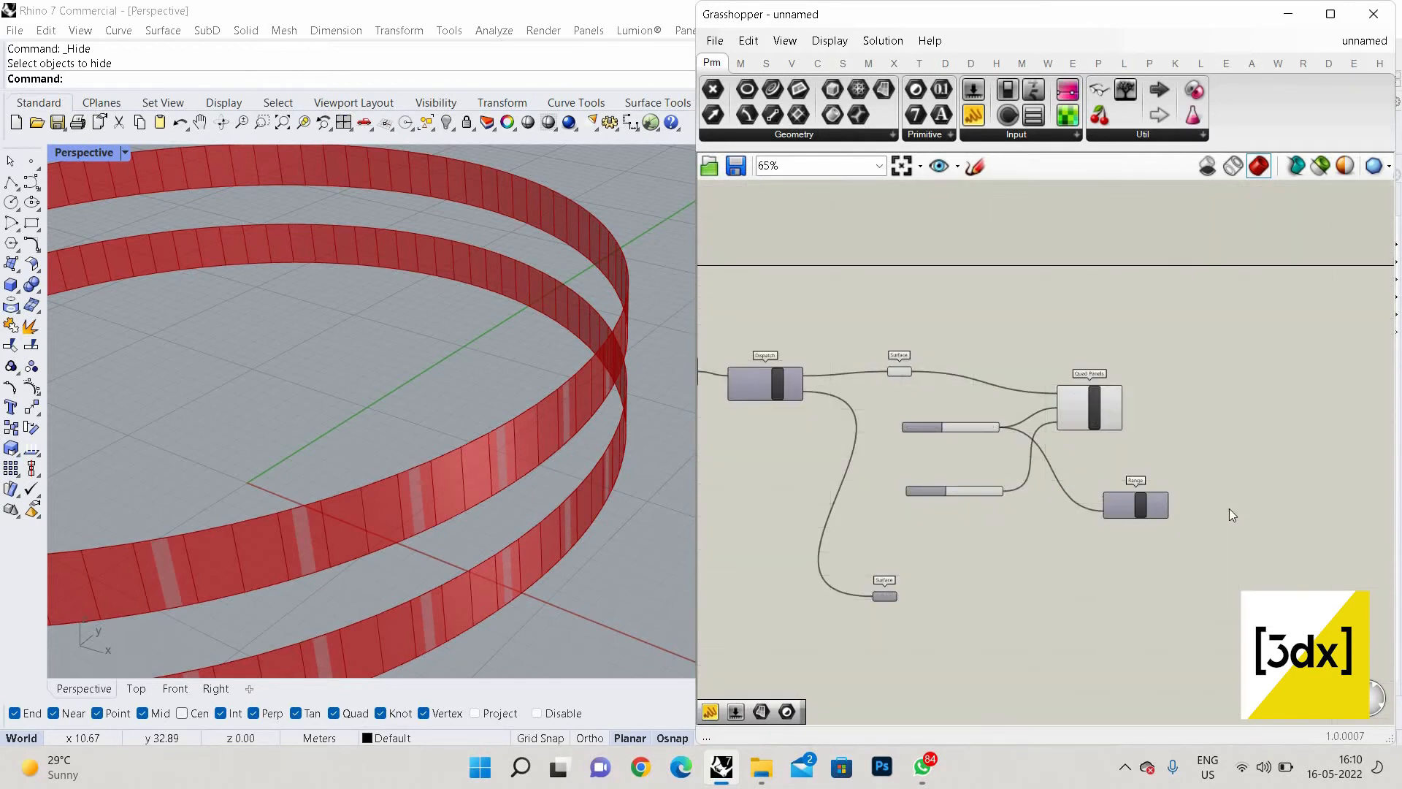
scroll(1225, 509, up, 2)
scroll(1226, 514, up, 2)
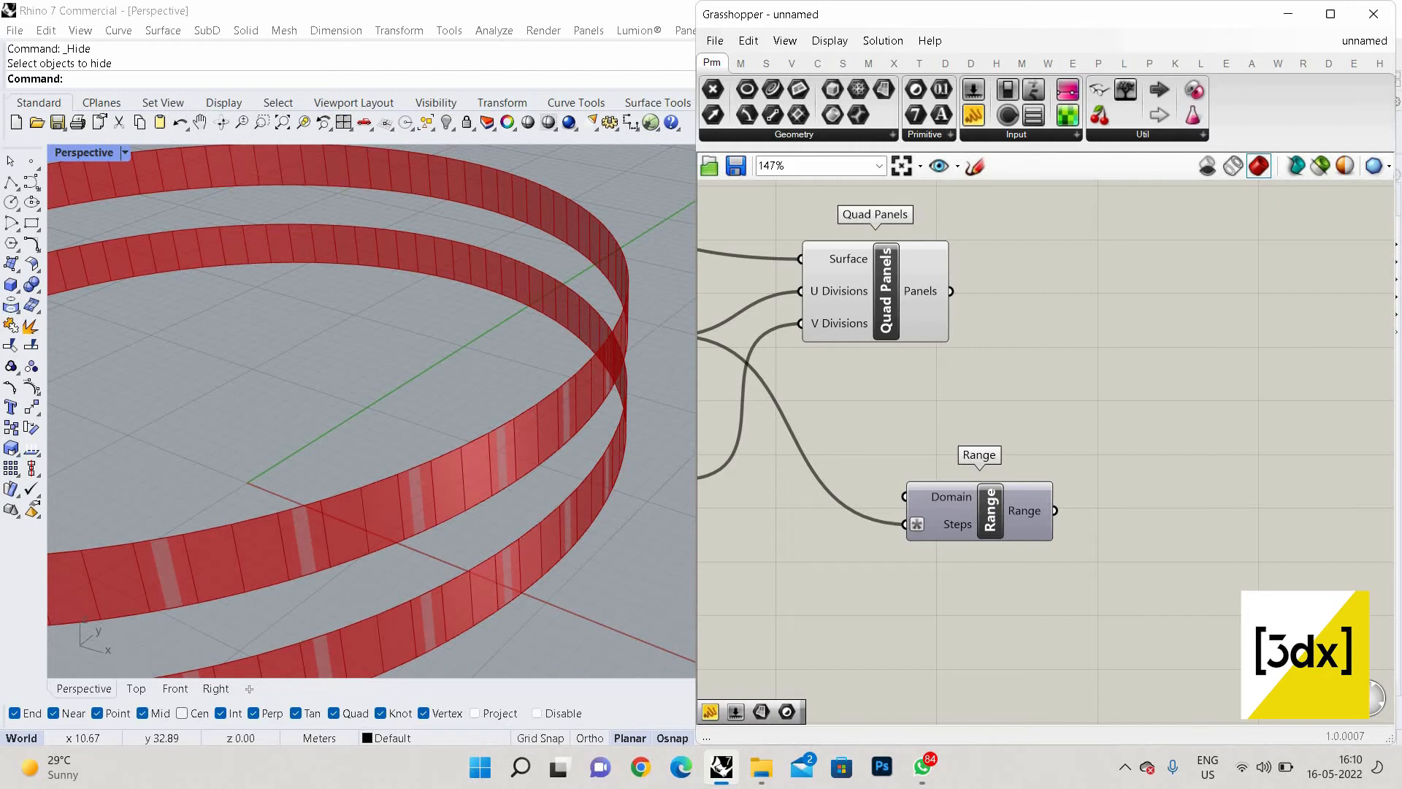
double_click(1224, 509)
text(remap n)
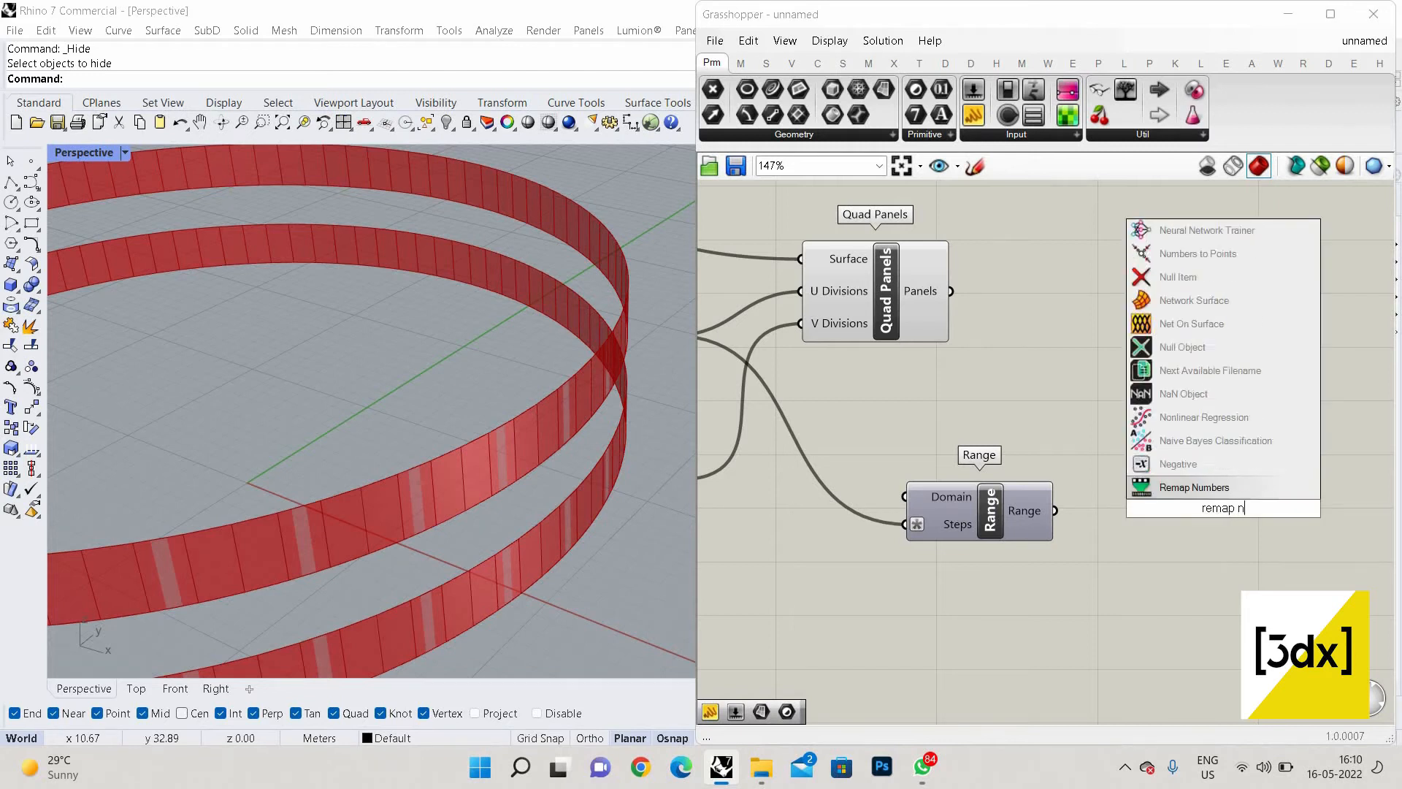
text(um)
key(Return)
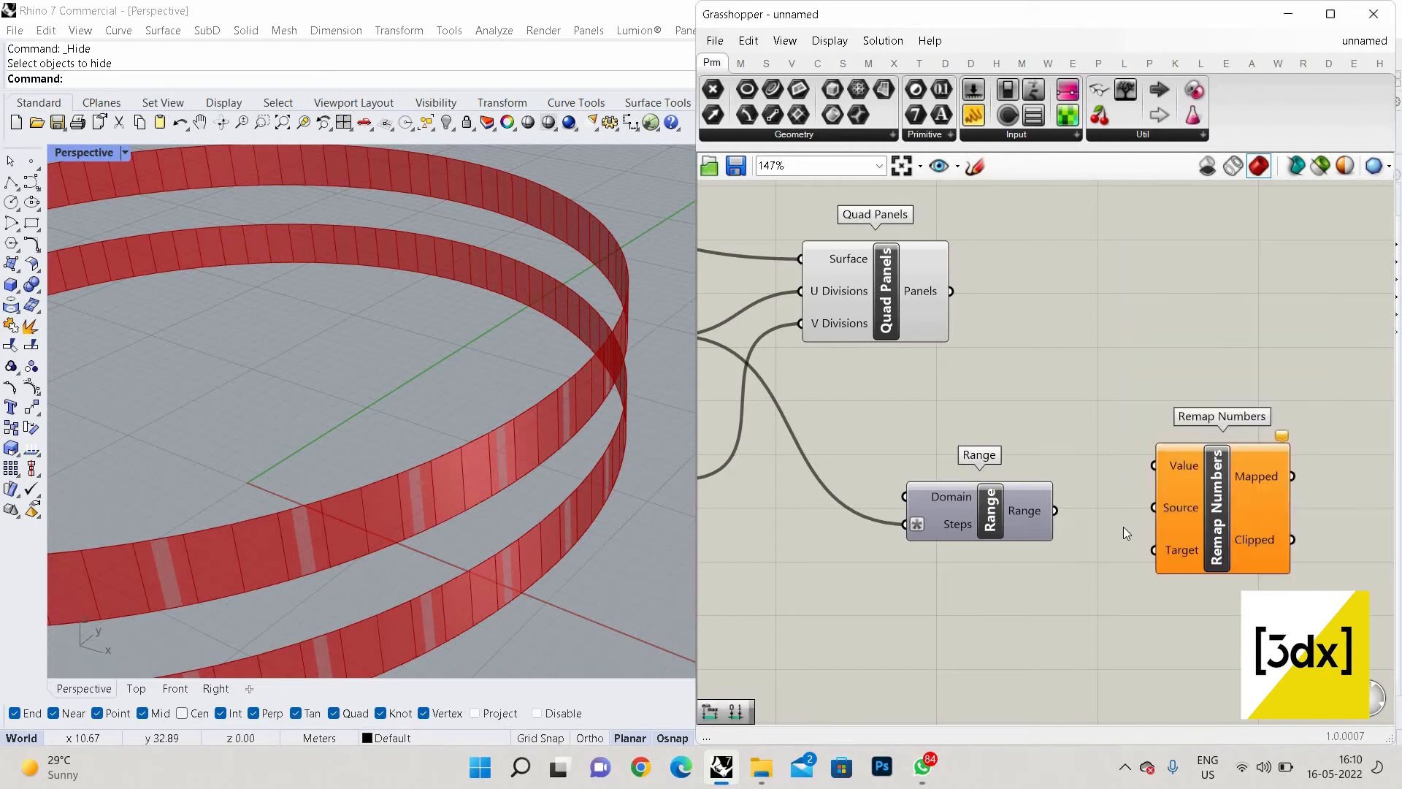
drag(1165, 527, 1220, 593)
drag(1056, 510, 1335, 544)
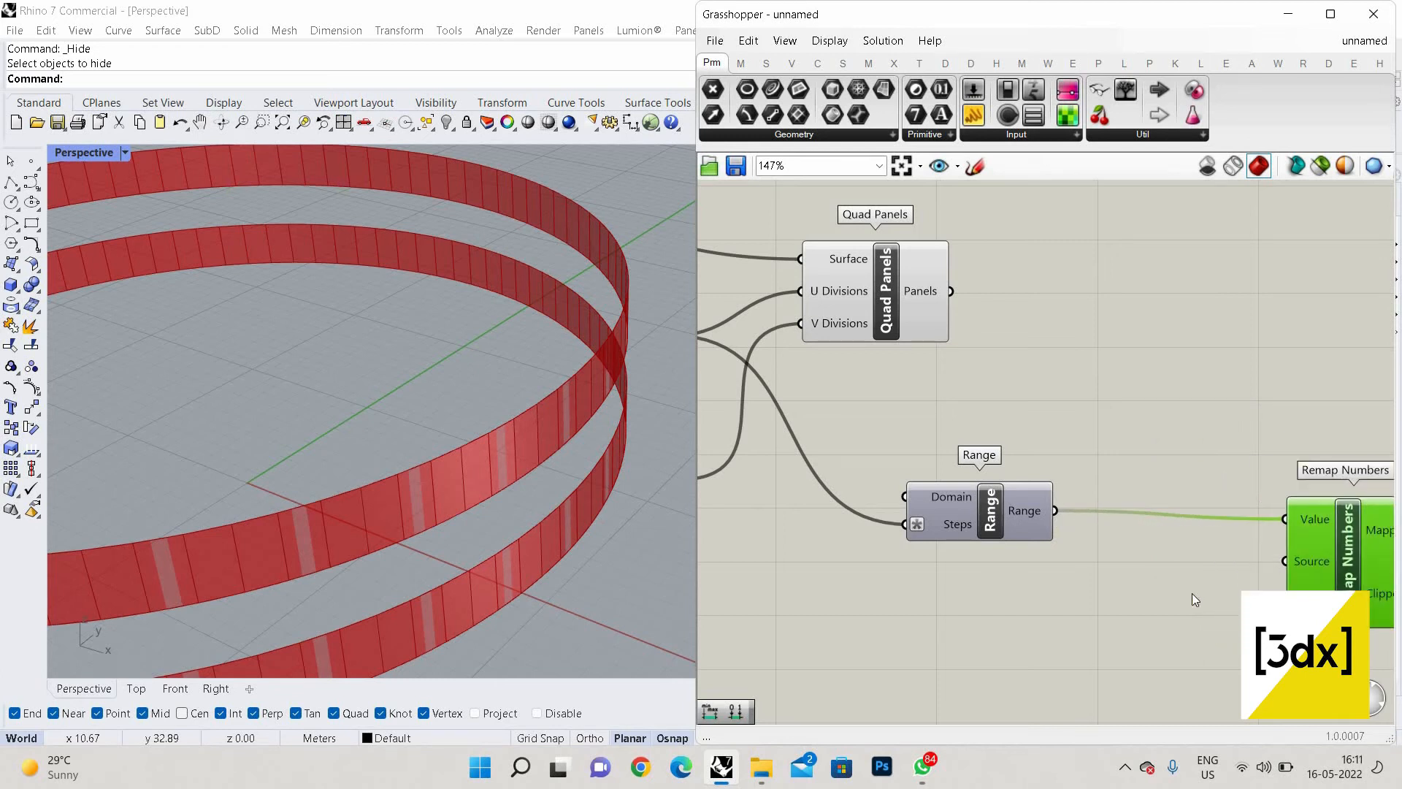
Add a Bounds component between Range and Remap Numbers, feeding it the Range values and connecting its Domain to the Source input
scroll(1179, 589, up, 2)
double_click(1179, 589)
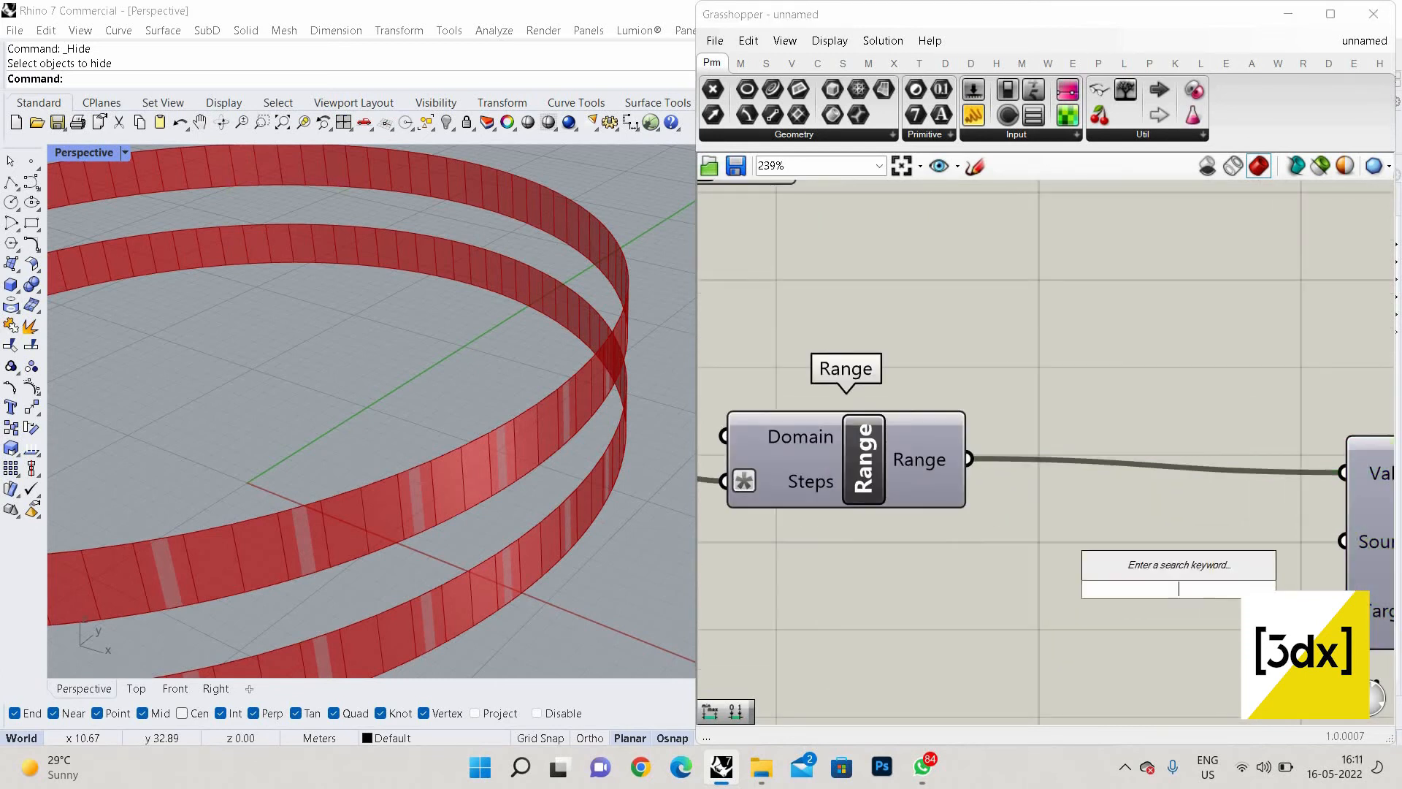
text(bounds)
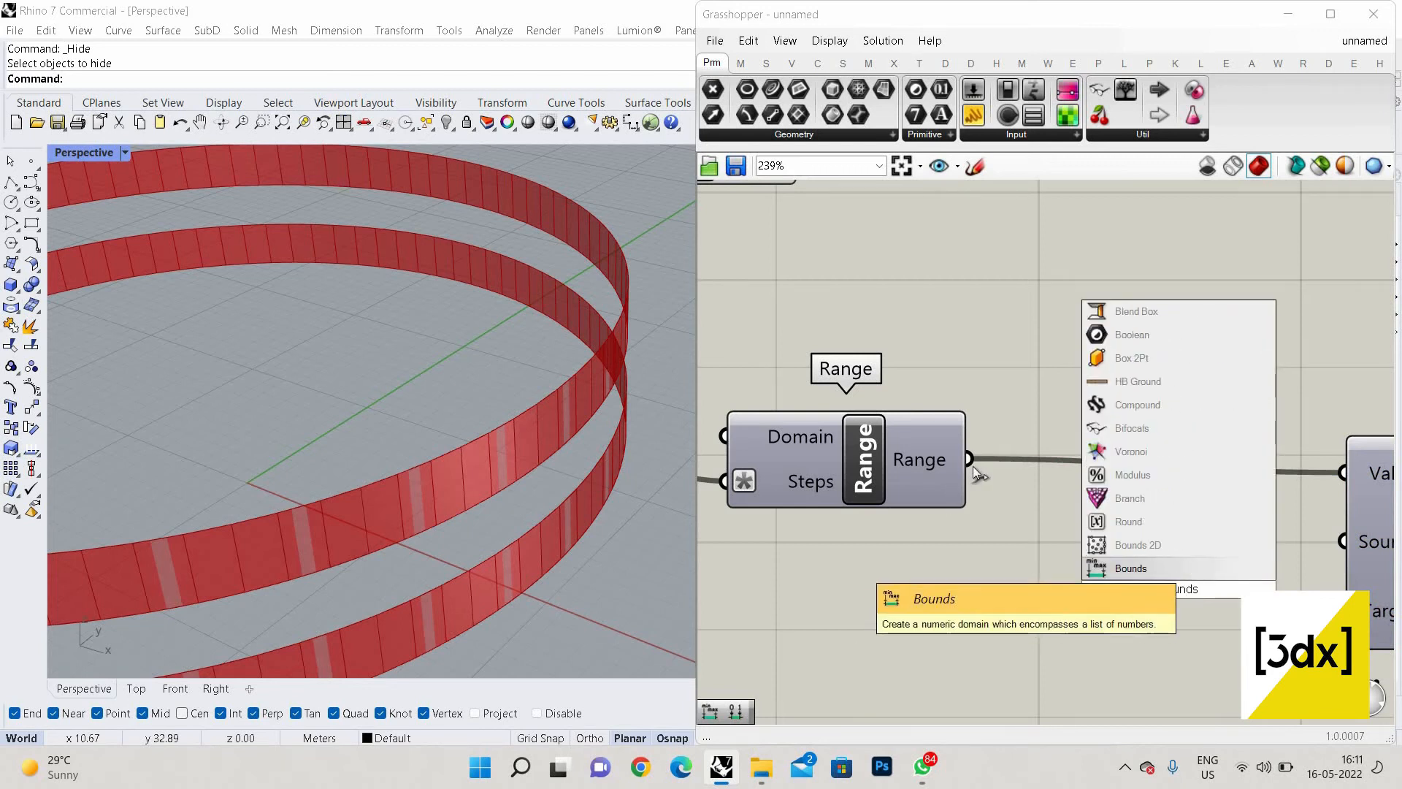
click(1131, 428)
drag(968, 459, 1058, 589)
drag(1338, 546, 1299, 586)
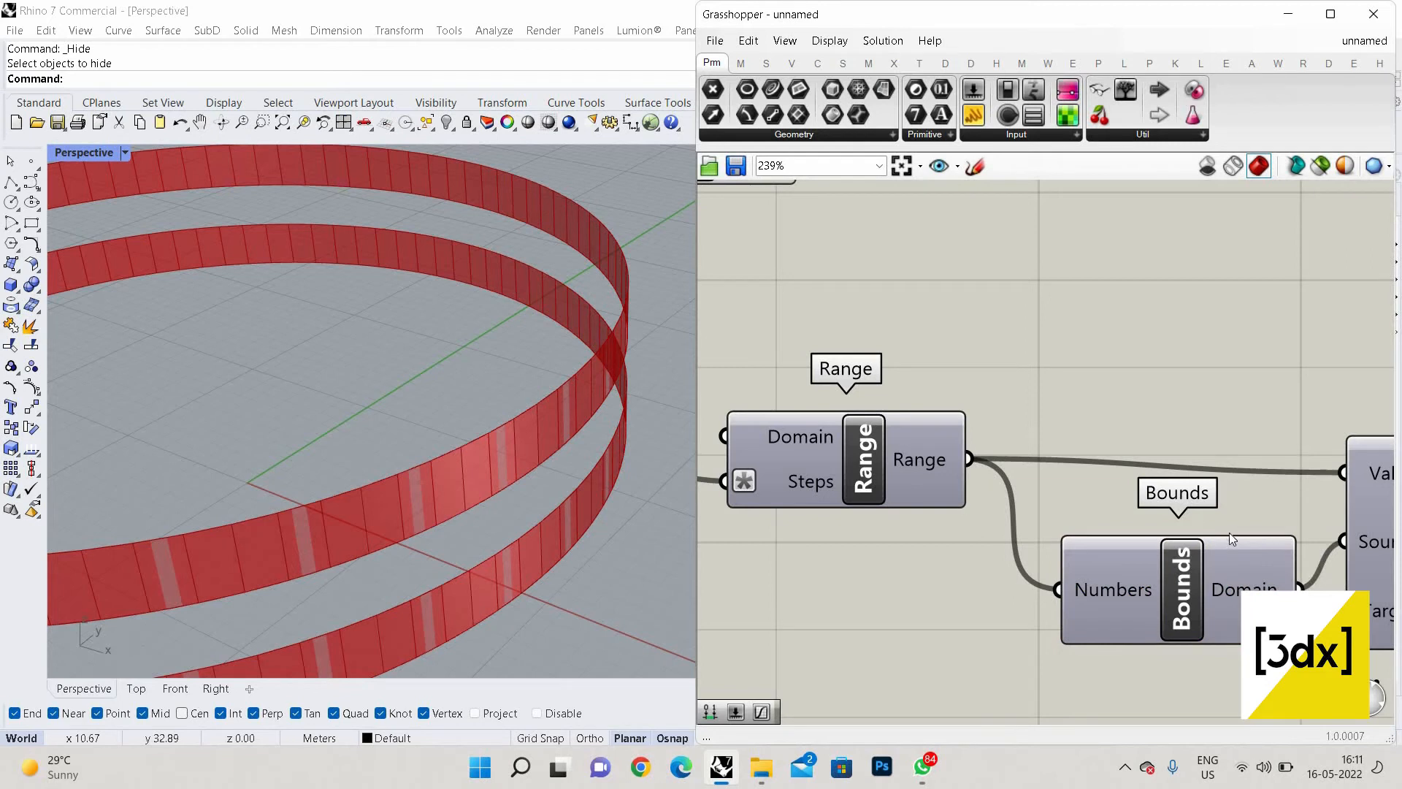
scroll(1229, 532, down, 4)
drag(1221, 539, 1312, 540)
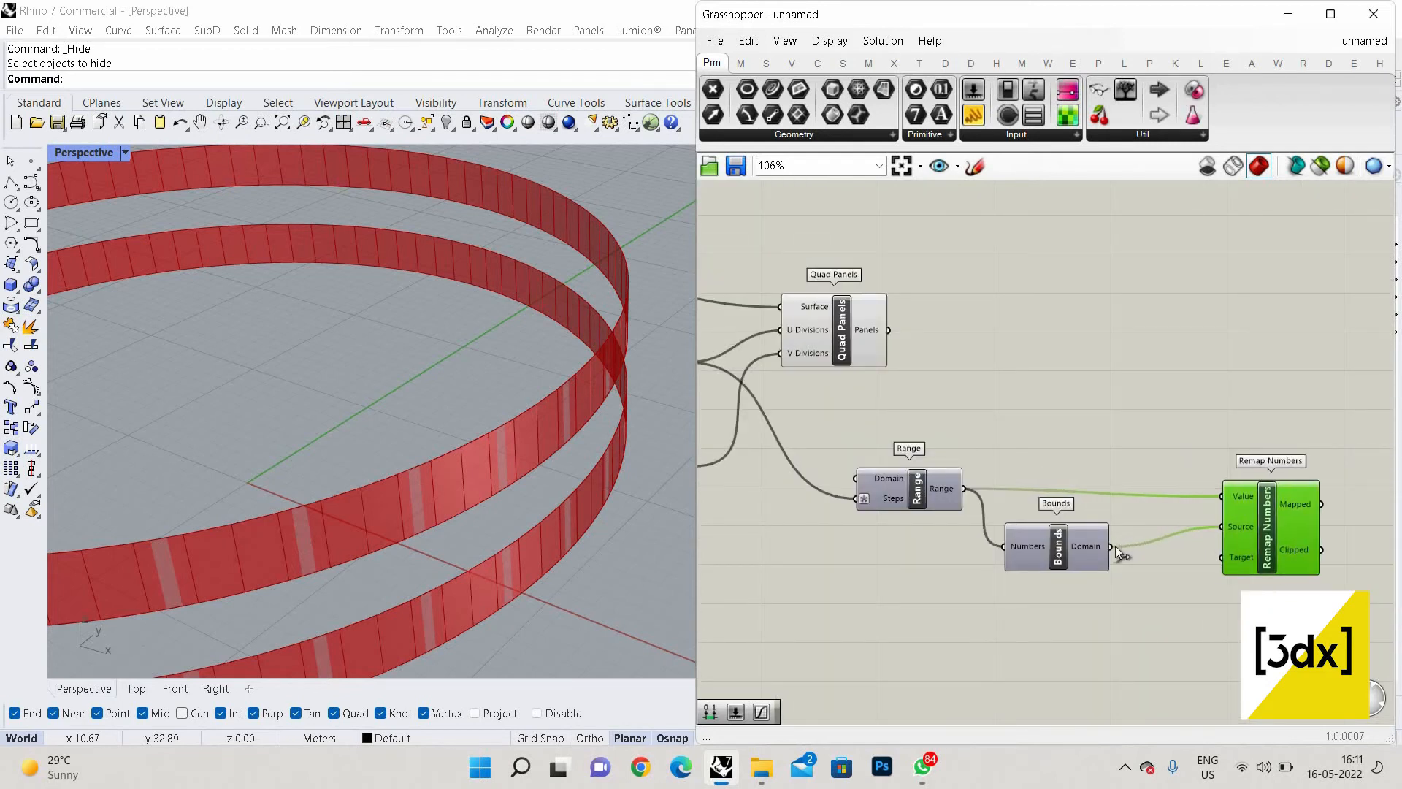
Add a Graph Mapper after Remap Numbers and connect the Mapped output to it
scroll(1085, 555, down, 2)
scroll(1276, 529, up, 3)
double_click(1277, 523)
text(g)
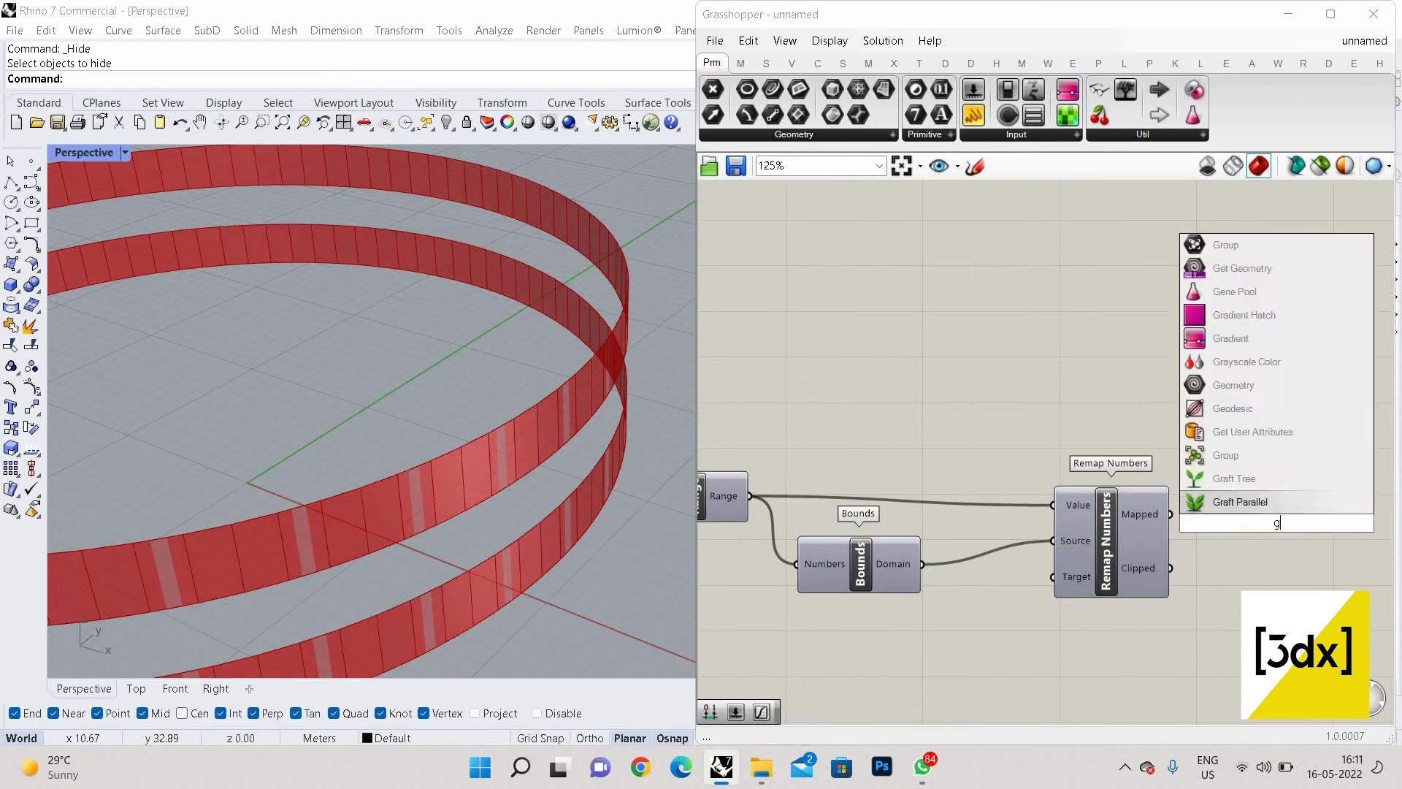
text(raph)
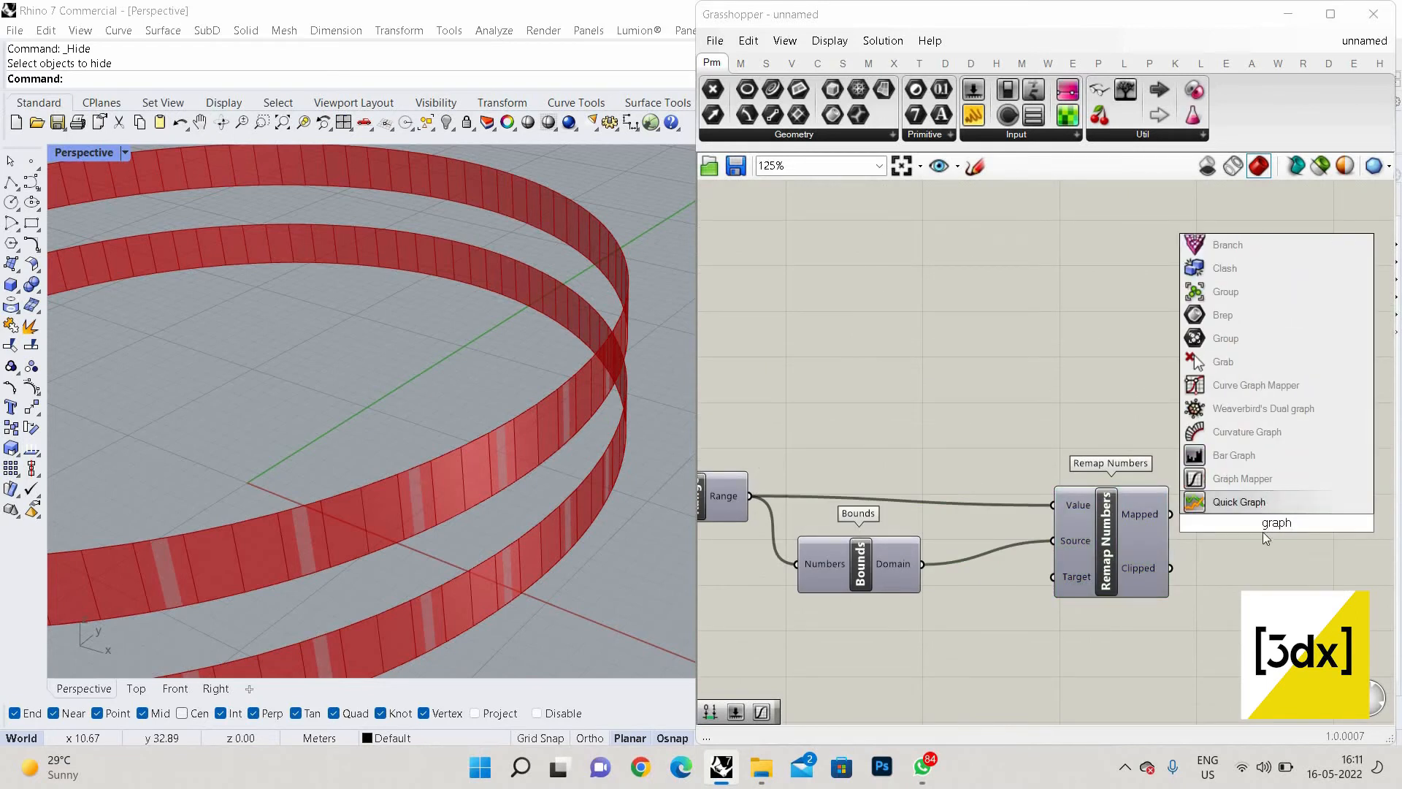
key(Return)
drag(1220, 537, 1234, 563)
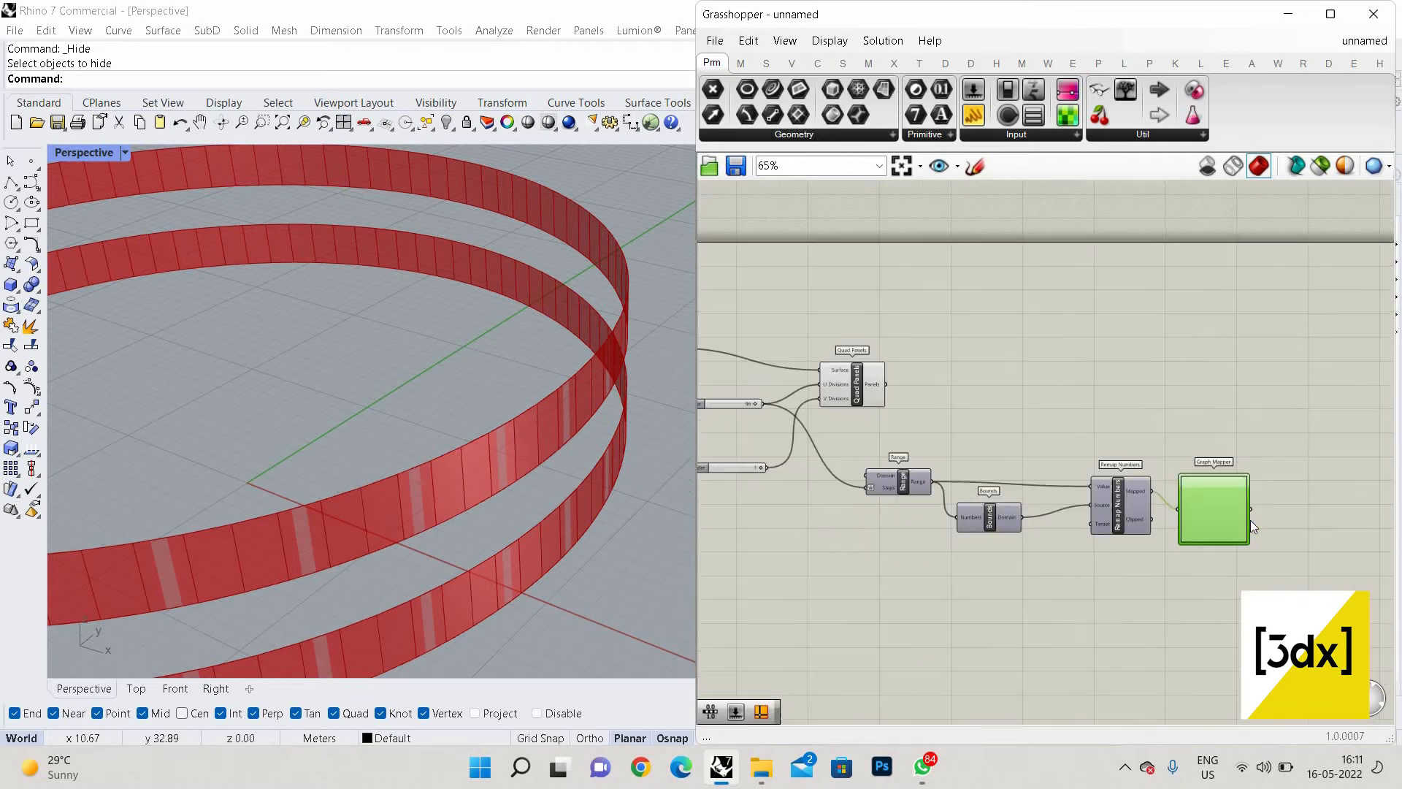
Set the graph type of the Graph Mapper to Sine
scroll(1231, 514, up, 3)
right_click(1233, 498)
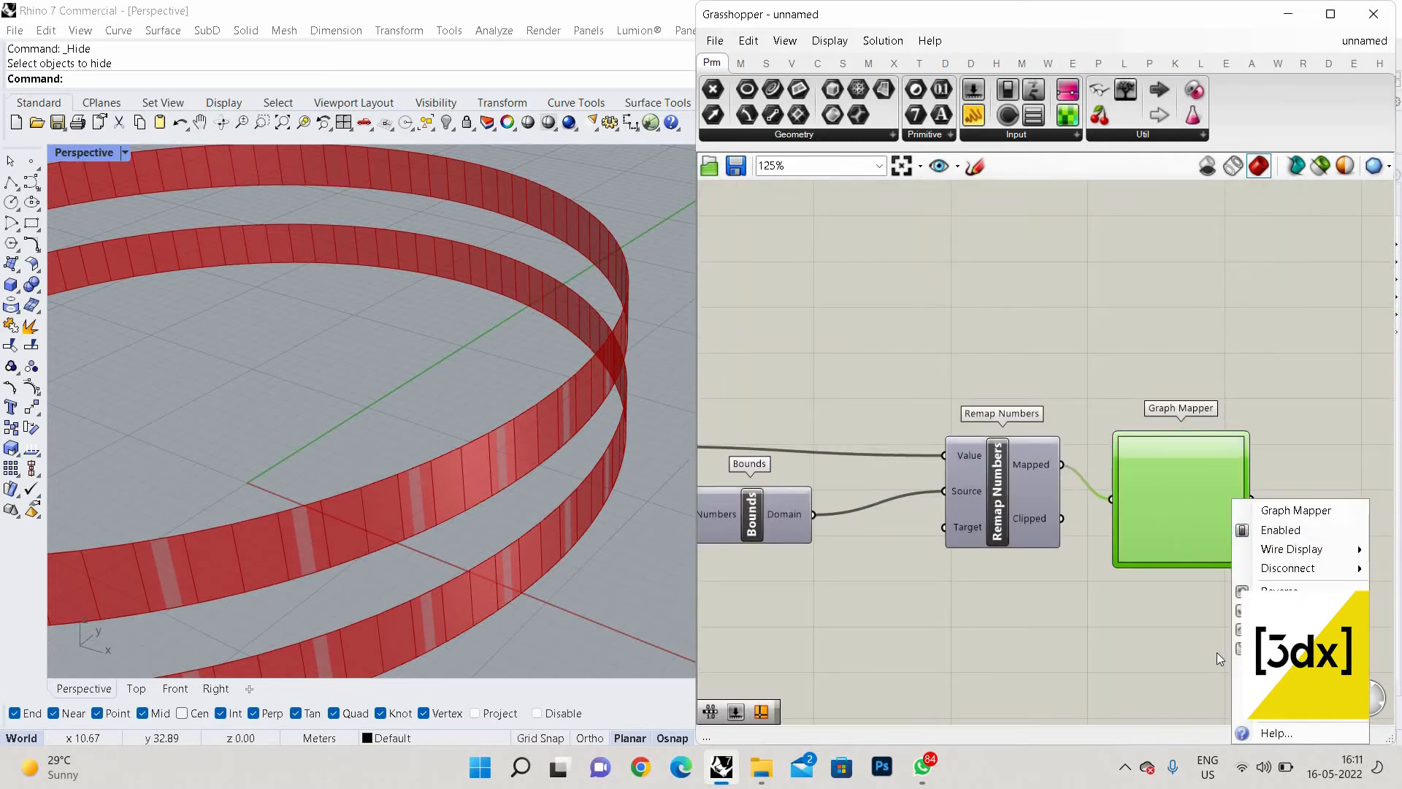
right_click(1145, 481)
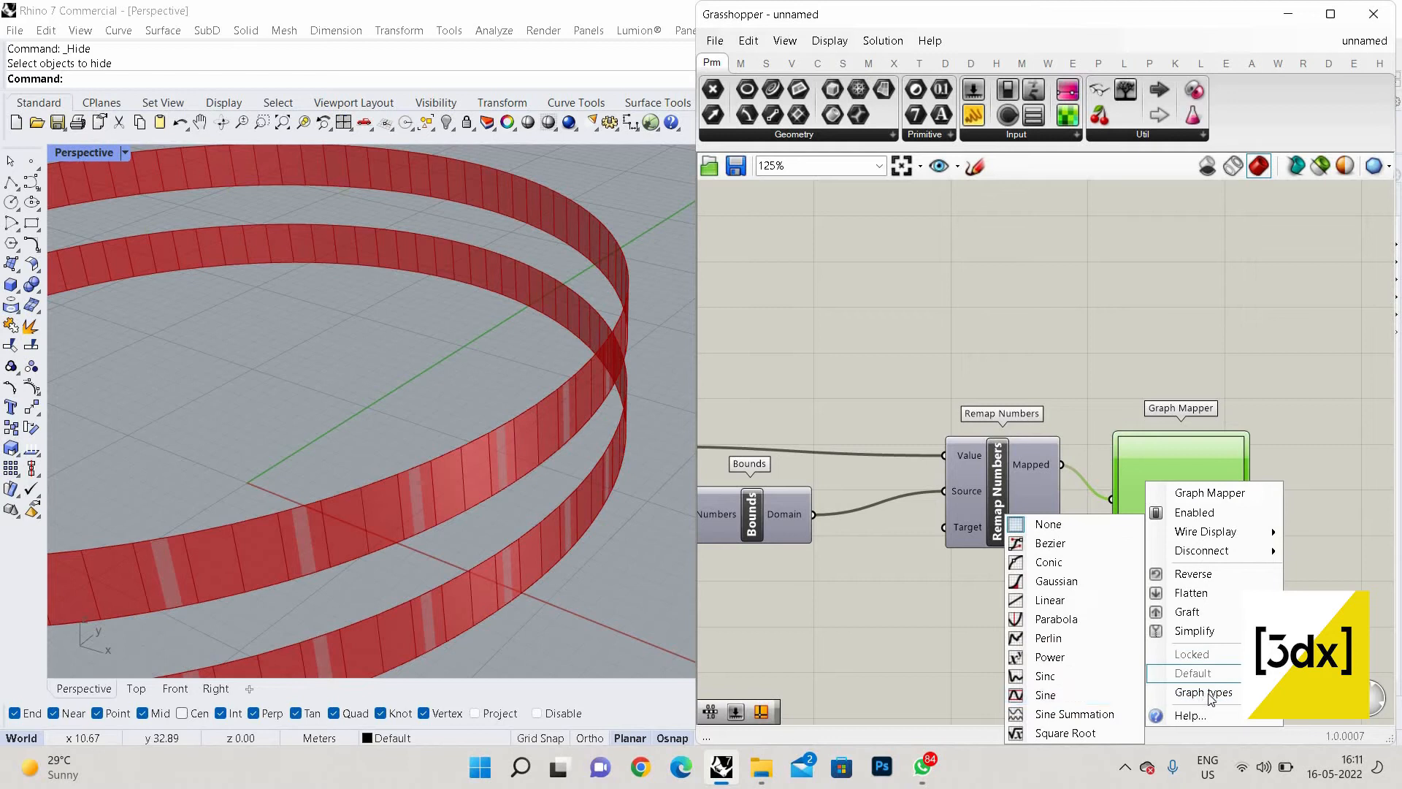
click(1092, 694)
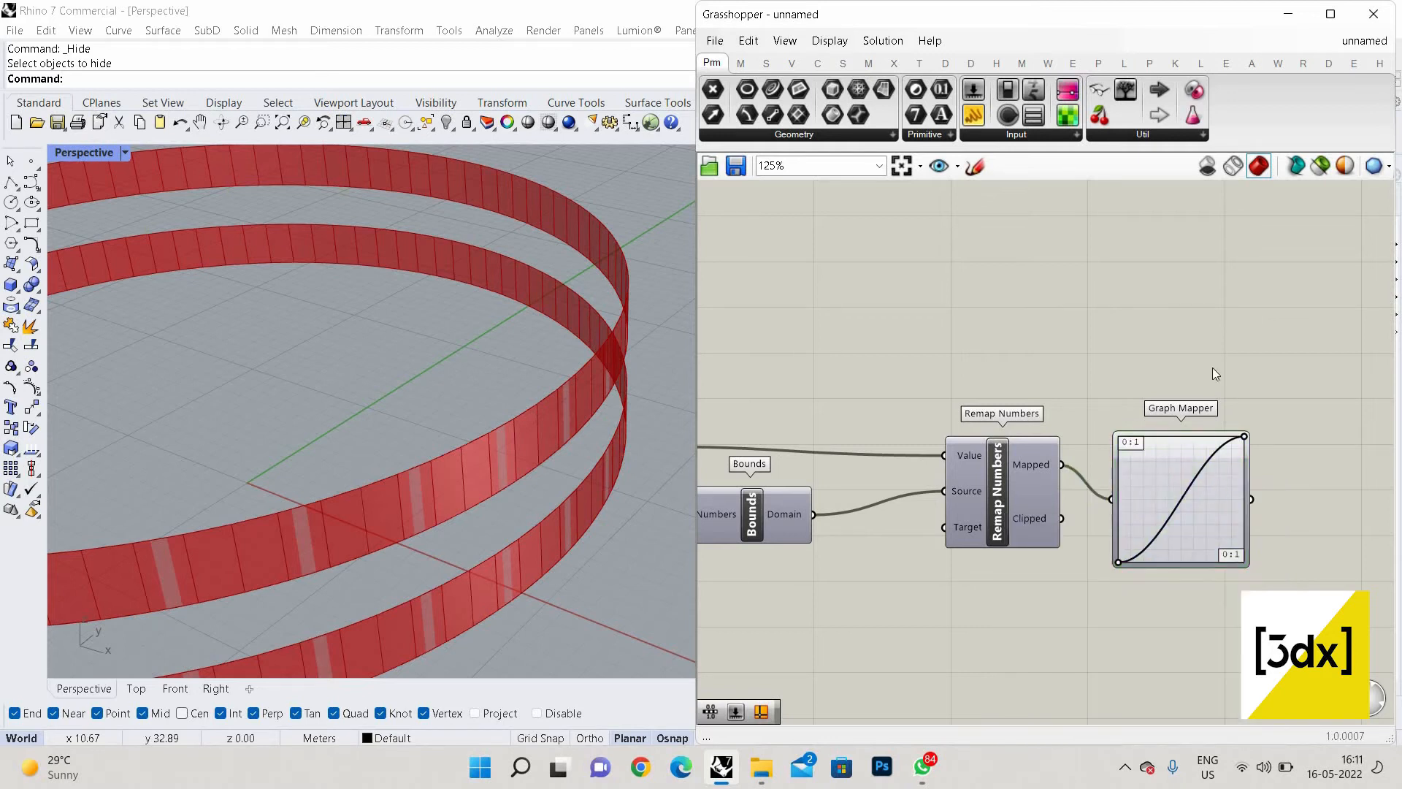
Move the Graph Mapper slightly closer to the Remap Numbers component
scroll(1212, 368, down, 2)
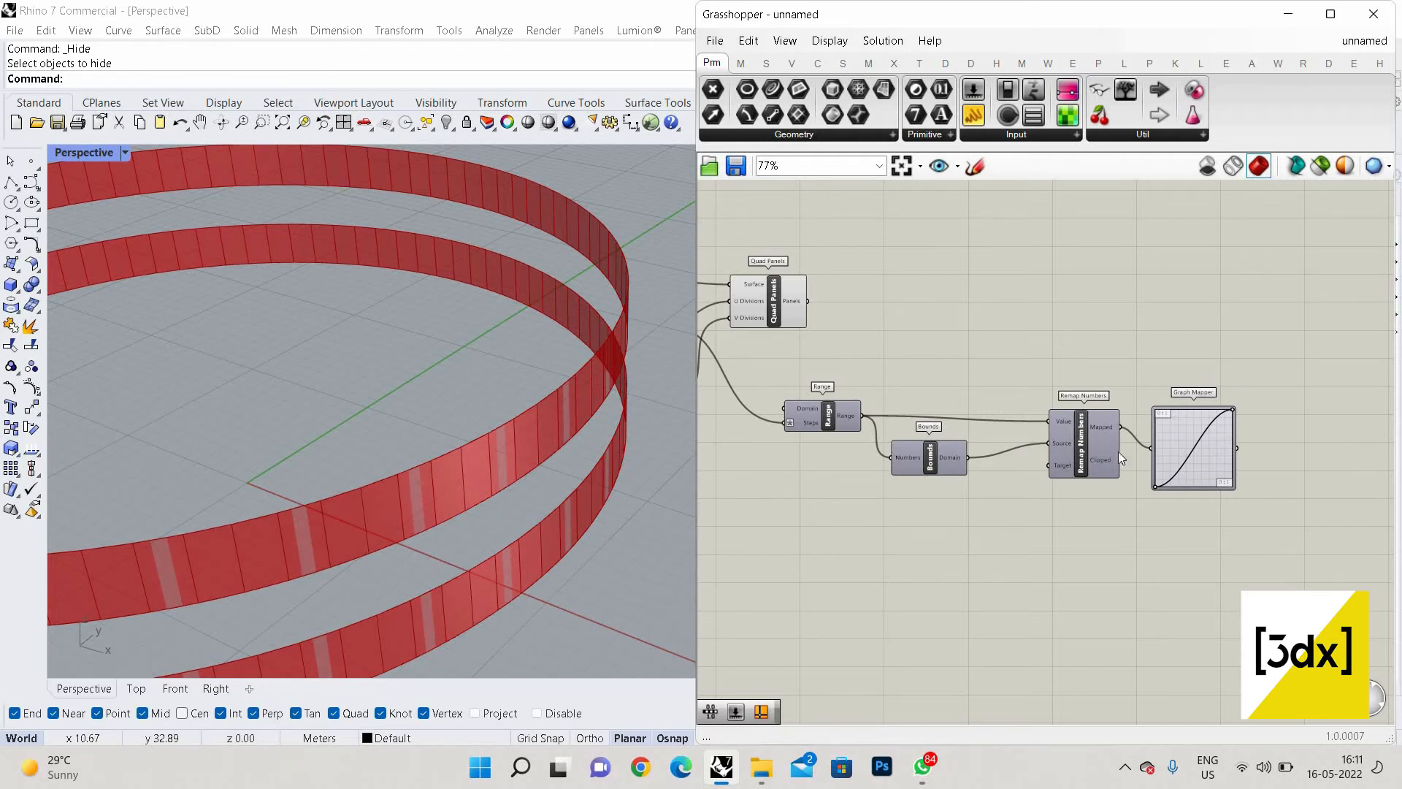
scroll(1119, 451, down, 2)
scroll(1291, 444, up, 2)
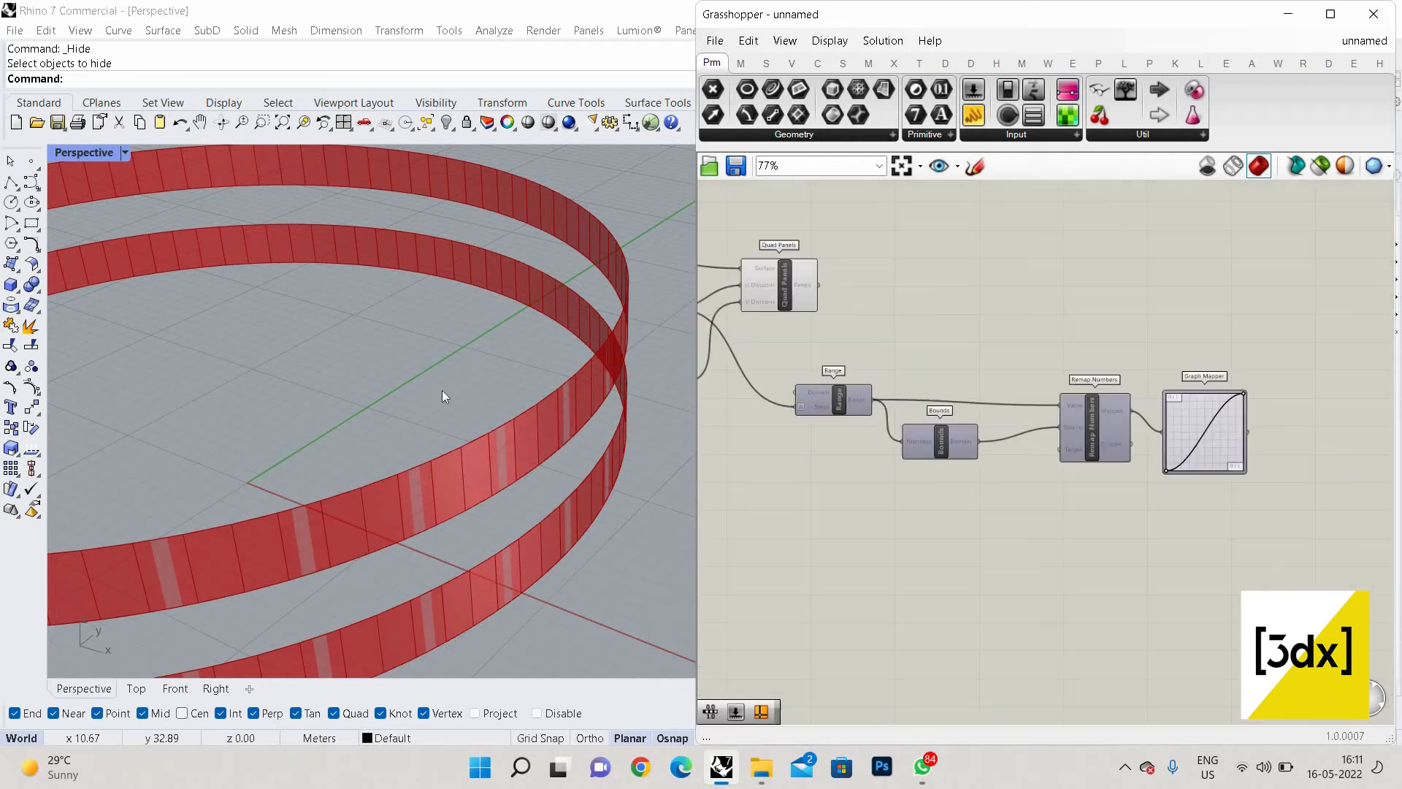
scroll(540, 482, up, 2)
scroll(538, 475, up, 1)
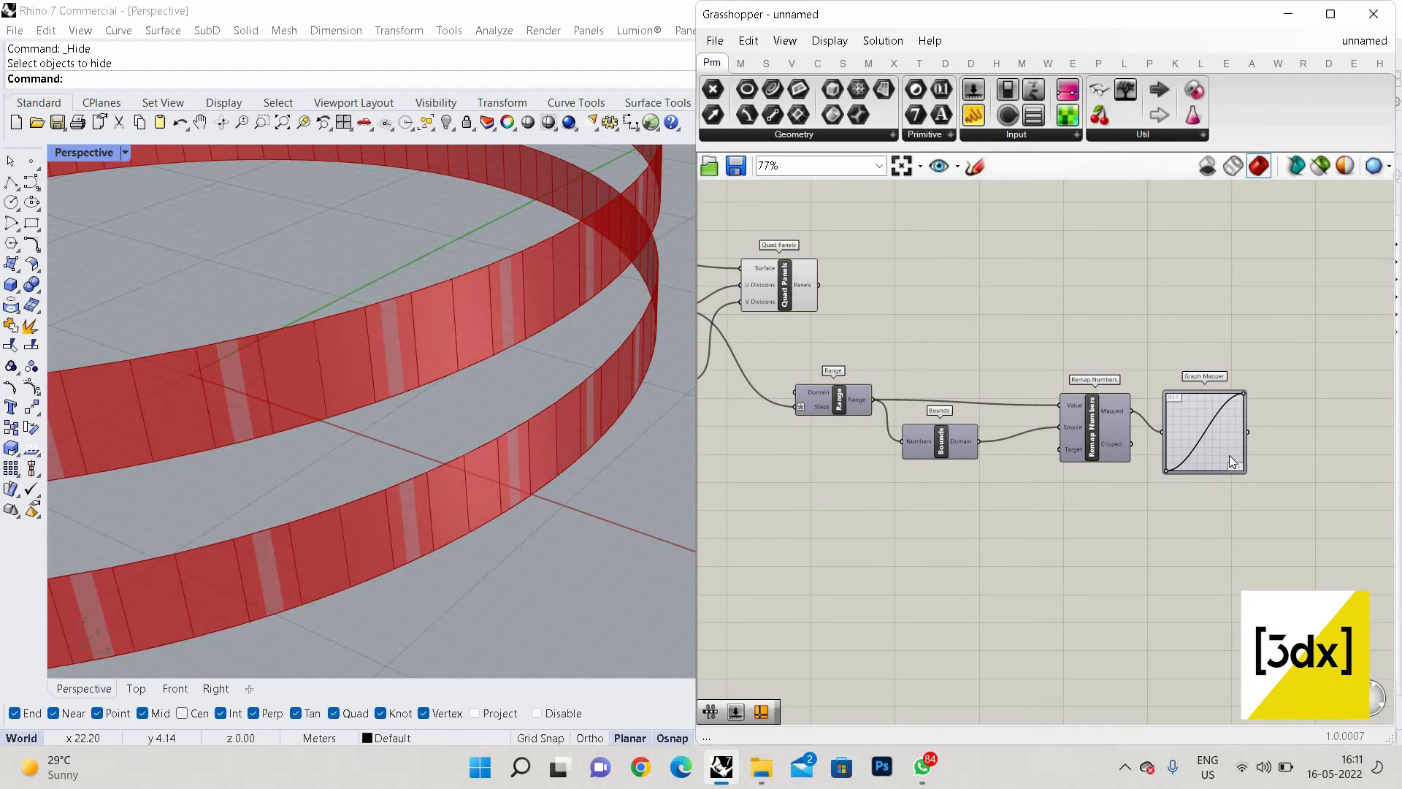
mouse_move(1229, 454)
scroll(1004, 428, up, 2)
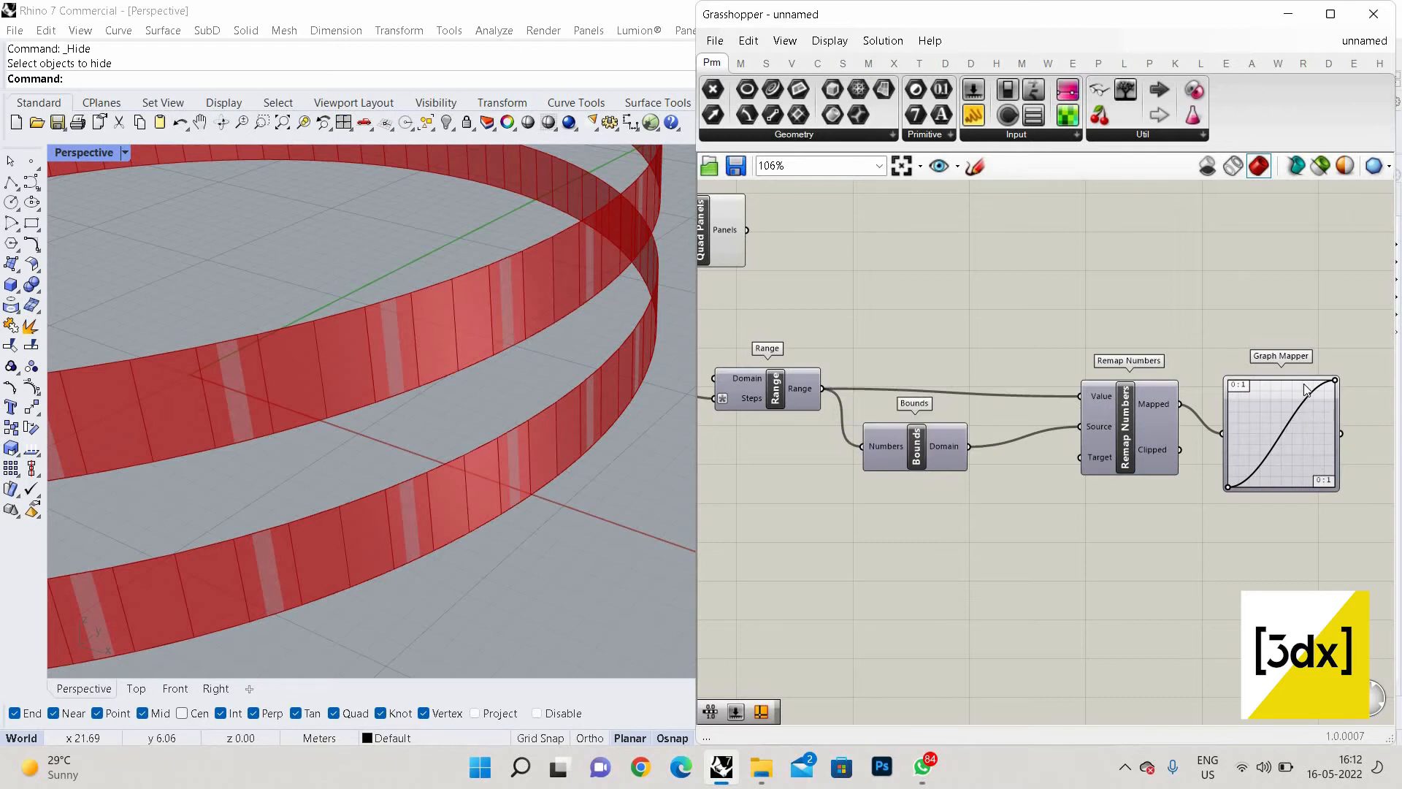
drag(1327, 388, 1315, 385)
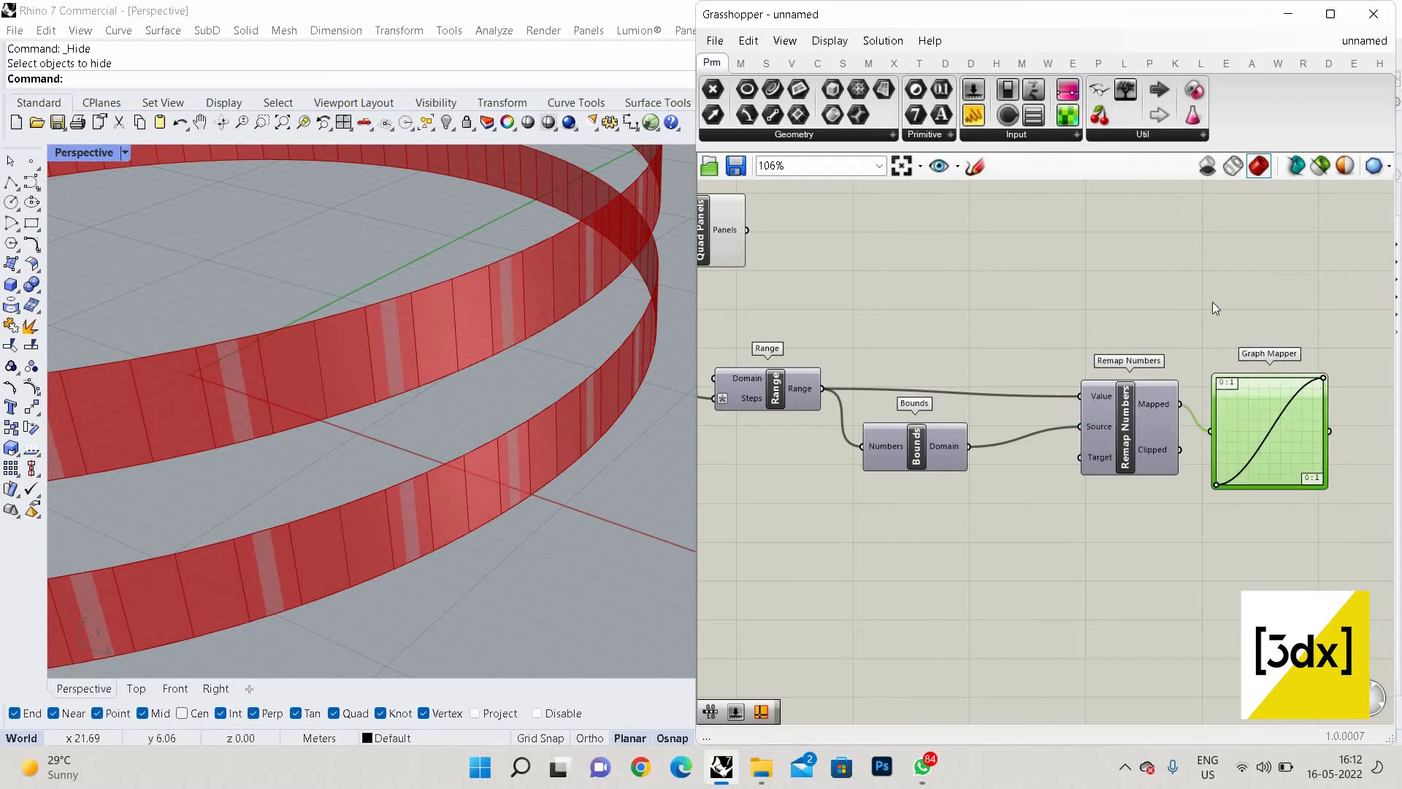
scroll(1314, 391, down, 3)
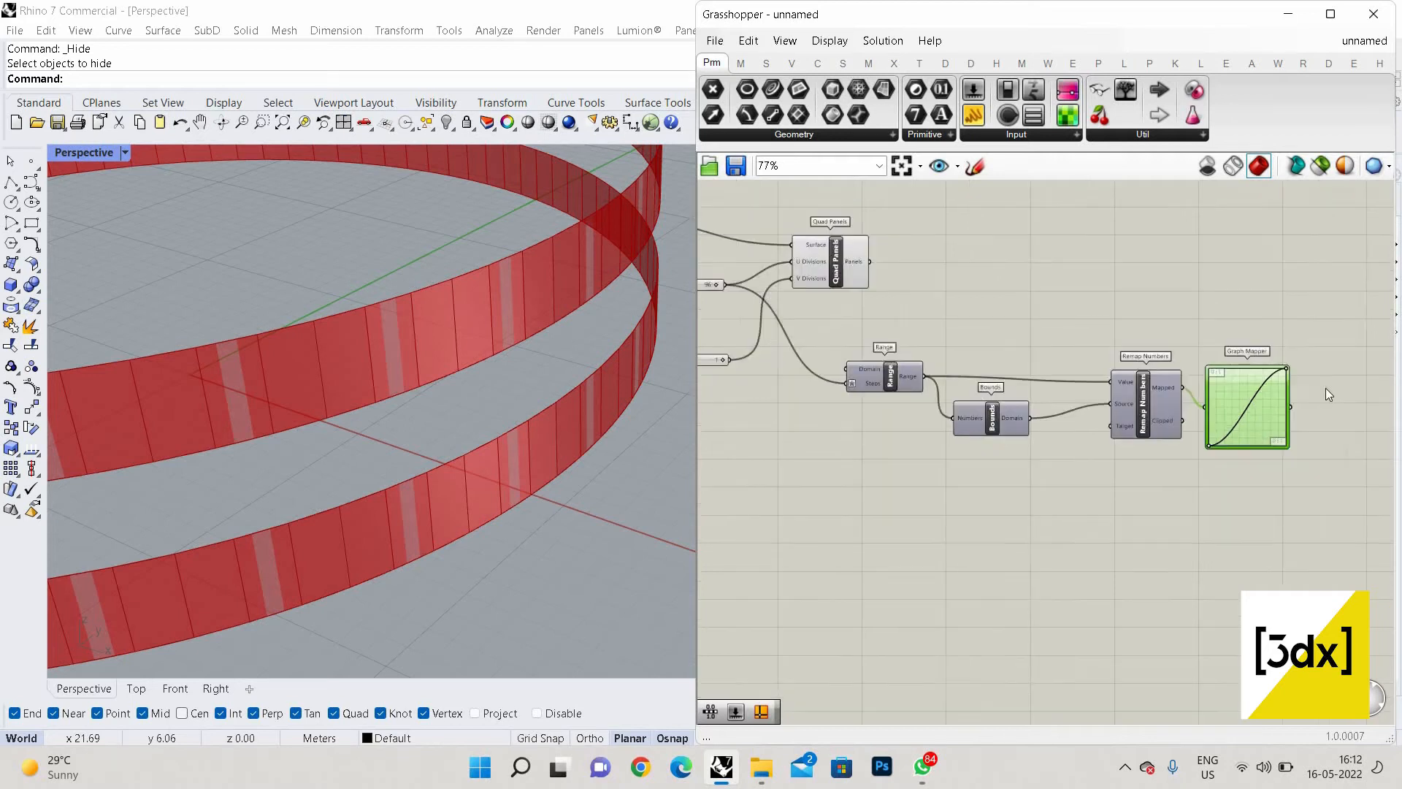
scroll(1325, 388, up, 3)
scroll(1326, 395, up, 2)
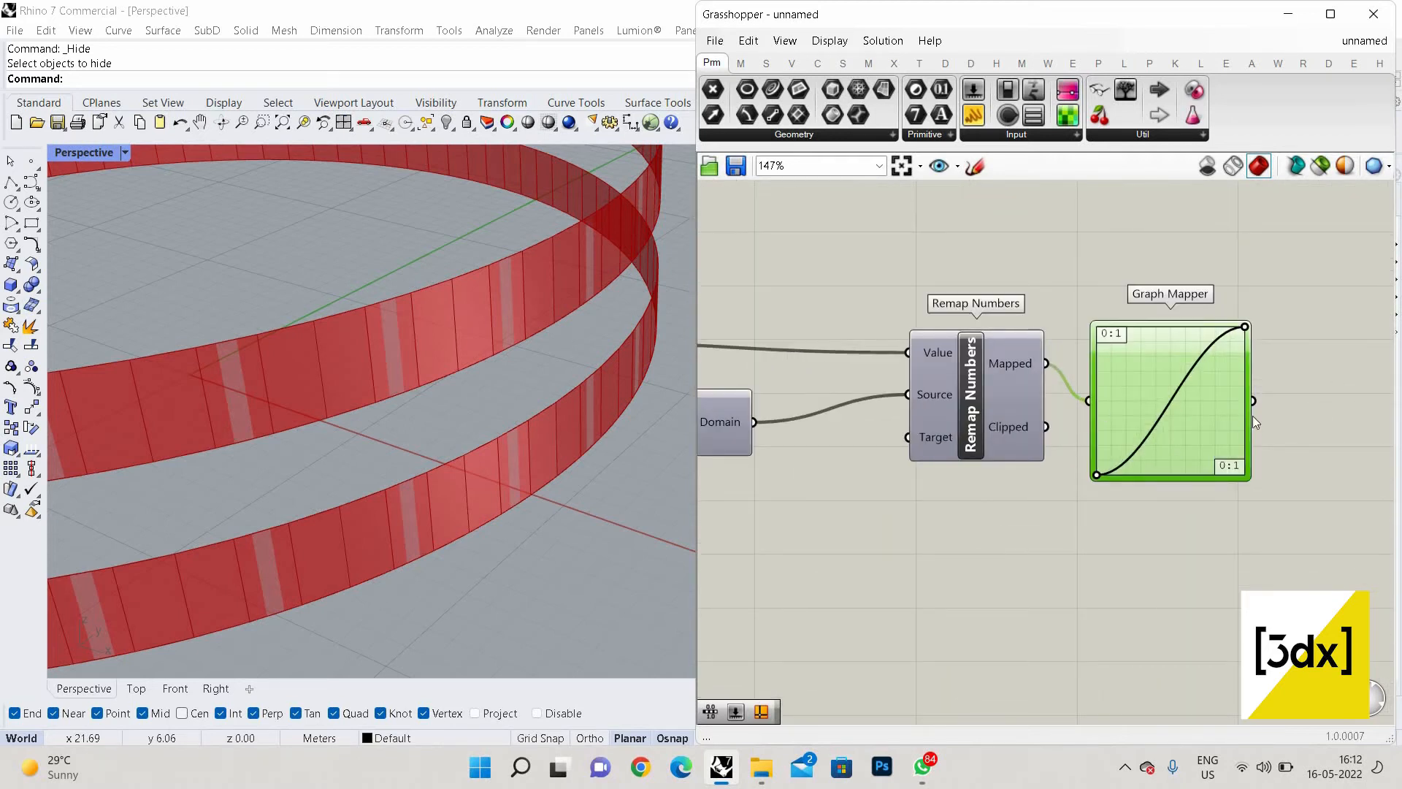
scroll(1252, 415, down, 2)
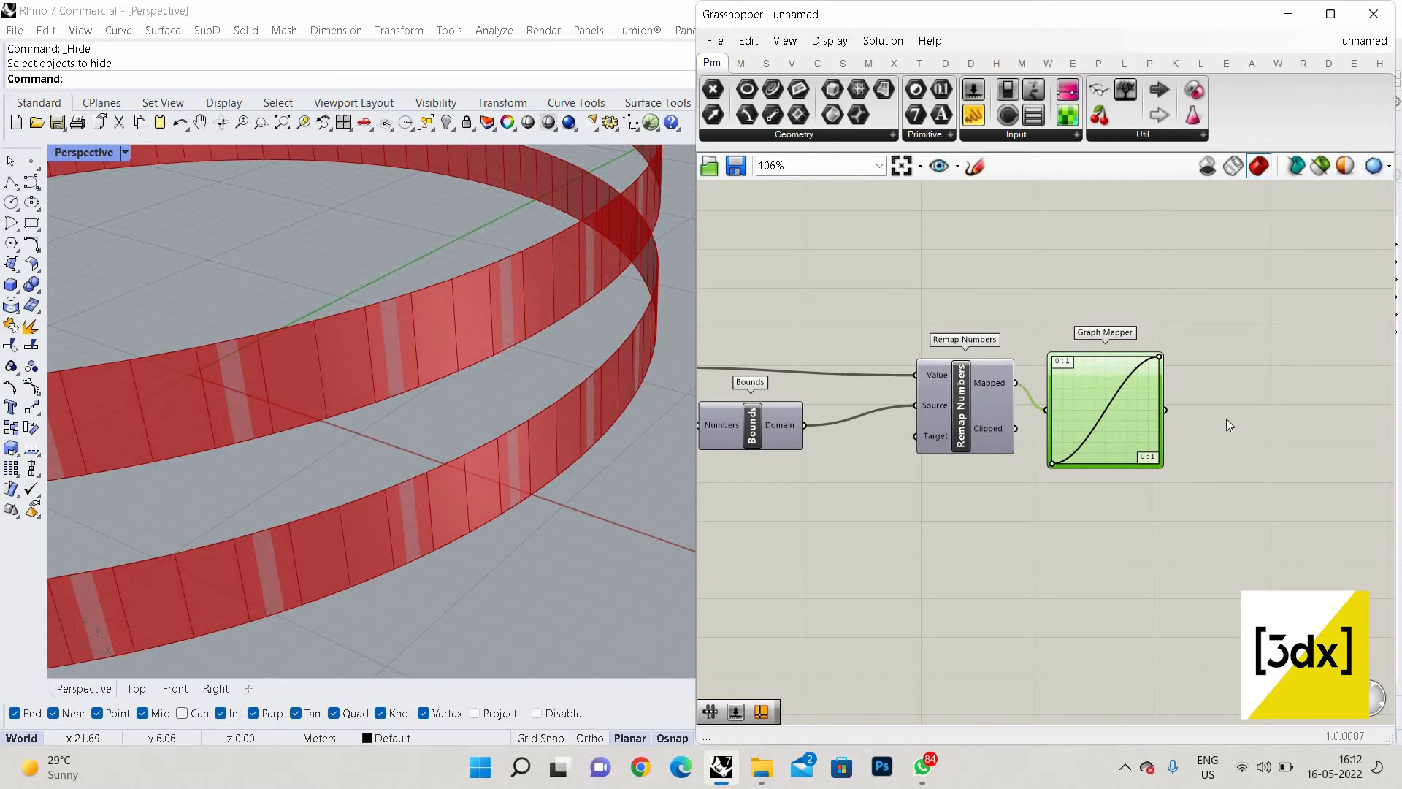
scroll(1203, 438, down, 4)
drag(1255, 492, 898, 396)
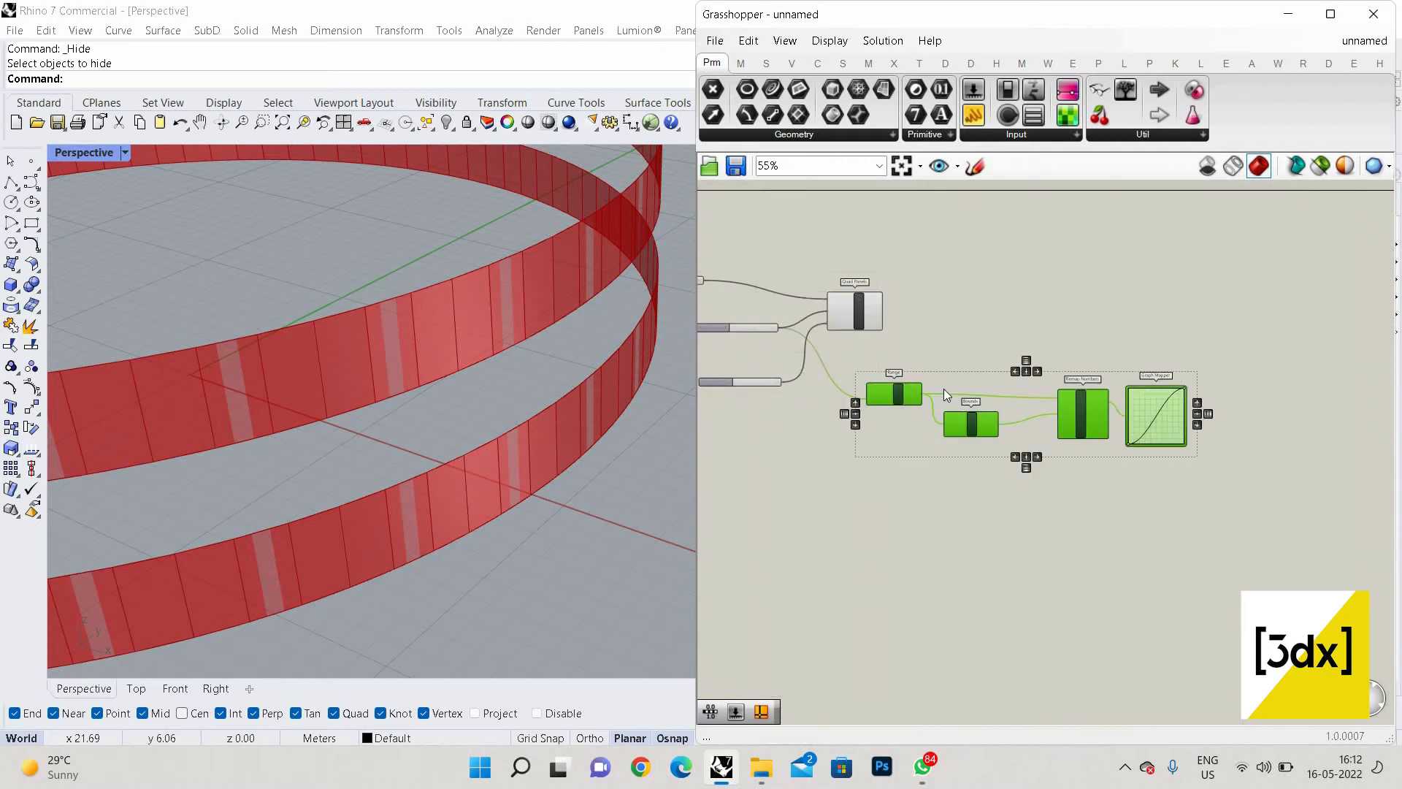
key(ctrl+c)
key(ctrl+v)
key(ctrl+v)
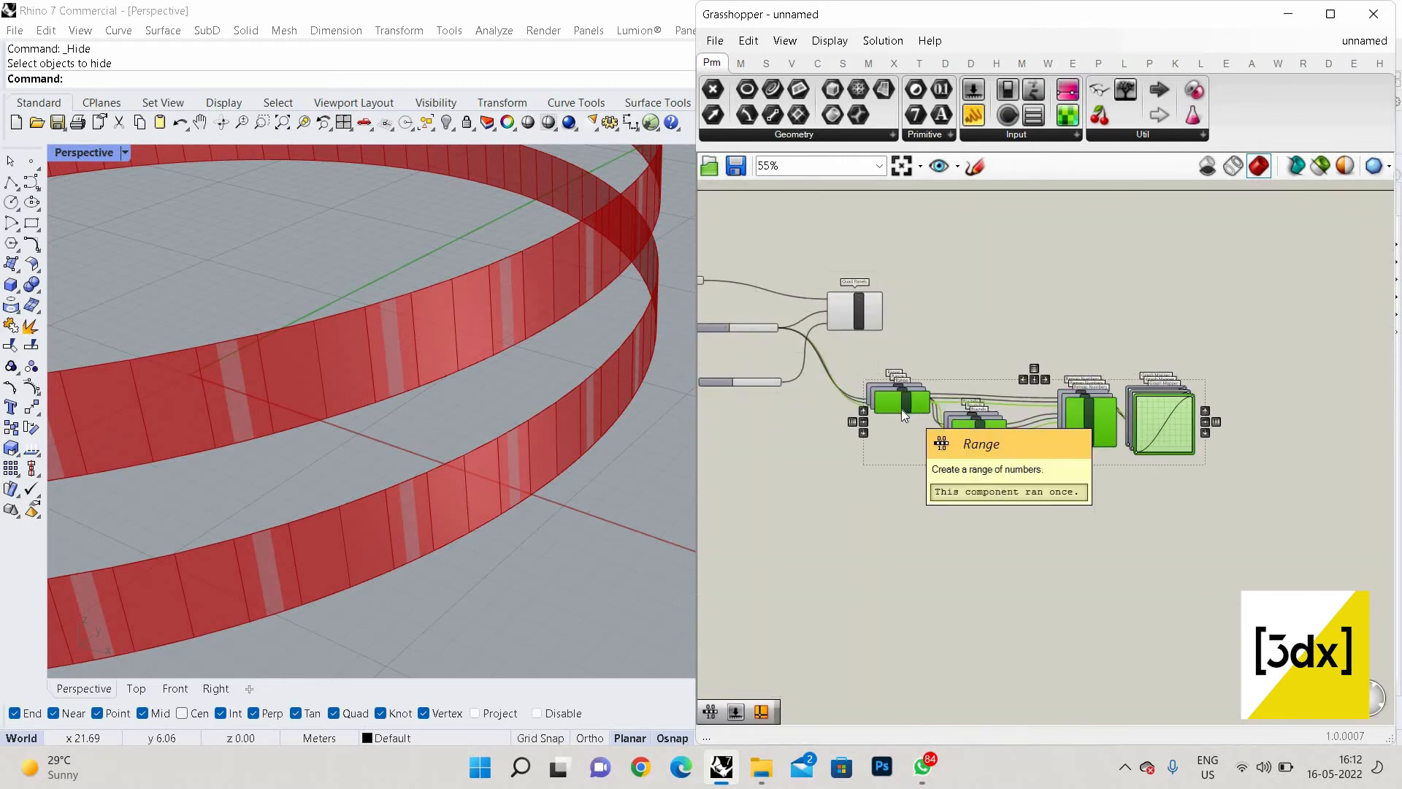
key(Delete)
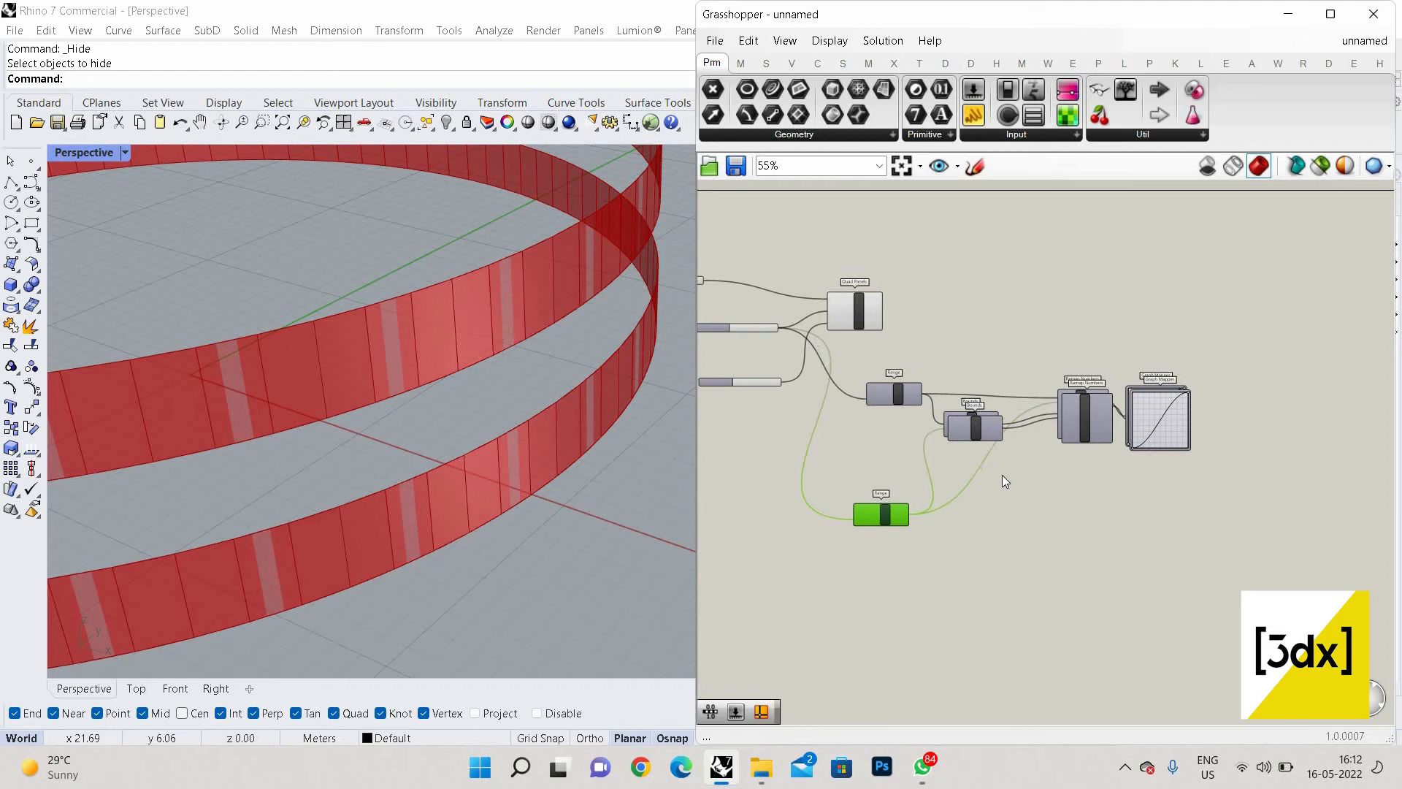
key(ctrl+z)
key(ctrl+z)
Duplicate the Range, Bounds, Remap Numbers and Graph Mapper chain and place the copy below the original
drag(1380, 541, 891, 371)
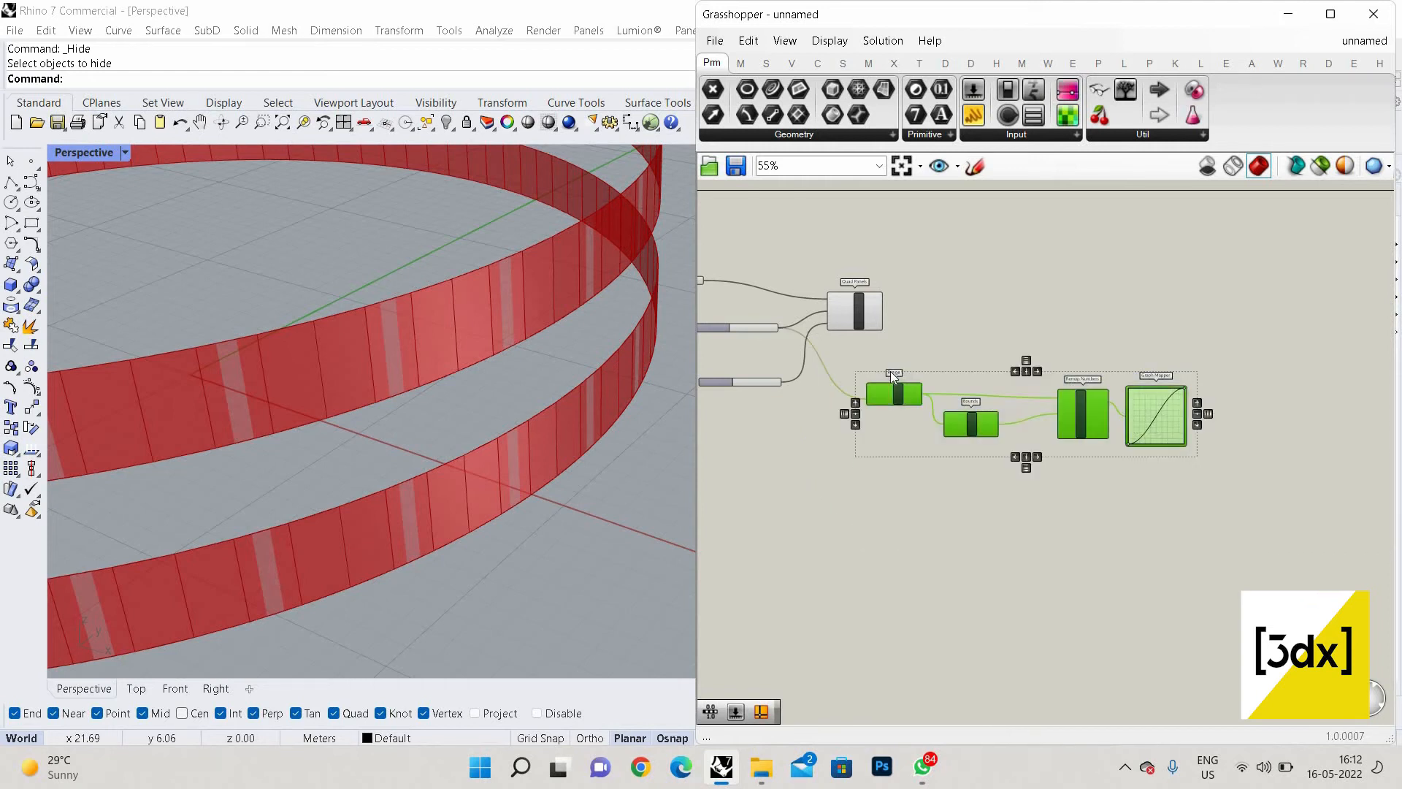
key(ctrl+c)
key(ctrl+v)
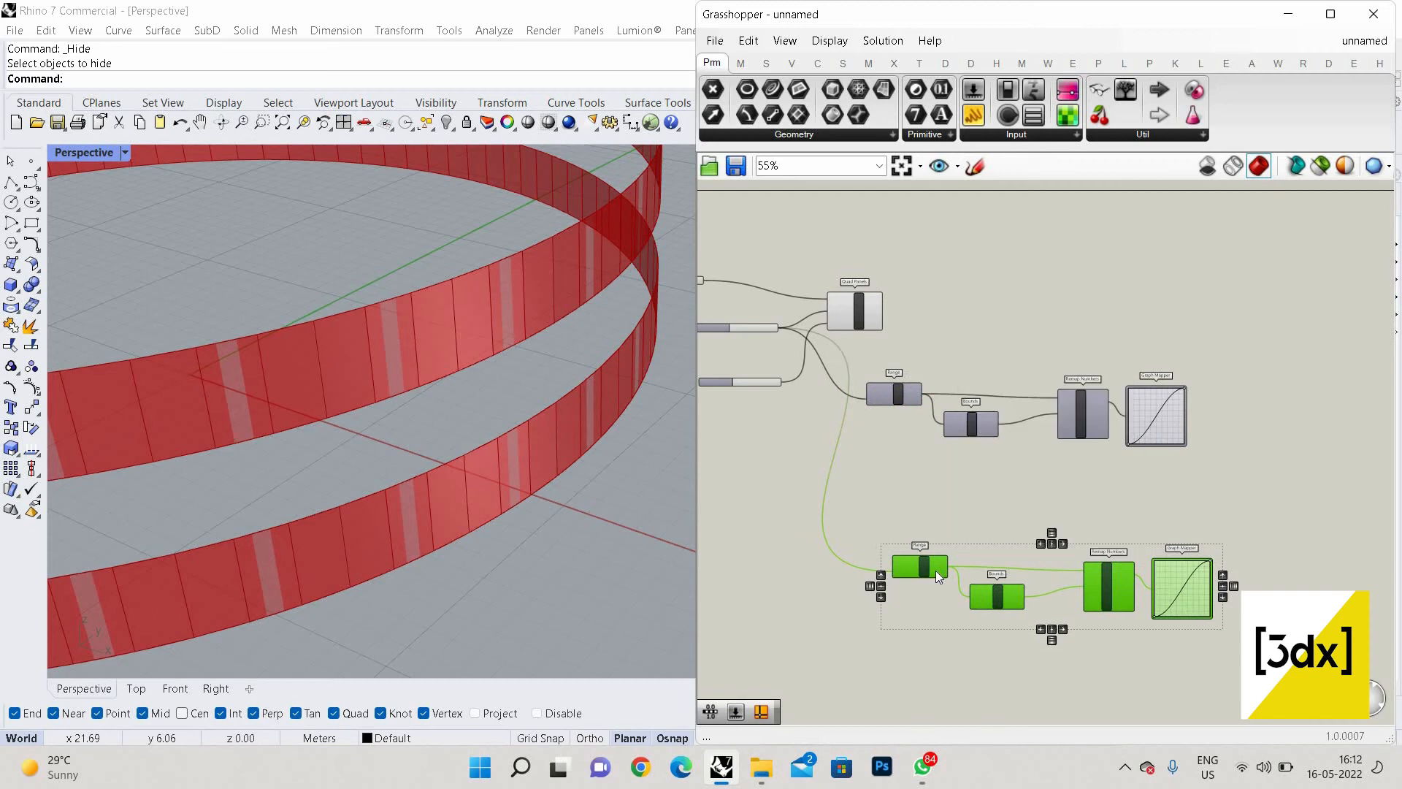
mouse_move(935, 571)
Move the Quad Panels component along the canvas so it sits above the original Graph Mapper
scroll(1145, 419, down, 1)
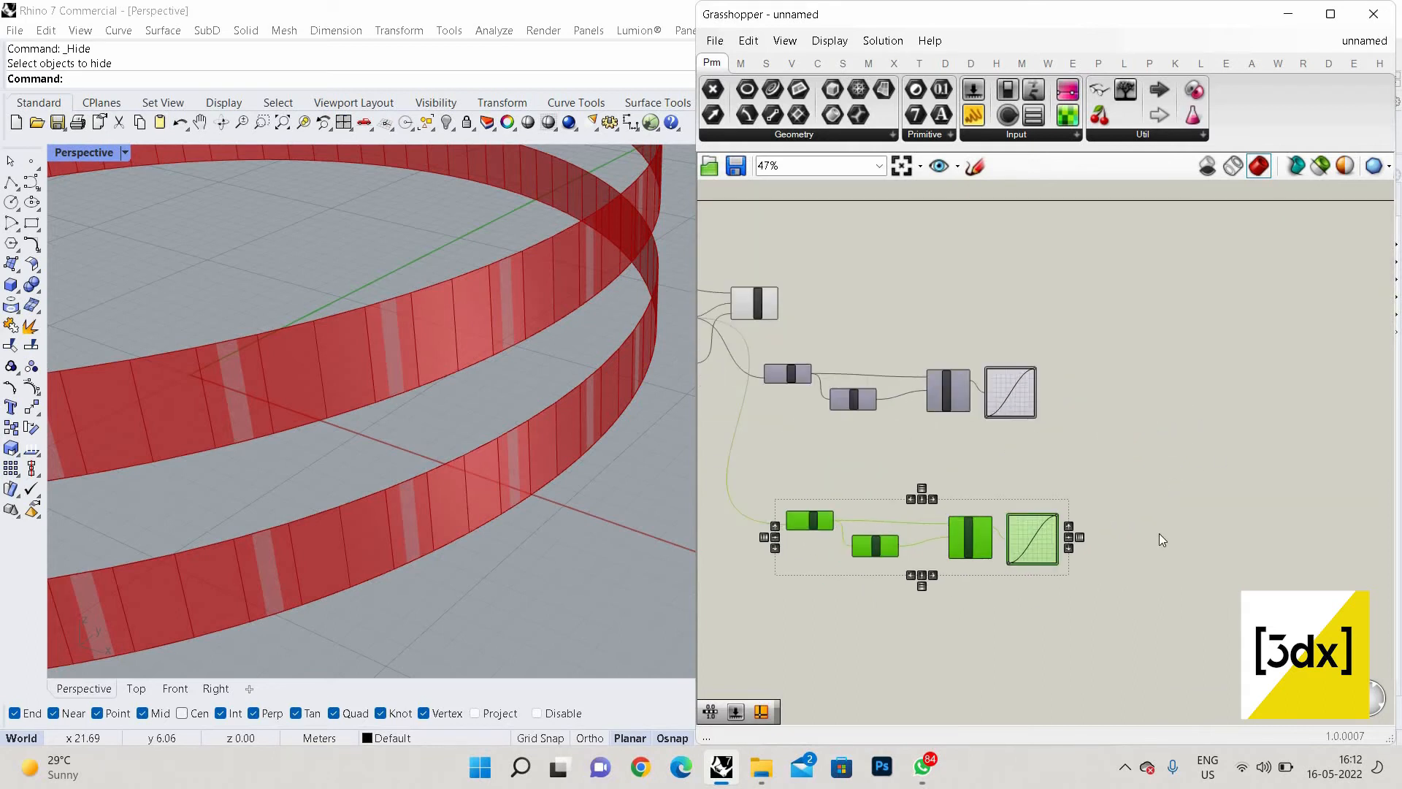
scroll(867, 381, down, 2)
scroll(996, 405, up, 2)
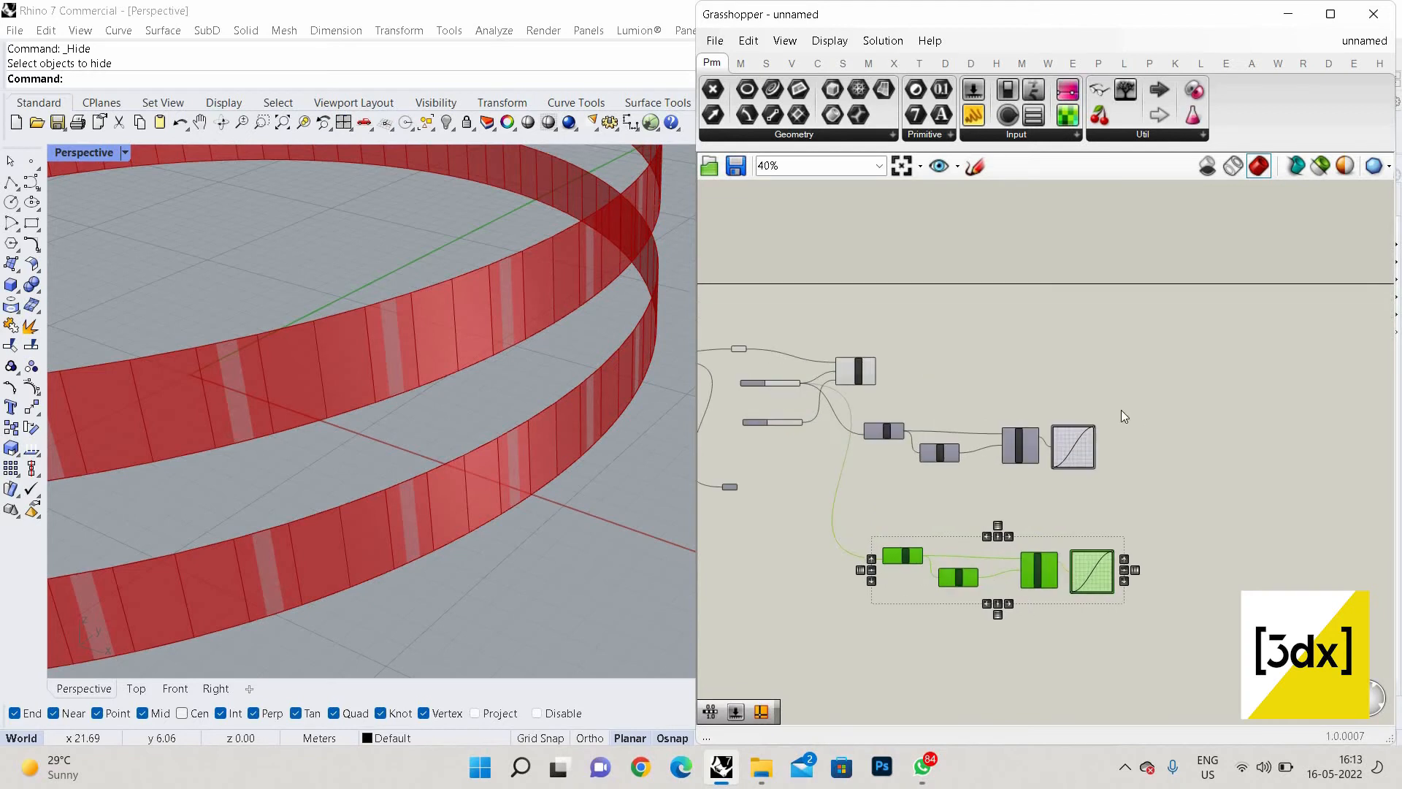
drag(856, 371, 1066, 398)
click(1225, 495)
Turn off the preview of the components preceding Quad Panels so only the quad panels are displayed
scroll(1225, 496, down, 3)
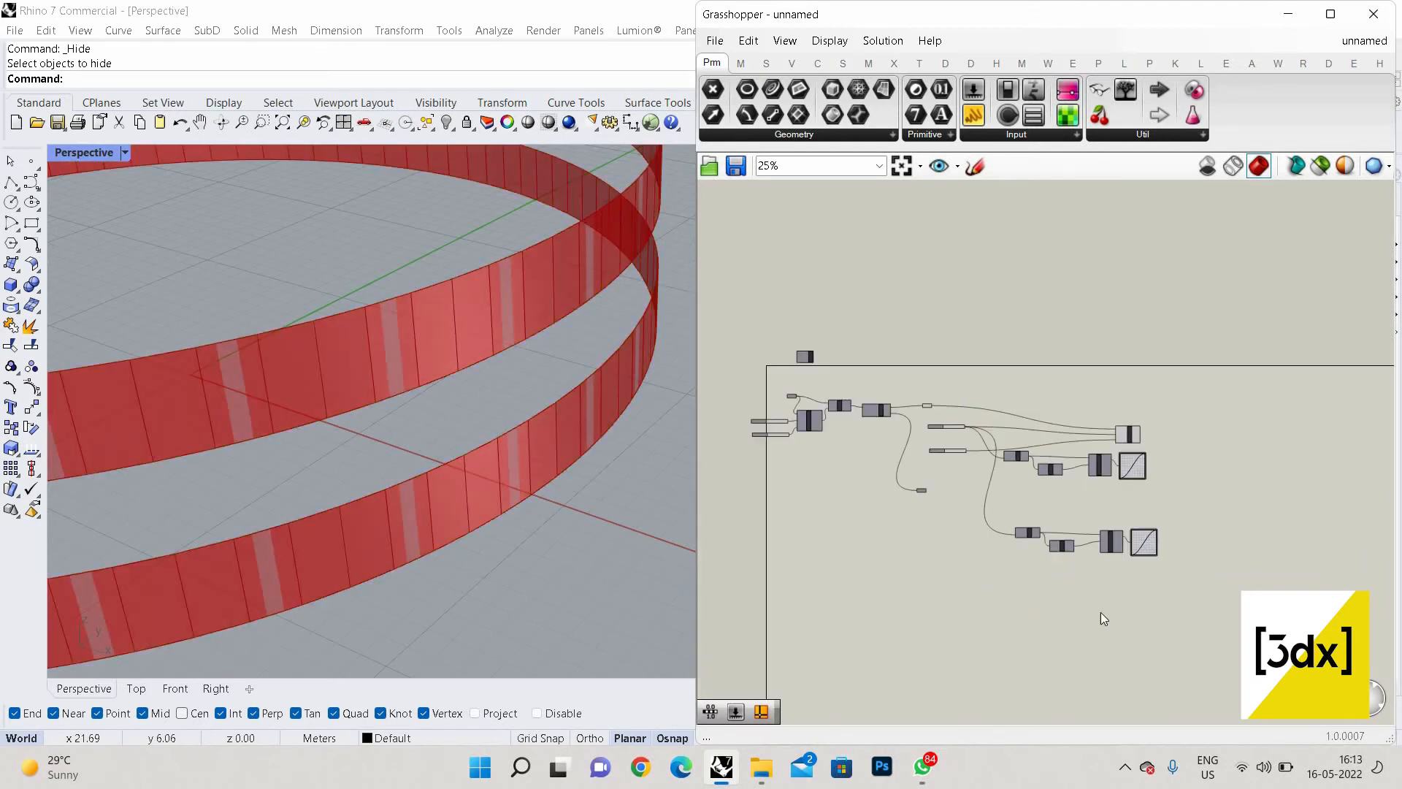
drag(1102, 612, 812, 387)
right_click(977, 398)
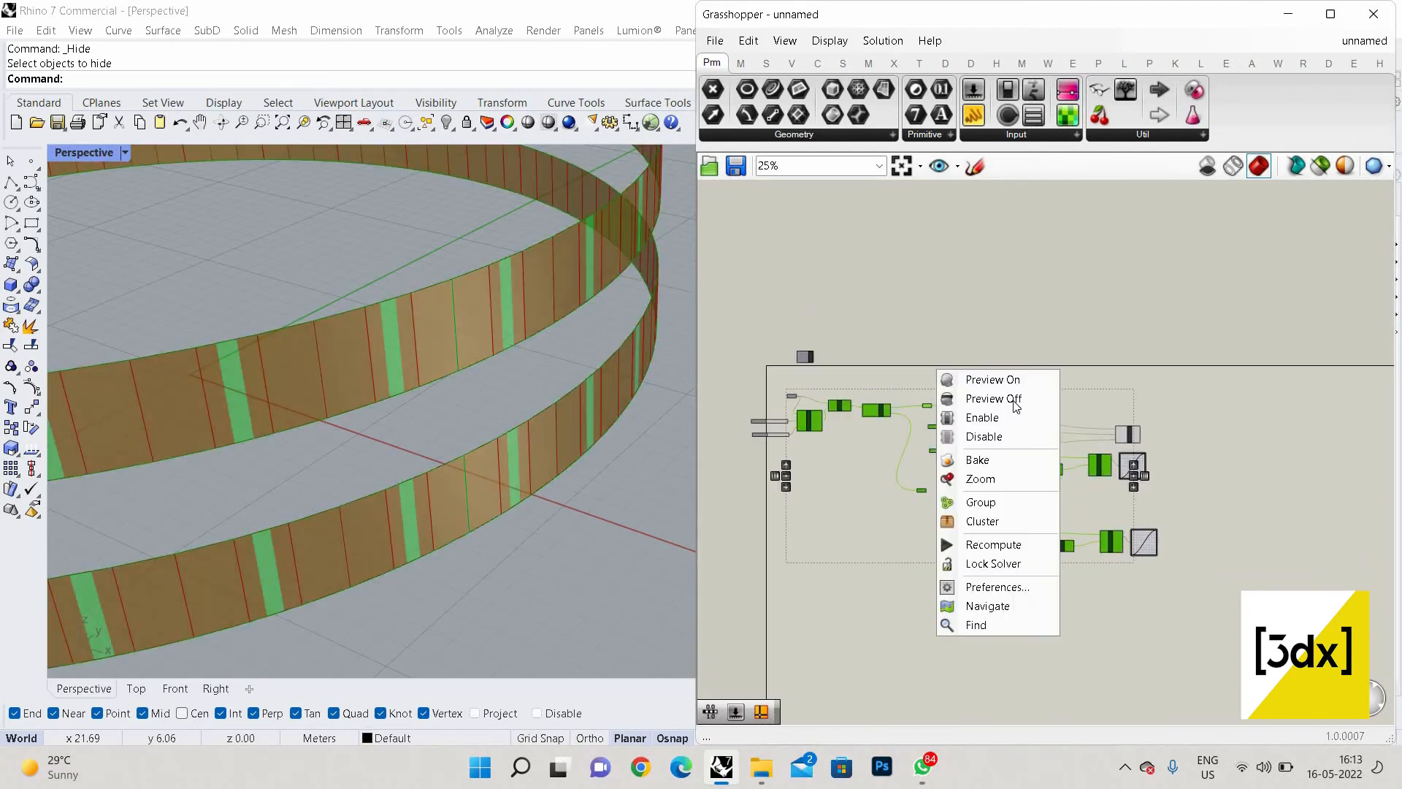
click(972, 399)
scroll(1157, 460, up, 2)
scroll(1093, 415, up, 5)
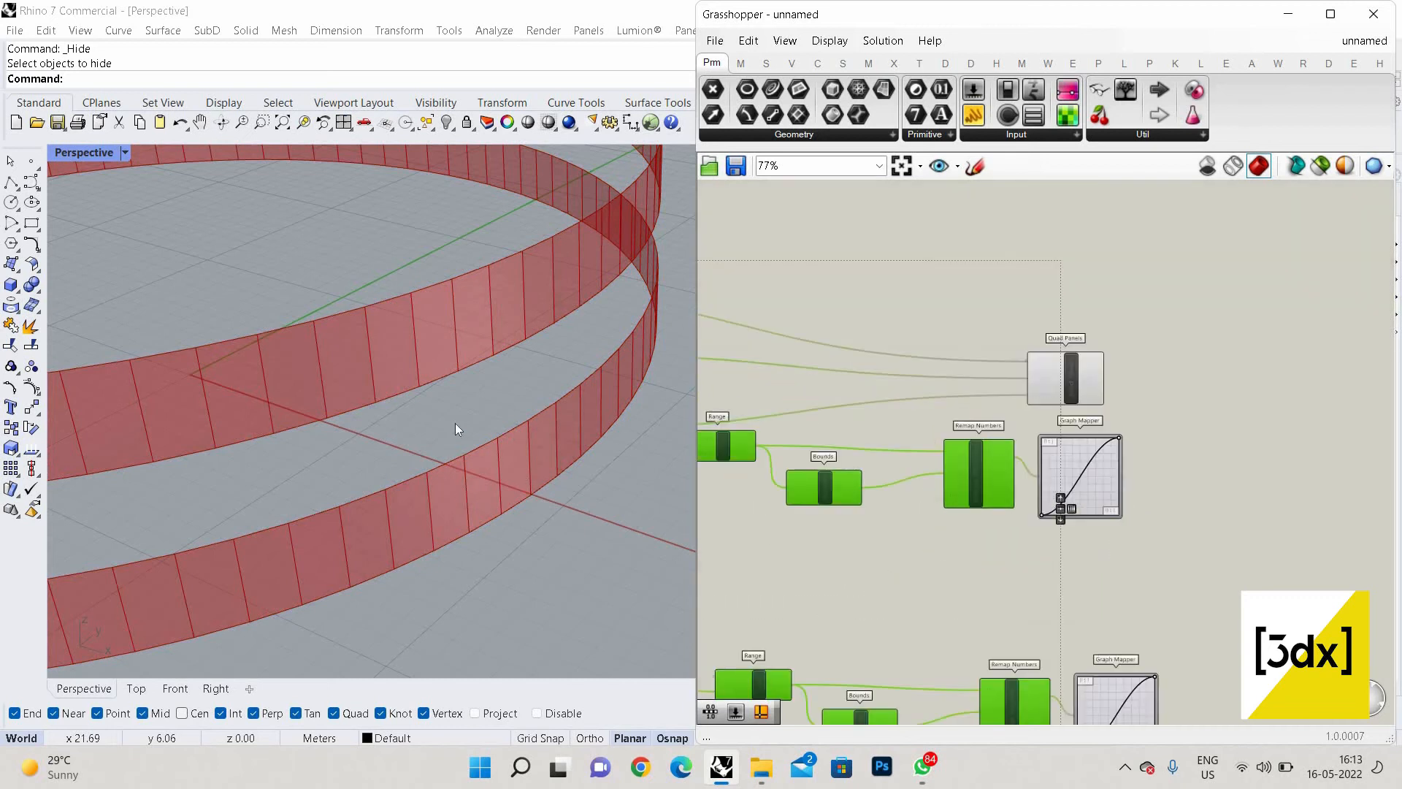
Move the original Graph Mapper down to leave more space beneath the Quad Panels component
scroll(1083, 371, down, 1)
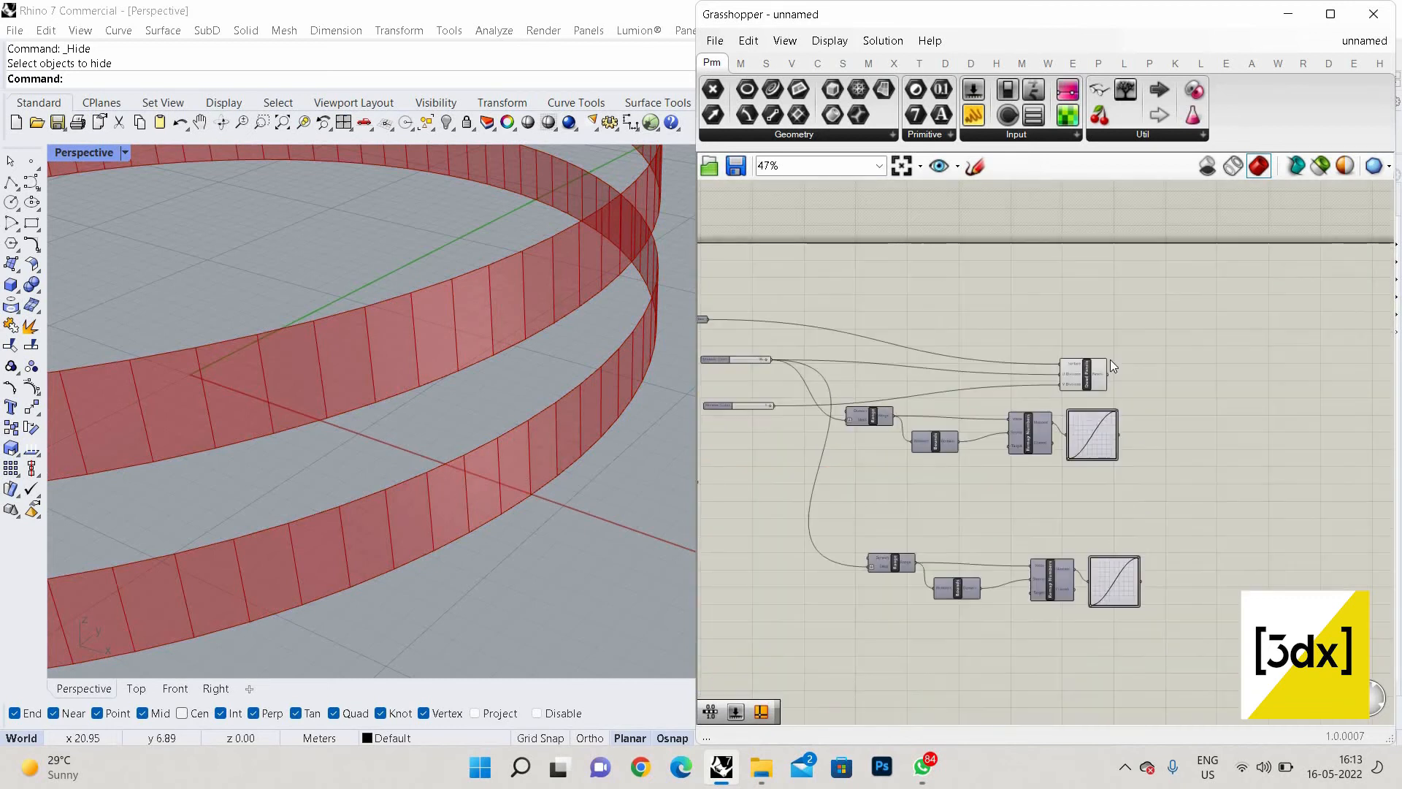
click(1111, 359)
click(1121, 471)
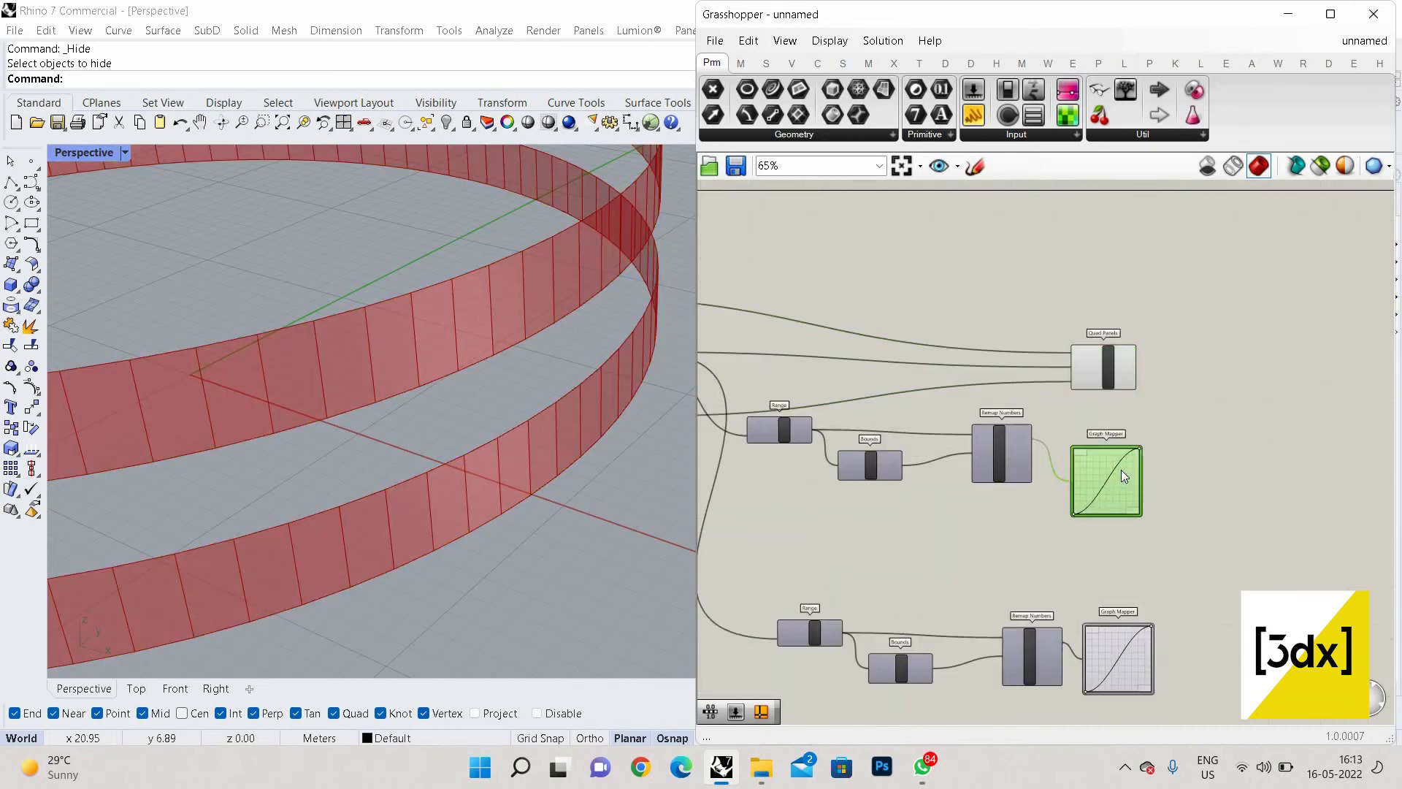
click(1201, 474)
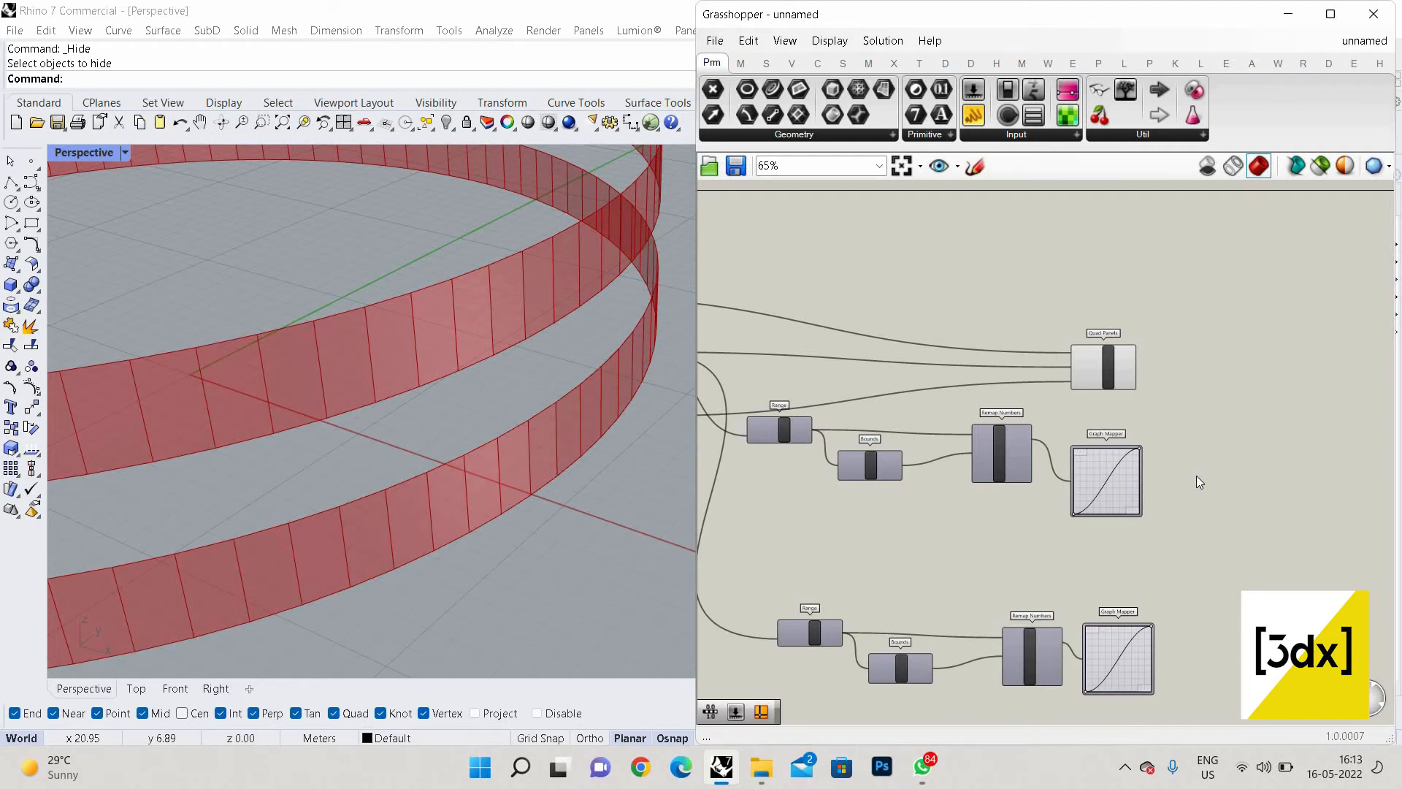
scroll(1151, 389, up, 2)
double_click(1151, 374)
text(c)
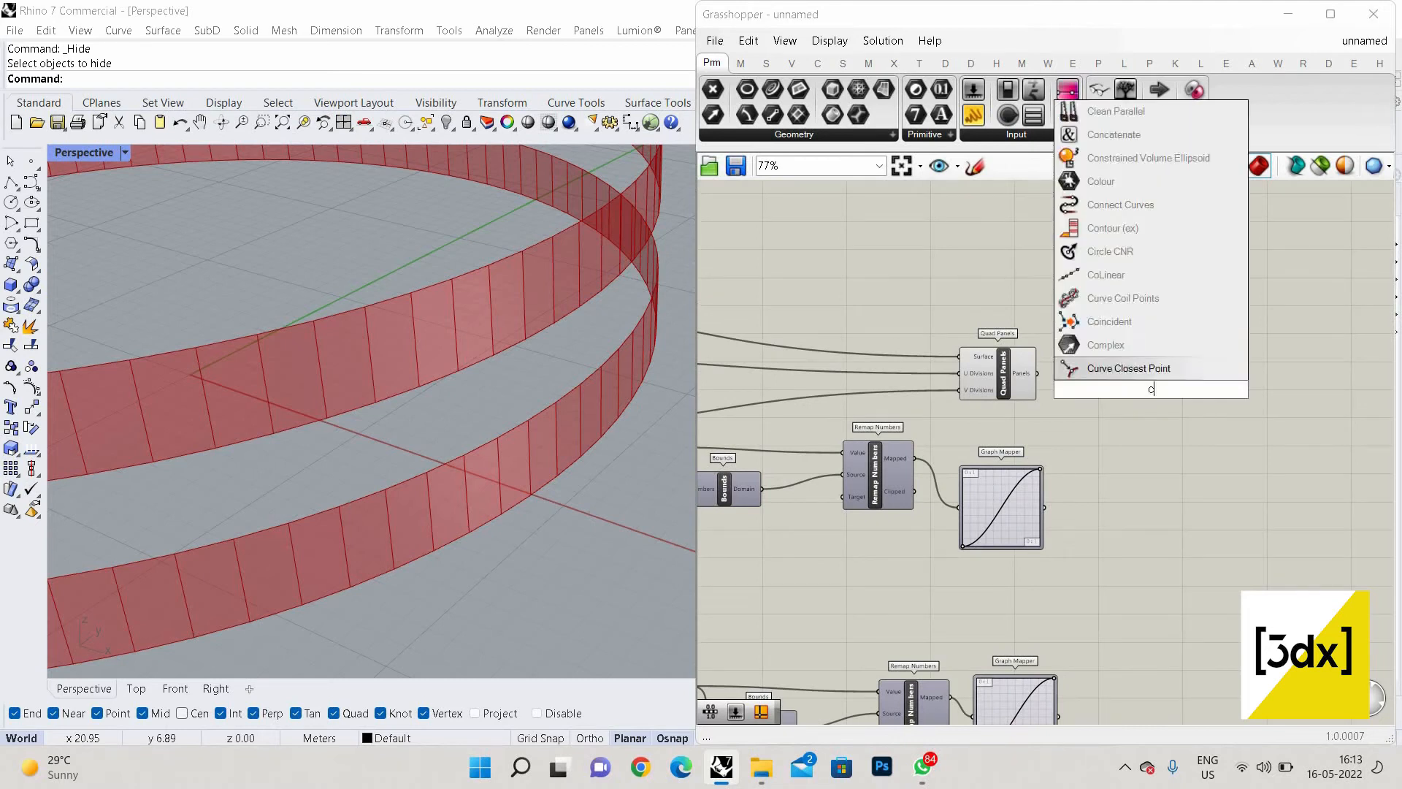
text(onstr)
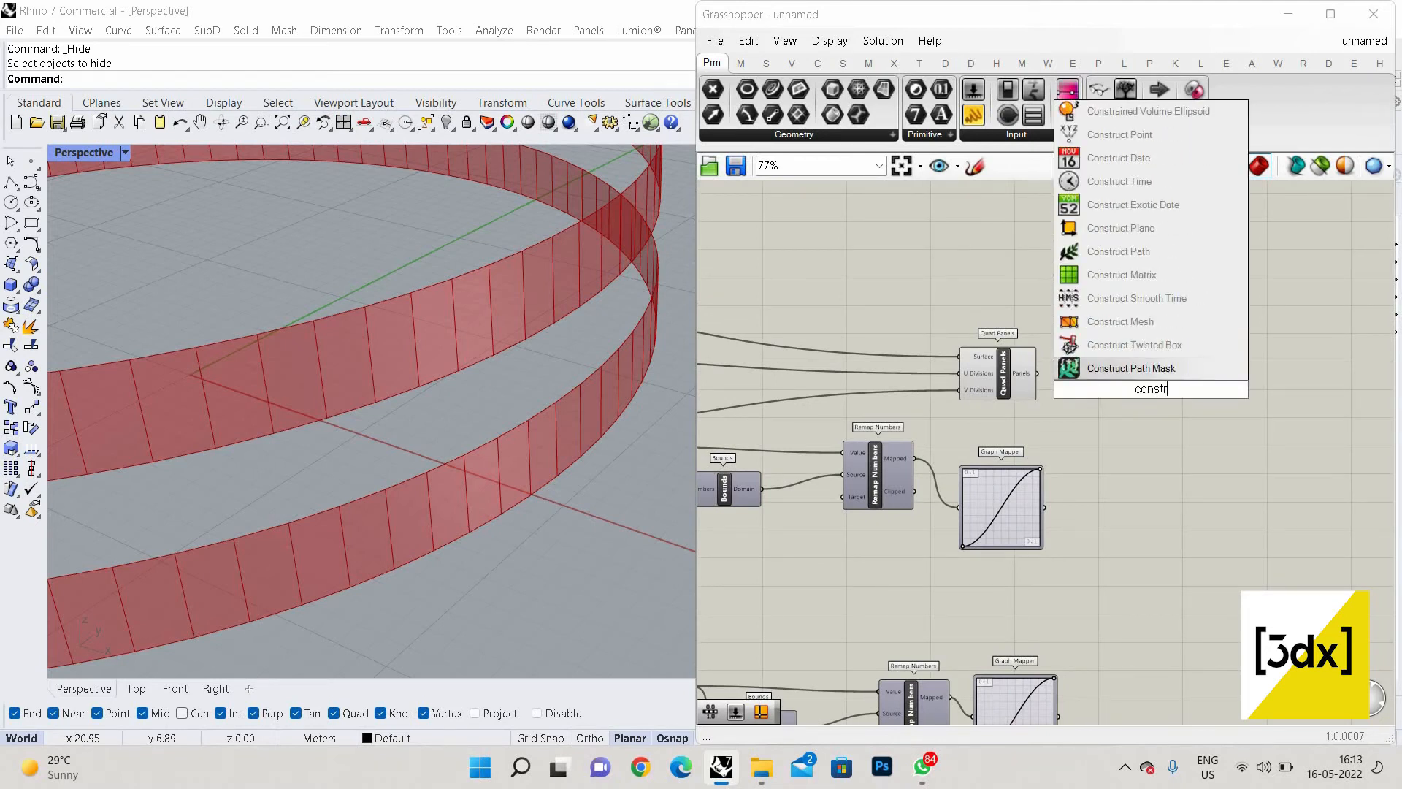
key(BackSpace)
key(BackSpace)
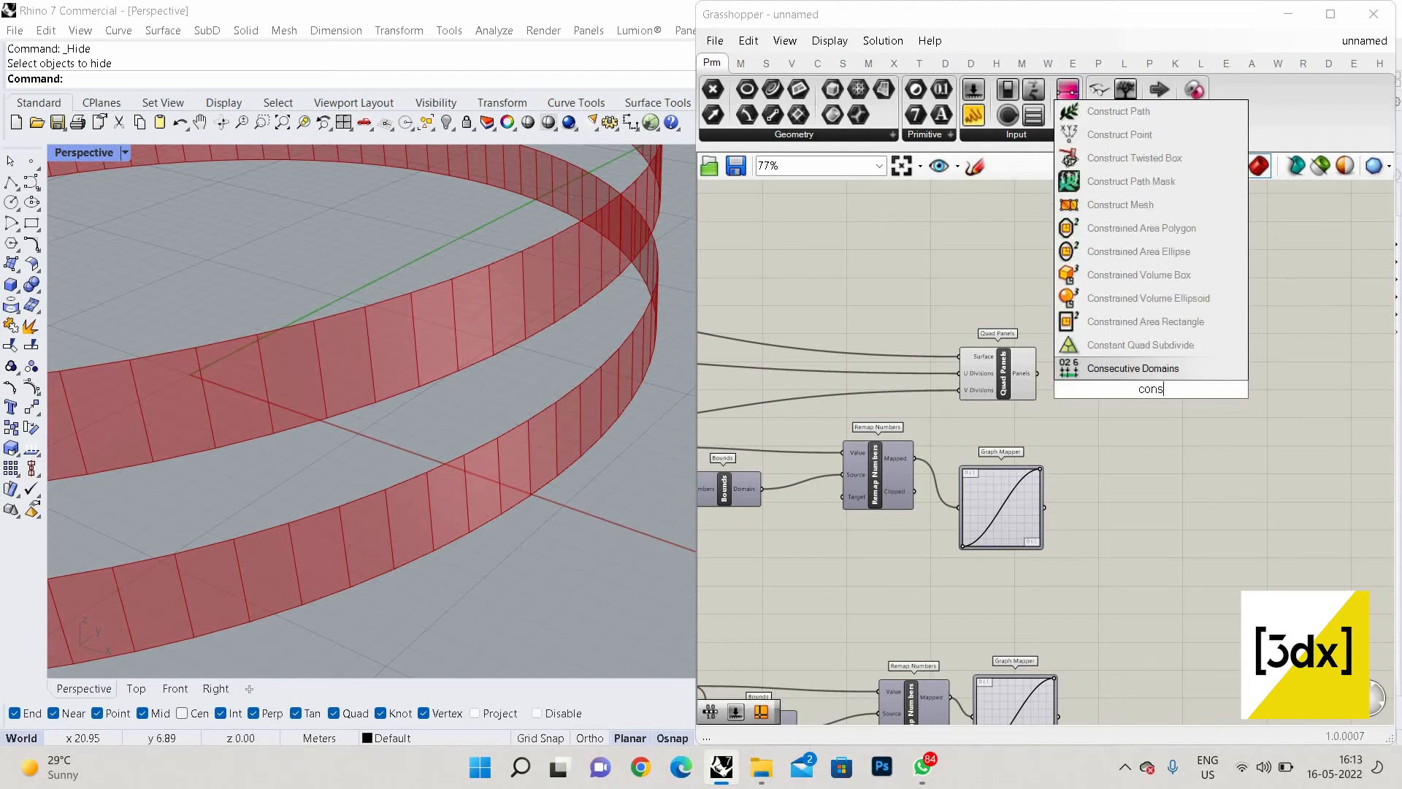
text(s)
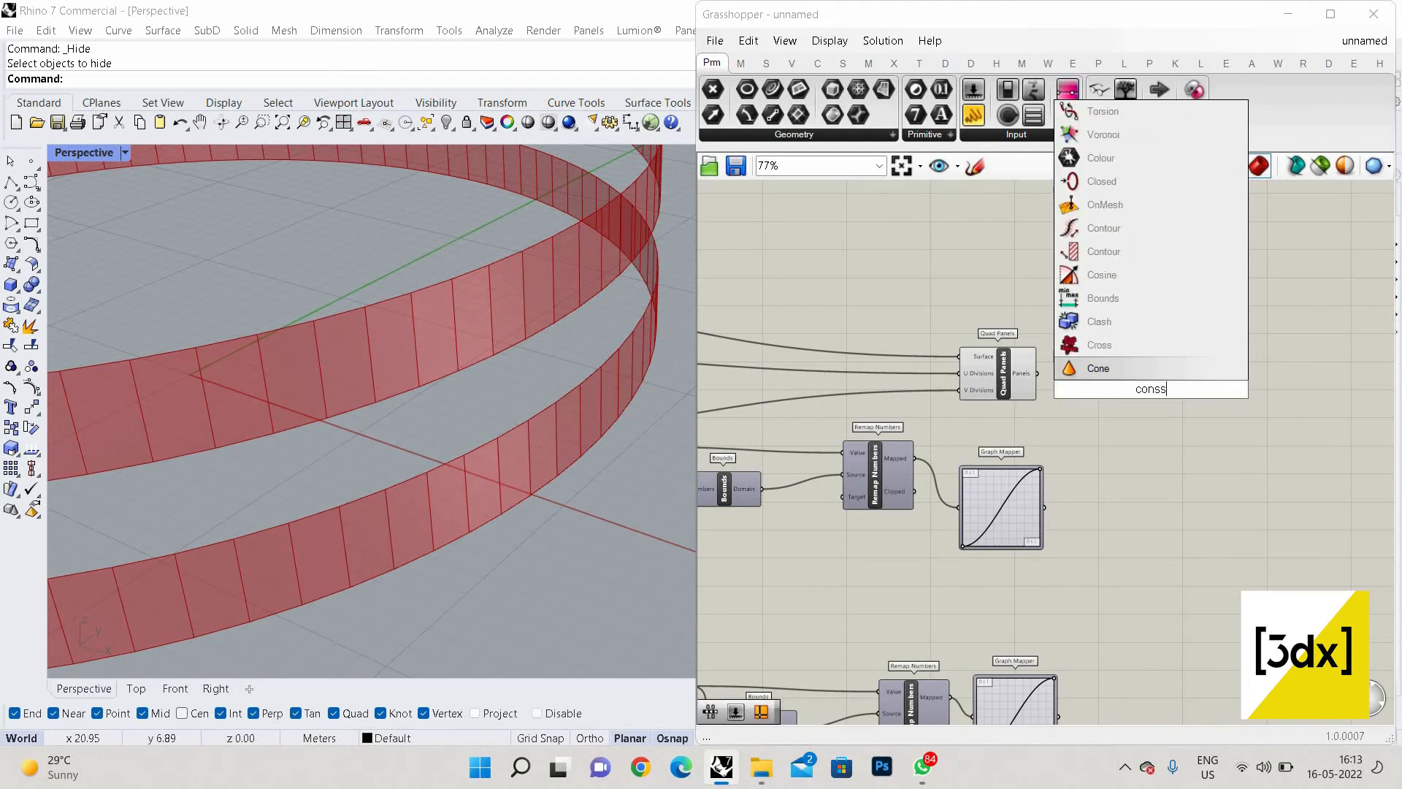
text(truct)
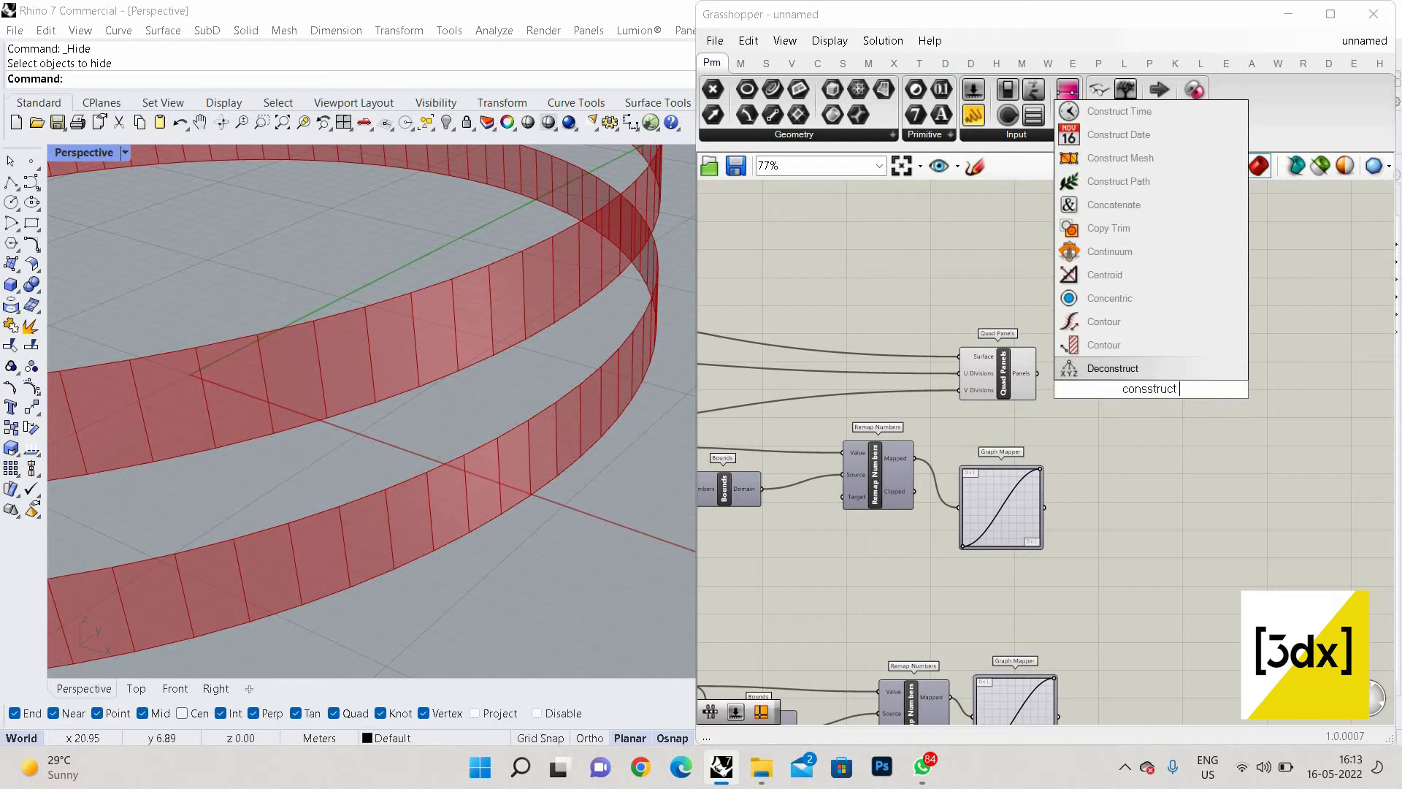
text( point)
key(Return)
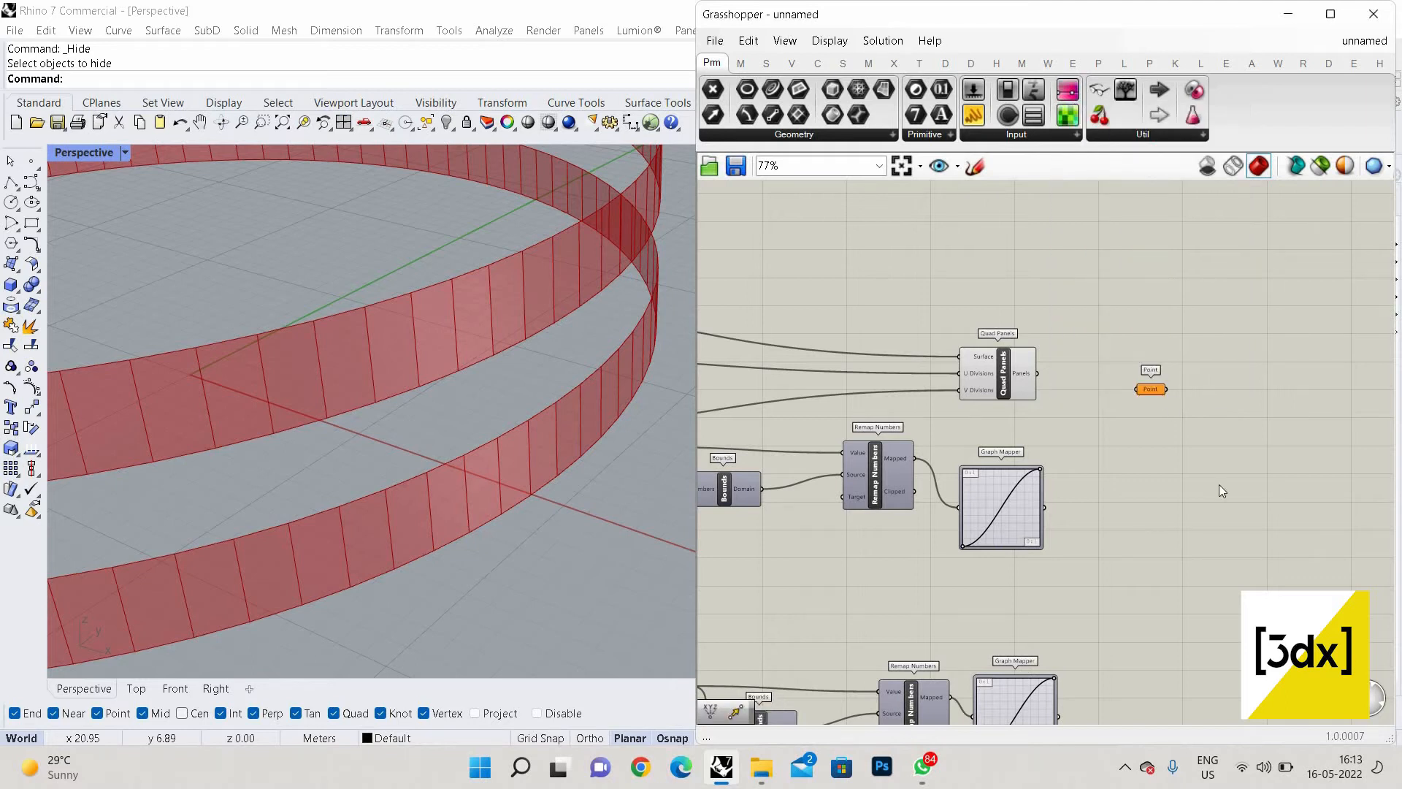
key(Delete)
Add a Construct Point component and place it beyond Quad Panels with free space between them
double_click(1137, 367)
text(cons)
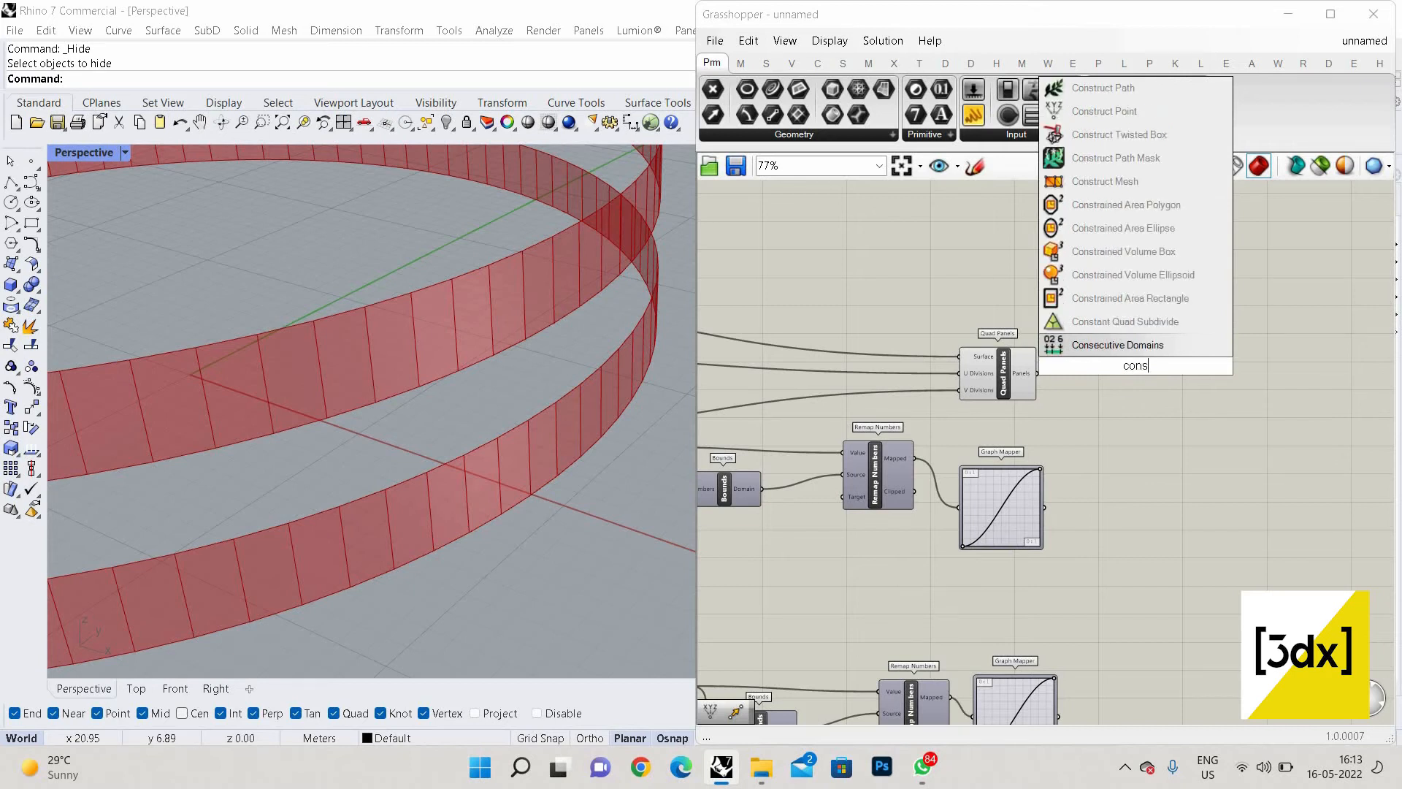
text(truct point)
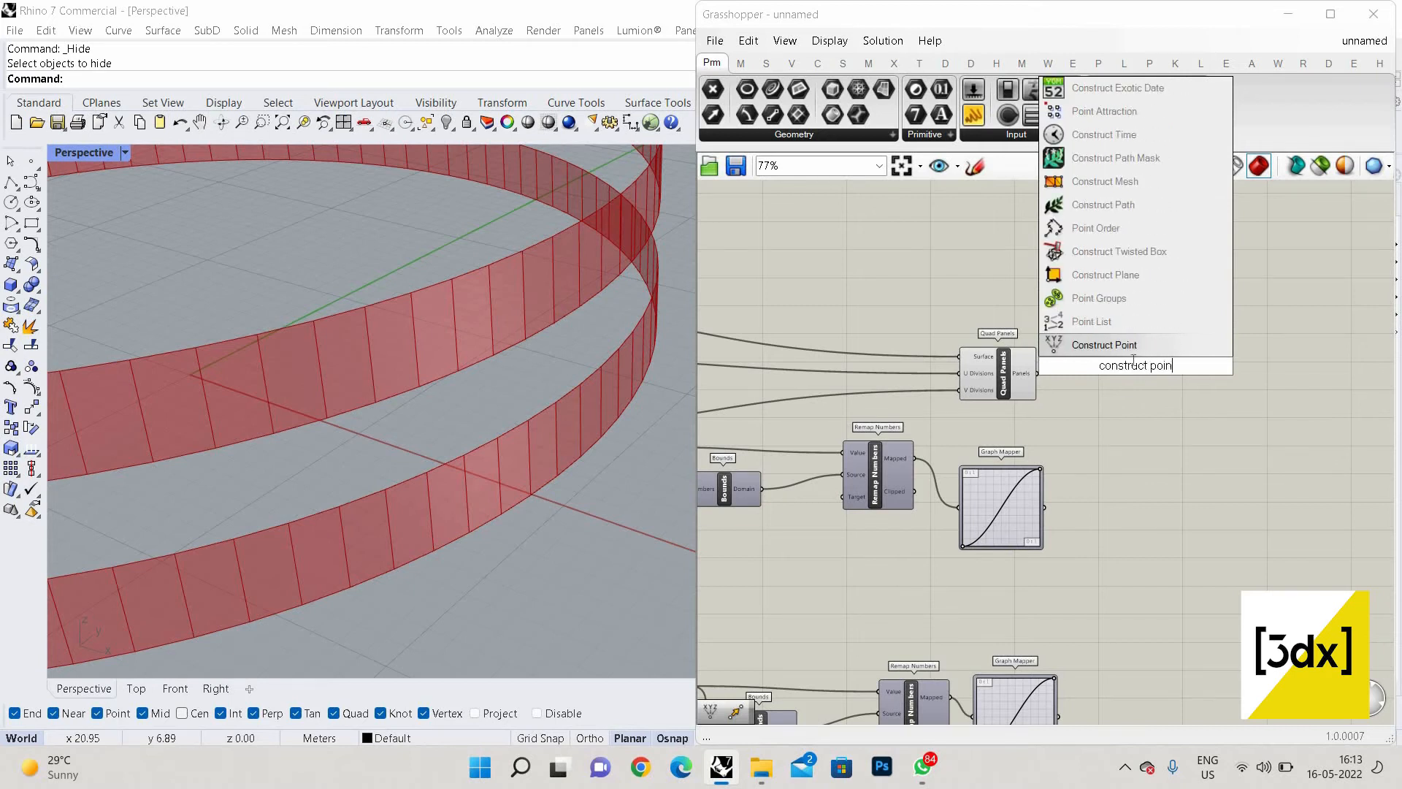
click(1133, 341)
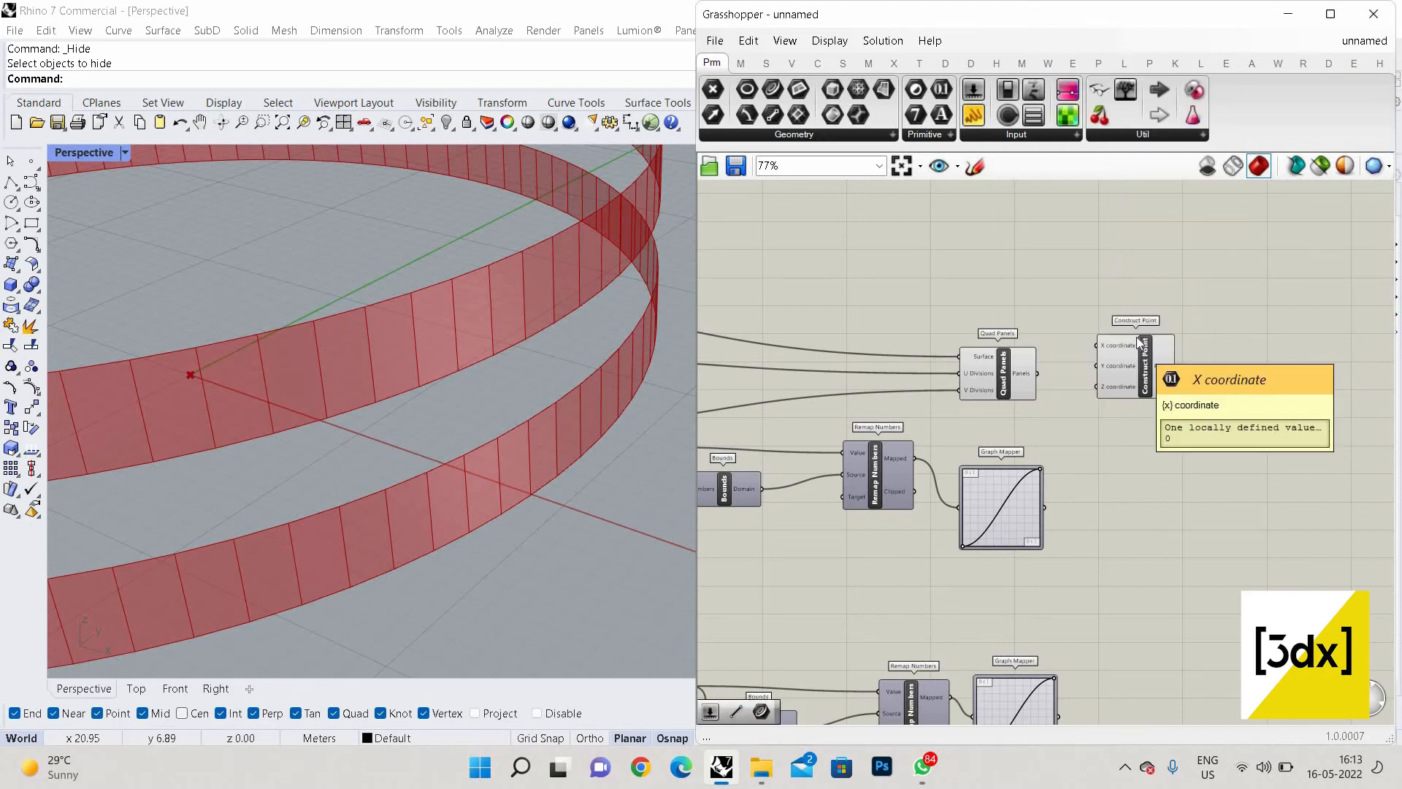
scroll(1112, 412, up, 2)
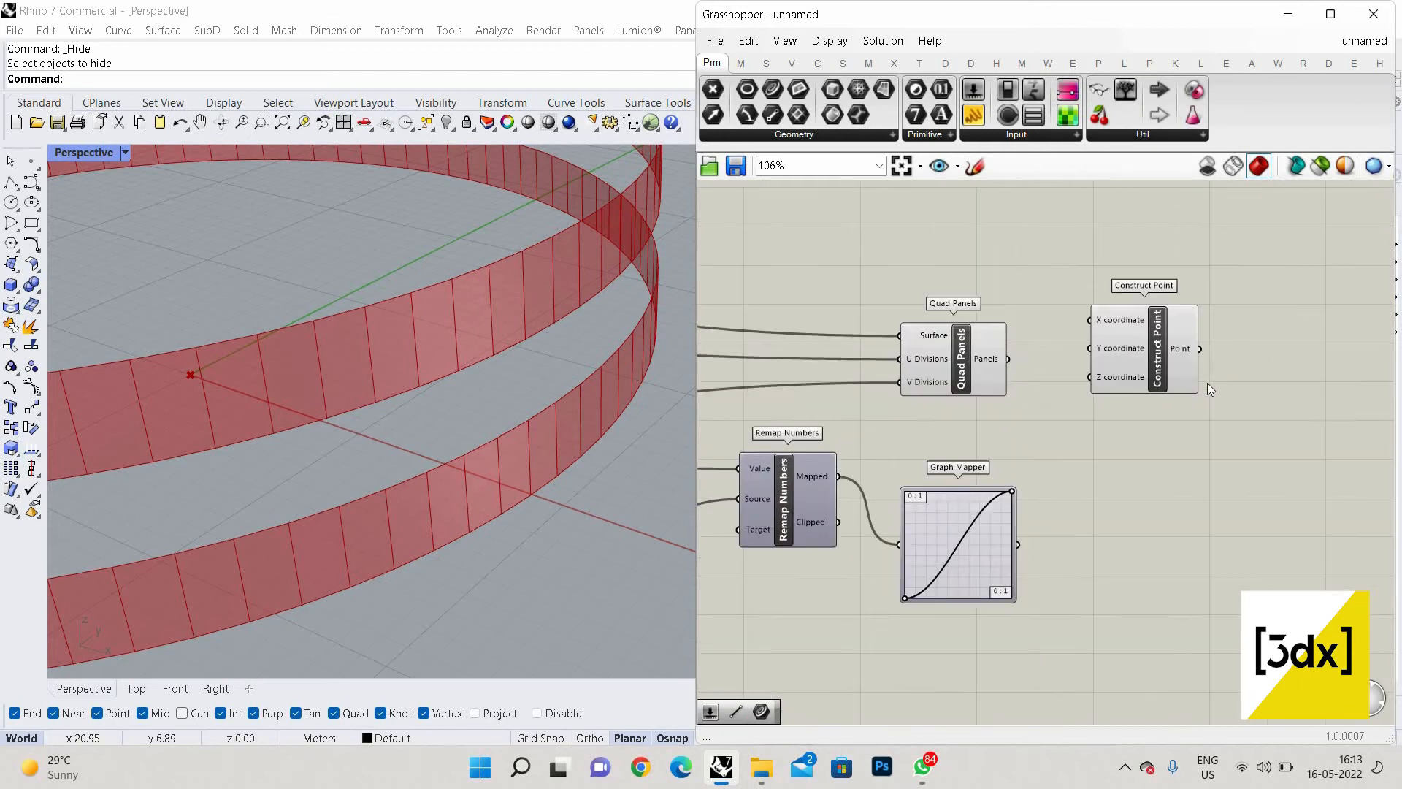
drag(1187, 372, 1267, 417)
Connect the Quad Panels output to the X coordinate of Construct Point and move Construct Point farther from Quad Panels
click(974, 369)
mouse_move(975, 368)
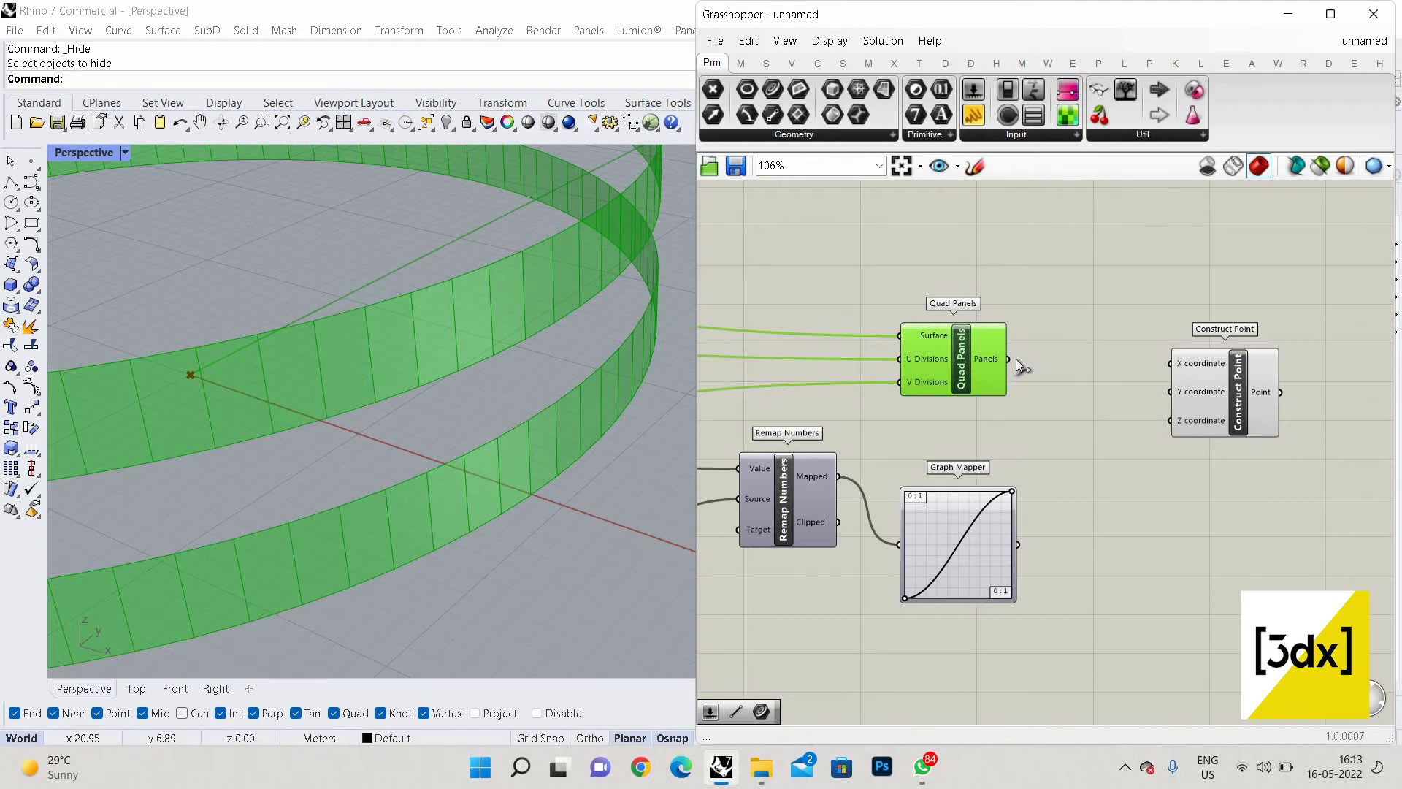
drag(1154, 358, 1170, 363)
drag(1250, 400, 1350, 363)
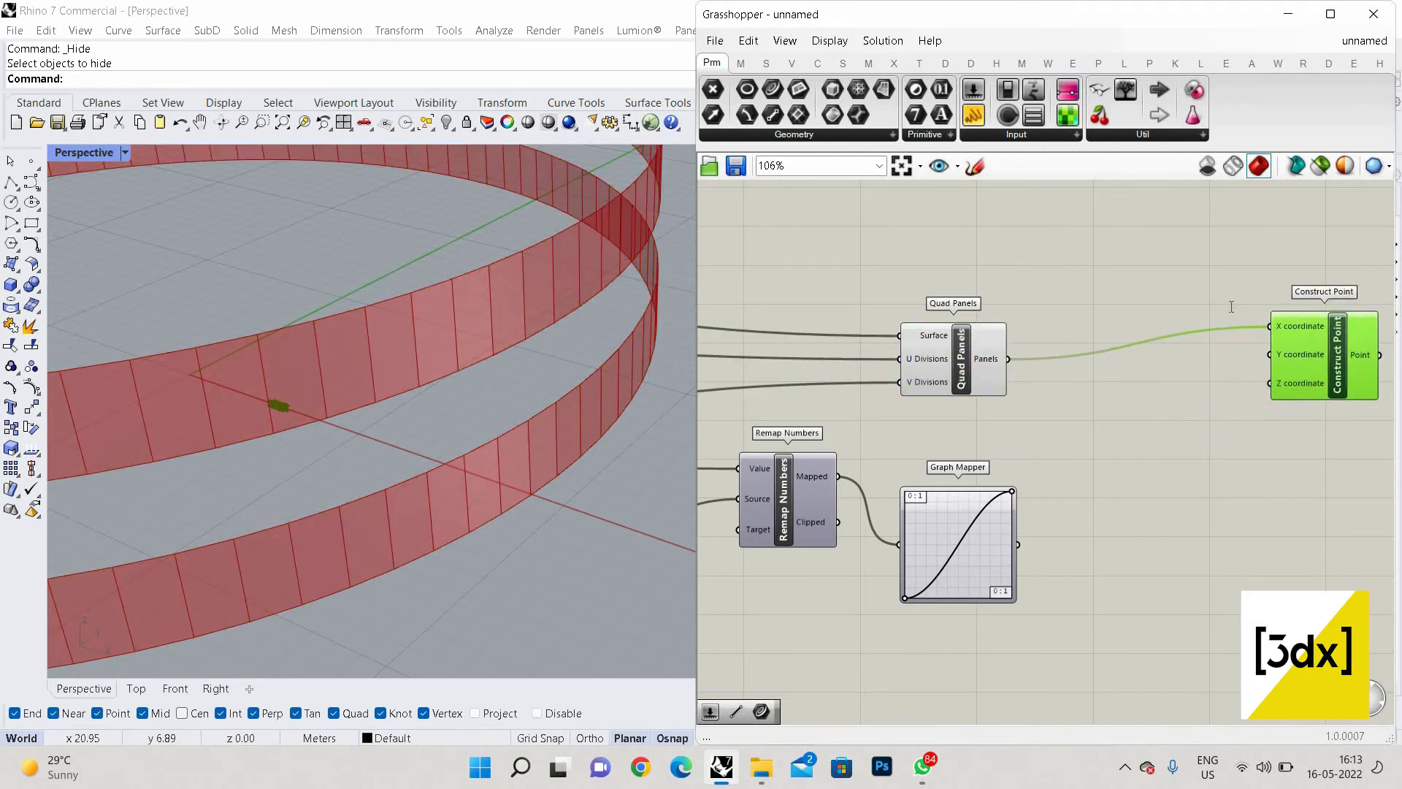
Add a number slider set to 0 above Quad Panels and connect it to the Y coordinate of Construct Point
double_click(1230, 305)
text(0)
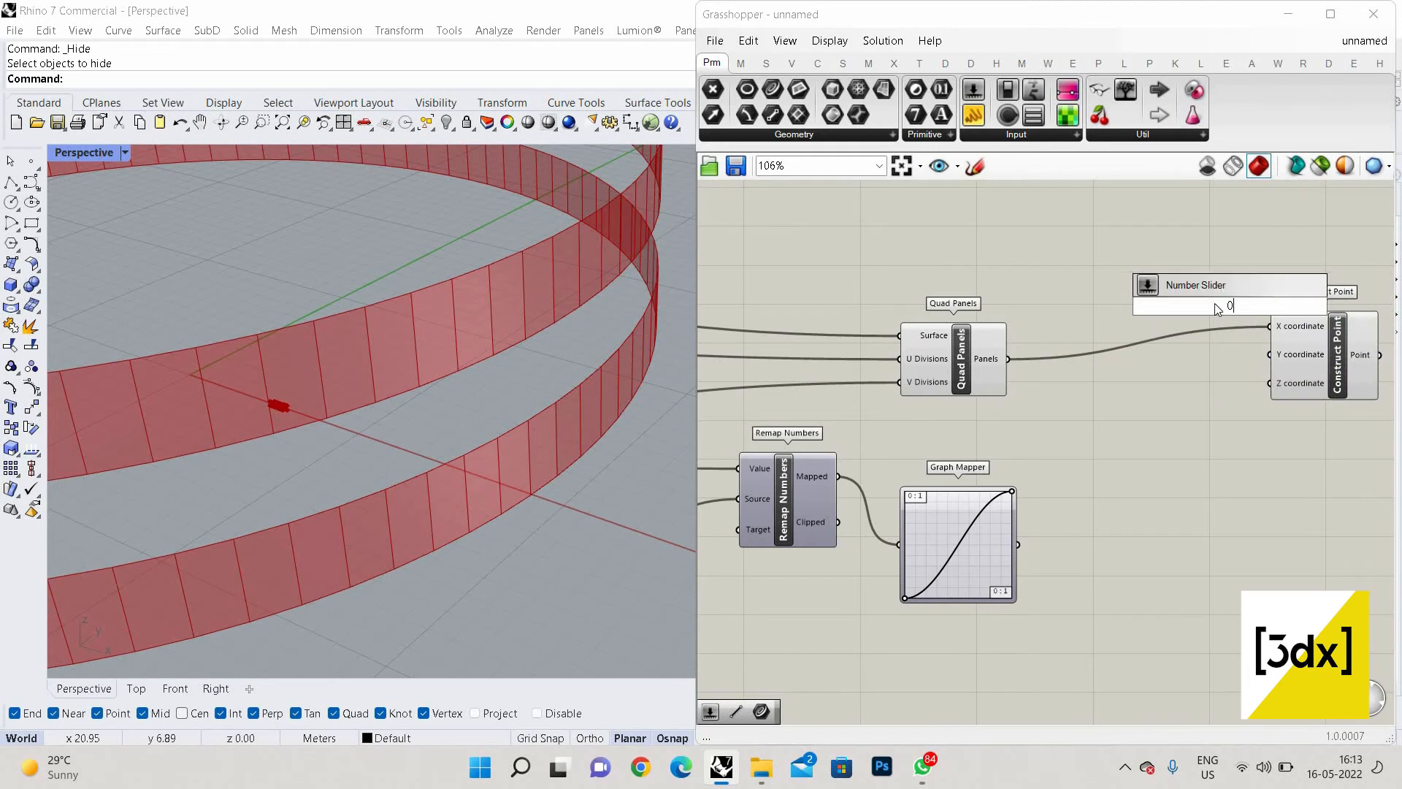
key(Return)
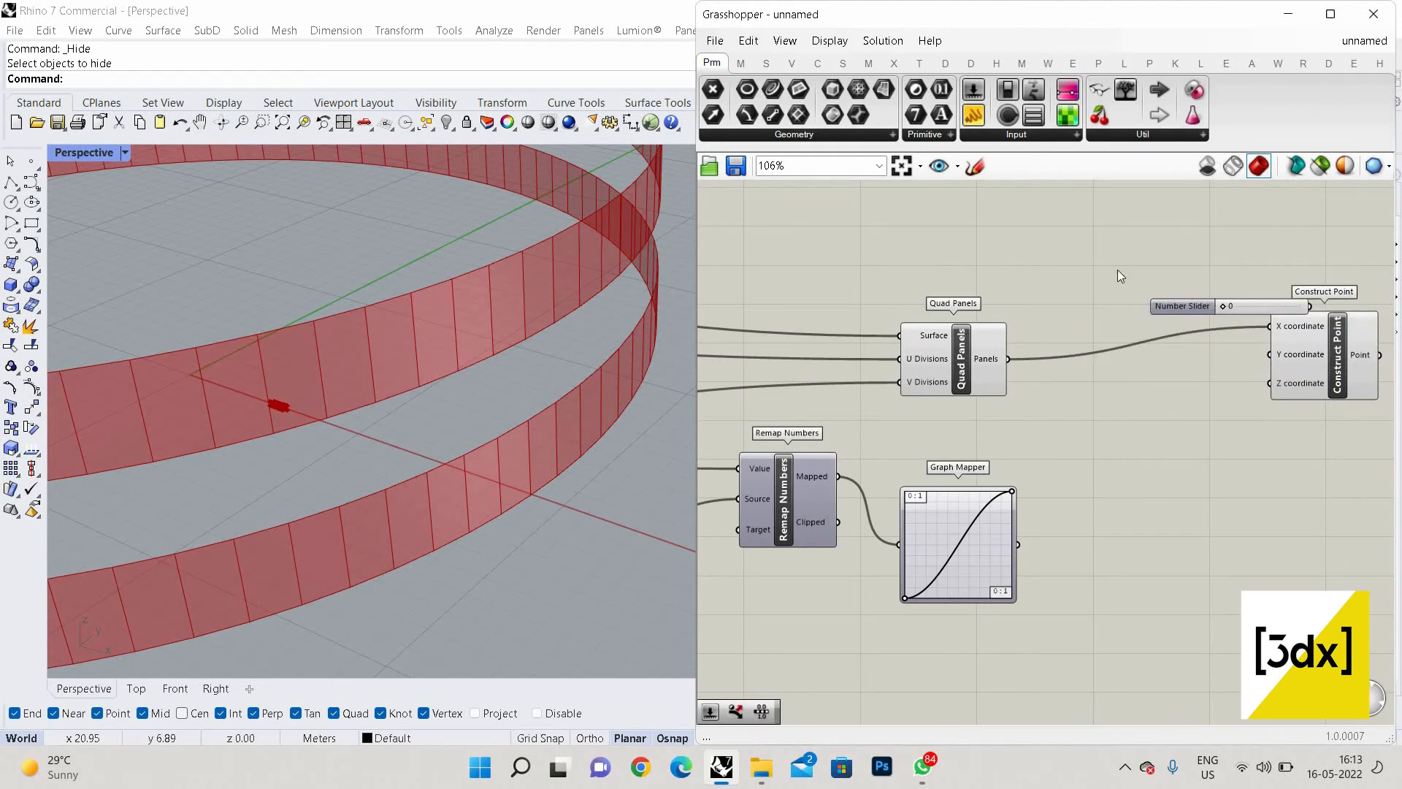
mouse_move(1175, 309)
mouse_down()
mouse_move(992, 260)
mouse_move(1183, 314)
mouse_up()
drag(1184, 257, 1274, 355)
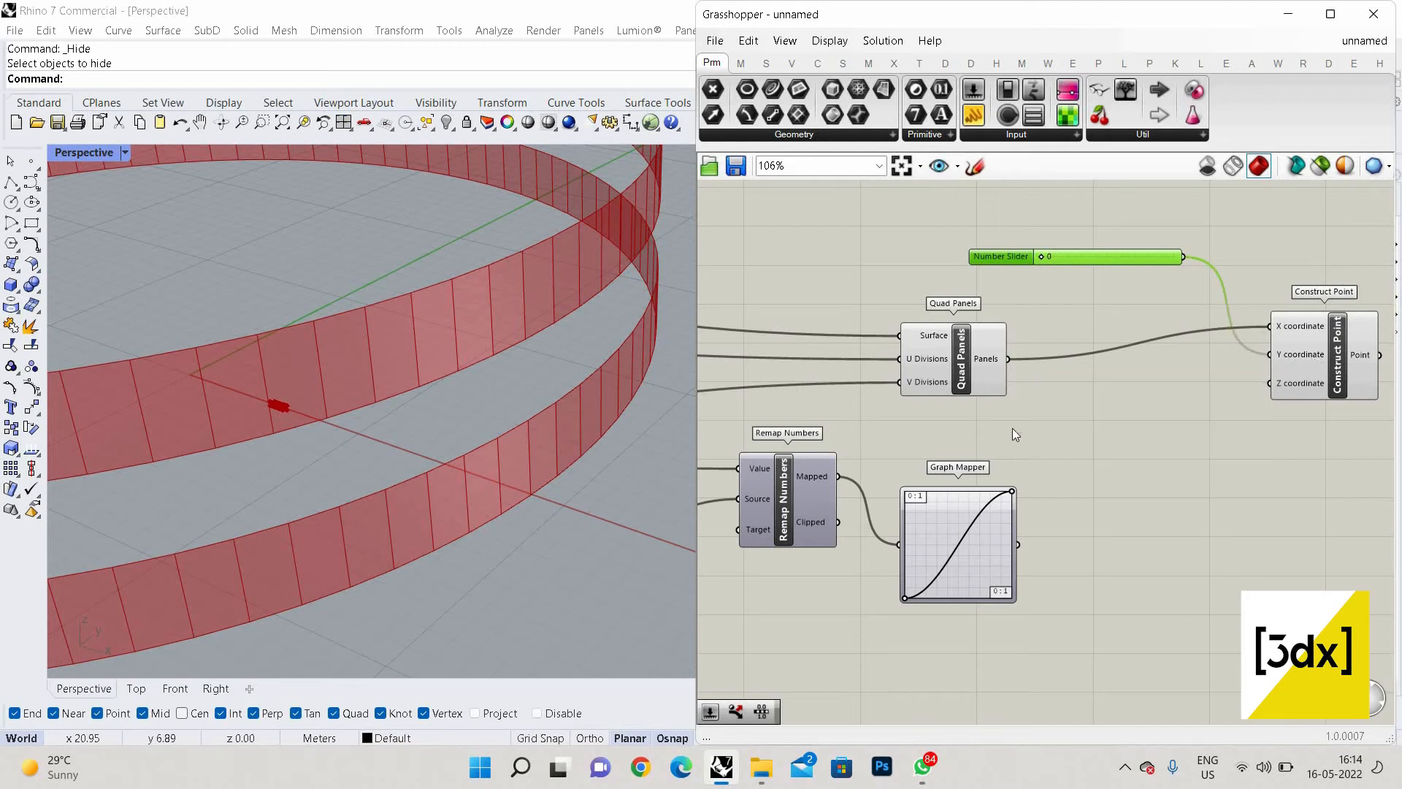
Disconnect Quad Panels from the X coordinate of Construct Point and move Construct Point lower on the canvas
scroll(1037, 438, down, 3)
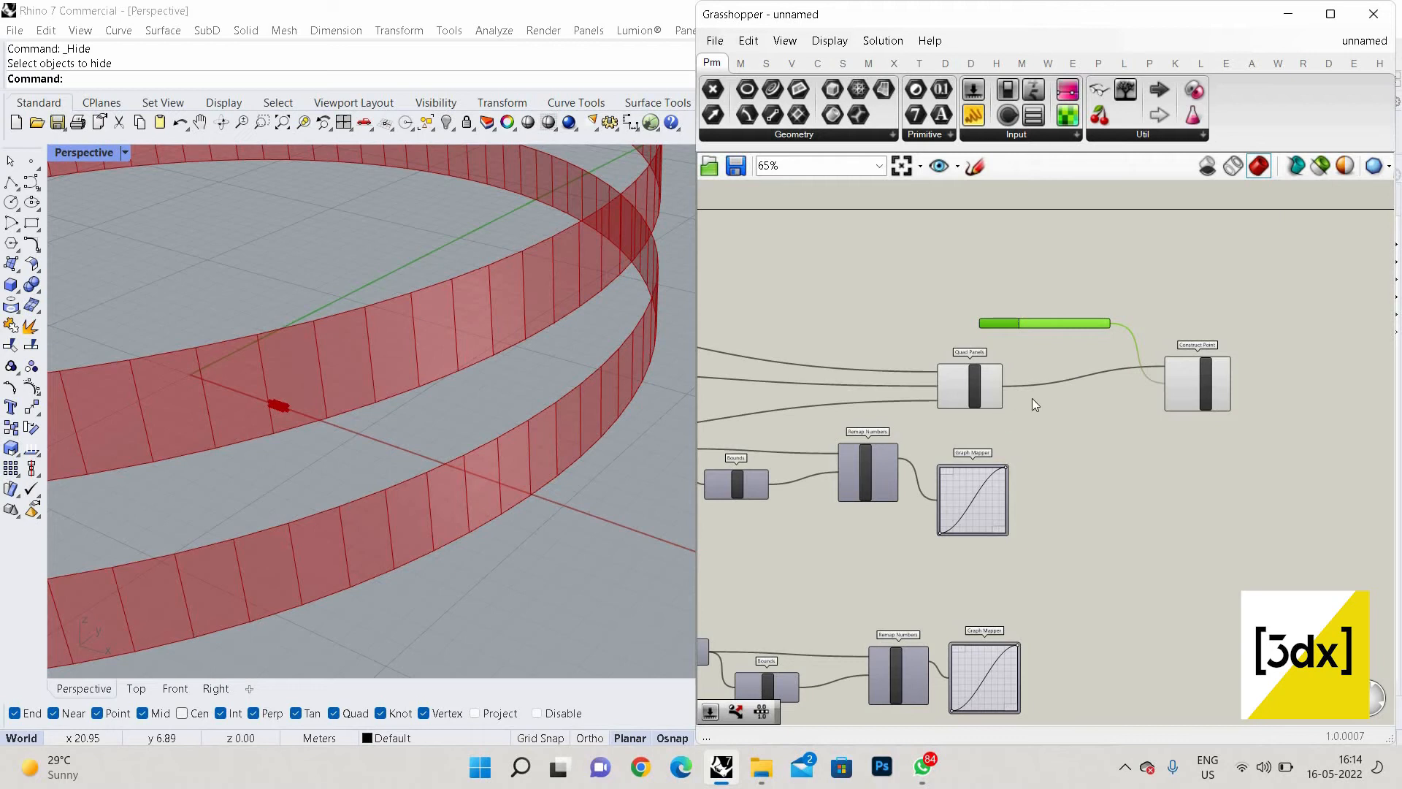
scroll(960, 388, up, 2)
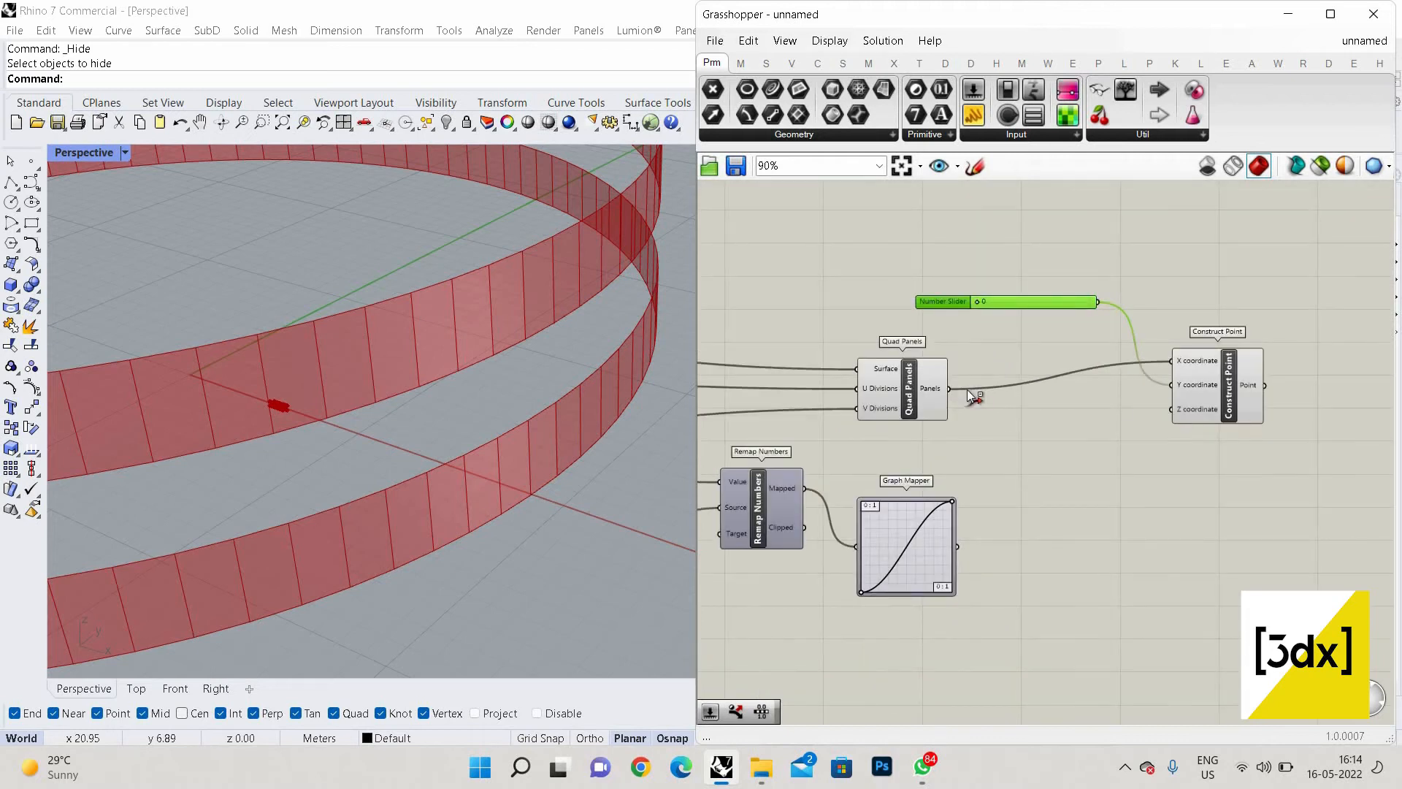
ctrl+drag(1161, 356, 1231, 445)
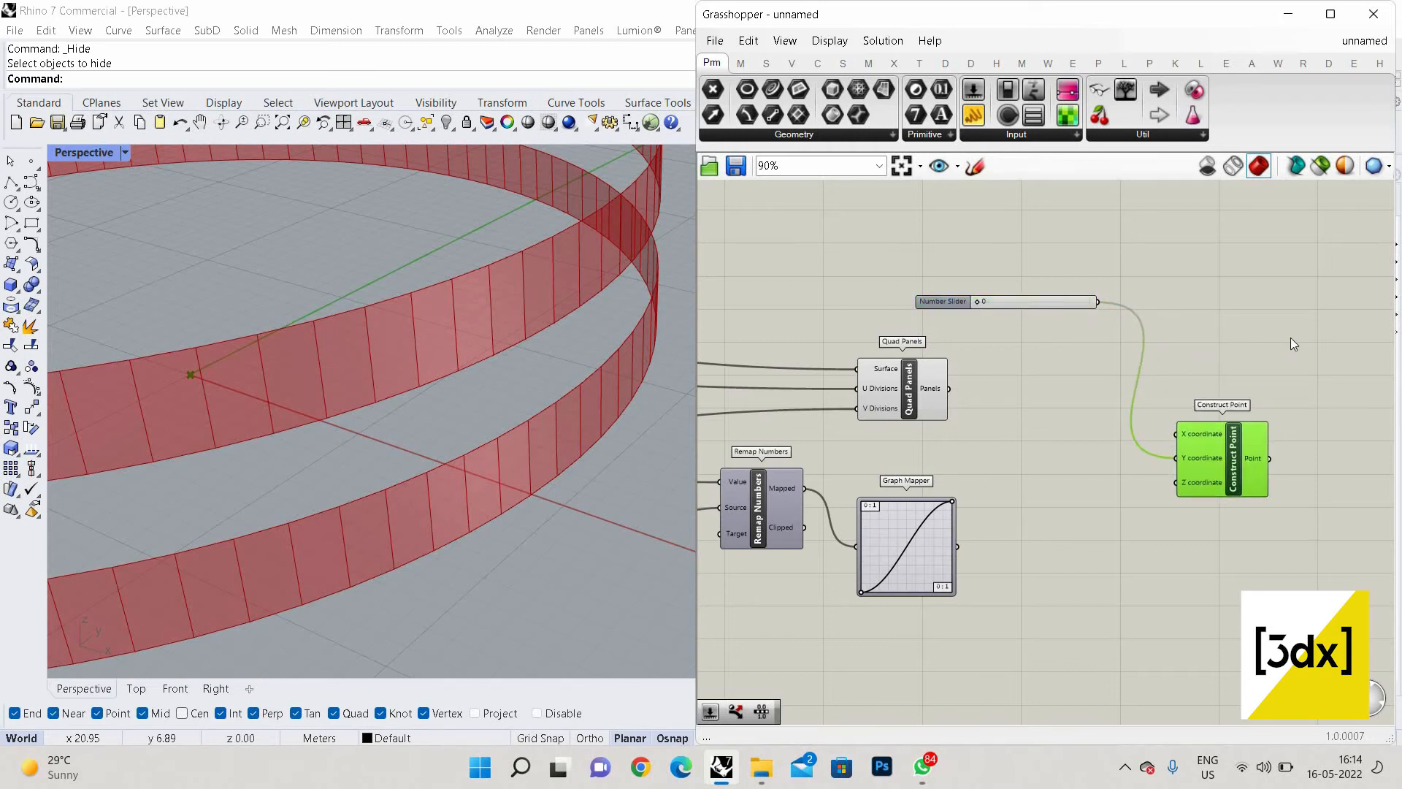
Add an Iso Curve component, feeding the quad panels into its Surface input and the constructed point into its UV point input
double_click(1255, 396)
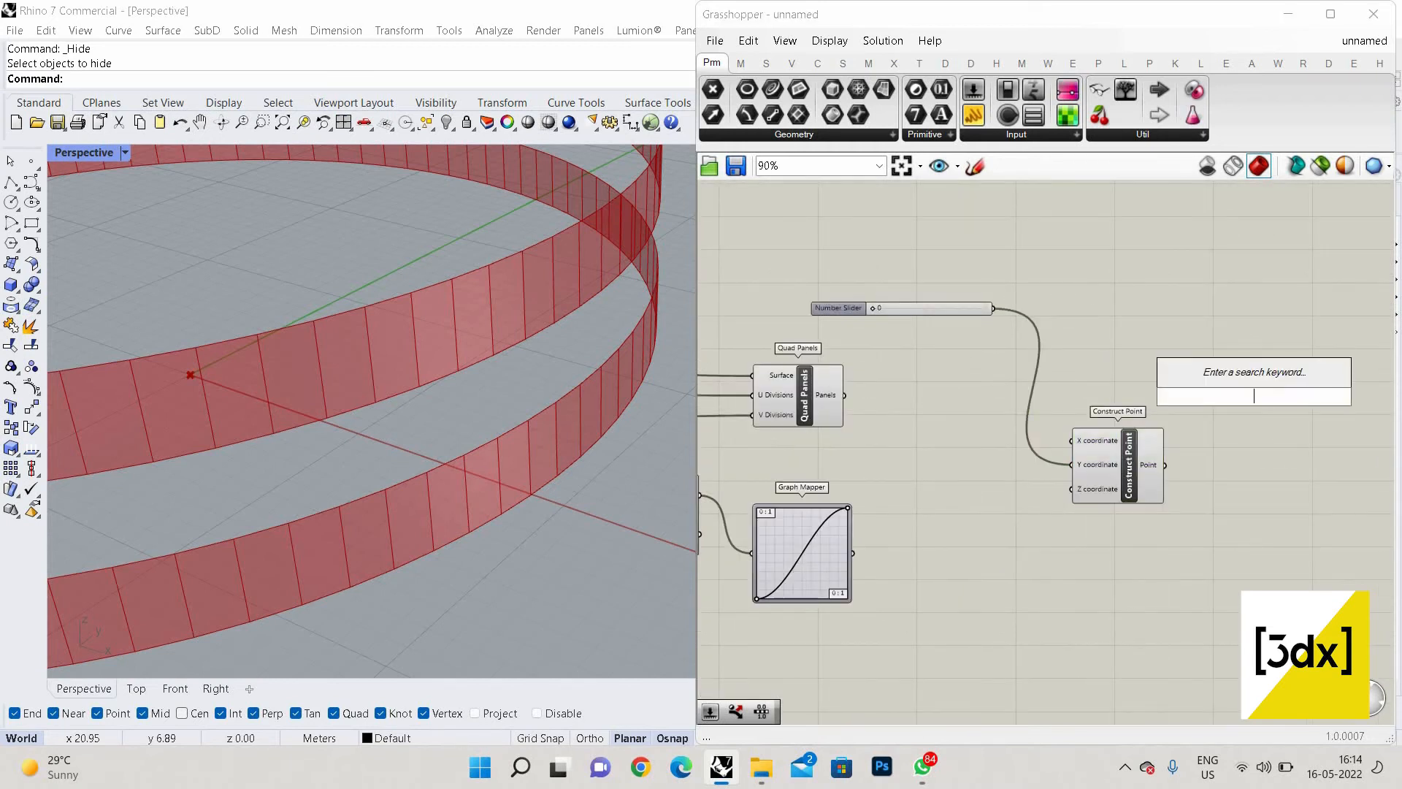
text(iso curv)
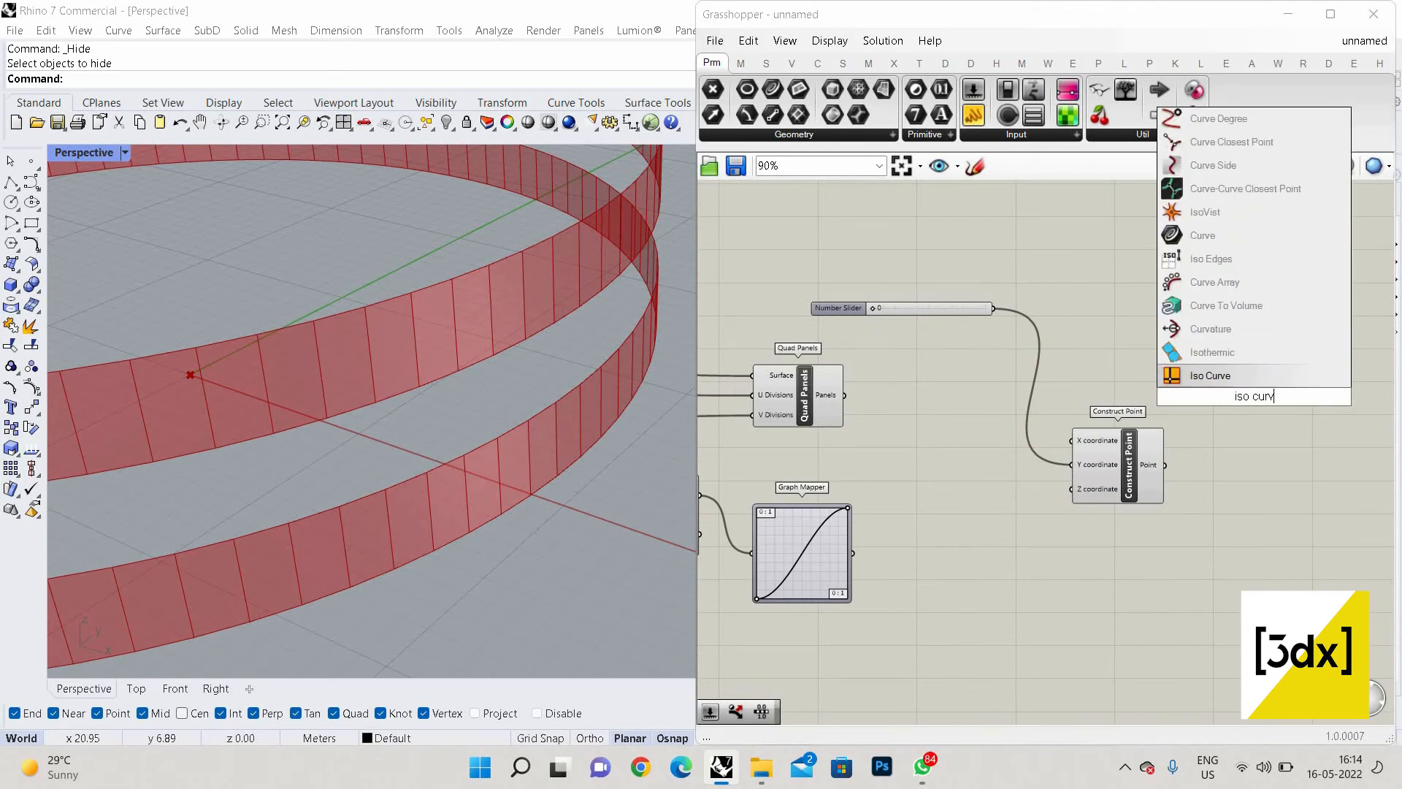
text(e)
key(Return)
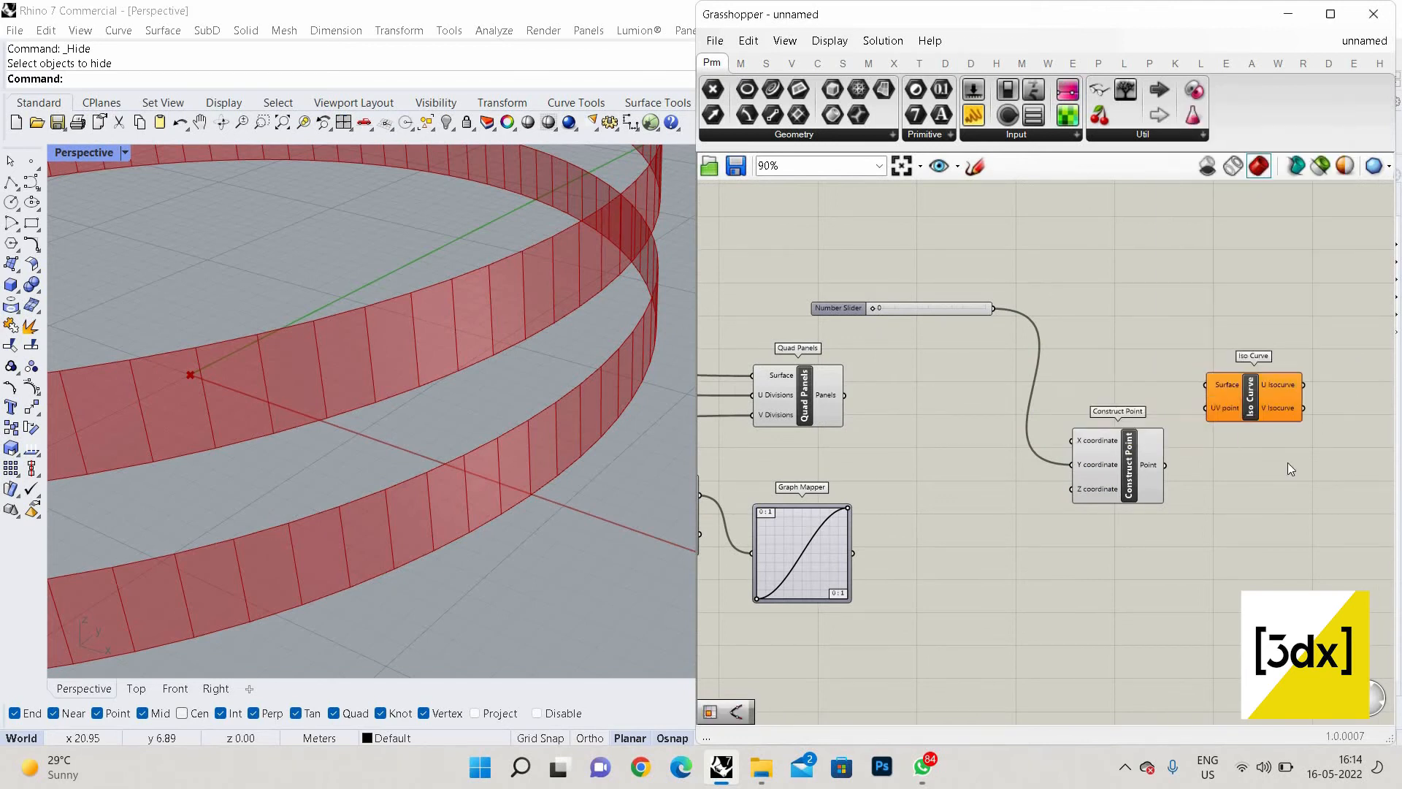
scroll(1242, 412, up, 2)
scroll(800, 402, down, 1)
drag(780, 407, 1217, 428)
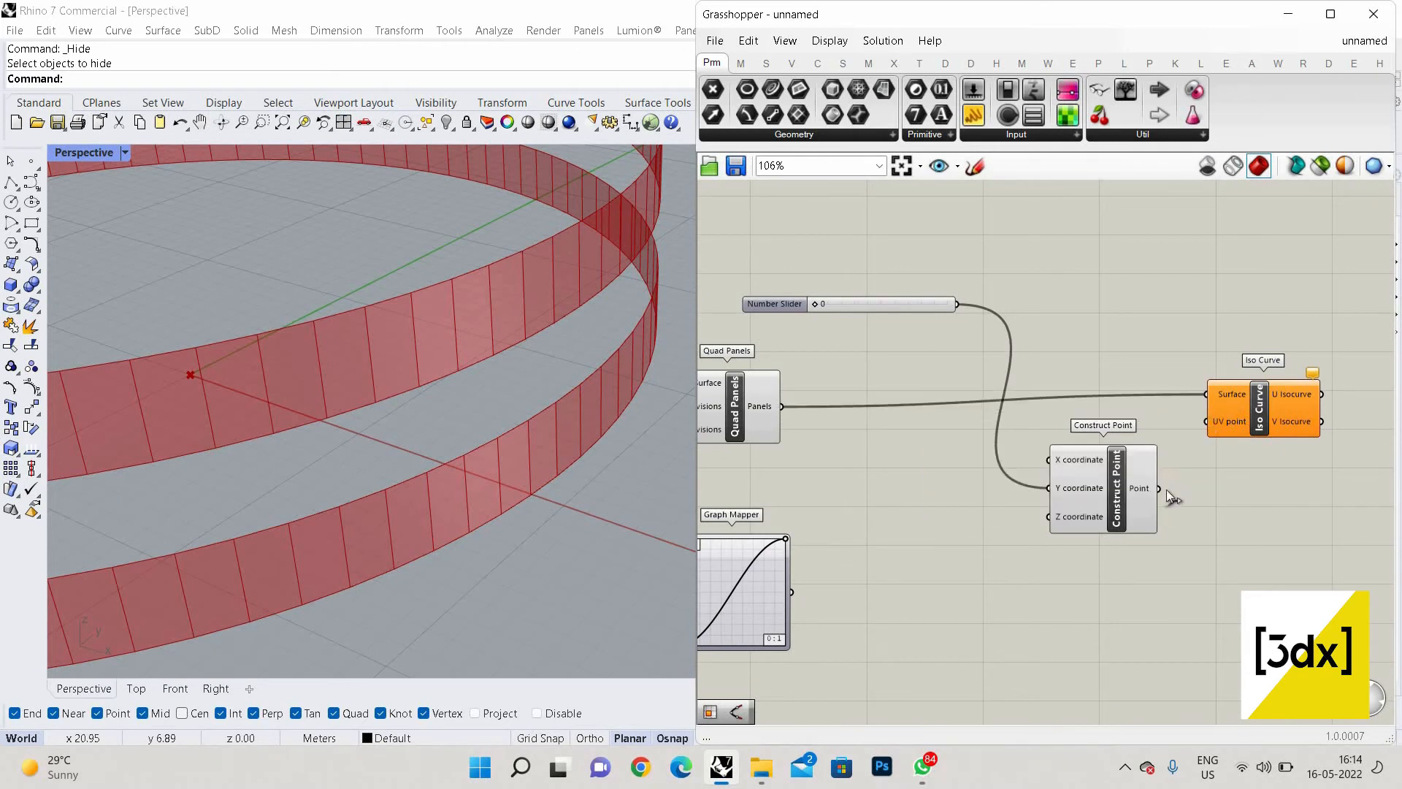
drag(1160, 488, 1207, 421)
Reparameterize the Surface input of the Iso Curve component
scroll(1233, 394, up, 2)
right_click(1233, 395)
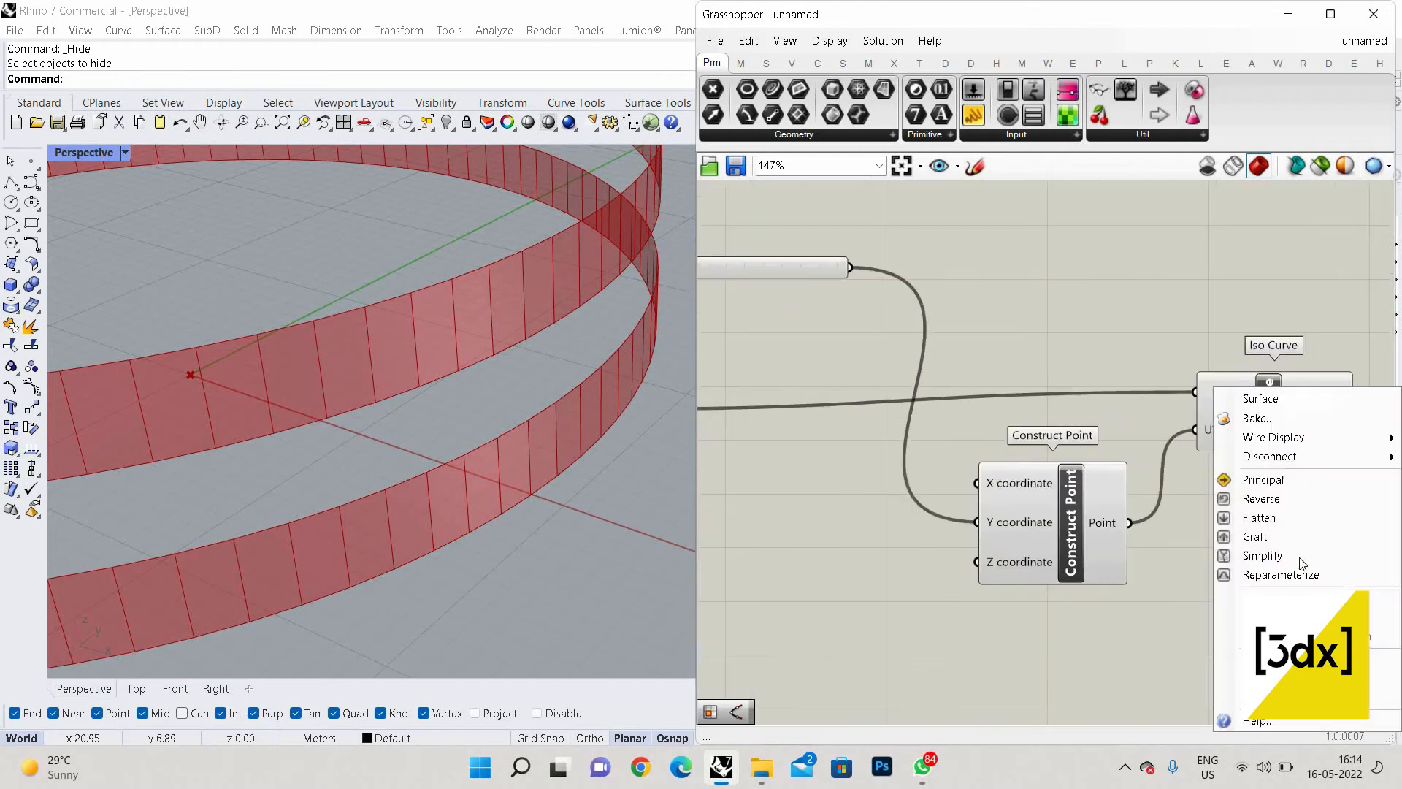
click(1281, 574)
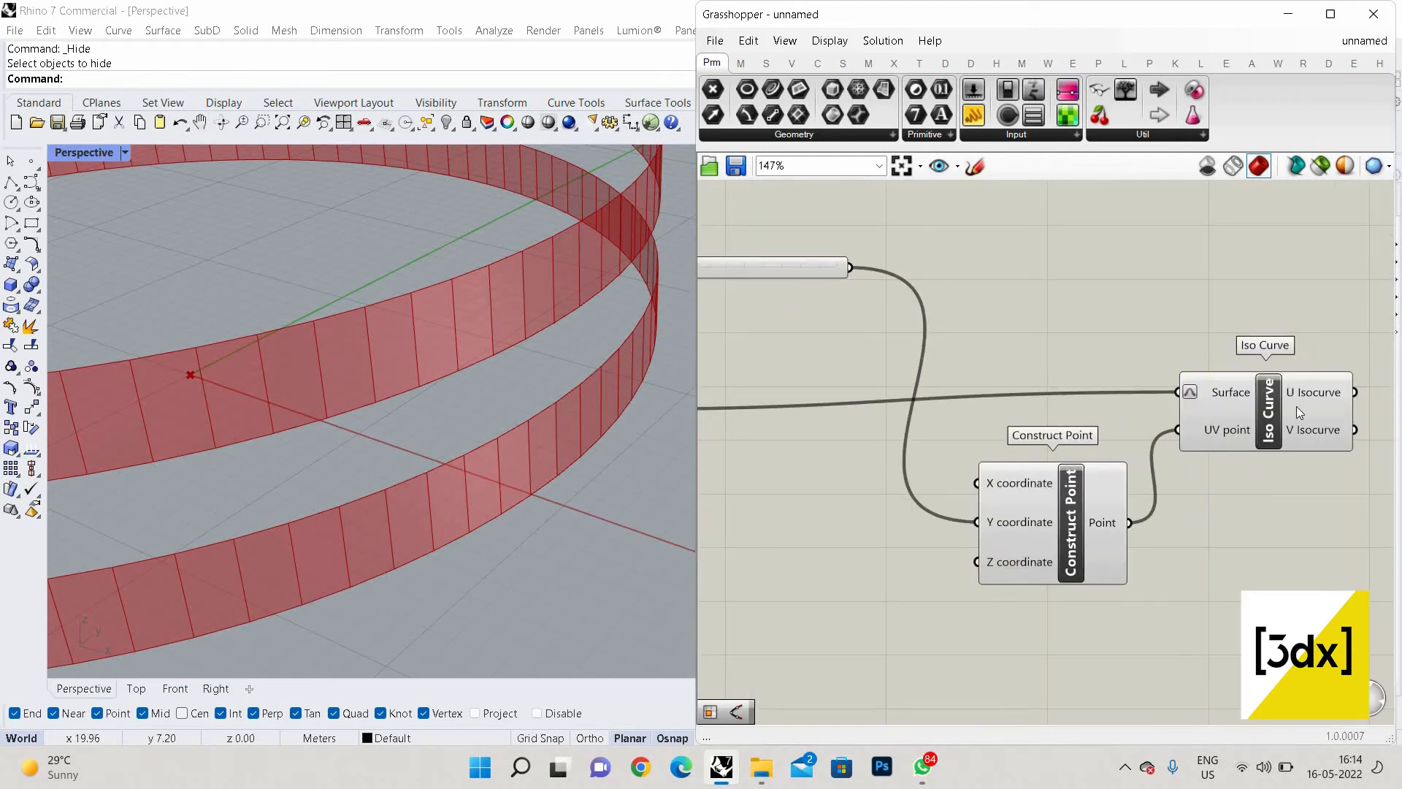
Highlight the Iso Curve output and examine where its isocurves lie on the ring panels in the Rhino viewport
scroll(626, 417, down, 7)
click(1243, 406)
scroll(576, 434, up, 10)
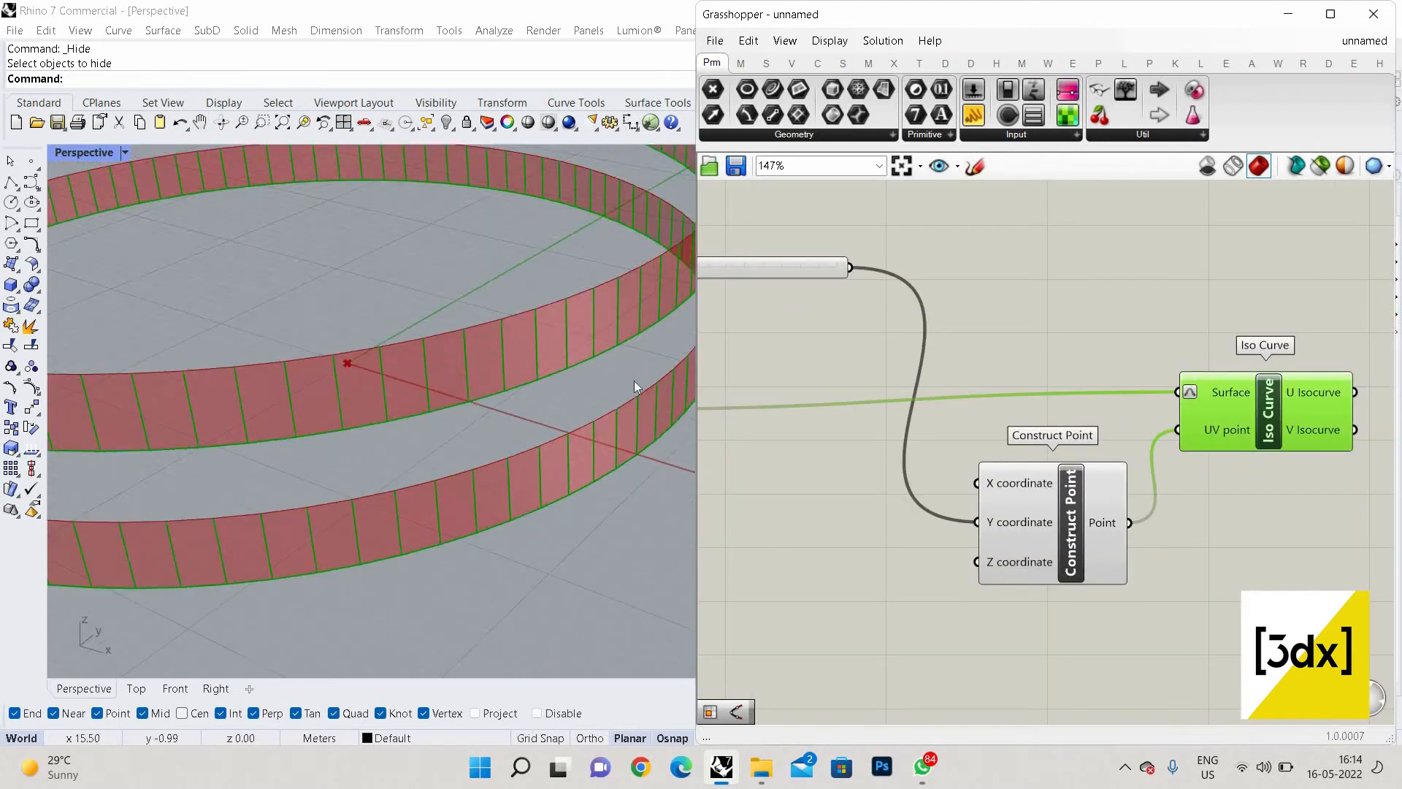
scroll(574, 396, down, 5)
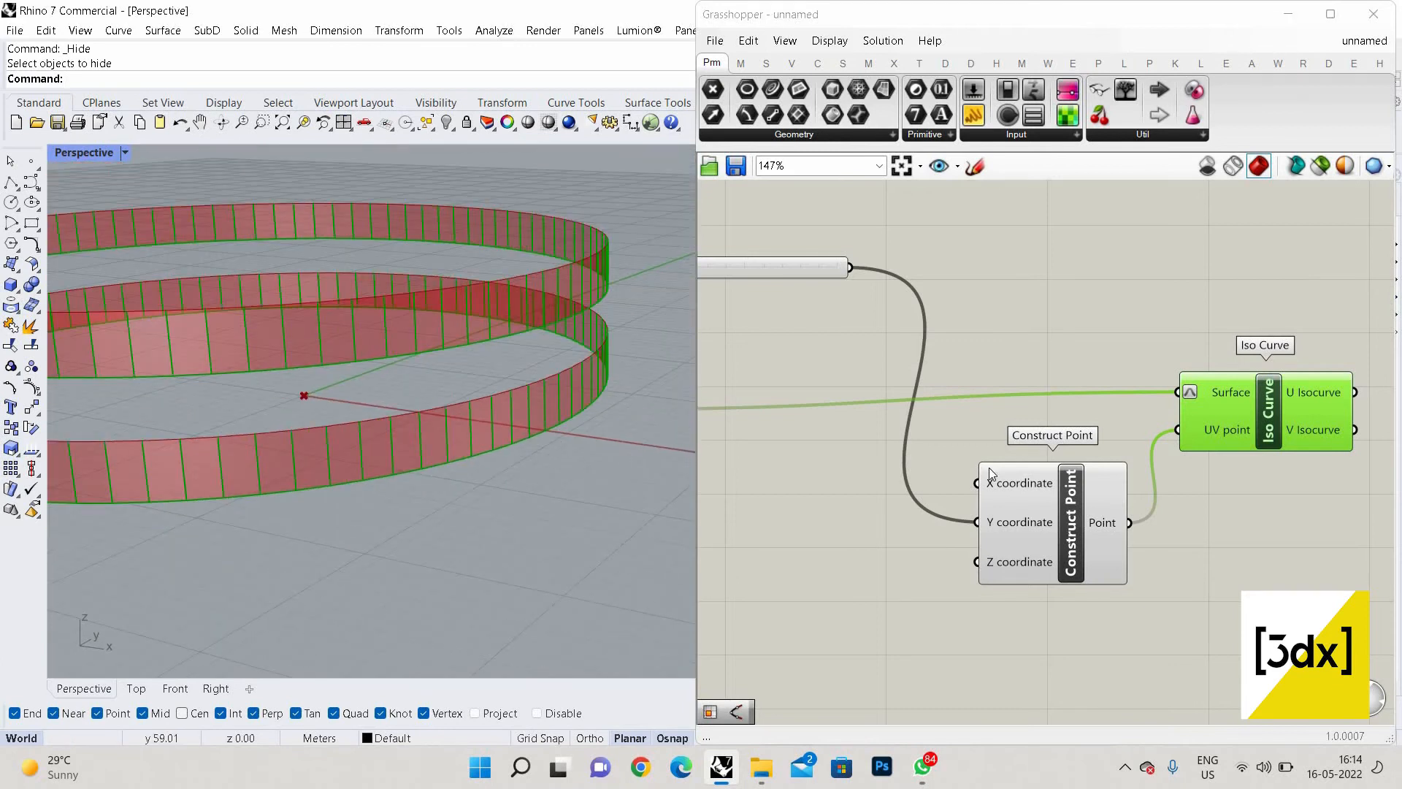
scroll(1178, 472, down, 4)
click(1179, 472)
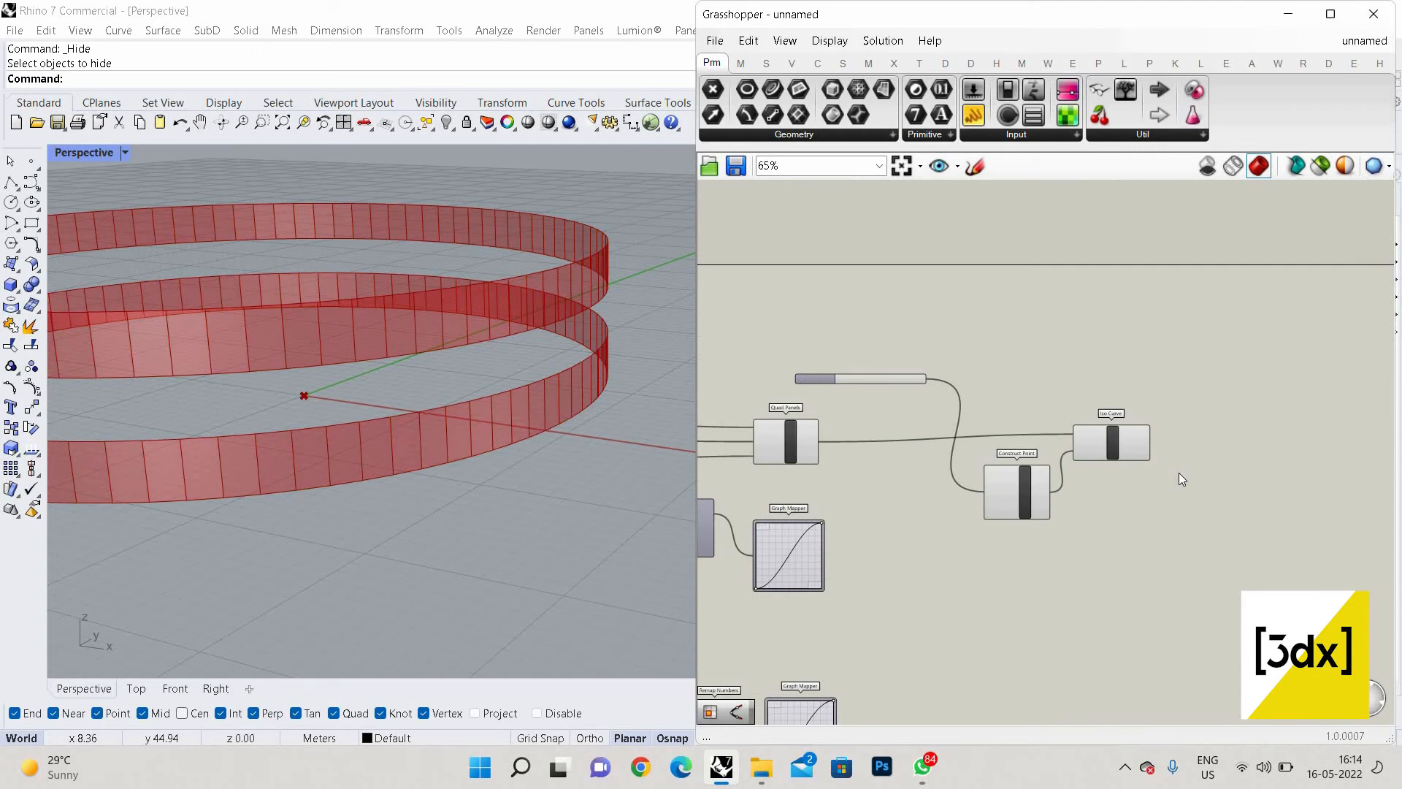
scroll(549, 422, up, 4)
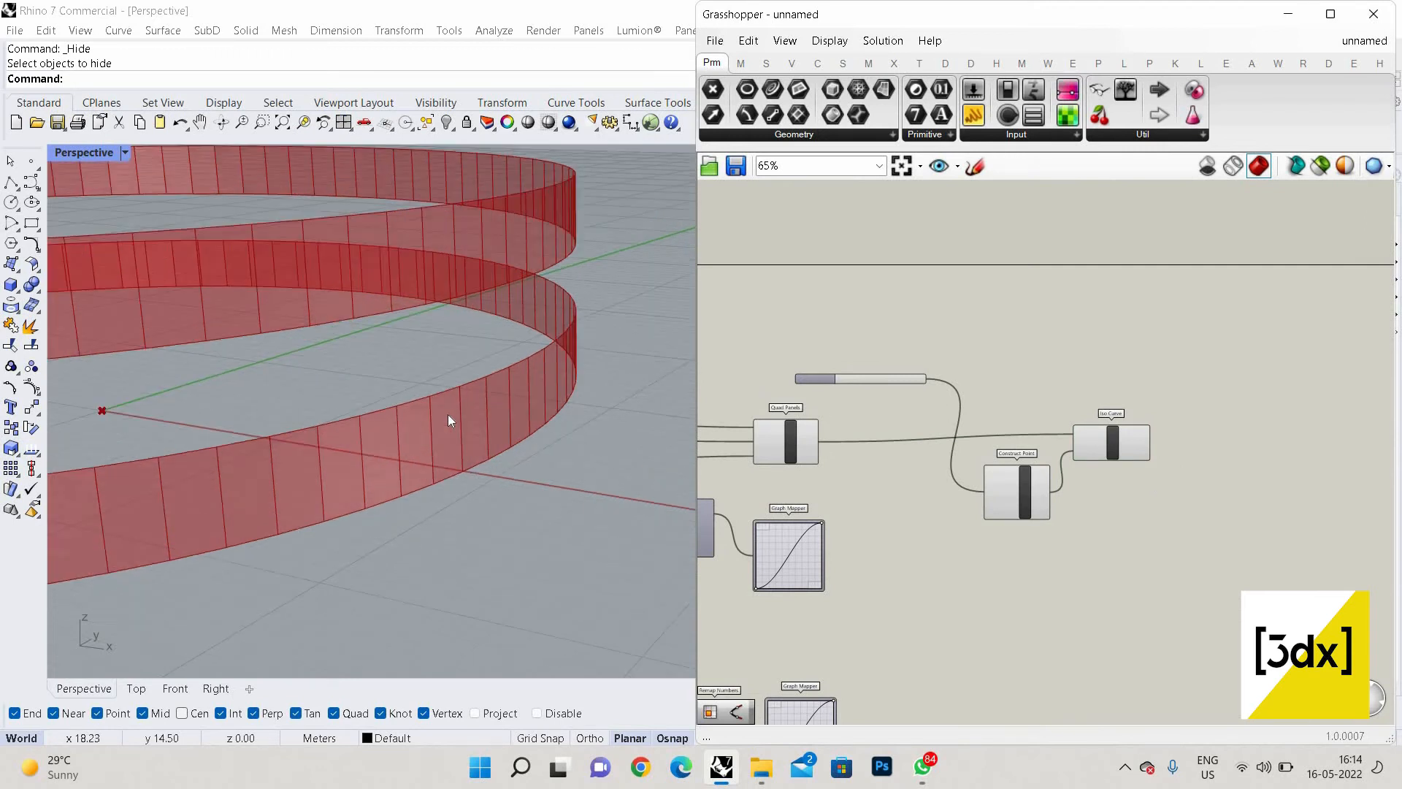
Add a Curve parameter to the canvas beyond the Iso Curve component
scroll(1234, 462, down, 3)
scroll(1234, 463, up, 3)
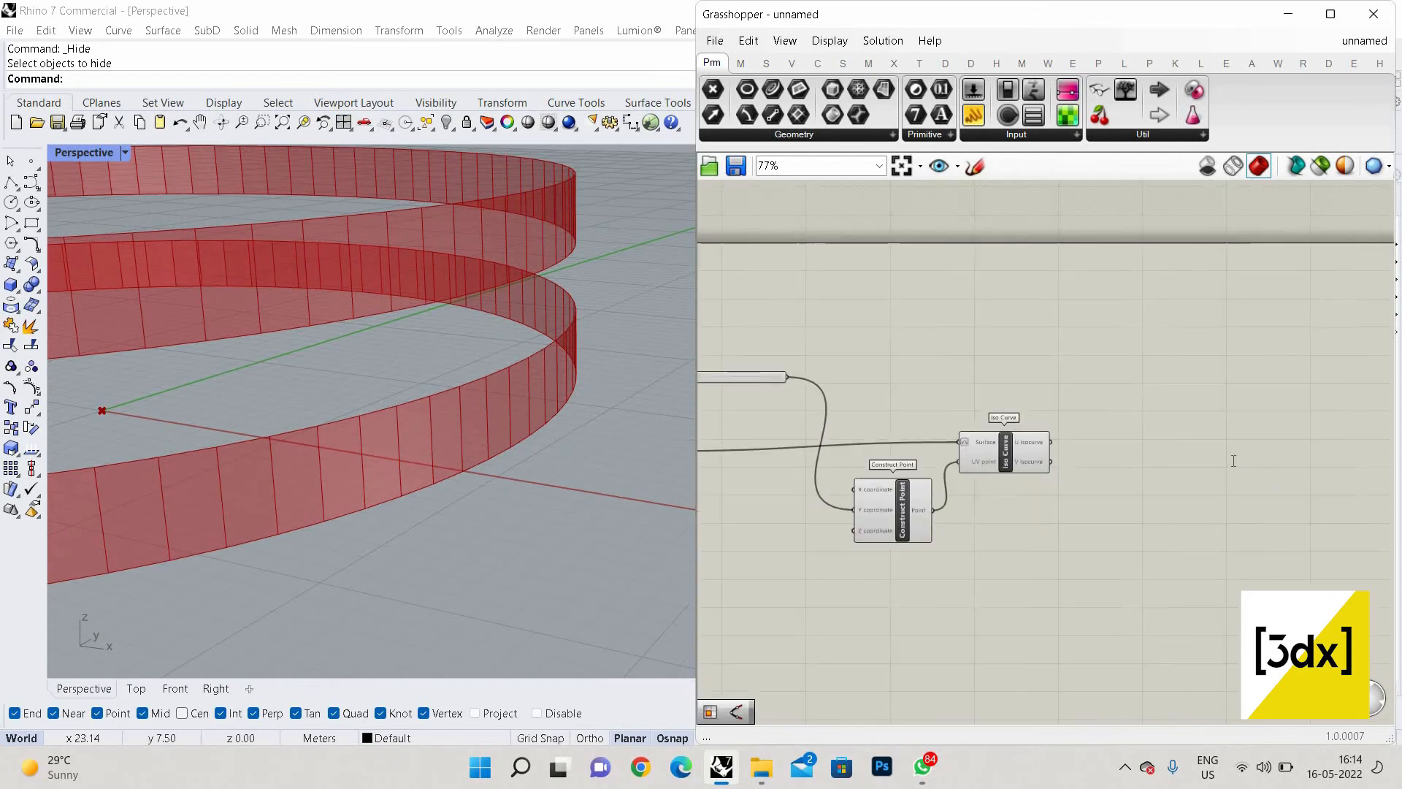
double_click(1234, 462)
text(crv)
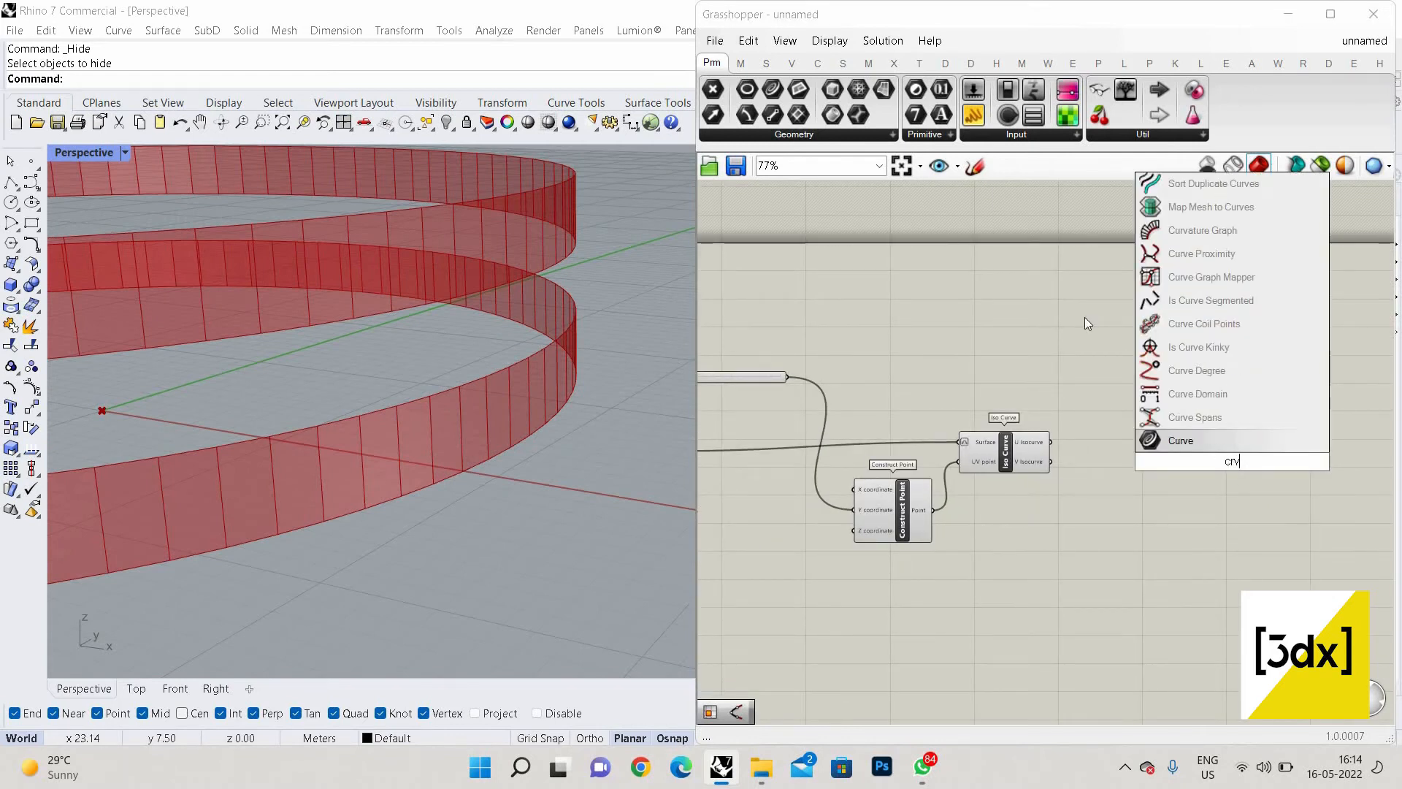
key(Return)
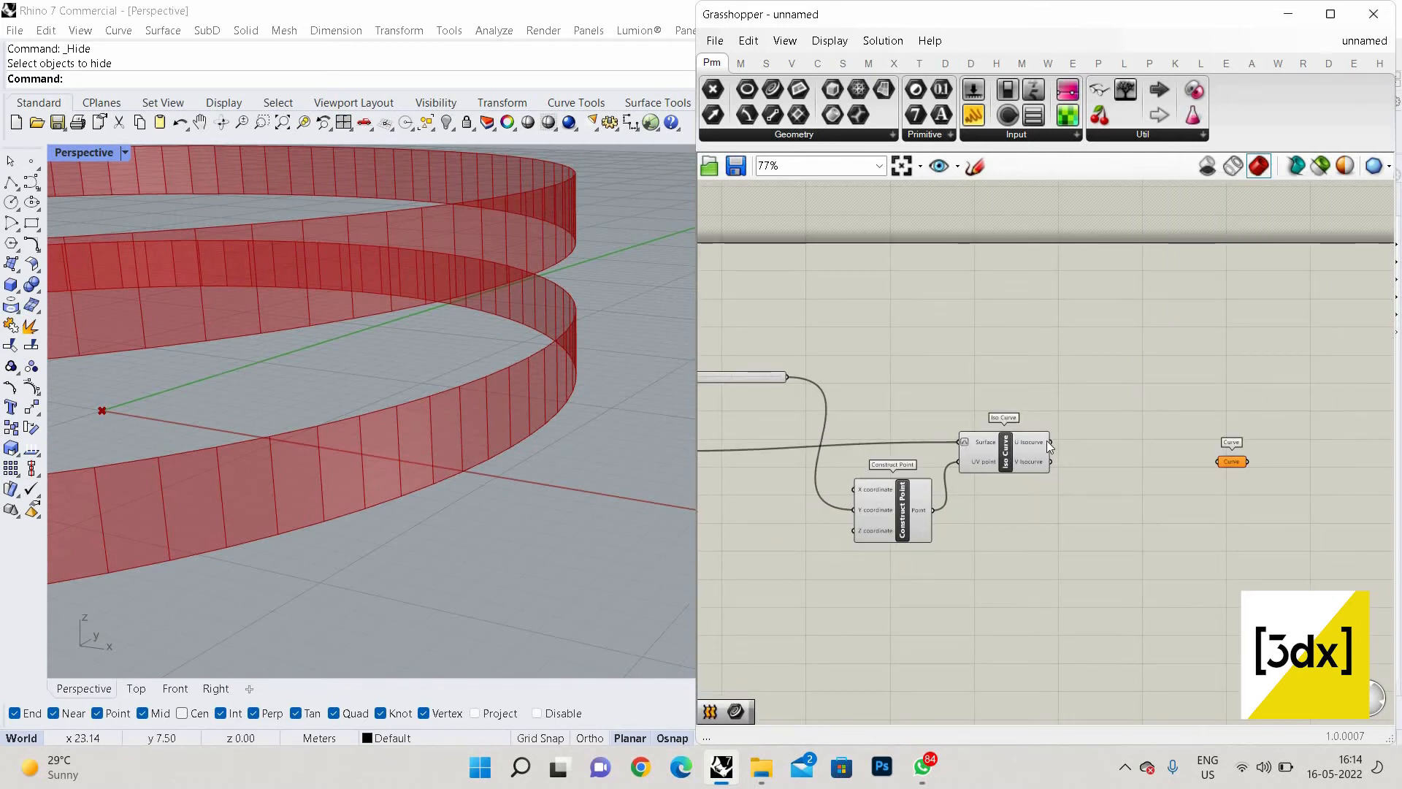
Feed the Iso Curve component's U isocurve output into the Curve parameter and check the resulting curves on the spiral panels
drag(1200, 460, 1237, 461)
click(1238, 460)
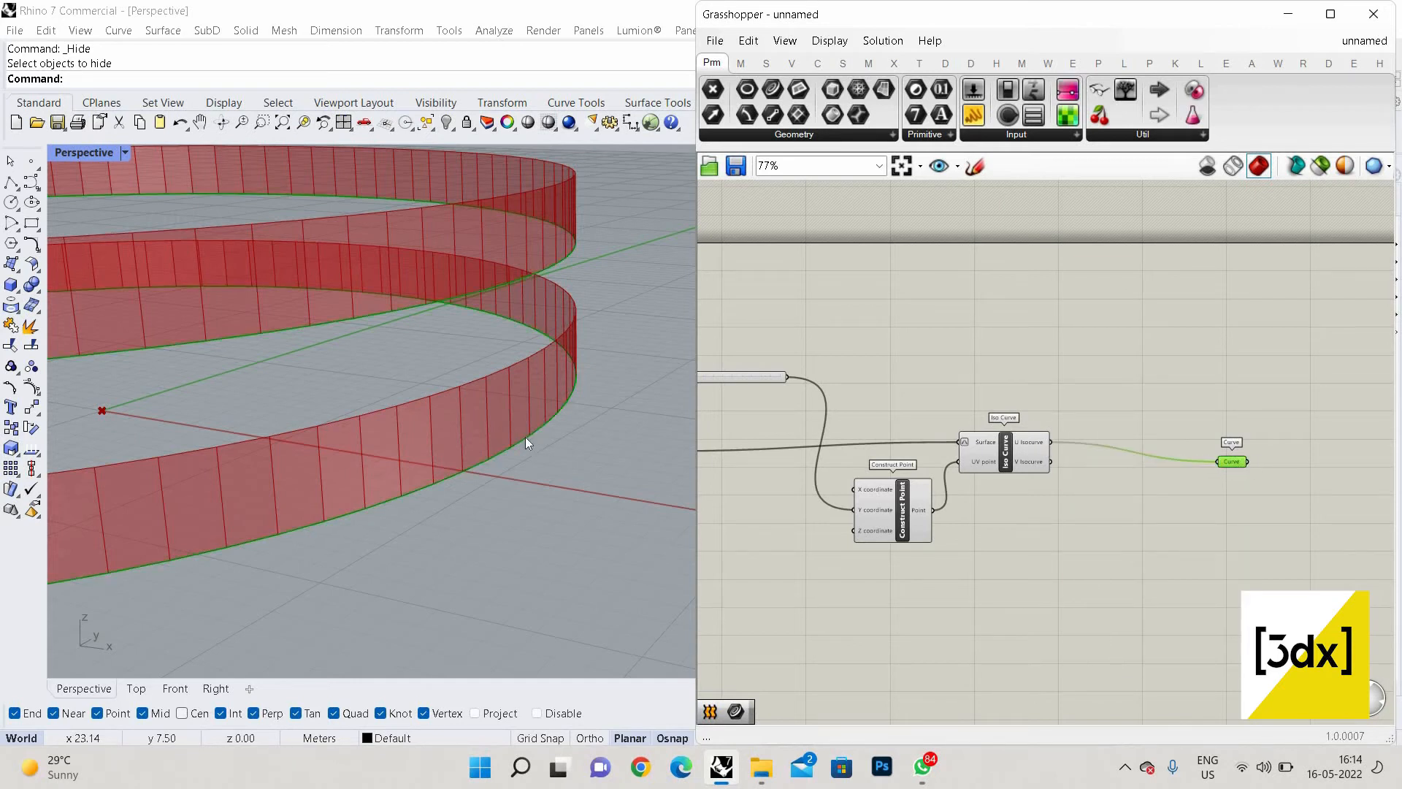
scroll(504, 387, up, 3)
scroll(467, 467, up, 3)
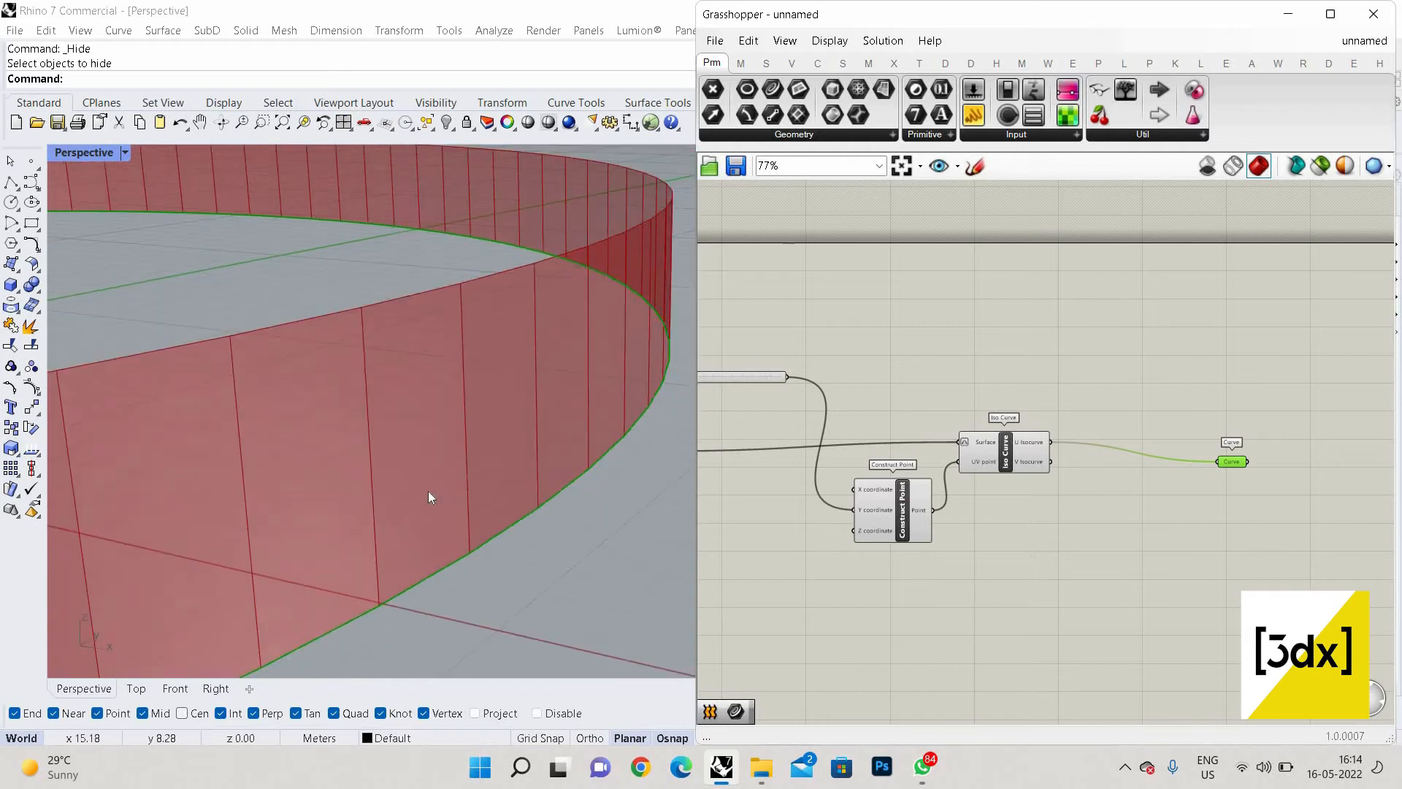
scroll(453, 493, down, 3)
scroll(954, 441, up, 2)
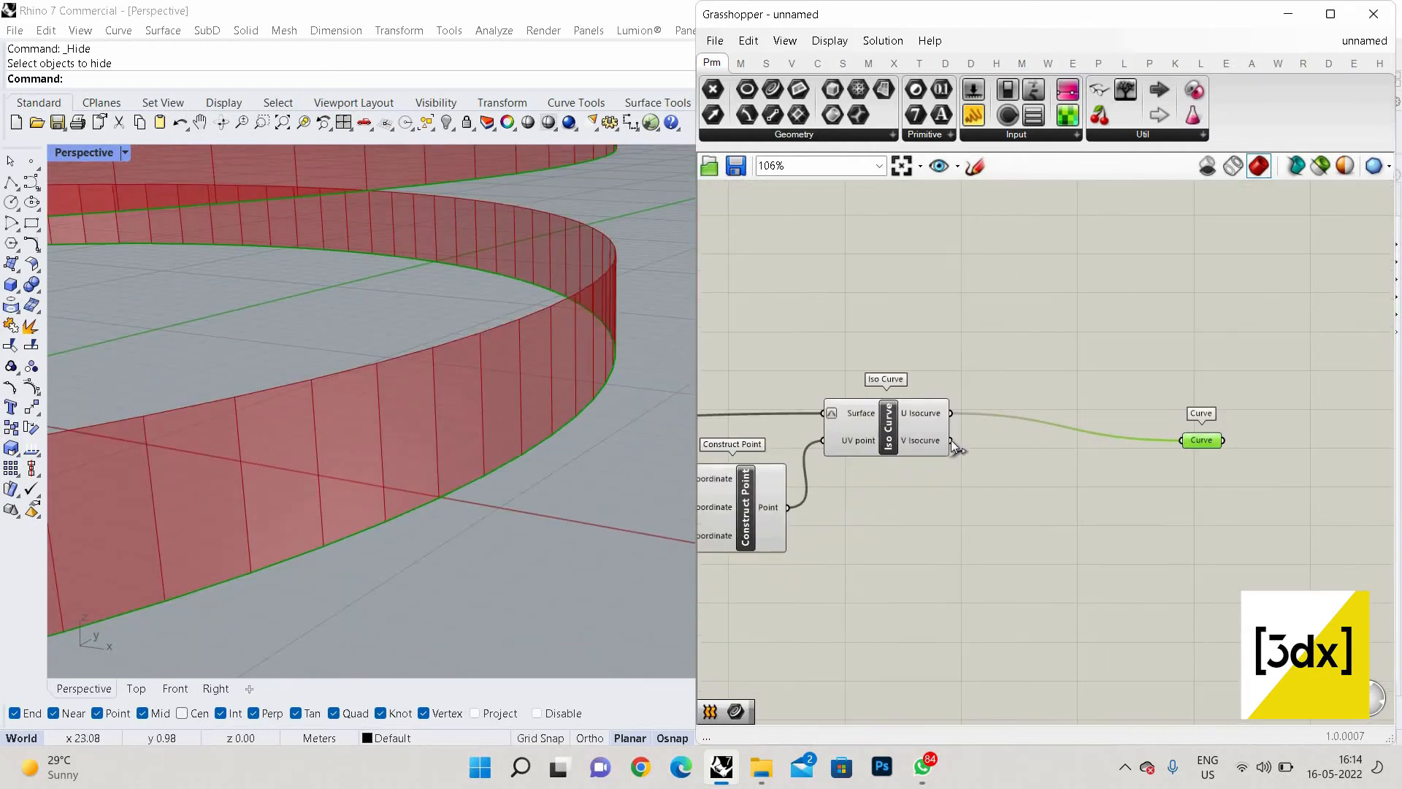
Try the V isocurve output as the Curve parameter's source and reconnect the U isocurve output
drag(1184, 441, 951, 441)
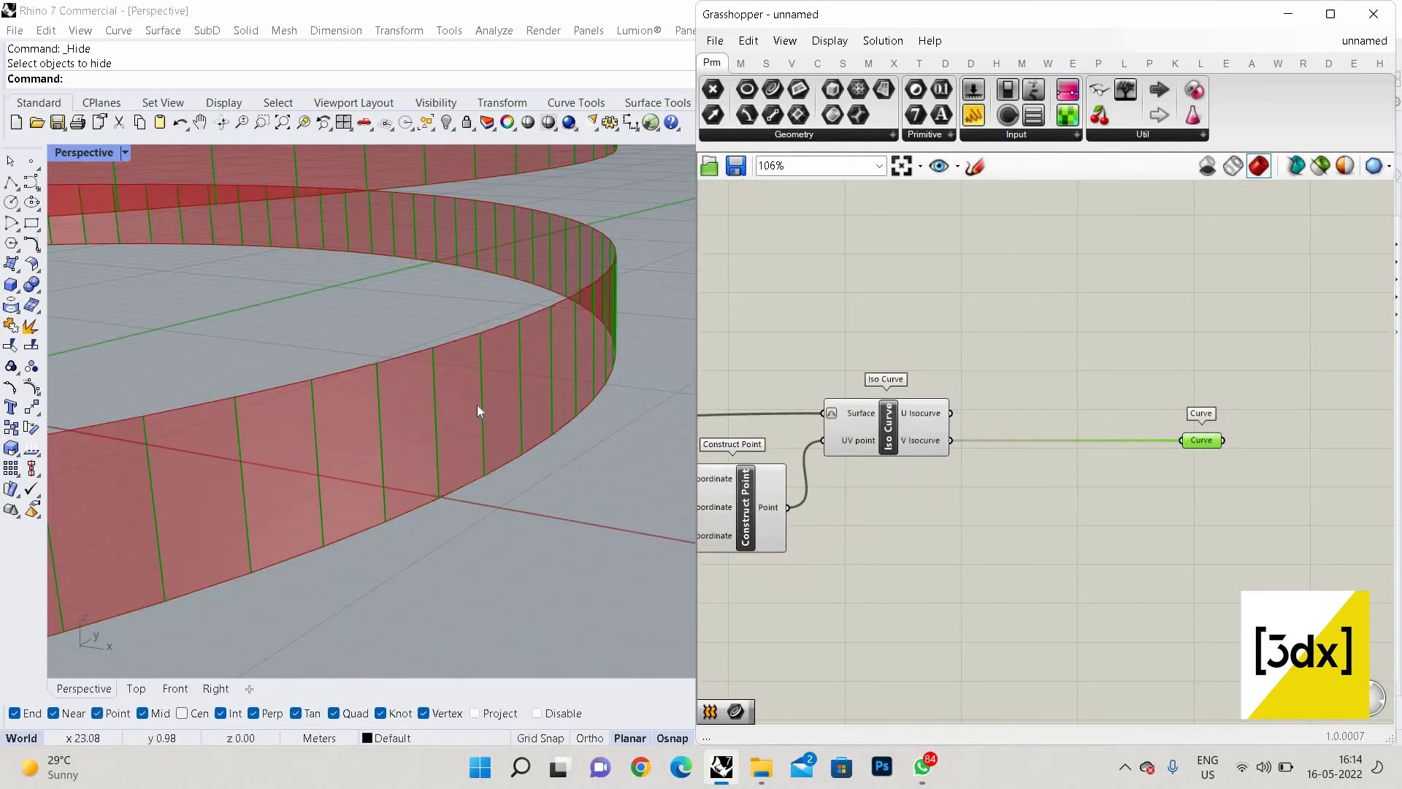
scroll(507, 410, up, 1)
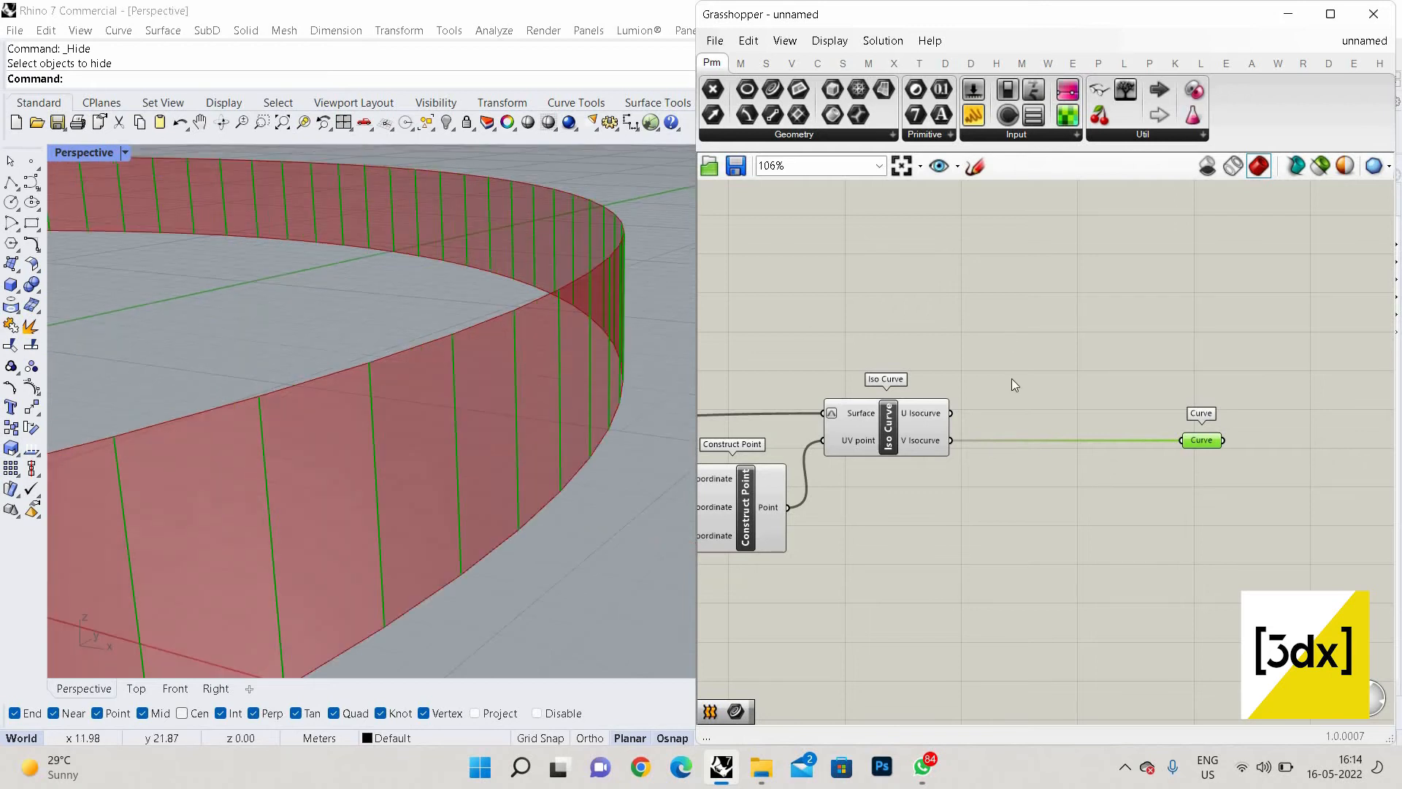
drag(951, 414, 1186, 451)
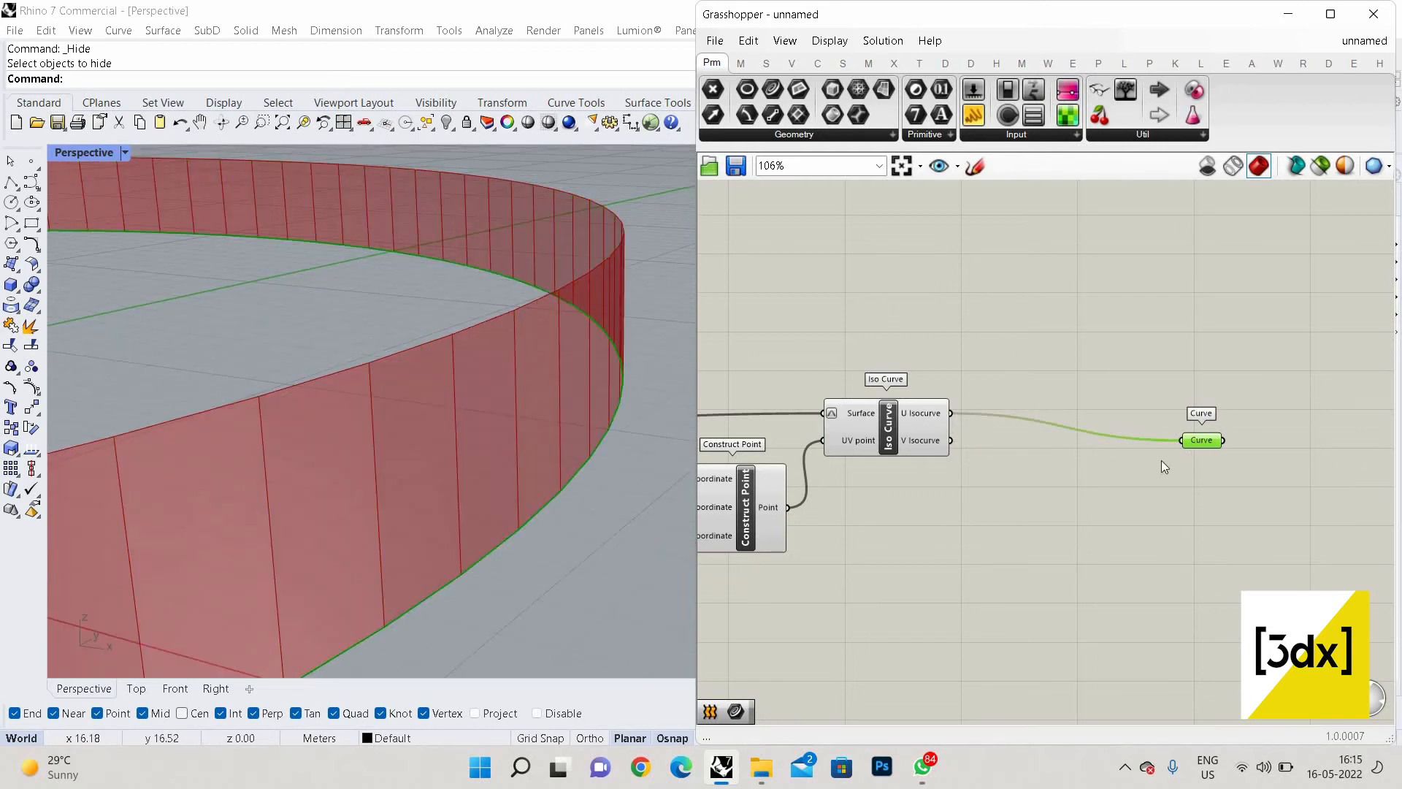
Flatten the data of the Curve parameter fed by the U isocurve output
scroll(1239, 428, down, 2)
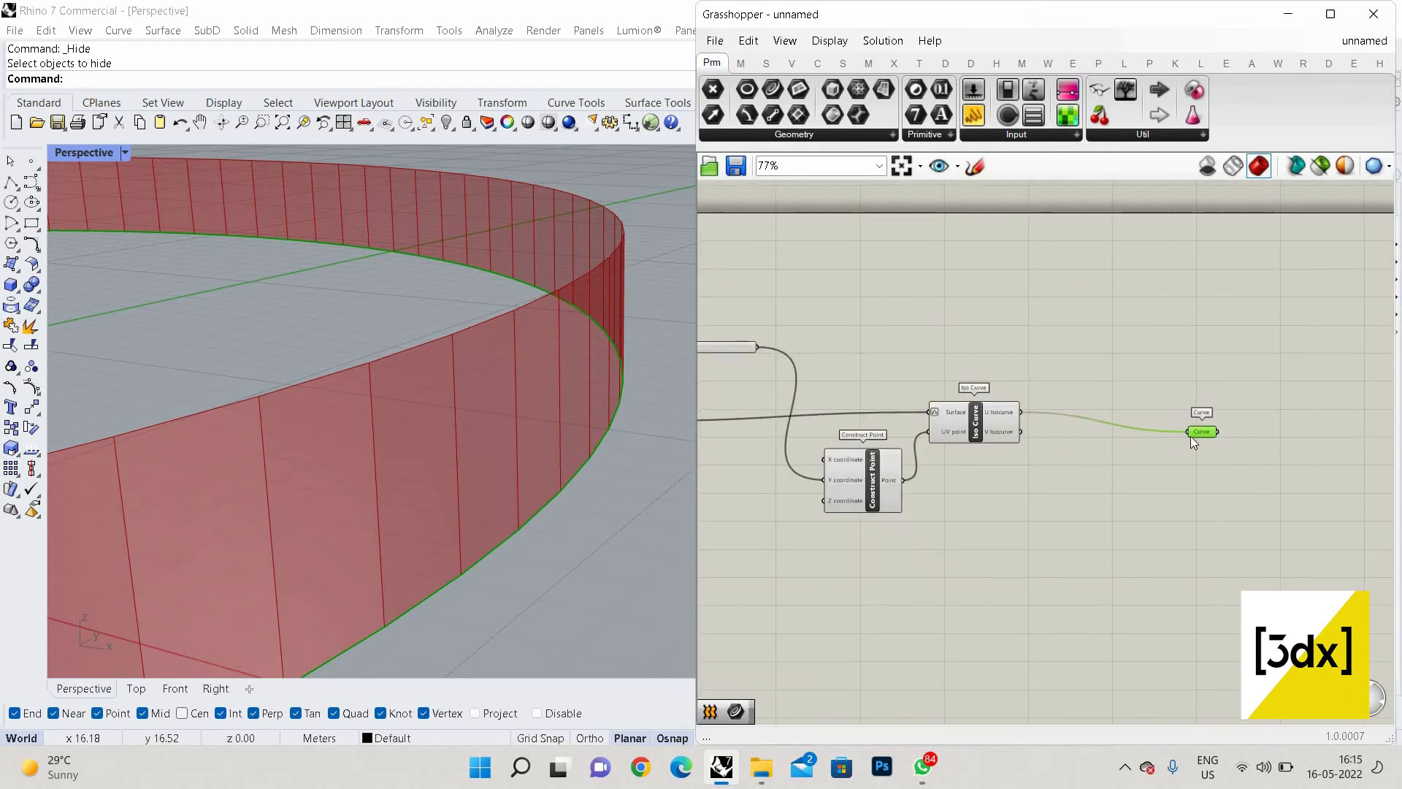
scroll(1191, 436, up, 4)
right_click(1188, 418)
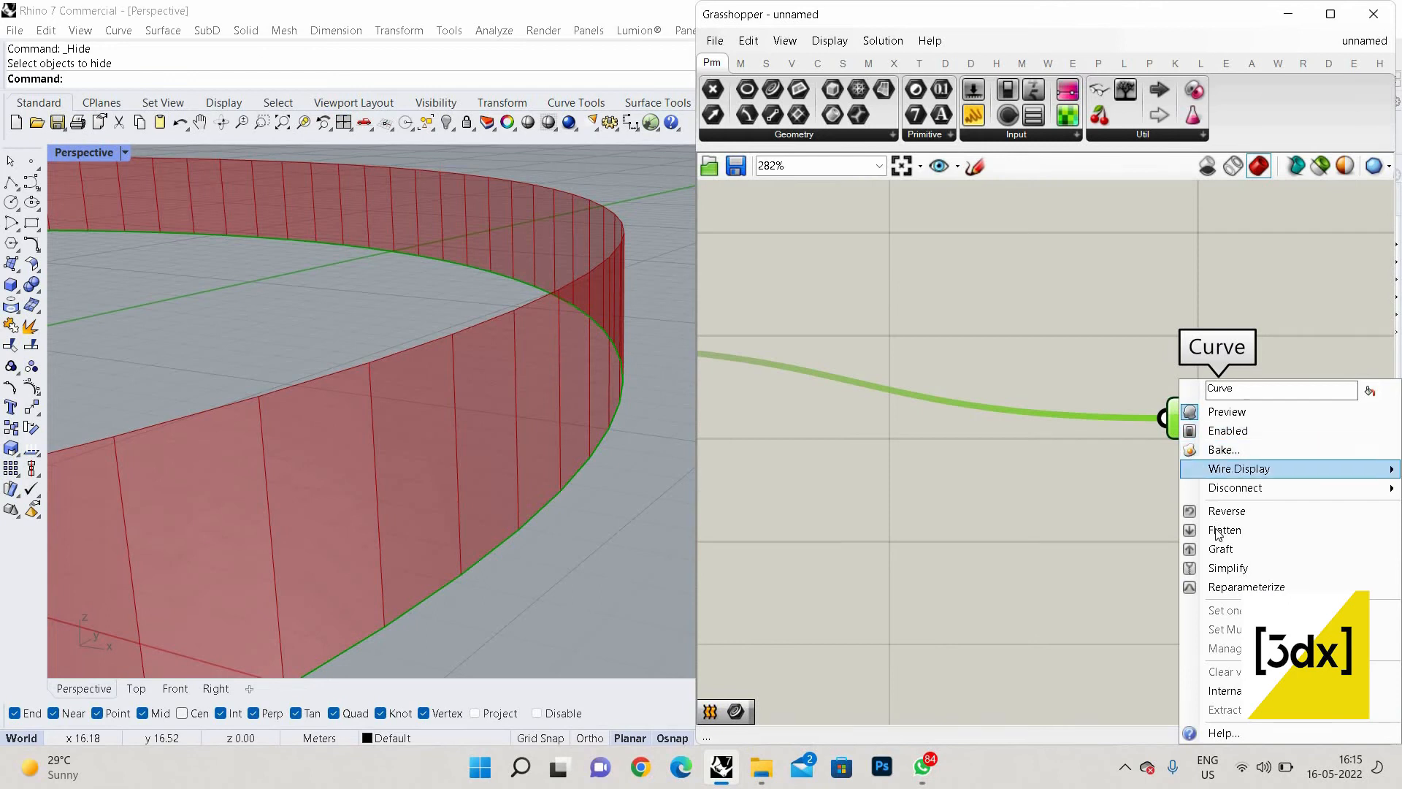
click(1227, 531)
click(1101, 492)
Add a second Curve parameter fed by the flattened Curve parameter and graft its data
scroll(1129, 486, down, 2)
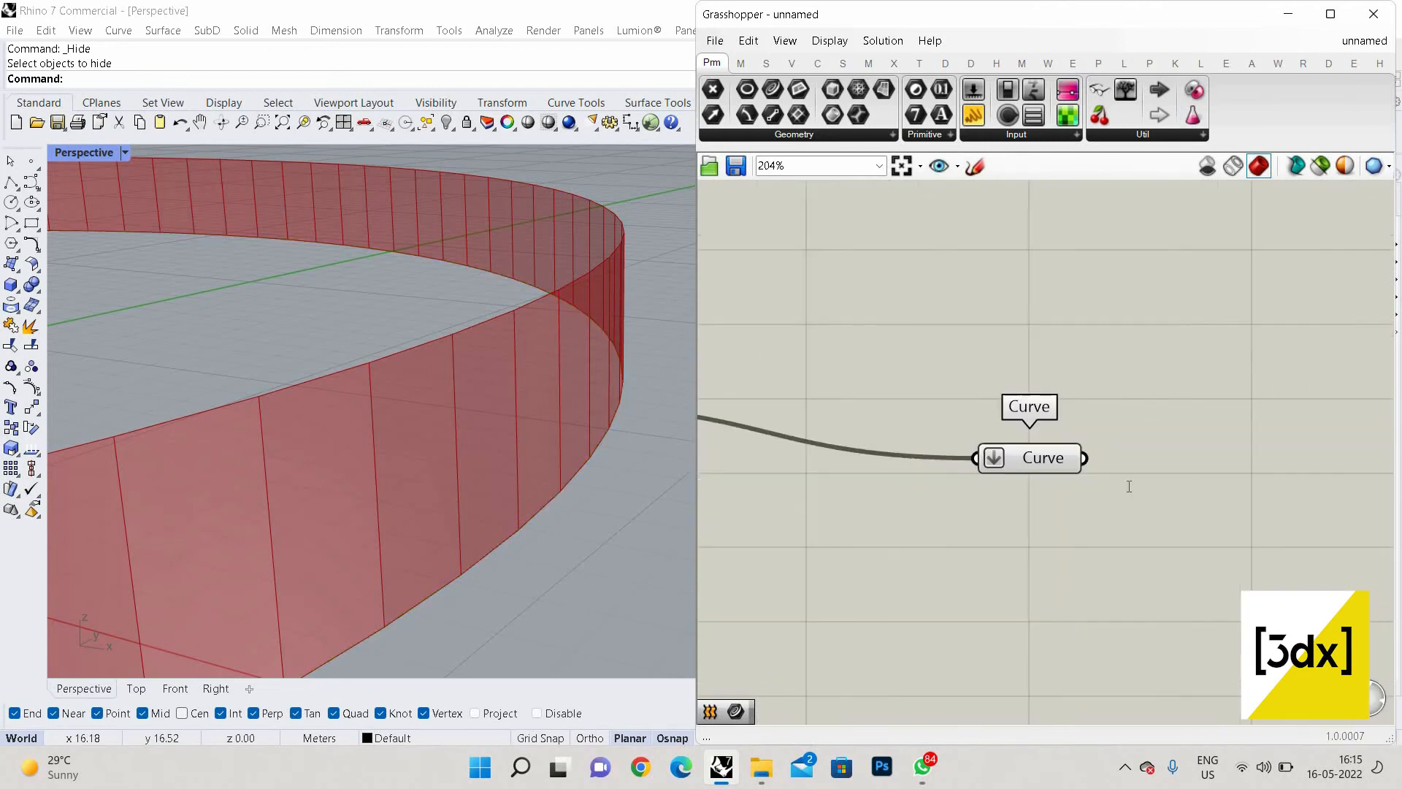
double_click(1128, 486)
text(crv)
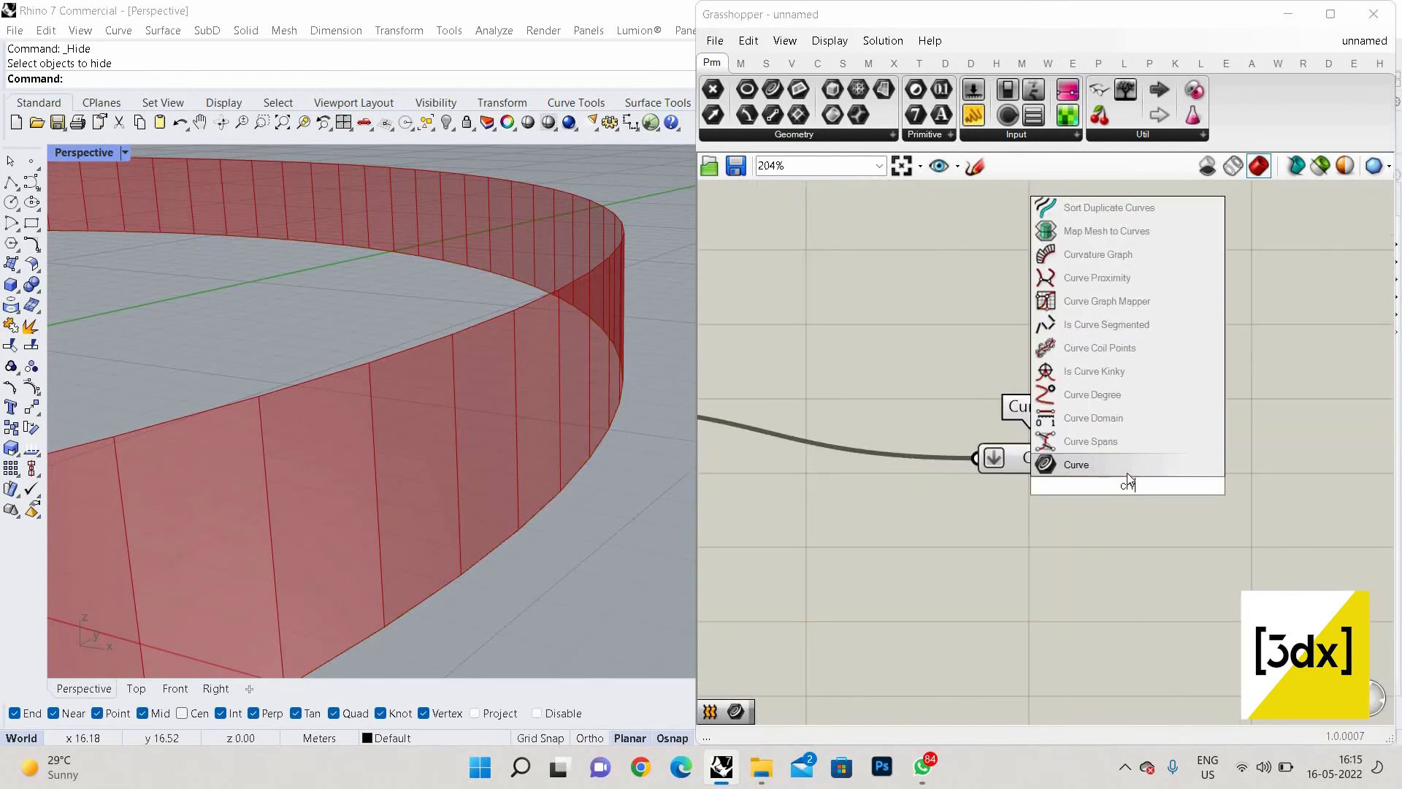
click(1145, 473)
drag(1140, 485, 1228, 492)
drag(1084, 458, 1187, 493)
right_click(1226, 495)
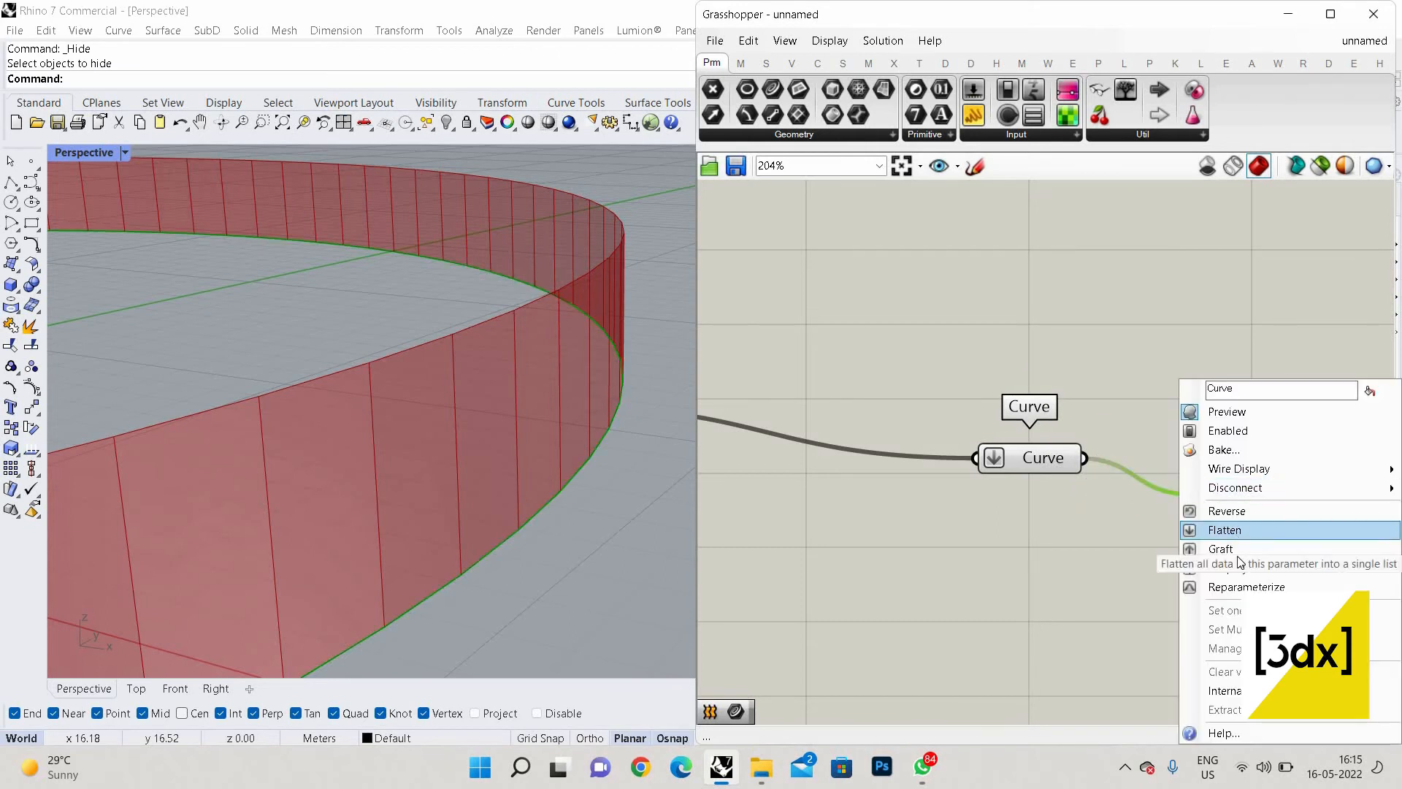
click(1221, 549)
click(1101, 449)
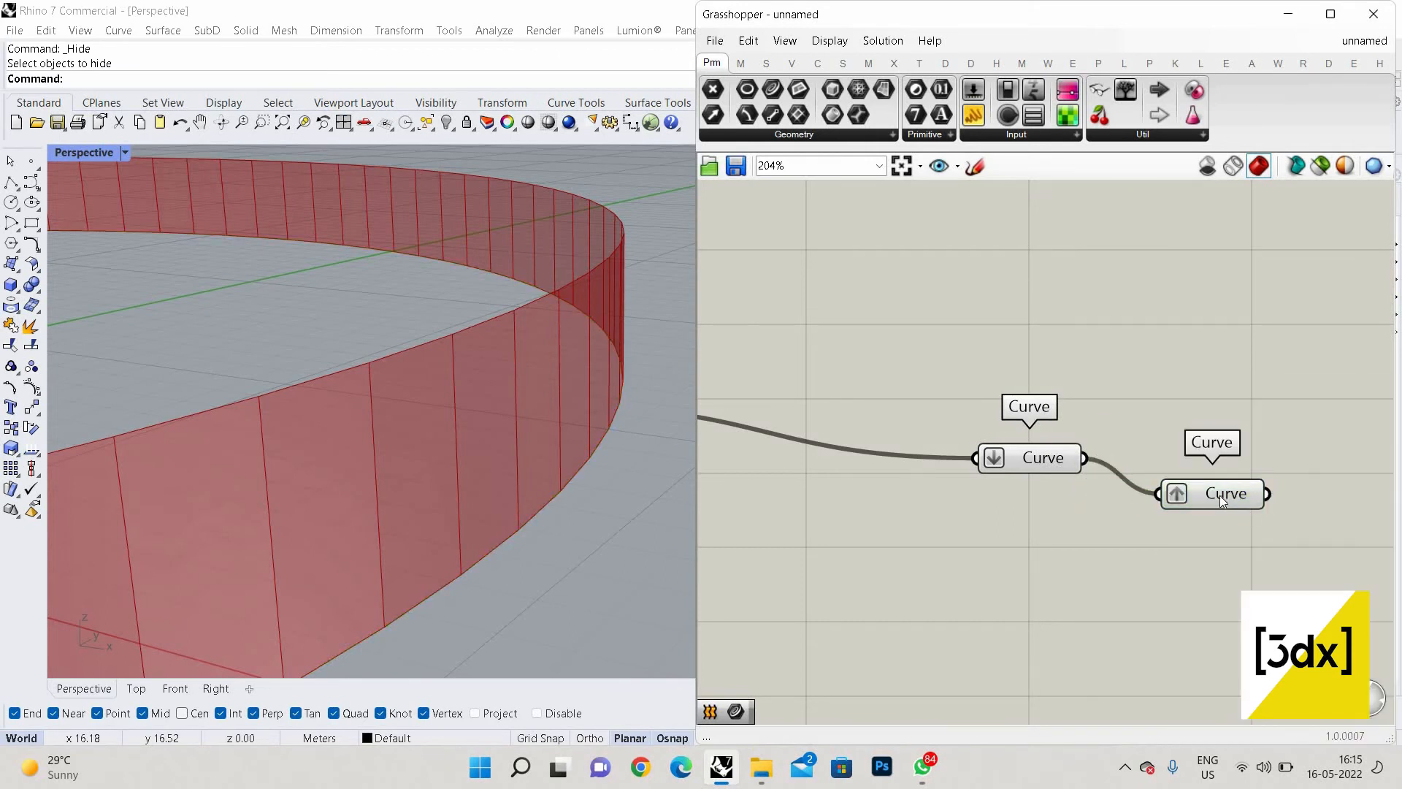
Examine the grafted Curve parameter's preview along the spiral panel strips in the Perspective viewport
click(1220, 496)
click(1218, 541)
scroll(1216, 540, down, 6)
scroll(1211, 536, up, 4)
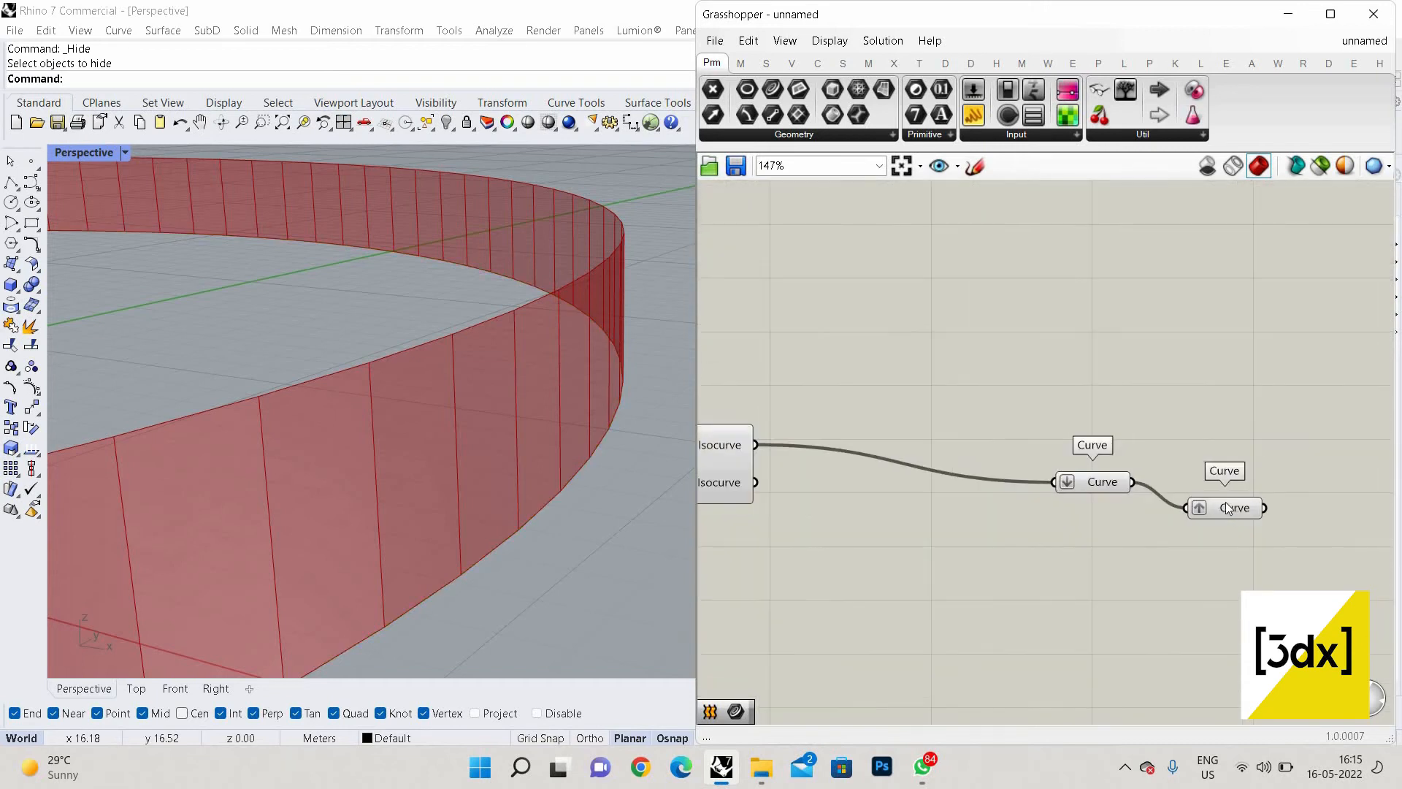
click(1229, 509)
scroll(447, 531, down, 5)
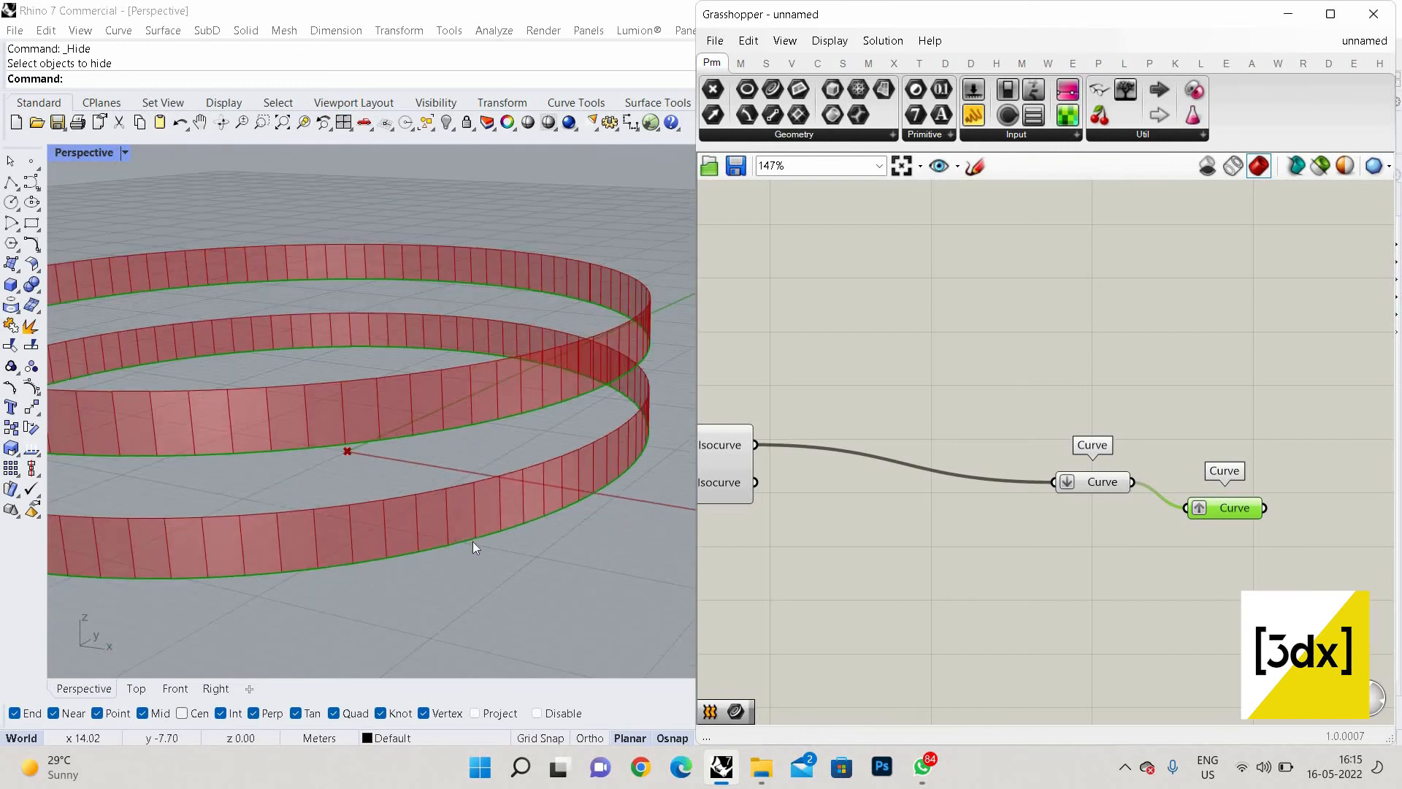
scroll(486, 528, up, 5)
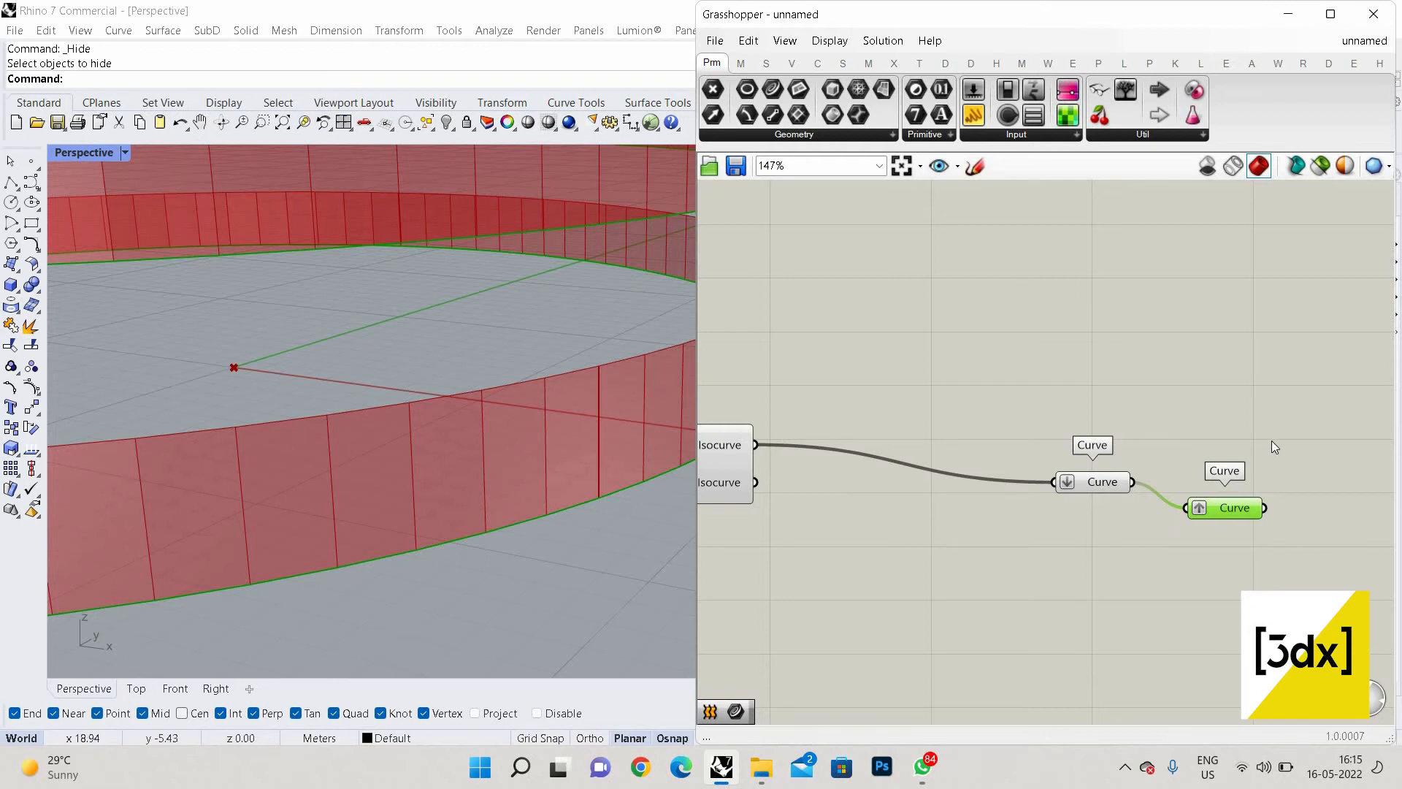
Review the upstream definition around the Graph Mappers and inspect the panels produced by Quad Panels
scroll(1271, 444, down, 6)
scroll(920, 459, up, 3)
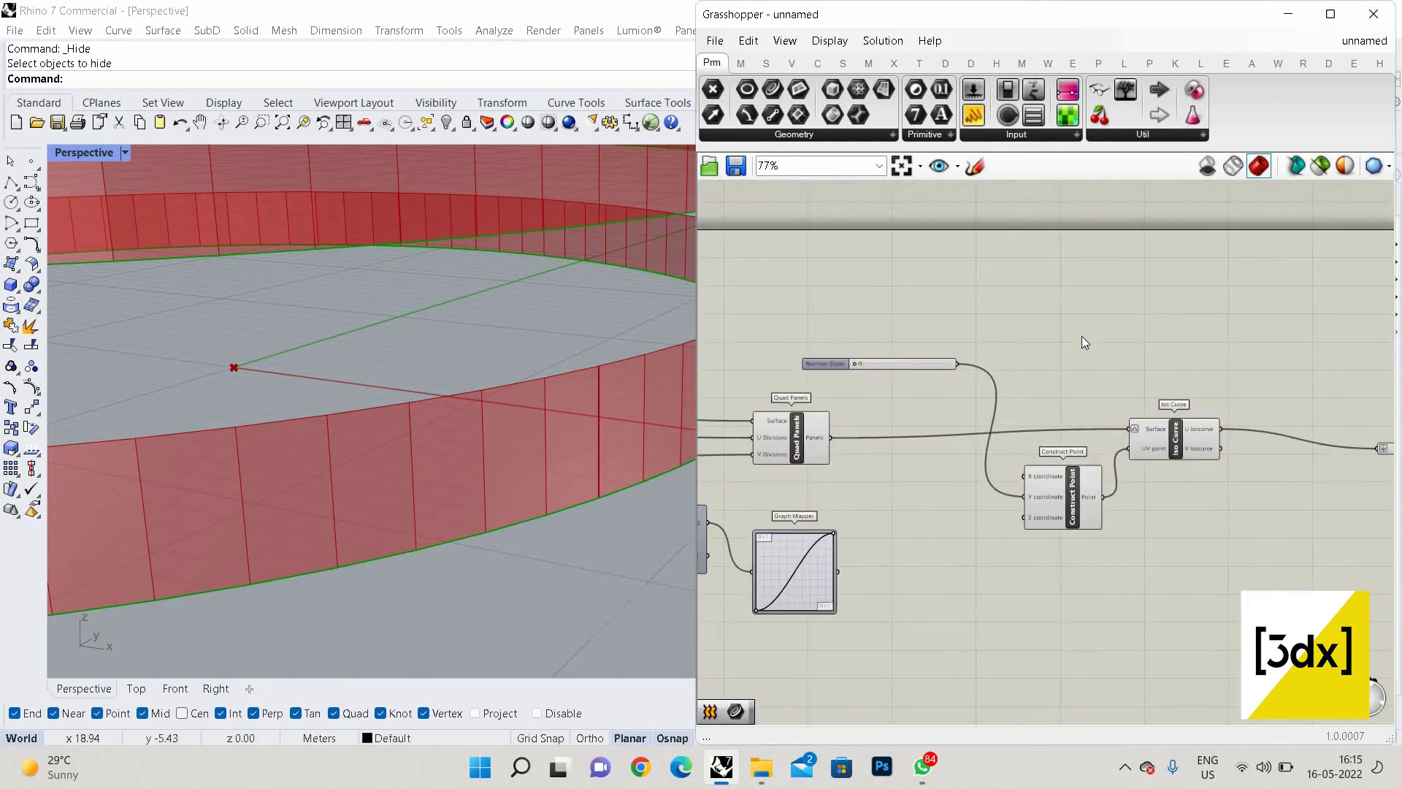
scroll(973, 428, down, 3)
scroll(1062, 472, up, 1)
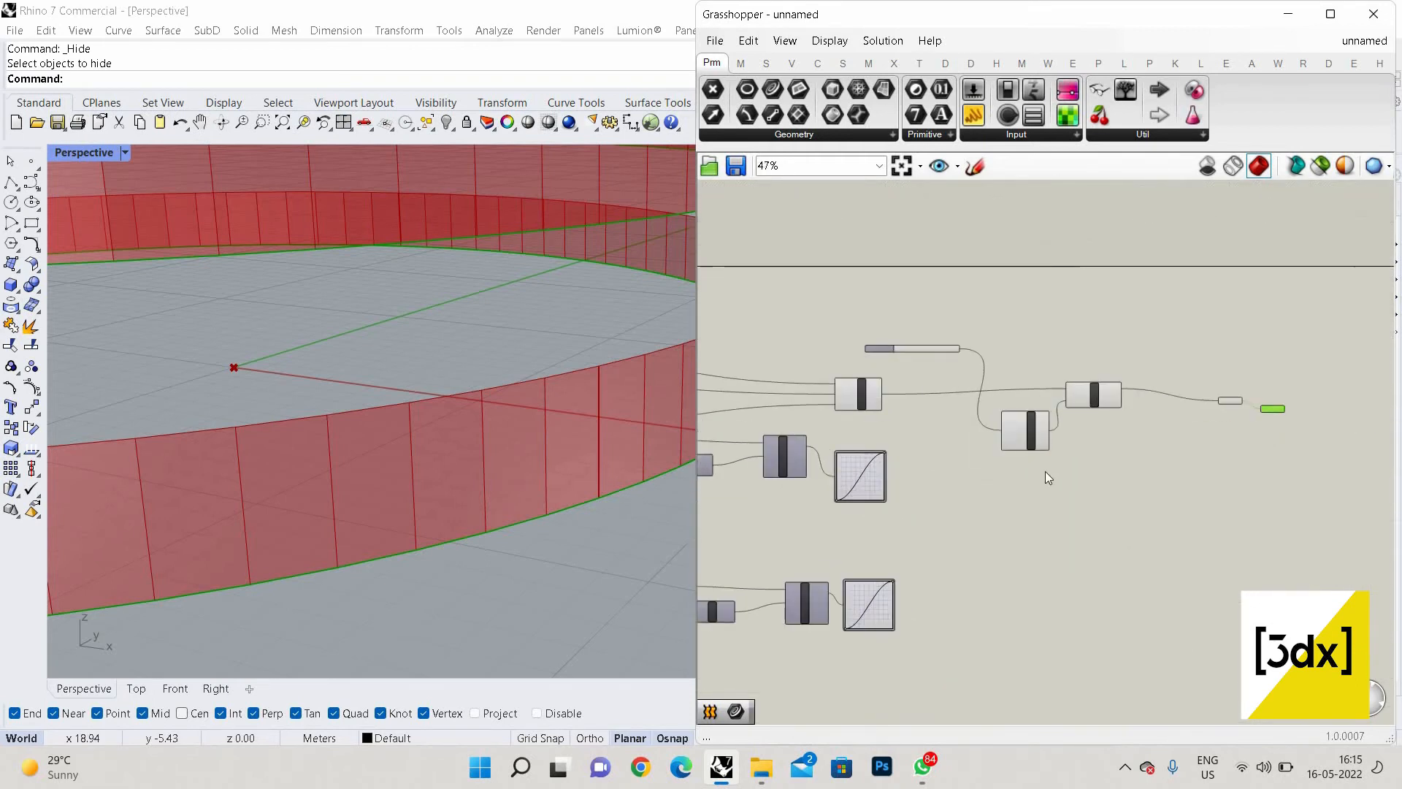
scroll(1045, 471, up, 1)
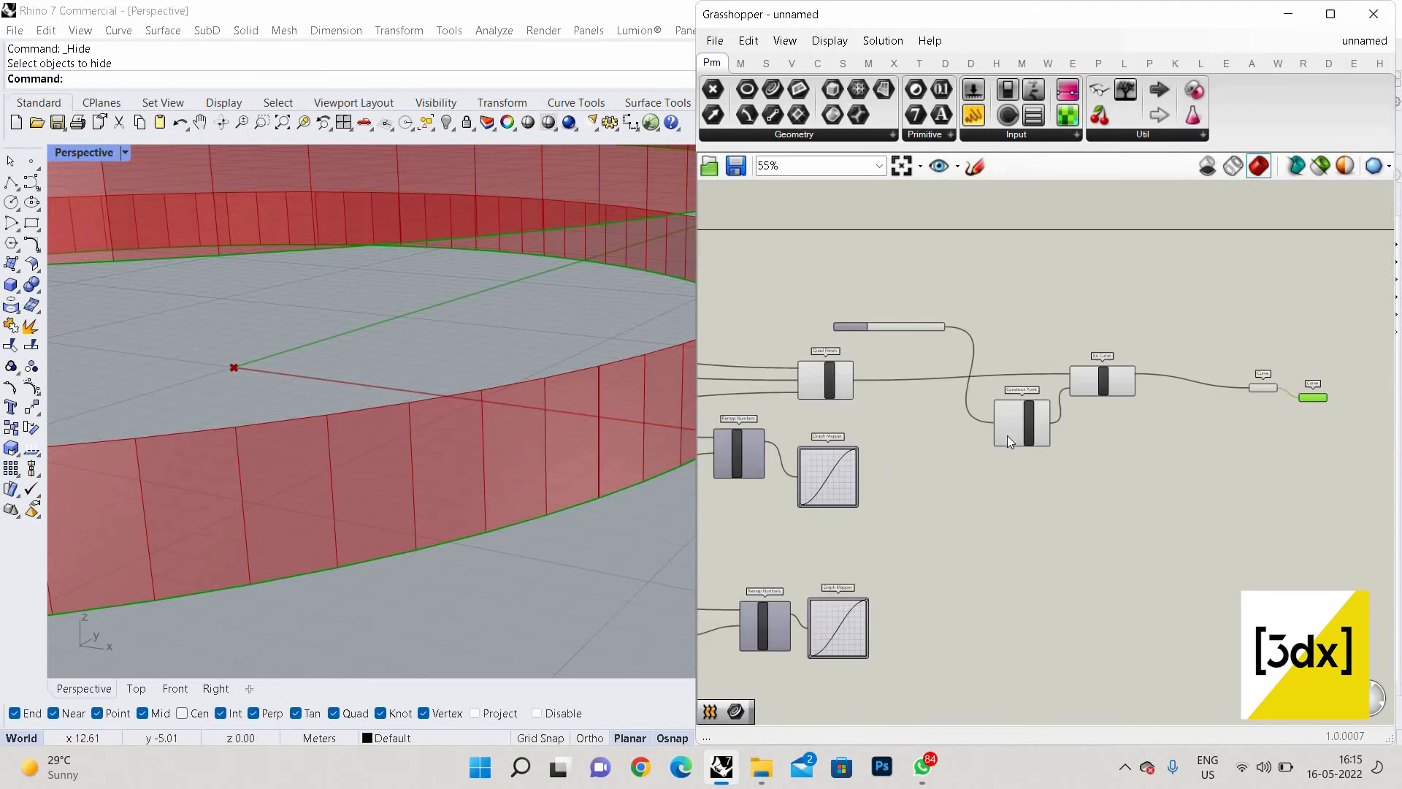
scroll(908, 543, up, 2)
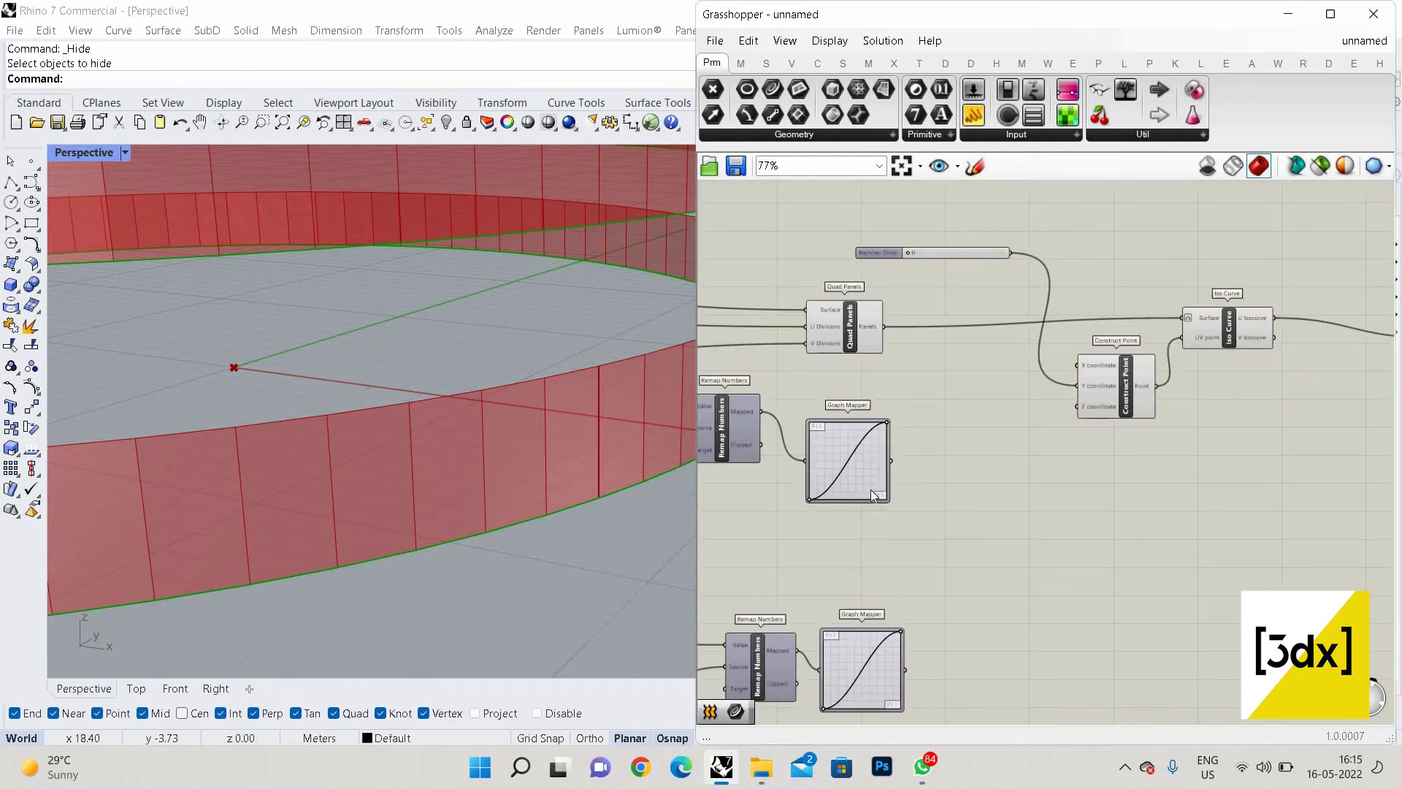
drag(907, 537, 835, 456)
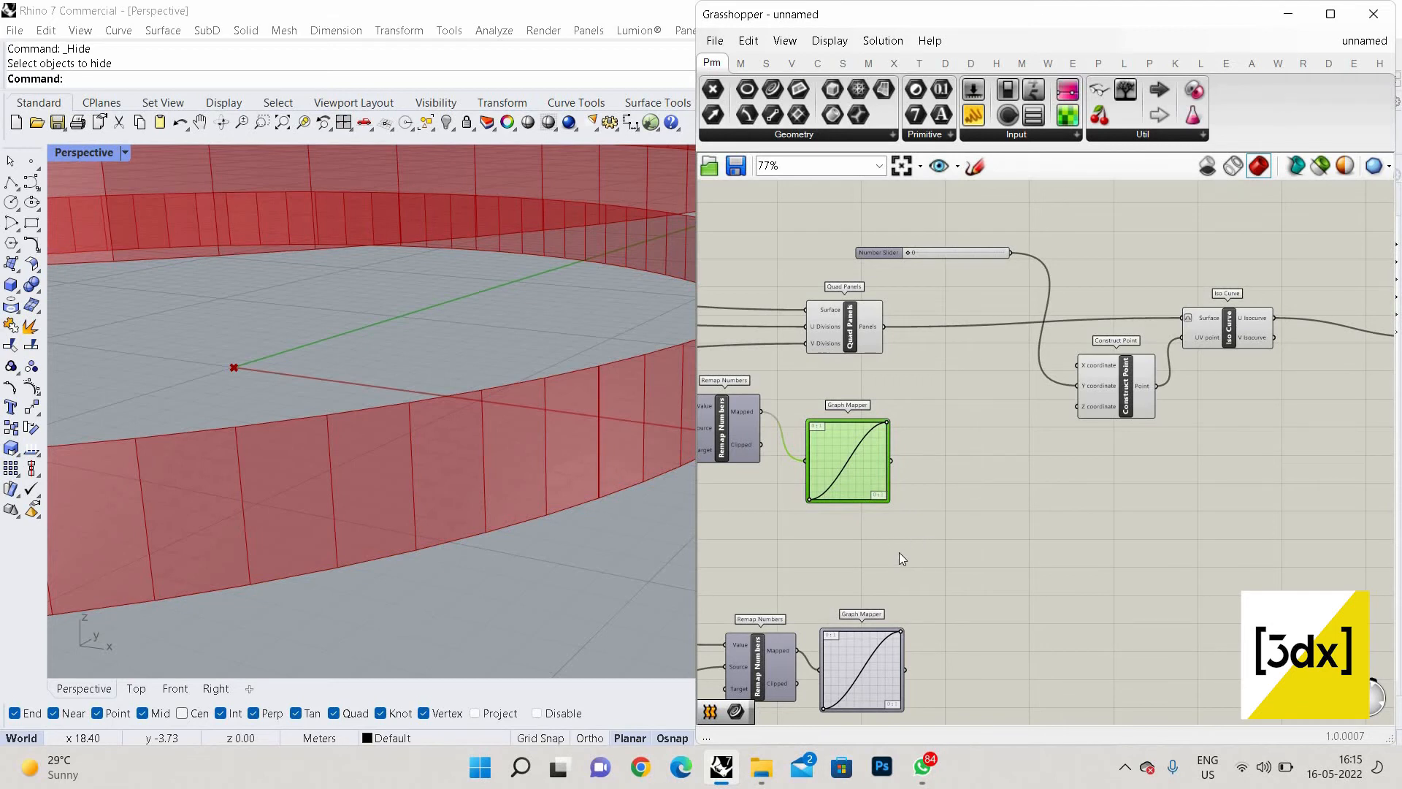
scroll(936, 483, down, 2)
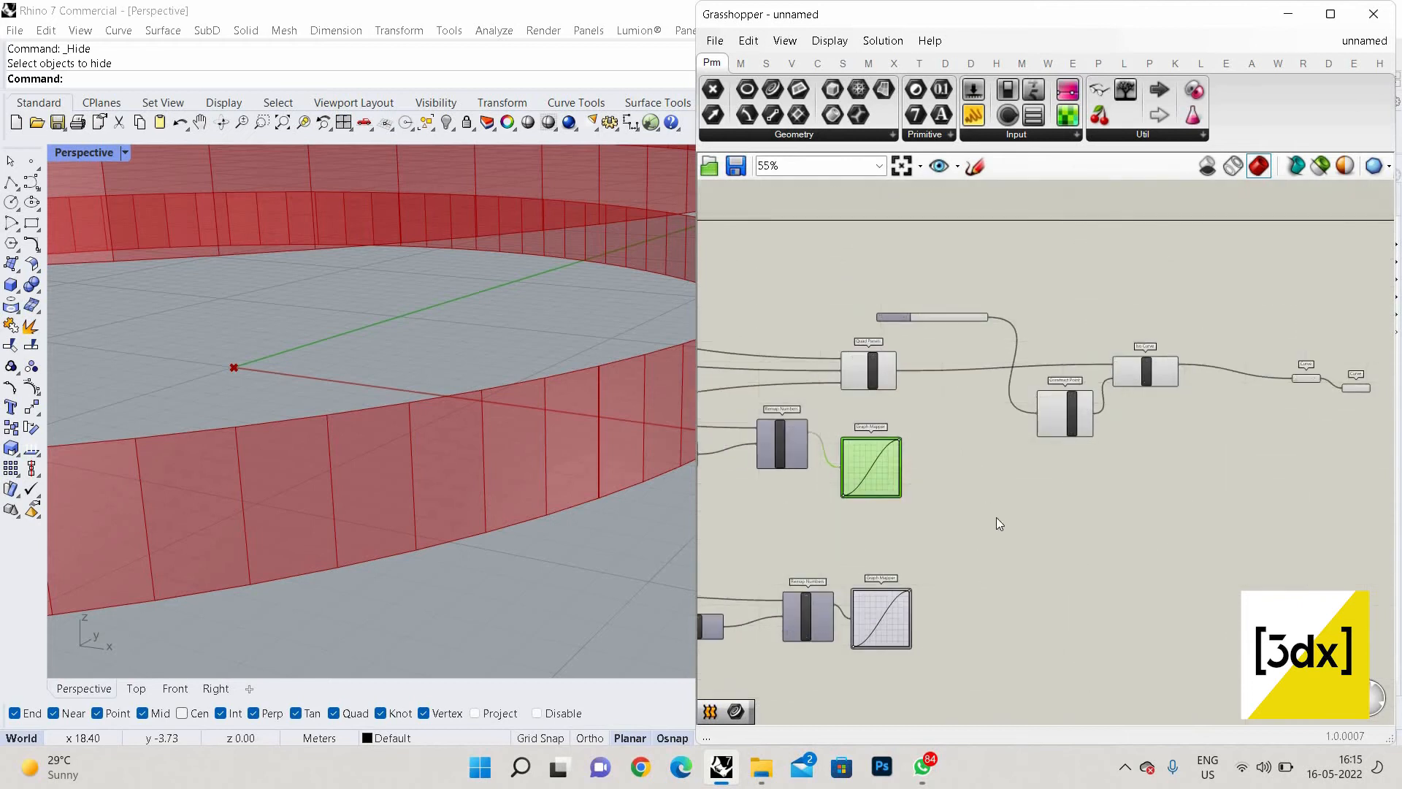
scroll(983, 494, up, 1)
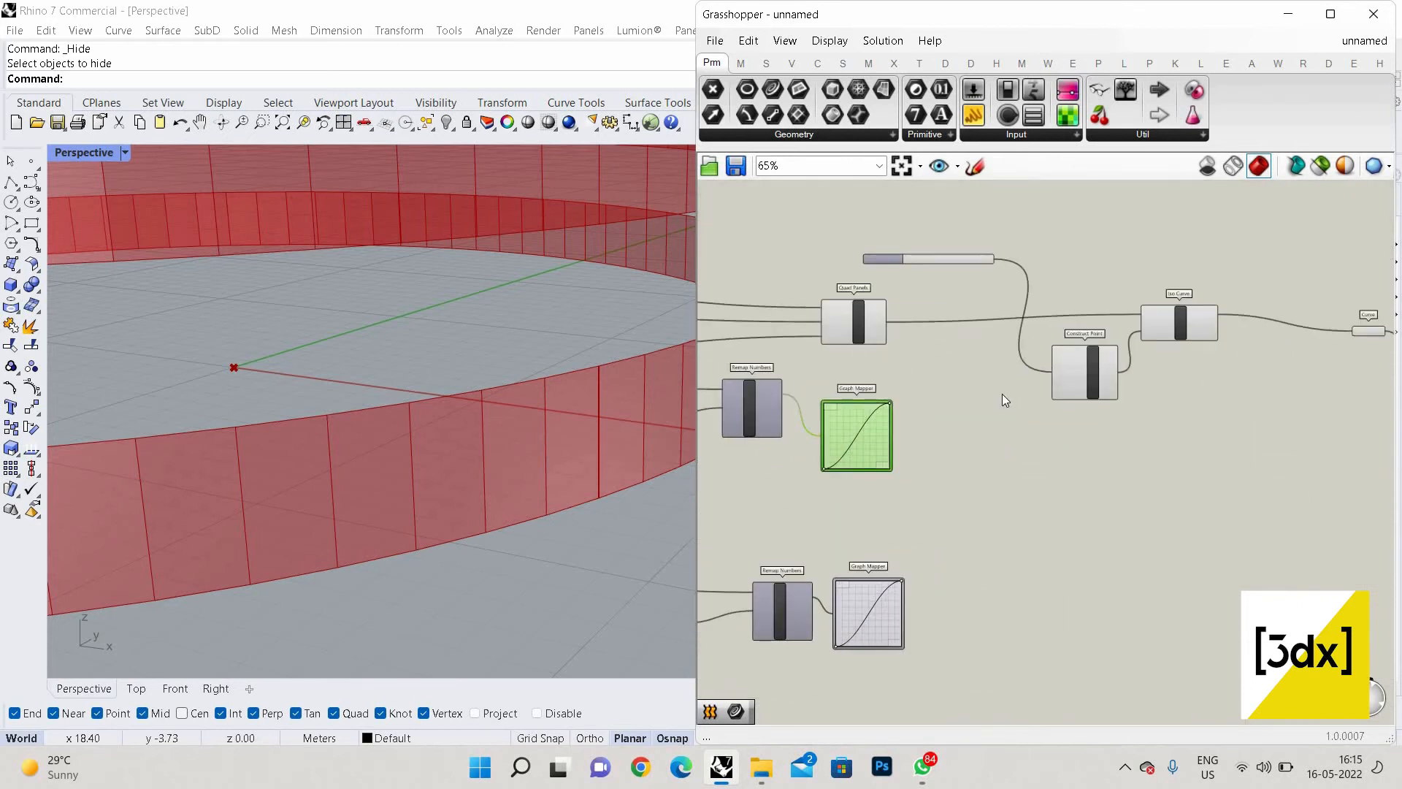
click(855, 322)
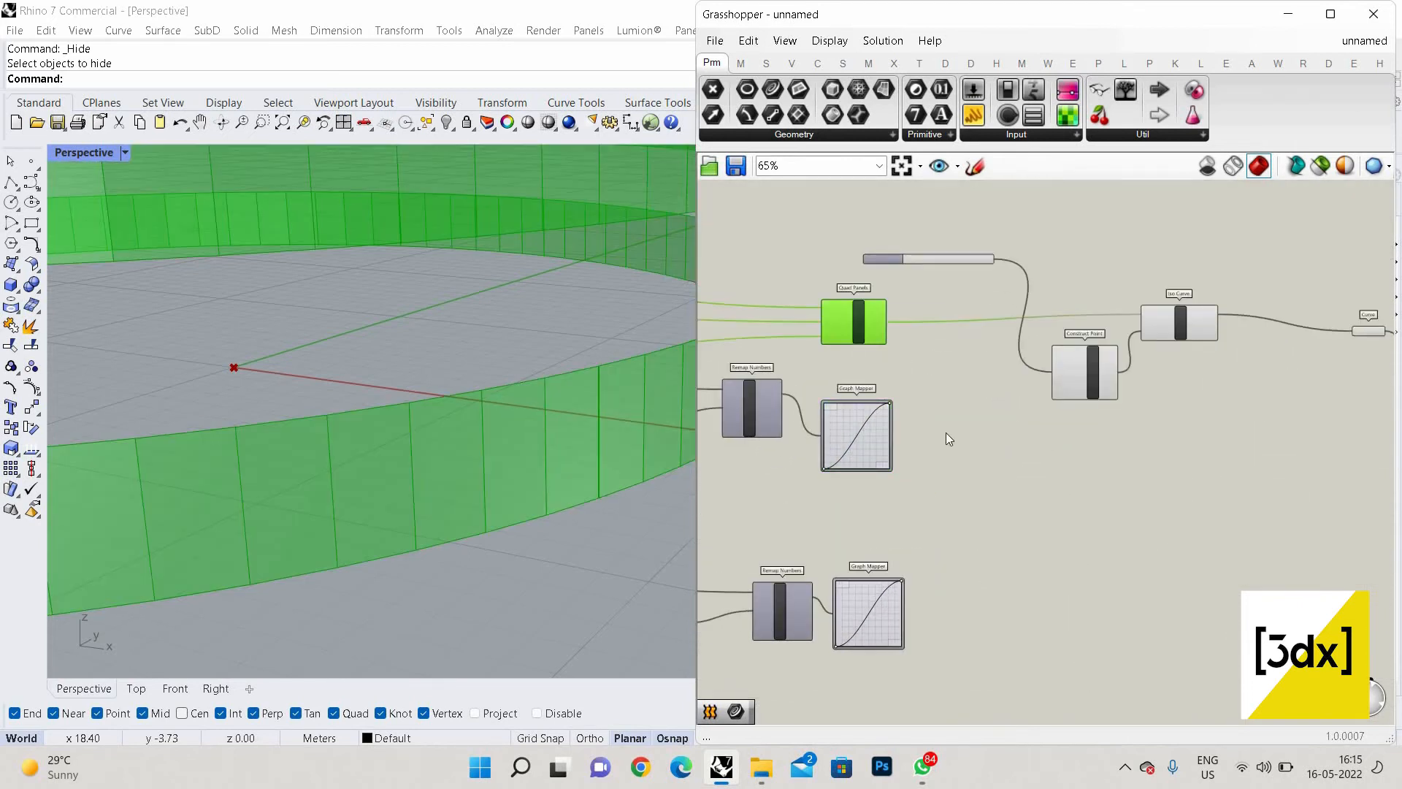
Add a Plane parameter beside the upper Graph Mapper and feed it from the Quad Panels component's Panels output
double_click(945, 433)
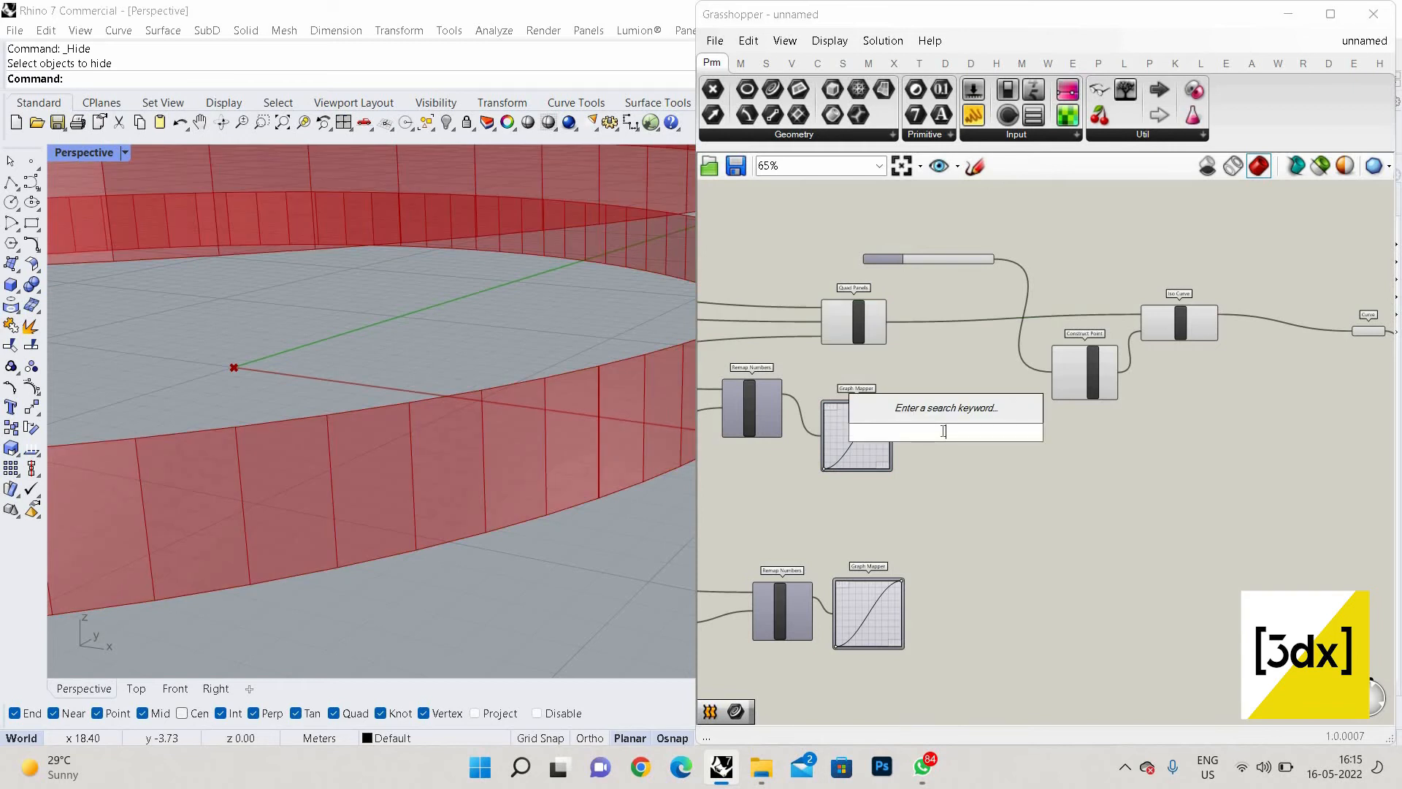
text(pla)
key(BackSpace)
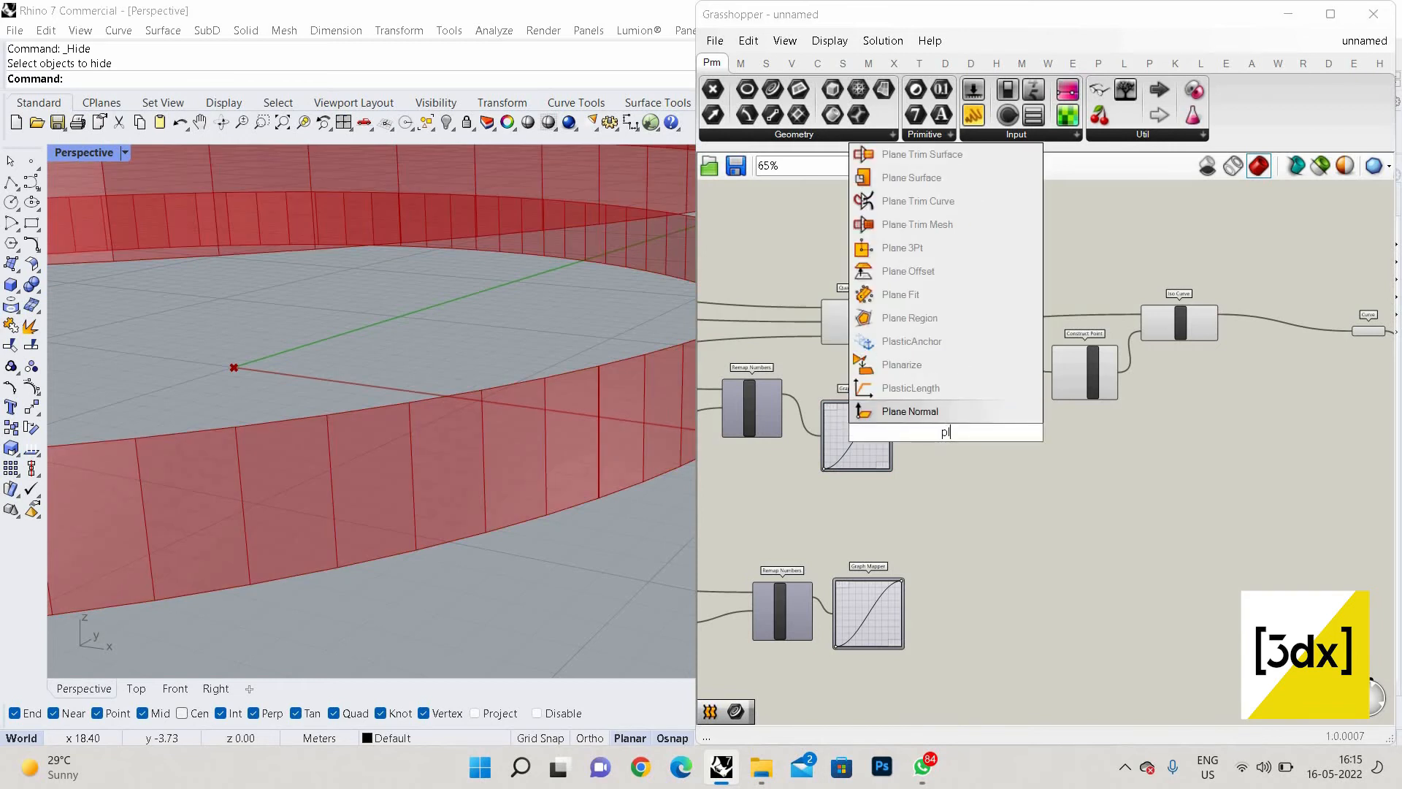
text(ane)
key(Return)
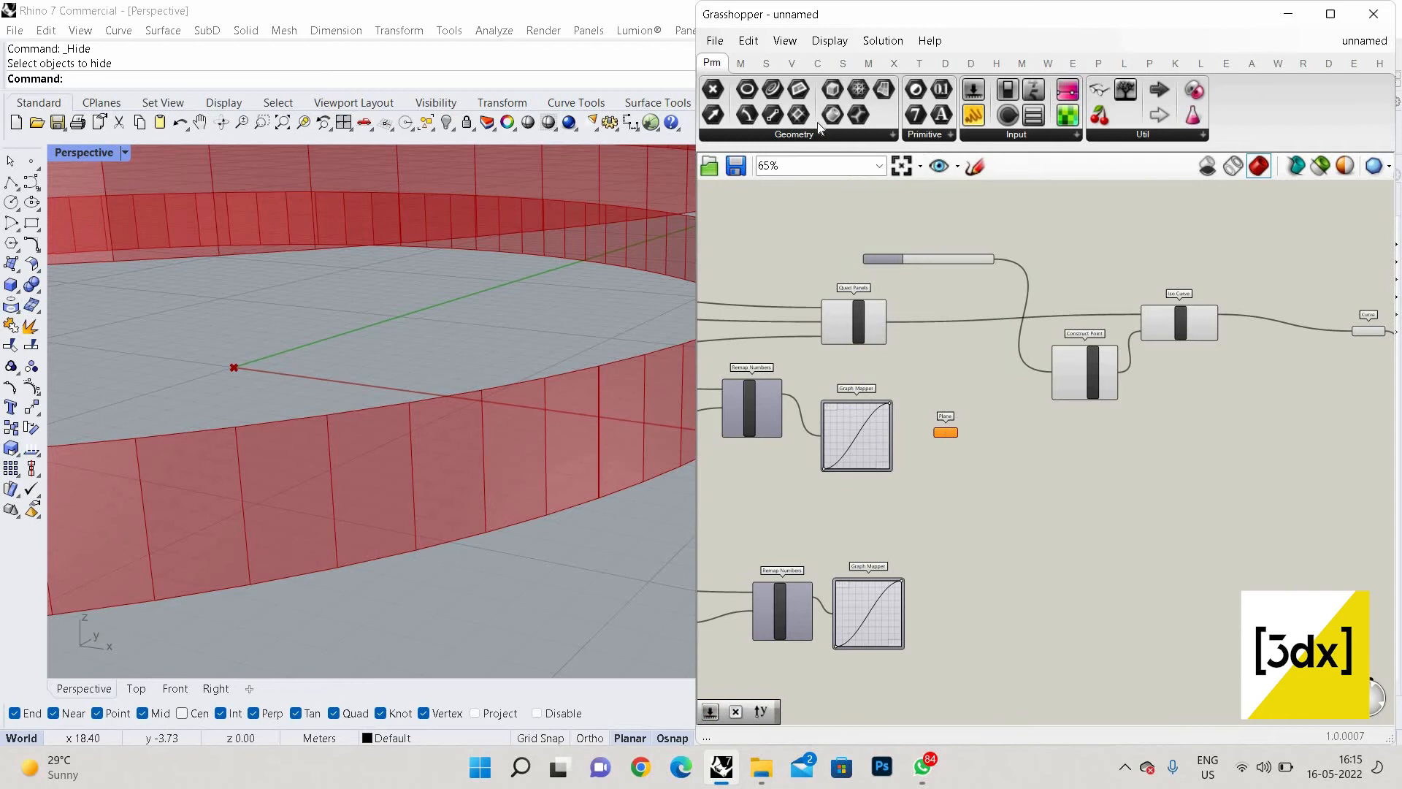
scroll(939, 420, up, 5)
drag(822, 198, 1132, 504)
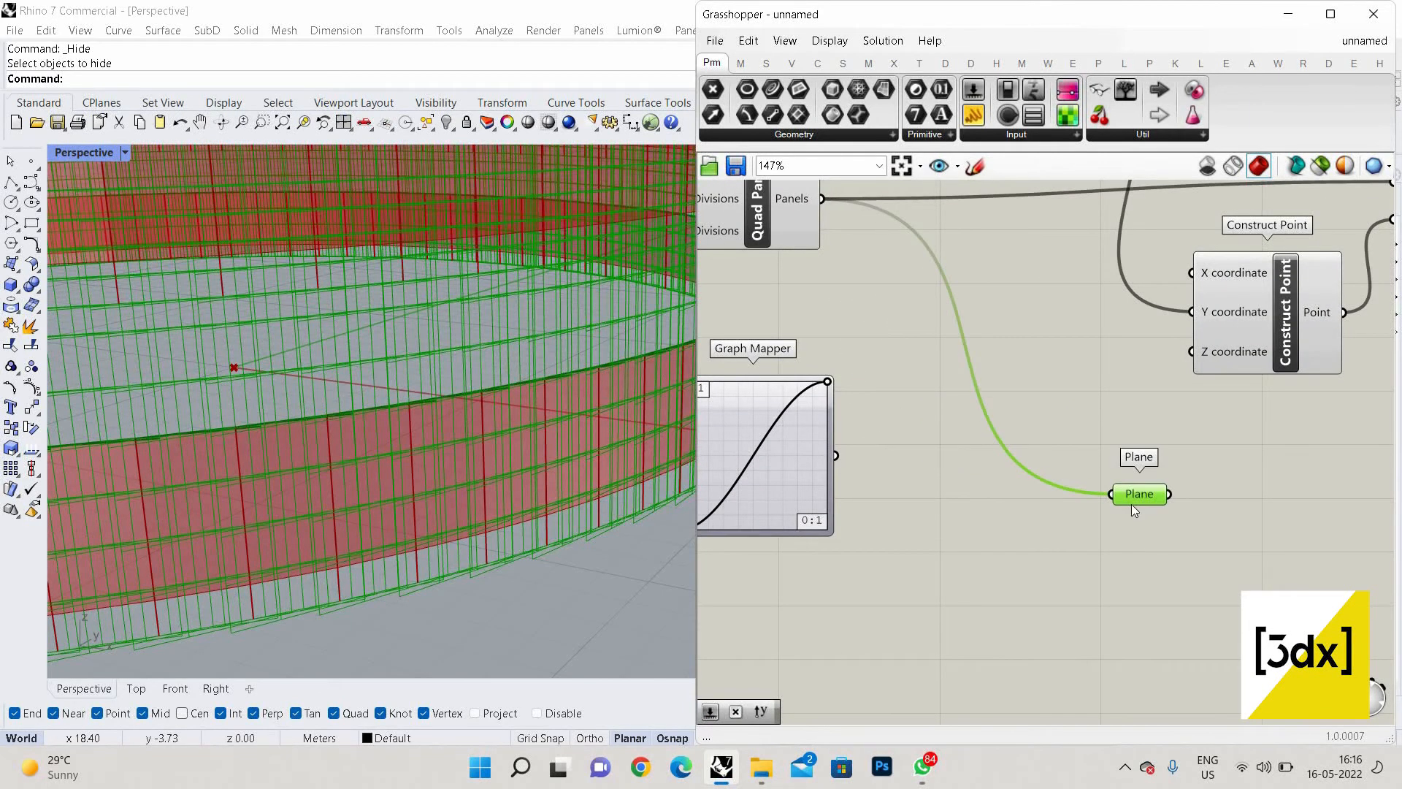
Add a flattened Vector parameter and feed it from the Plane parameter
scroll(1217, 514, down, 2)
scroll(1217, 514, up, 3)
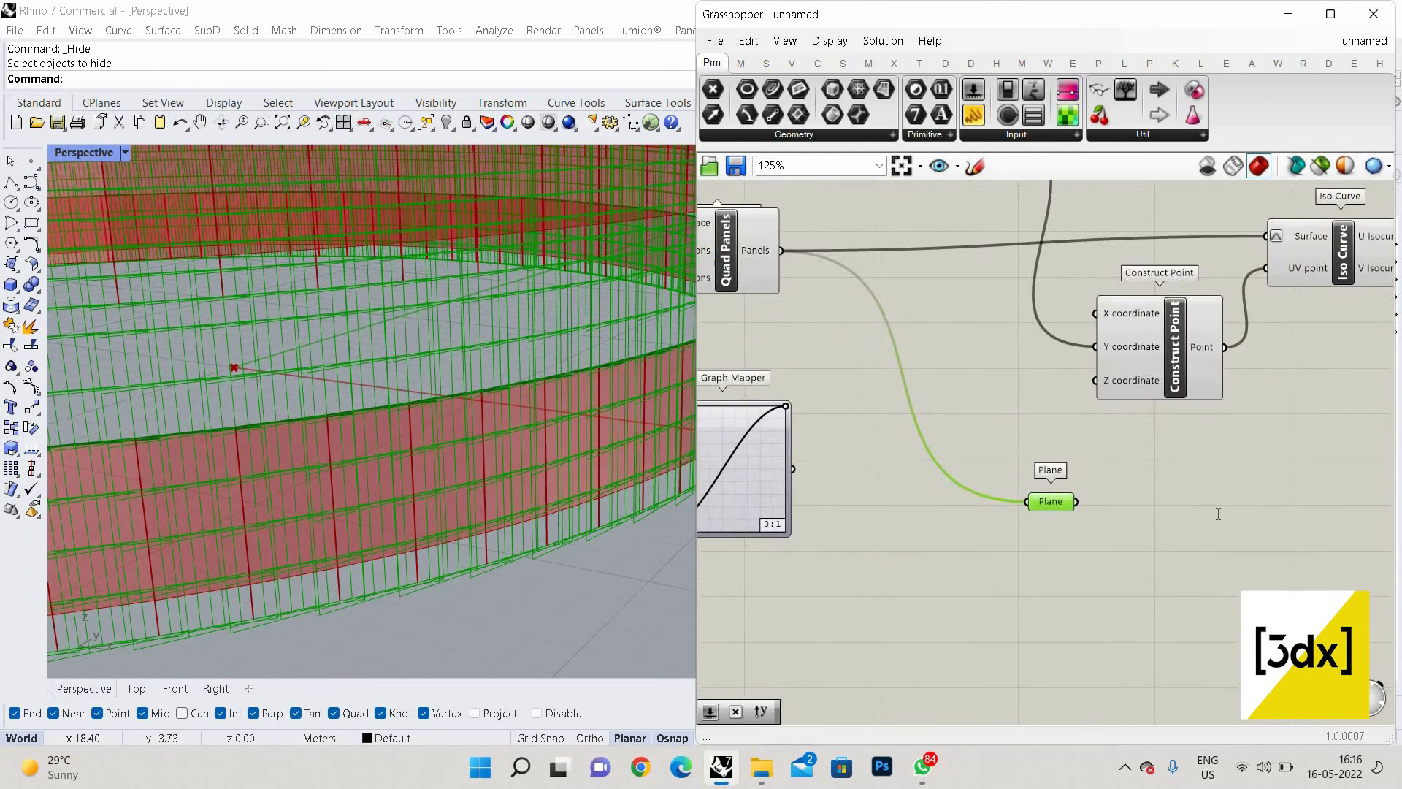
double_click(1217, 514)
text(ector)
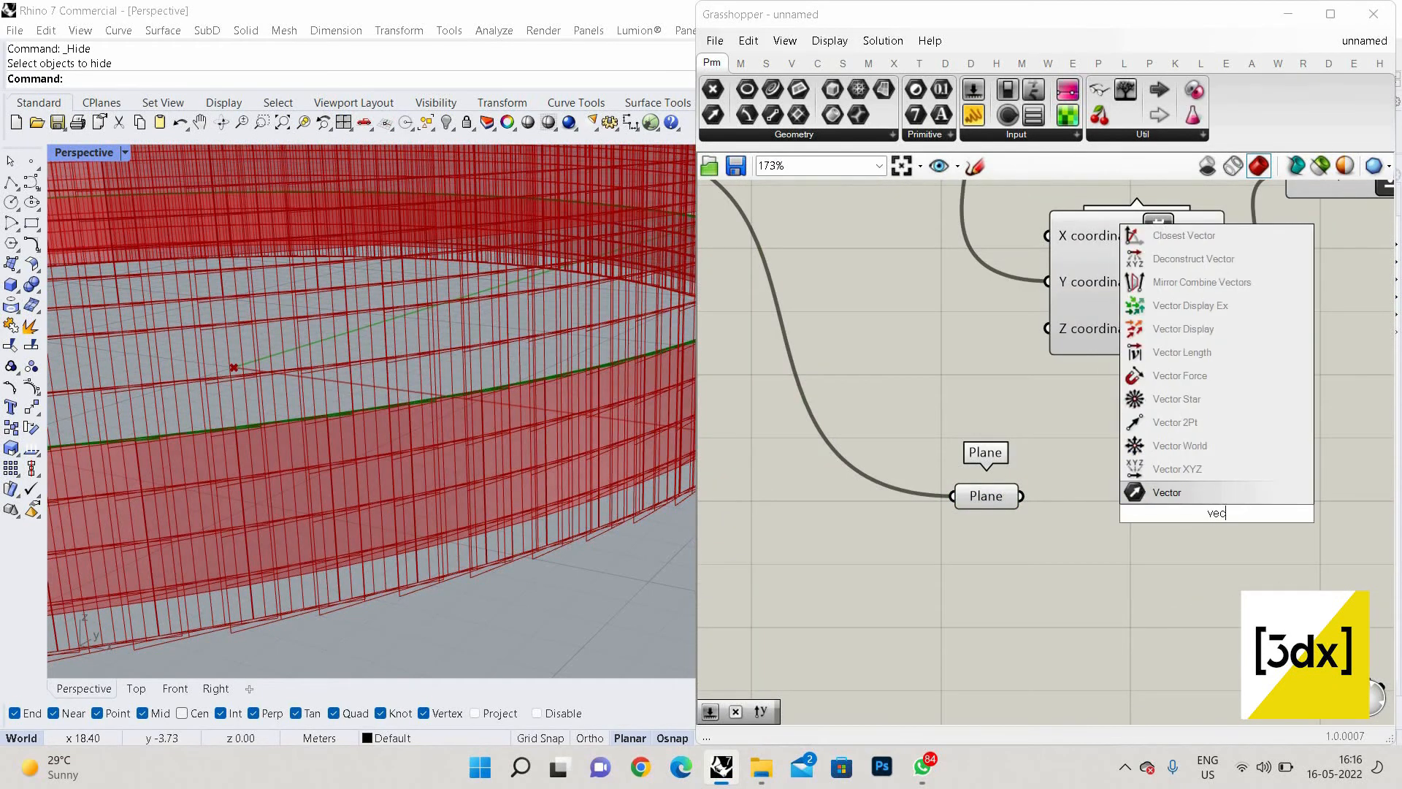
click(1168, 501)
right_click(1230, 528)
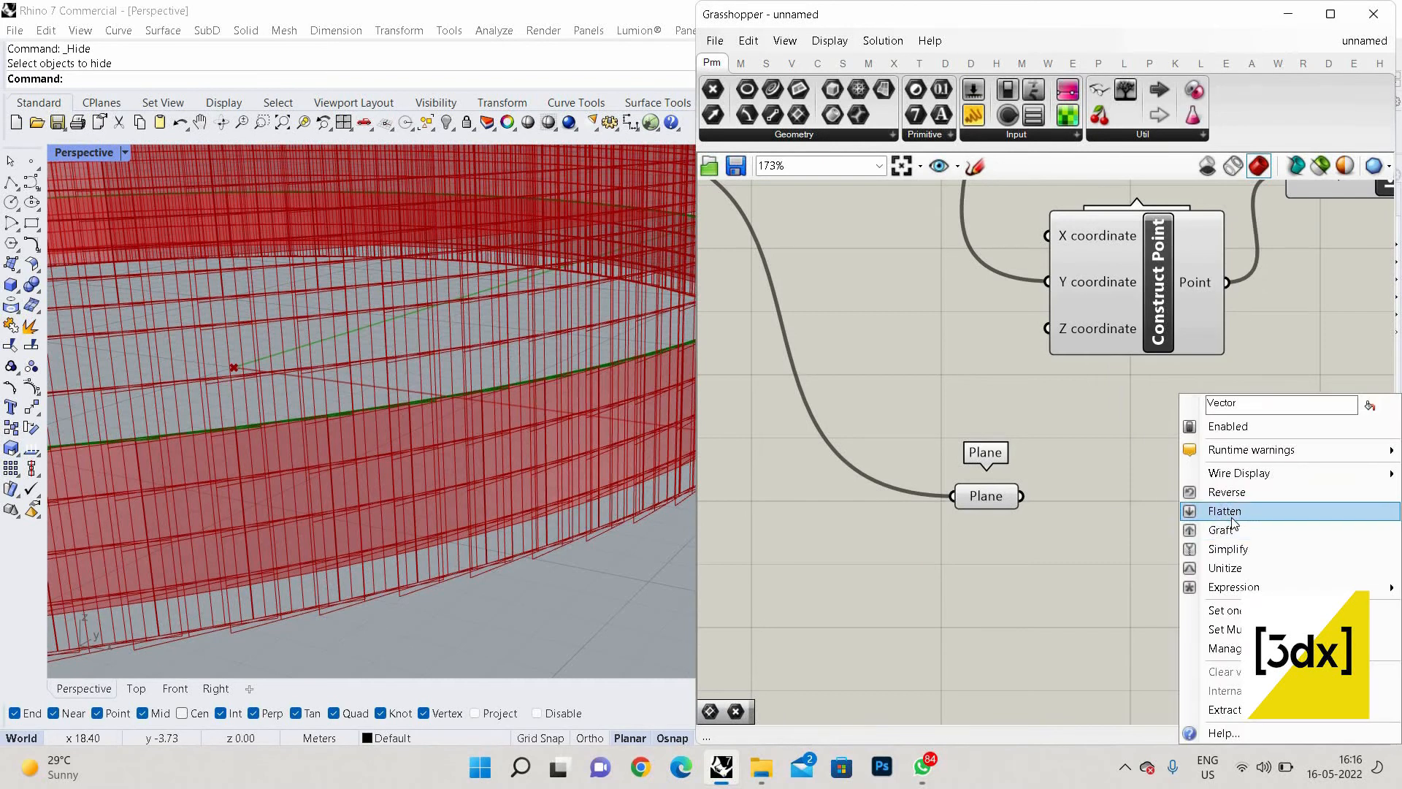
click(1232, 518)
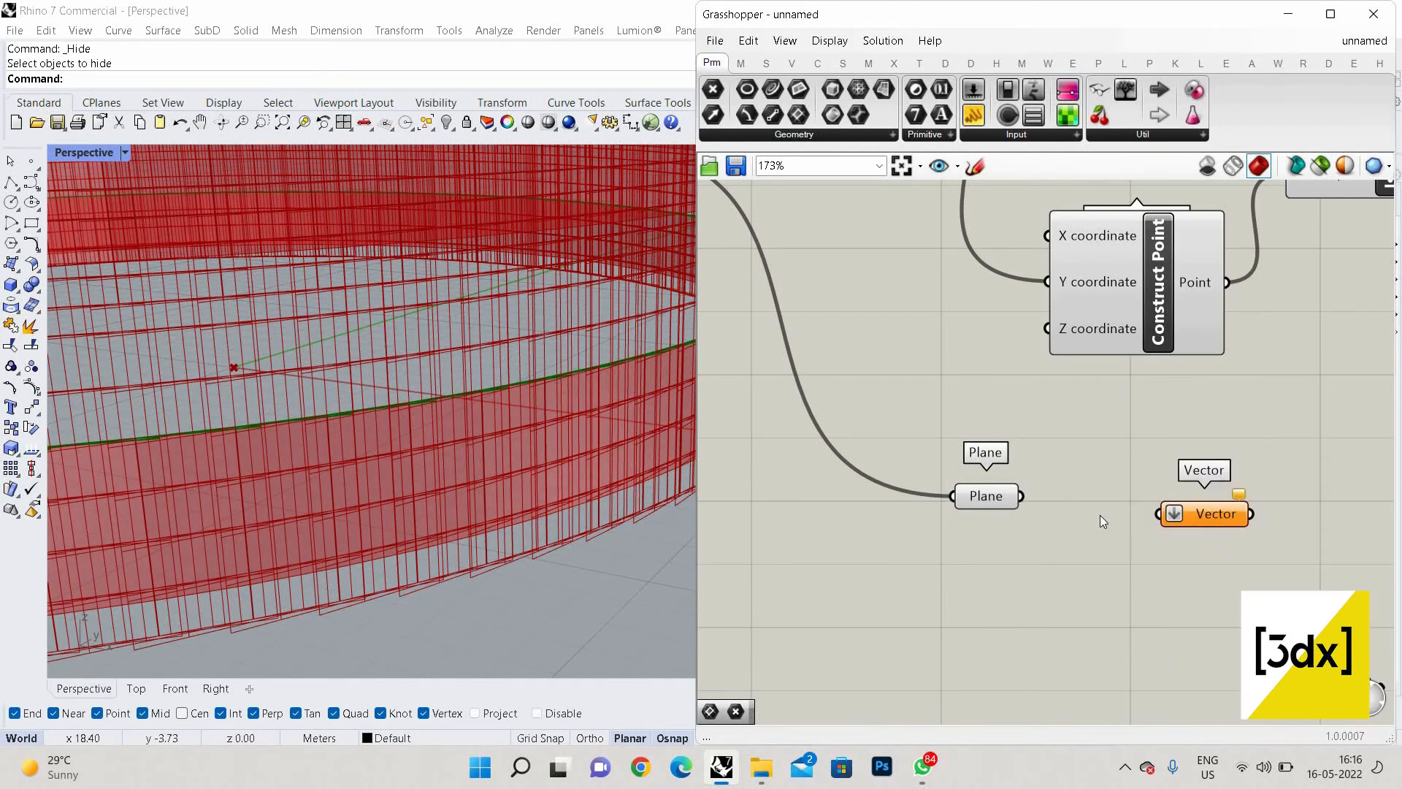
drag(1021, 496, 1158, 515)
Add a Multiplication component with the Vector parameter wired into its A input
scroll(1366, 521, down, 1)
right_drag(1365, 522, 1029, 514)
scroll(1029, 509, up, 1)
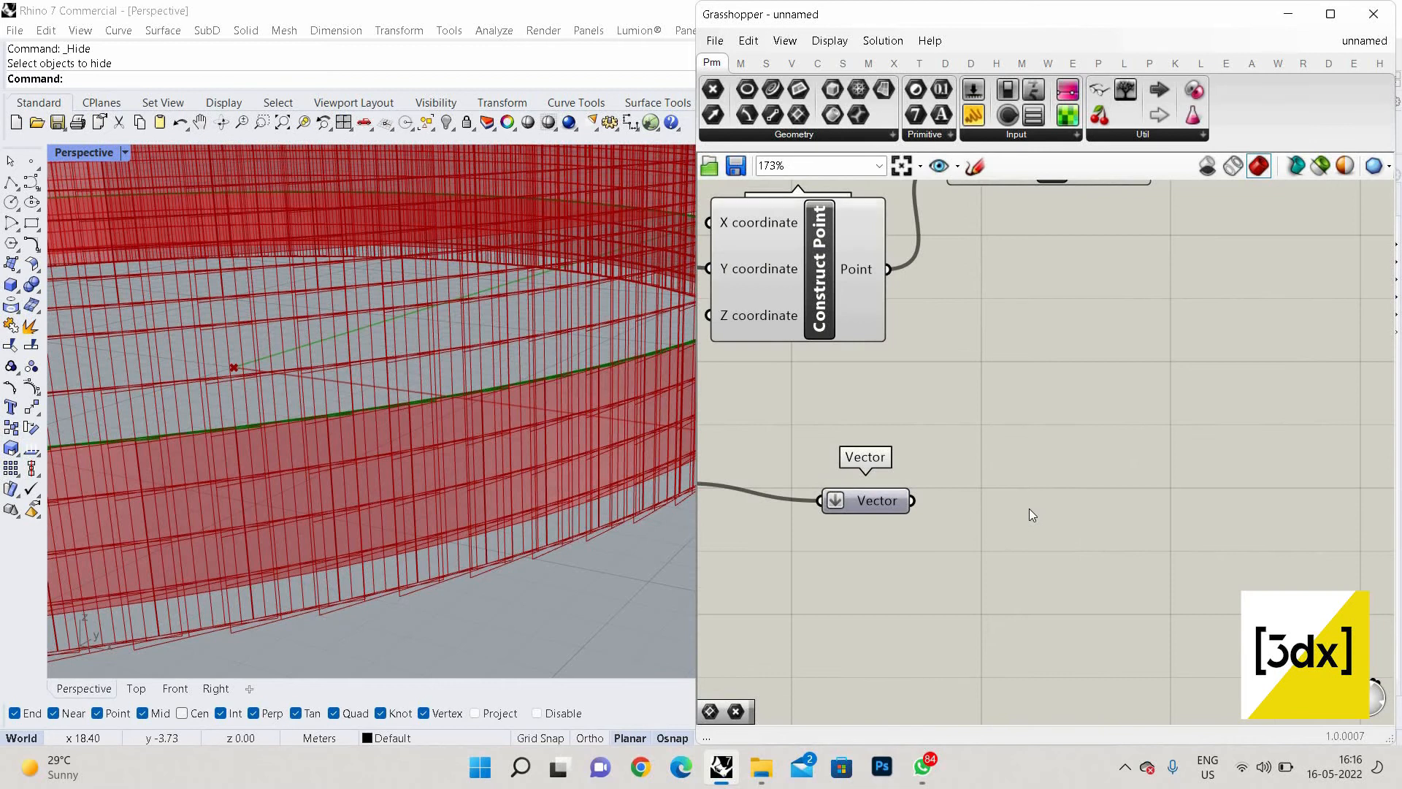
double_click(1031, 509)
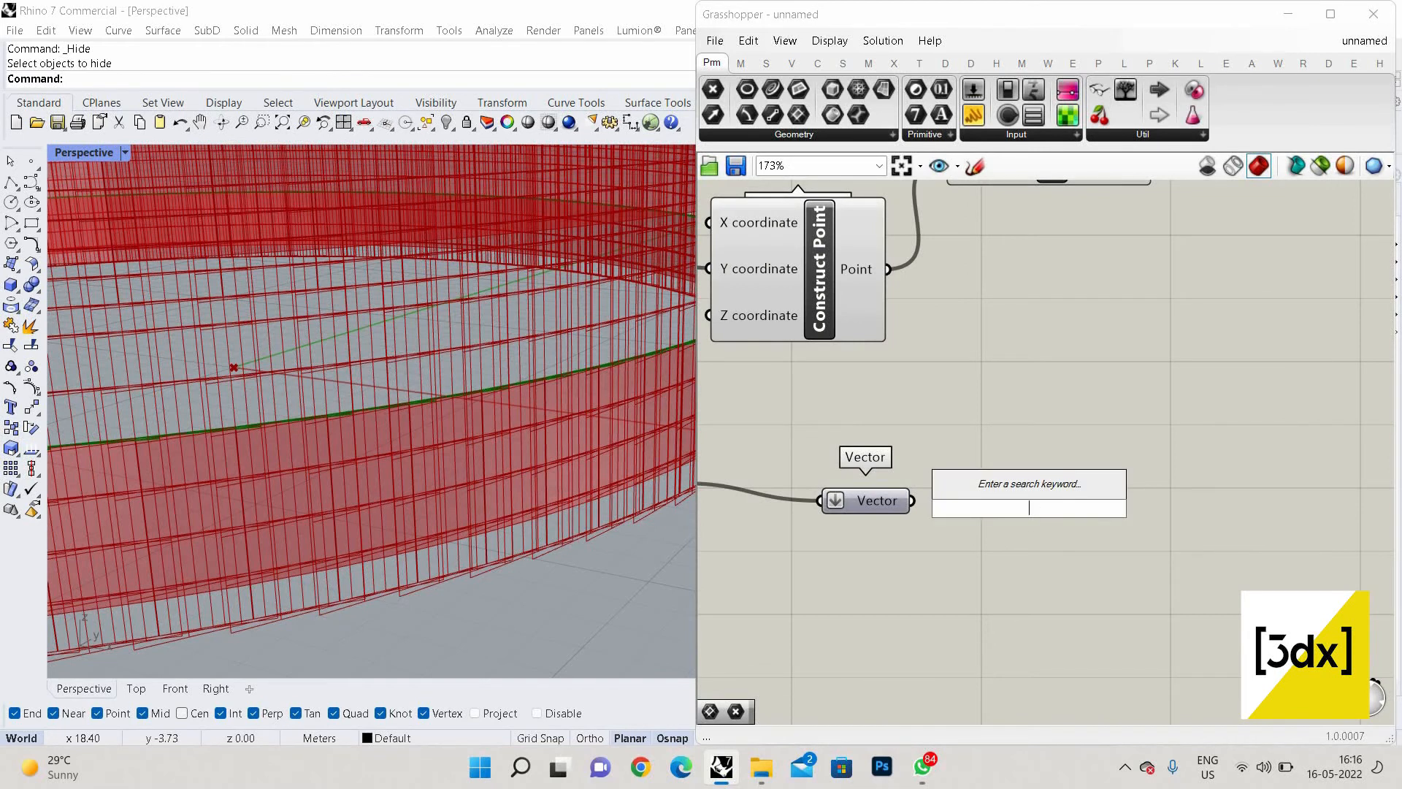
text(multi)
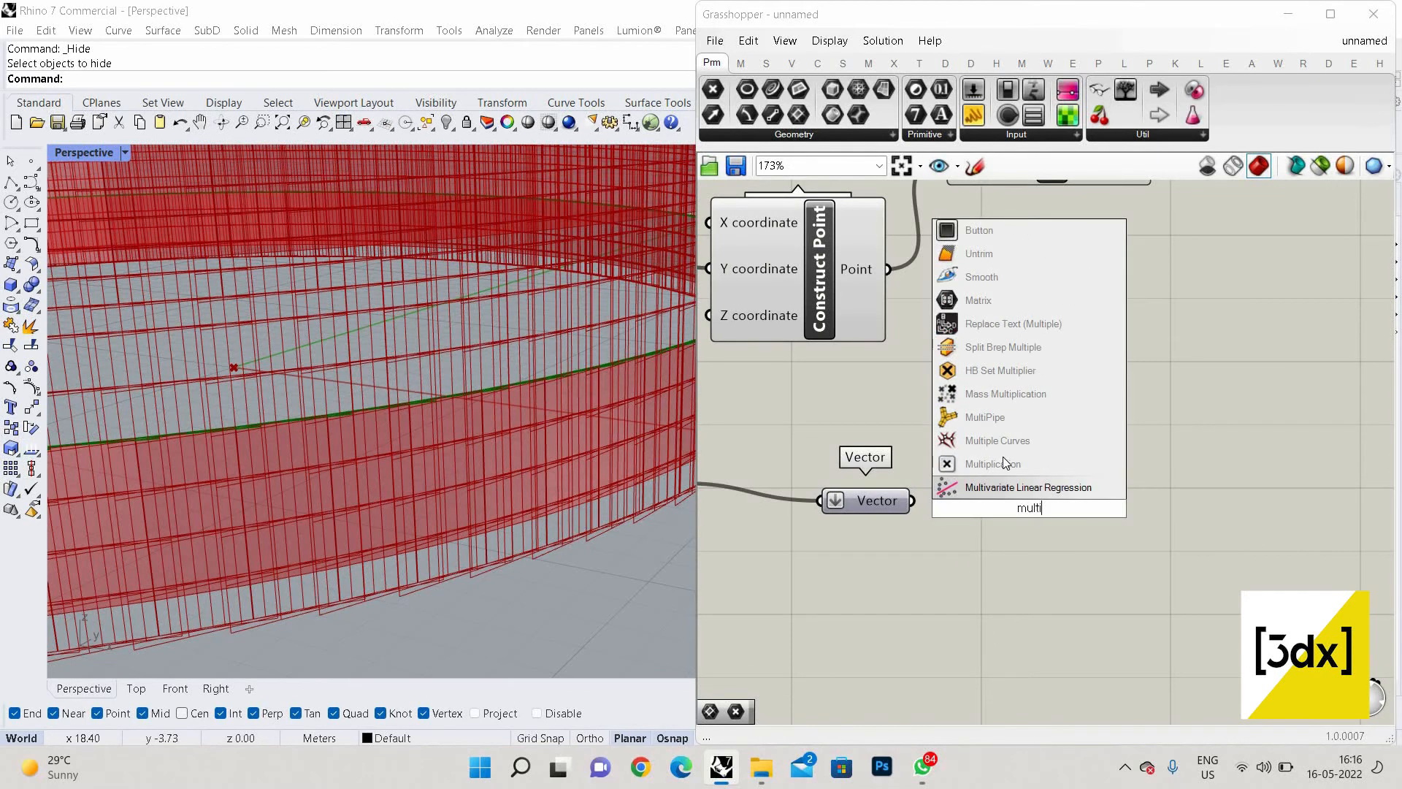
click(1007, 464)
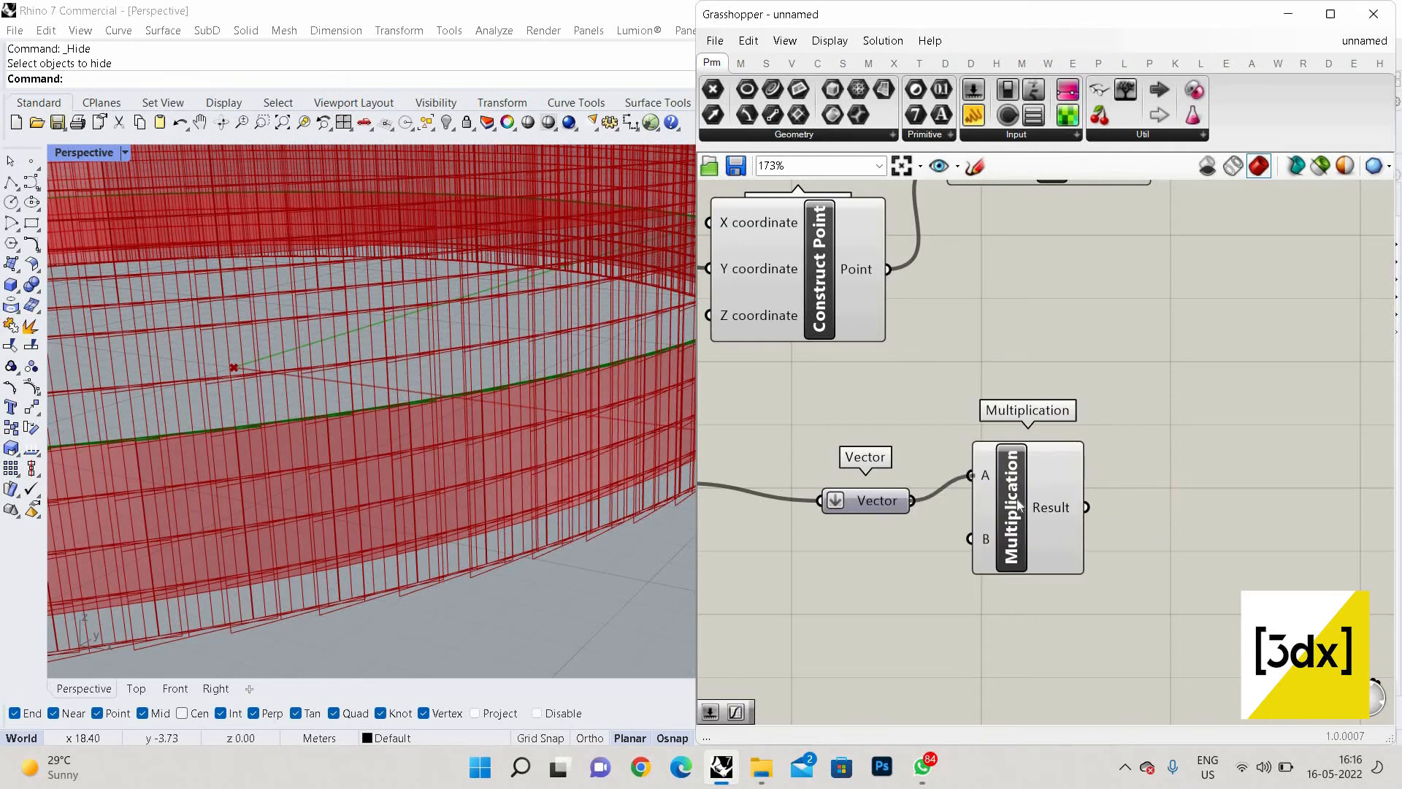
Add a number slider set to 1.2 and feed it into the Multiplication component's B input
drag(1019, 504, 1043, 523)
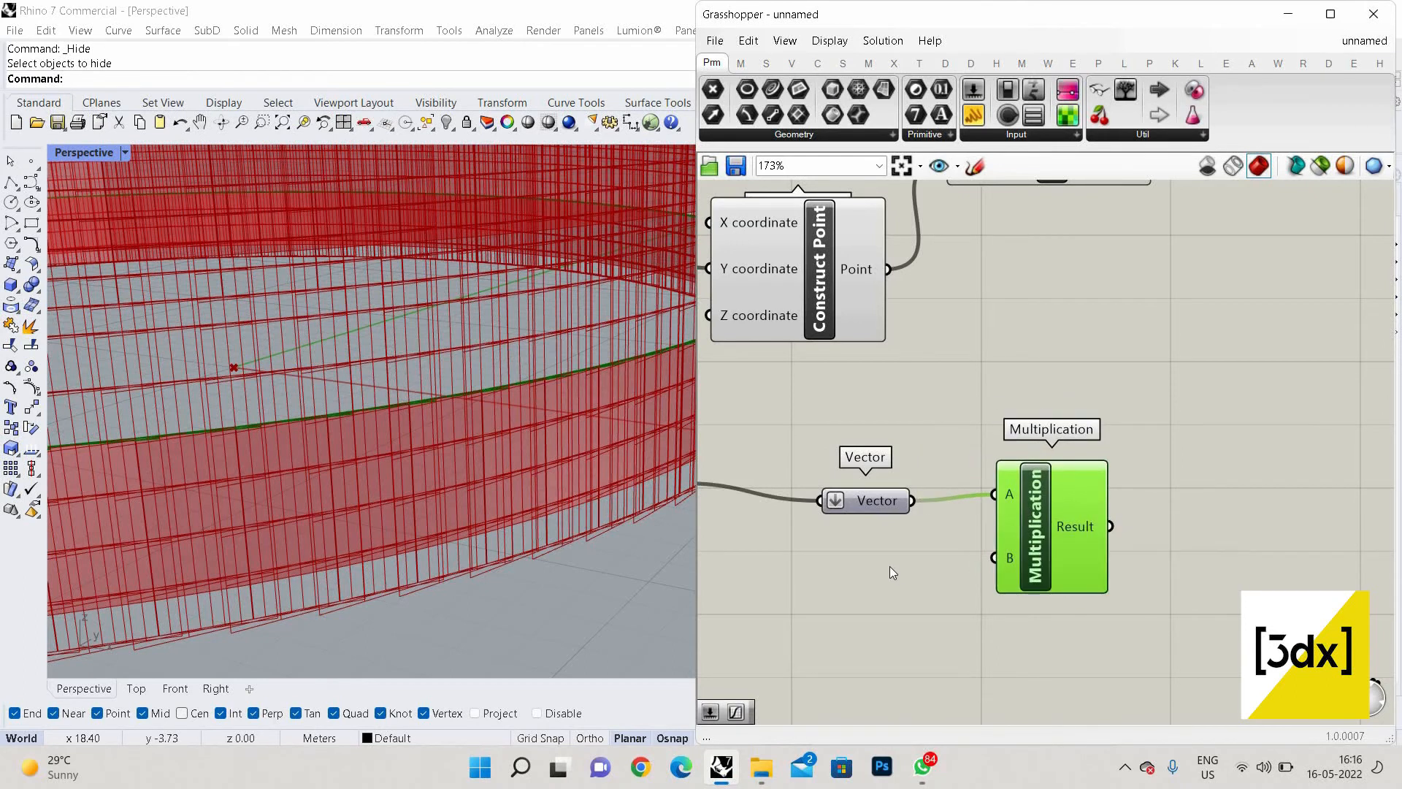
double_click(835, 546)
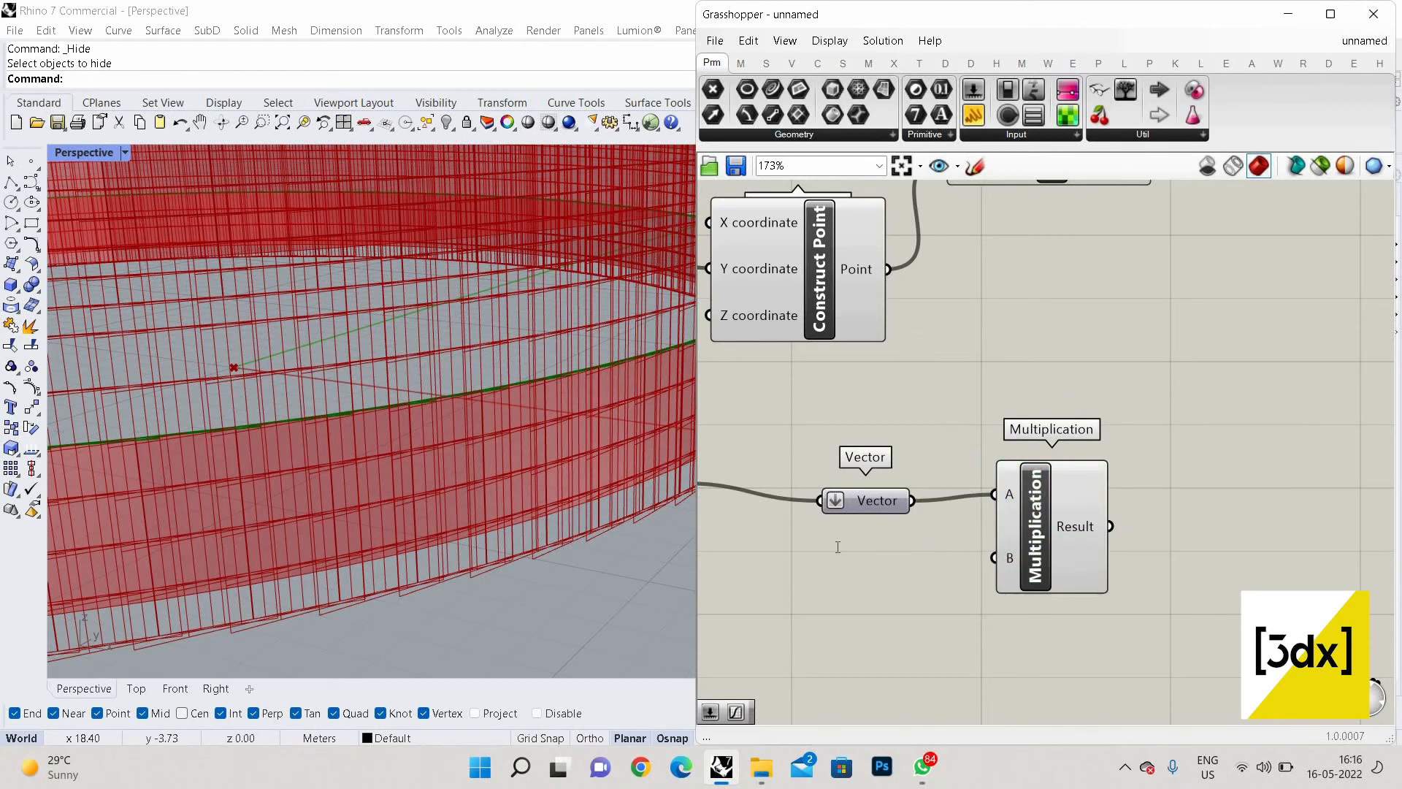
text(1.2)
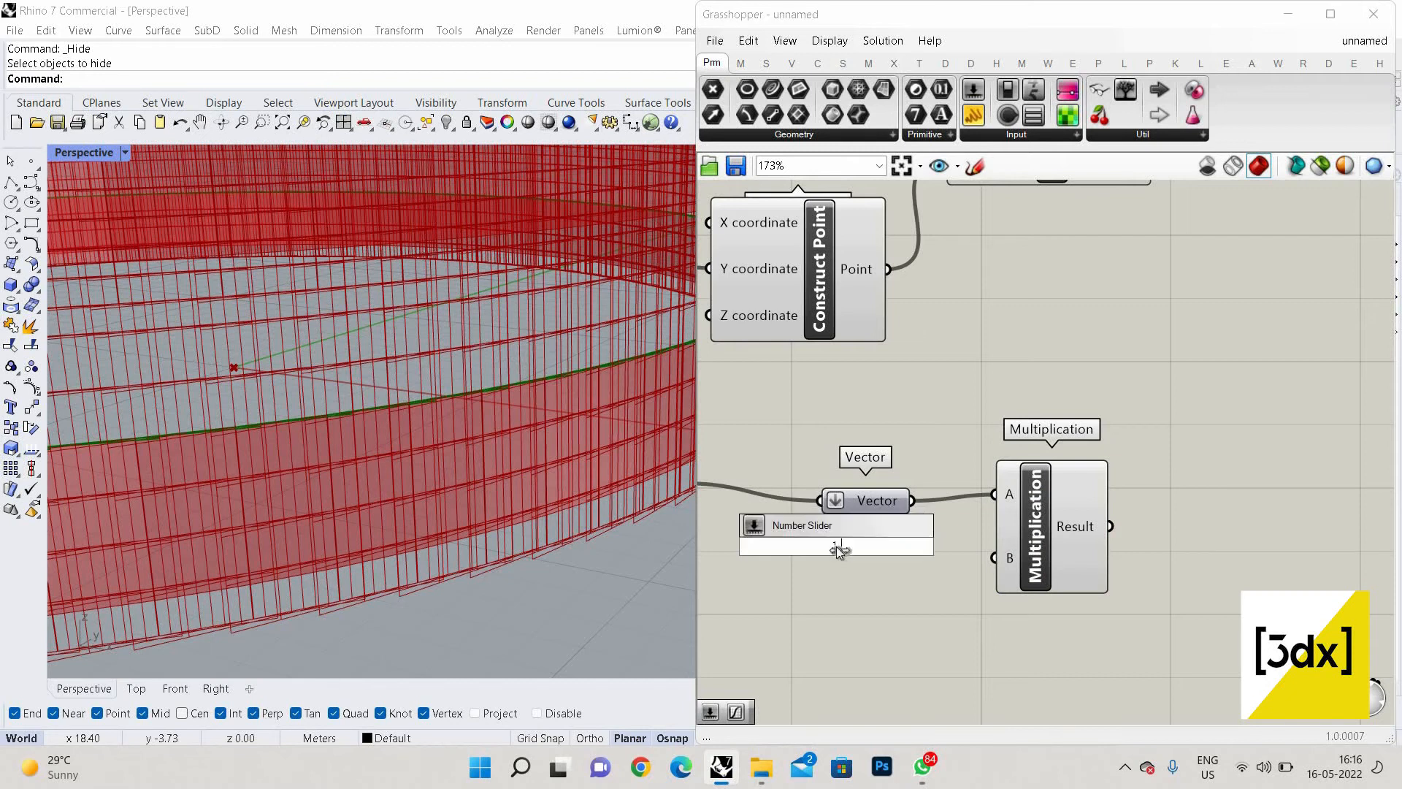
key(Return)
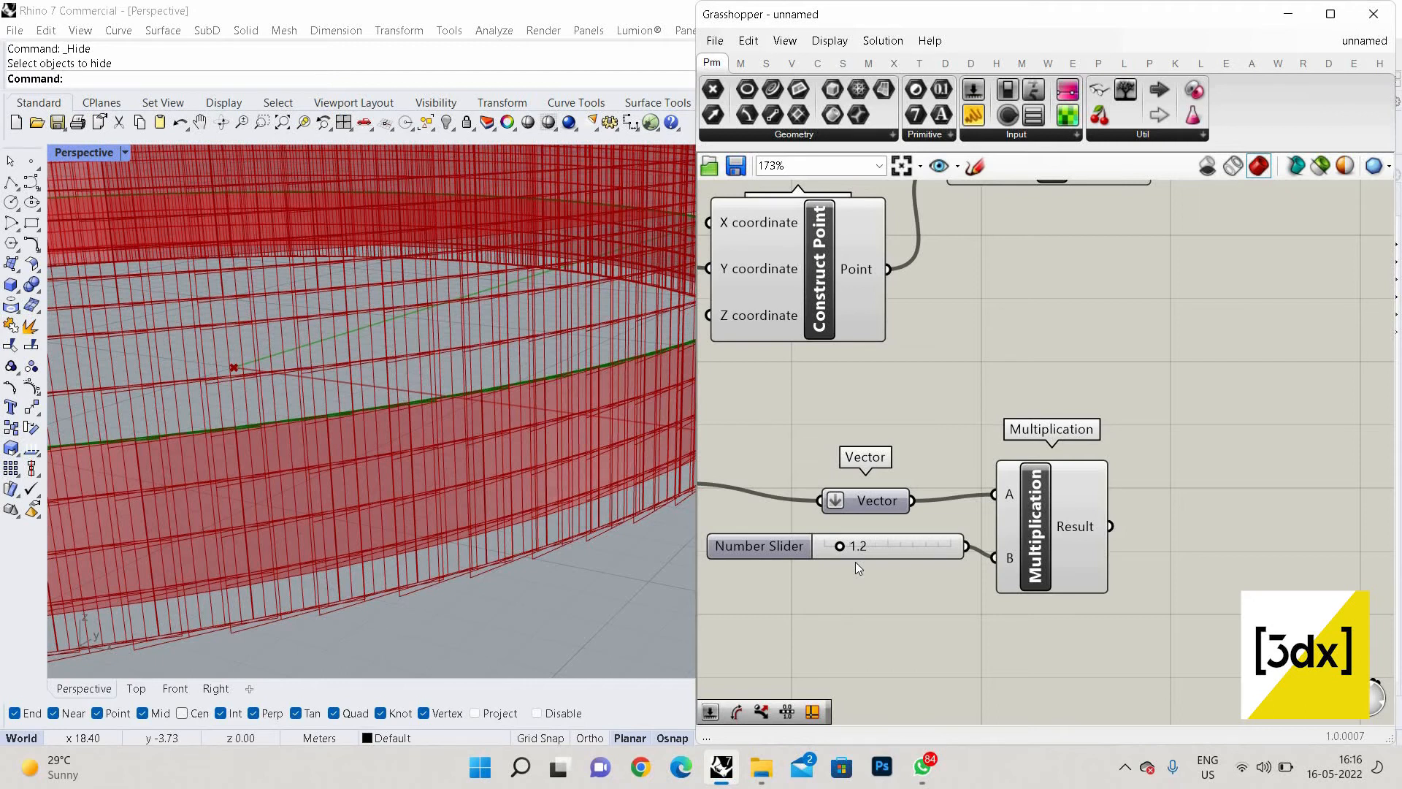
Add a second Iso Curve component and place it below the Multiplication's number slider
scroll(1067, 520, down, 8)
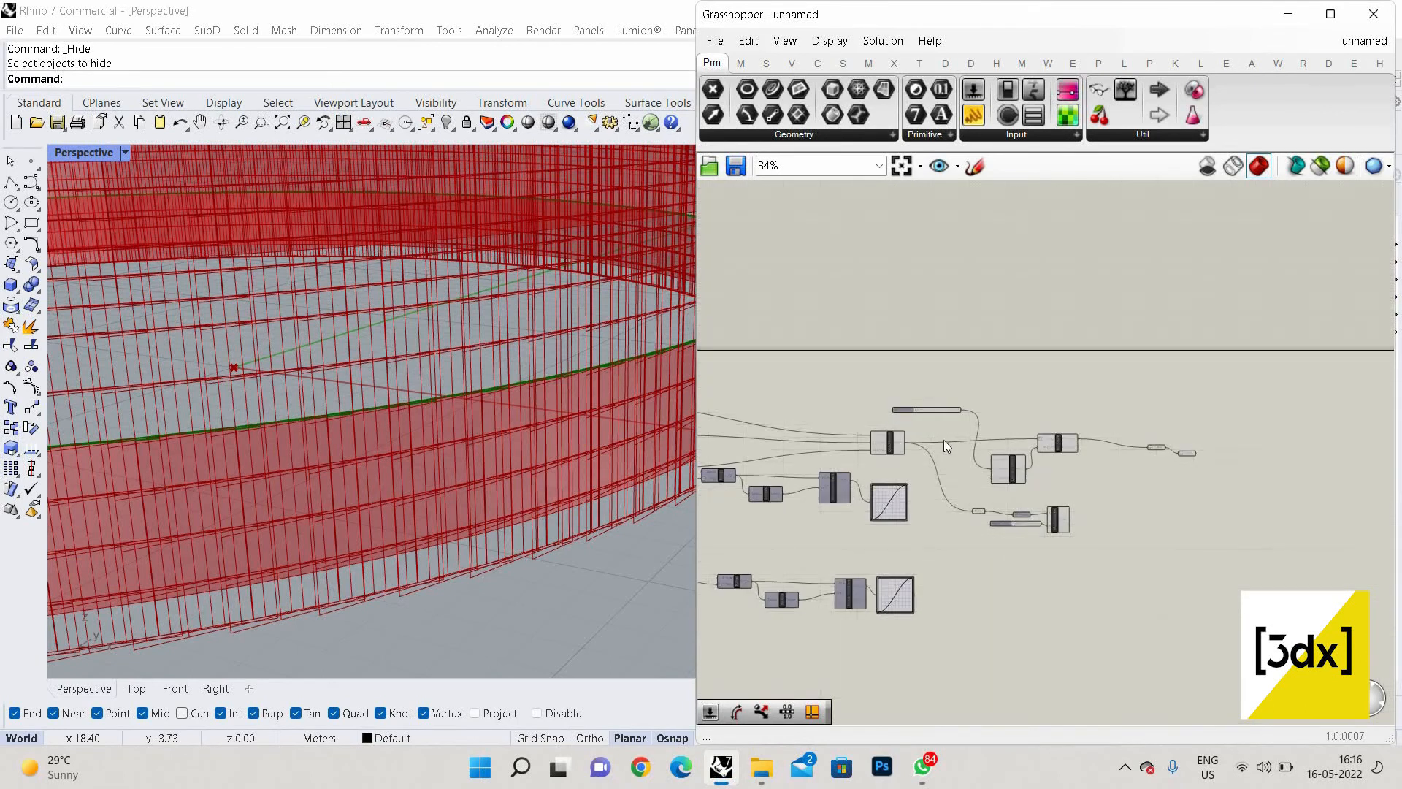
scroll(950, 467, up, 5)
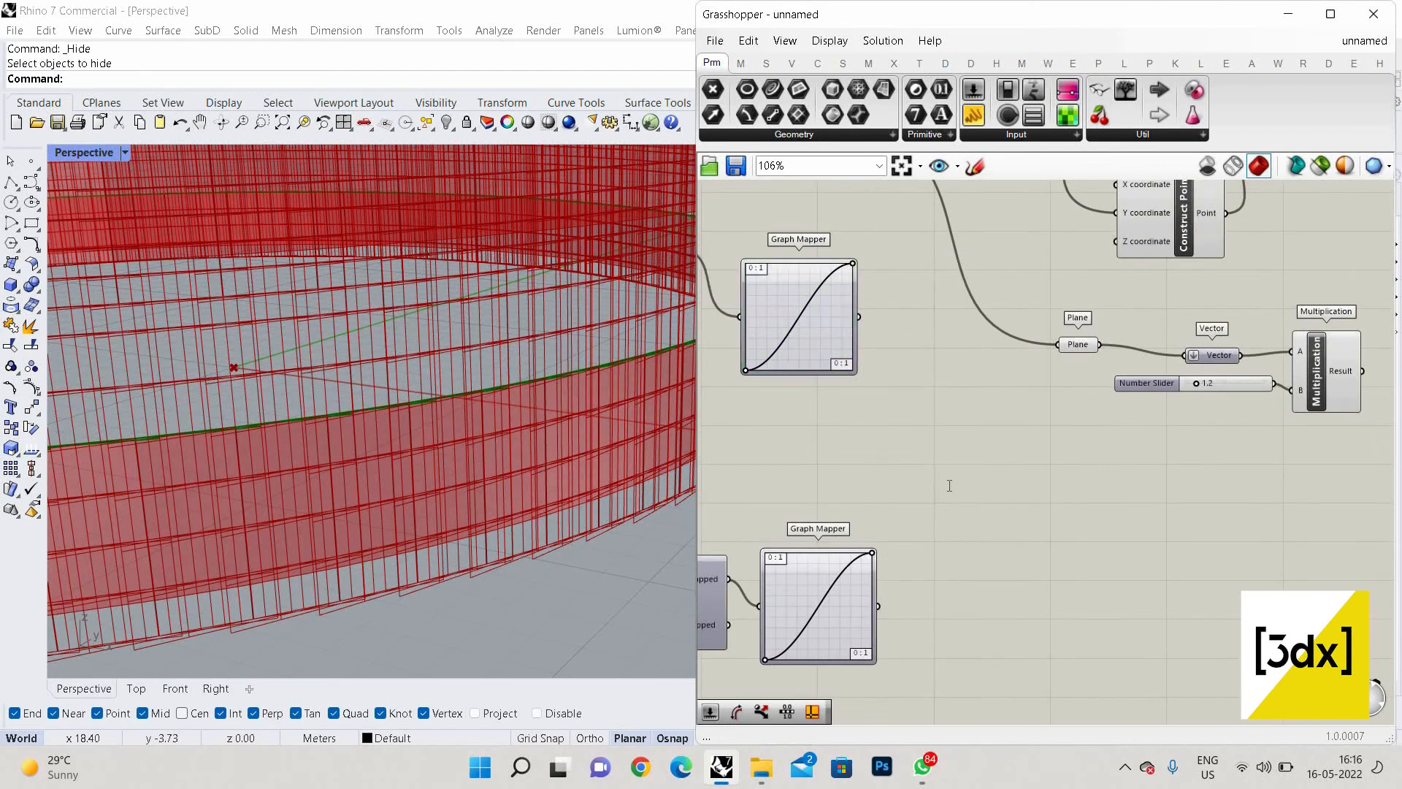
double_click(949, 486)
text(isocu)
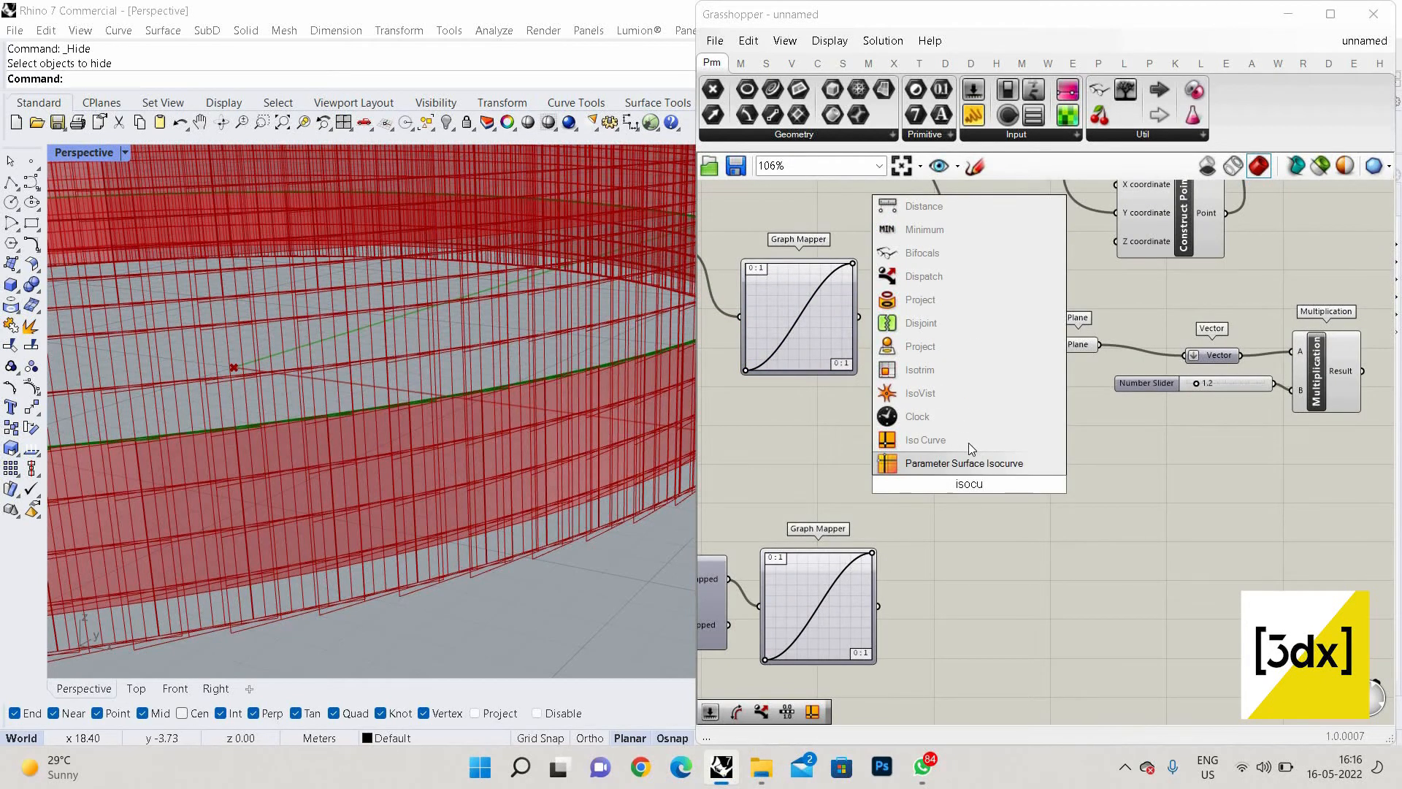
click(969, 443)
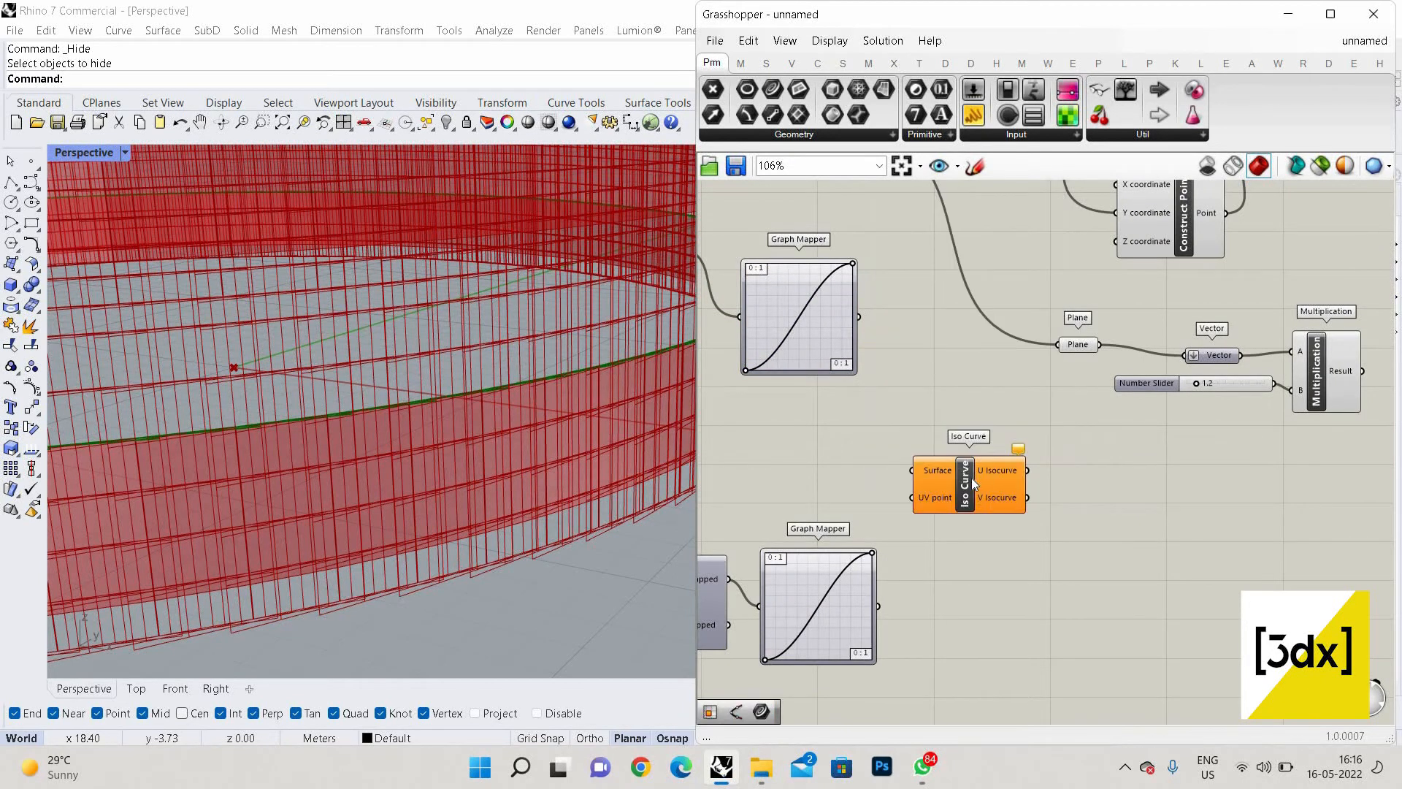
drag(972, 482, 1123, 480)
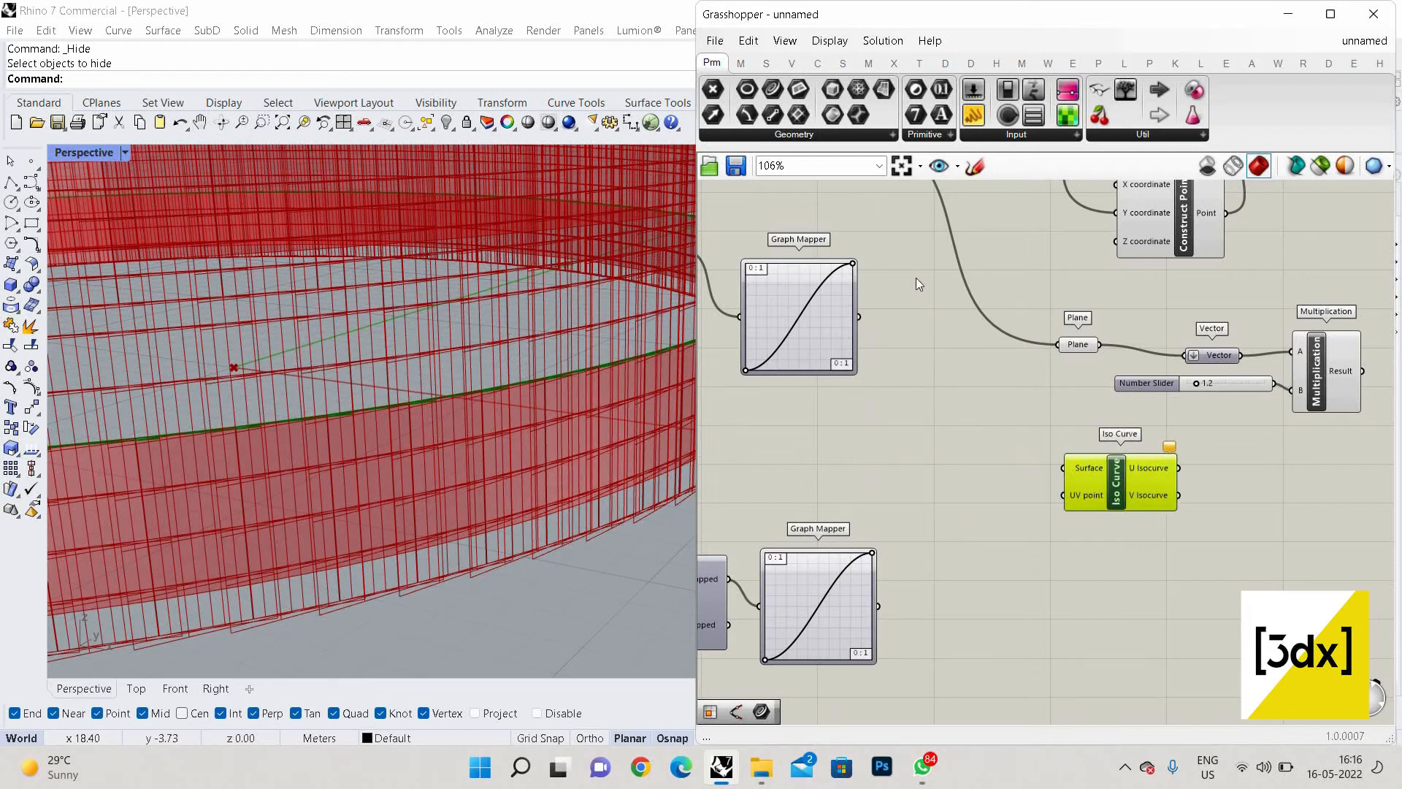
Feed the Quad Panels' Panels output into the new Iso Curve's Surface input and reparameterize that input
scroll(877, 245, down, 2)
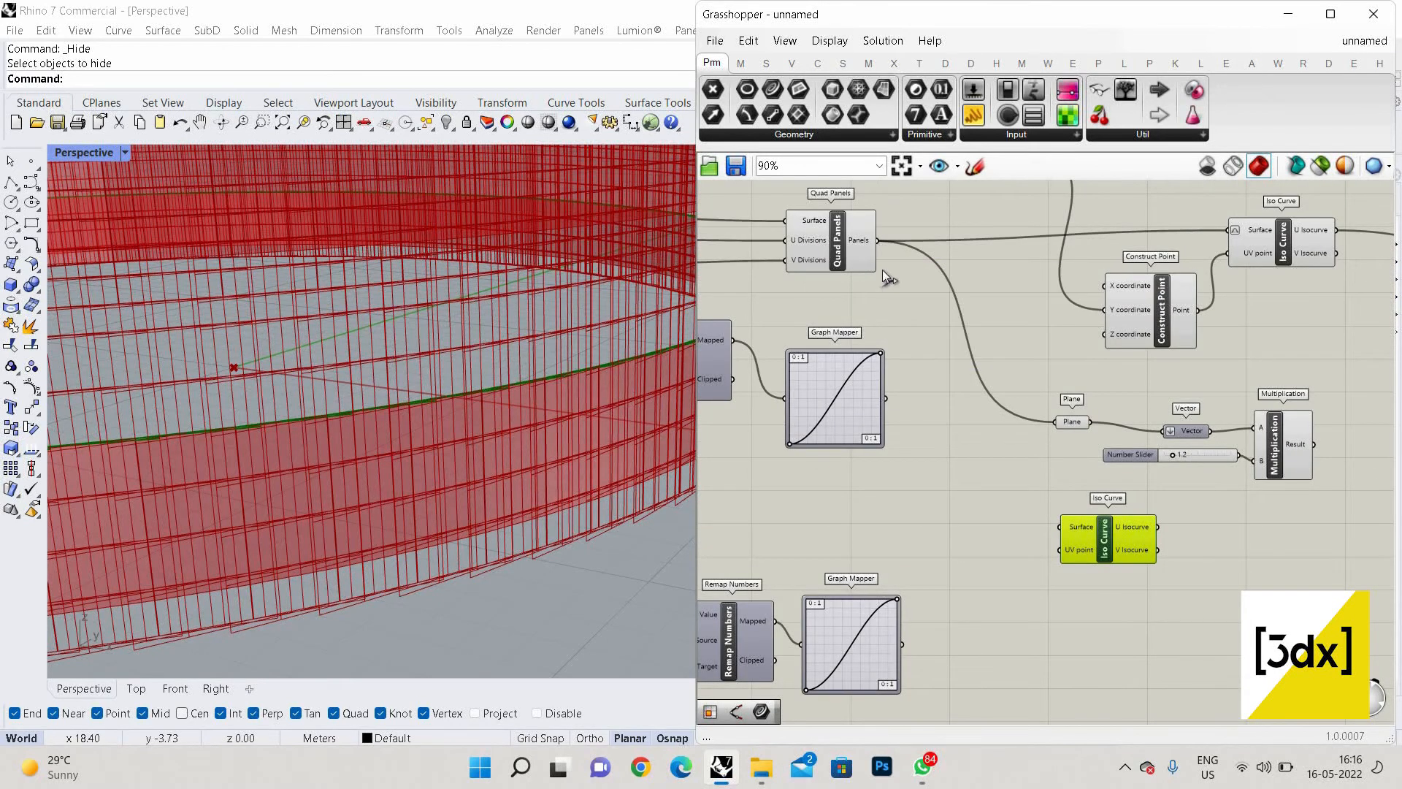
drag(988, 465, 1071, 528)
right_click(1071, 527)
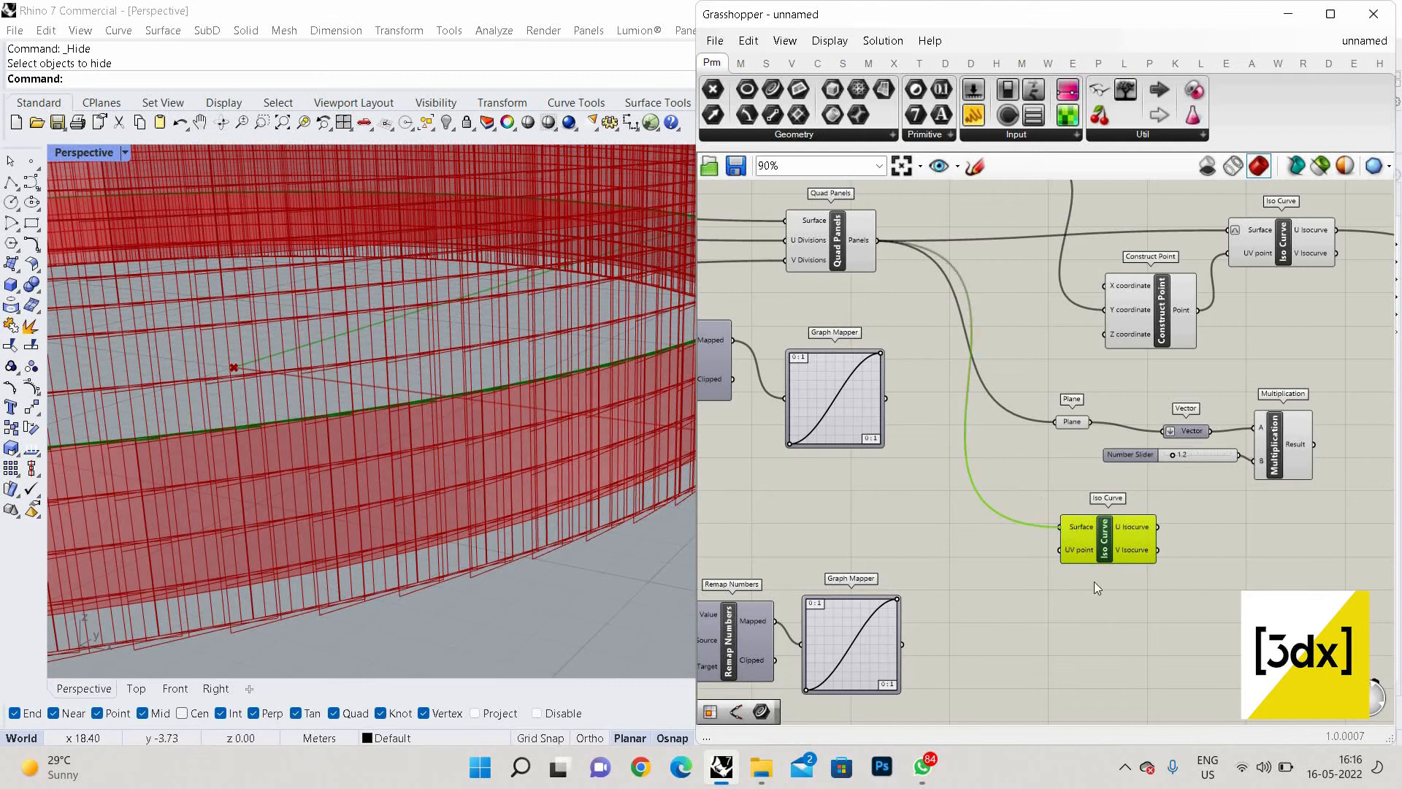
click(1099, 588)
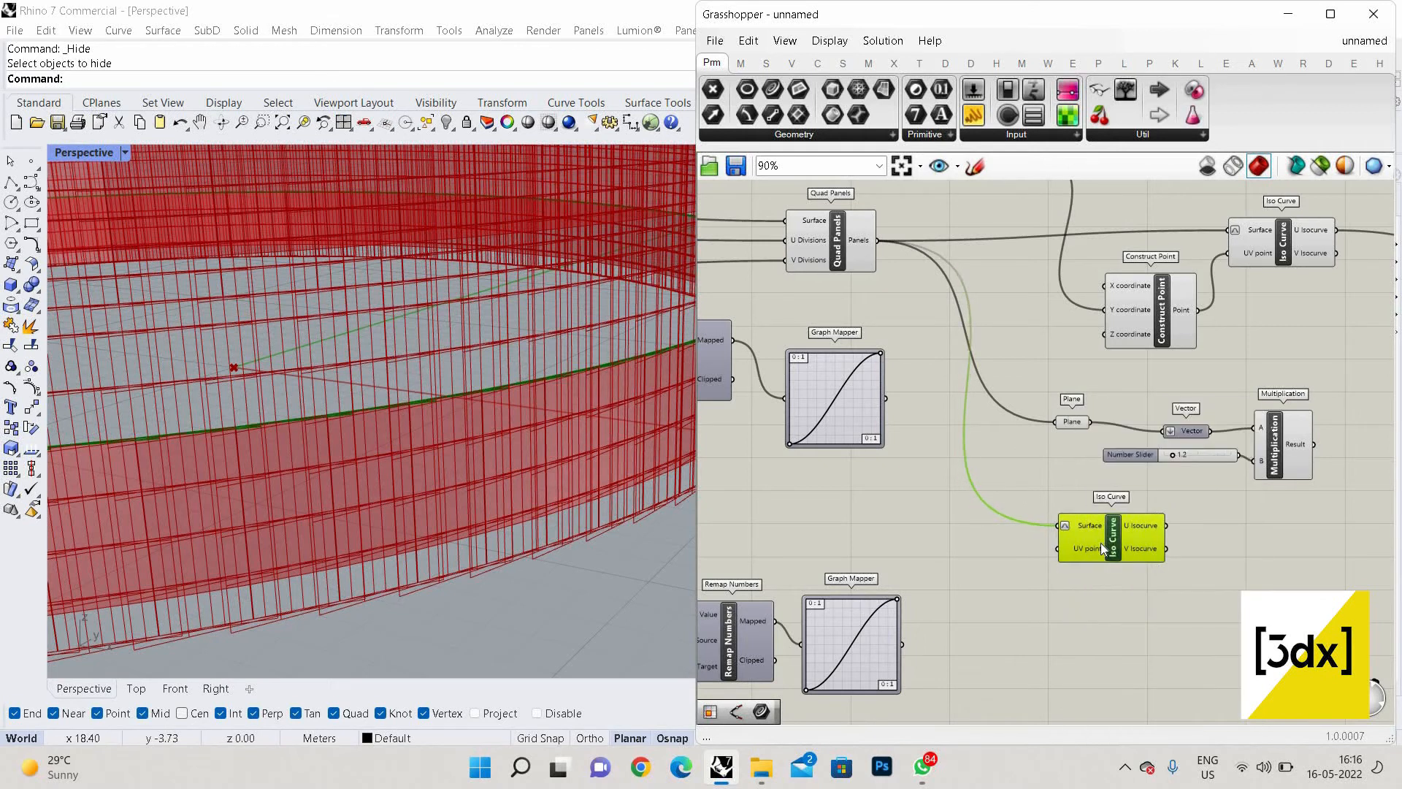
drag(1074, 542, 1091, 542)
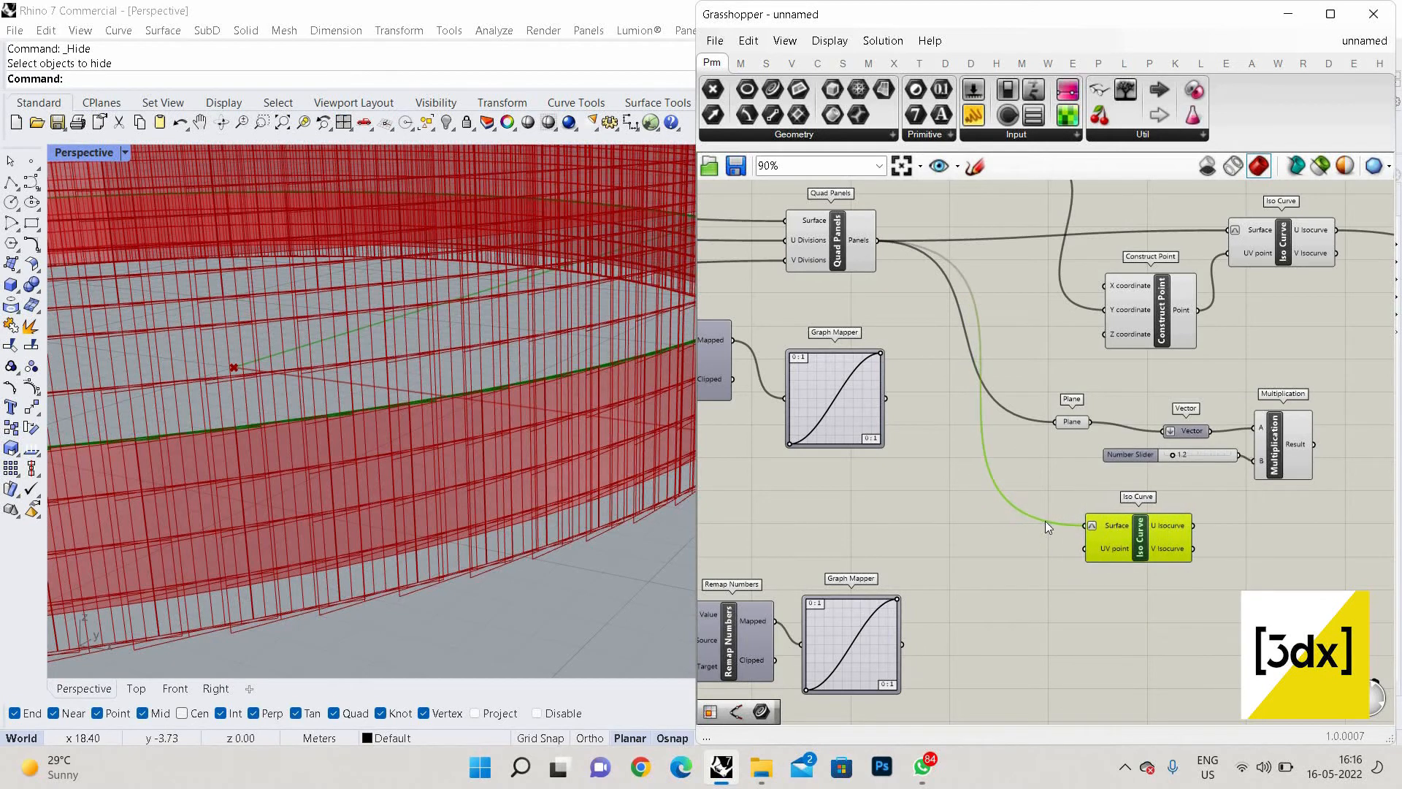
Duplicate the Construct Point beside the new Iso Curve, wiring the upper Graph Mapper into Y coordinate and Point into UV point
click(1152, 295)
key(ctrl+c)
key(ctrl+v)
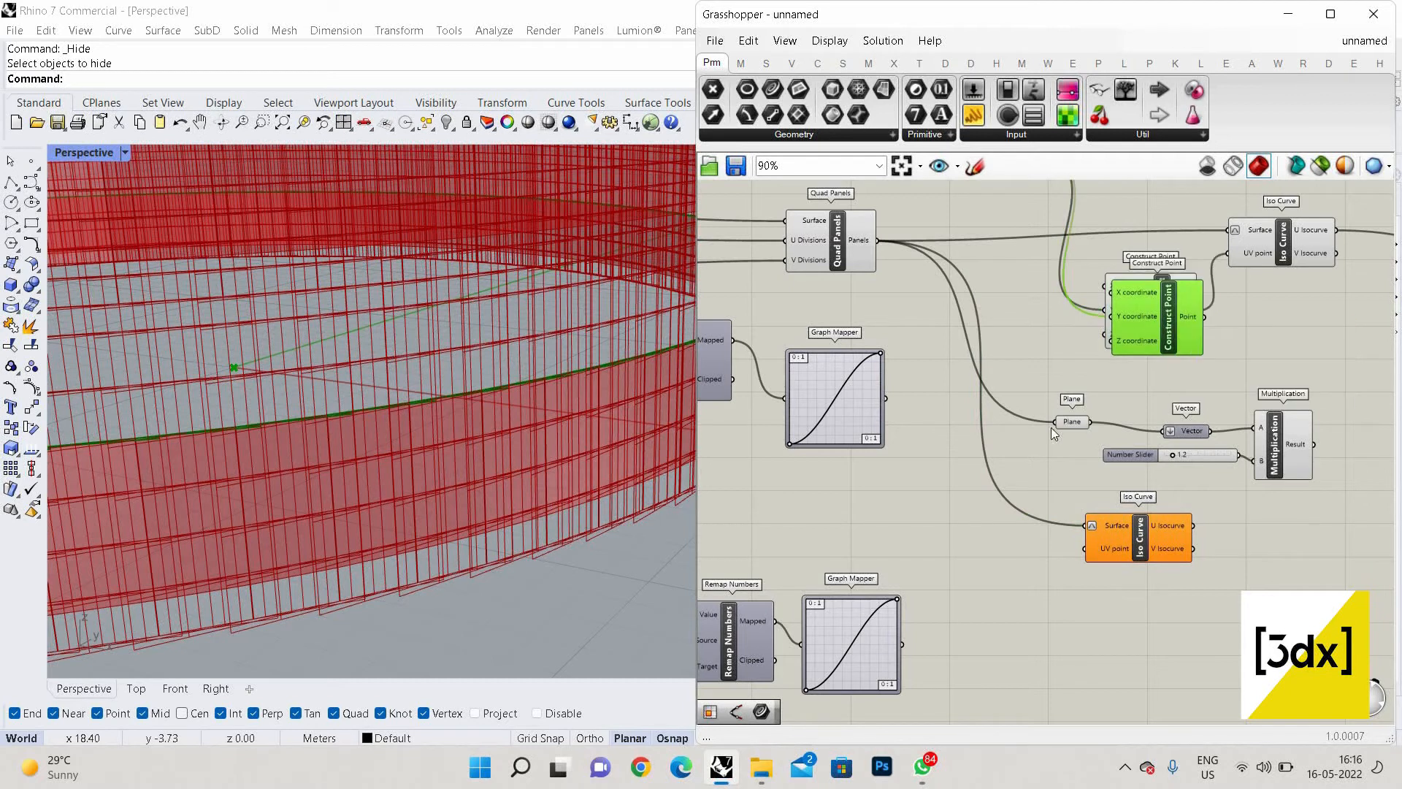
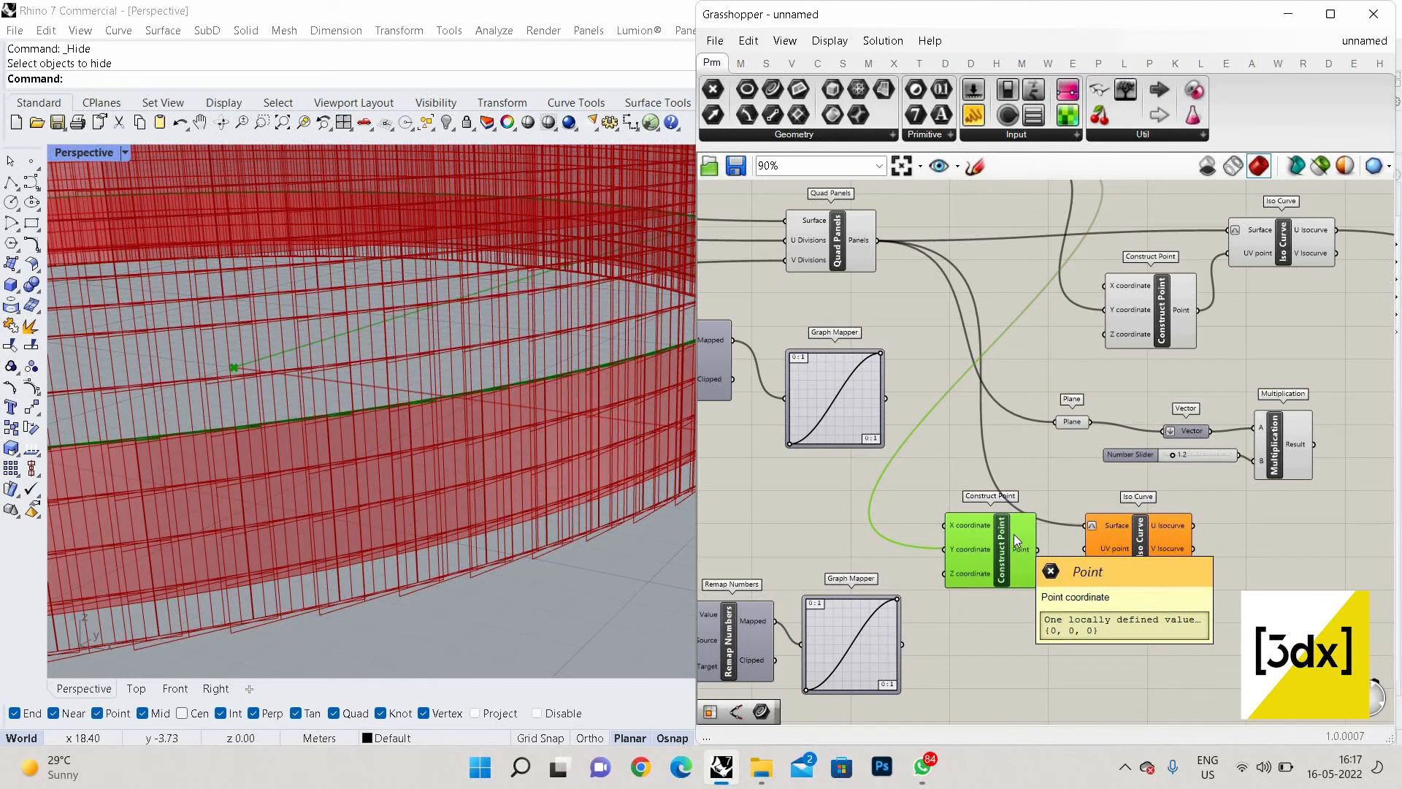
scroll(1066, 553, down, 3)
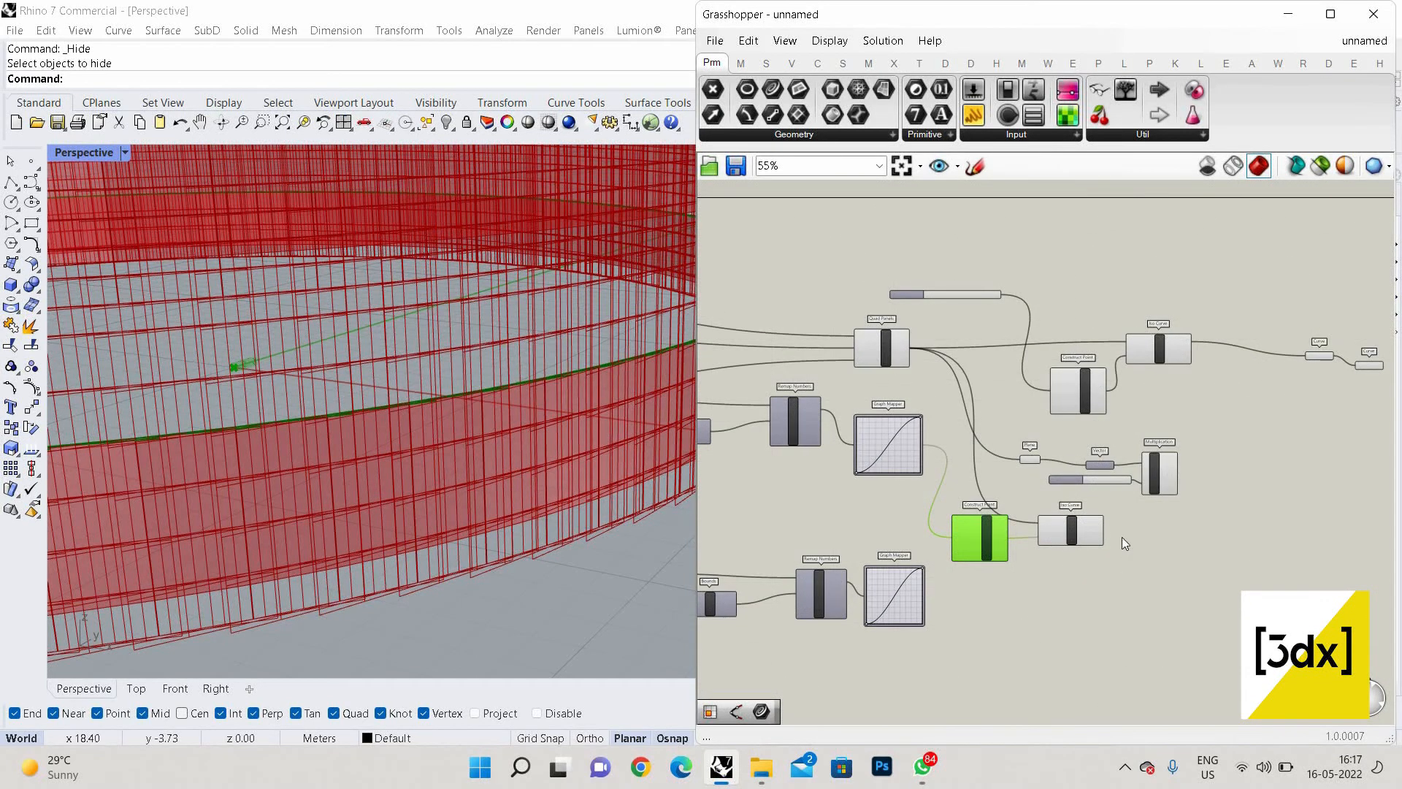
Add a flattened Curve parameter and feed it from the new Iso Curve's U Isocurve output
scroll(1122, 537, up, 4)
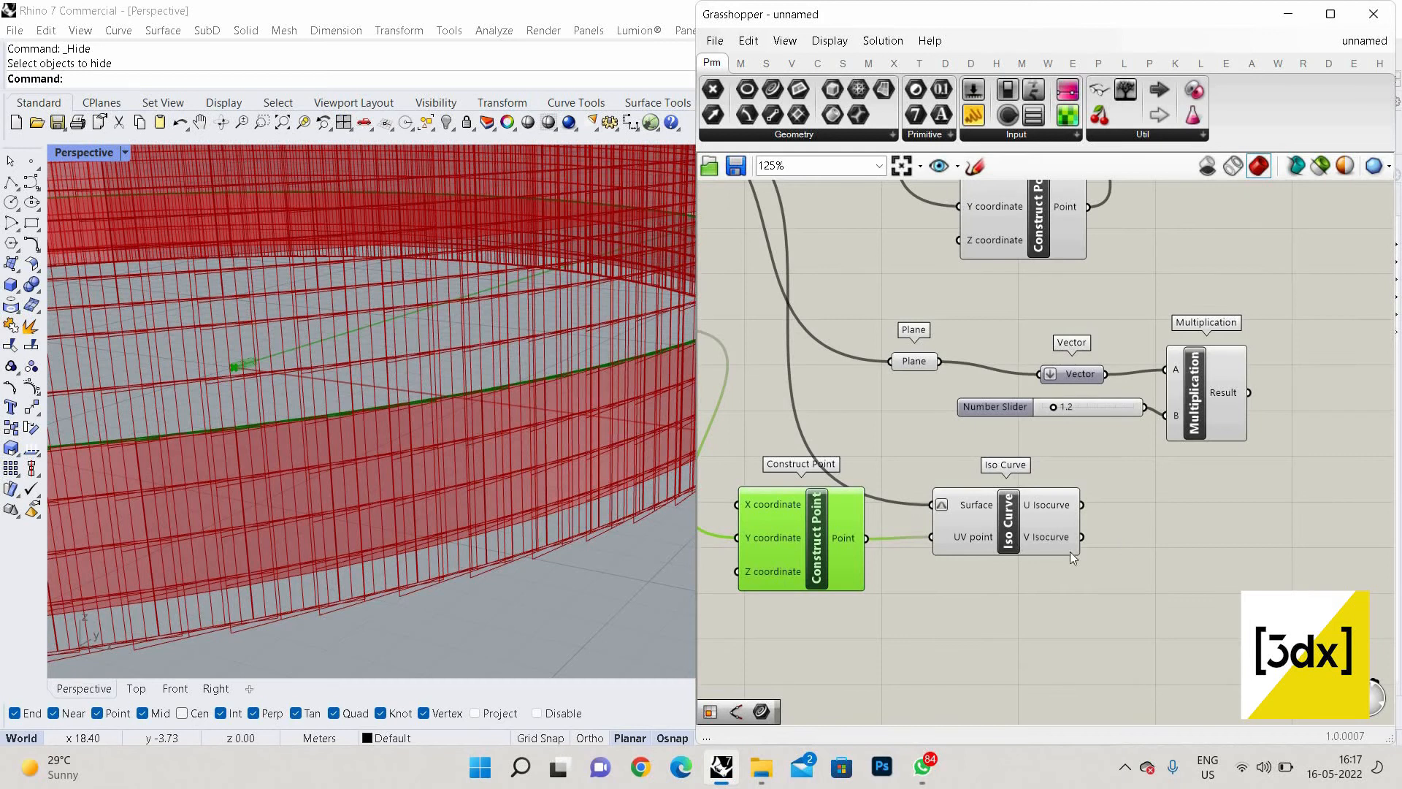
double_click(1207, 489)
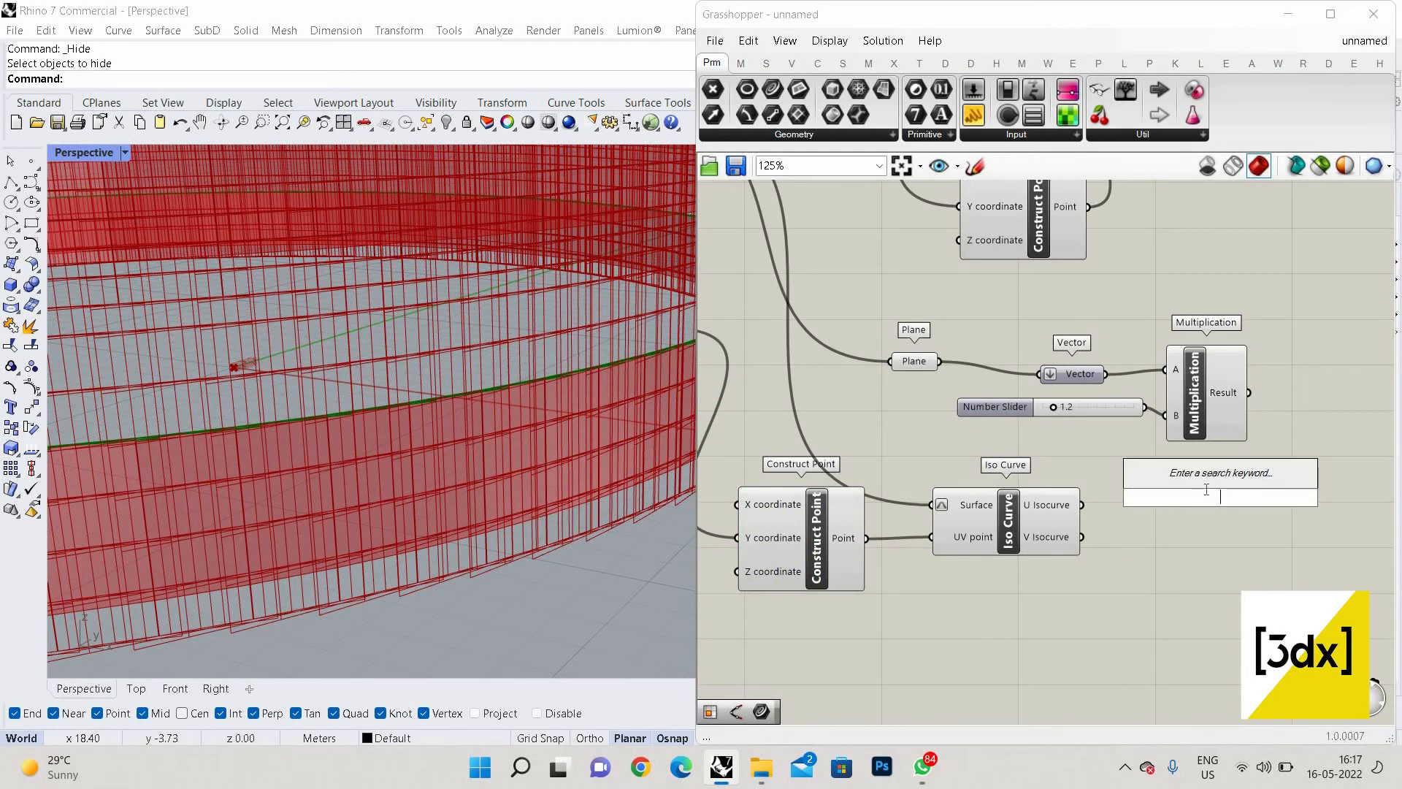
text(crv)
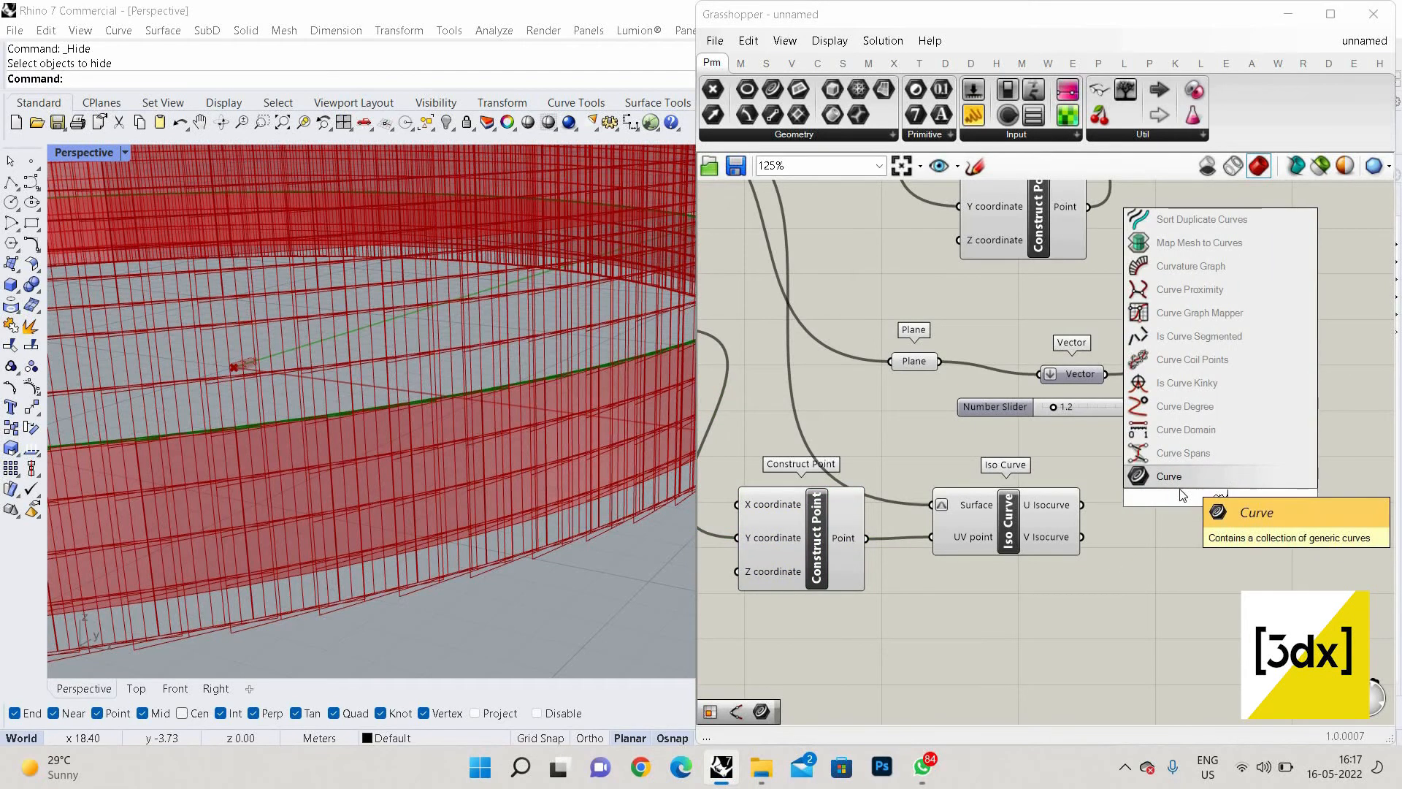
click(1182, 483)
scroll(1190, 510, up, 2)
right_click(1223, 552)
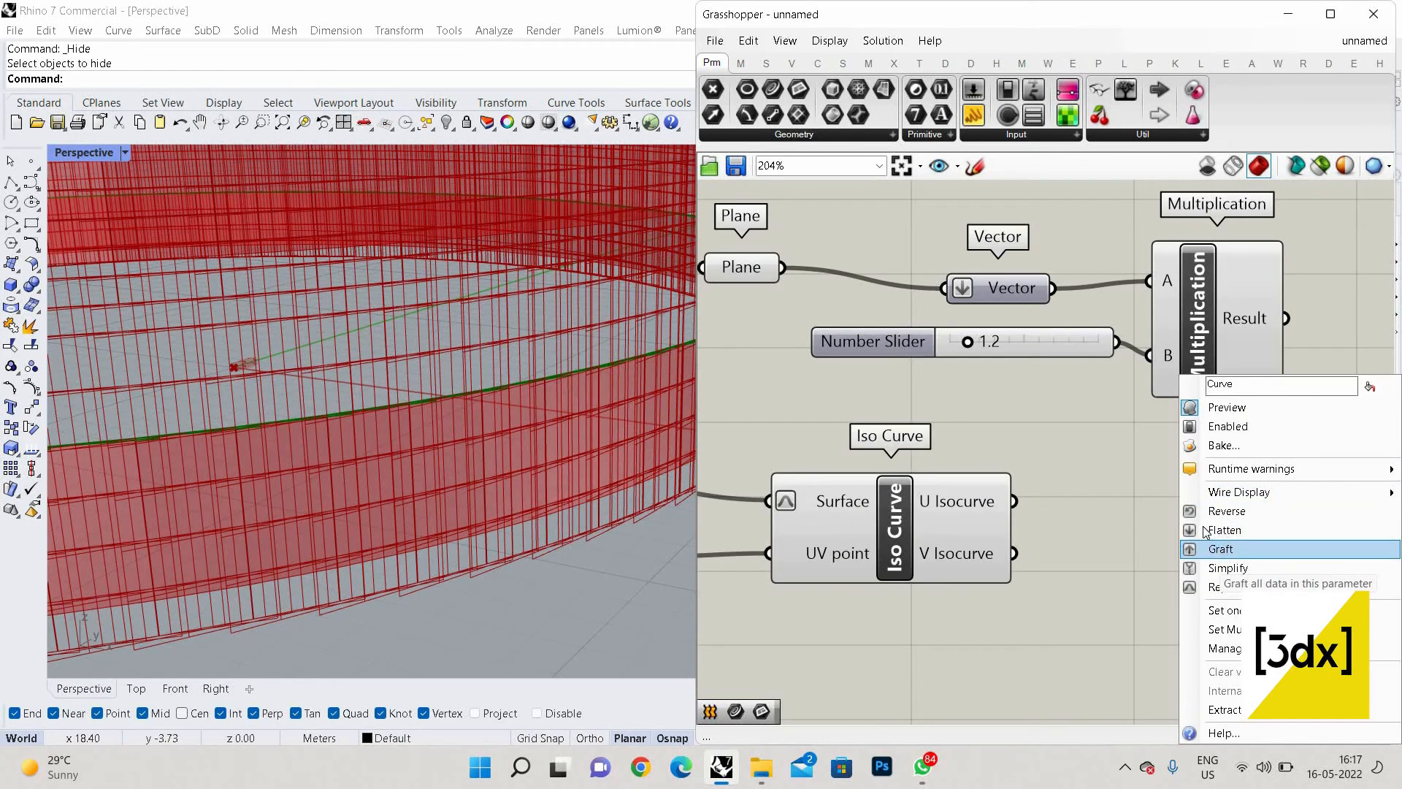
click(1194, 529)
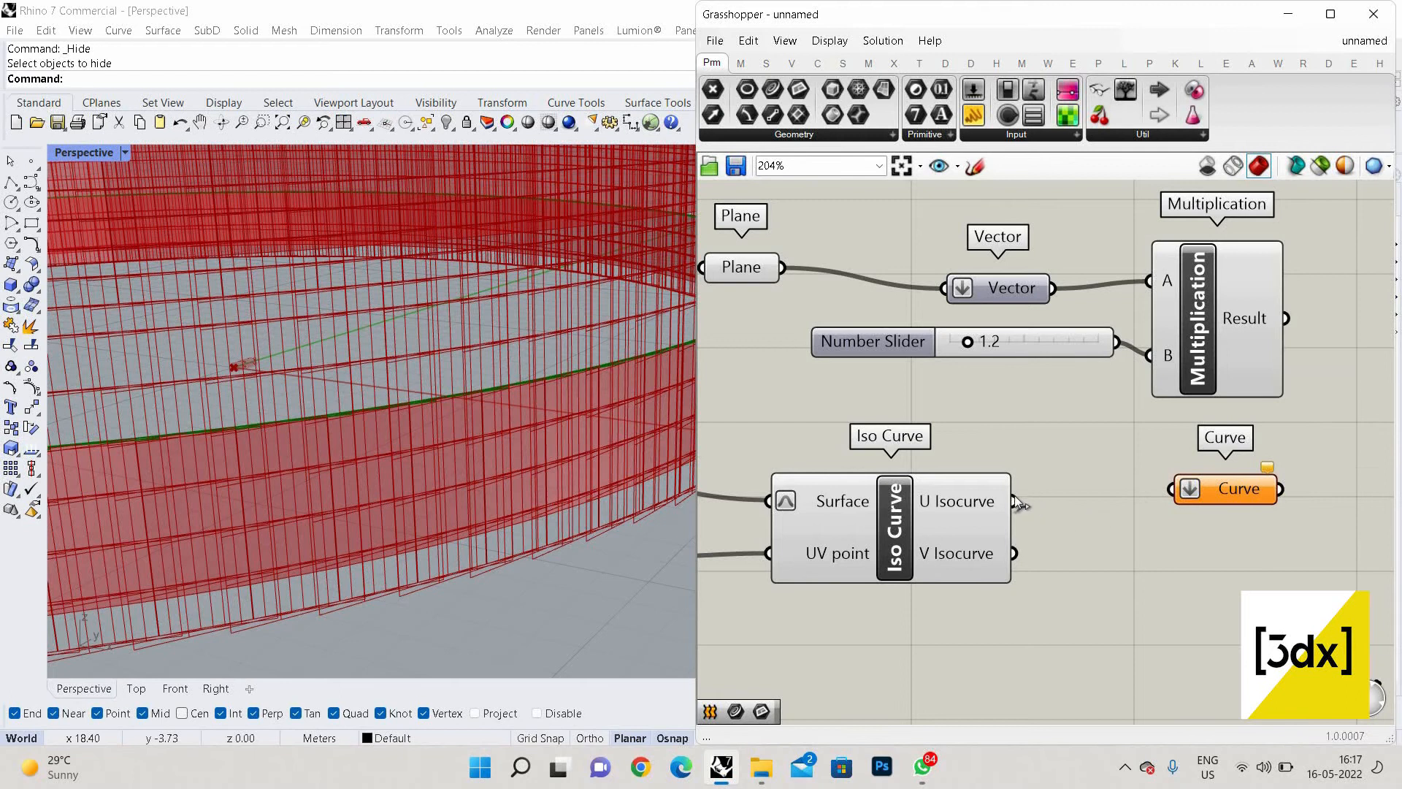
drag(1017, 502, 1130, 534)
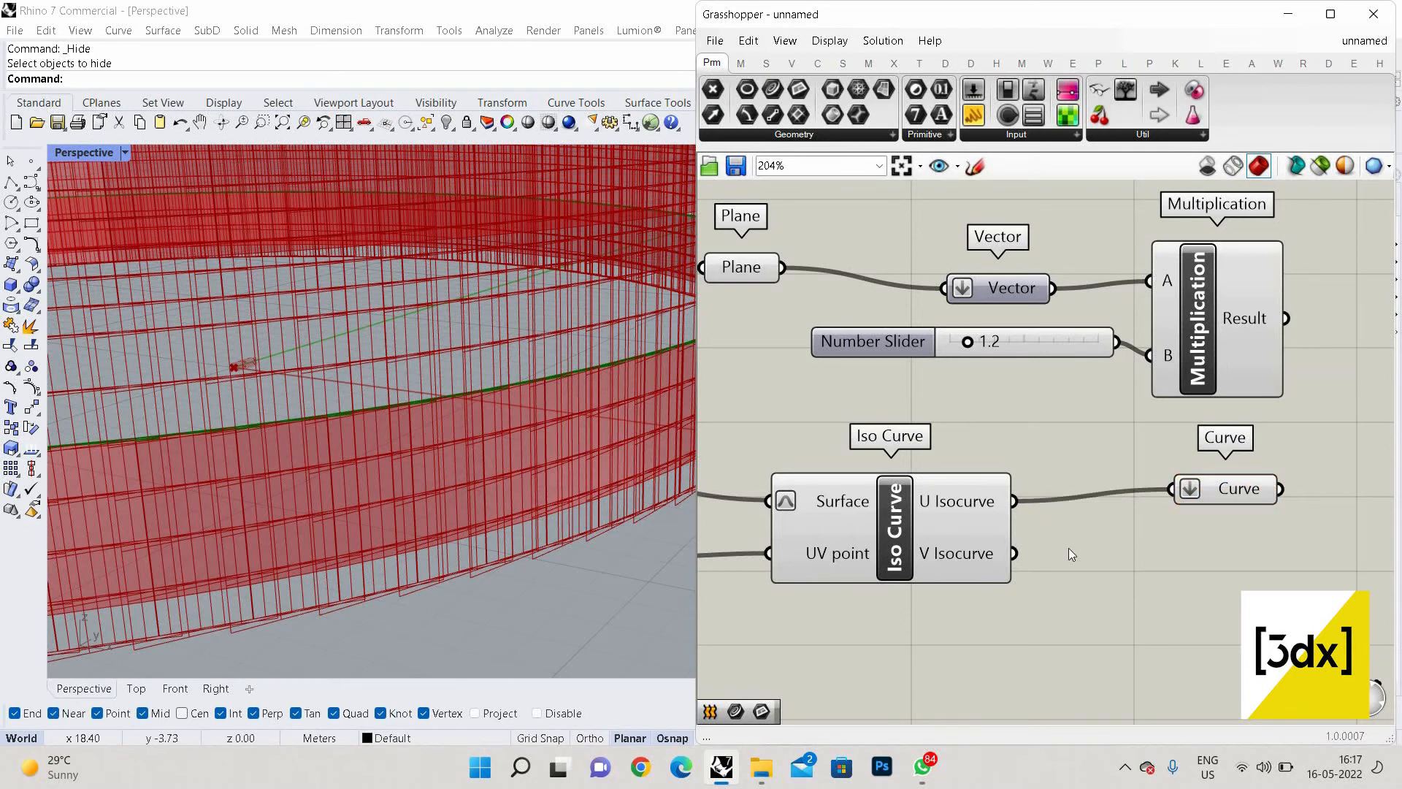
Add a Move component with the Multiplication Result as its Motion and the flattened Curve as its Geometry
scroll(1308, 460, down, 3)
scroll(1300, 458, up, 3)
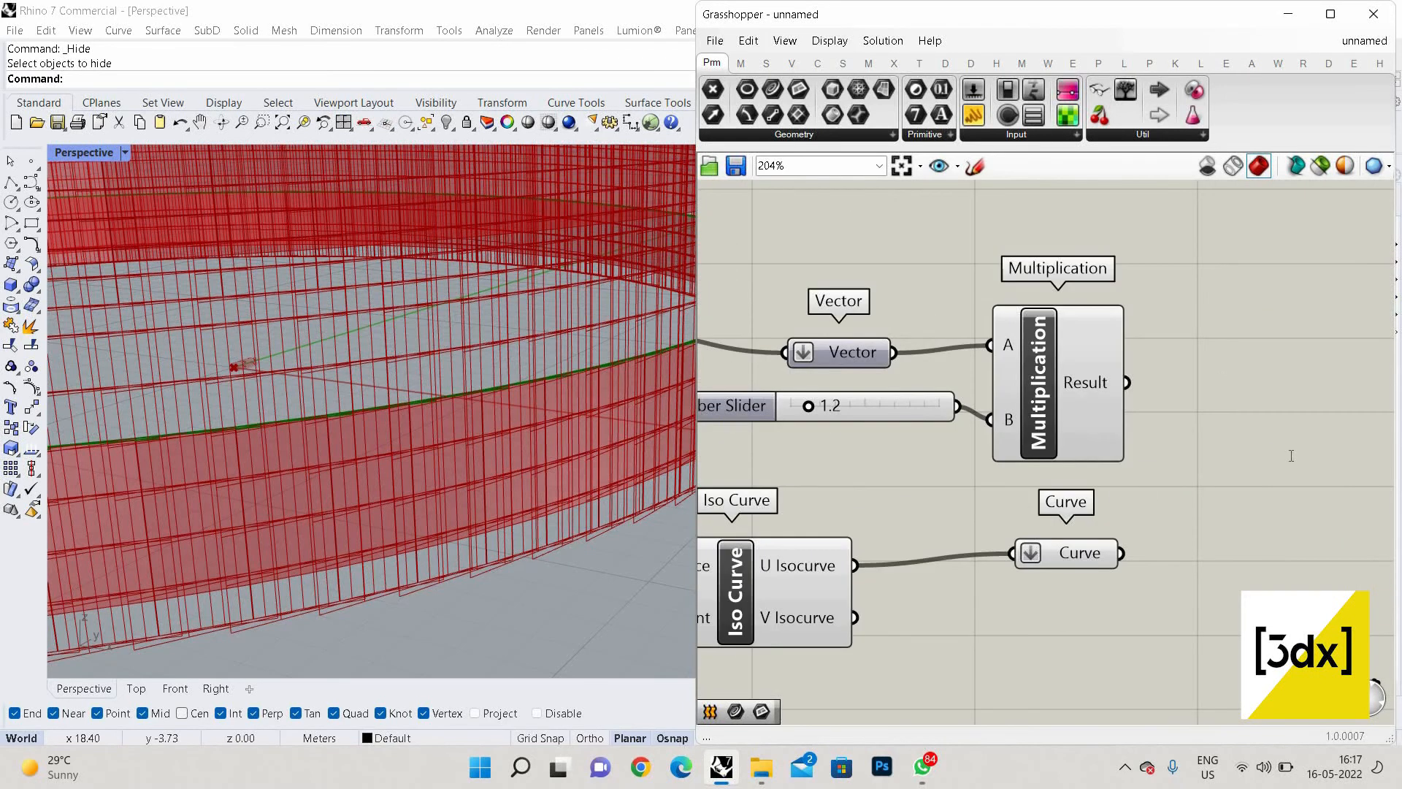
double_click(1308, 460)
text(move)
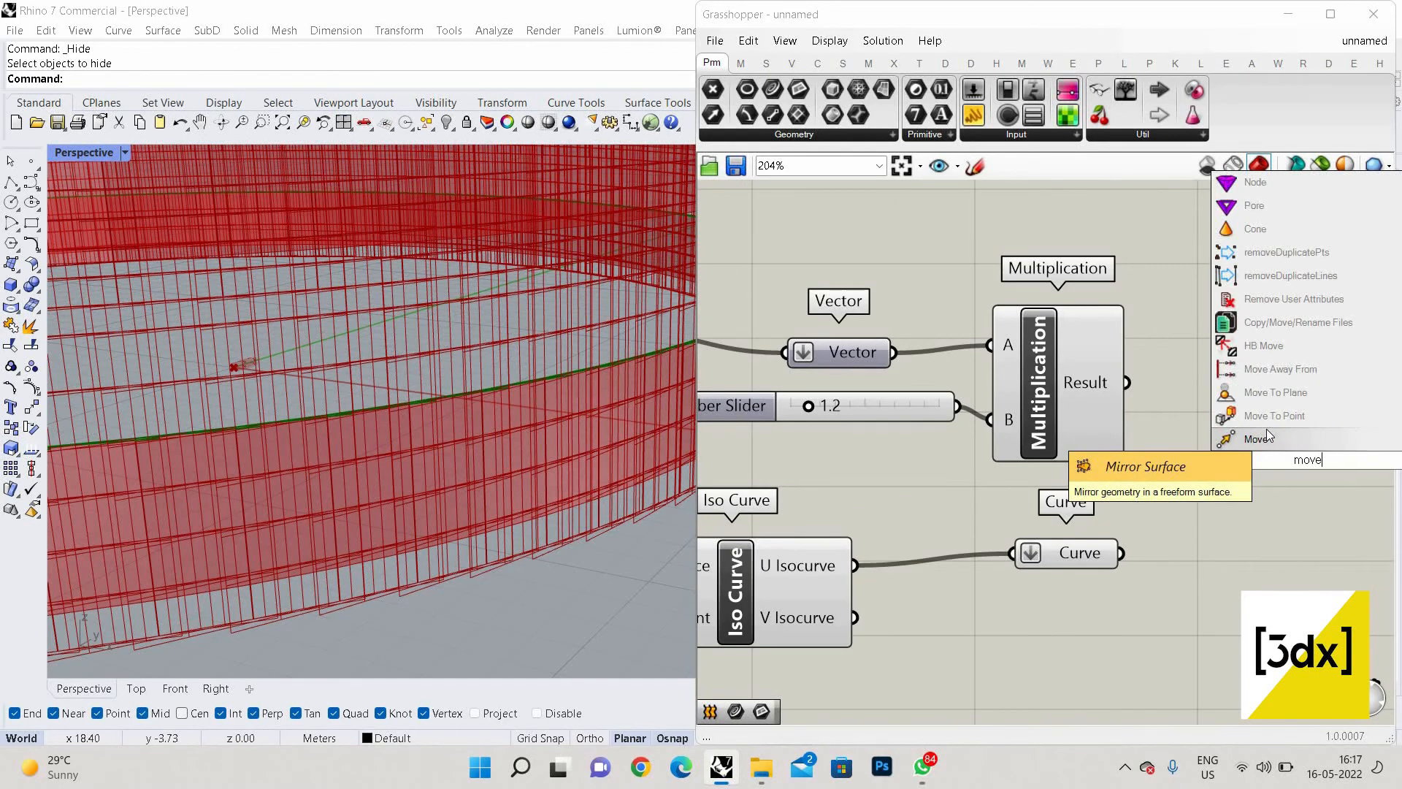
key(Return)
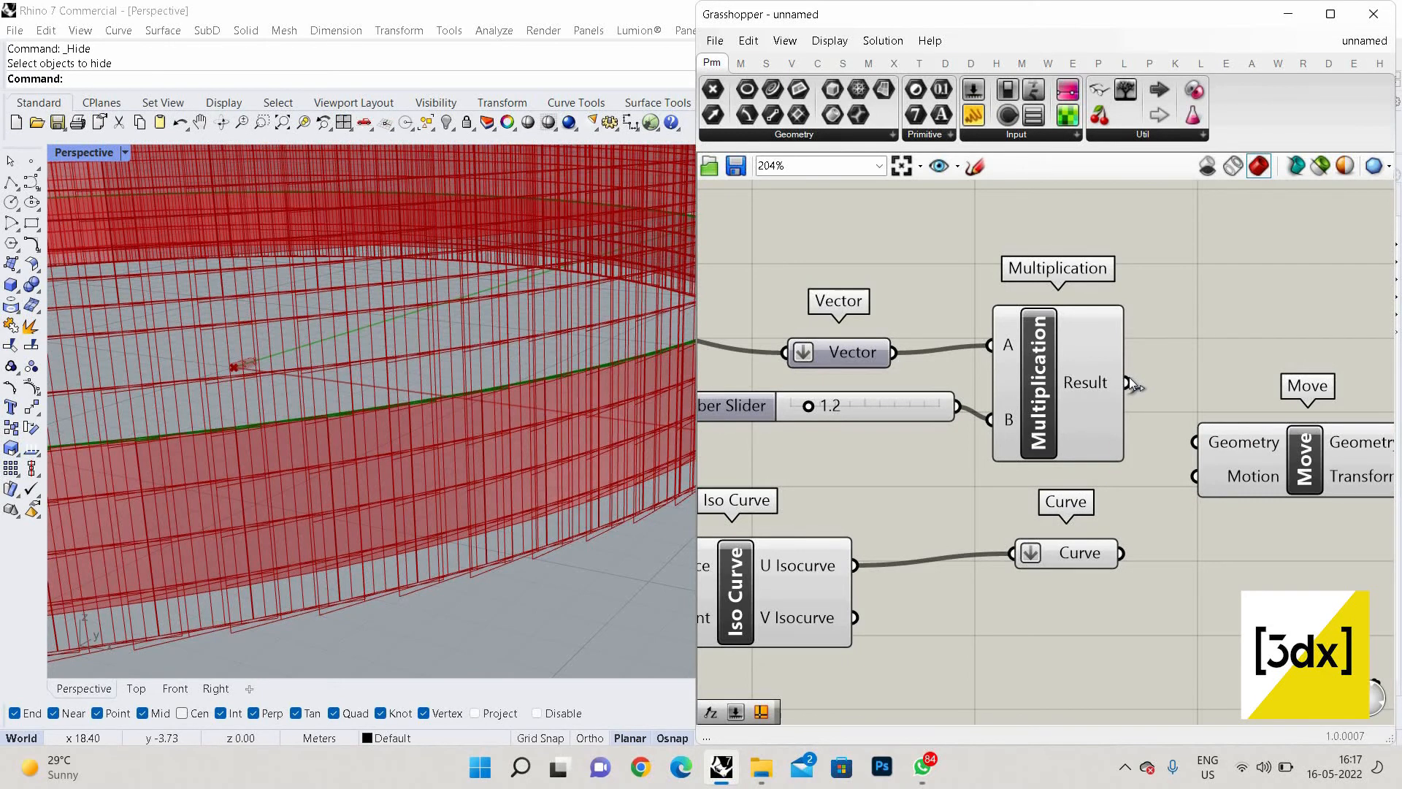
drag(1129, 383, 1190, 480)
drag(1125, 554, 1276, 465)
Turn off the preview of the Plane, Vector, Multiplication, Construct Point, Iso Curve and Curve components feeding Move
scroll(1174, 461, down, 6)
scroll(1179, 504, up, 2)
drag(1195, 545, 867, 360)
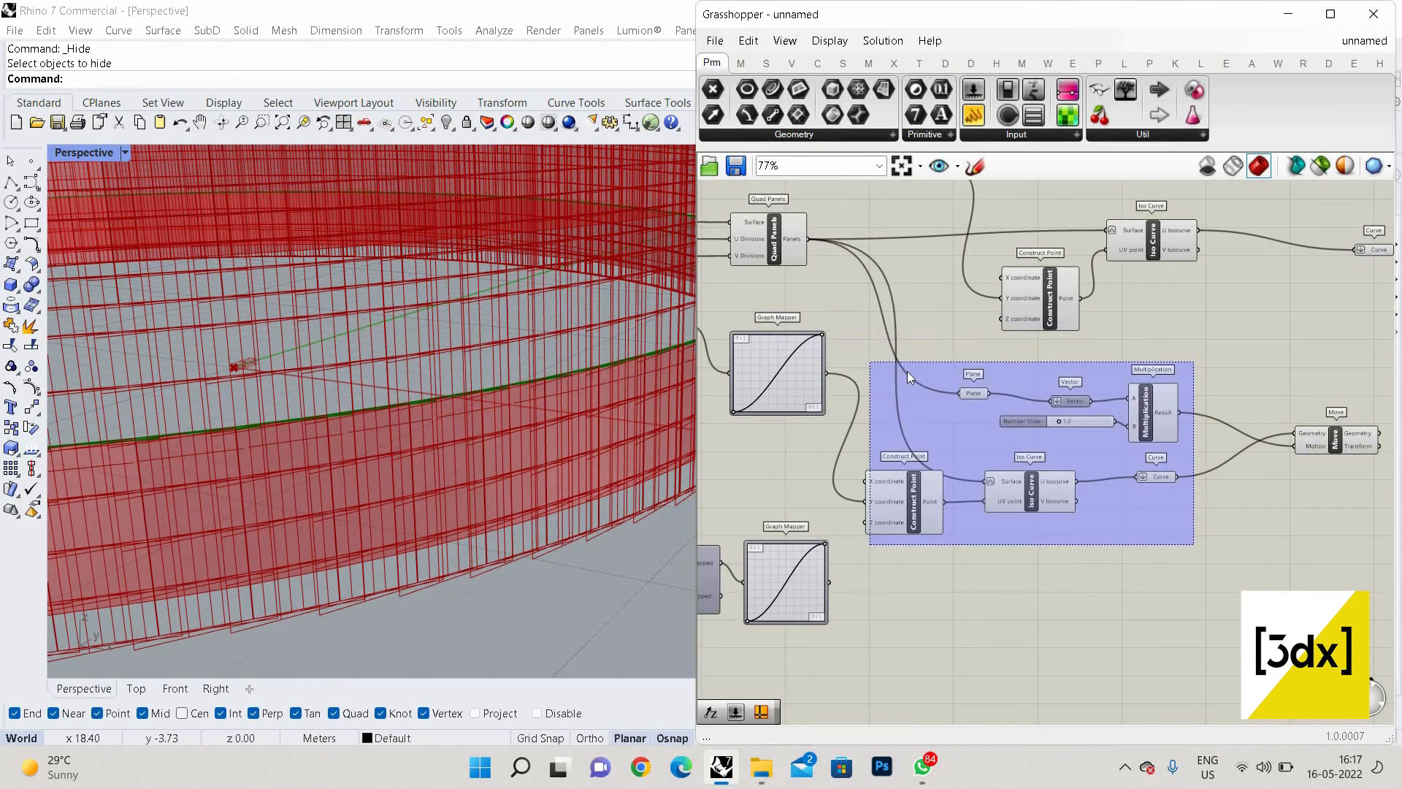
middle_click(857, 354)
click(915, 382)
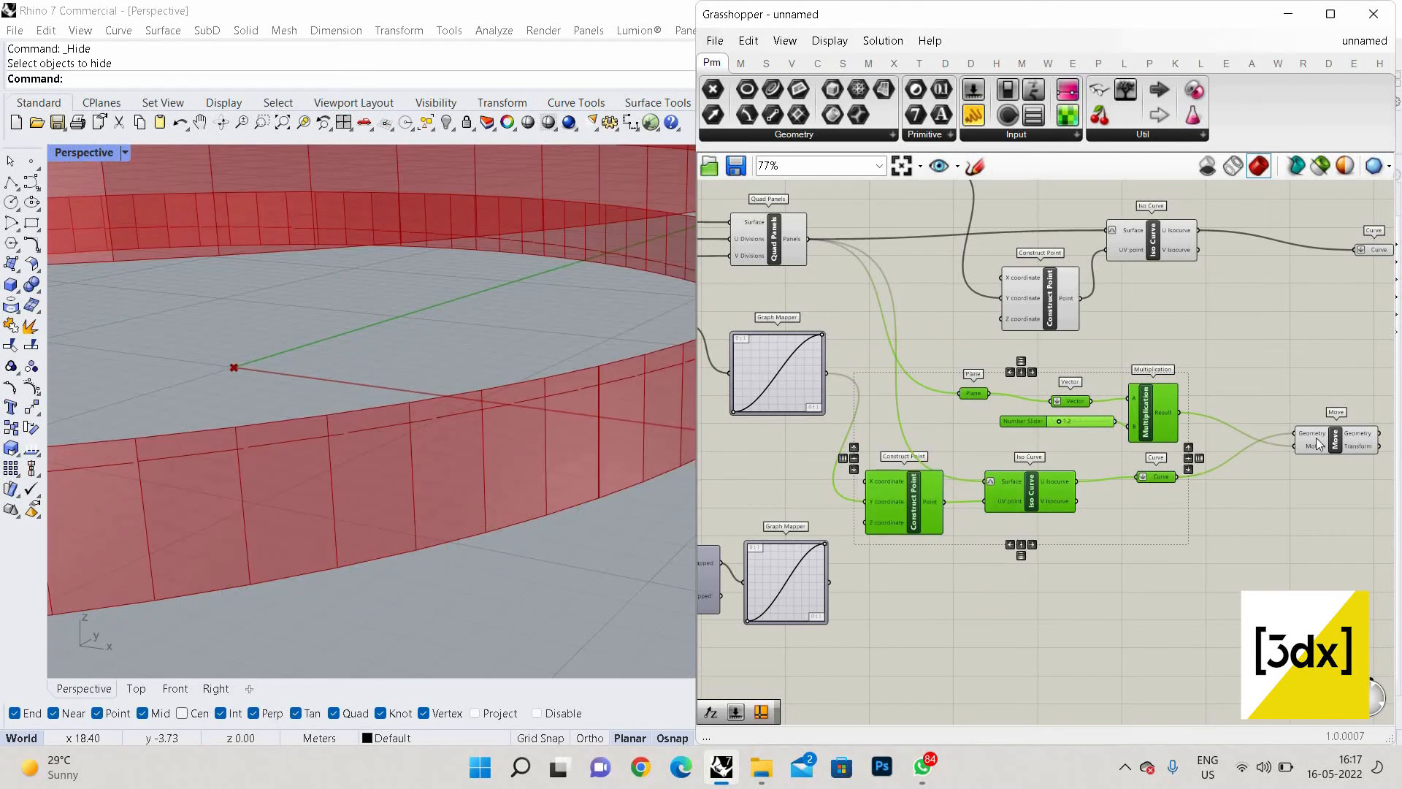
Examine the moved isocurves around the spiral panels from several angles in the Perspective viewport
scroll(564, 426, down, 4)
right_drag(564, 427, 571, 443)
scroll(580, 342, down, 5)
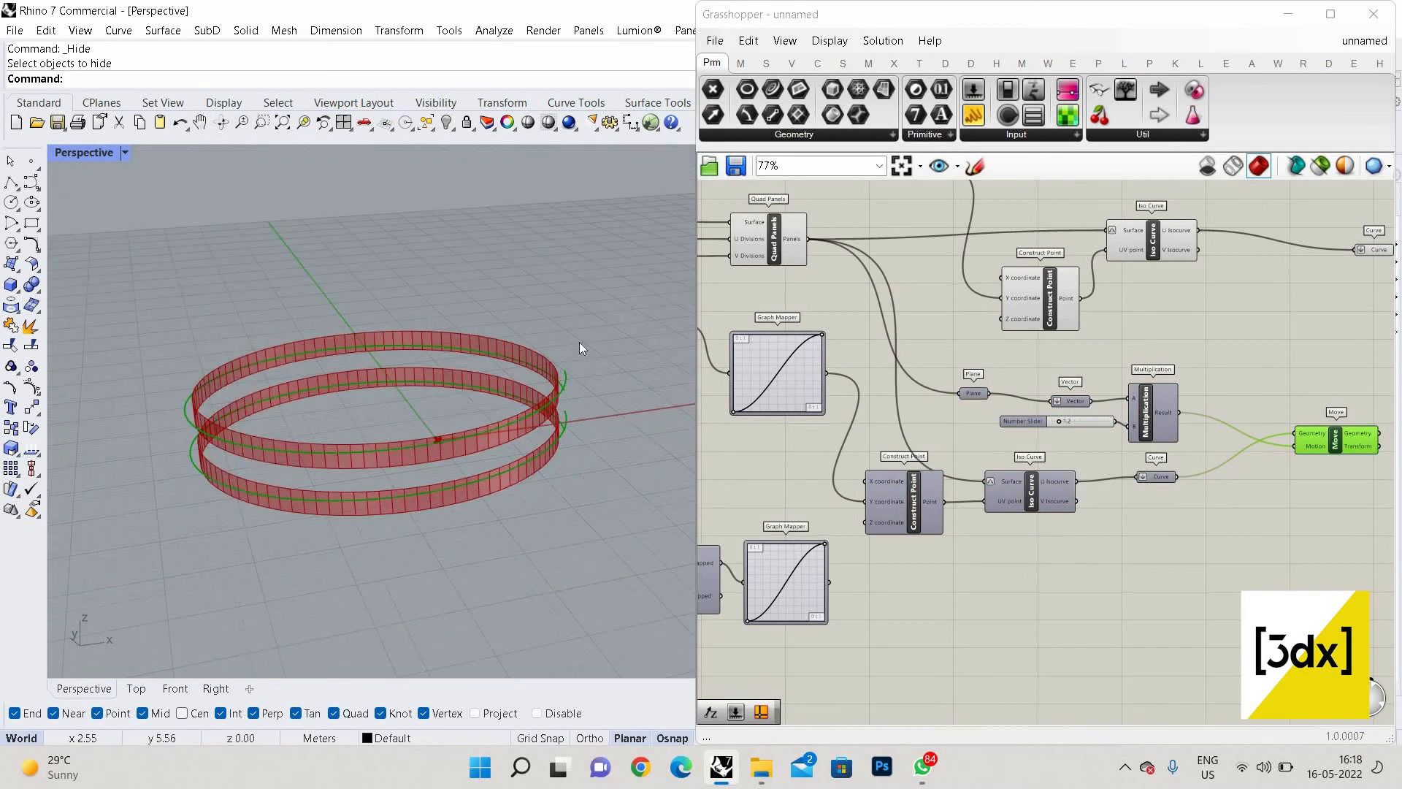
right_drag(580, 342, 594, 422)
scroll(595, 423, up, 5)
right_drag(262, 396, 111, 411)
scroll(582, 412, up, 5)
right_drag(636, 354, 498, 433)
scroll(575, 366, down, 5)
scroll(607, 357, up, 6)
scroll(612, 361, up, 3)
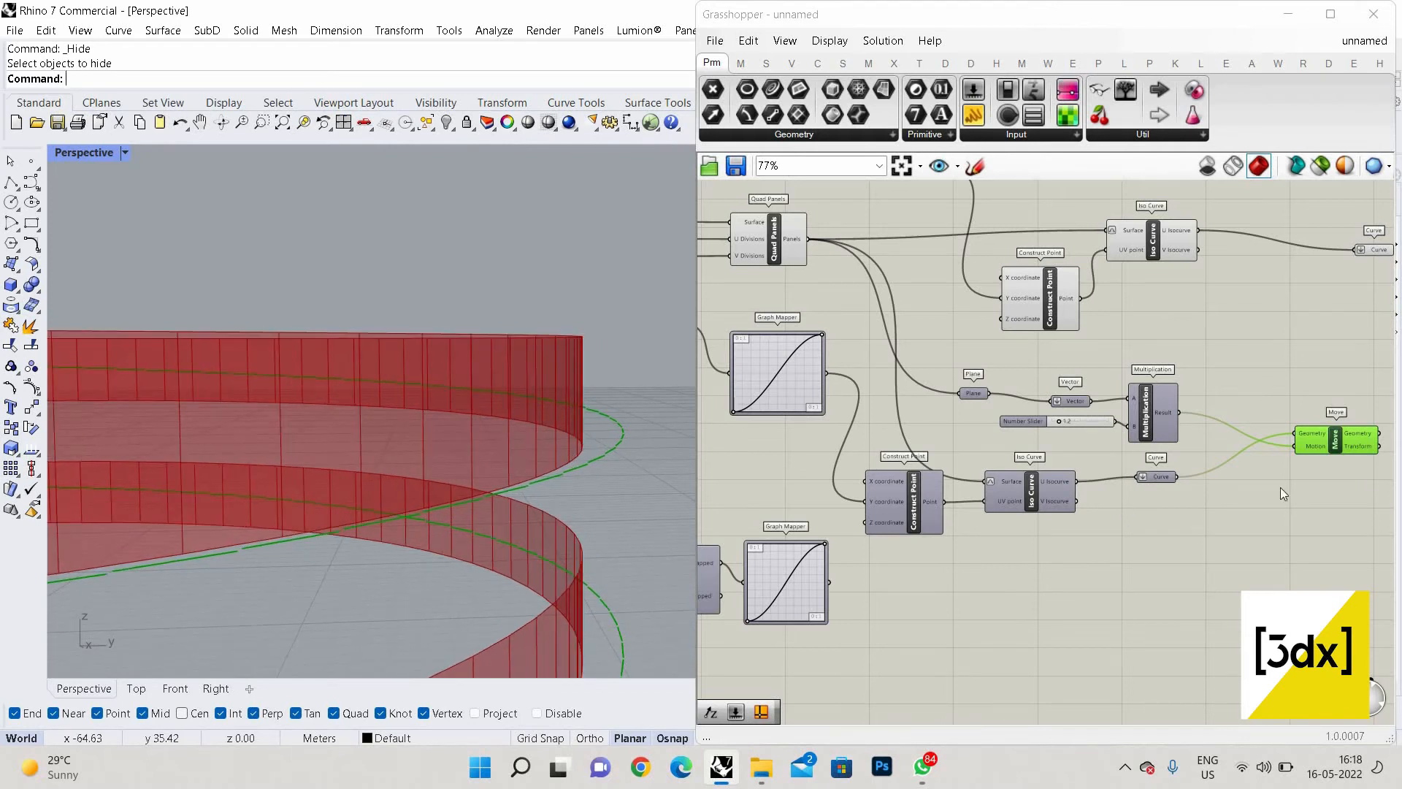
Add a flattened Curve parameter after the Move component and feed it from Move's Geometry output
scroll(1367, 475, down, 2)
scroll(1364, 475, up, 2)
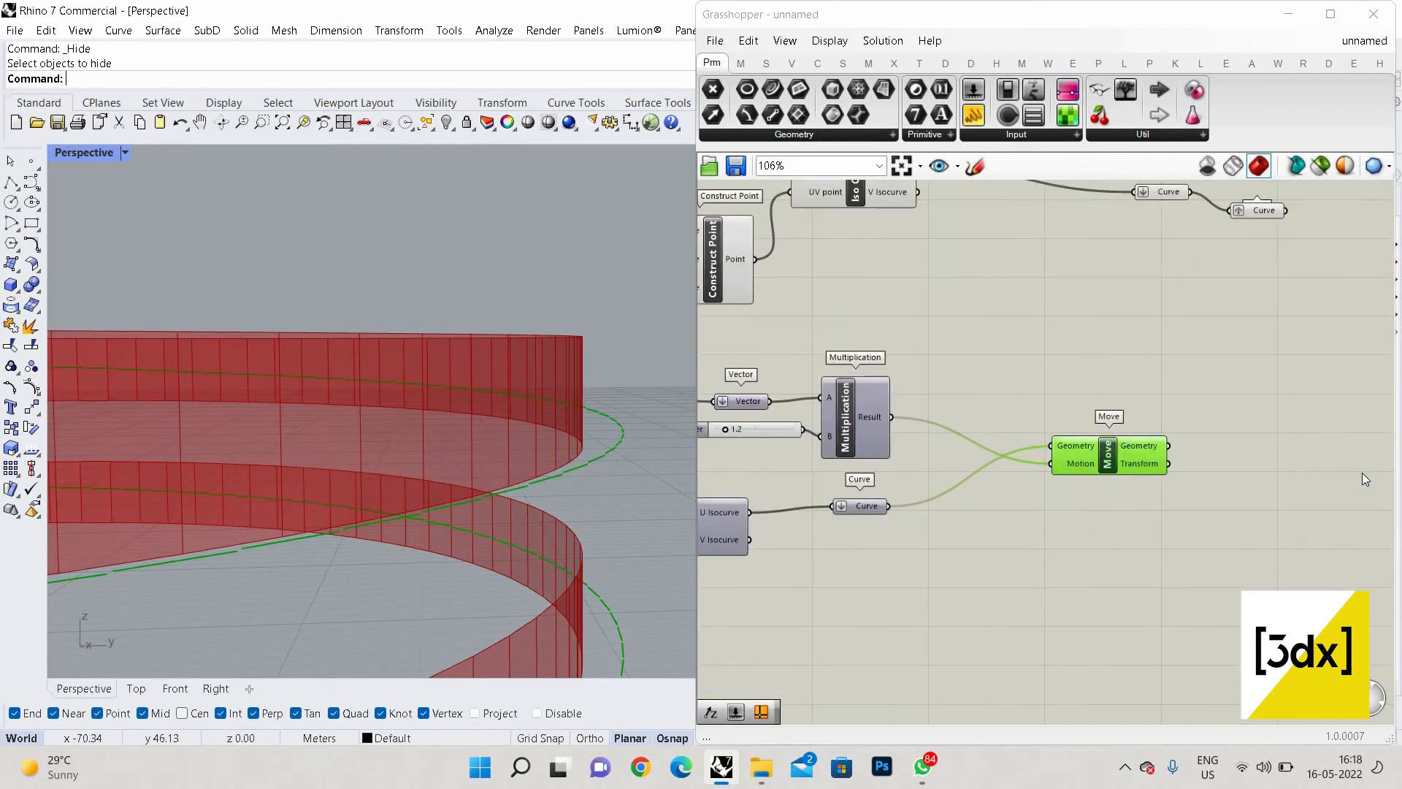
double_click(1362, 472)
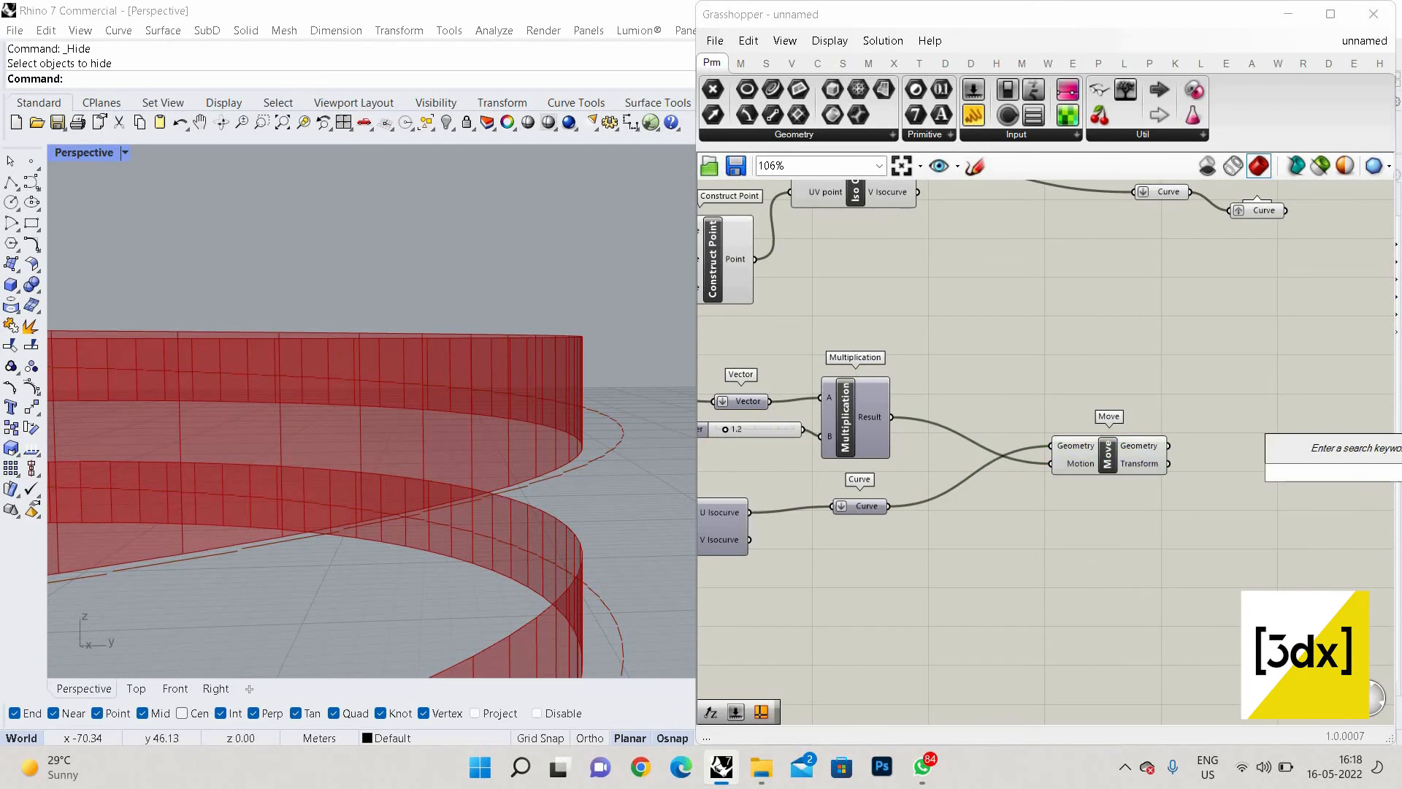
text(curve)
key(Return)
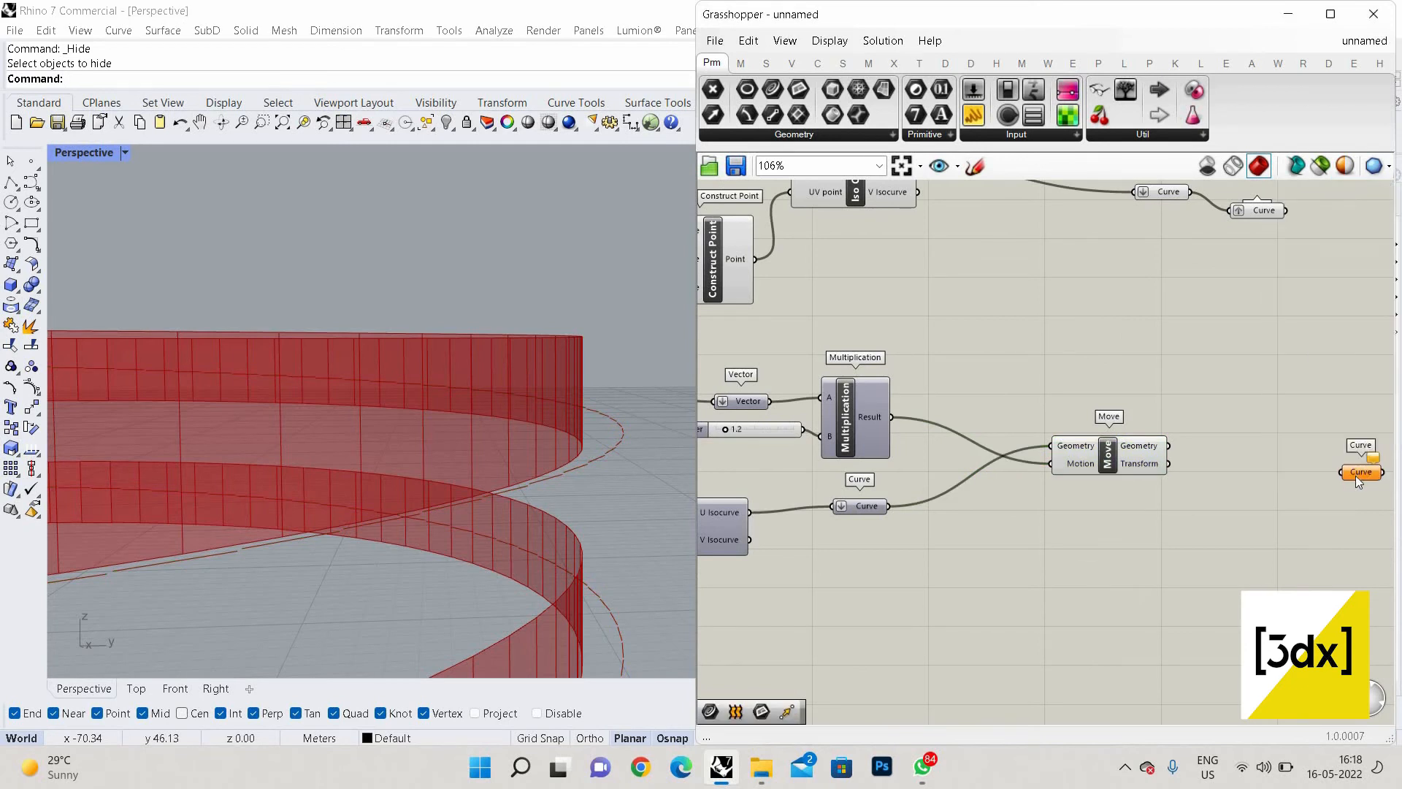
drag(1360, 474, 1233, 412)
scroll(1233, 412, up, 2)
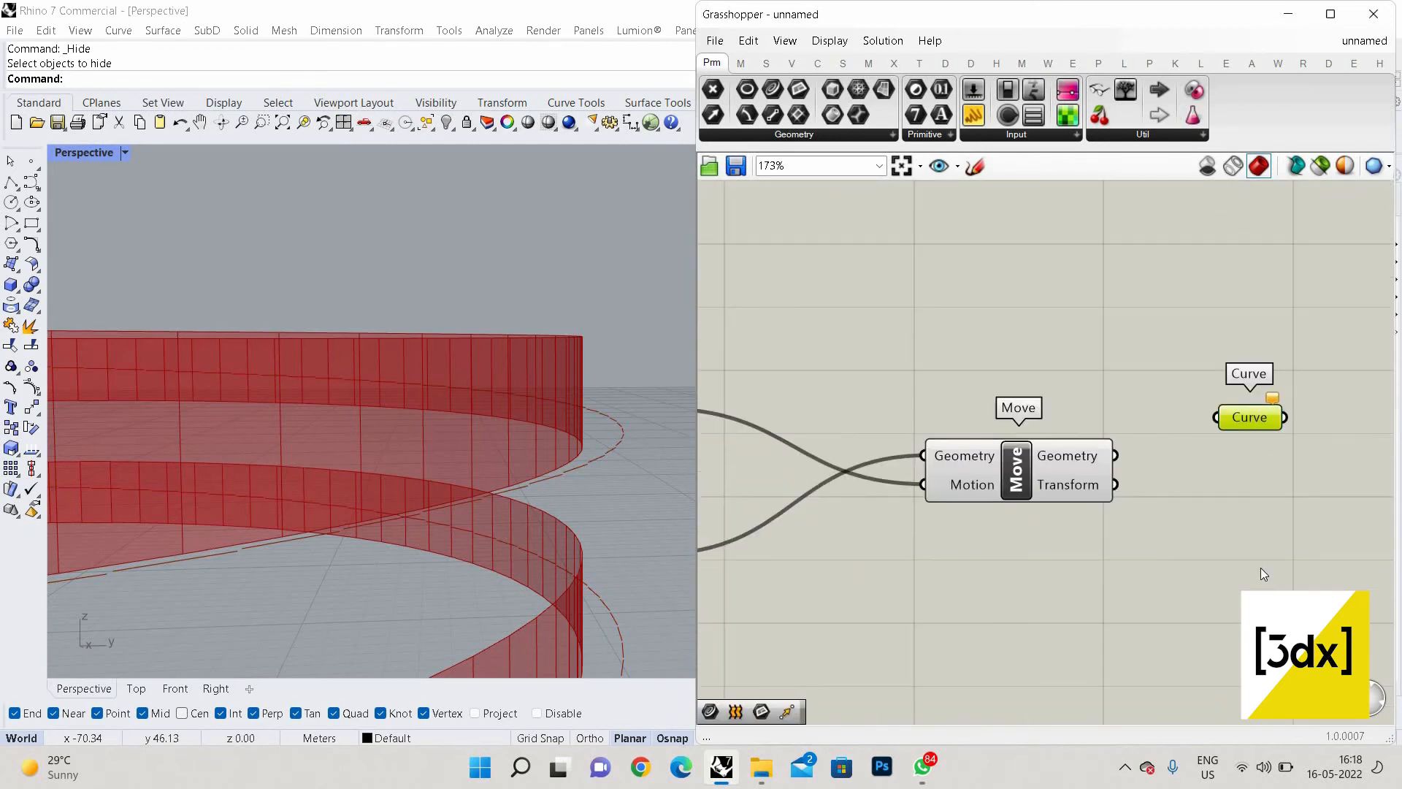
right_click(1251, 417)
click(1235, 532)
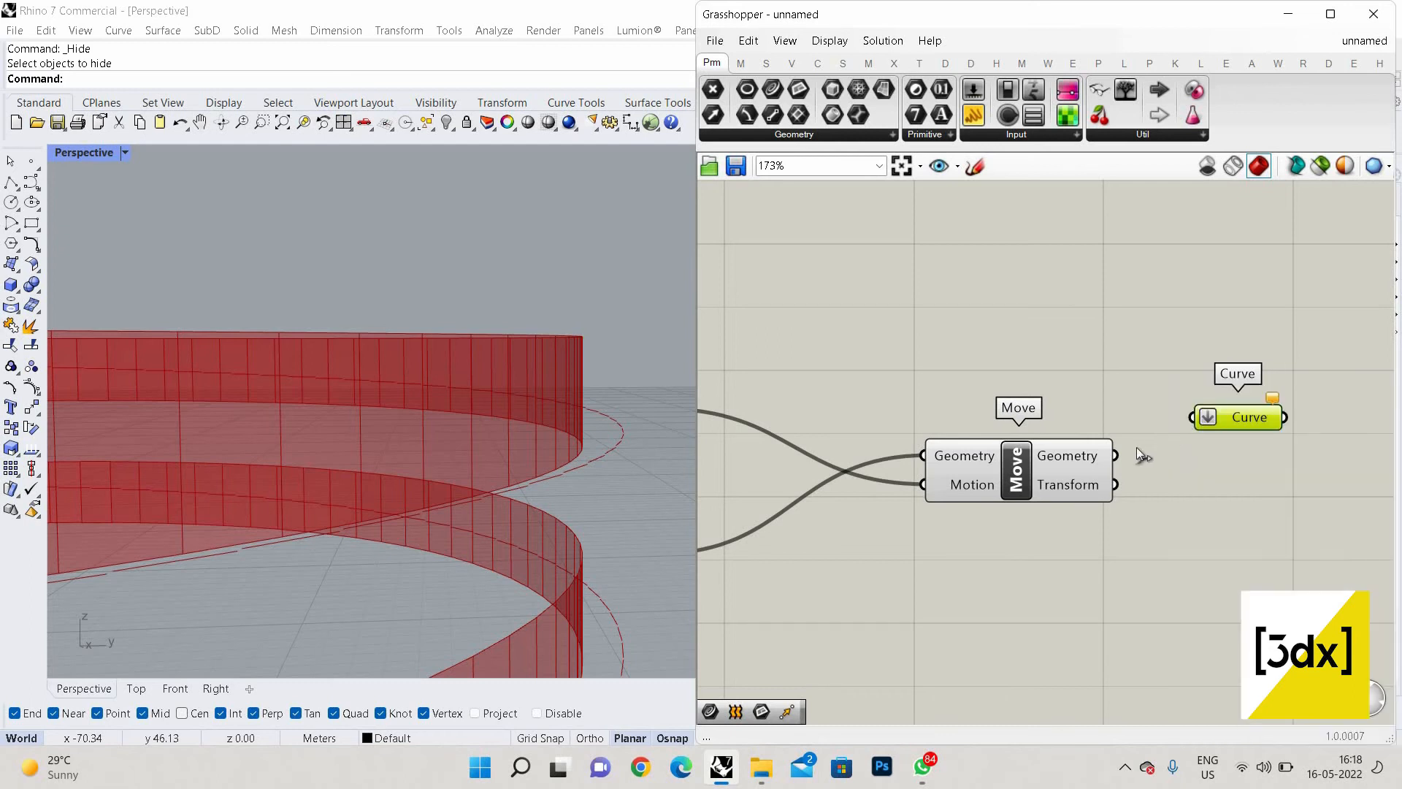
drag(1116, 456, 1192, 417)
click(1245, 469)
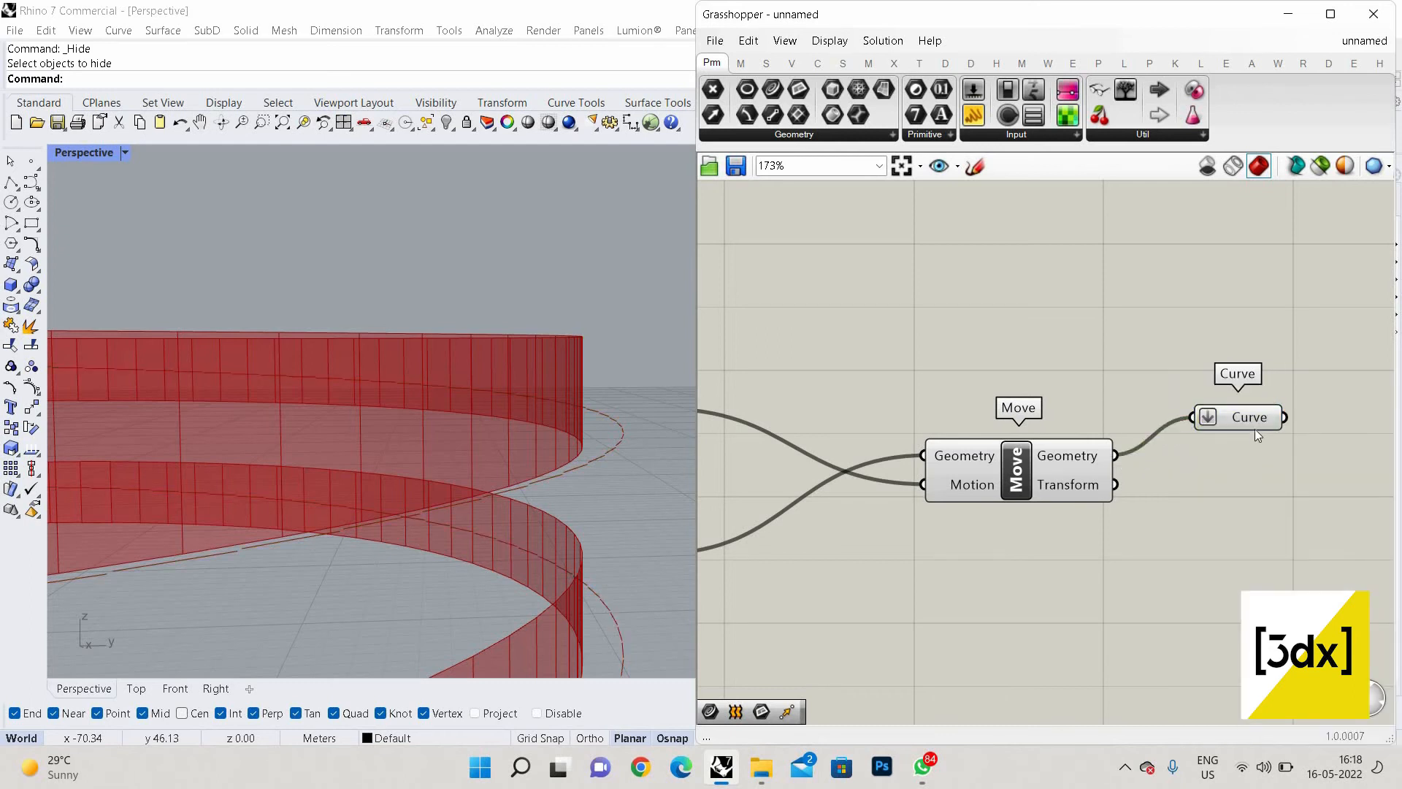
Examine the moved isocurves in the viewport and the Construct Point, Iso Curve and Multiplication components that feed Move
click(1240, 421)
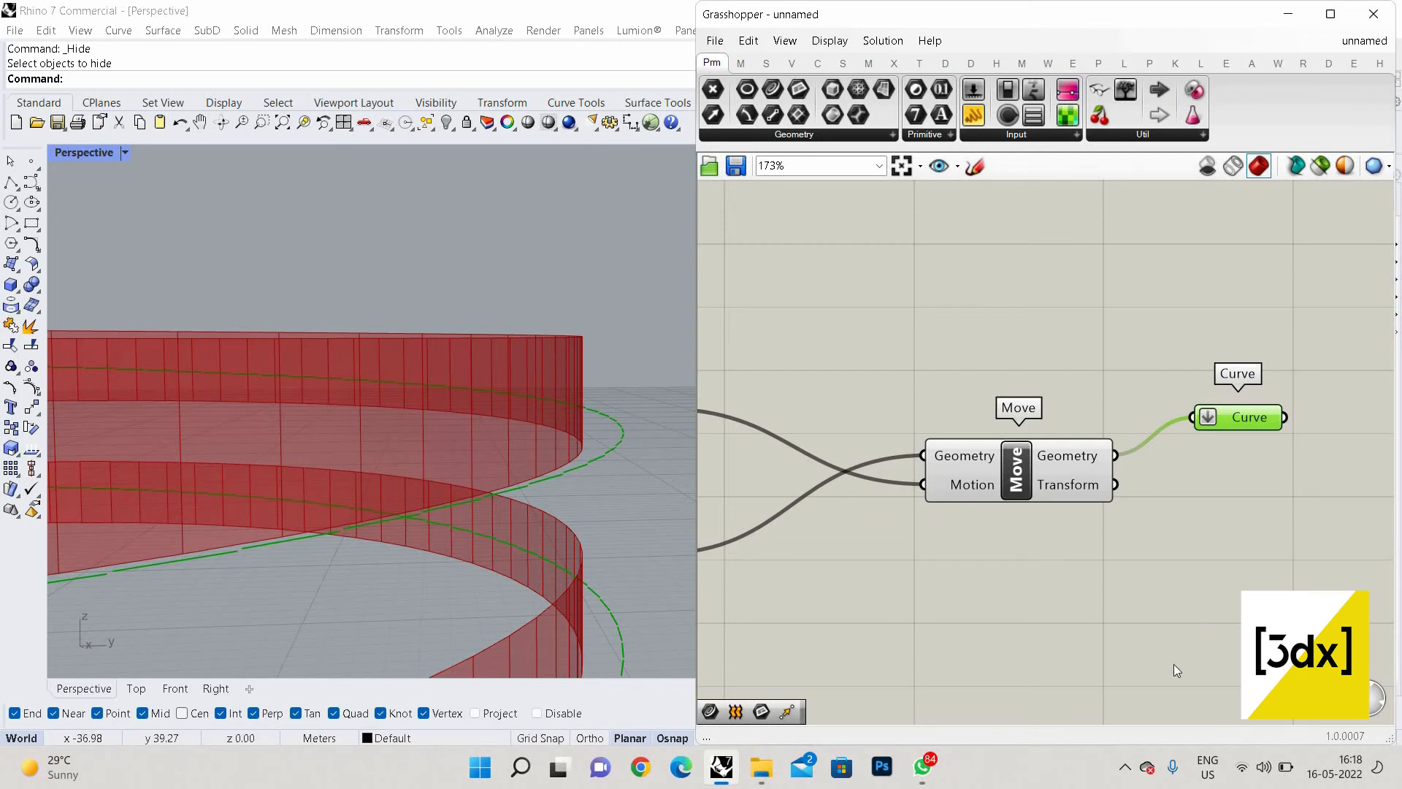
scroll(1299, 544, down, 7)
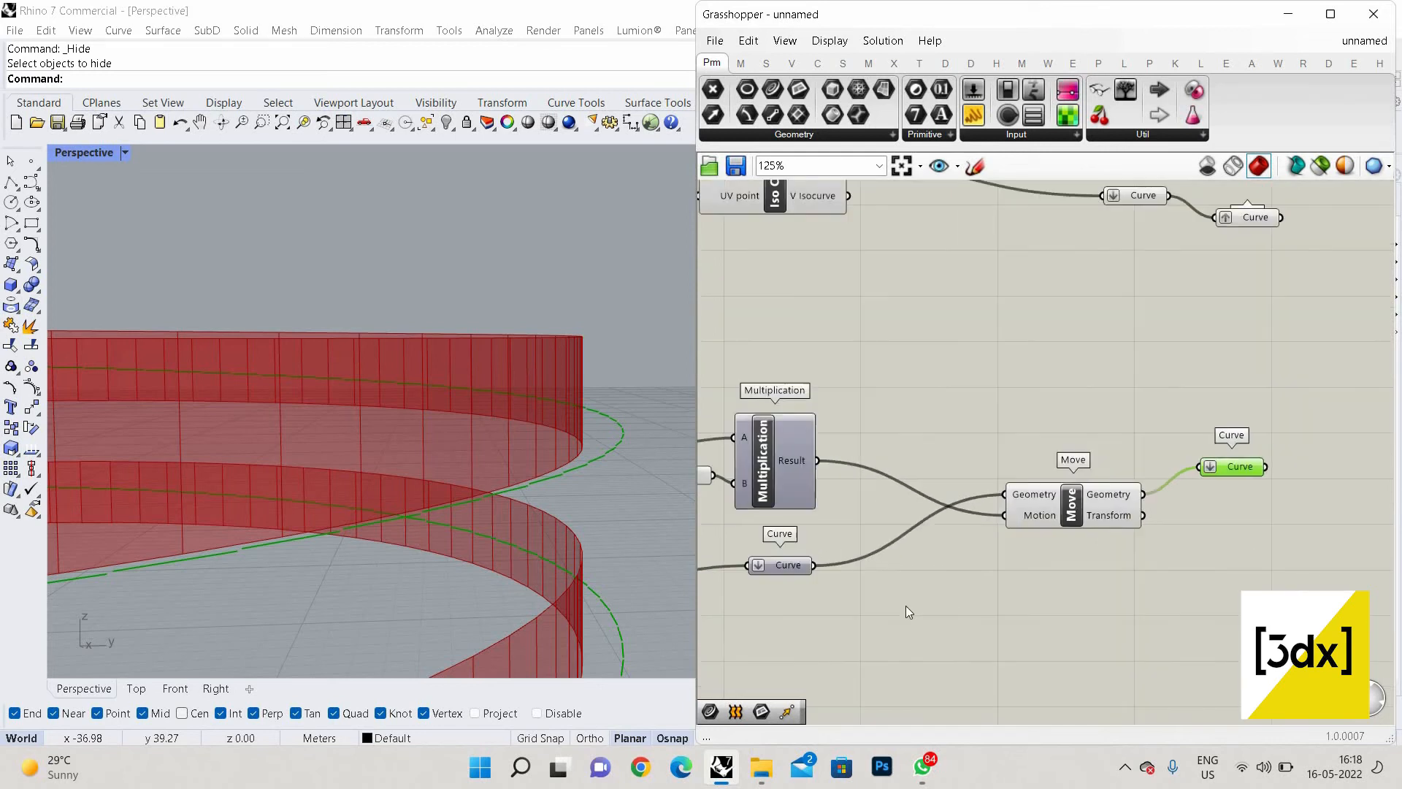
scroll(935, 597, up, 2)
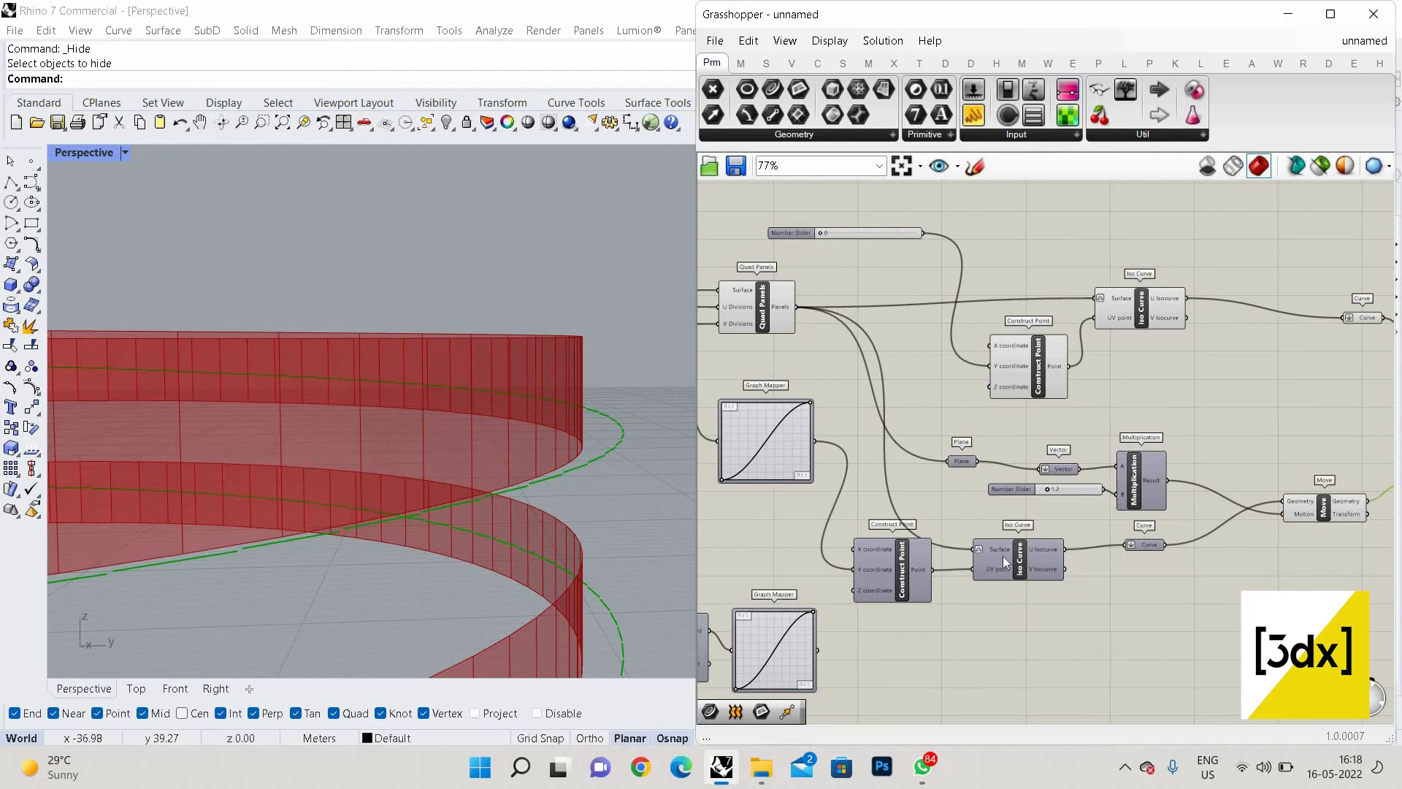
mouse_move(1005, 563)
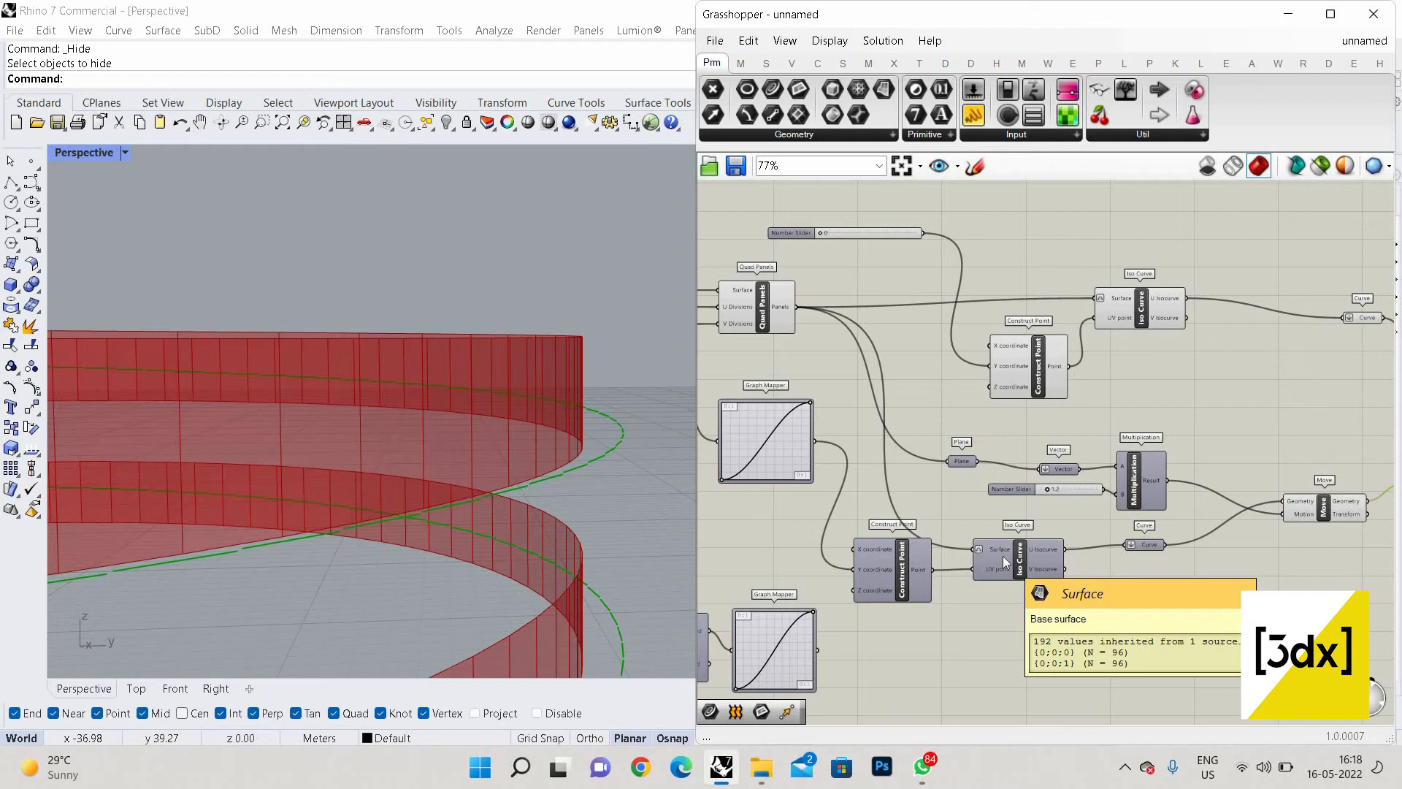
scroll(1014, 508, down, 1)
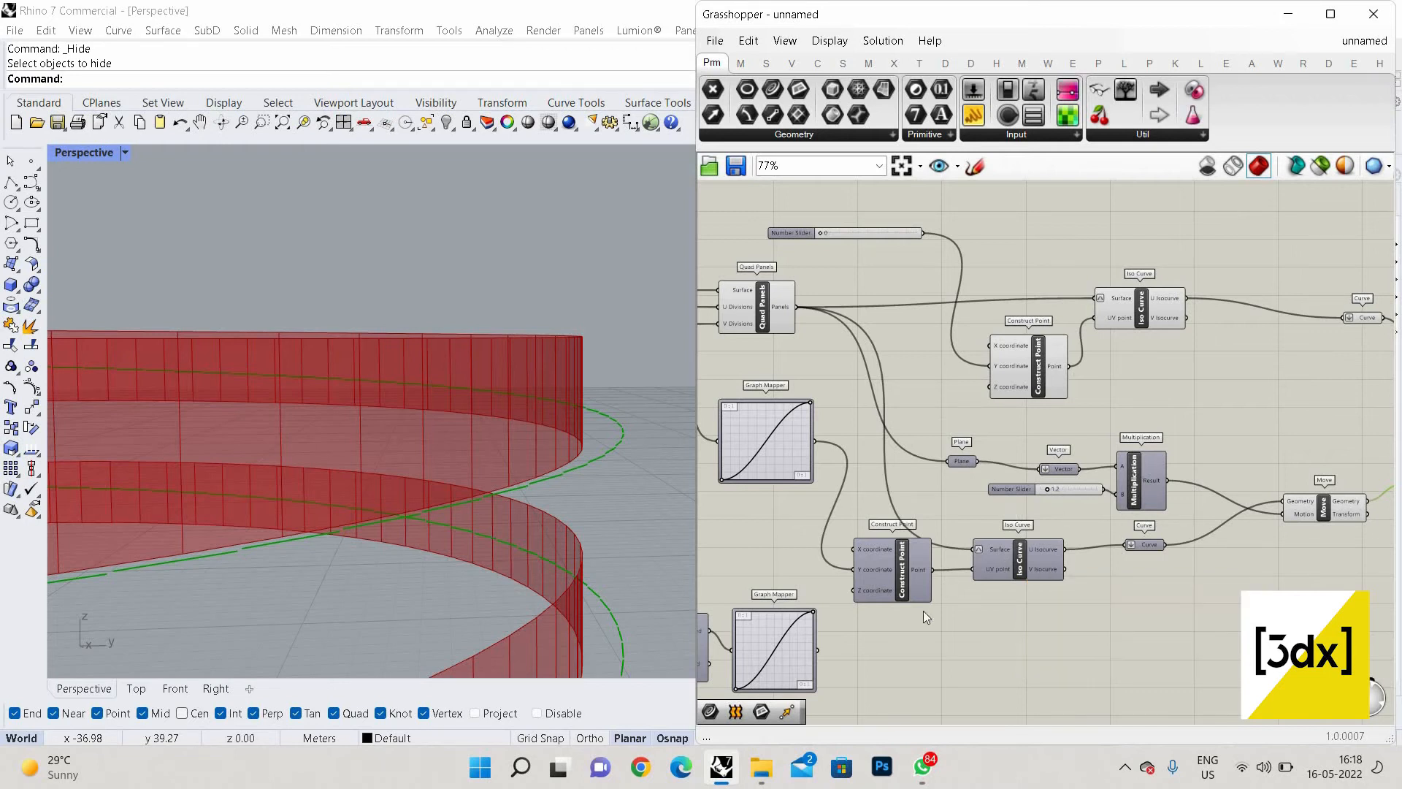
scroll(828, 628, up, 2)
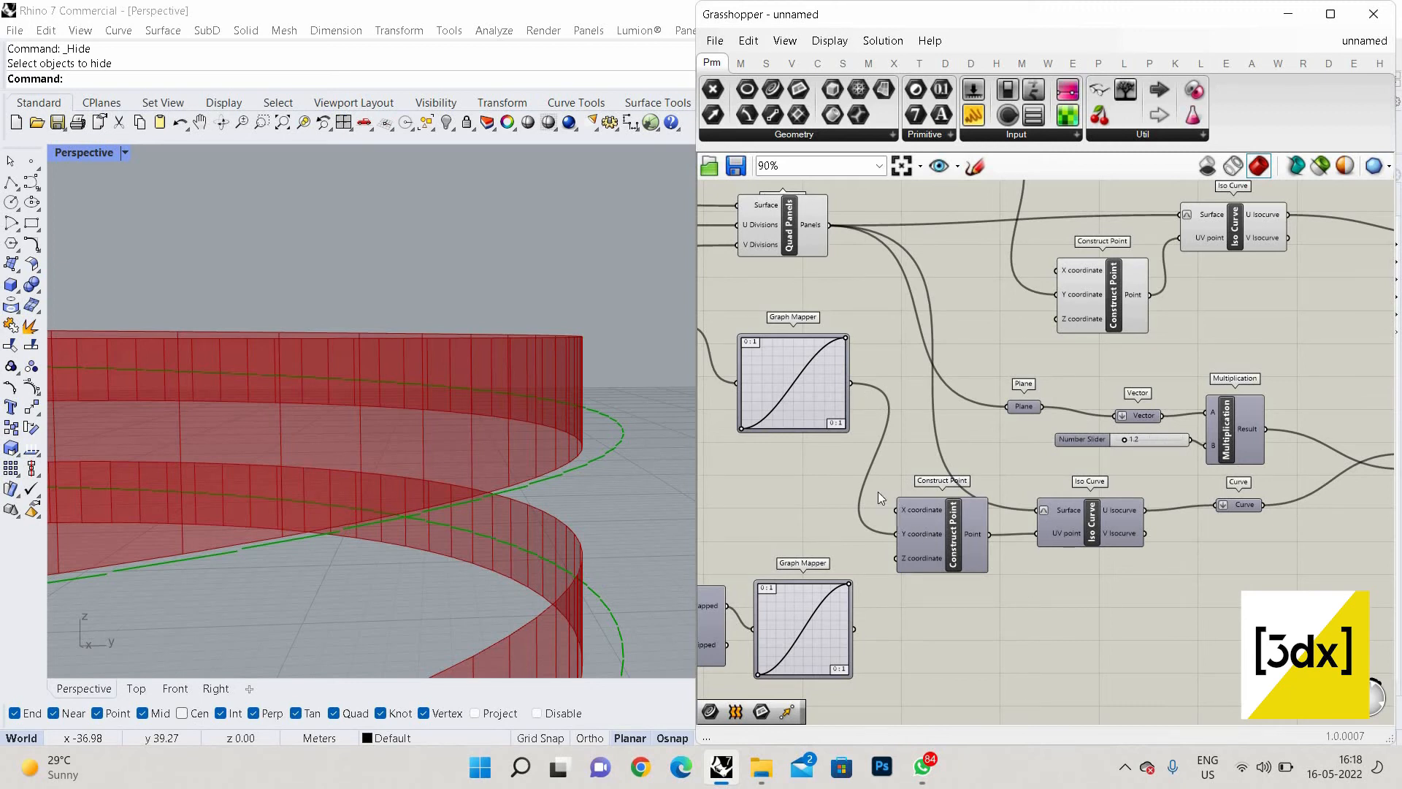
click(922, 513)
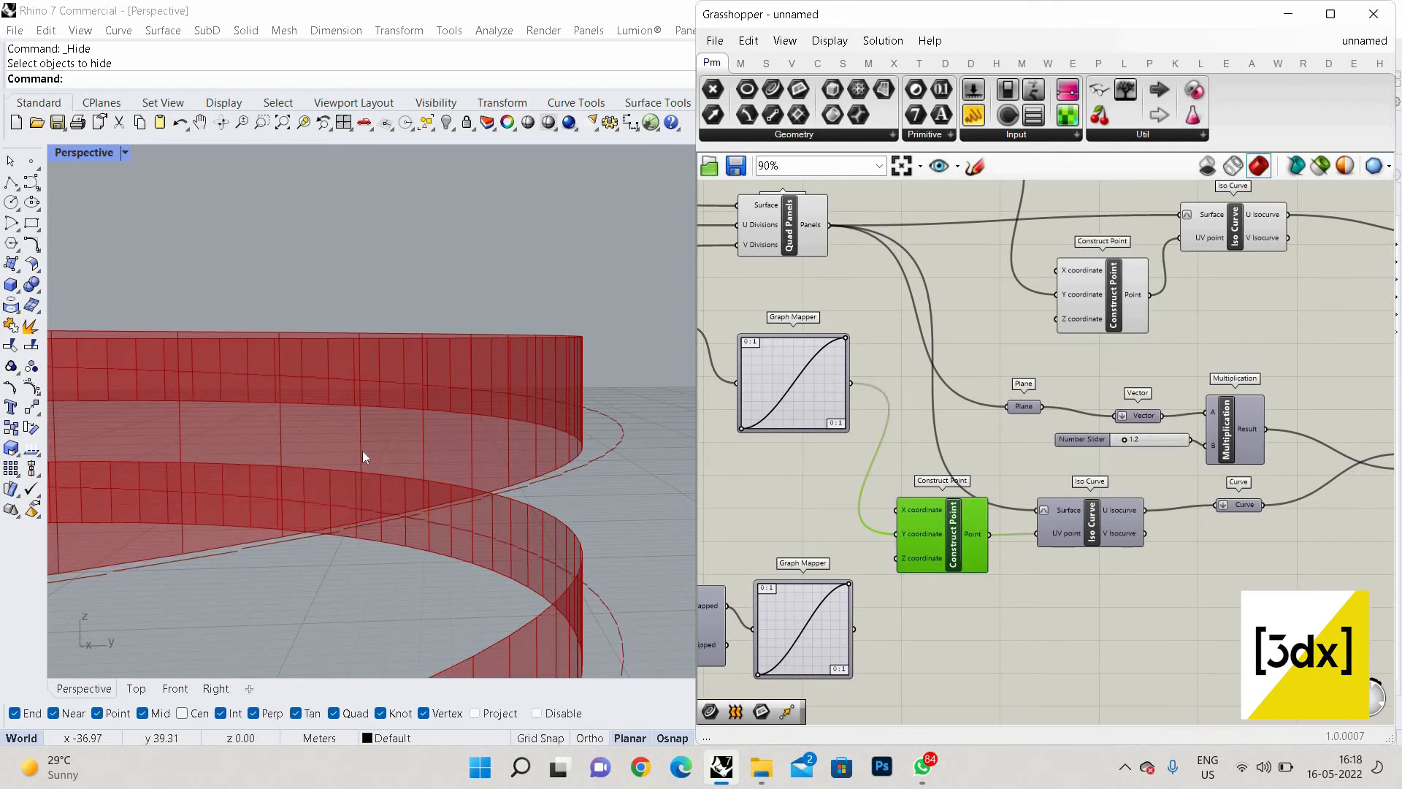
scroll(447, 459, down, 8)
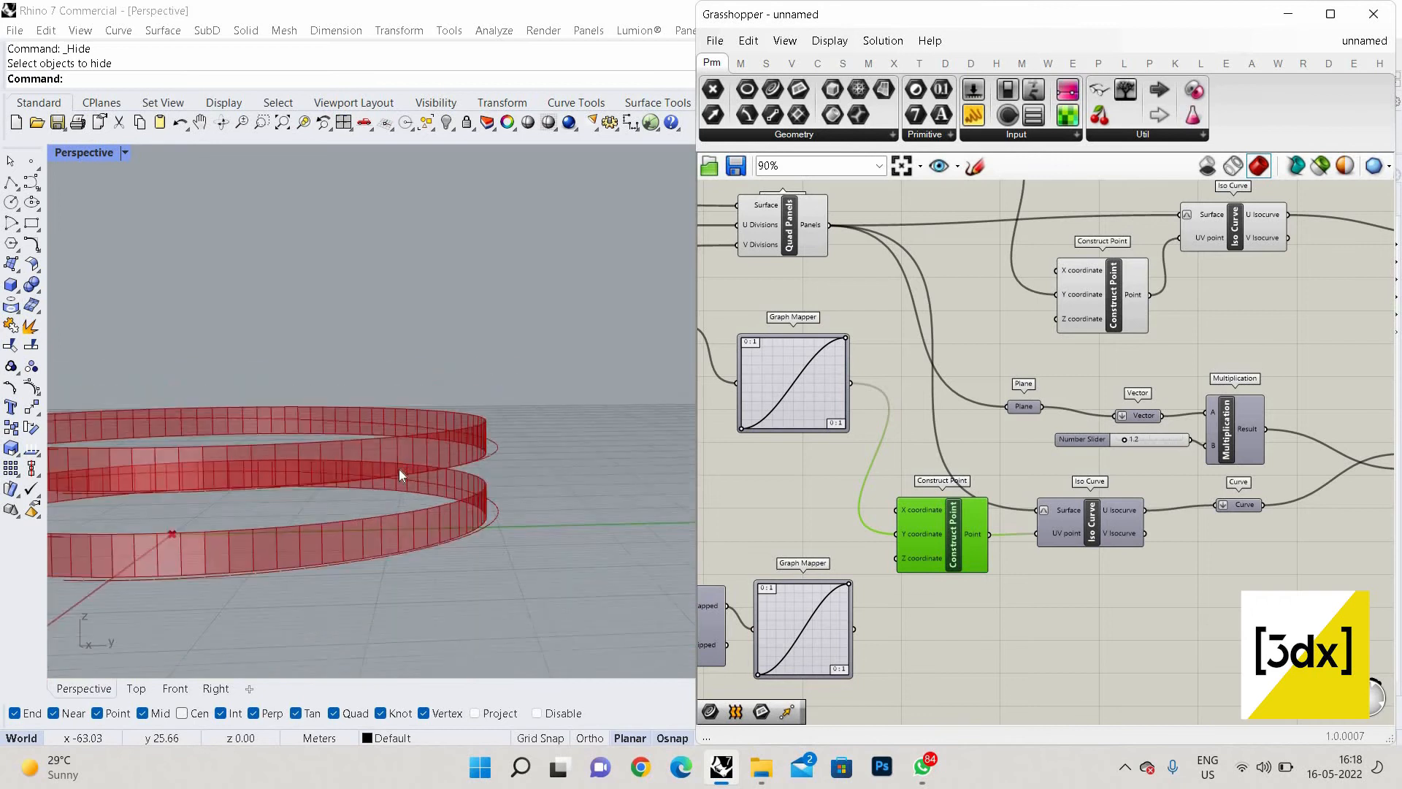
scroll(570, 441, up, 8)
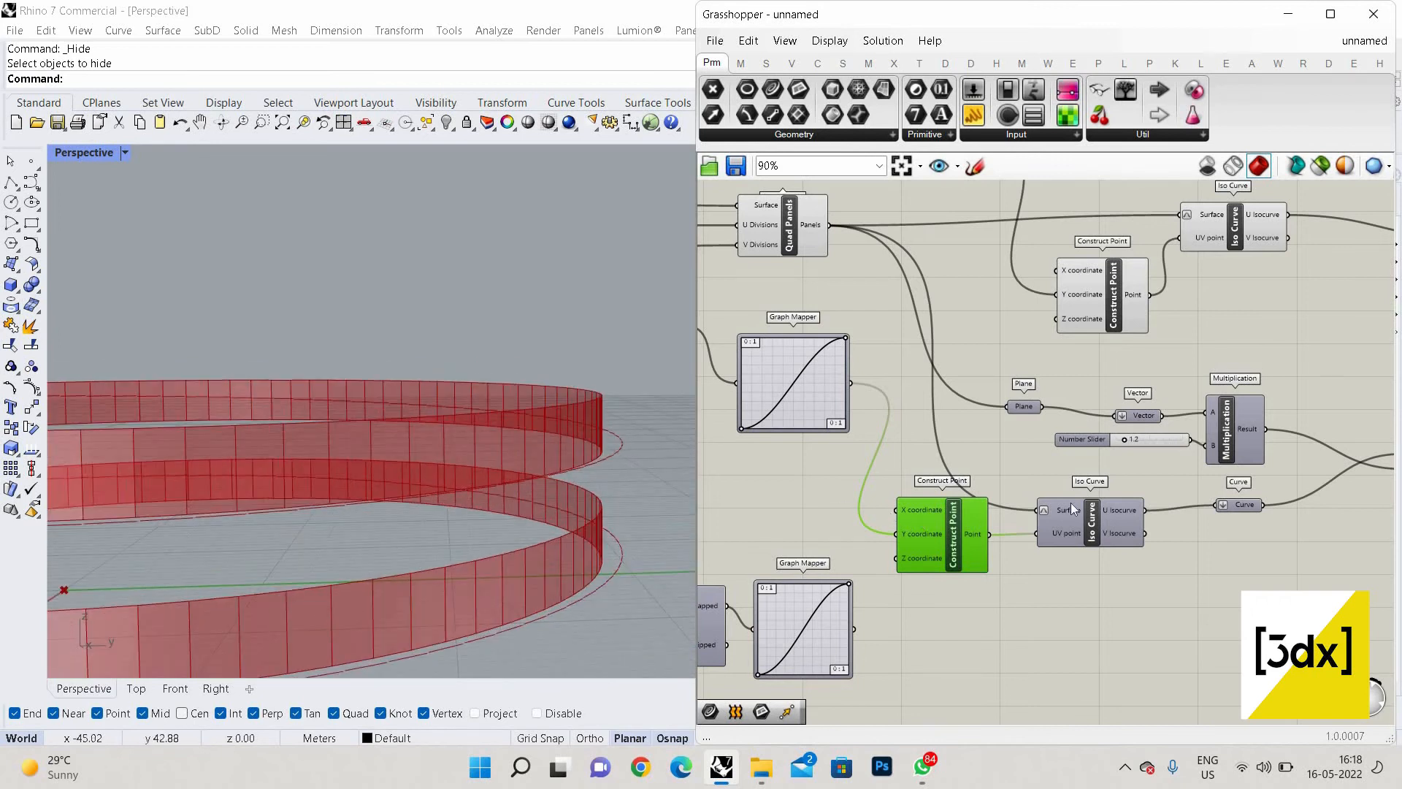
scroll(1058, 516, up, 2)
scroll(1030, 546, down, 5)
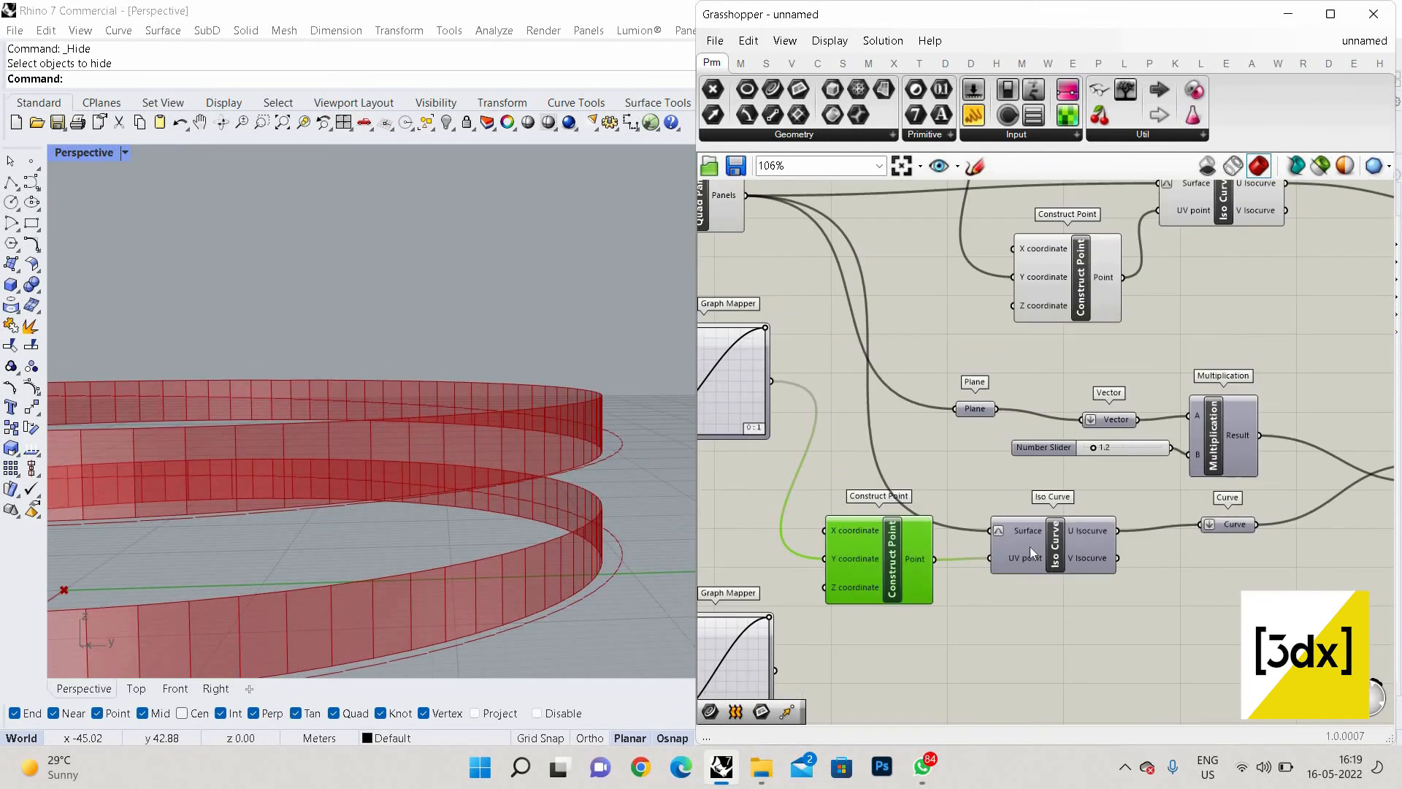
scroll(1059, 559, up, 2)
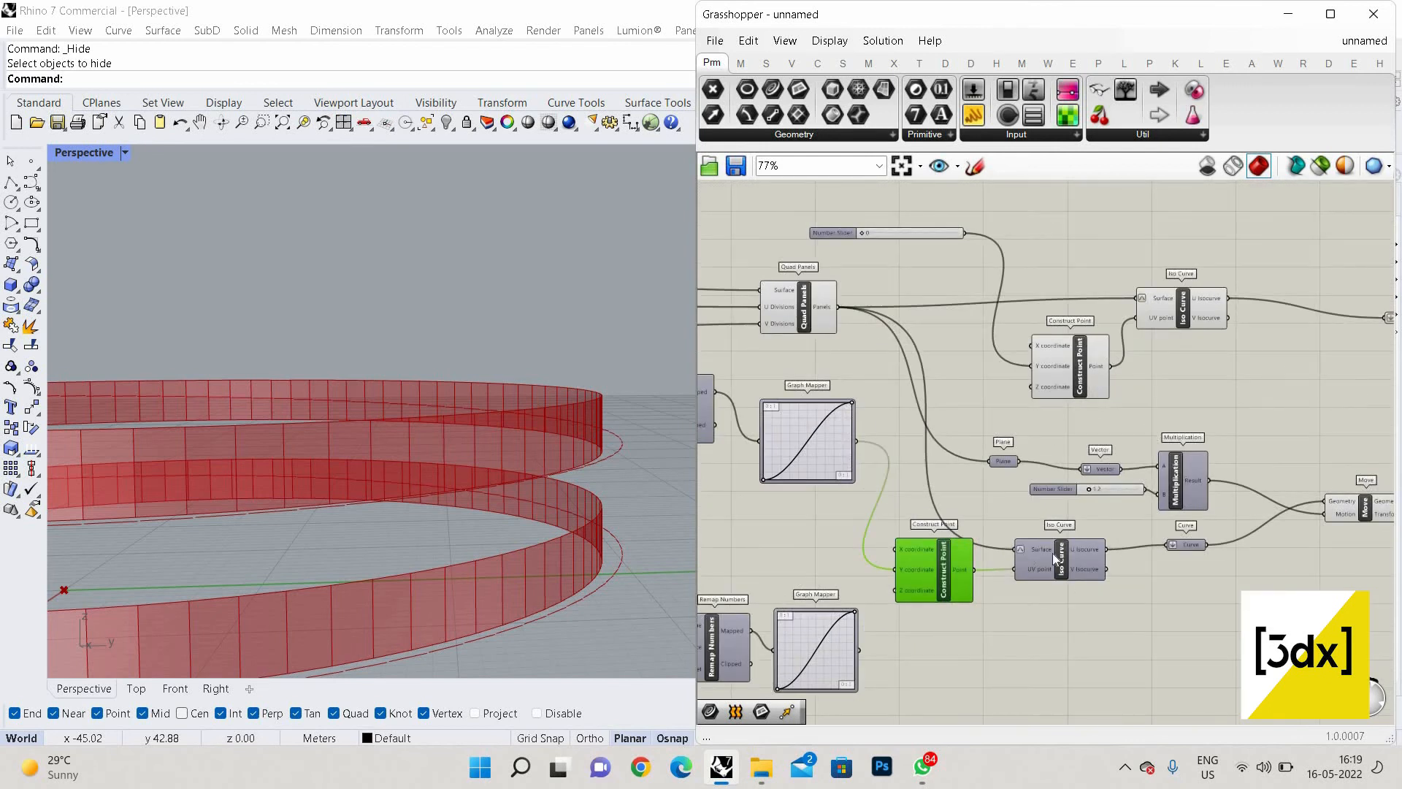
scroll(1053, 554, up, 2)
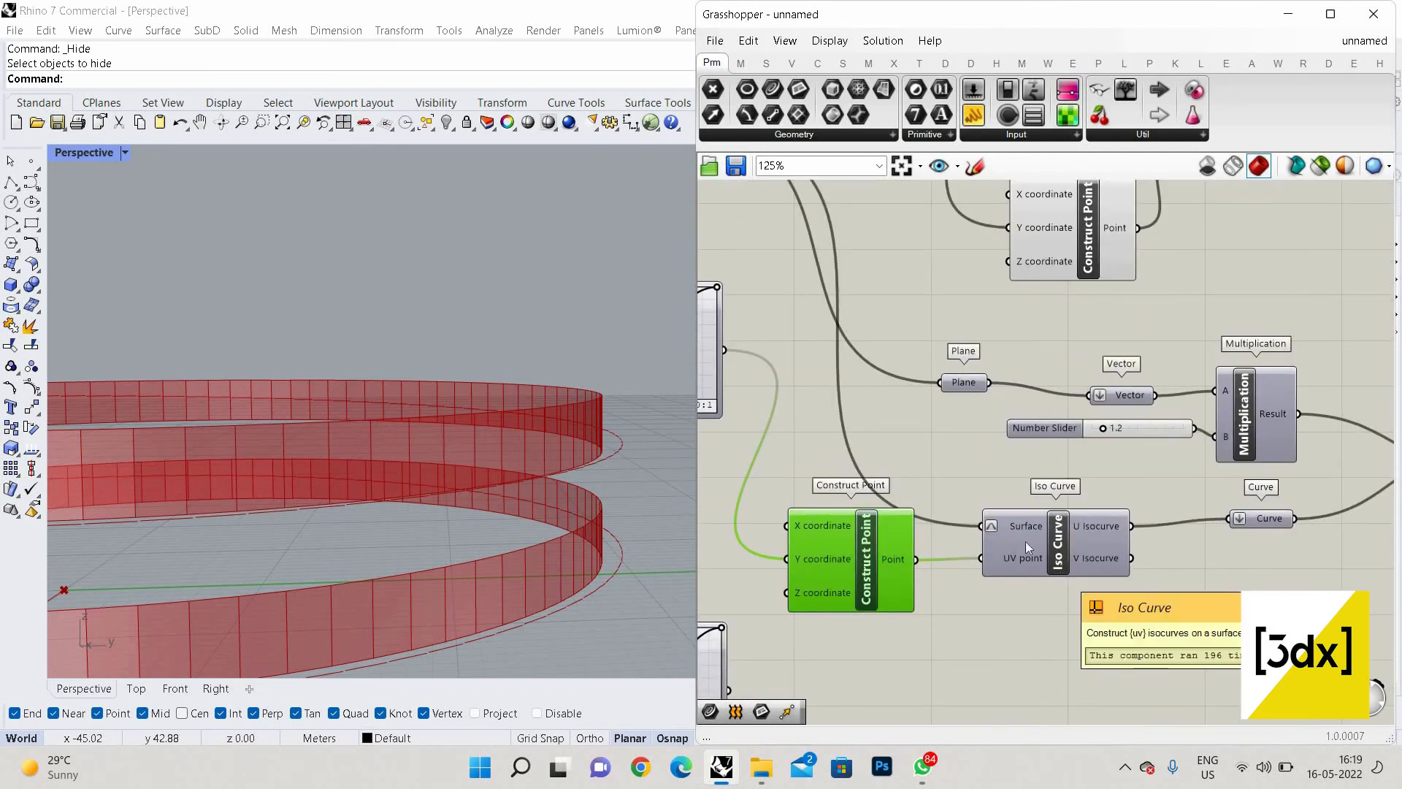
scroll(840, 533, down, 3)
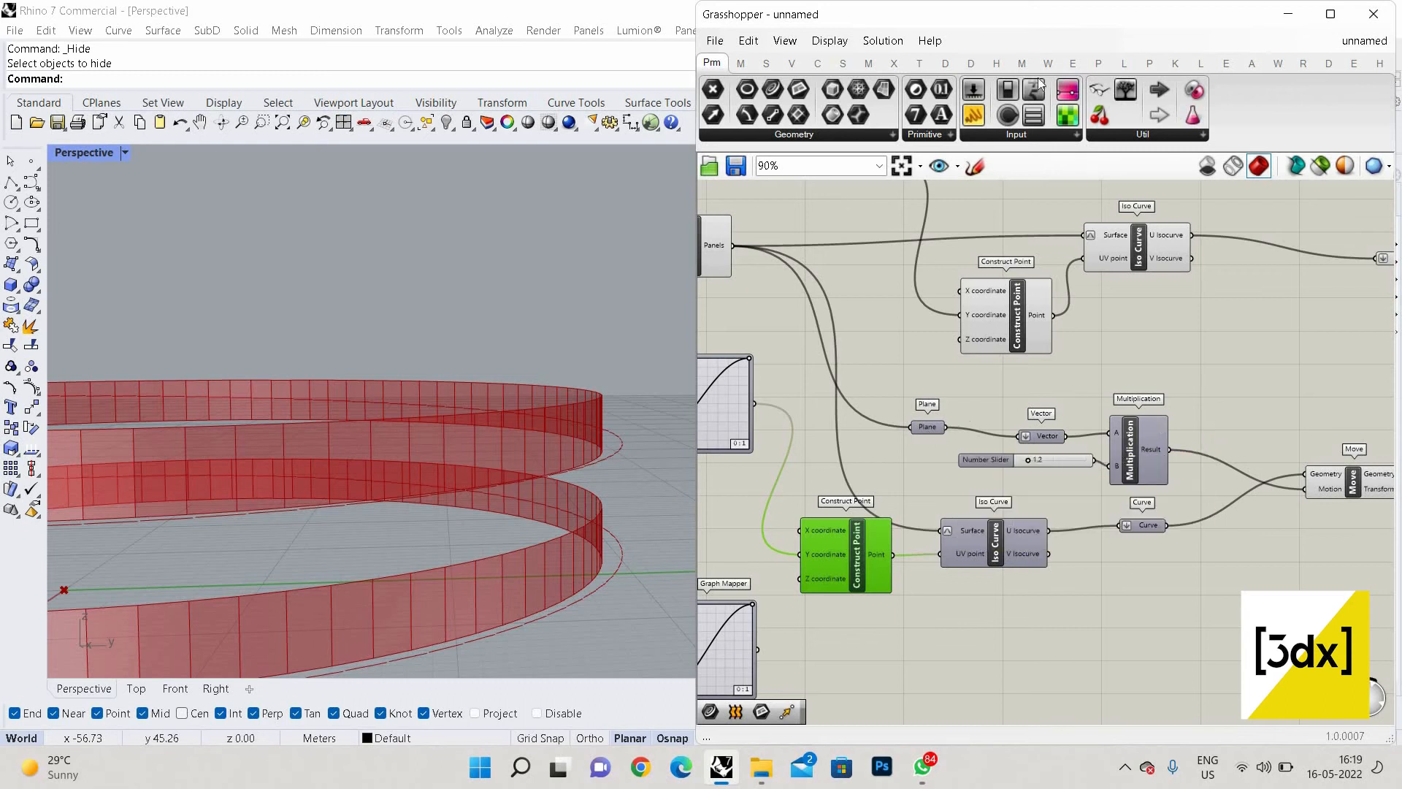
Read the Multiplication Result in a temporary Panel and delete the Panel
scroll(1191, 444, up, 1)
click(1176, 360)
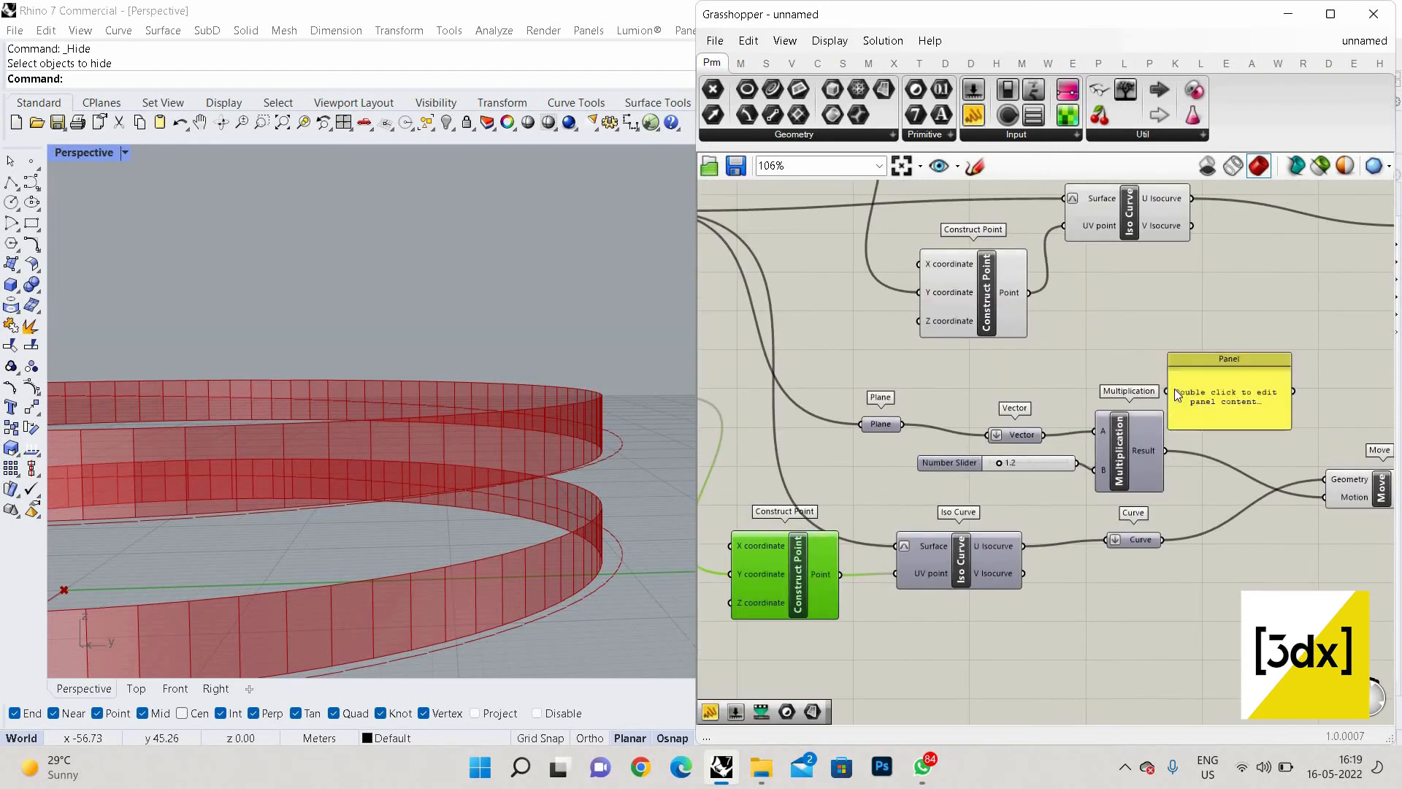
drag(1159, 453, 1212, 397)
click(1212, 397)
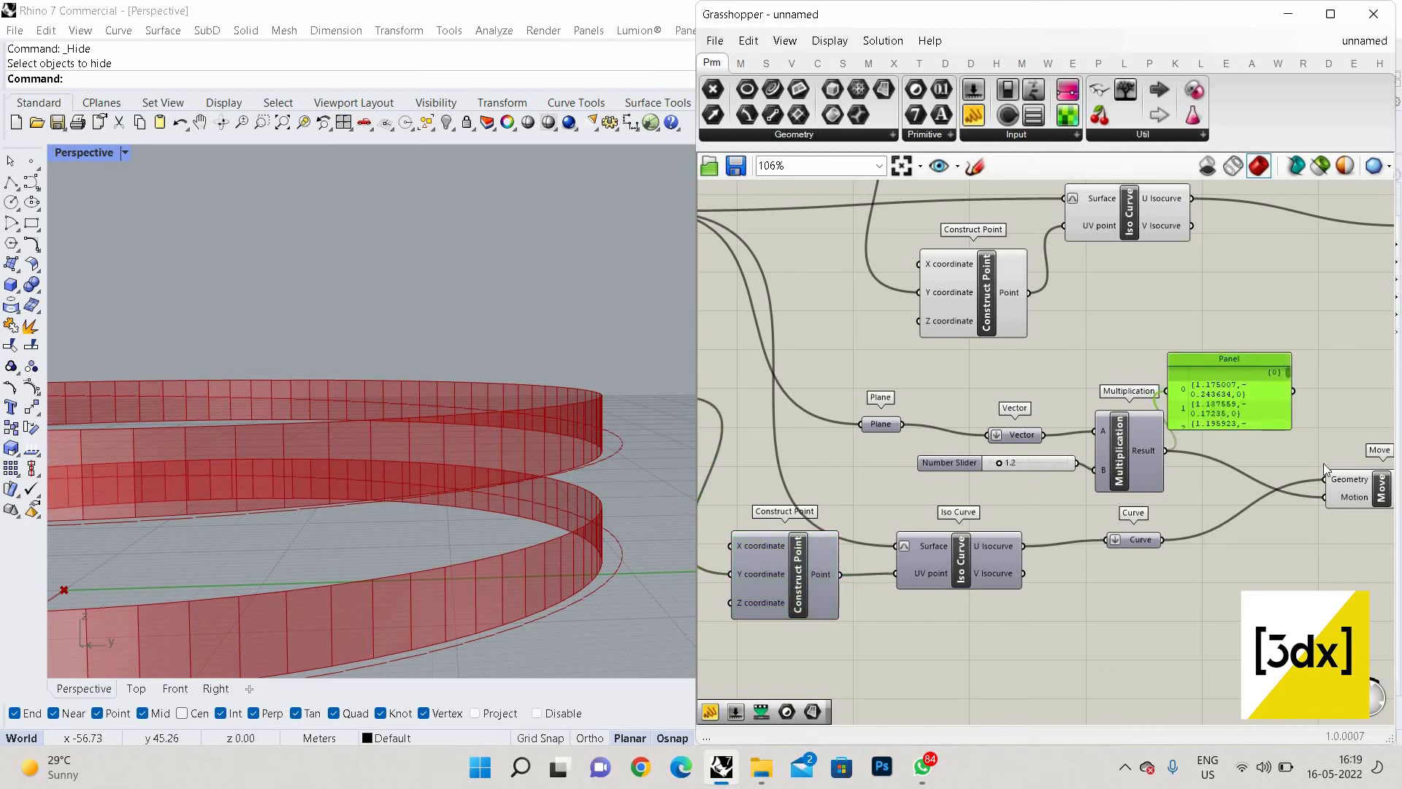
key(Delete)
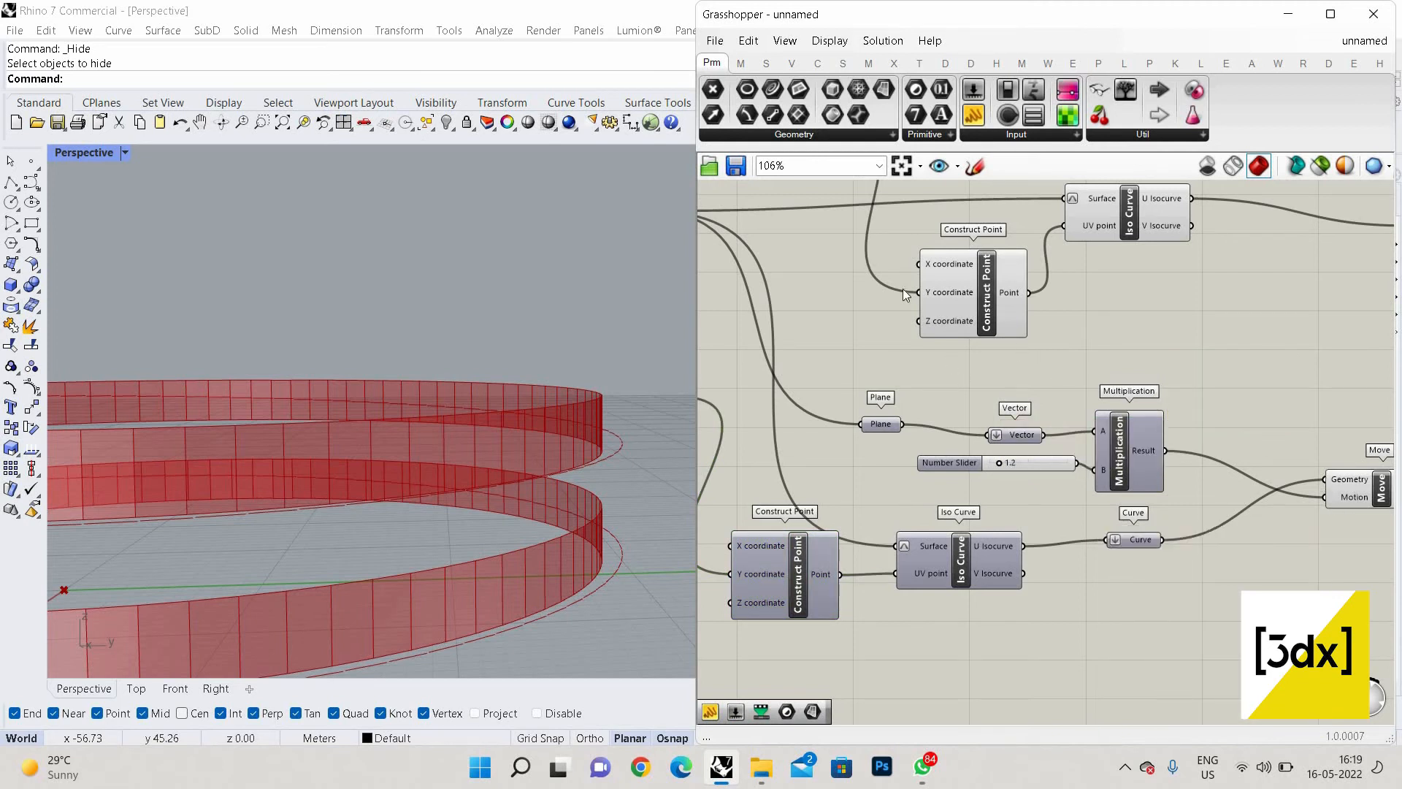
Set the Number Slider feeding the Multiplication's B input to 1.4
scroll(903, 289, down, 3)
scroll(895, 283, up, 3)
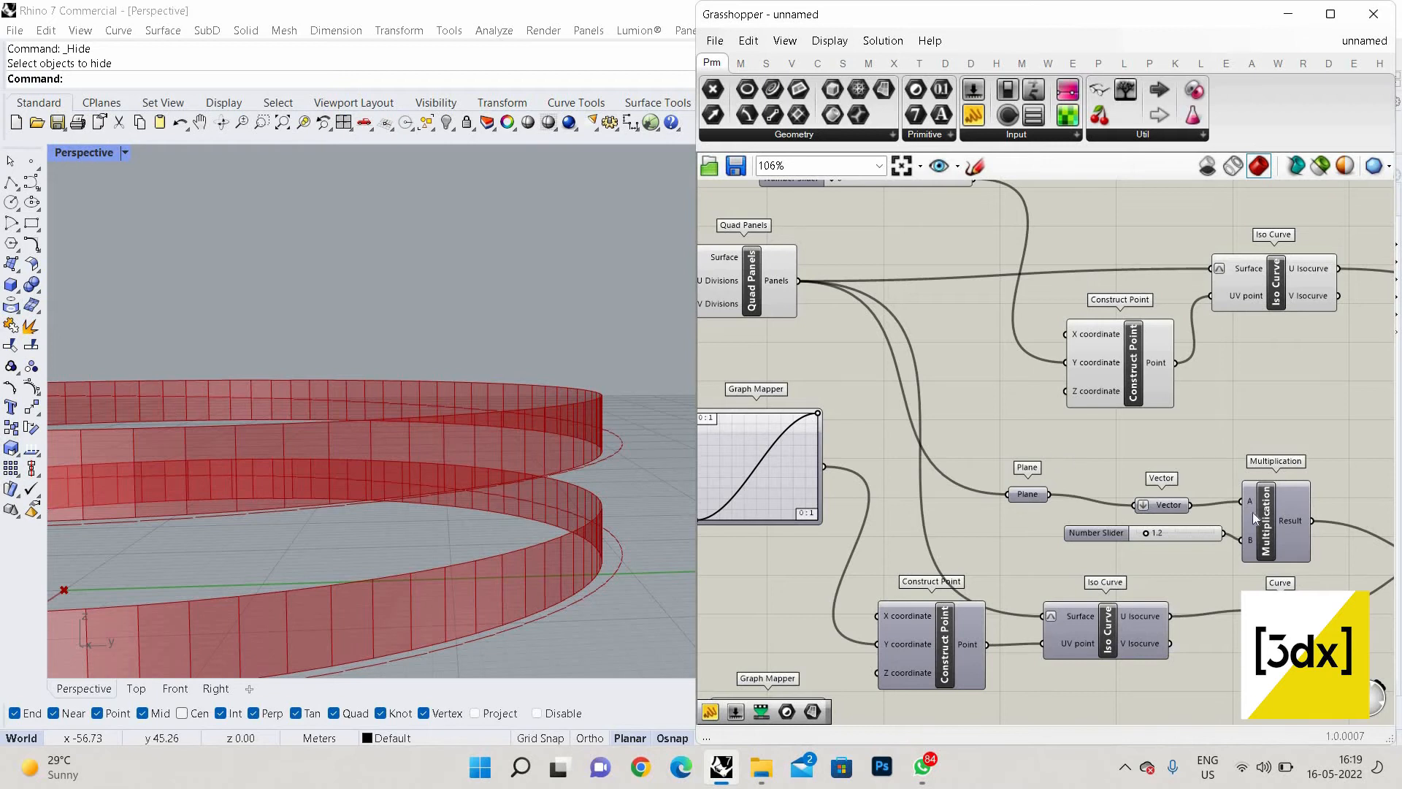
scroll(1246, 507, down, 3)
scroll(910, 460, up, 2)
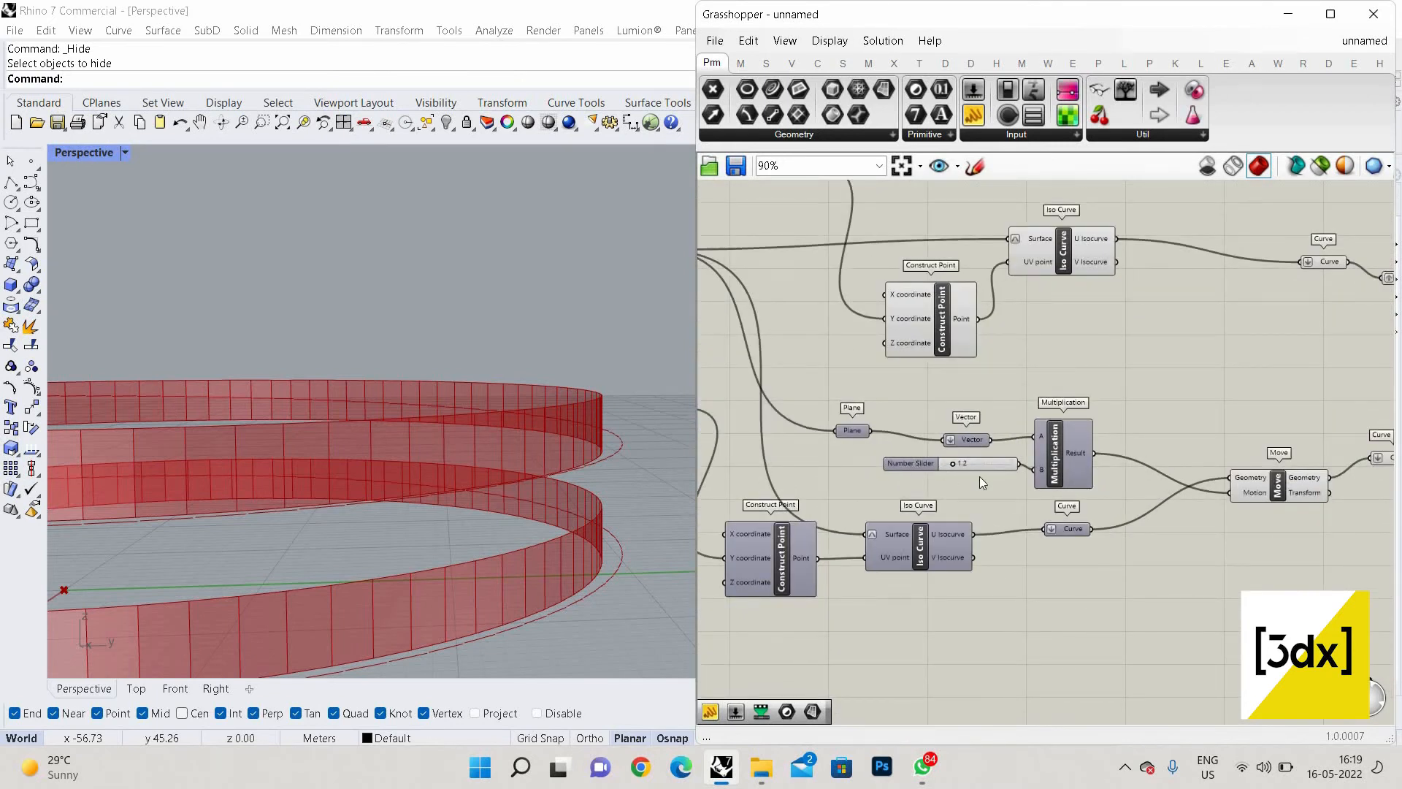
scroll(974, 475, up, 3)
mouse_move(970, 465)
mouse_down()
mouse_move(1045, 471)
mouse_move(981, 464)
mouse_up()
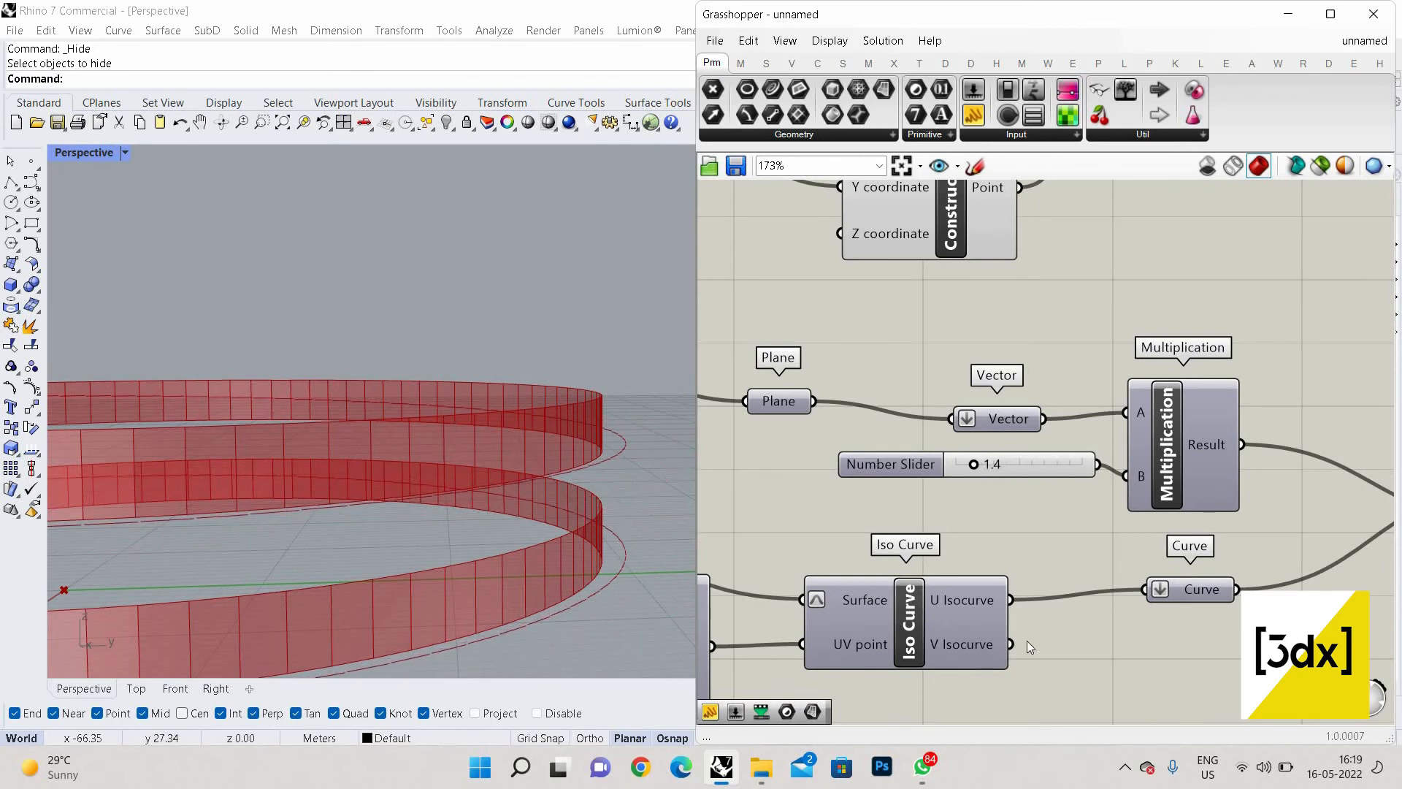
Duplicate the graph-mapped Construct Point and Iso Curve pair below the original and feed its Y coordinate from the second Graph Mapper
scroll(1026, 495, down, 5)
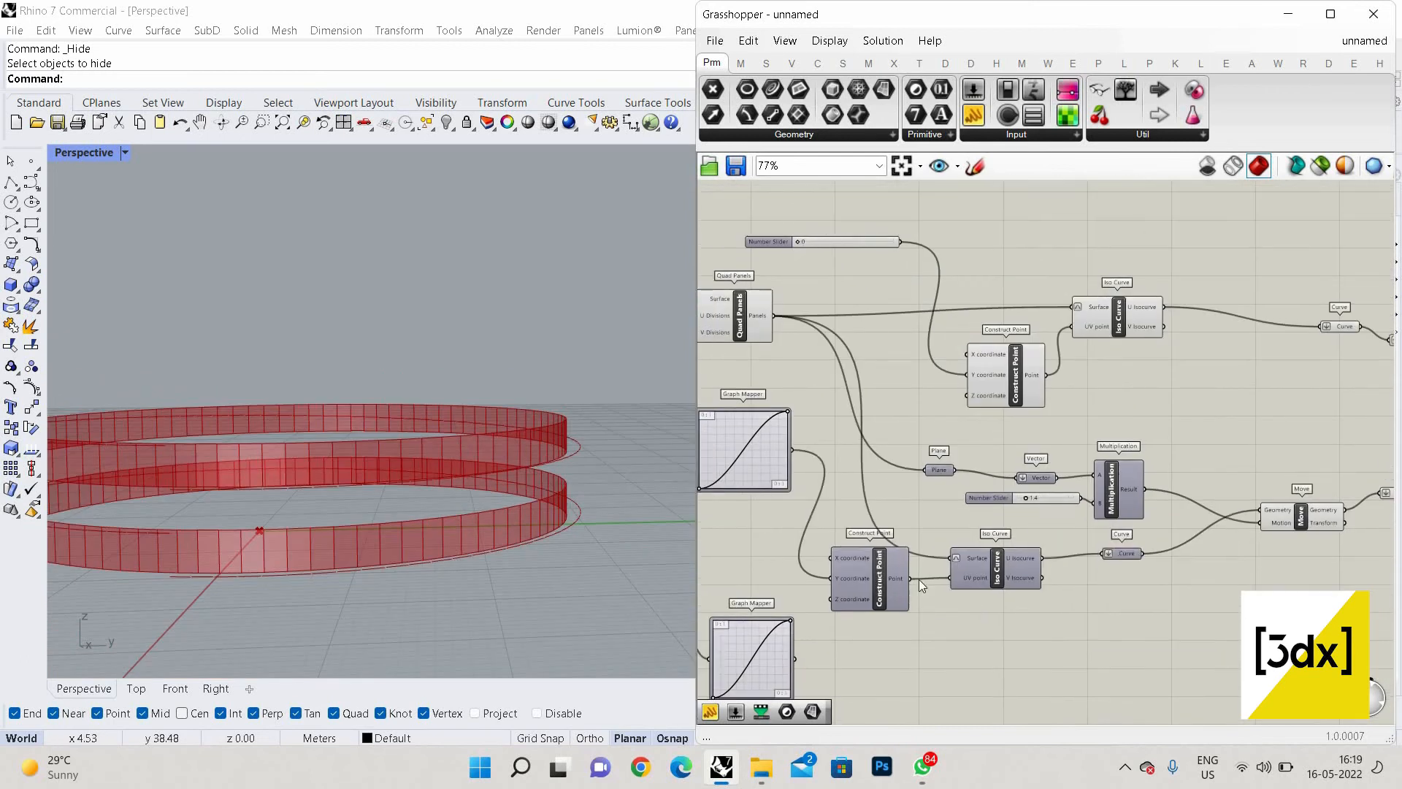
scroll(922, 569, down, 2)
scroll(923, 558, up, 6)
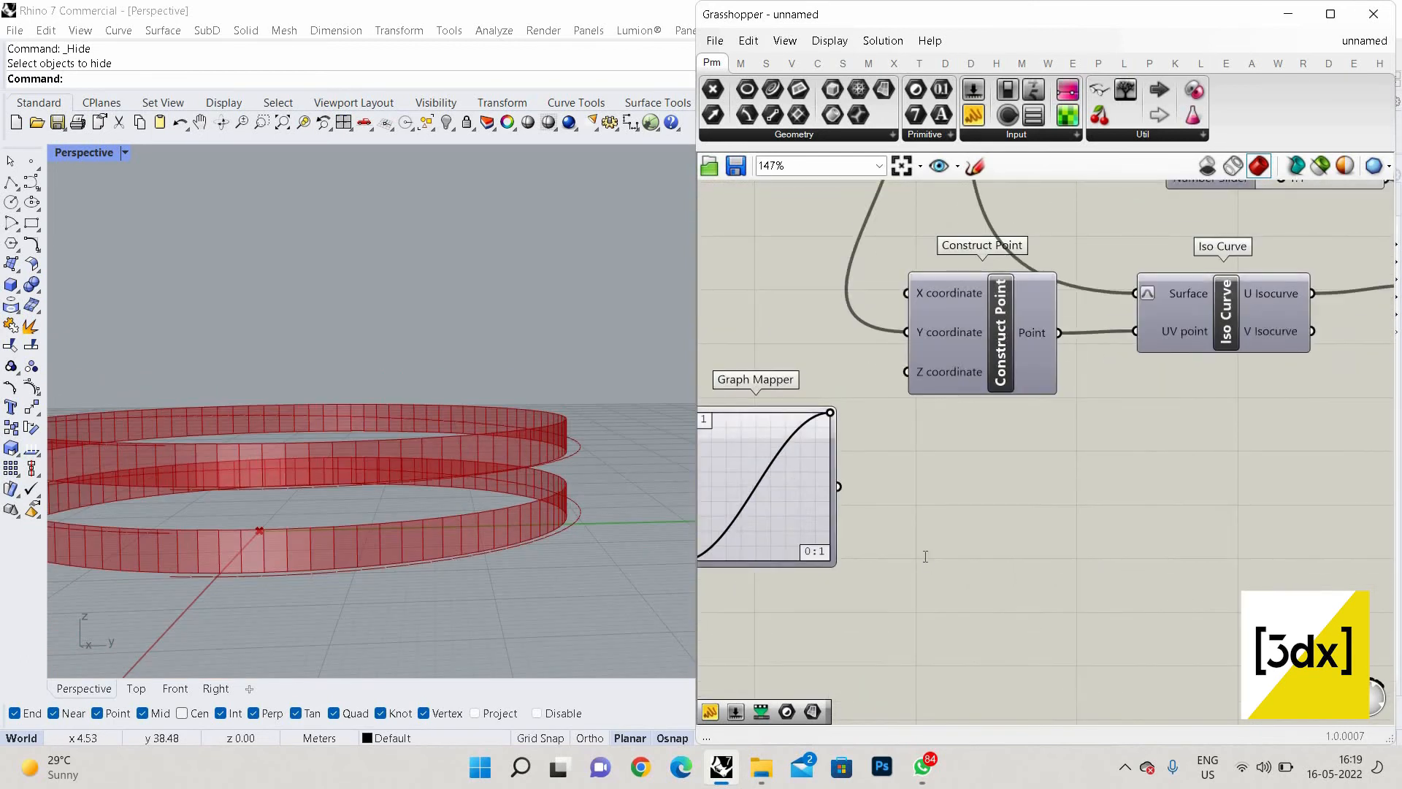
double_click(925, 557)
scroll(1071, 327, down, 3)
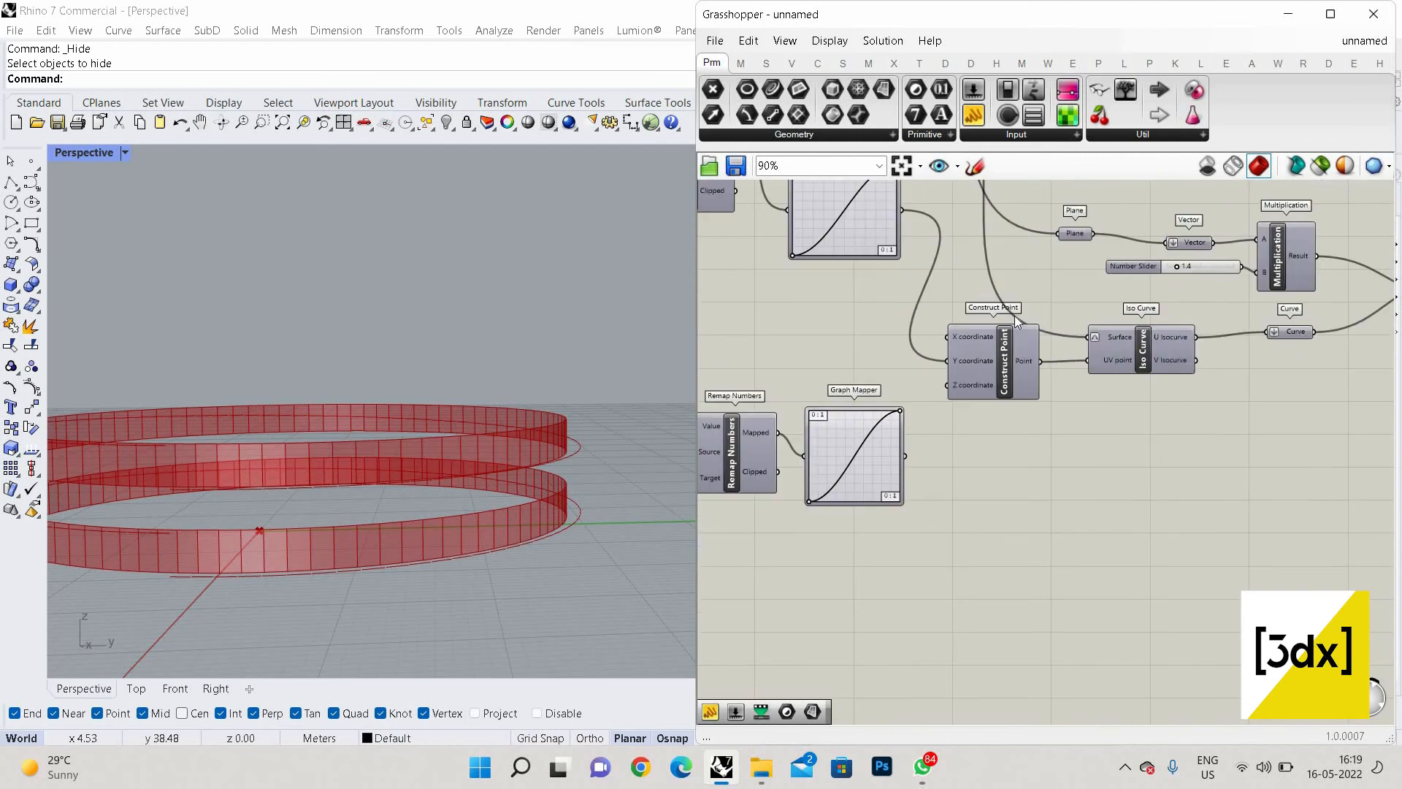
drag(1205, 454, 999, 494)
drag(906, 456, 1002, 486)
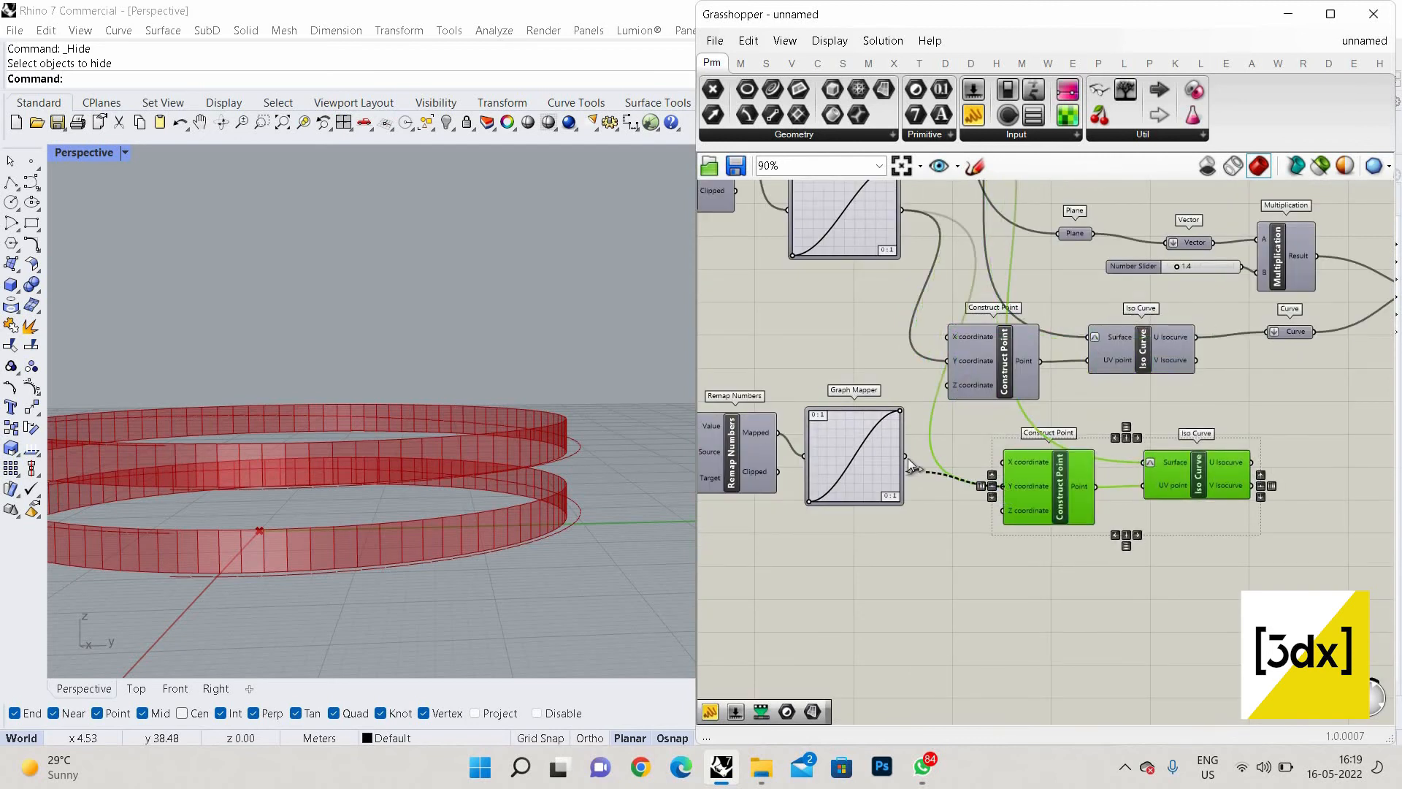
Add a flattened Curve parameter fed by the duplicated Iso Curve's U Isocurve output
scroll(908, 458, down, 3)
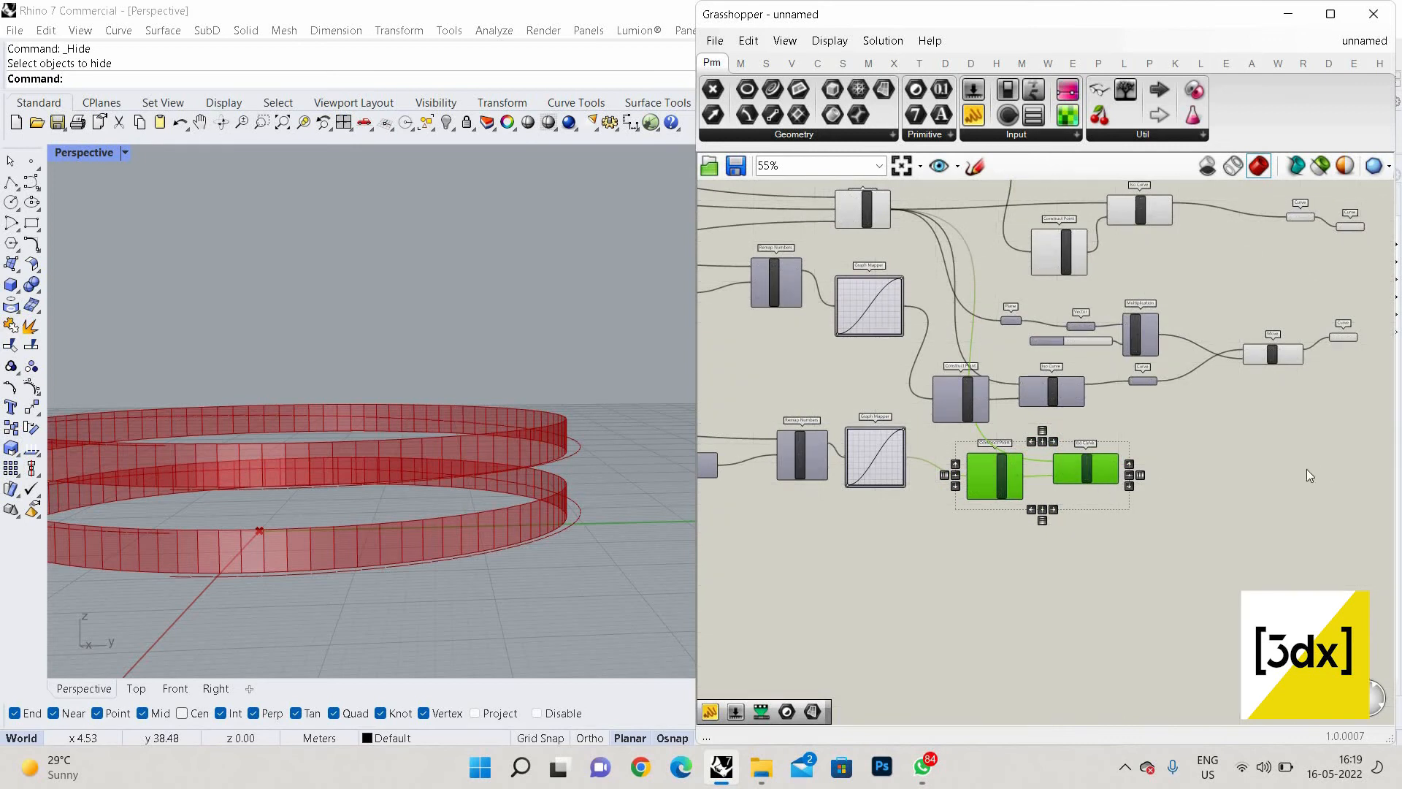
scroll(1082, 472, up, 4)
double_click(1082, 472)
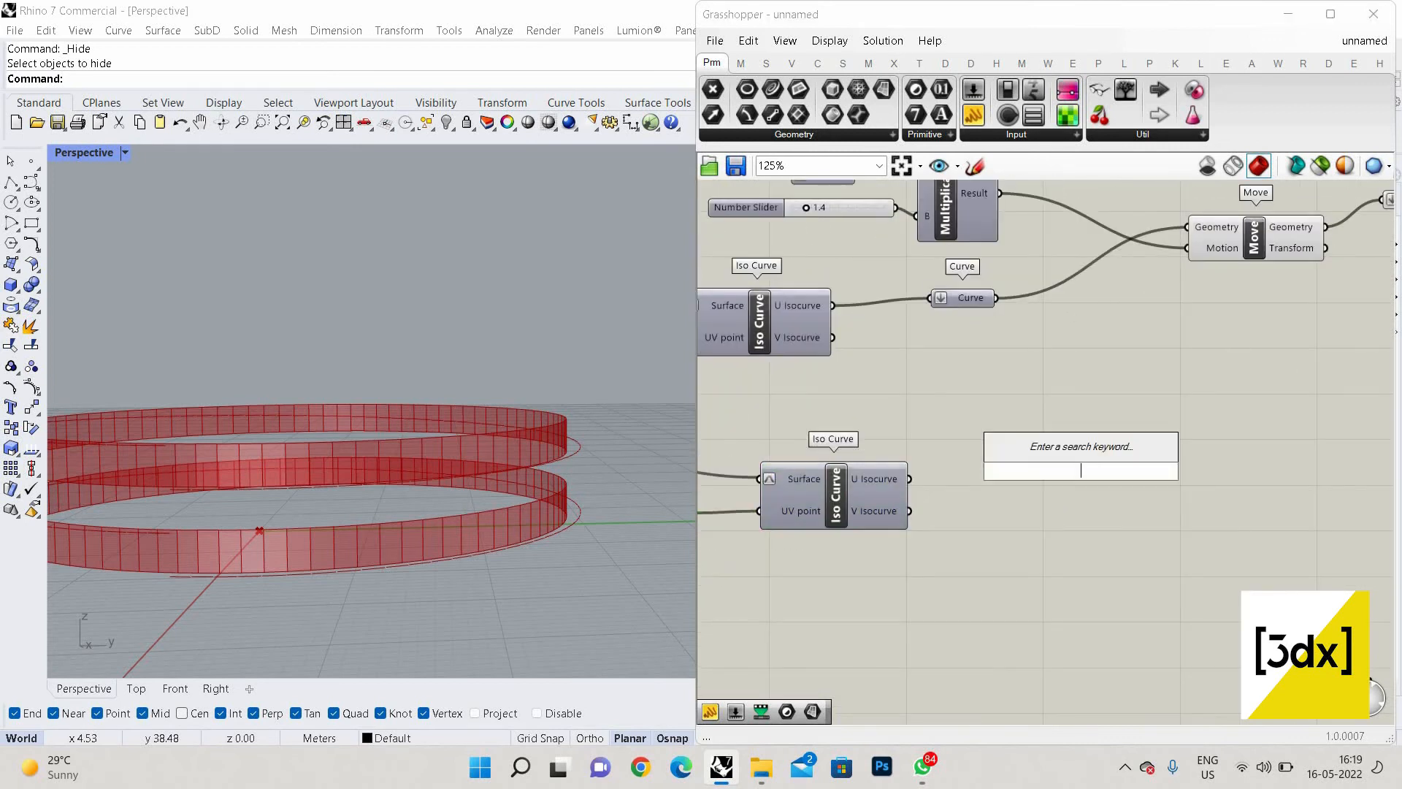
text(crv)
key(Return)
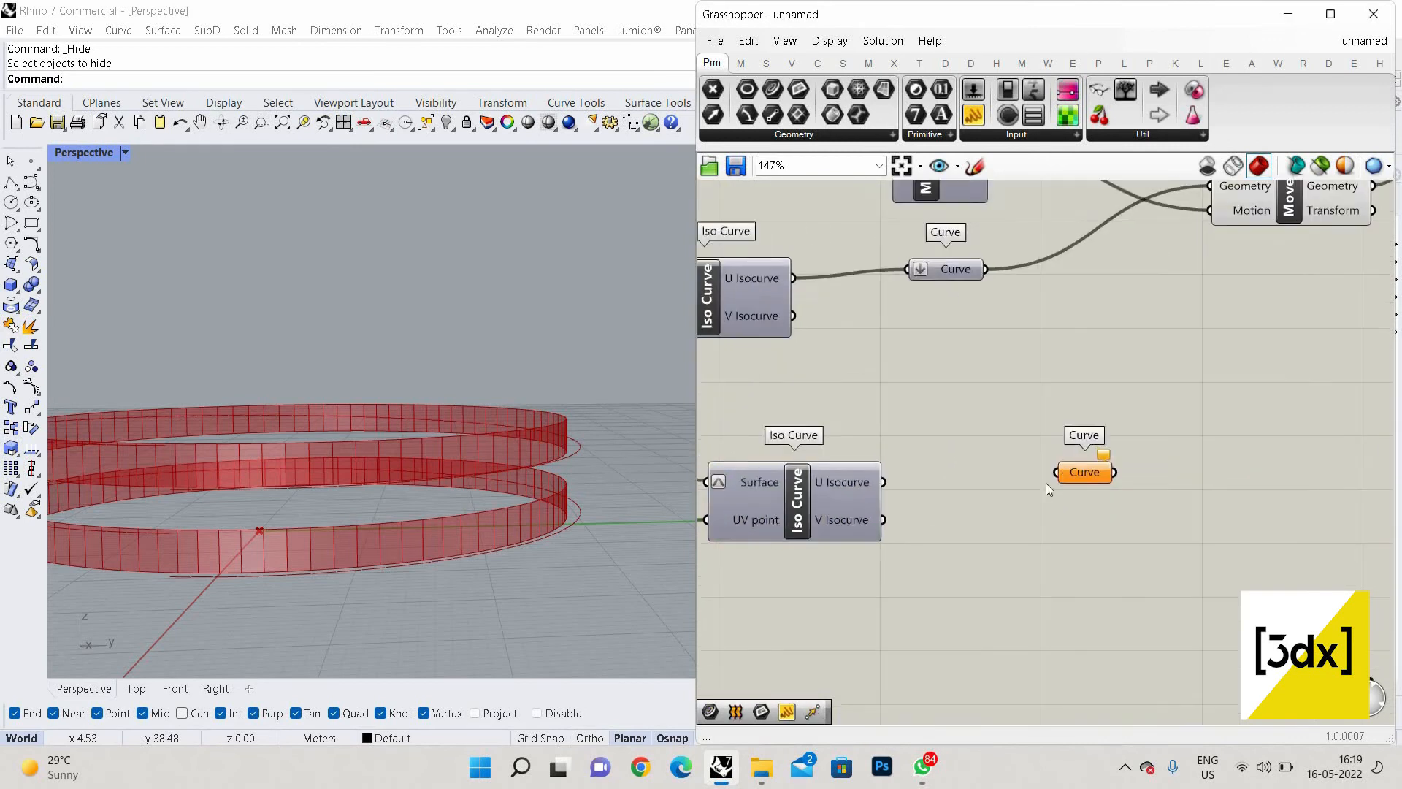
scroll(1046, 479, up, 2)
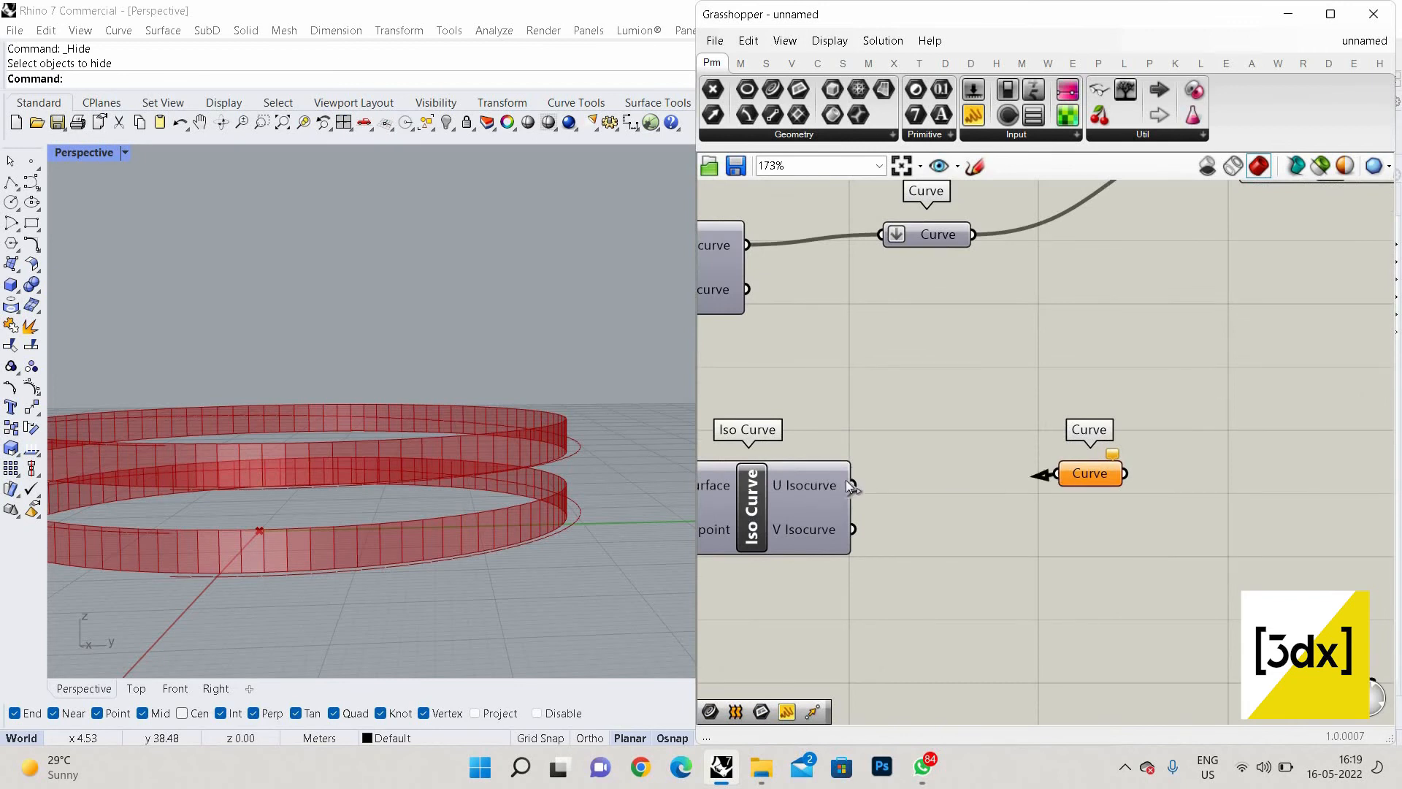
drag(851, 486, 1076, 478)
right_click(1077, 478)
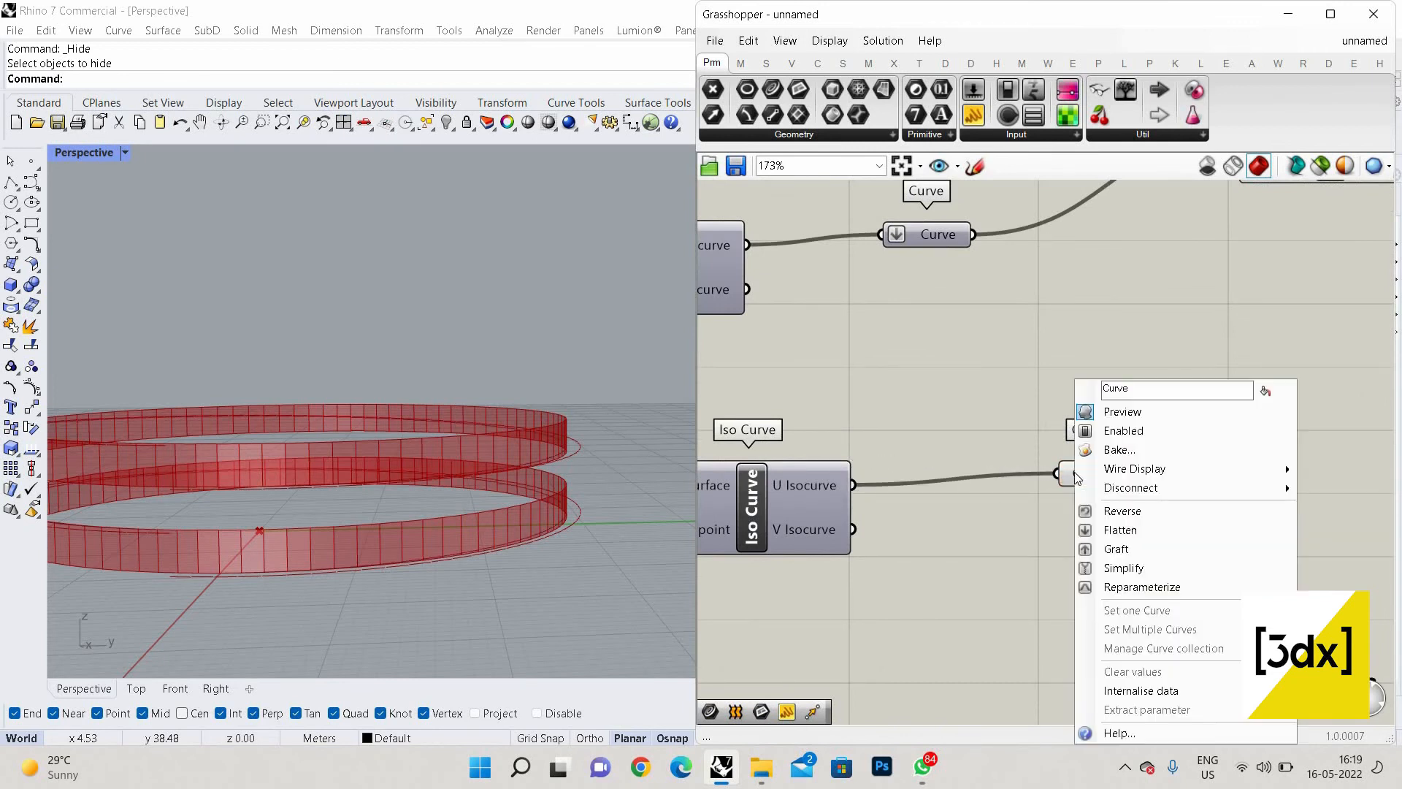
click(1111, 530)
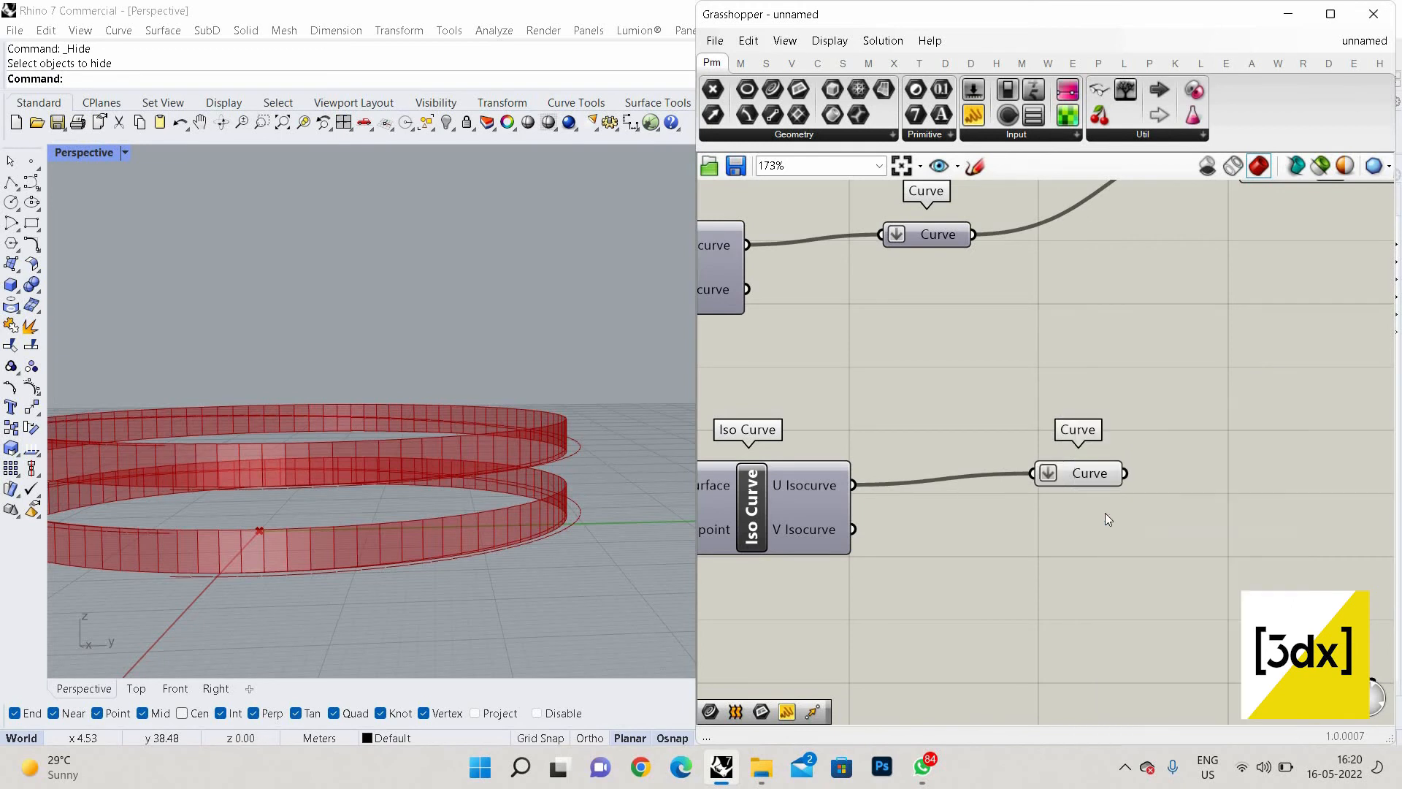
Add a grafted Curve parameter and feed it from the duplicated branch's flattened Curve
right_drag(1291, 494, 1227, 488)
double_click(1233, 486)
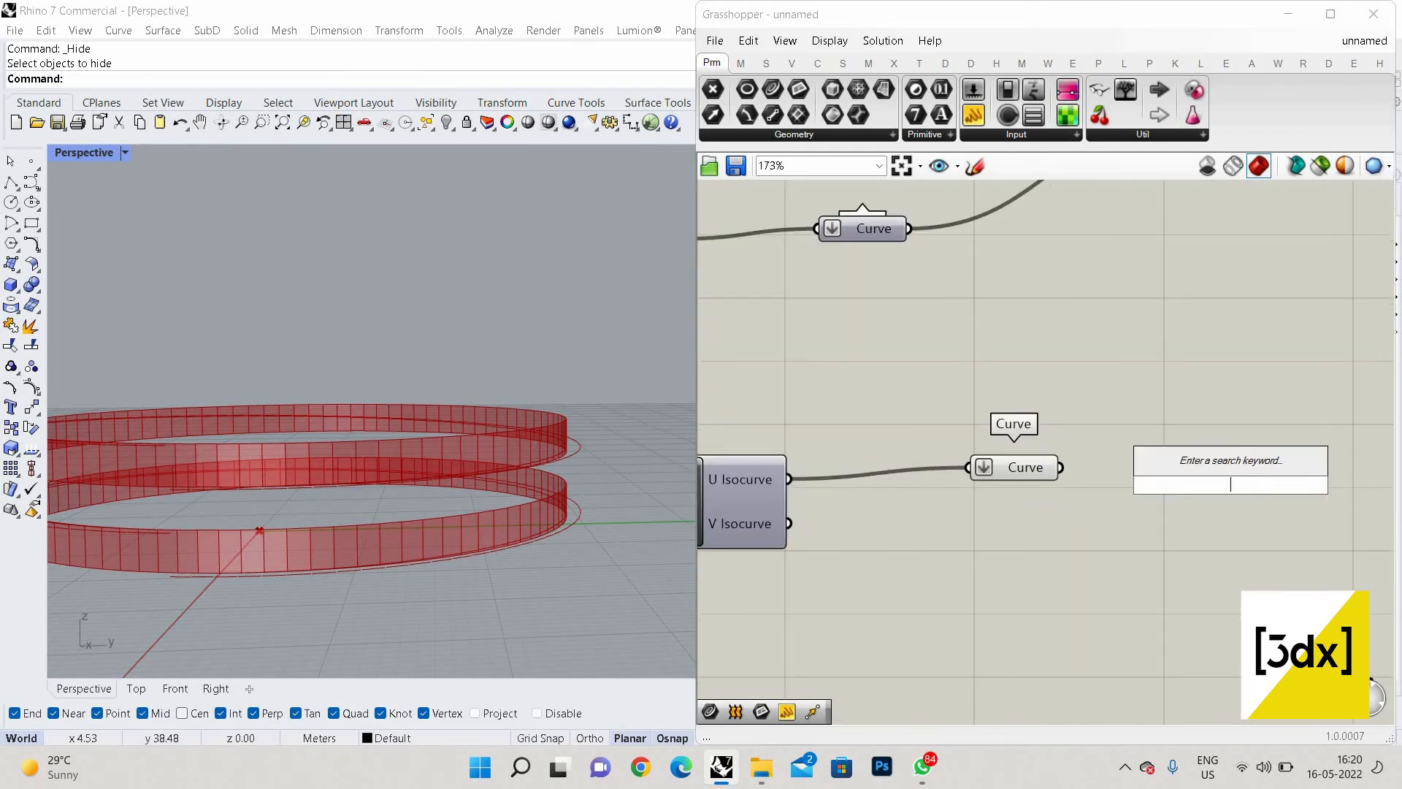
text(curve)
key(Return)
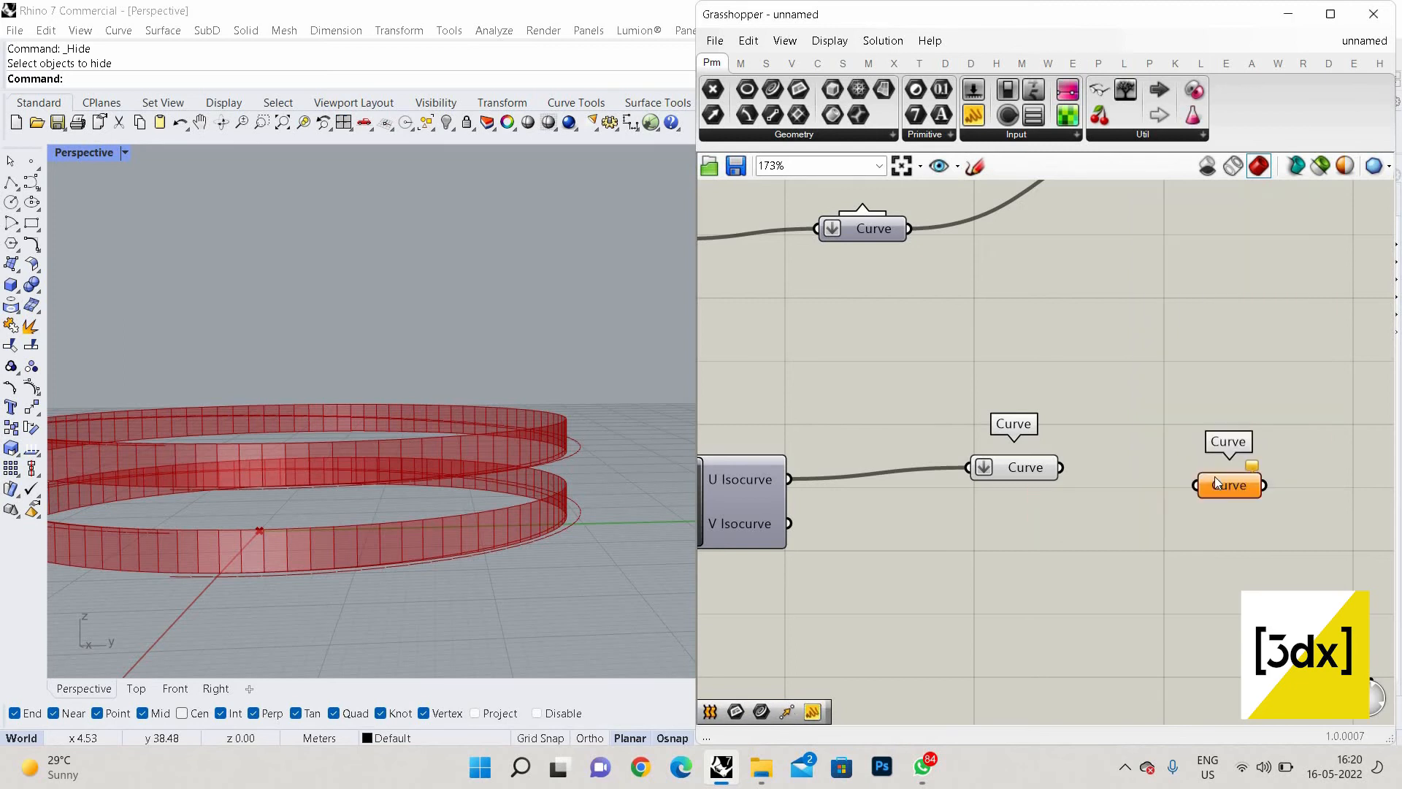
scroll(1216, 476, up, 3)
right_click(1215, 482)
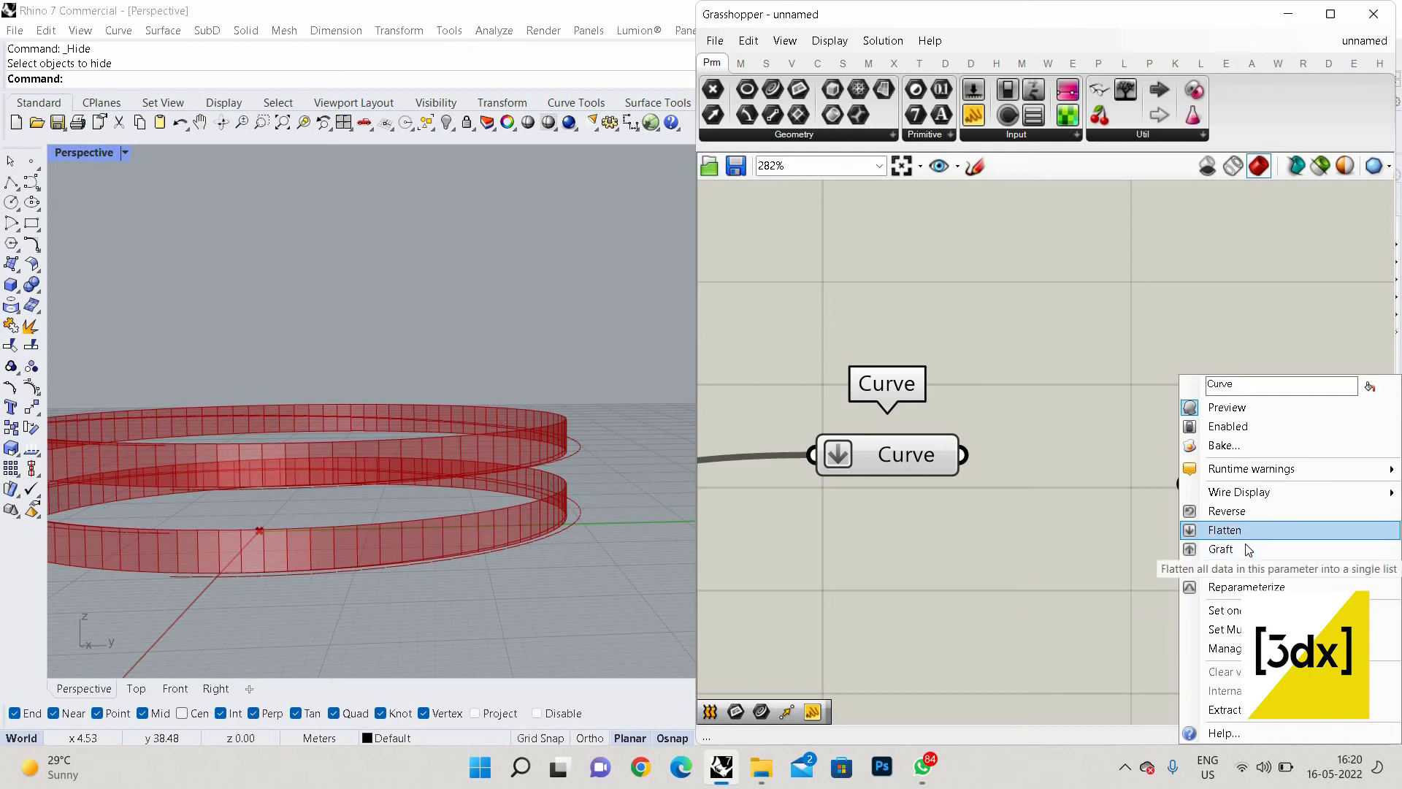
click(1221, 549)
drag(1147, 482, 972, 460)
Highlight the grafted Curve of the first isocurve branch to check its curves in the Perspective viewport
scroll(972, 461, down, 5)
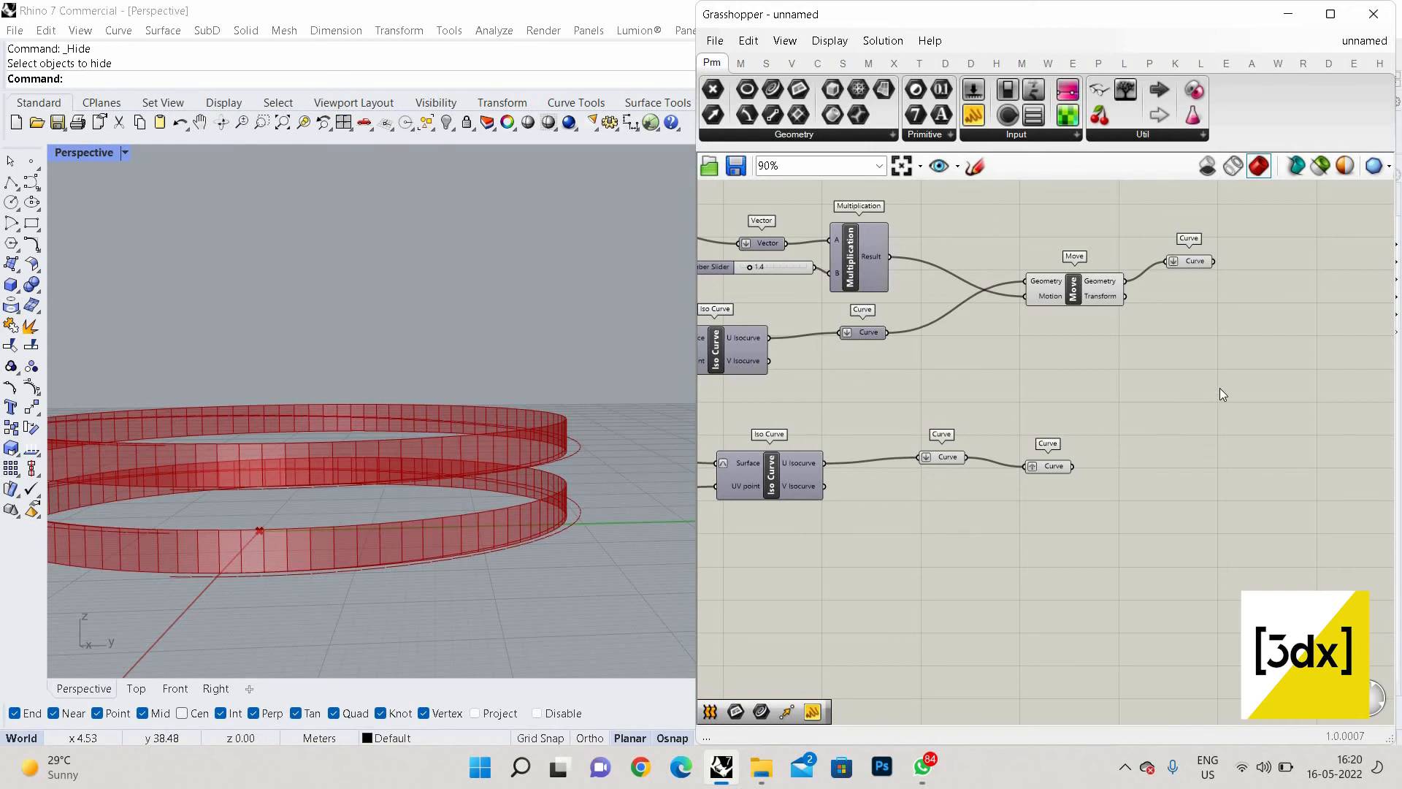
scroll(1191, 323, down, 2)
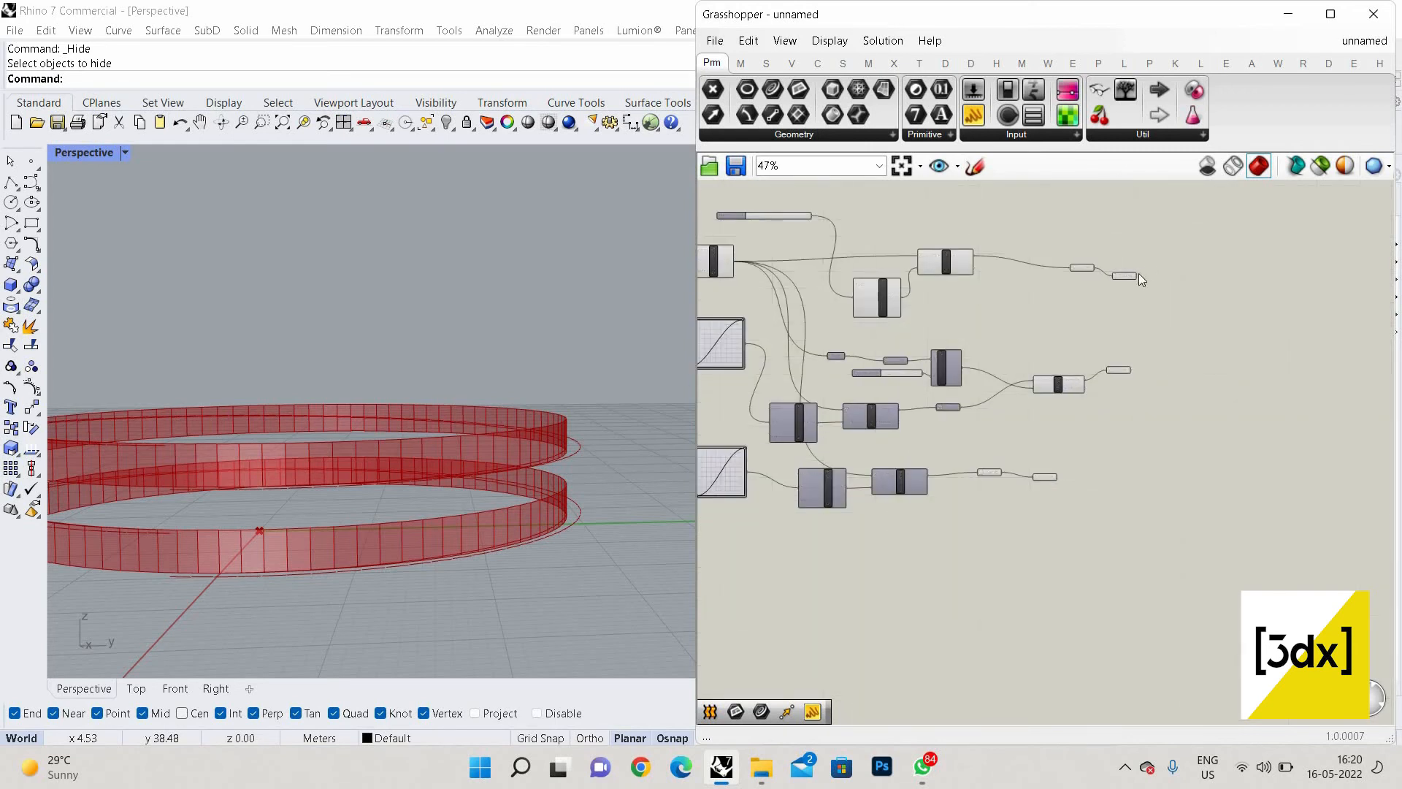
scroll(1032, 314, up, 5)
click(1037, 311)
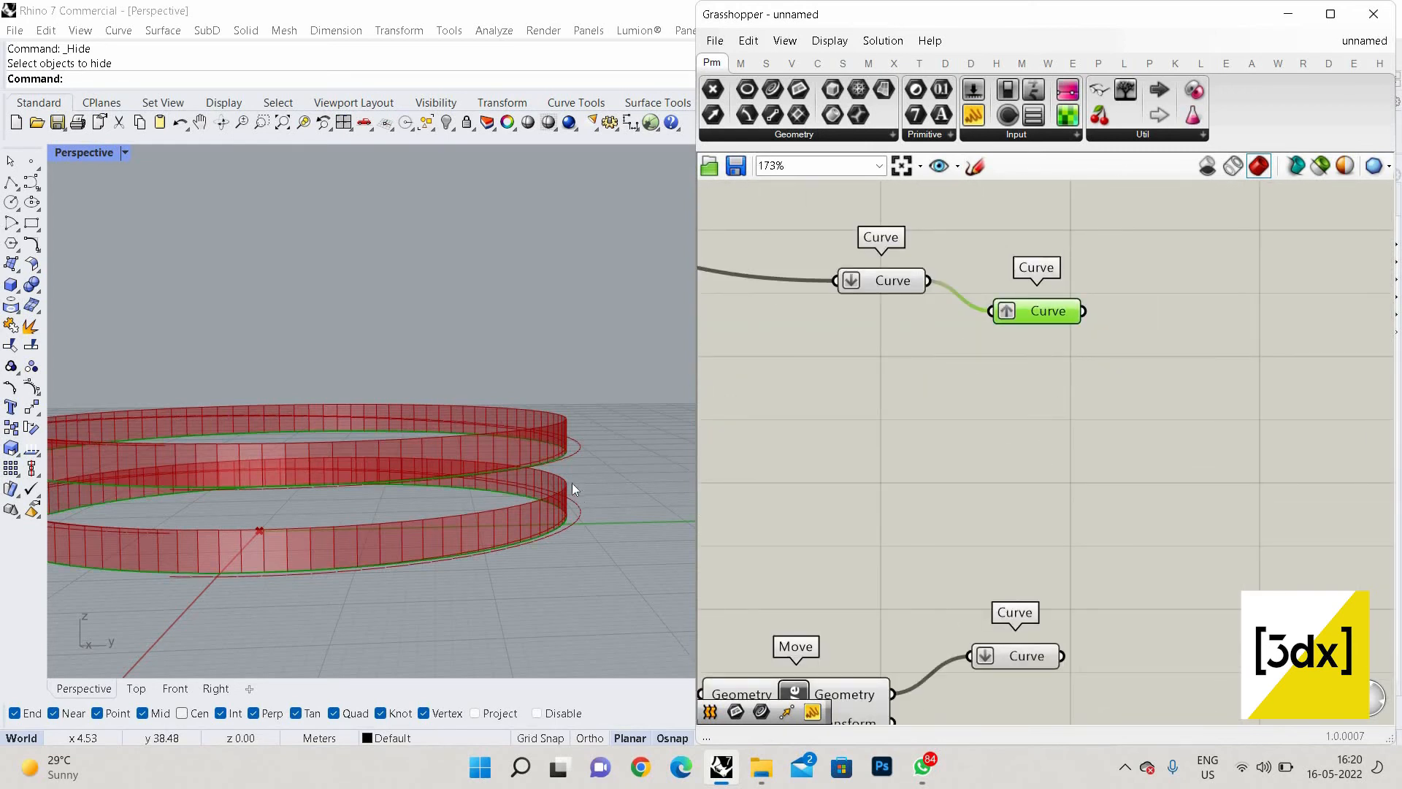
scroll(572, 467, up, 2)
scroll(1176, 438, down, 6)
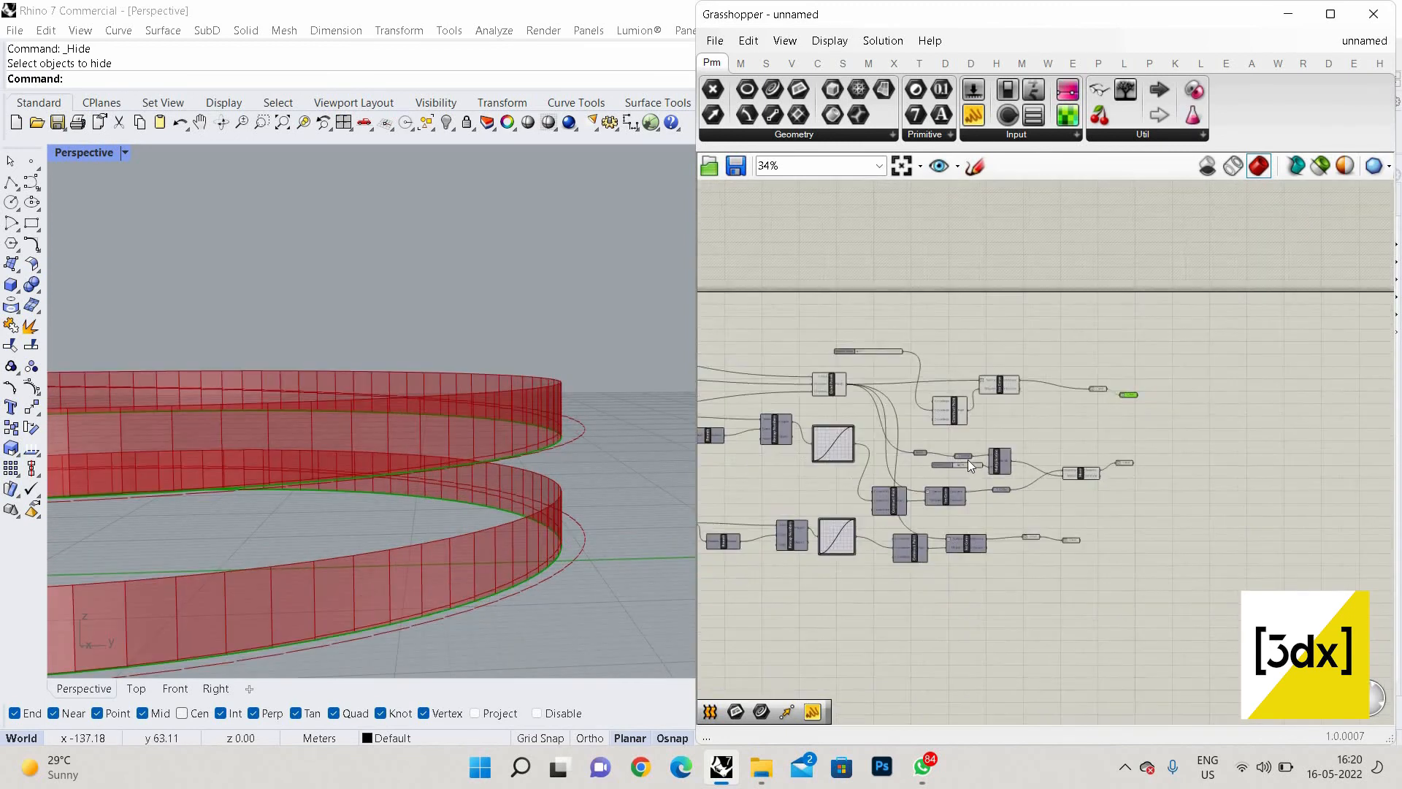
scroll(940, 524, up, 5)
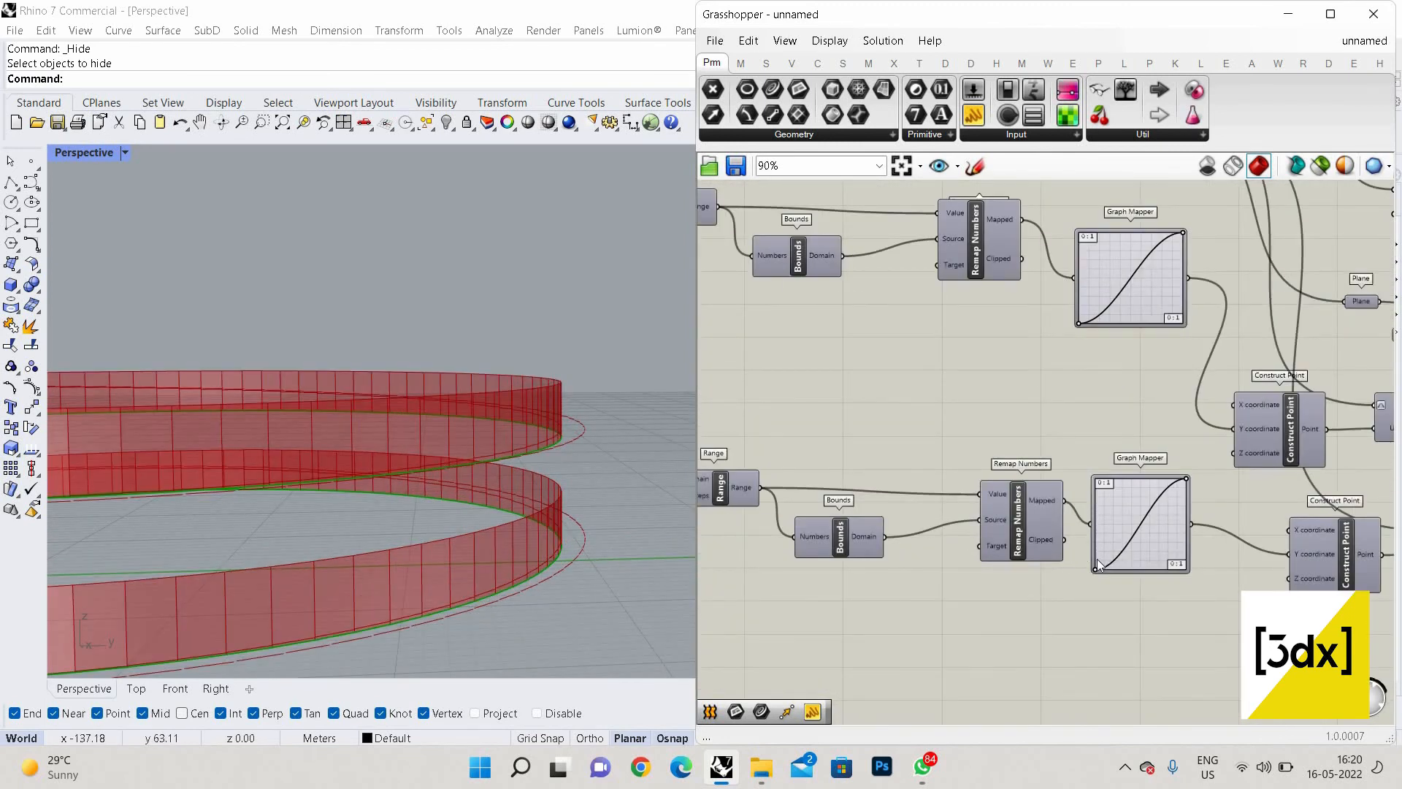
scroll(1098, 564, down, 1)
drag(1093, 564, 1055, 573)
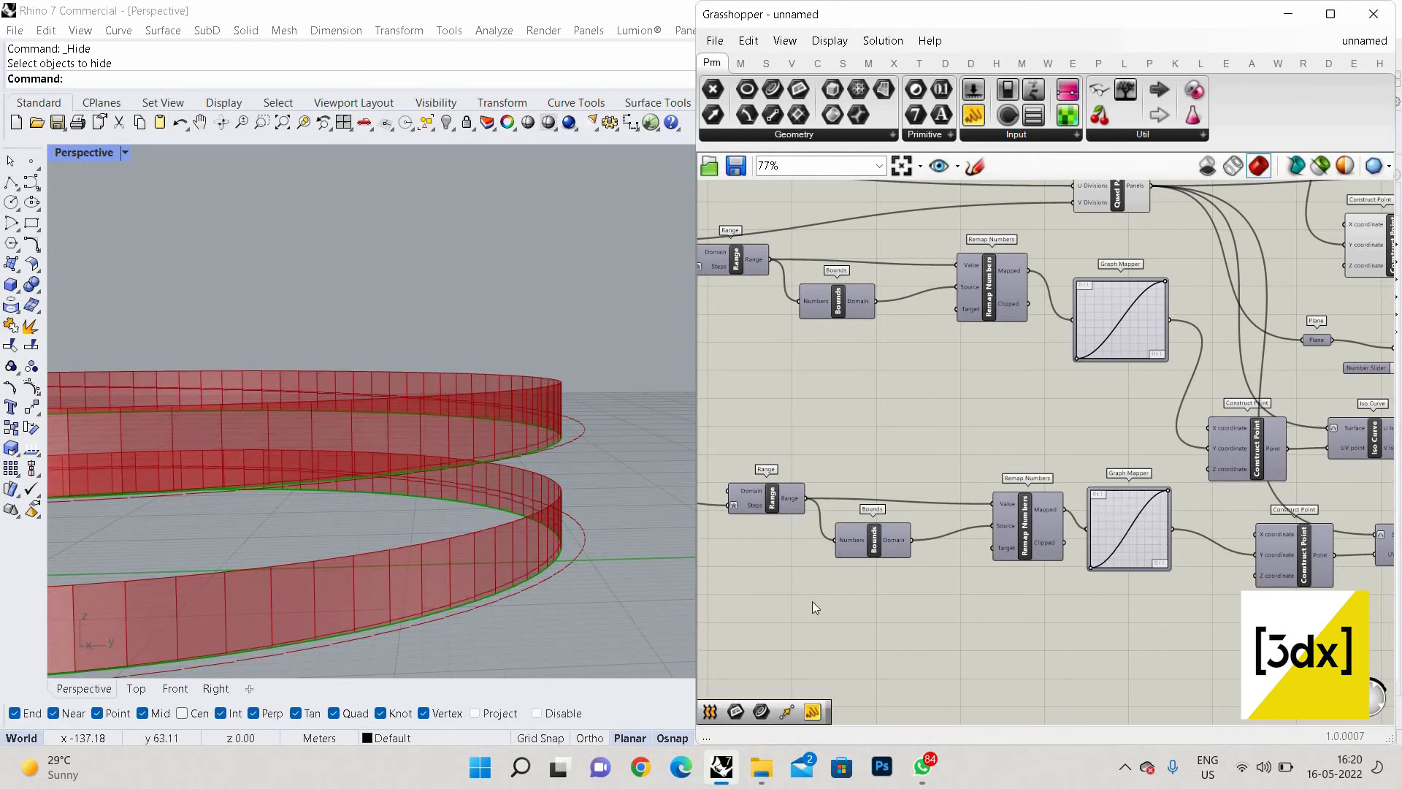
scroll(1101, 520, down, 4)
scroll(1181, 478, up, 6)
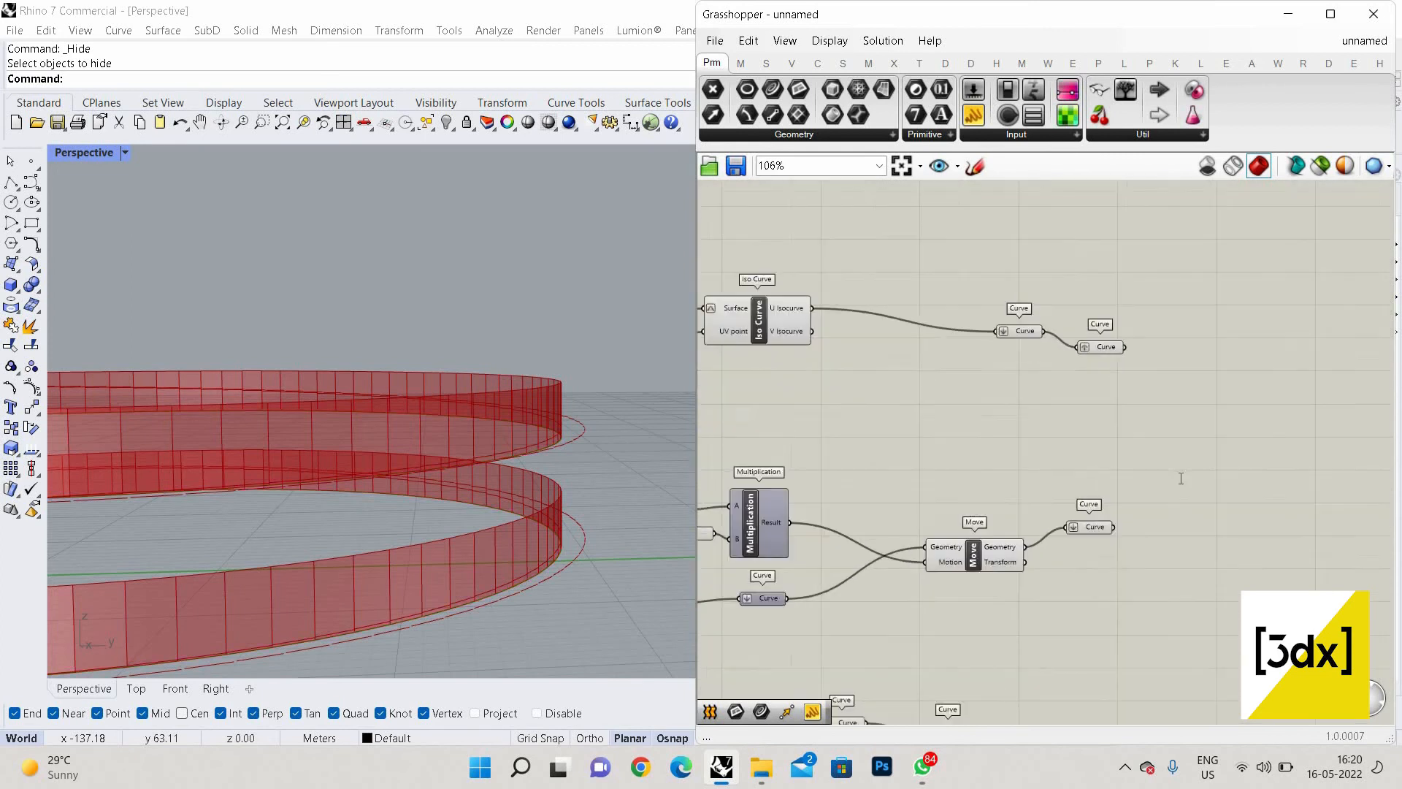
Add a Loft component and feed its Curves input from the base branch's grafted Curve and the moved Curve
scroll(1180, 477, up, 1)
double_click(1181, 478)
text(loft)
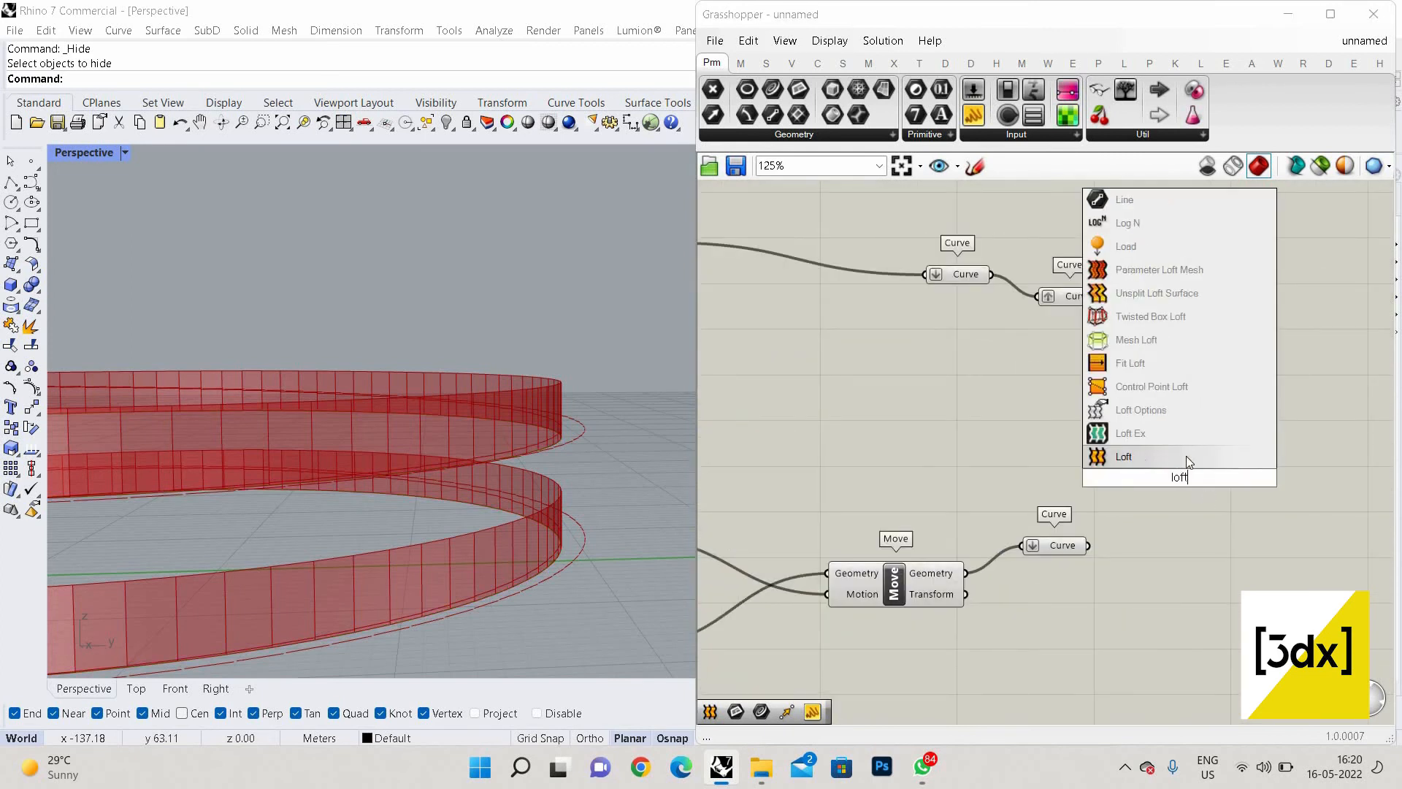
click(1172, 457)
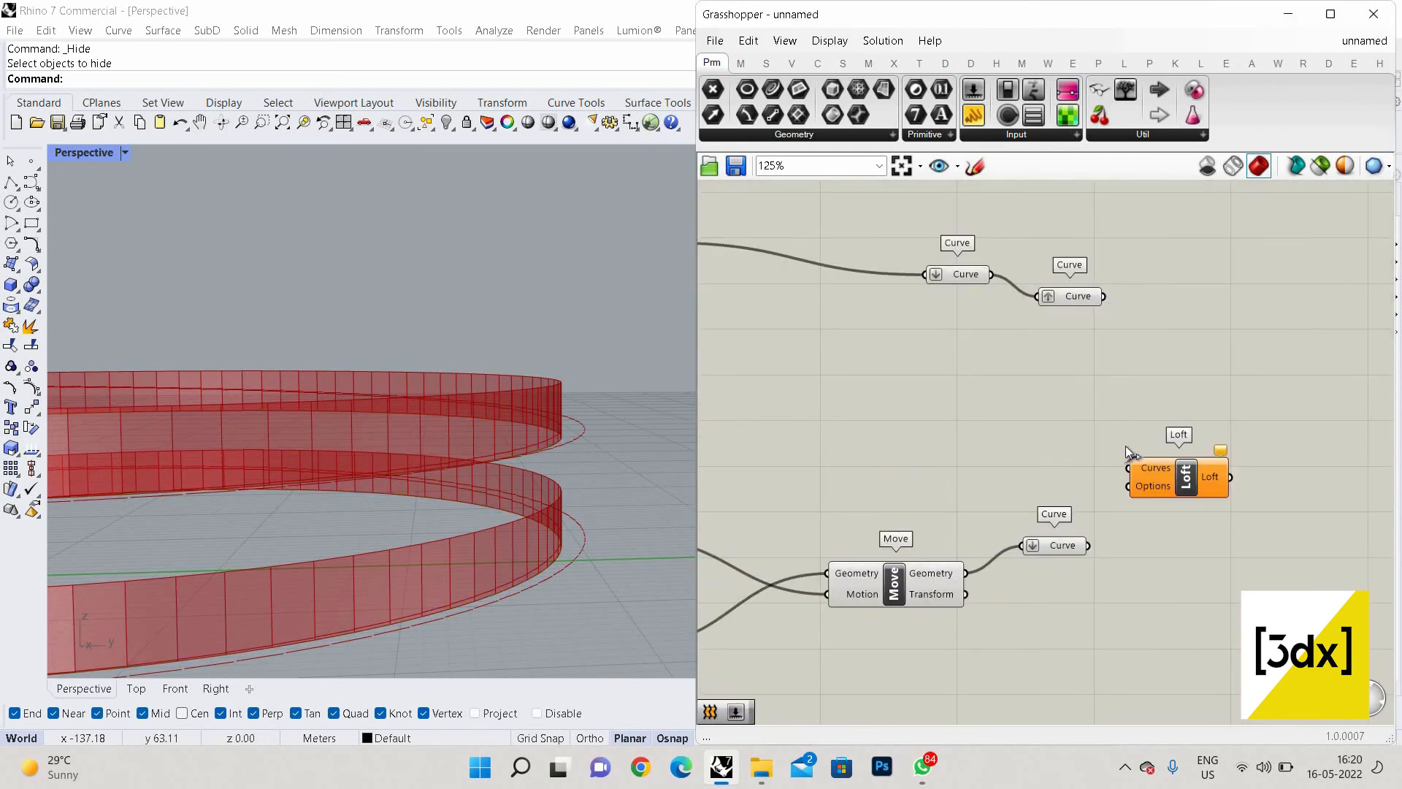
drag(1105, 295, 1128, 468)
shift+drag(1088, 545, 1129, 469)
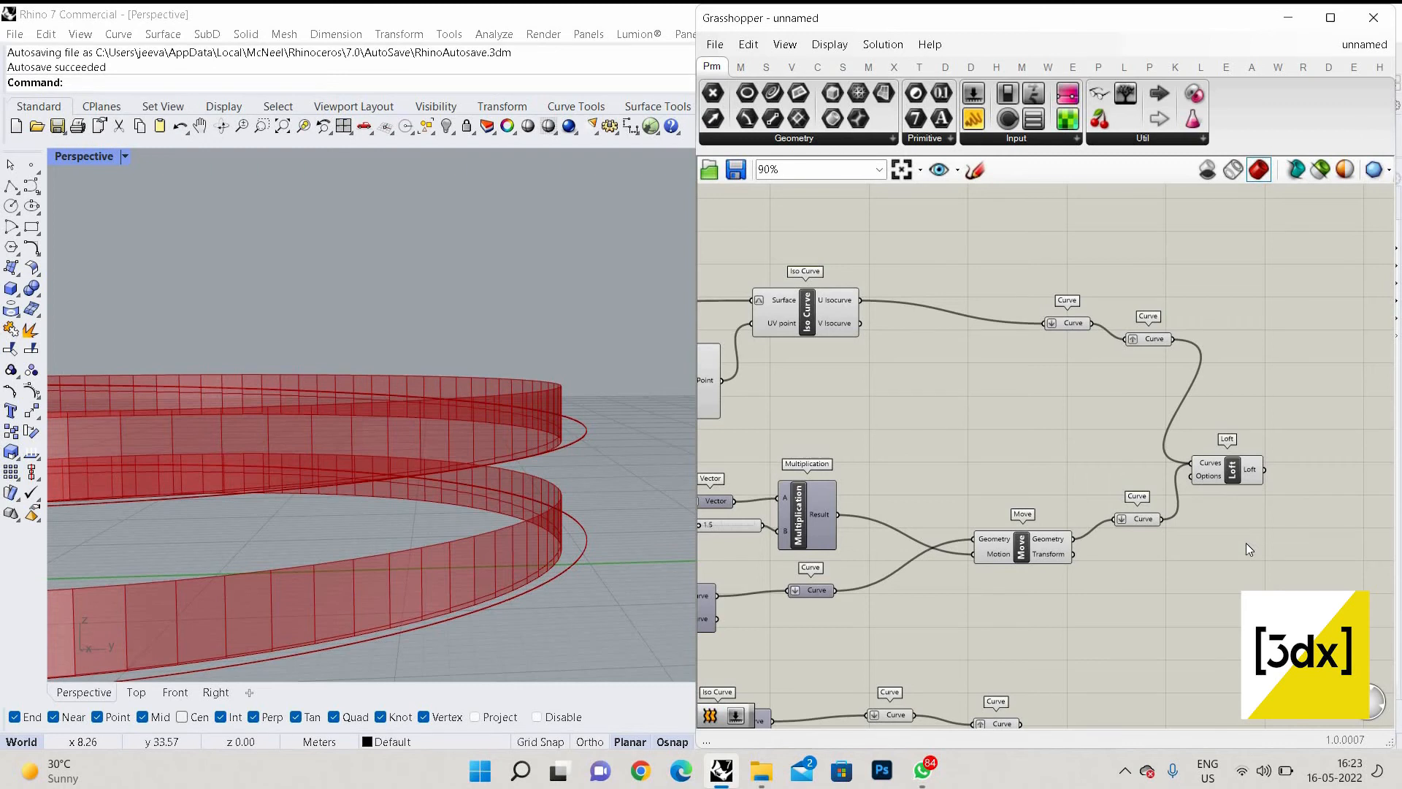
Switch the Curve parameter after the Move component from Flatten to Graft
scroll(544, 484, up, 4)
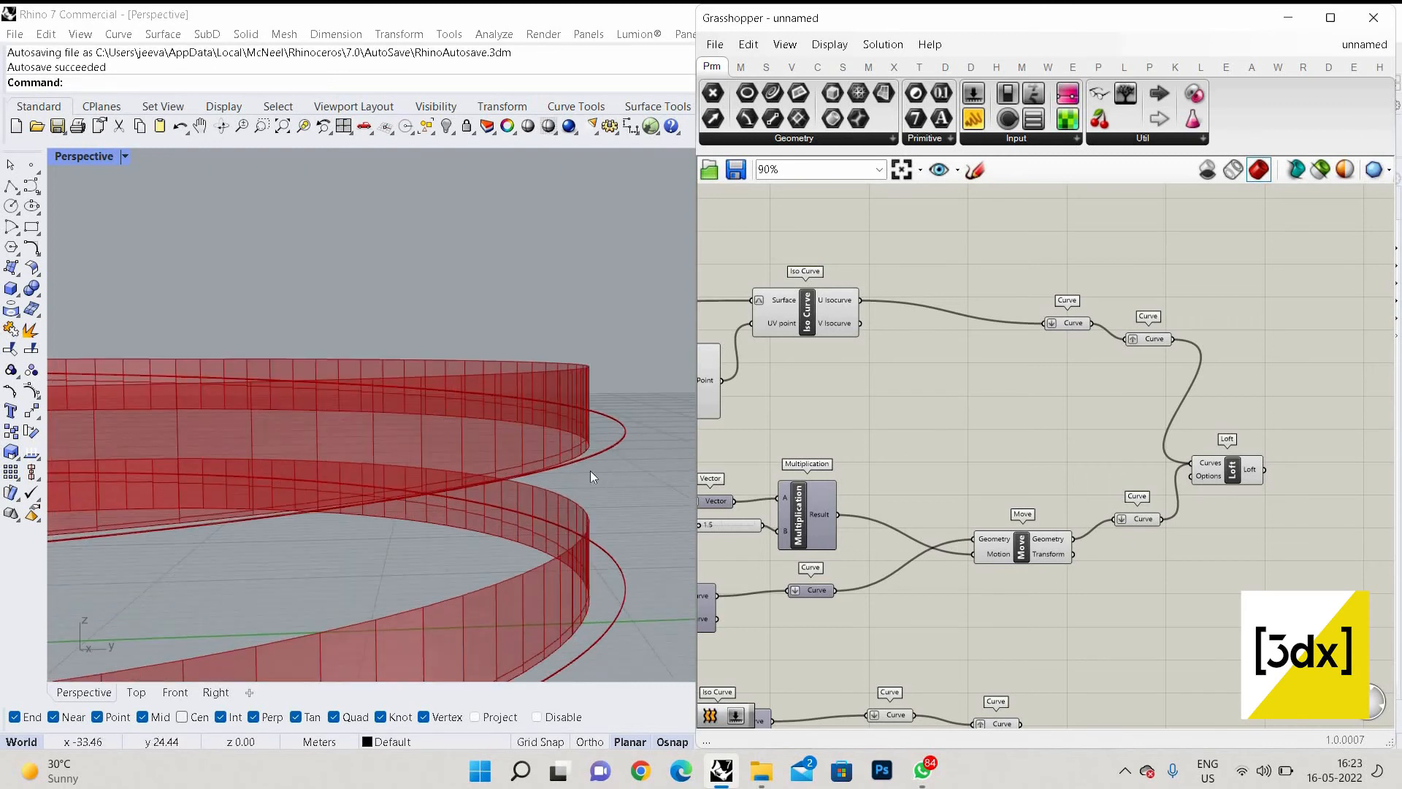
scroll(596, 472, down, 4)
scroll(660, 479, up, 3)
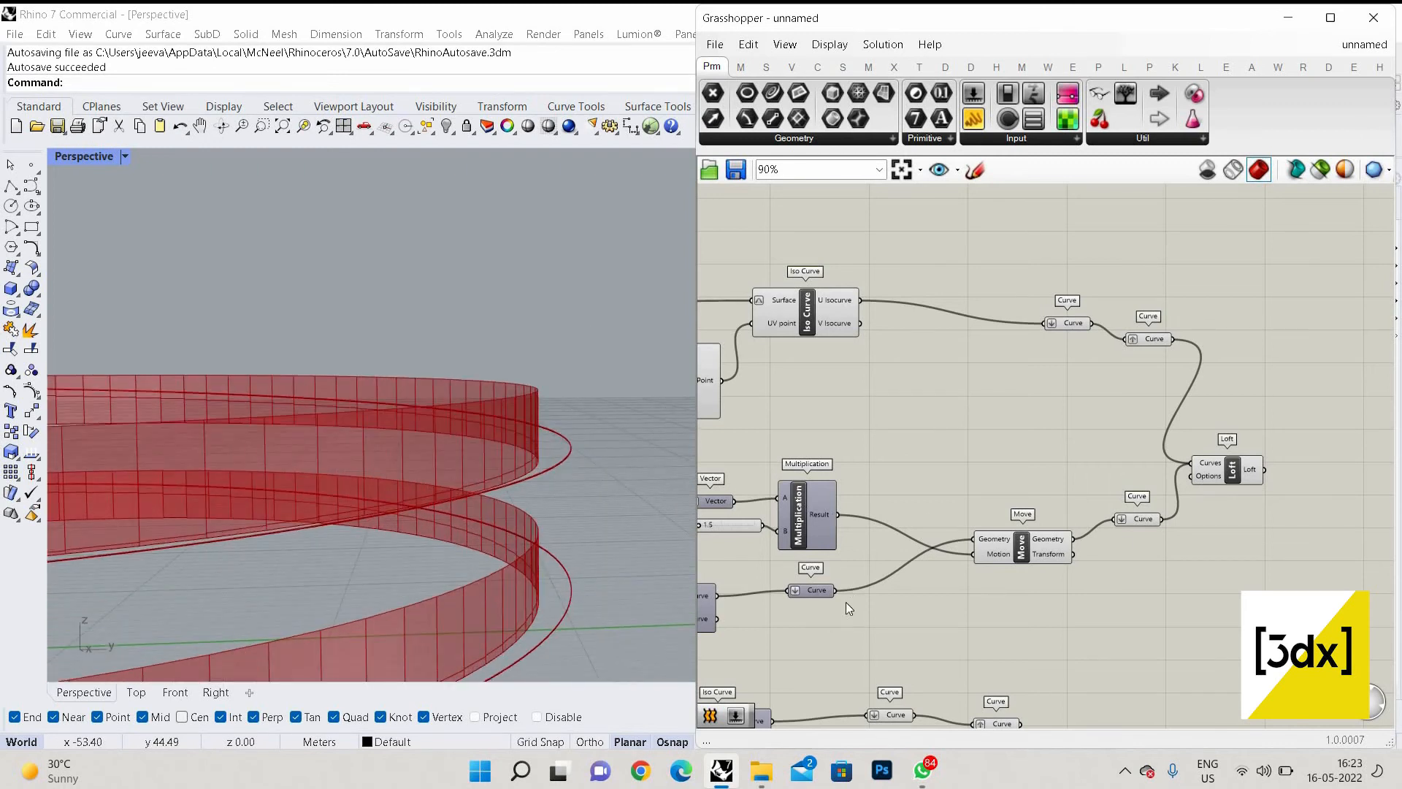
scroll(846, 602, up, 3)
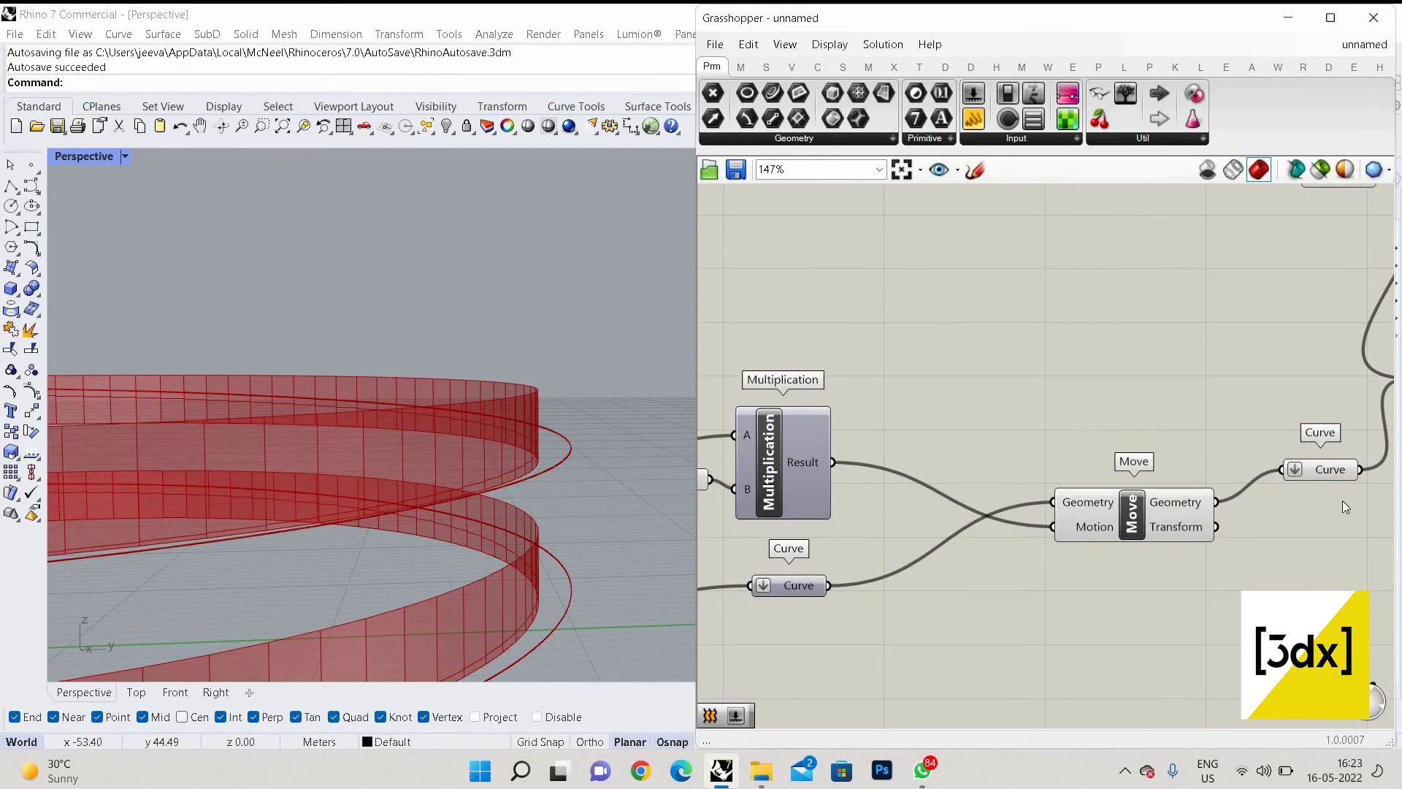
right_click(1299, 470)
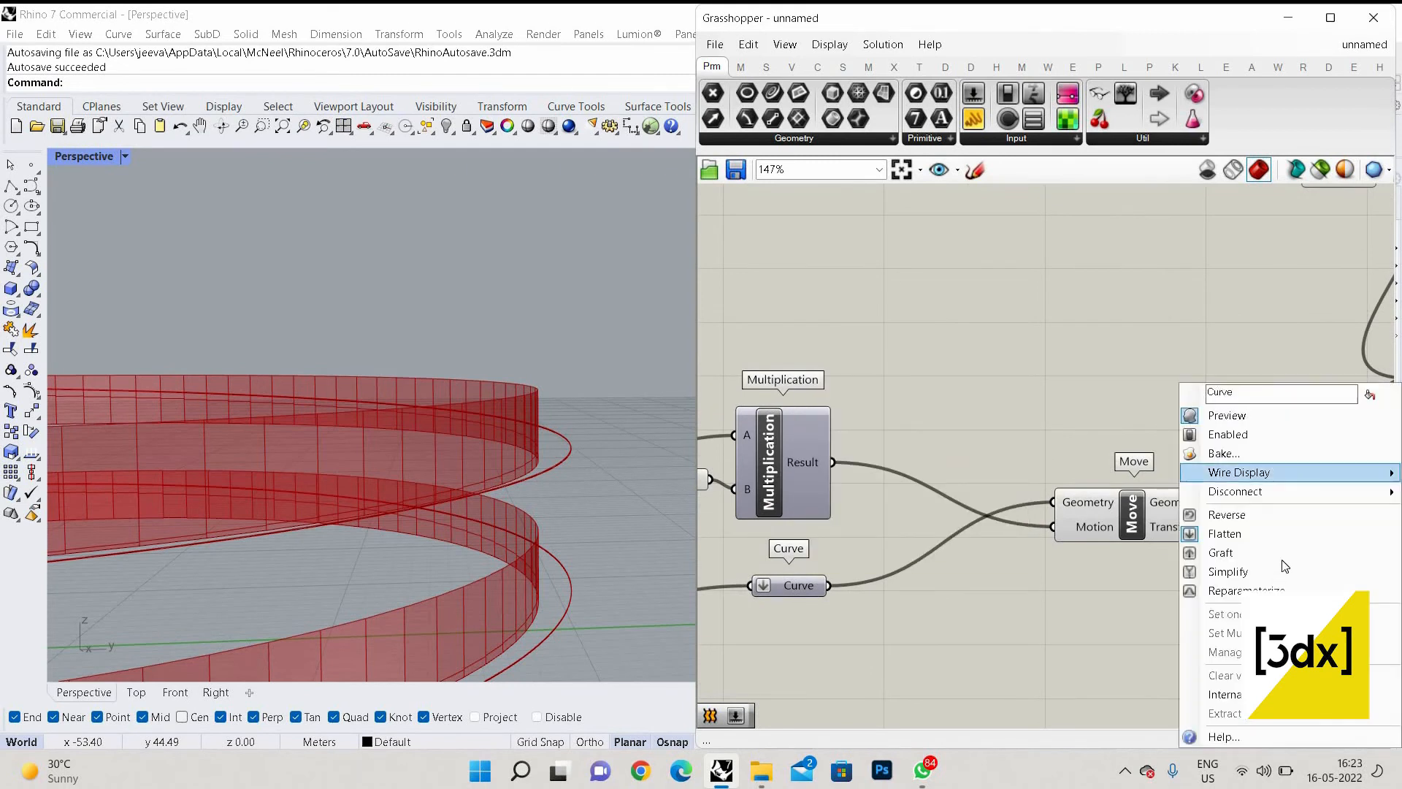
right_click(767, 586)
right_click(767, 587)
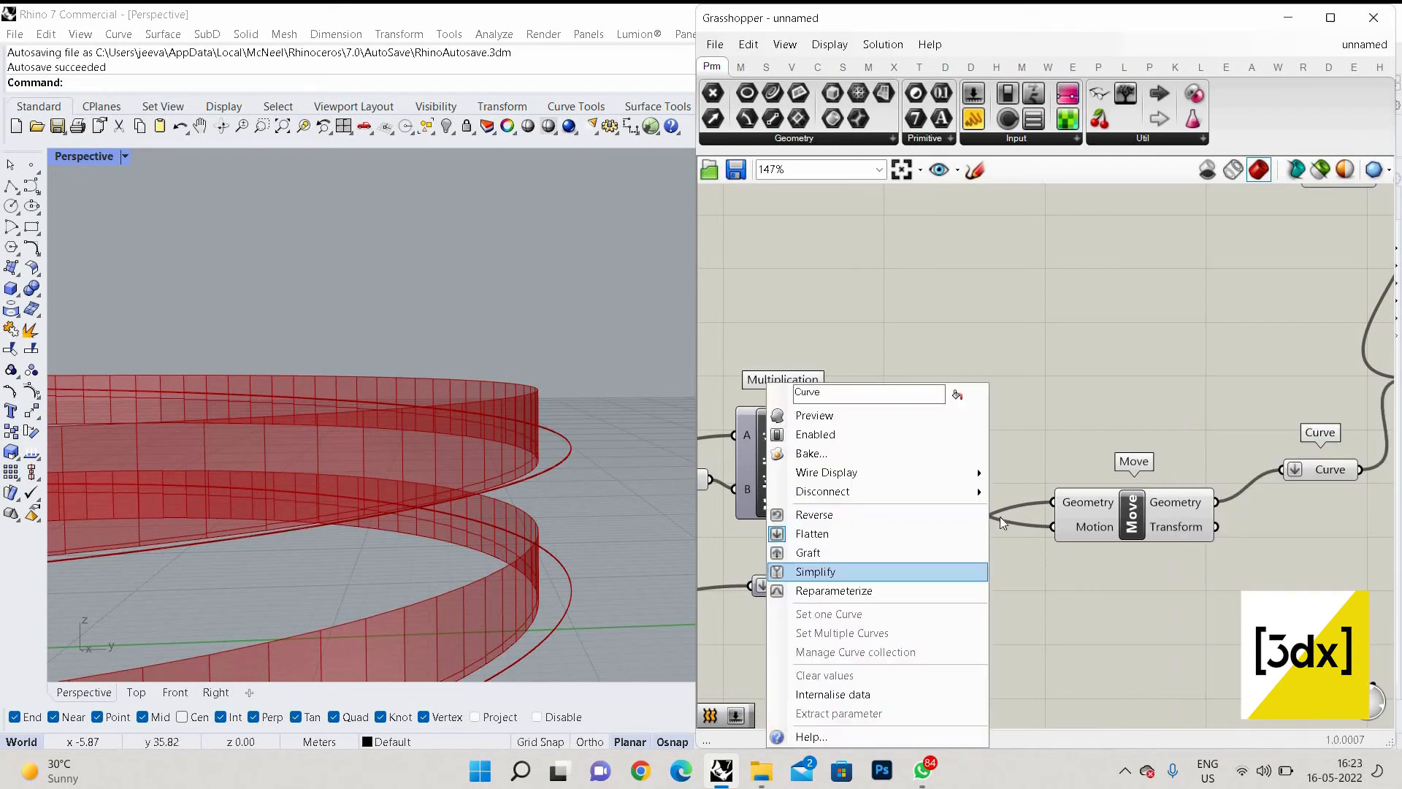
right_click(1308, 470)
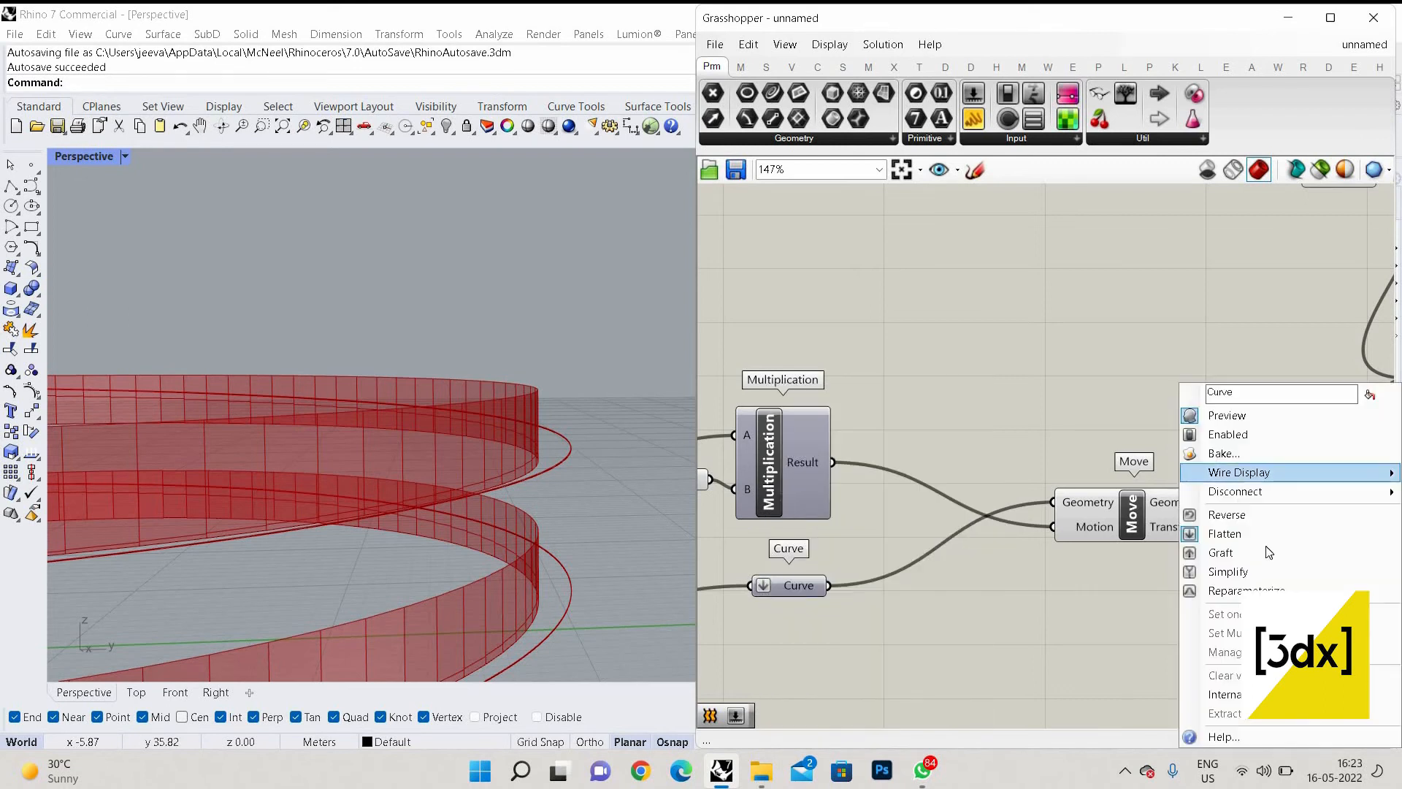
click(1274, 558)
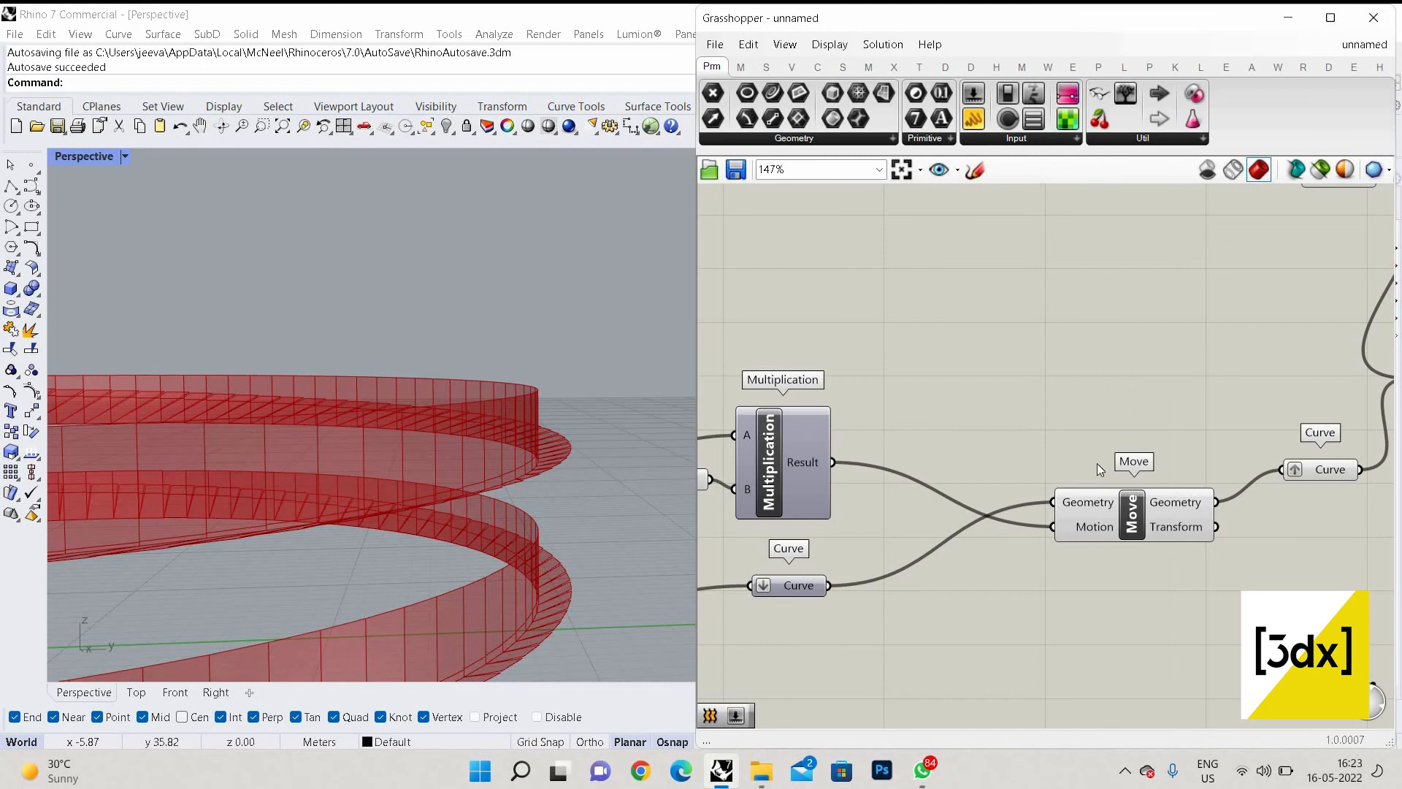
Add a Custom Preview component beside the Loft and feed its Geometry input from the Loft output
scroll(1097, 469, down, 11)
scroll(840, 469, up, 3)
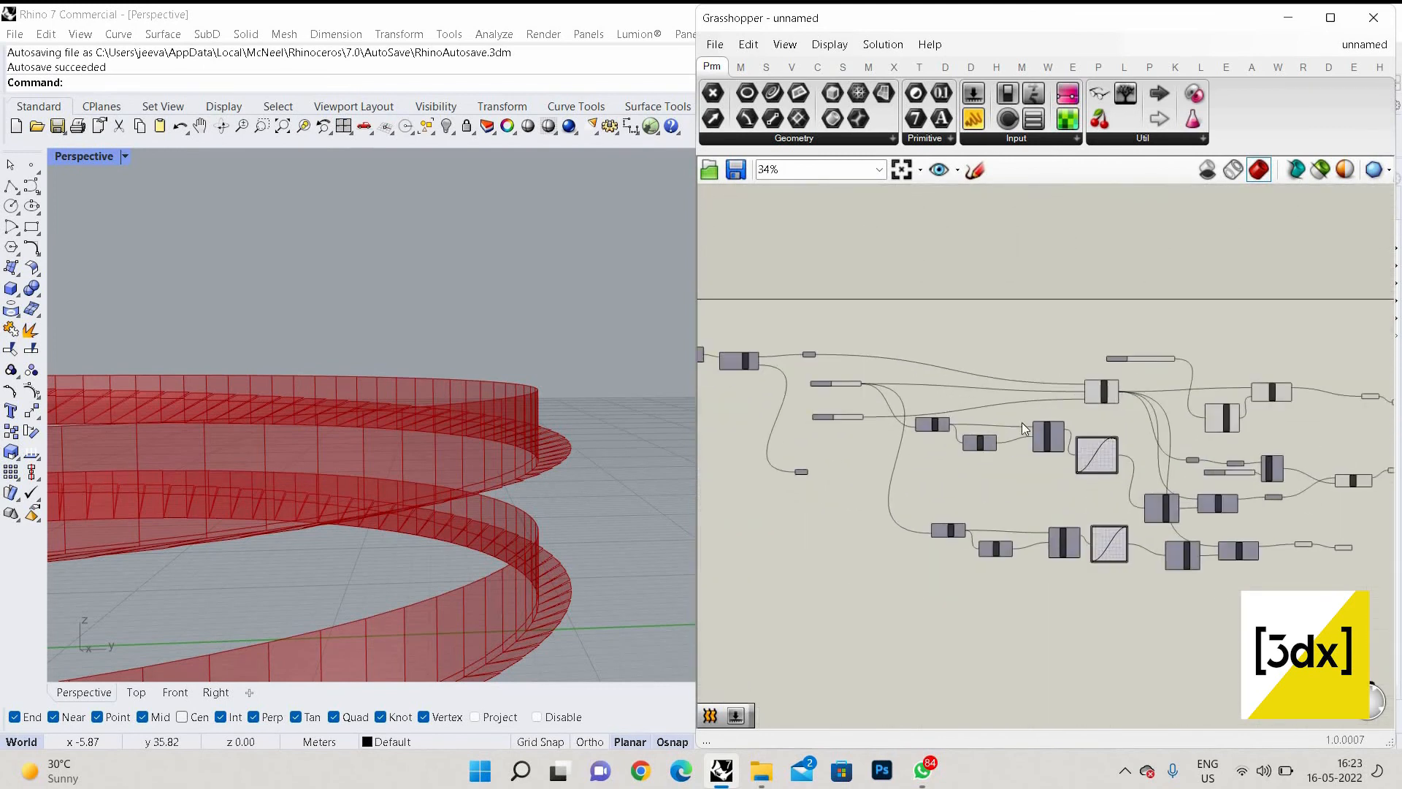
scroll(1022, 422, up, 3)
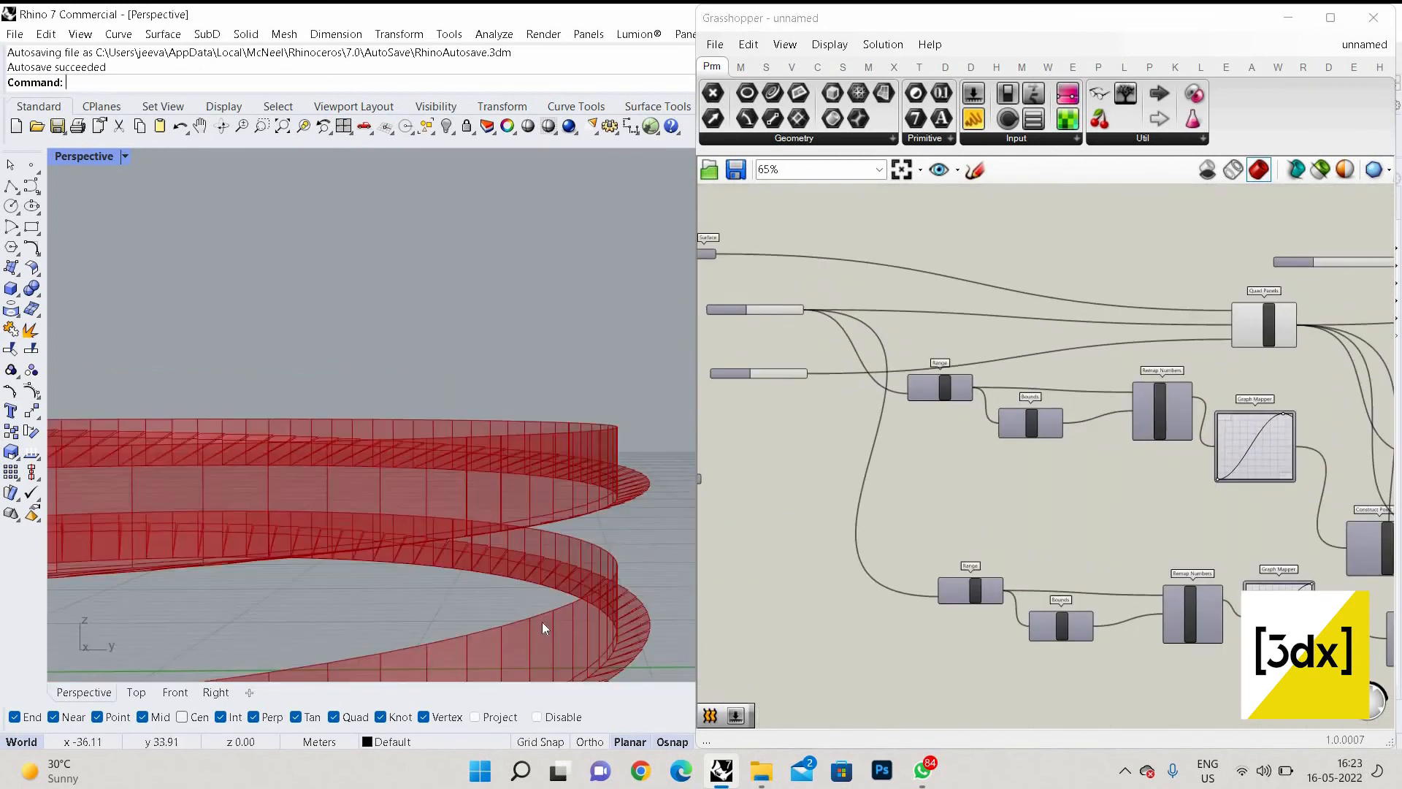
right_drag(542, 624, 570, 618)
scroll(570, 618, up, 4)
scroll(882, 519, down, 4)
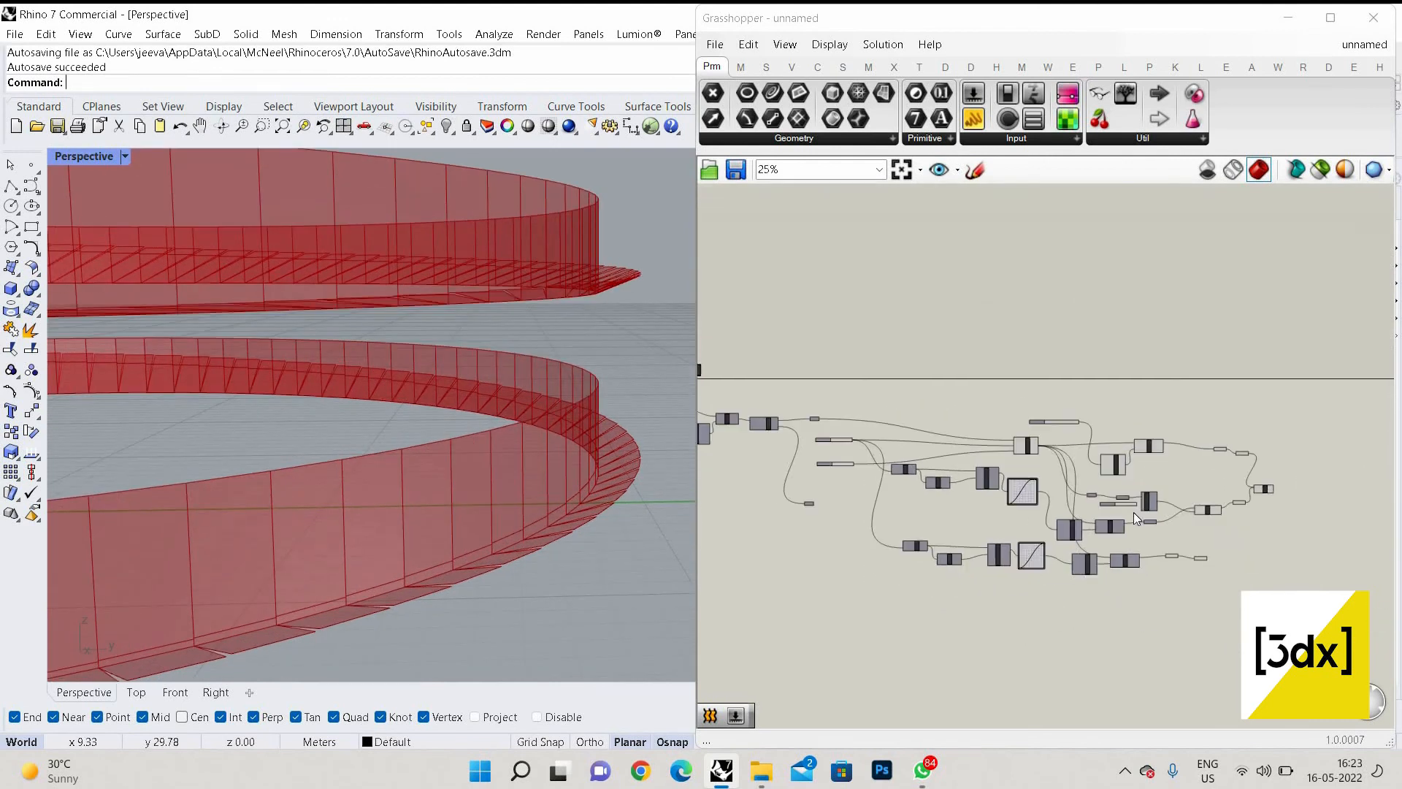
scroll(1053, 485, up, 4)
double_click(1053, 485)
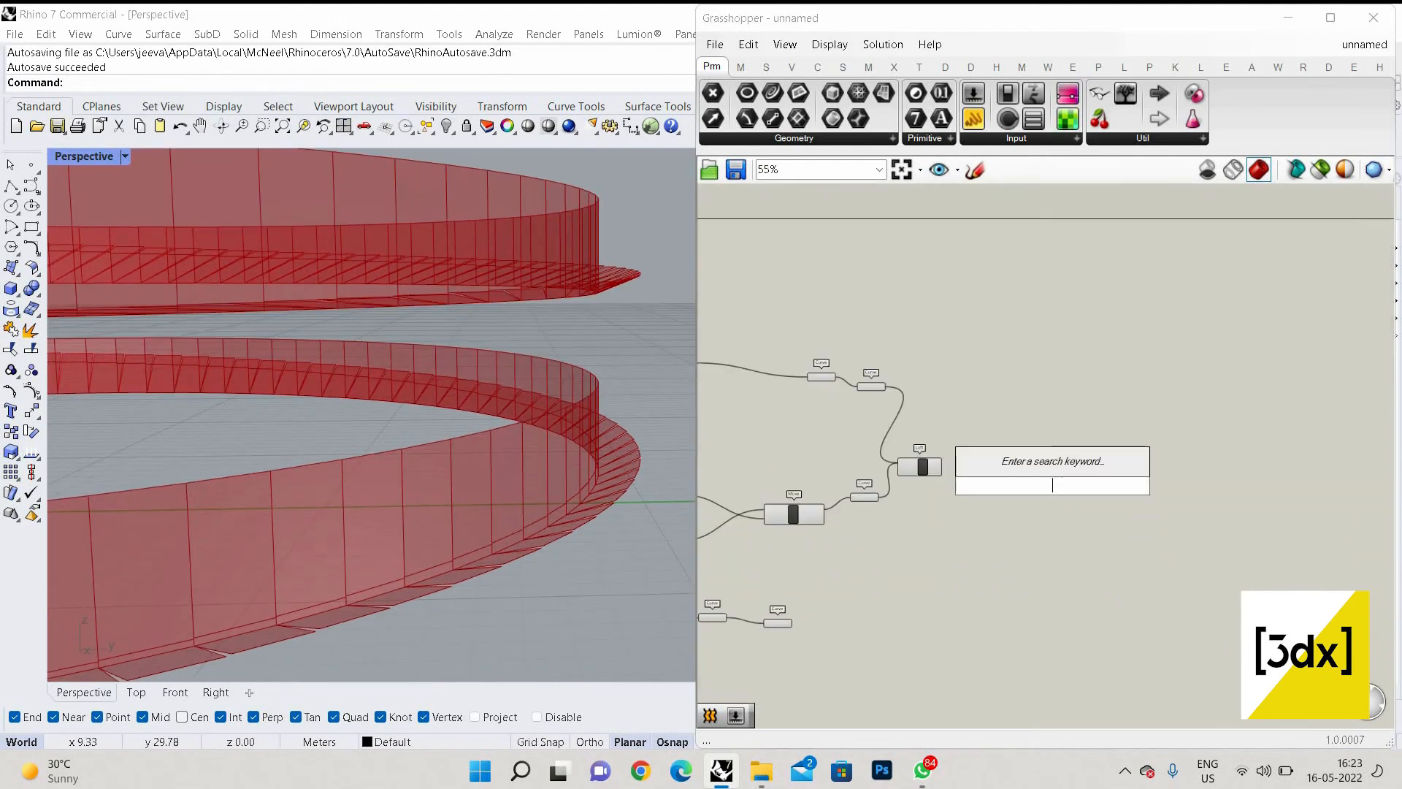
text(previ)
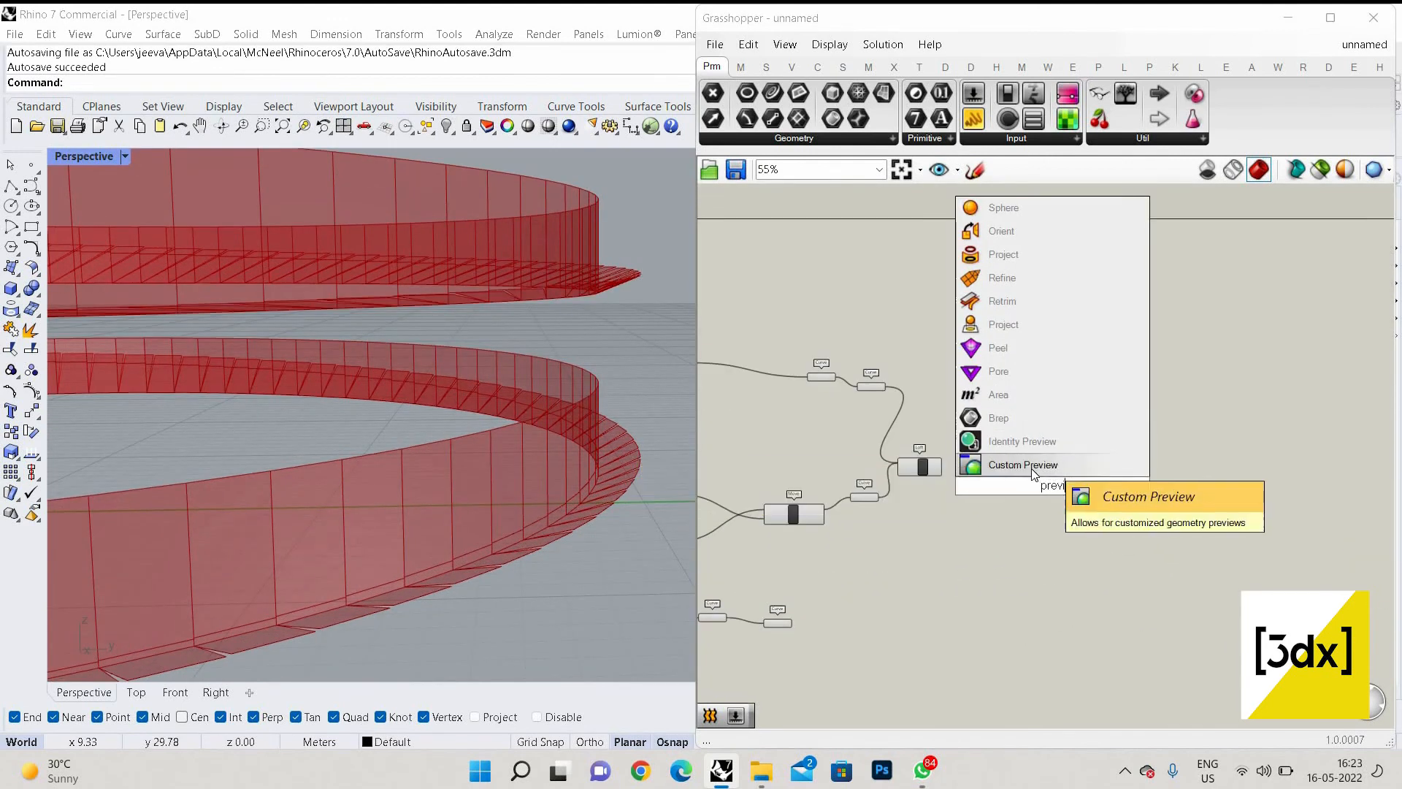
click(1031, 467)
scroll(1052, 475, up, 3)
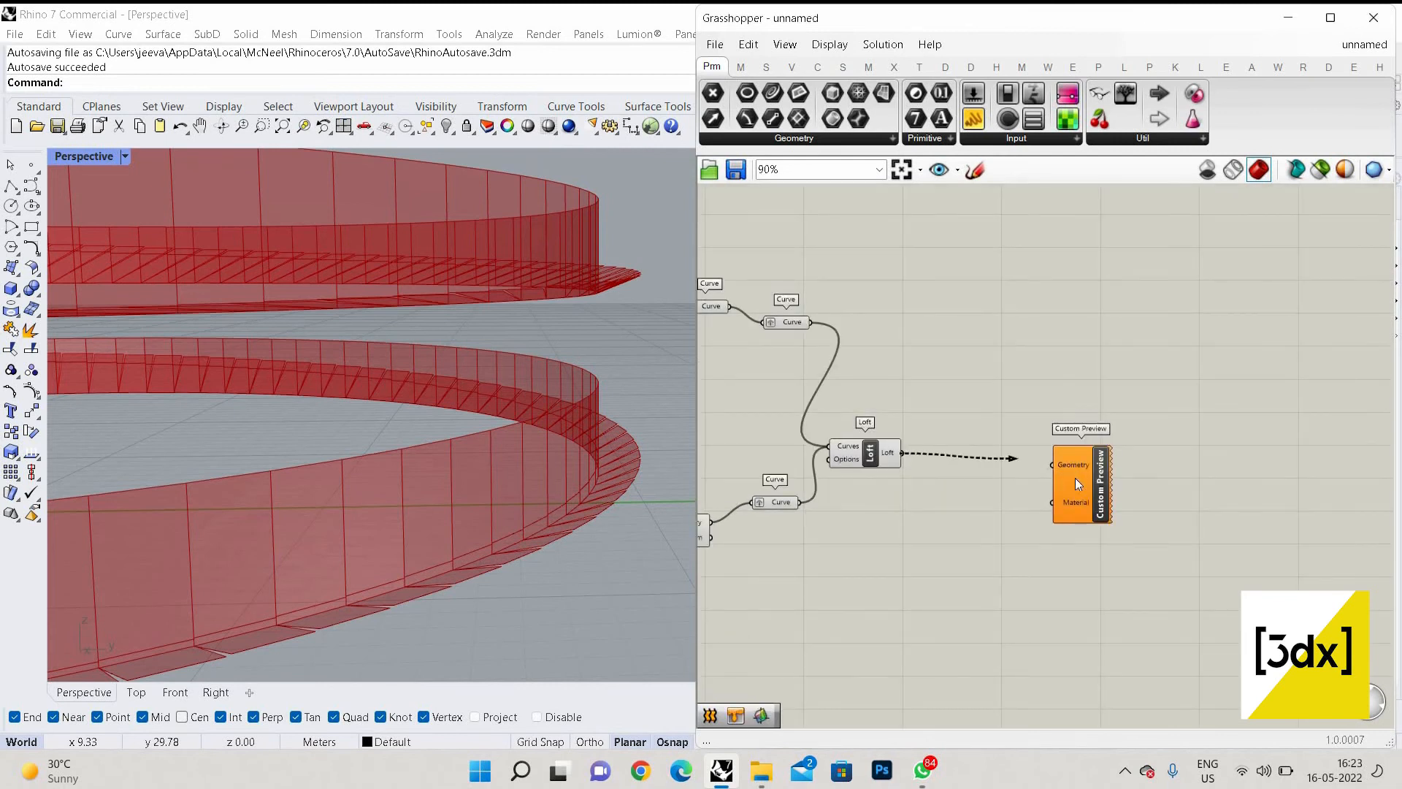
drag(1078, 483, 1075, 474)
Change the first Graph Mapper to a sine graph and shape it into repeated waves starting at the lower corner
scroll(901, 485, down, 3)
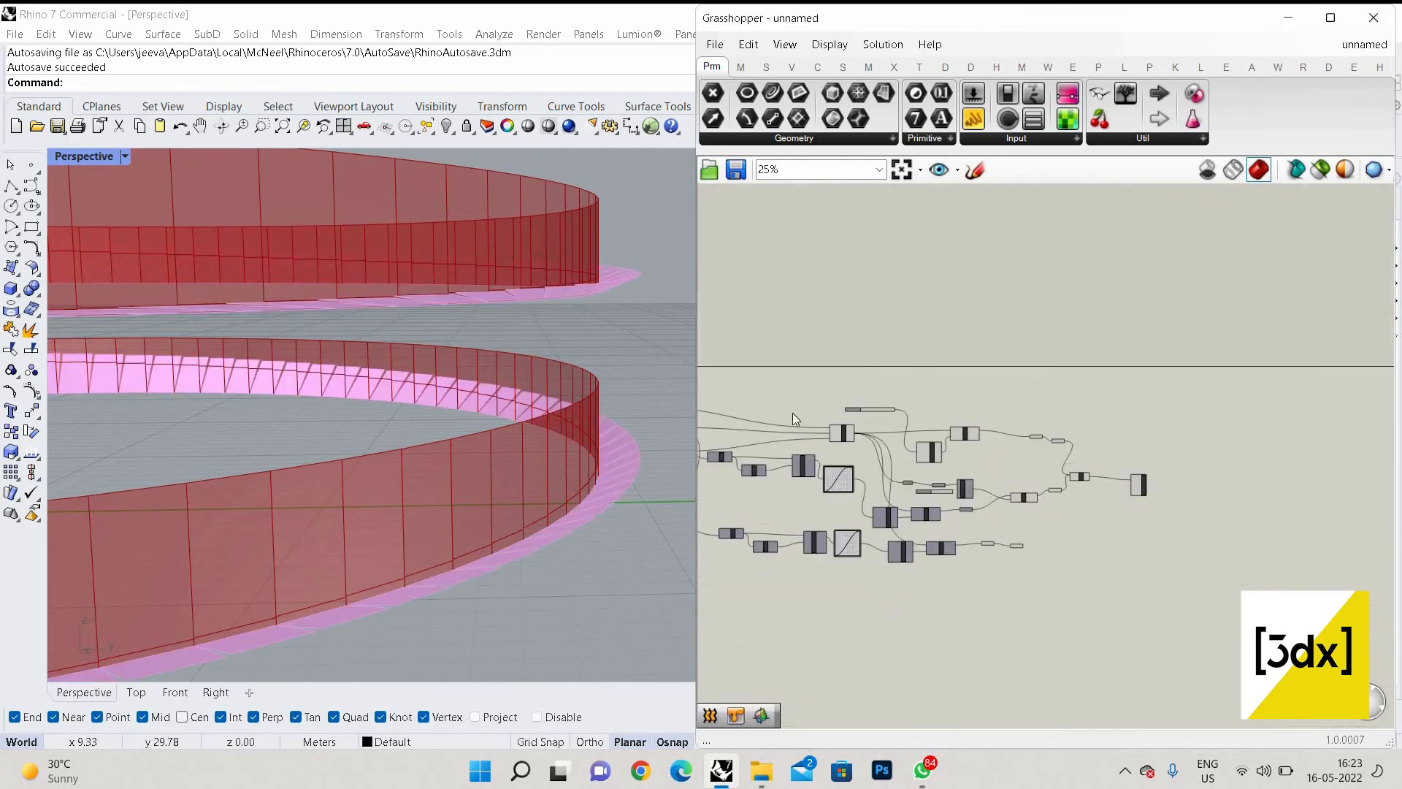
scroll(792, 414, up, 4)
drag(805, 396, 759, 355)
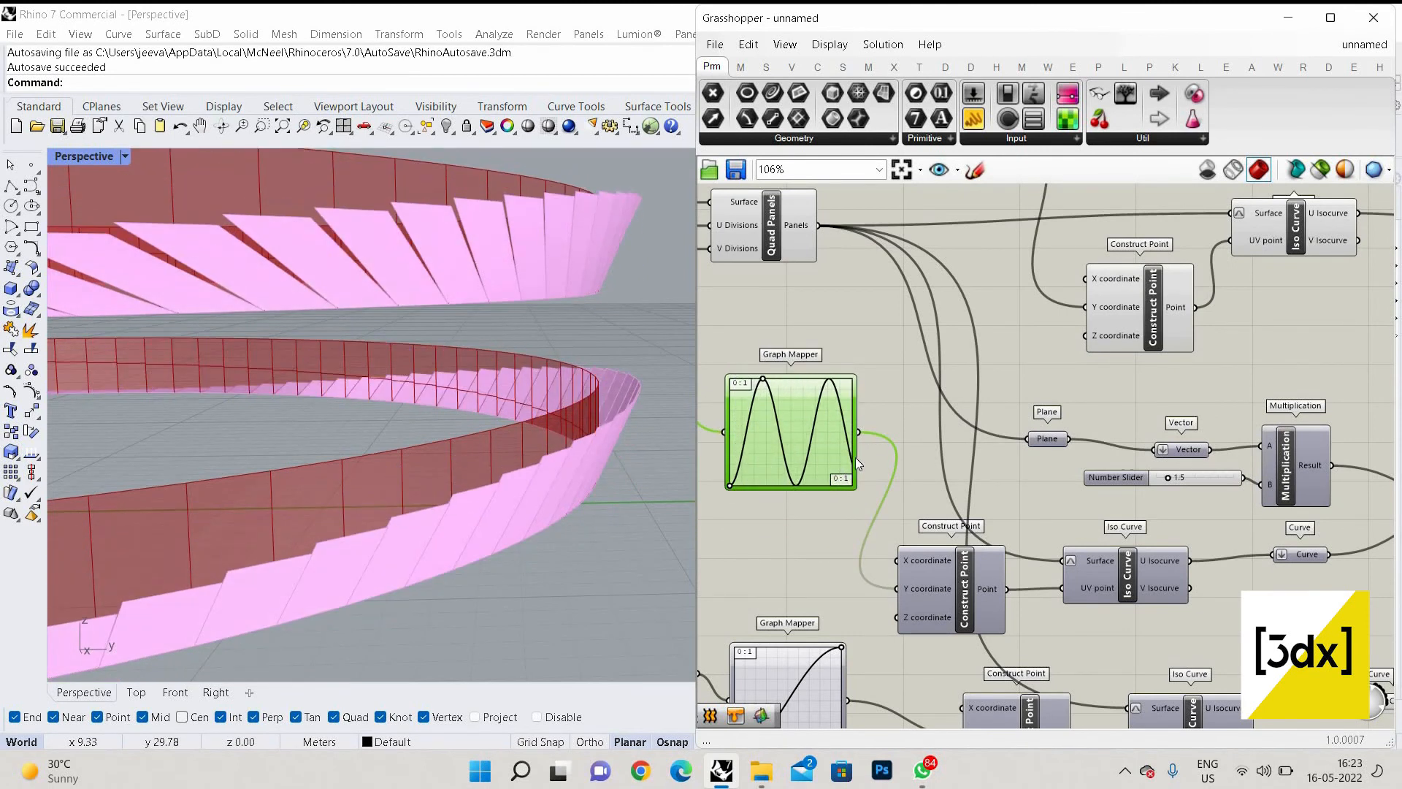
Move the second Graph Mapper slightly lower on the canvas
scroll(856, 457, down, 3)
scroll(929, 504, down, 2)
scroll(899, 507, up, 6)
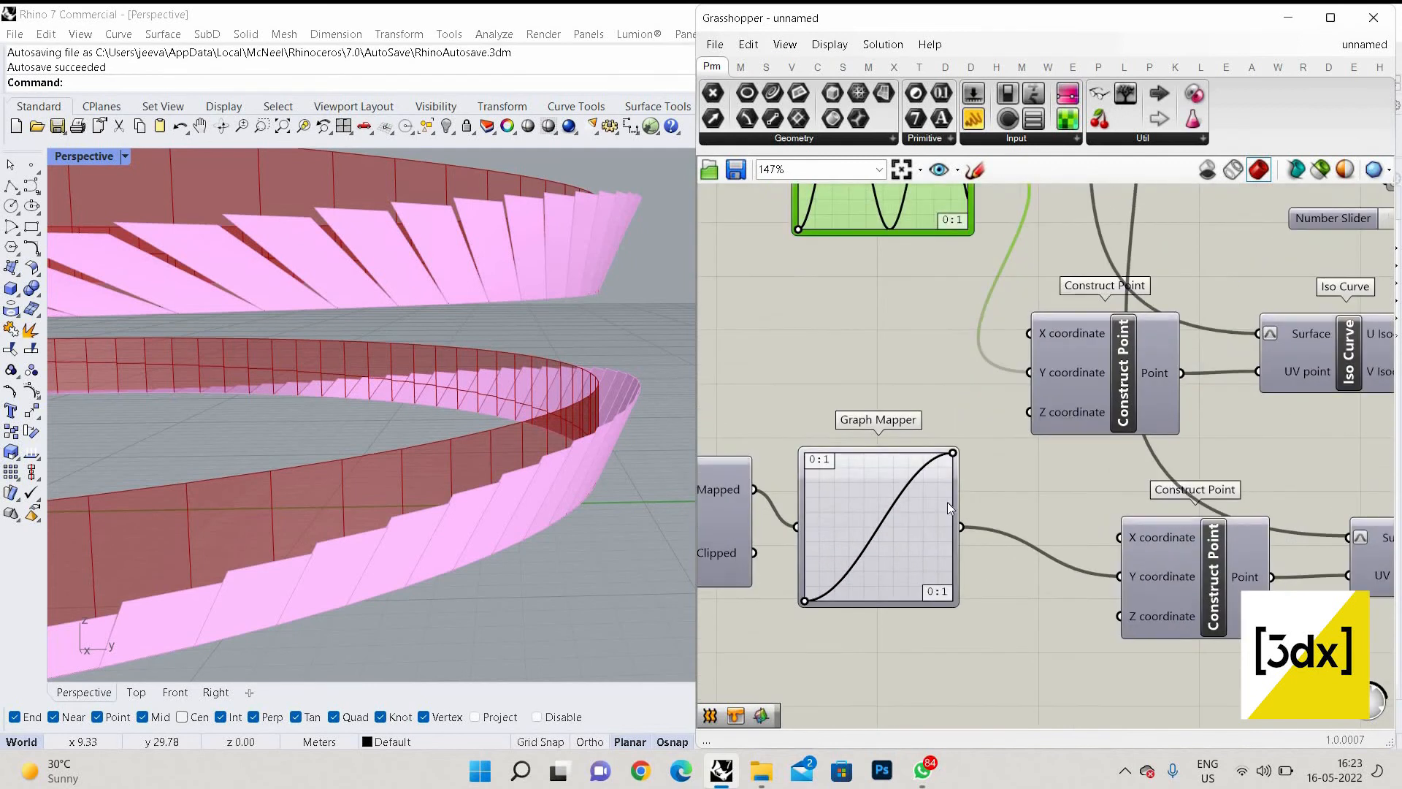
drag(953, 502, 923, 566)
Lower and widen the first Graph Mapper's sine wave slightly by repositioning its peak handle
scroll(975, 435, down, 3)
right_drag(396, 390, 488, 419)
scroll(489, 438, down, 6)
scroll(489, 444, up, 9)
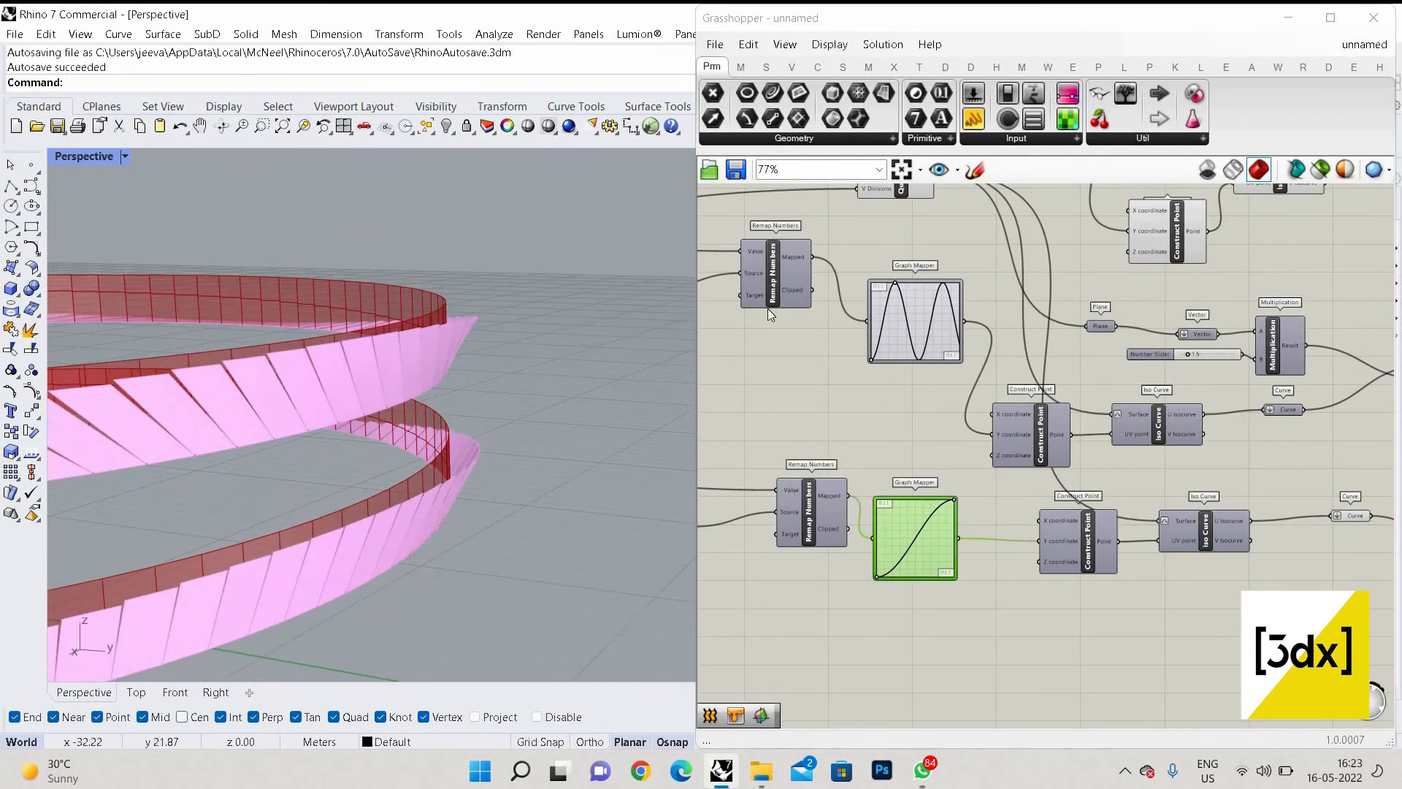
scroll(922, 396, up, 4)
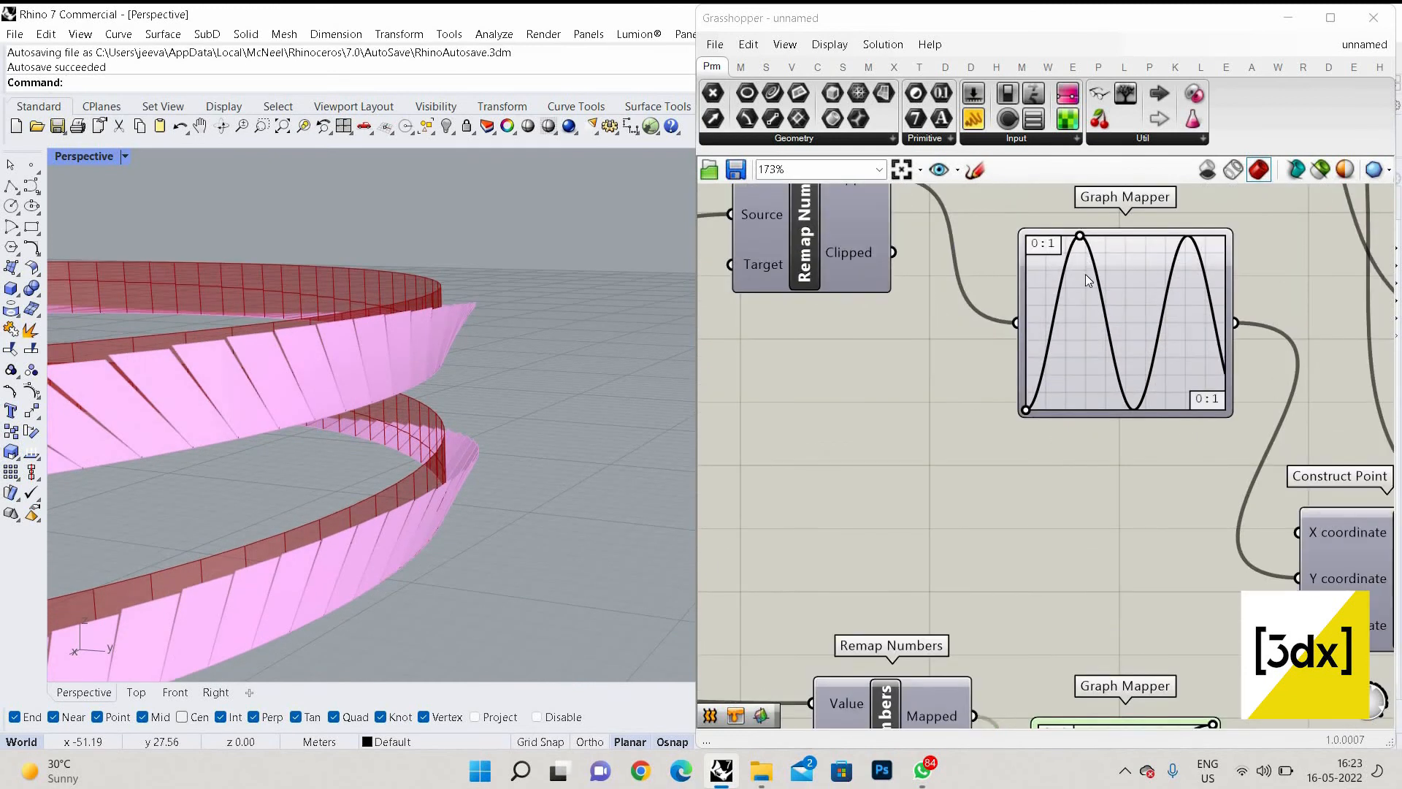
mouse_move(1080, 236)
mouse_down()
mouse_move(1168, 263)
mouse_move(1089, 251)
mouse_up()
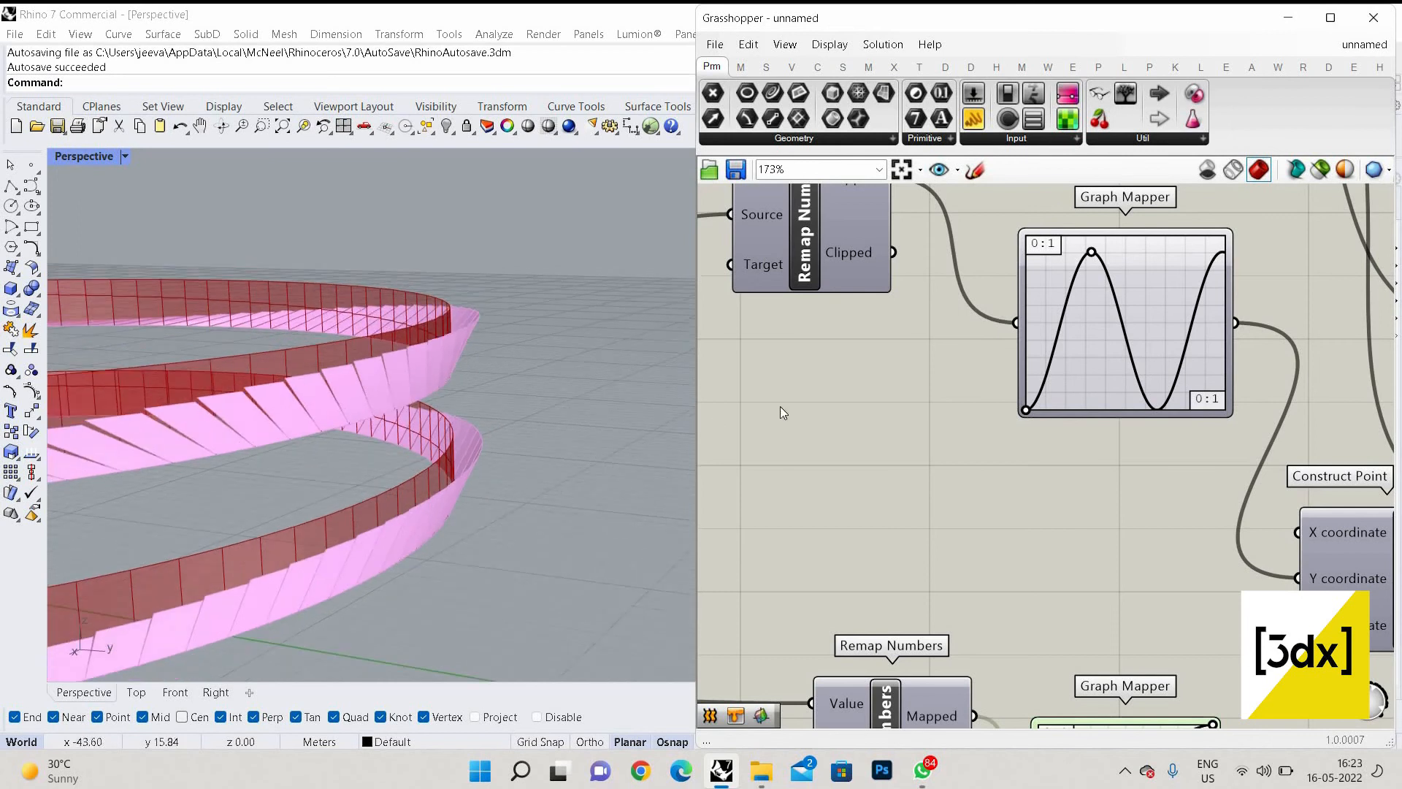
Shift the third branch's grafted Curve away from its flattened Curve and duplicate the Loft component below the original
scroll(780, 406, down, 6)
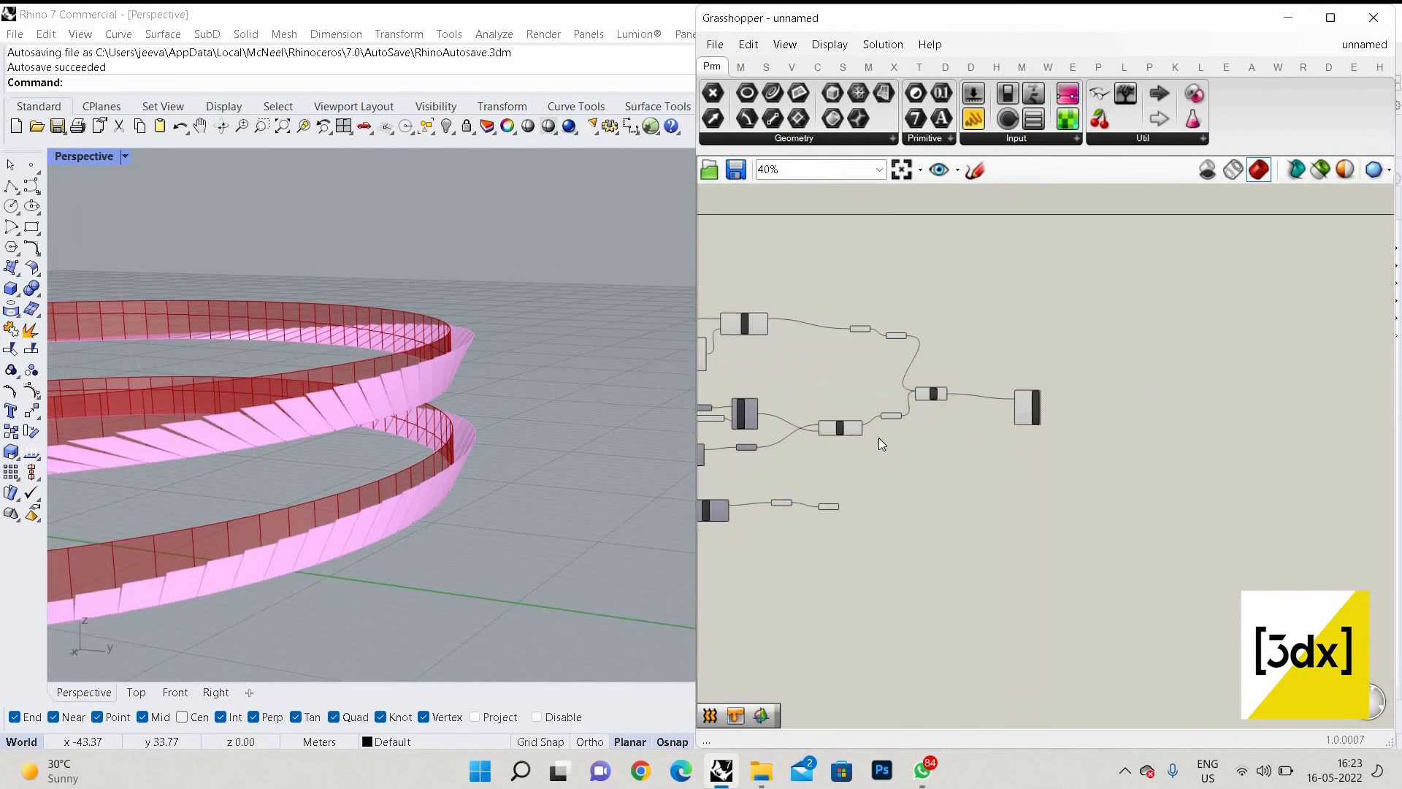
scroll(879, 439, up, 5)
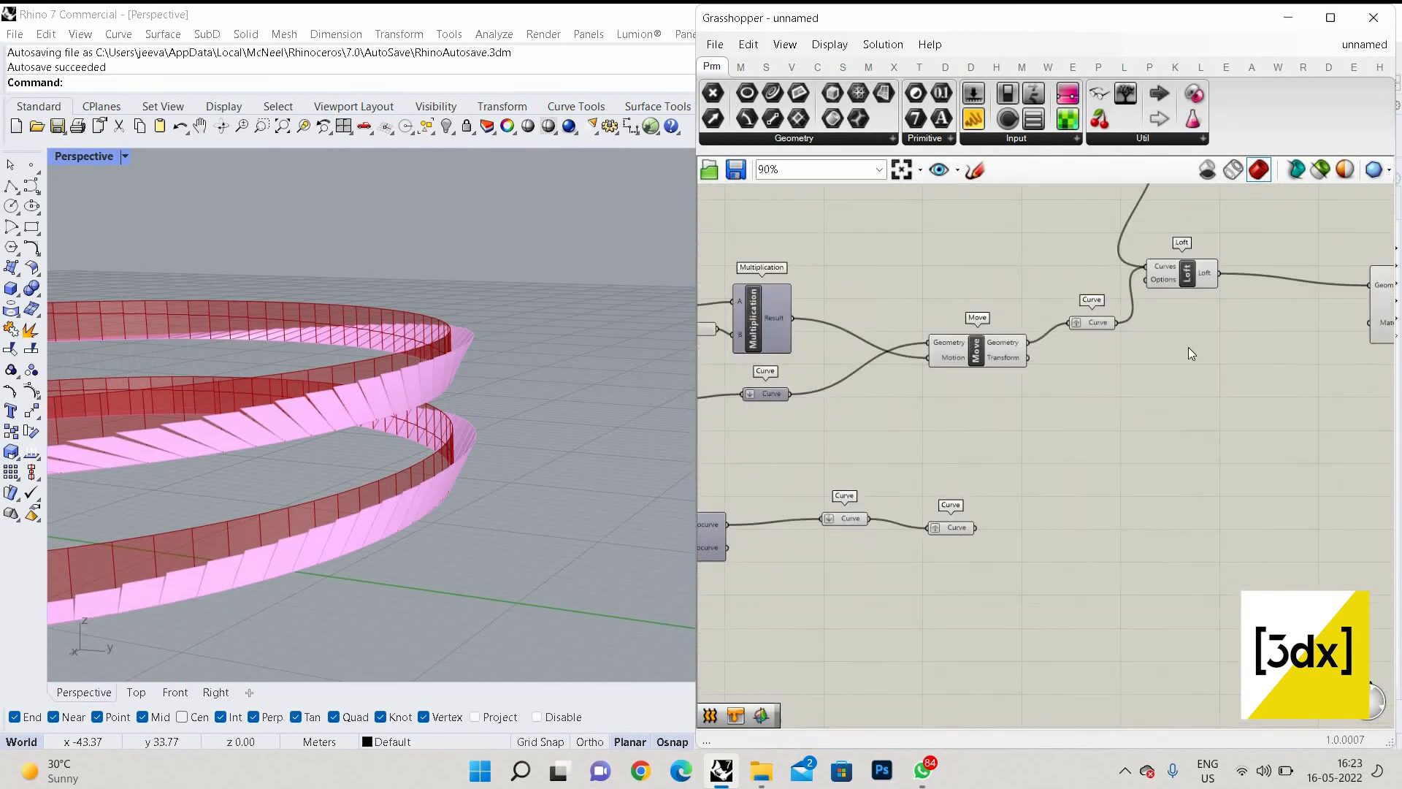
drag(955, 527, 1027, 533)
click(1184, 274)
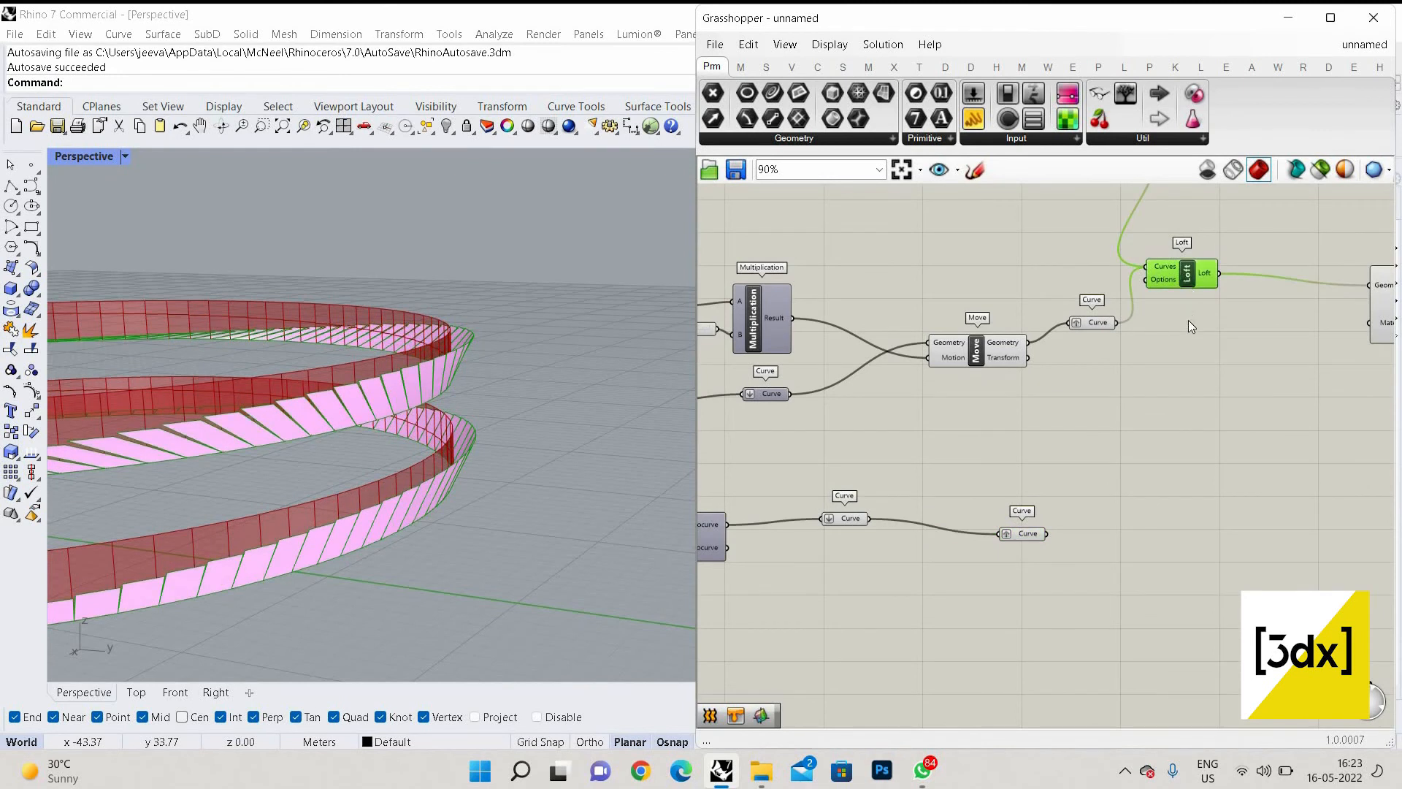
alt+drag(1184, 274, 1275, 617)
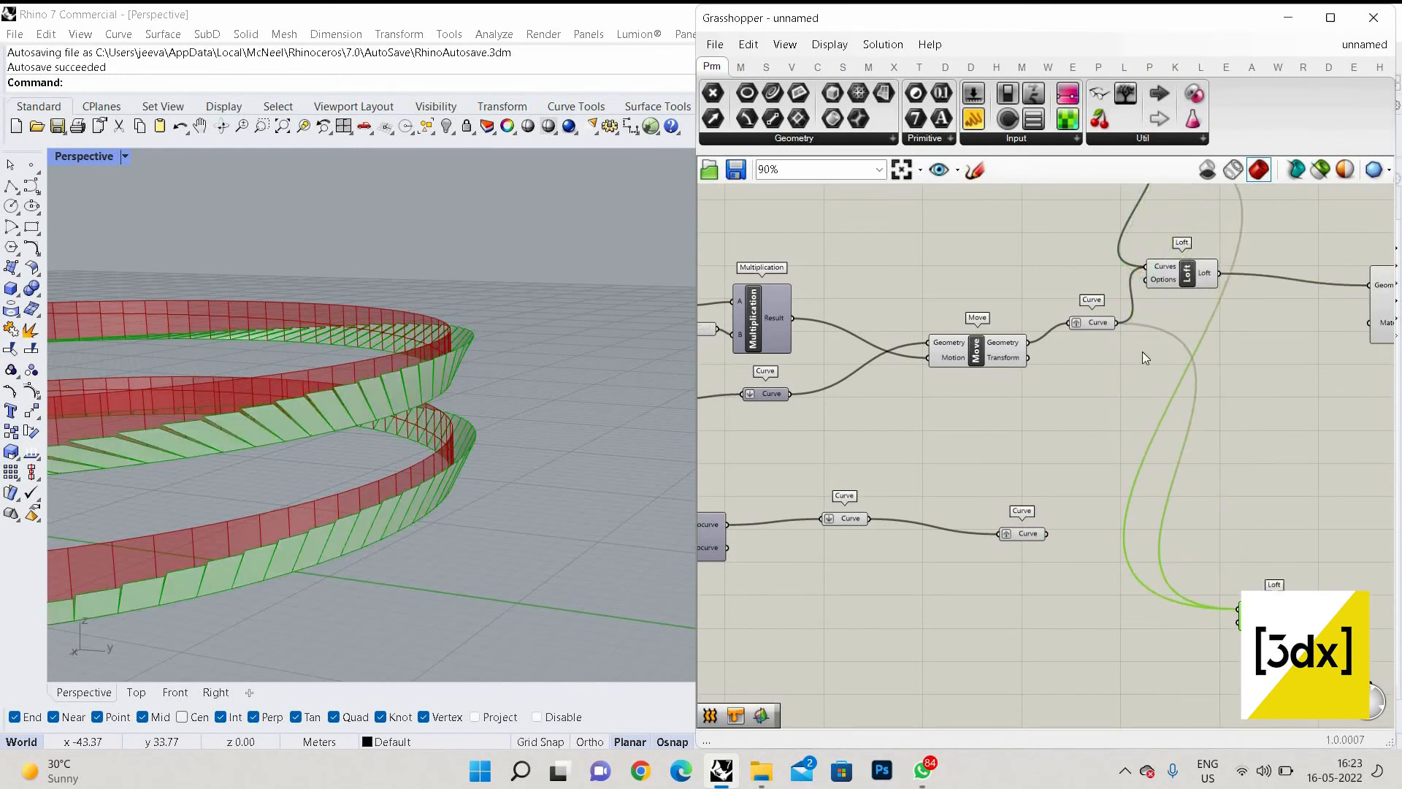
Disconnect the base branch's grafted Curve from the duplicated Loft and add the third branch's grafted Curve to its Curves input
ctrl+drag(1117, 322, 1238, 609)
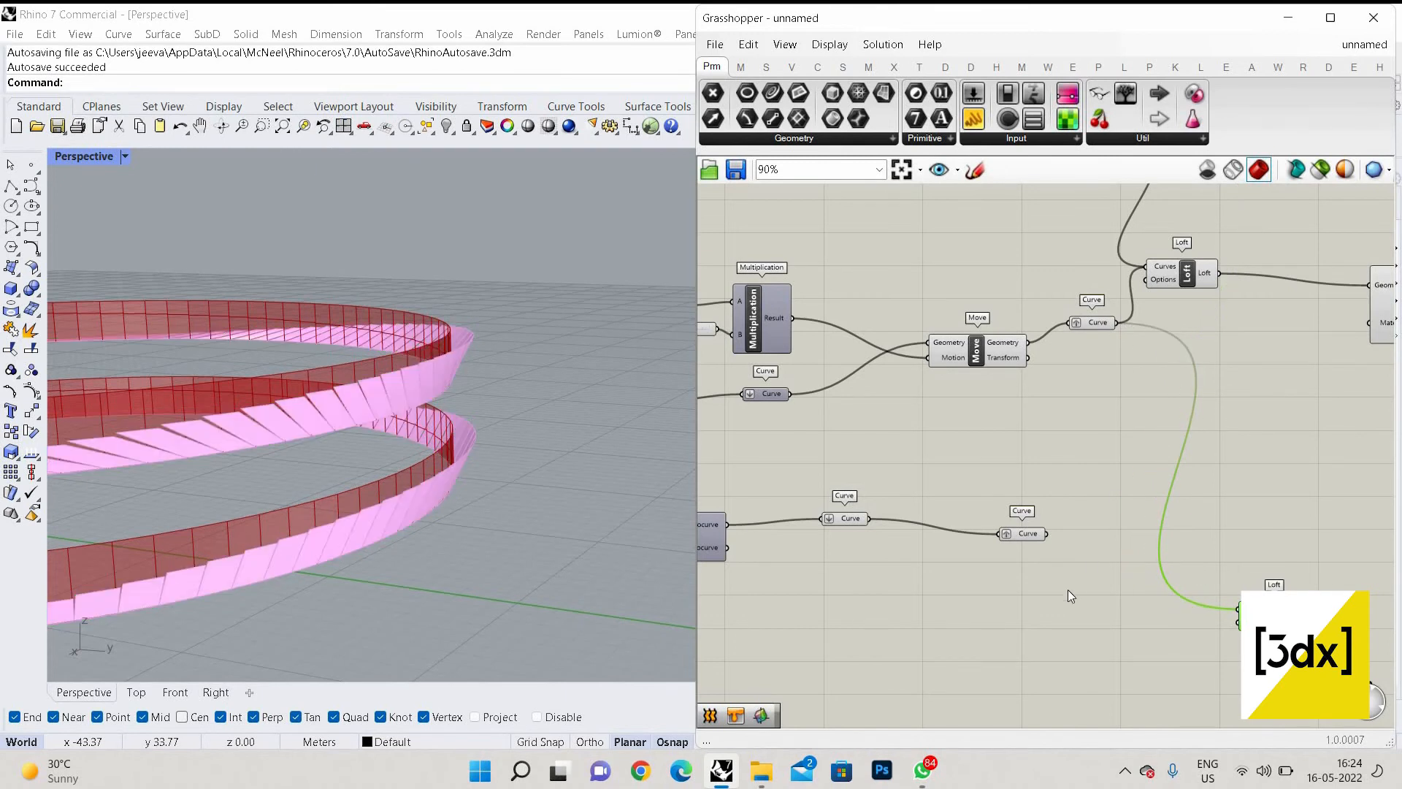
shift+drag(1047, 534, 1239, 608)
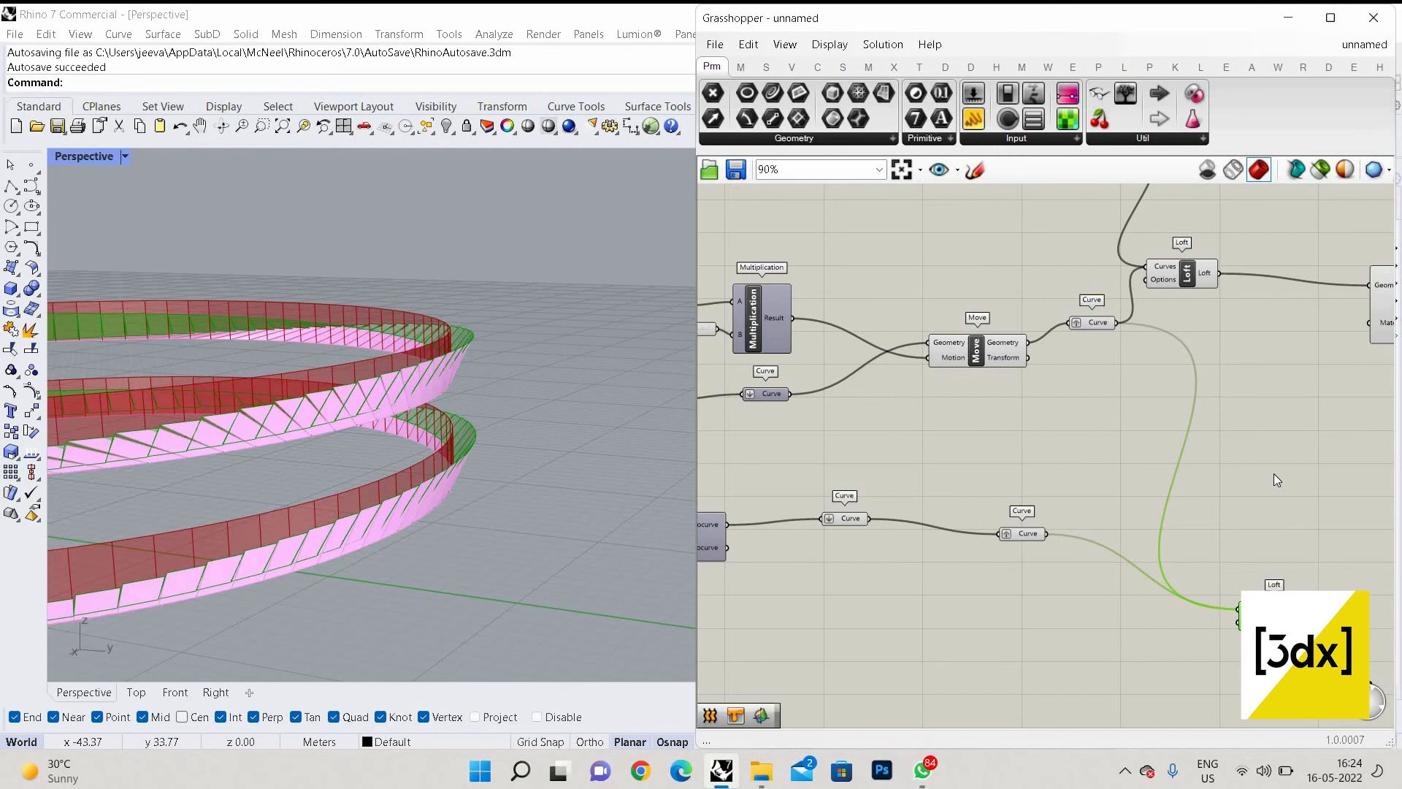
click(1092, 475)
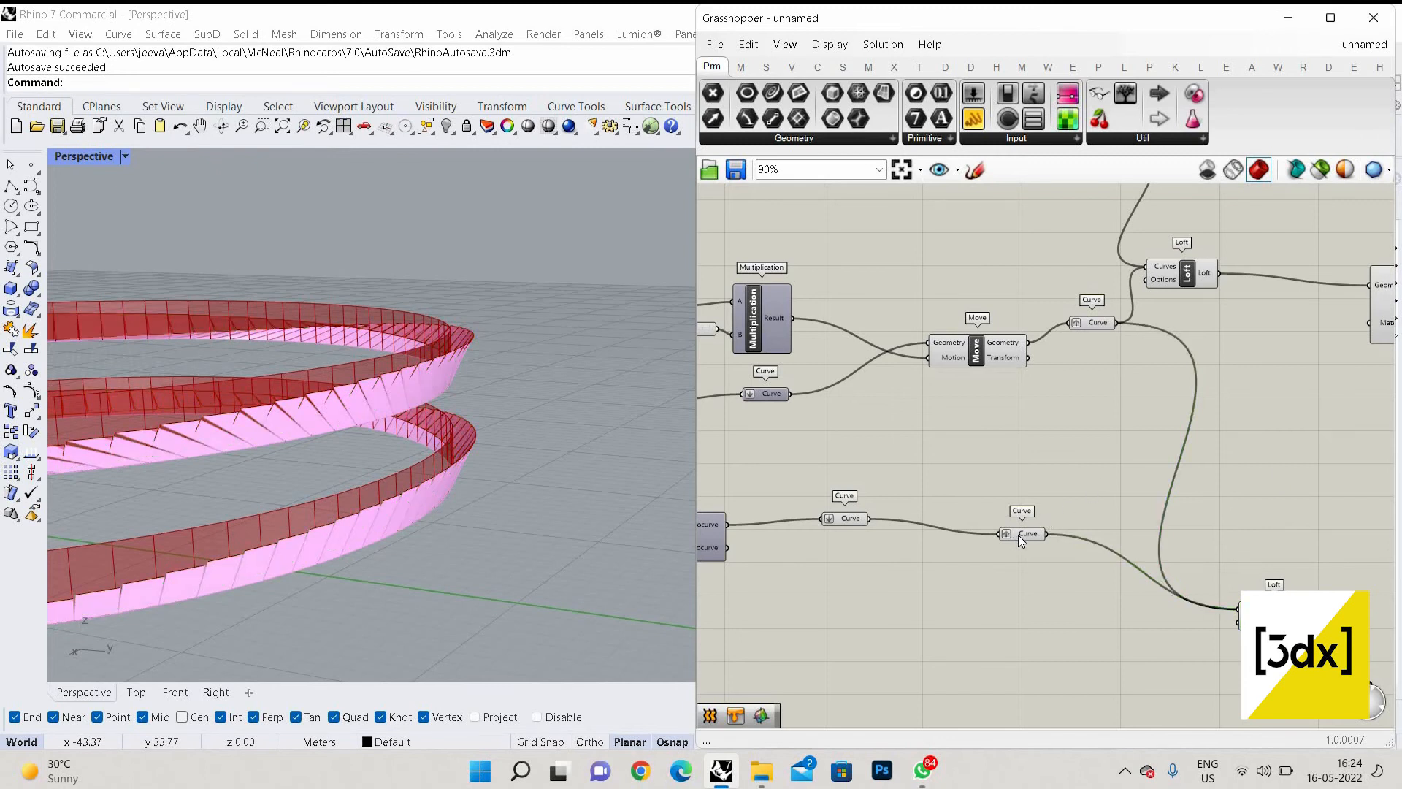
click(1018, 535)
click(1207, 458)
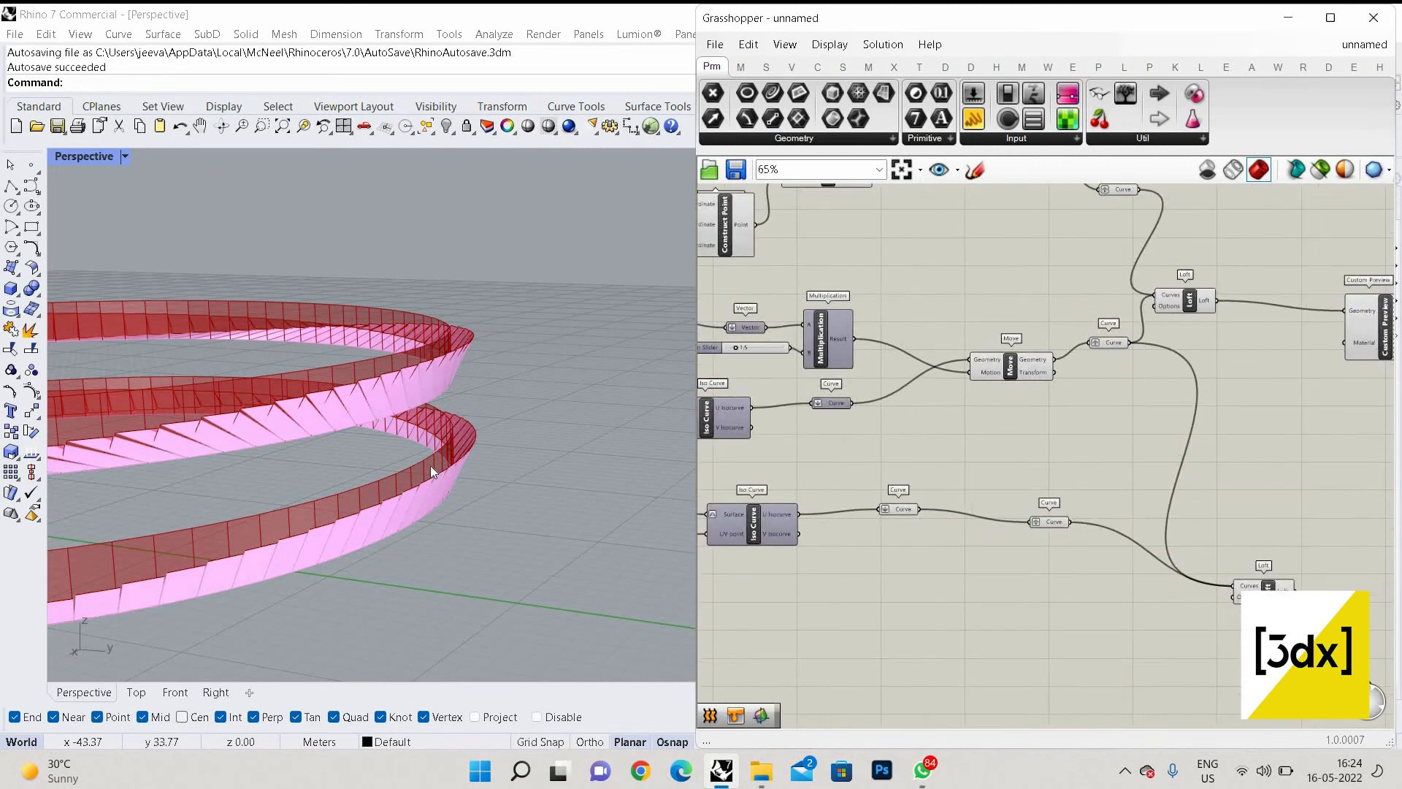
scroll(1207, 459, down, 3)
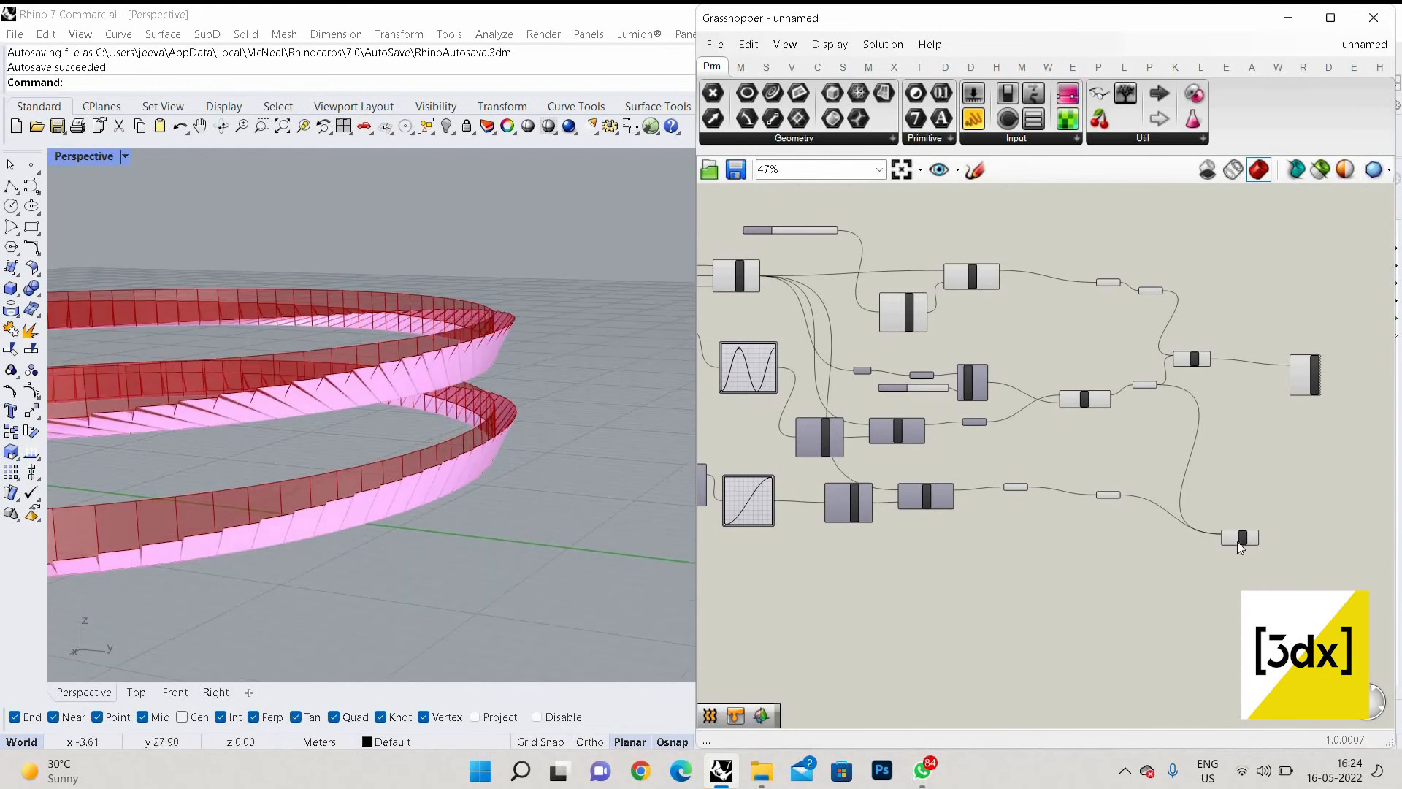
Flatten the second Graph Mapper's curve into a level line along the top of its range
scroll(1242, 540, up, 3)
click(1279, 540)
scroll(1239, 445, down, 4)
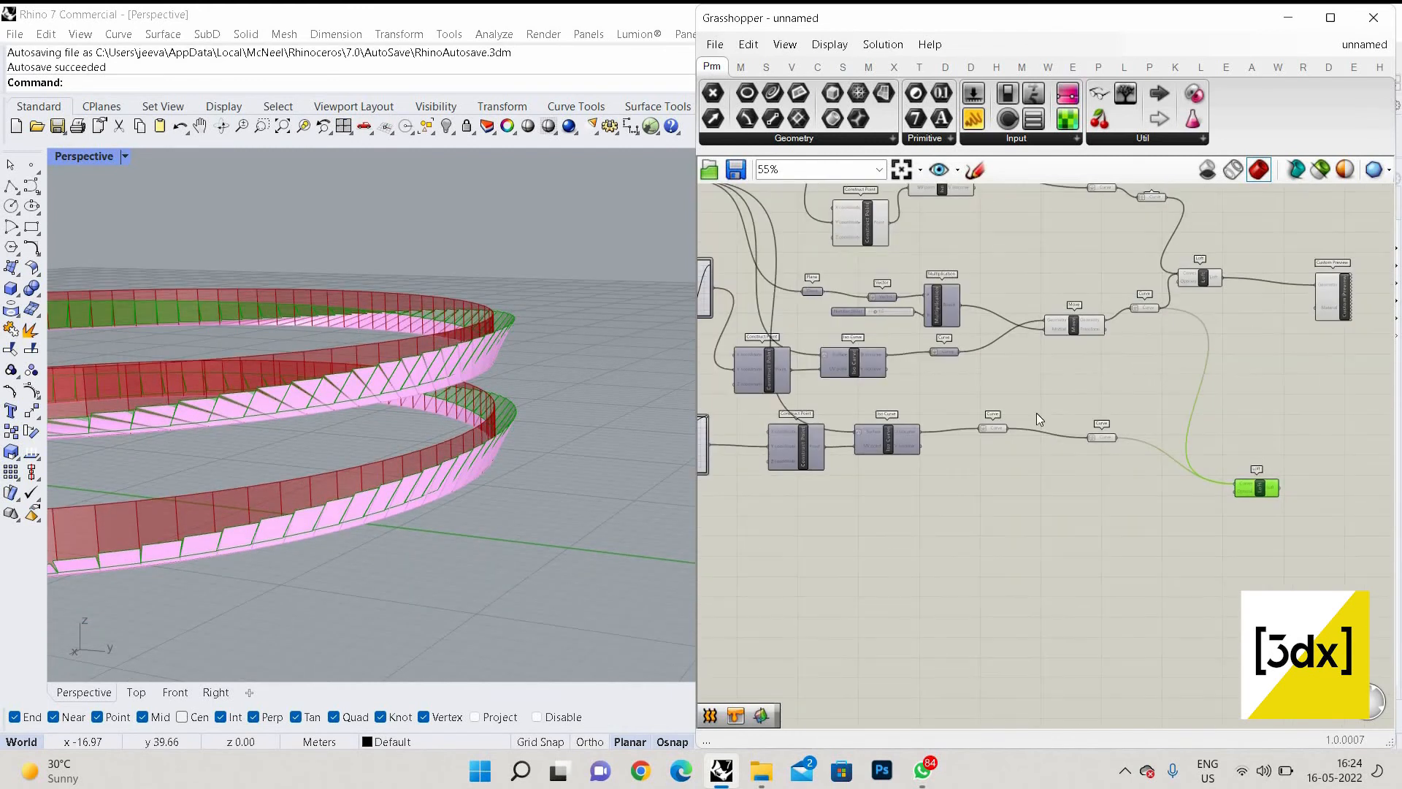
scroll(950, 445, up, 4)
scroll(1089, 482, down, 4)
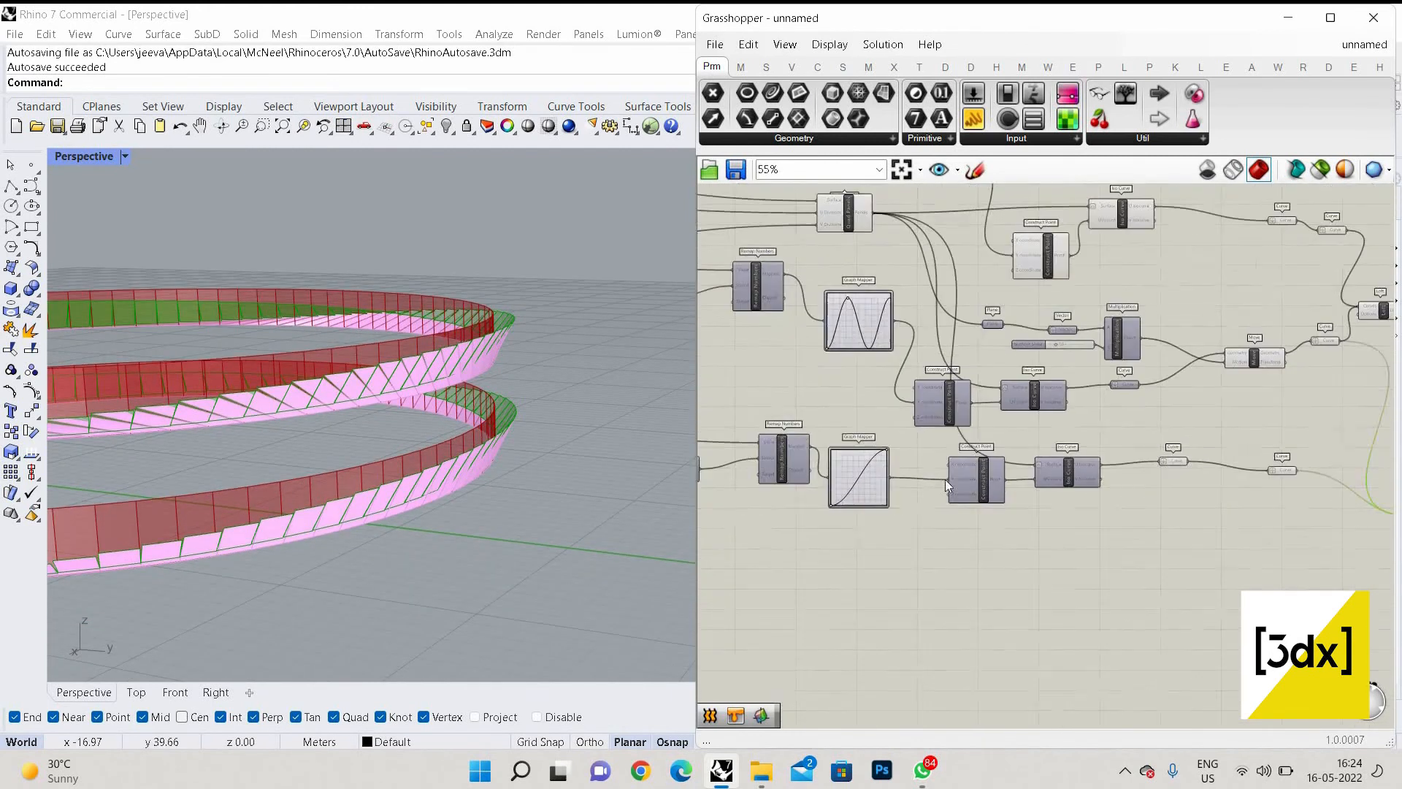
scroll(1146, 507, up, 3)
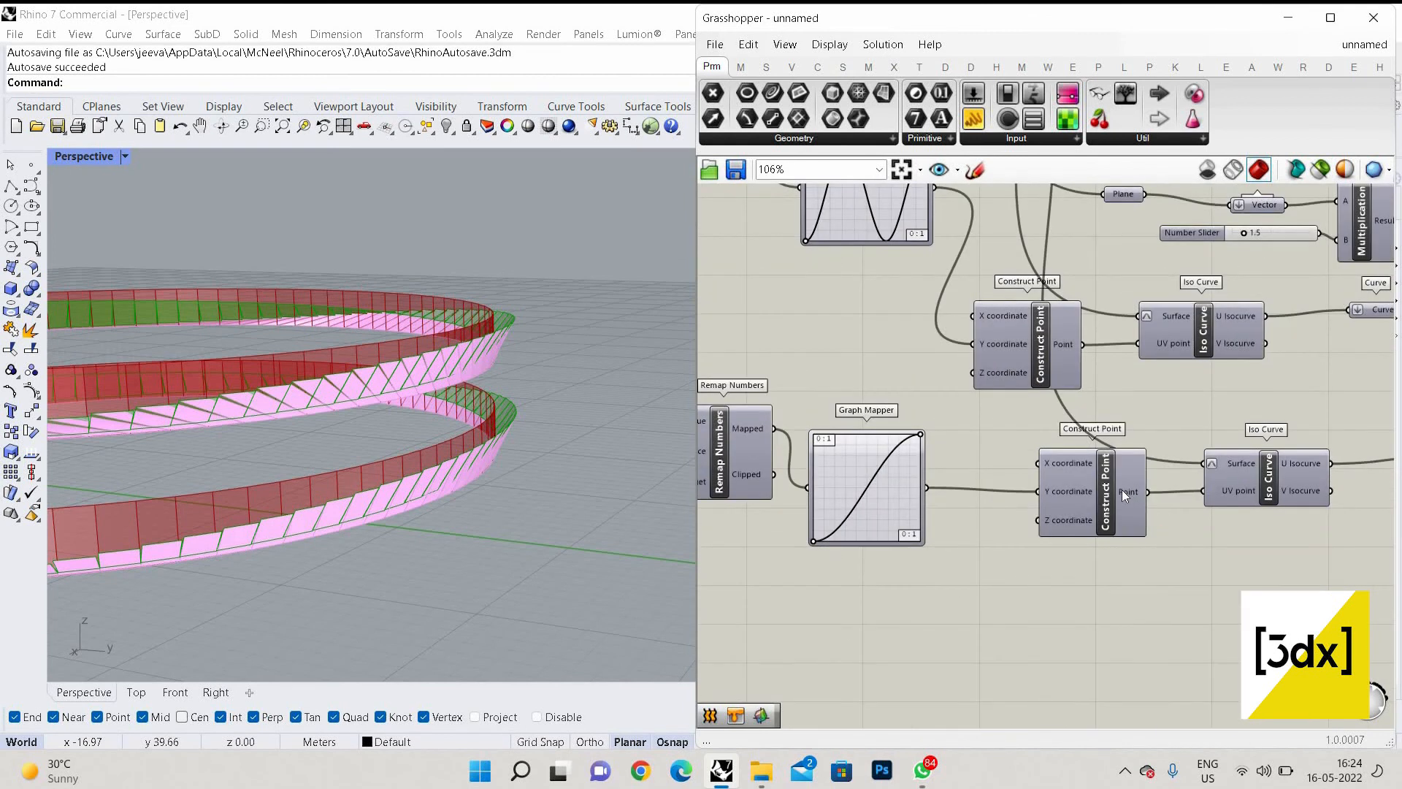
mouse_move(1118, 489)
drag(810, 462, 822, 465)
drag(835, 529, 840, 515)
drag(845, 458, 855, 386)
drag(859, 488, 847, 406)
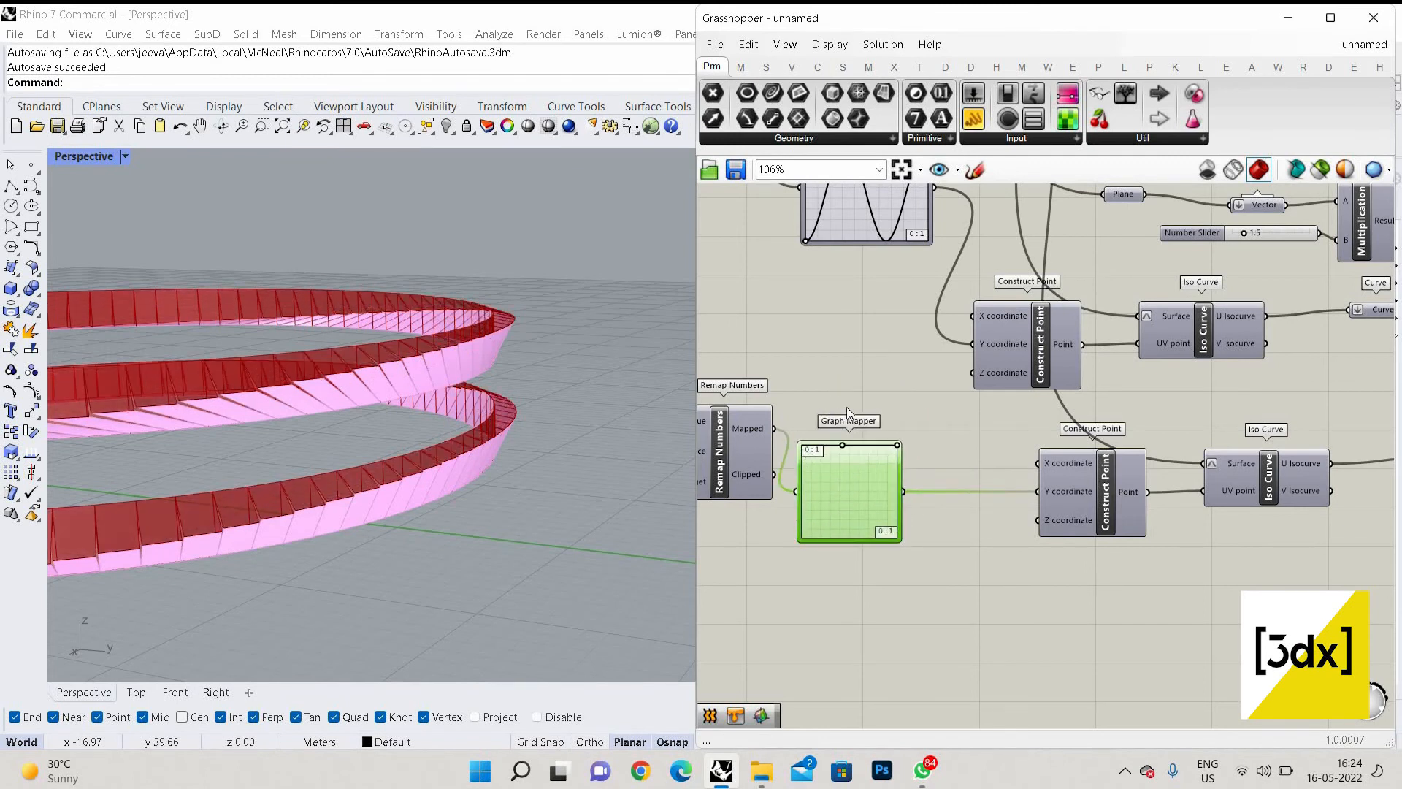
Add the duplicated Loft's output to the Custom Preview's Geometry input alongside the original Loft
scroll(527, 436, down, 5)
scroll(573, 381, up, 10)
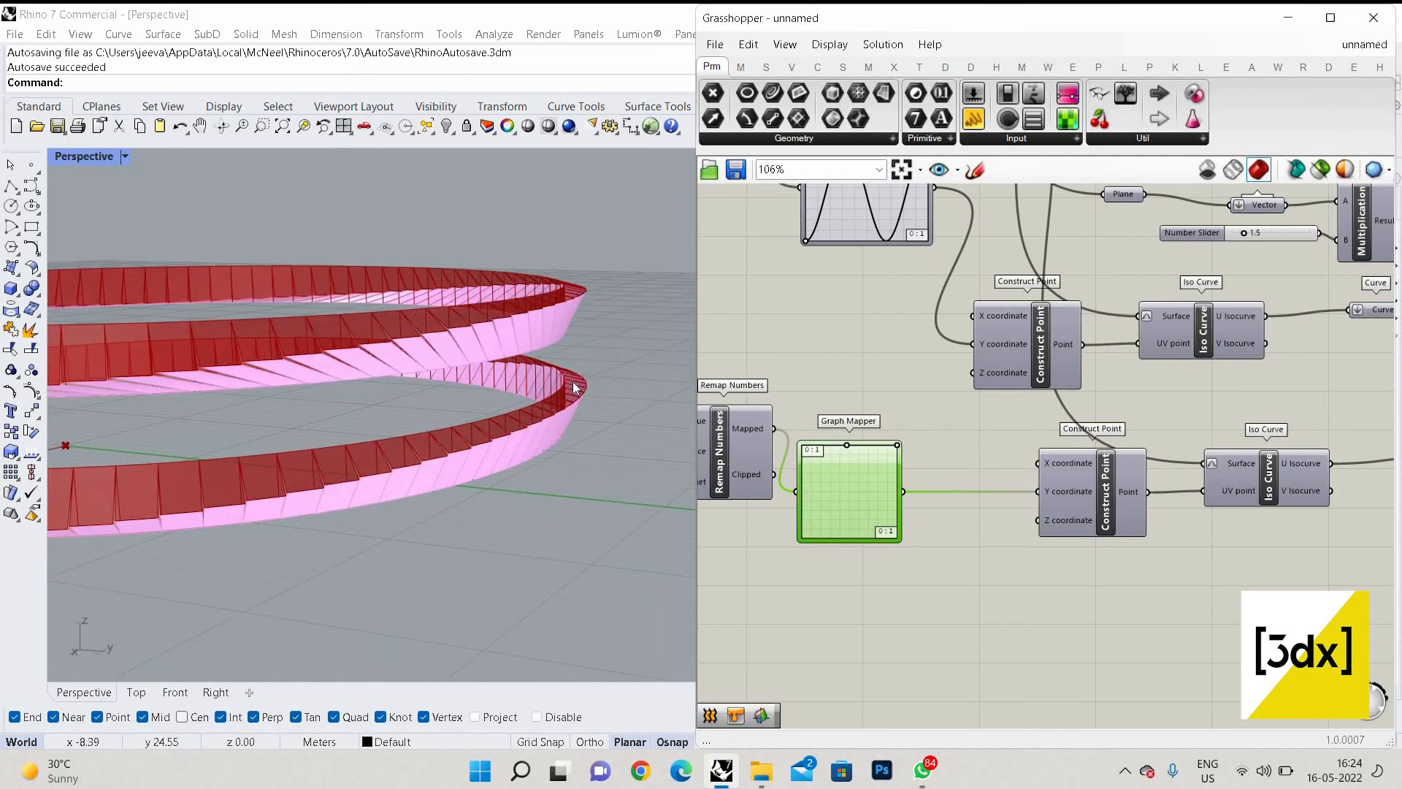
scroll(572, 381, down, 2)
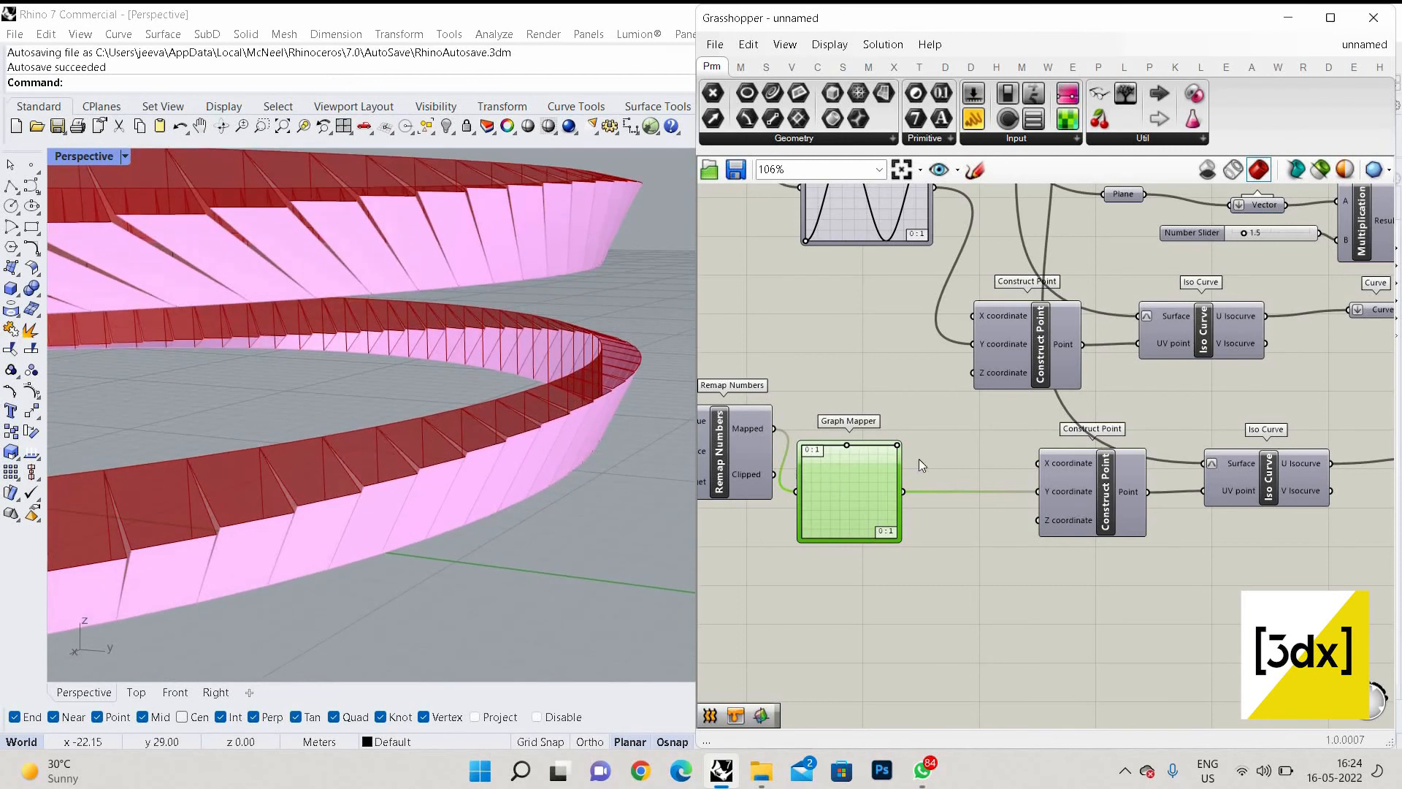
scroll(796, 480, down, 4)
scroll(1249, 512, up, 5)
click(1061, 554)
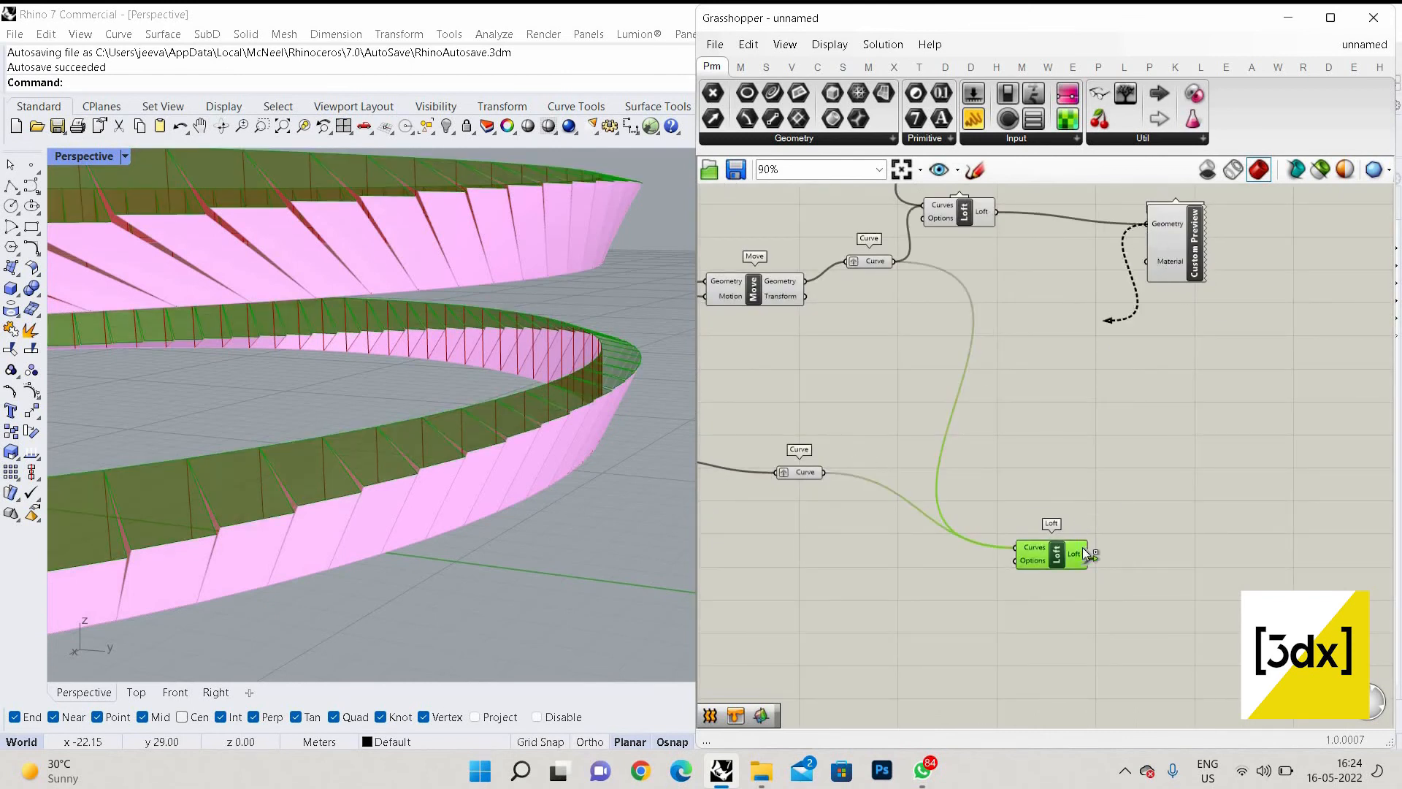
drag(1089, 553, 1146, 223)
click(1178, 428)
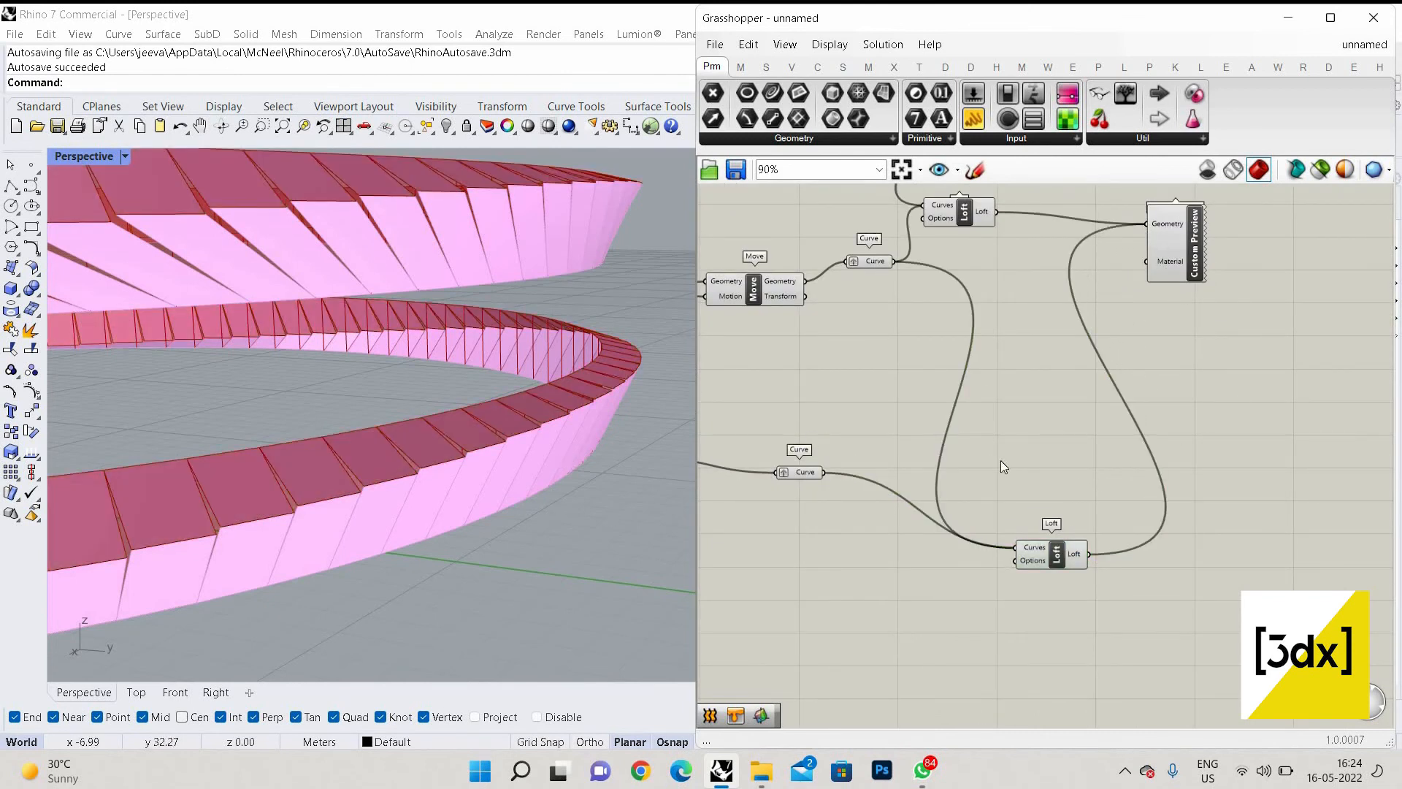
Try bending the second Graph Mapper's level curve downward and bring it back to the top of its range
scroll(1072, 470, down, 7)
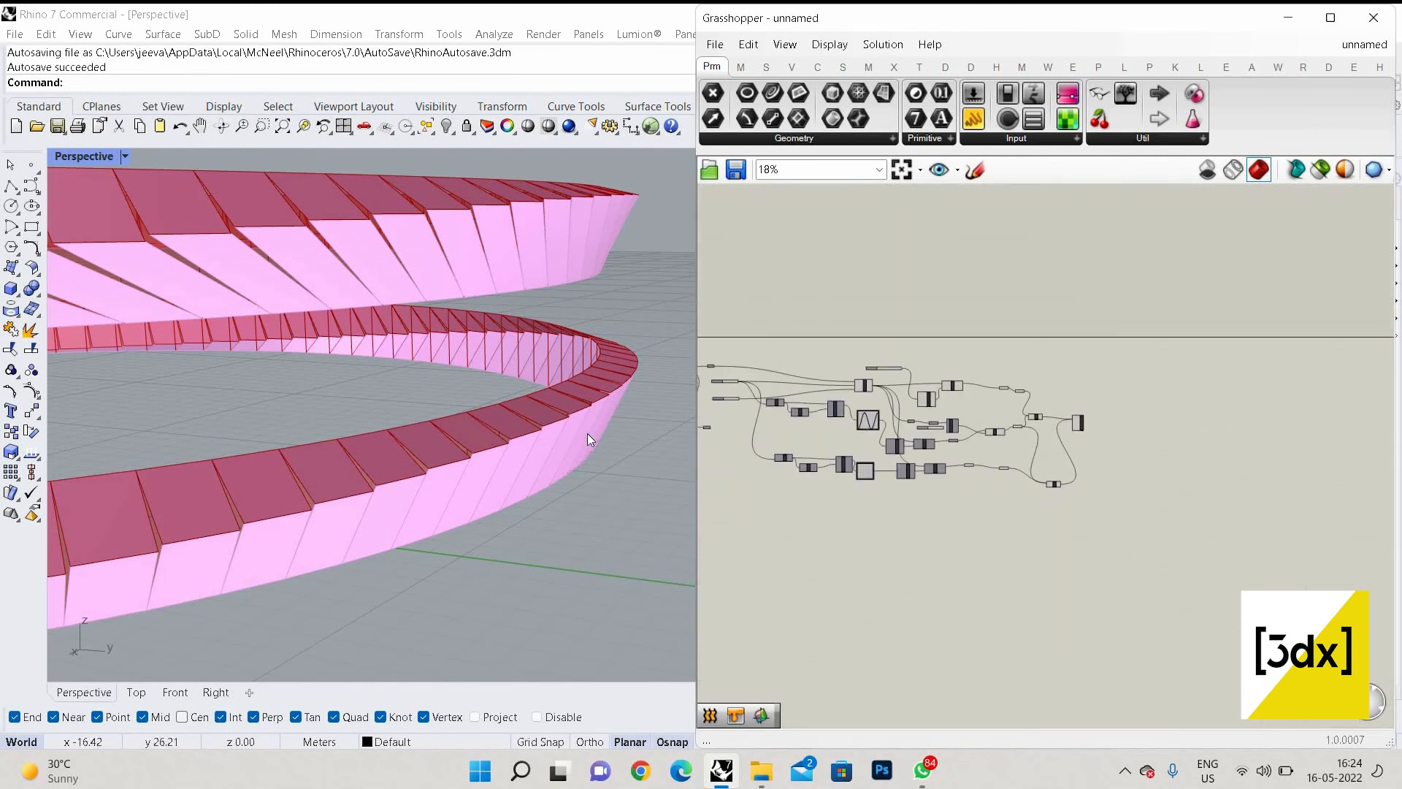
right_drag(587, 432, 833, 421)
scroll(833, 422, up, 11)
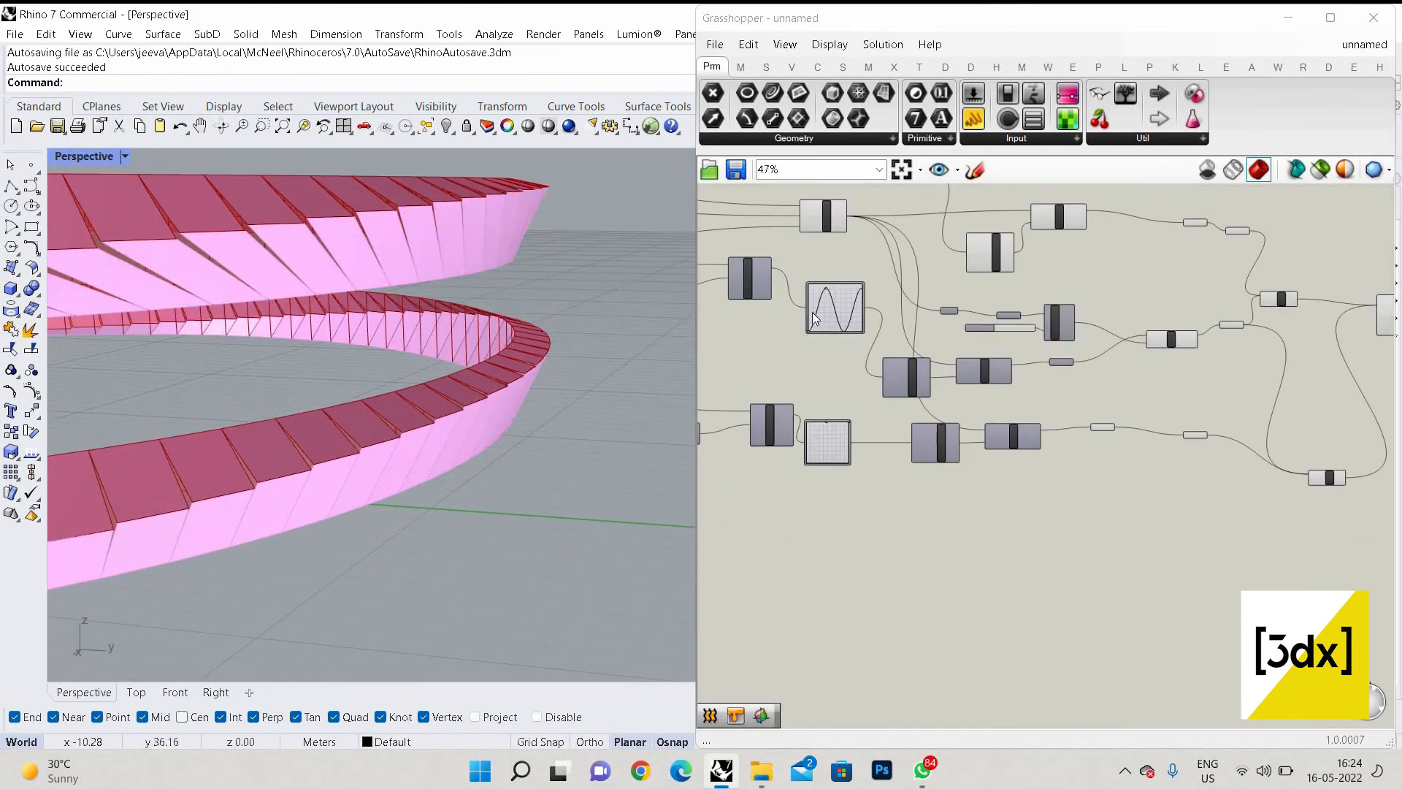
drag(791, 331, 897, 289)
drag(892, 358, 895, 244)
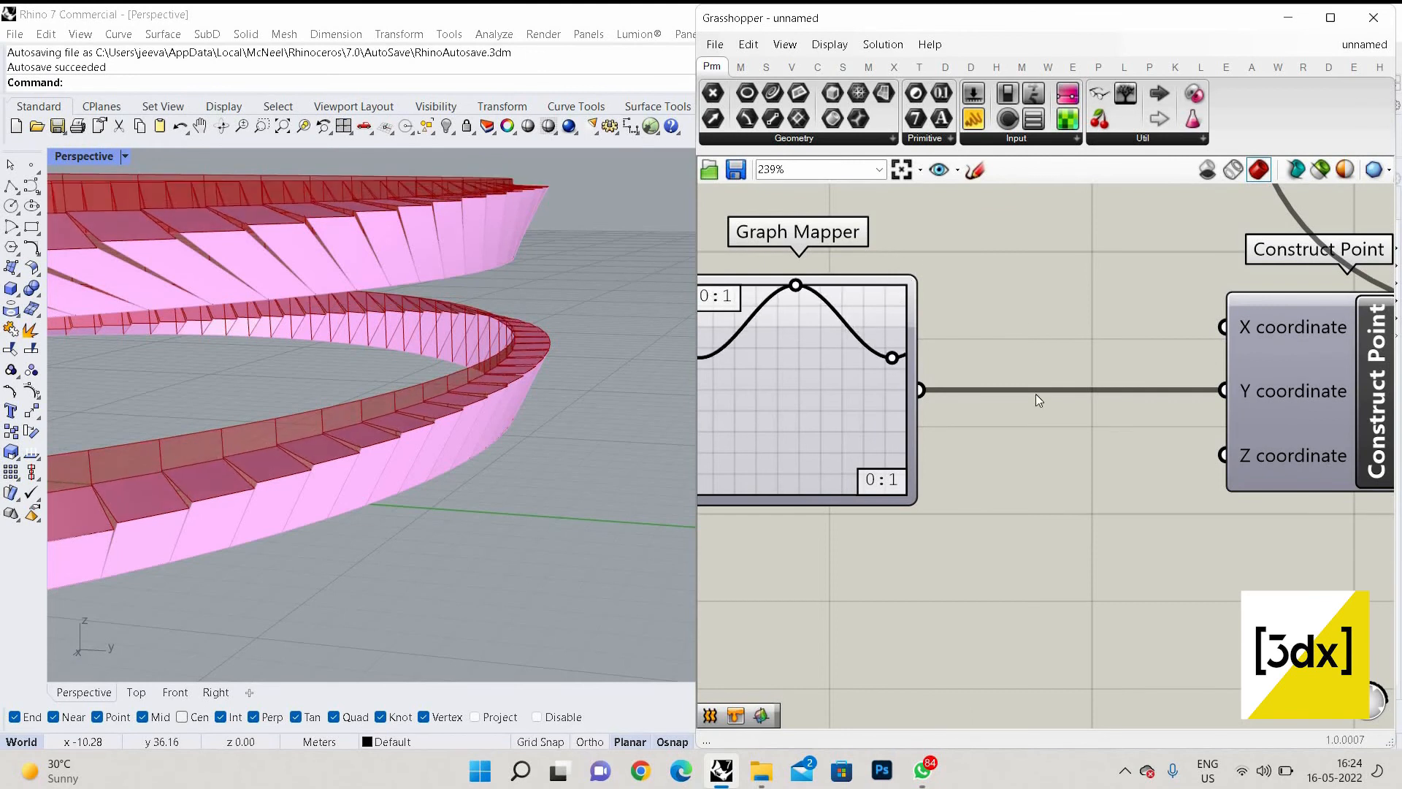
Lower the peak of the first Graph Mapper's sine wave and shorten its wavelength slightly
scroll(993, 380, down, 4)
scroll(966, 310, down, 4)
scroll(1001, 330, up, 7)
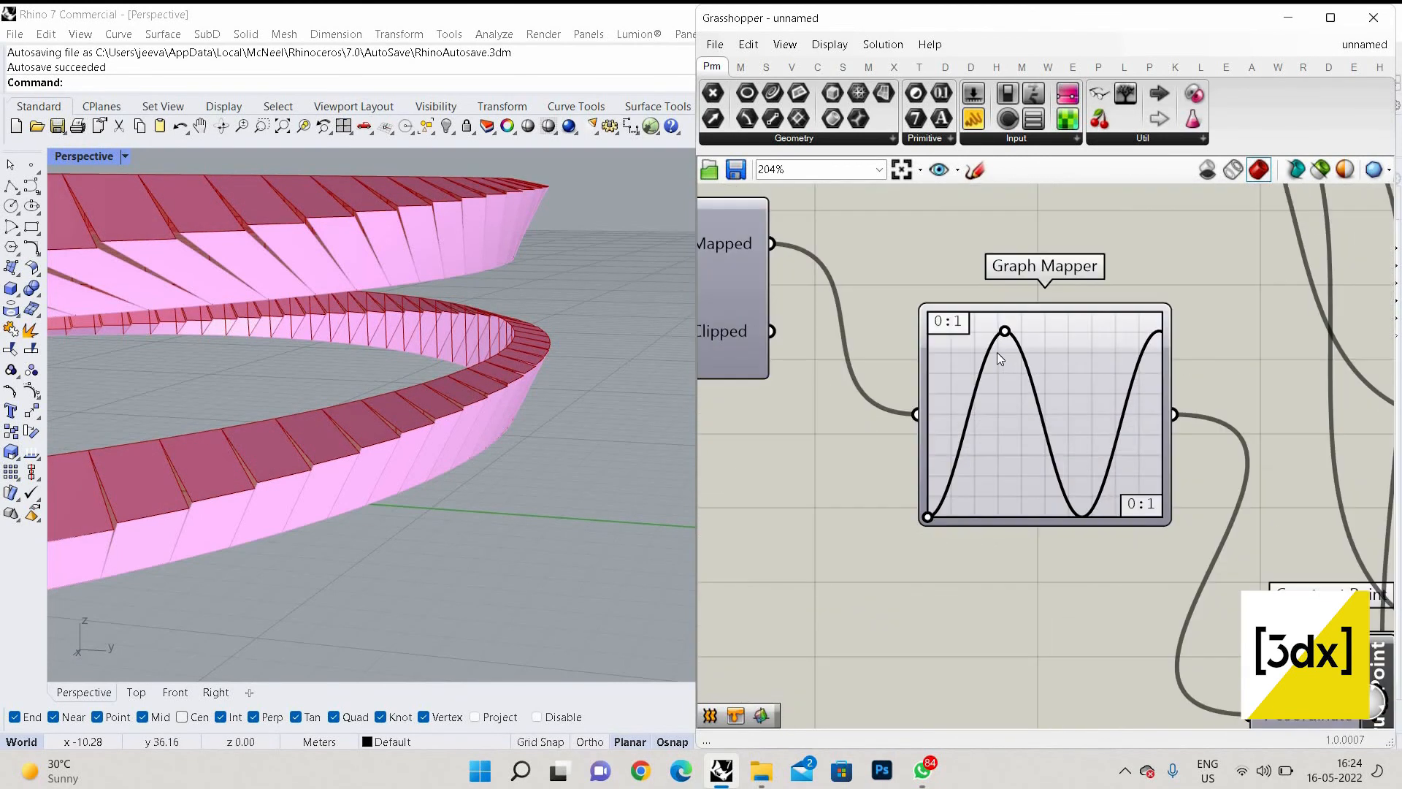
drag(1003, 331, 989, 390)
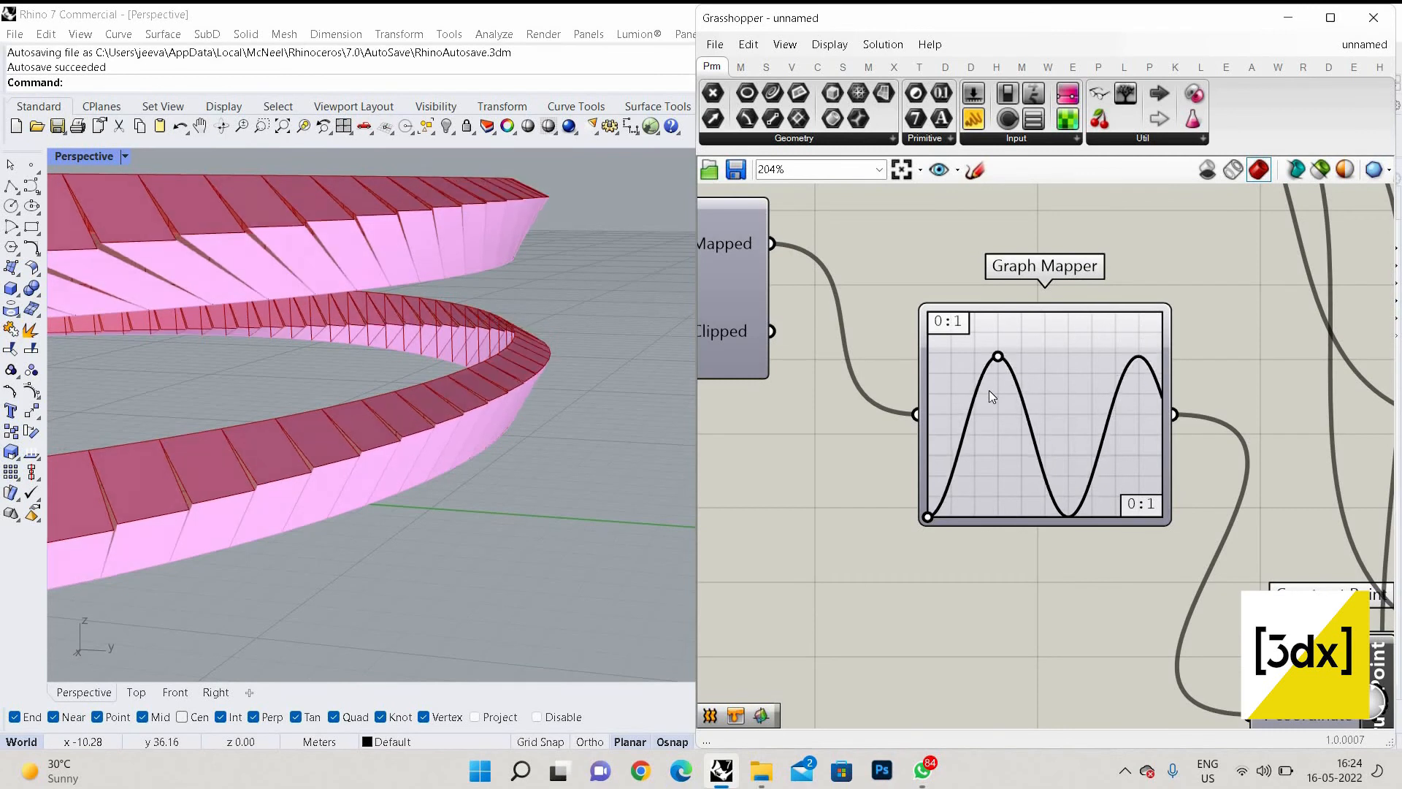
Try a deep trough in the second Graph Mapper's curve and return its handle to the top edge
scroll(990, 394, down, 6)
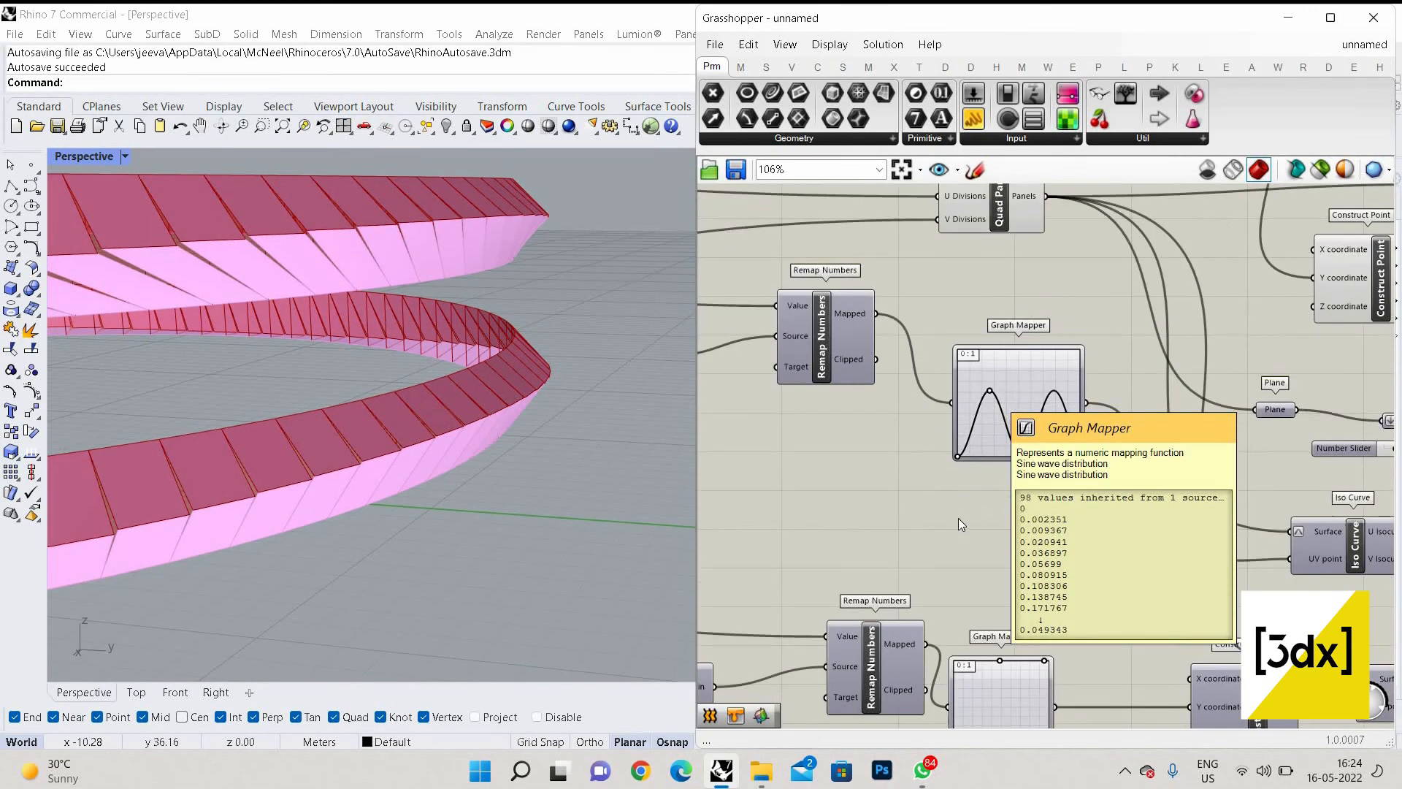
scroll(957, 469, up, 3)
scroll(950, 515, up, 3)
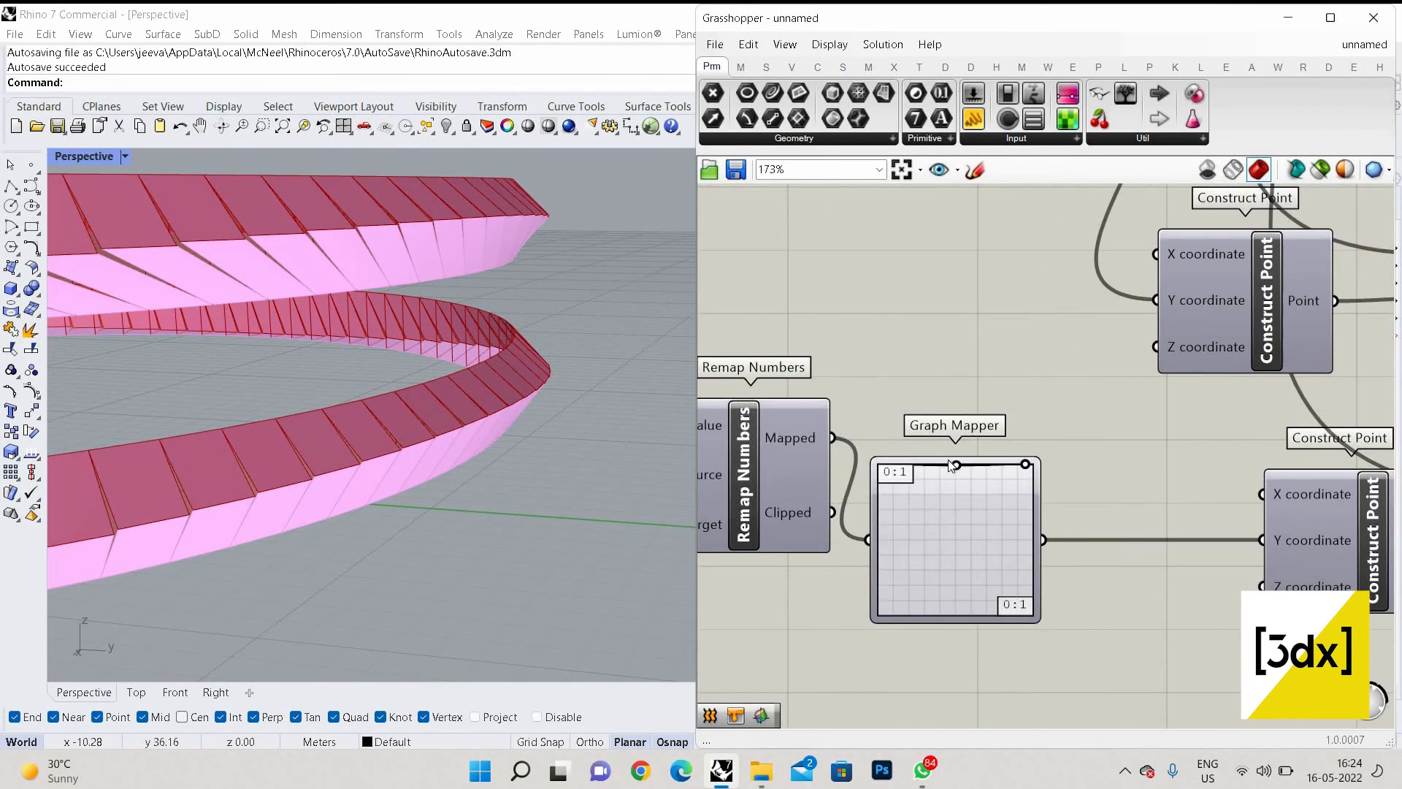
drag(950, 465, 910, 611)
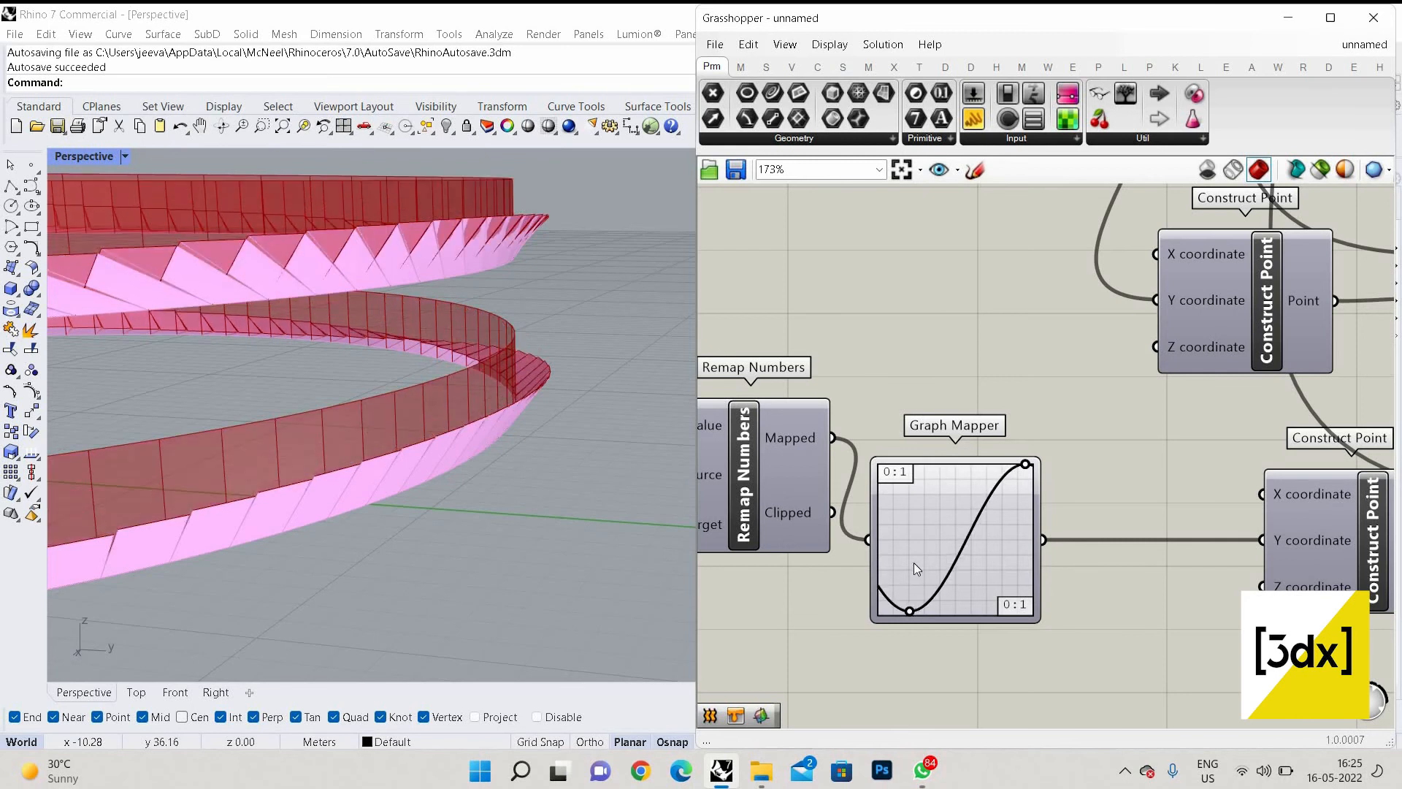
drag(916, 442, 918, 430)
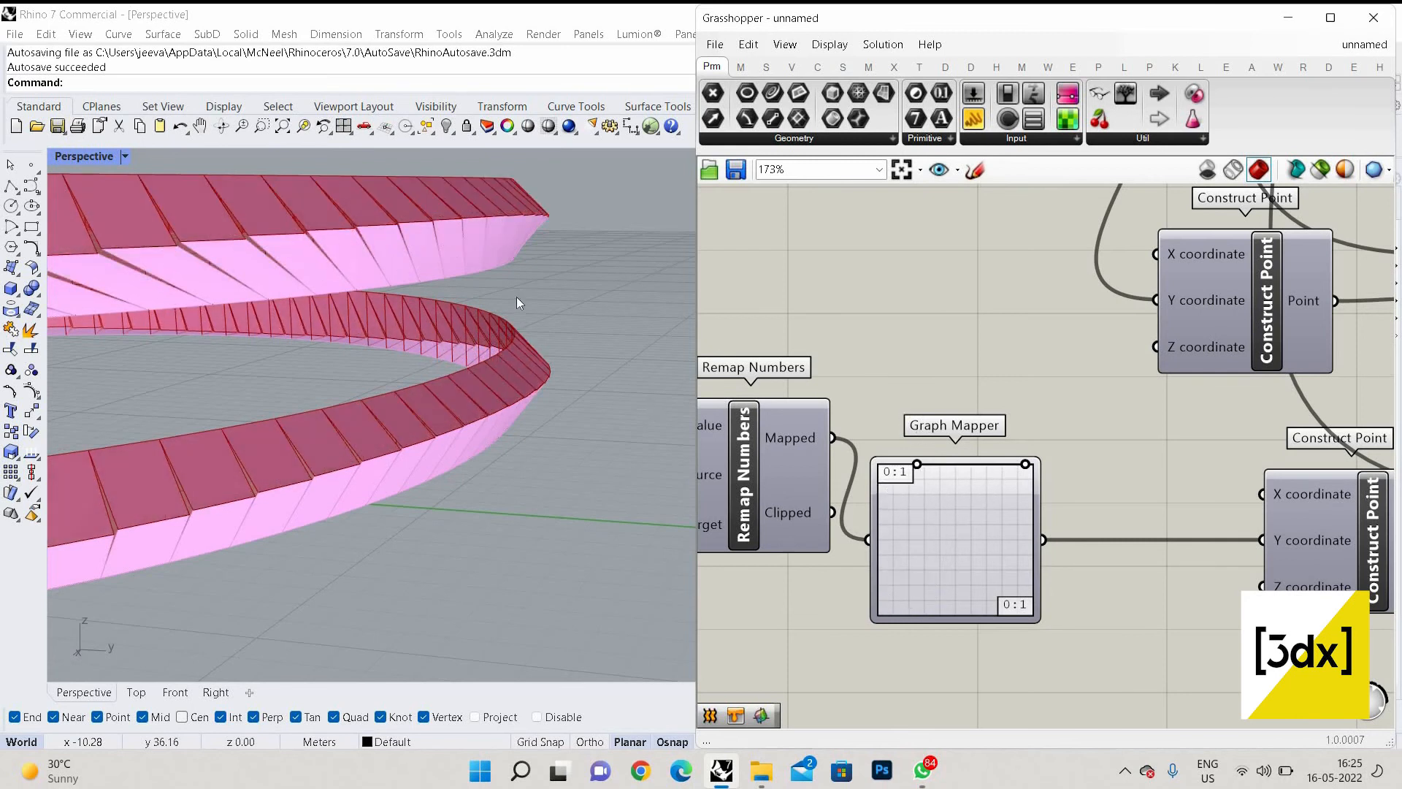
Duplicate the panel definition from the division sliders through the Custom Preview and place the copy below the original
scroll(1097, 505, down, 5)
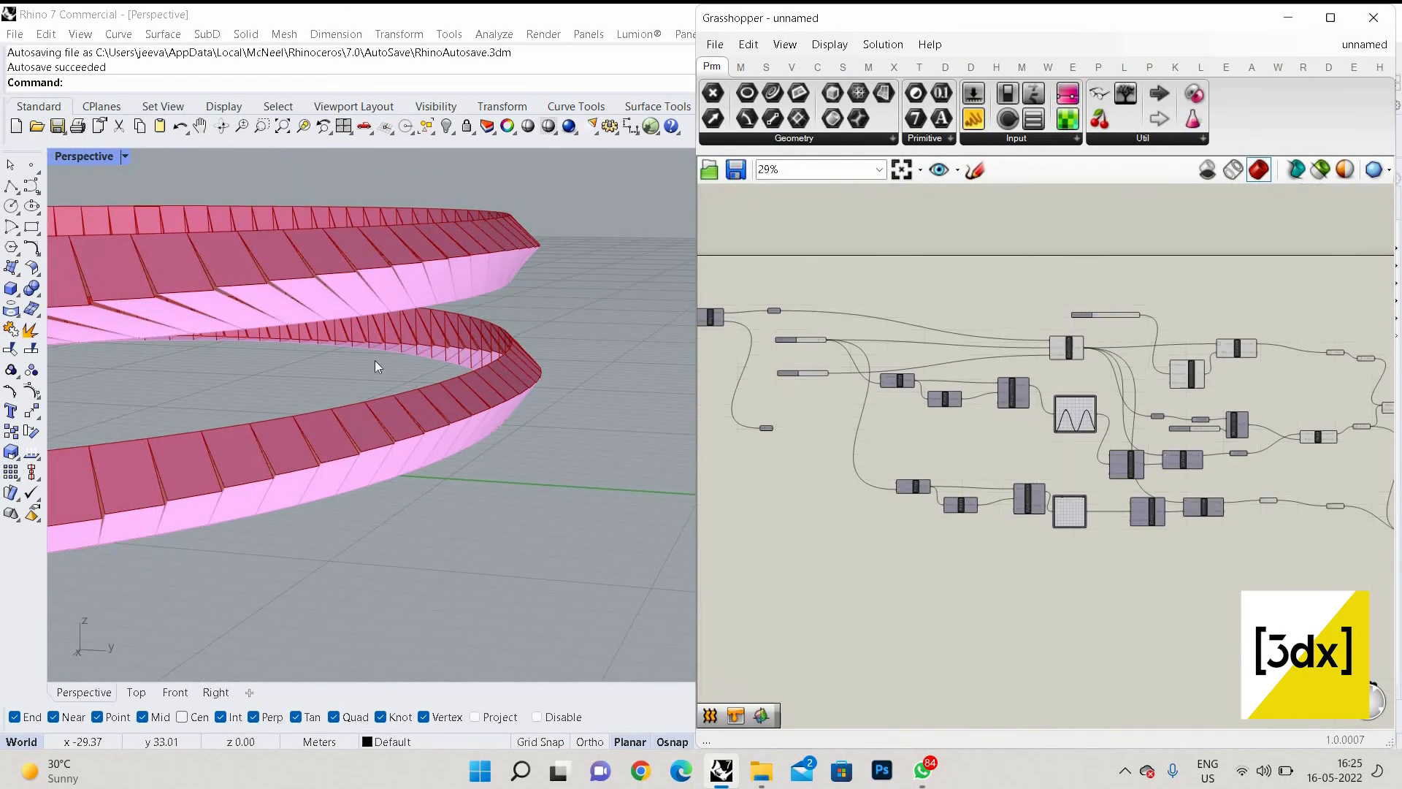
right_drag(502, 356, 528, 406)
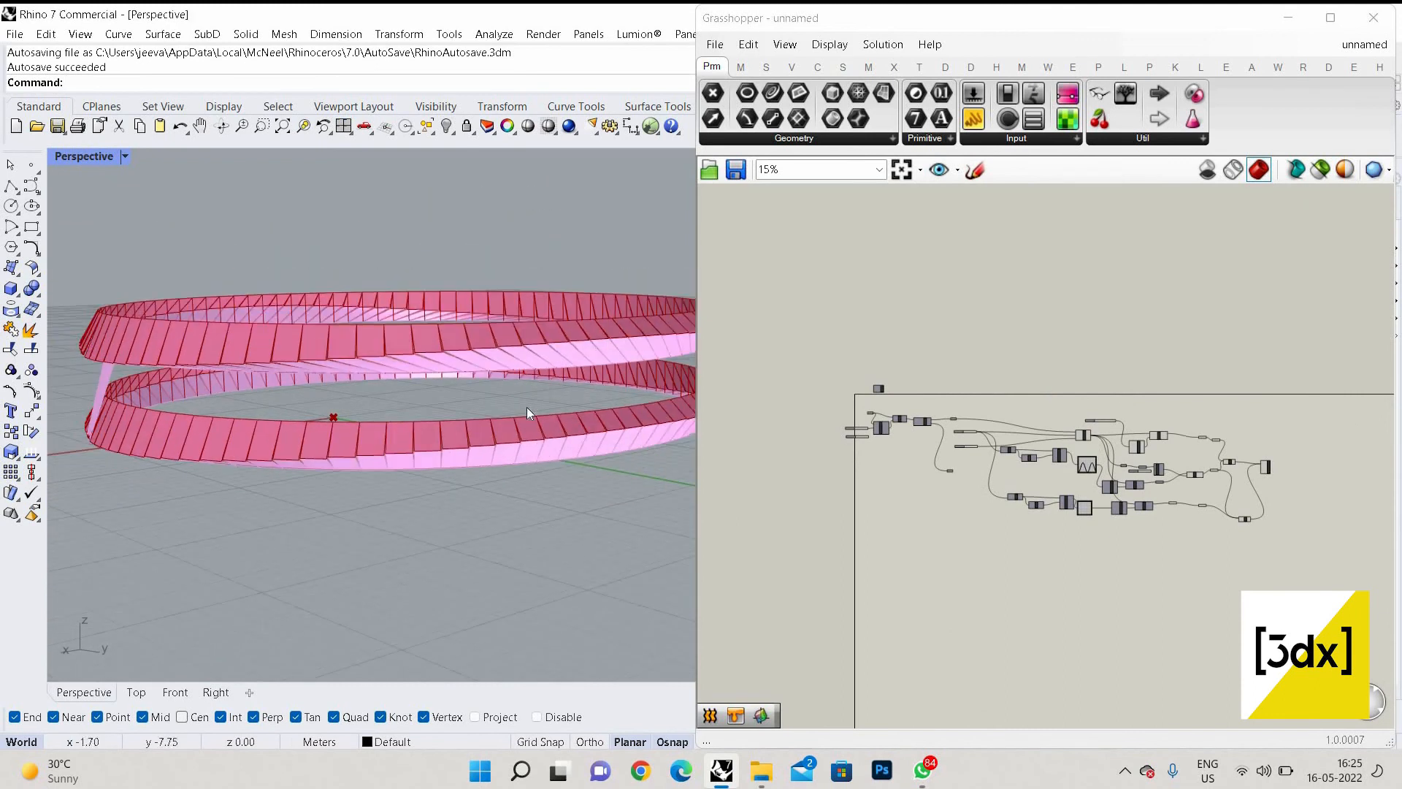
scroll(396, 410, up, 3)
right_drag(396, 410, 529, 415)
scroll(529, 415, up, 3)
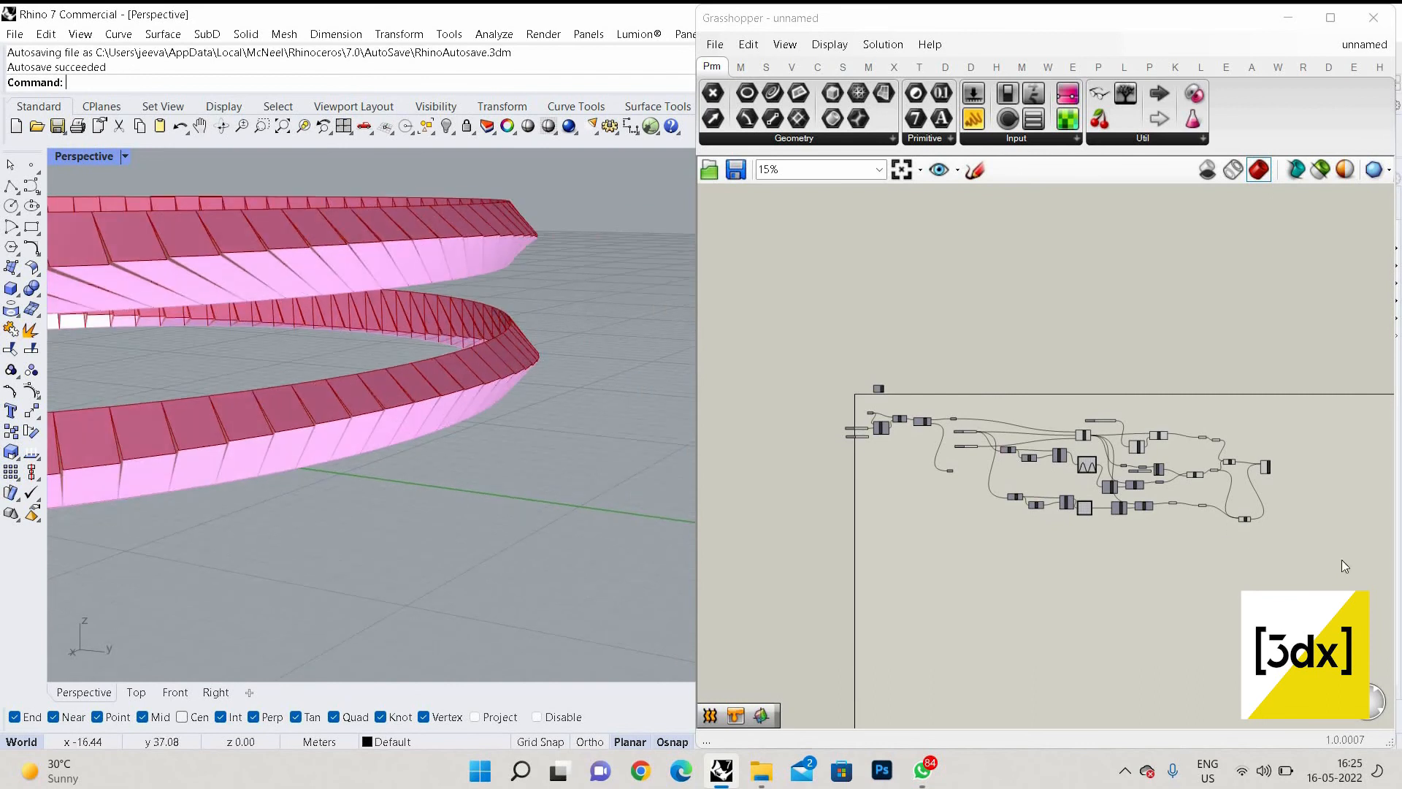
scroll(1345, 566, up, 3)
drag(1349, 567, 748, 319)
key(ctrl+c)
key(ctrl+v)
scroll(948, 405, down, 4)
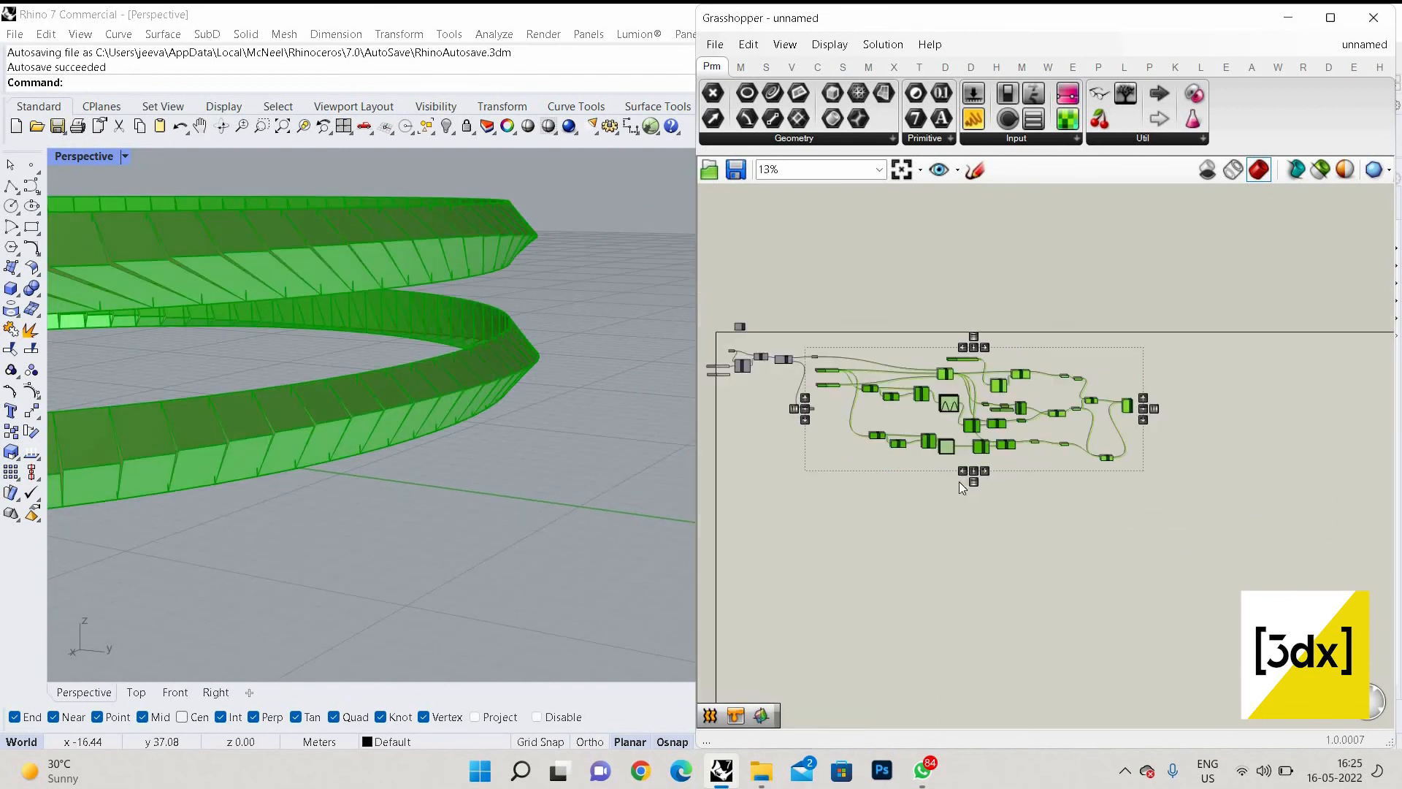
drag(967, 421, 983, 551)
scroll(869, 479, up, 5)
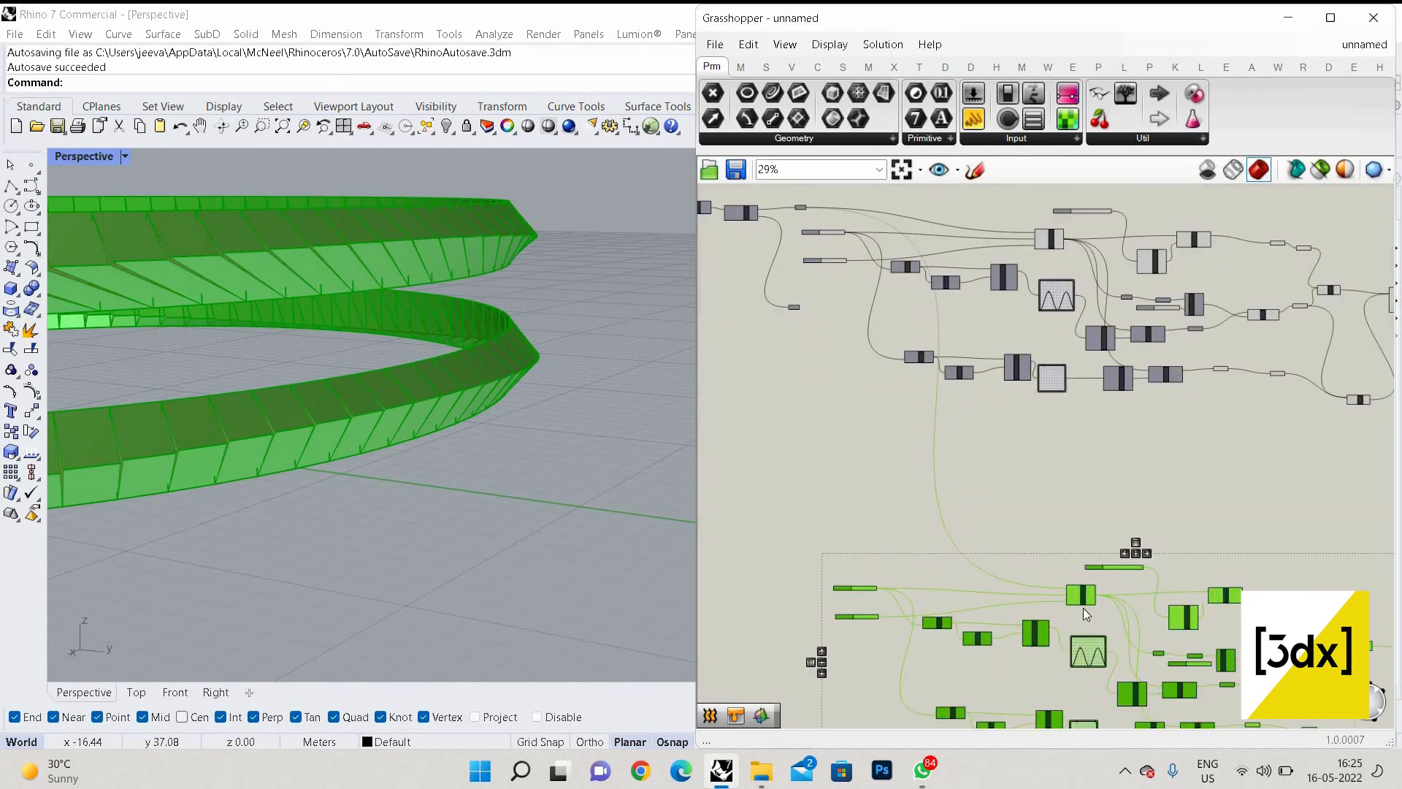
Connect the unused second surface parameter to the copied Quad Panels' Surface input in place of the first surface
scroll(948, 349, up, 2)
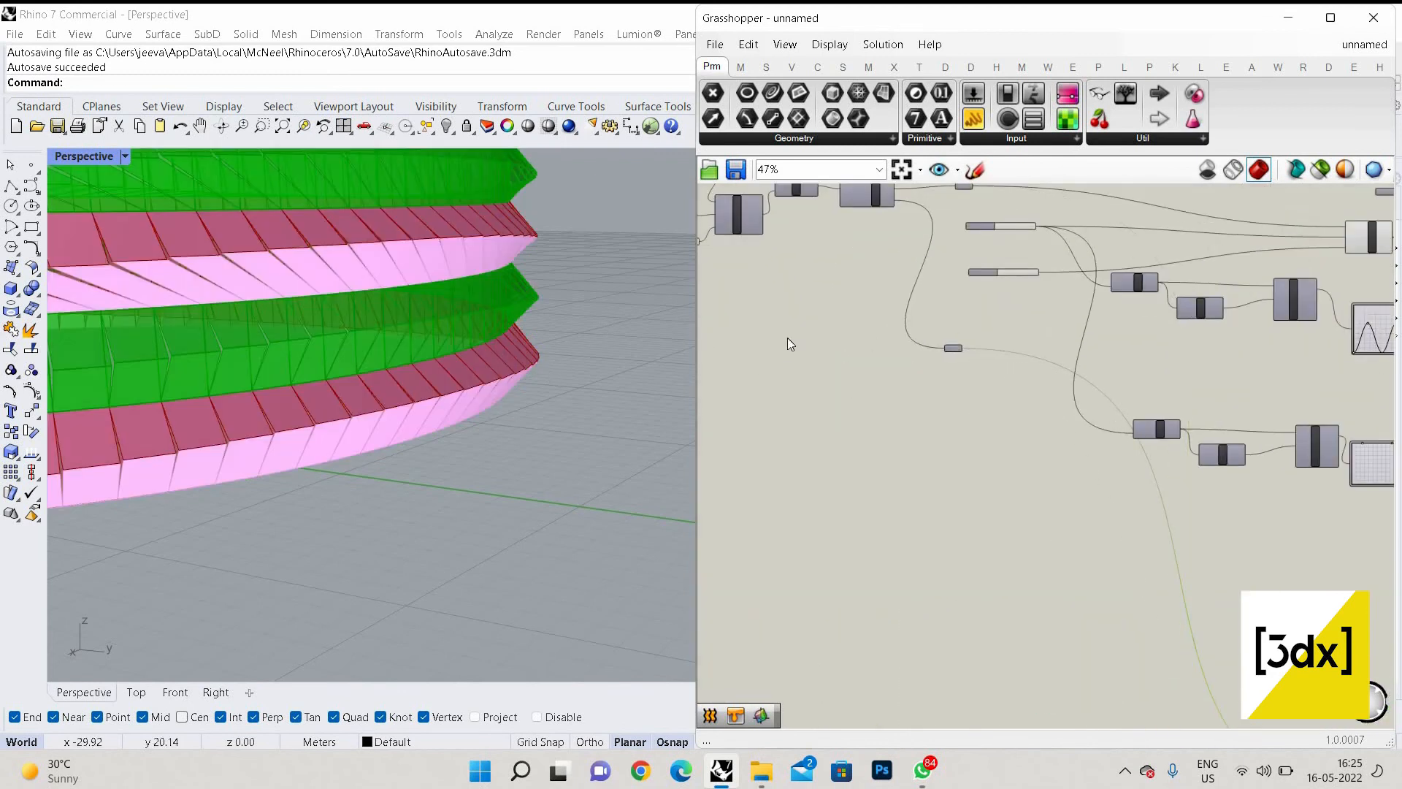
click(1049, 374)
scroll(1233, 532, down, 5)
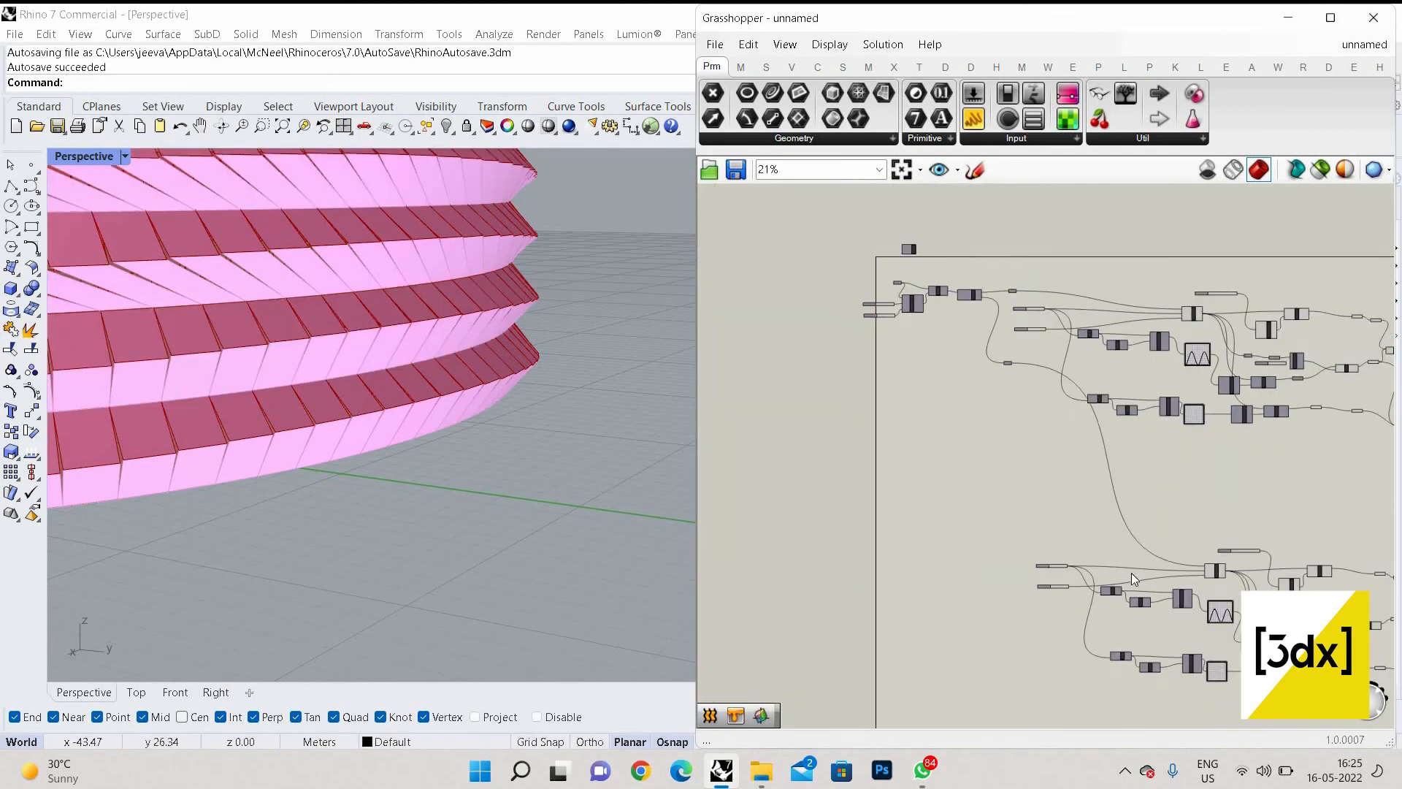
Reposition the handles of the copied first Graph Mapper to make a wider, lower sine wave starting at the bottom of its range
scroll(1037, 520, up, 3)
right_drag(1132, 572, 975, 488)
scroll(976, 488, up, 5)
scroll(976, 488, up, 5)
drag(1005, 427, 1014, 415)
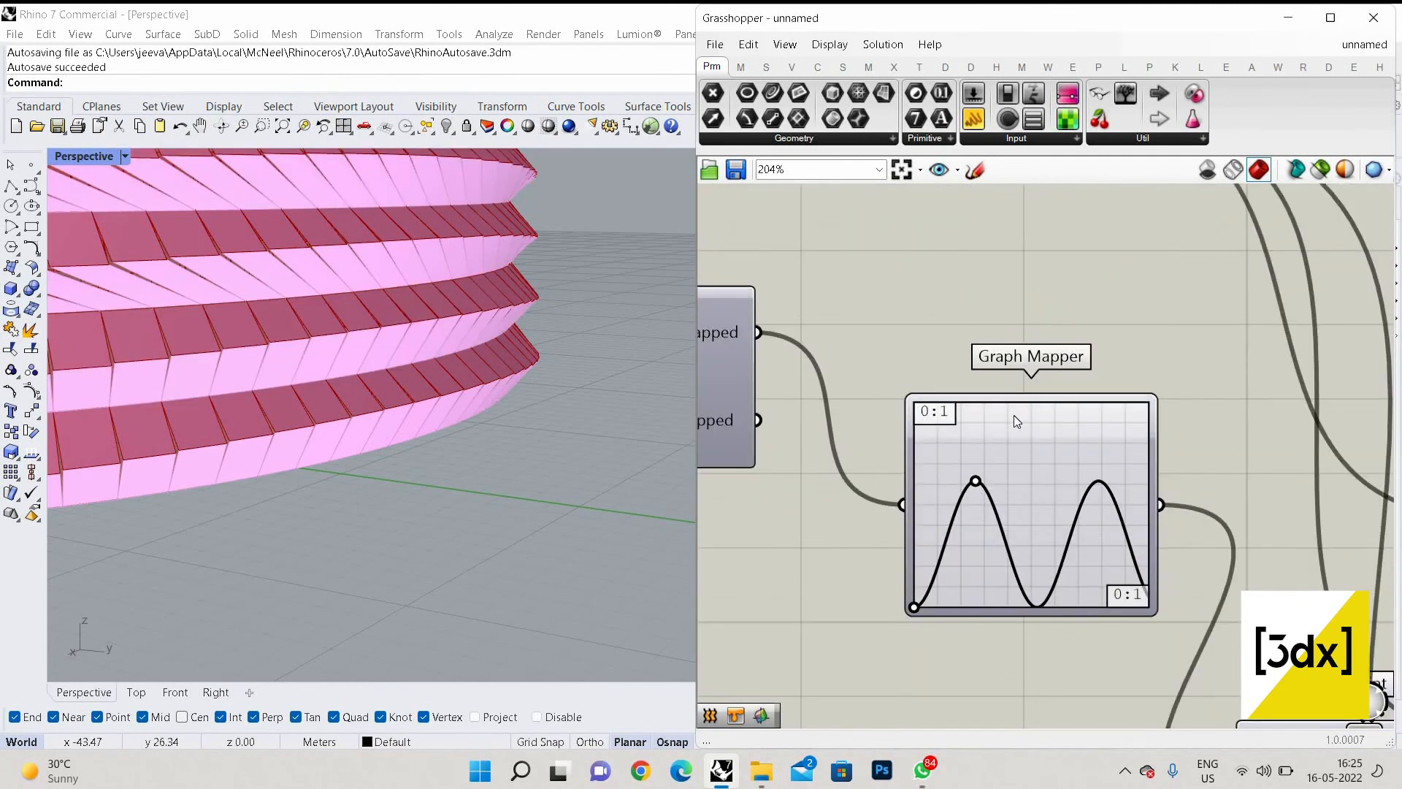
drag(1003, 515, 986, 480)
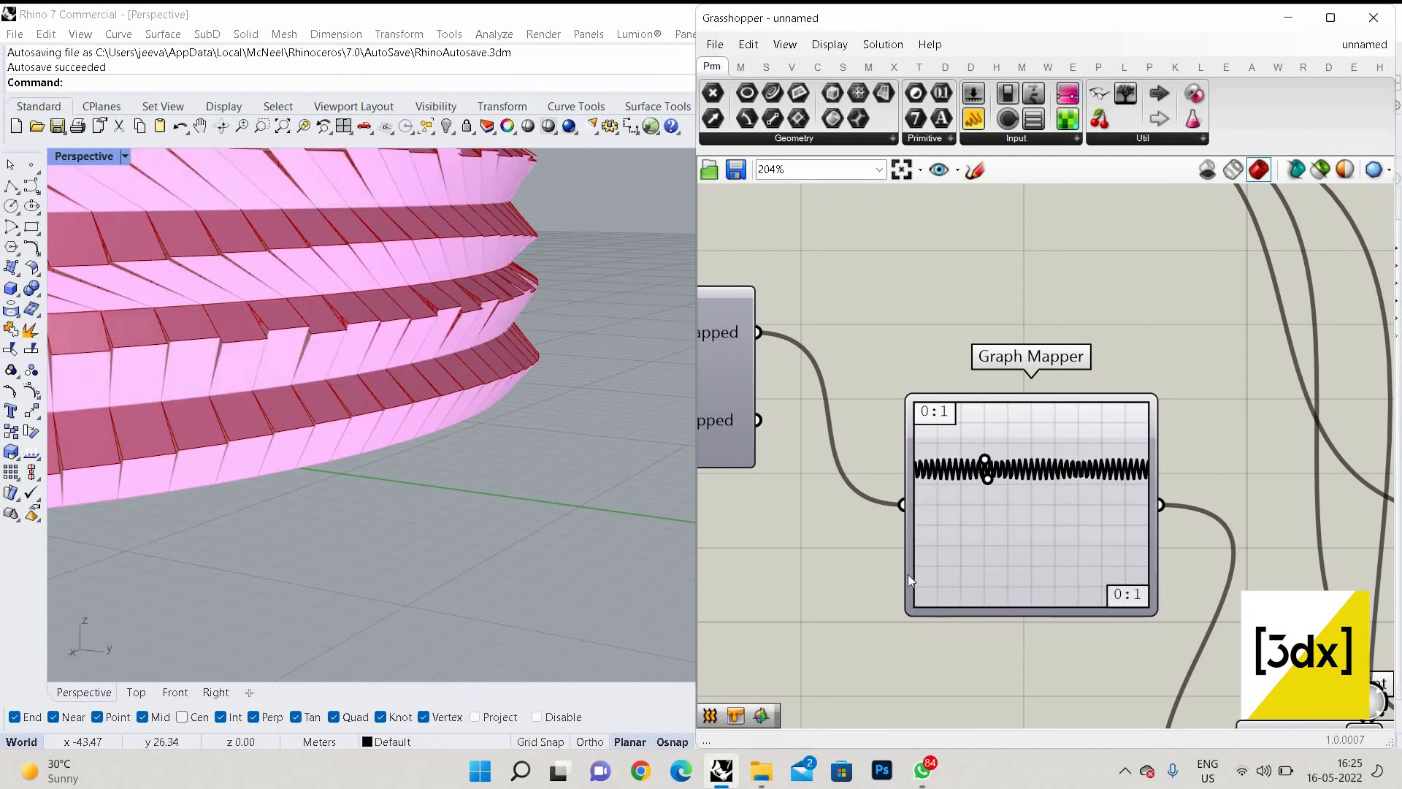
drag(908, 574, 869, 581)
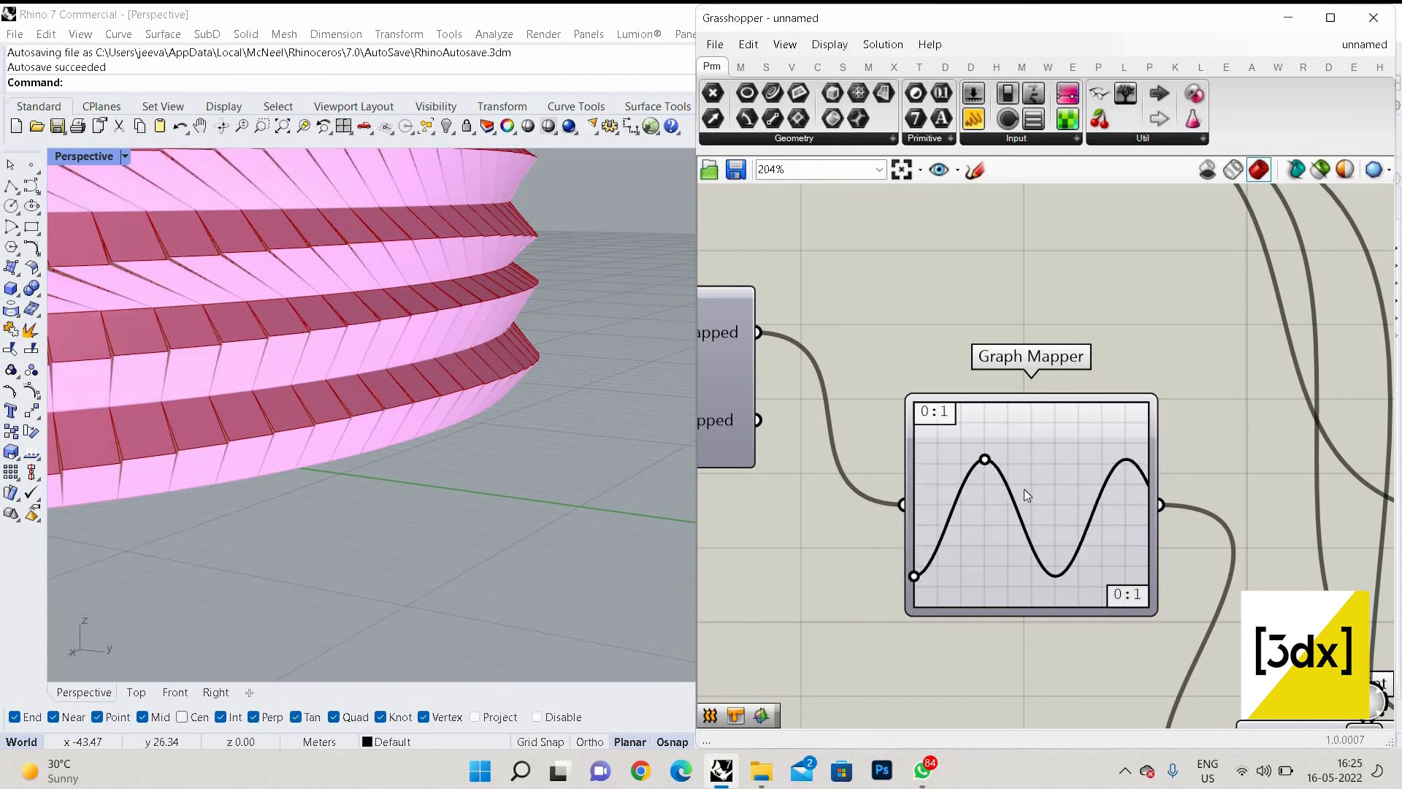
drag(985, 460, 998, 550)
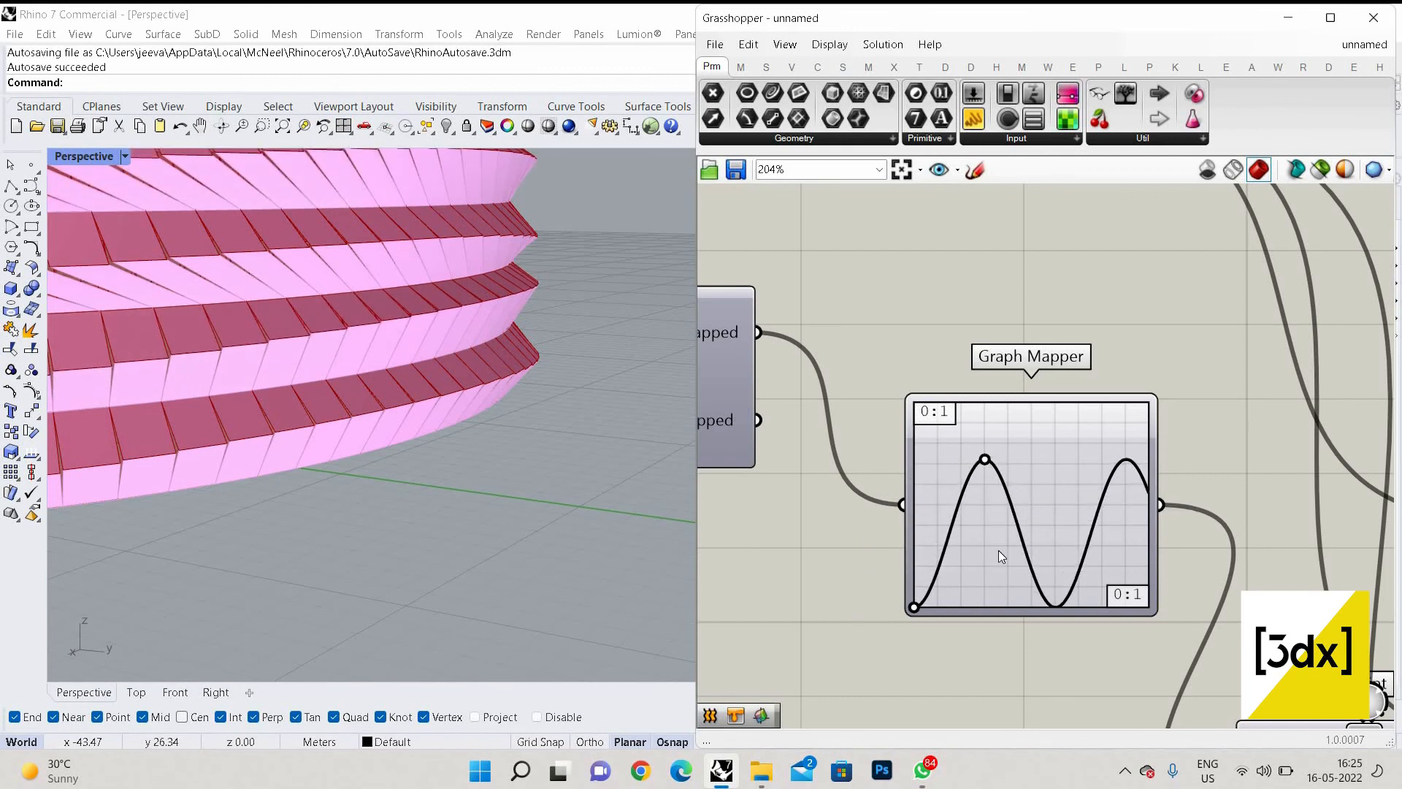
Raise the copied first Graph Mapper's sine wave peak to about two-thirds of its range
scroll(436, 351, down, 8)
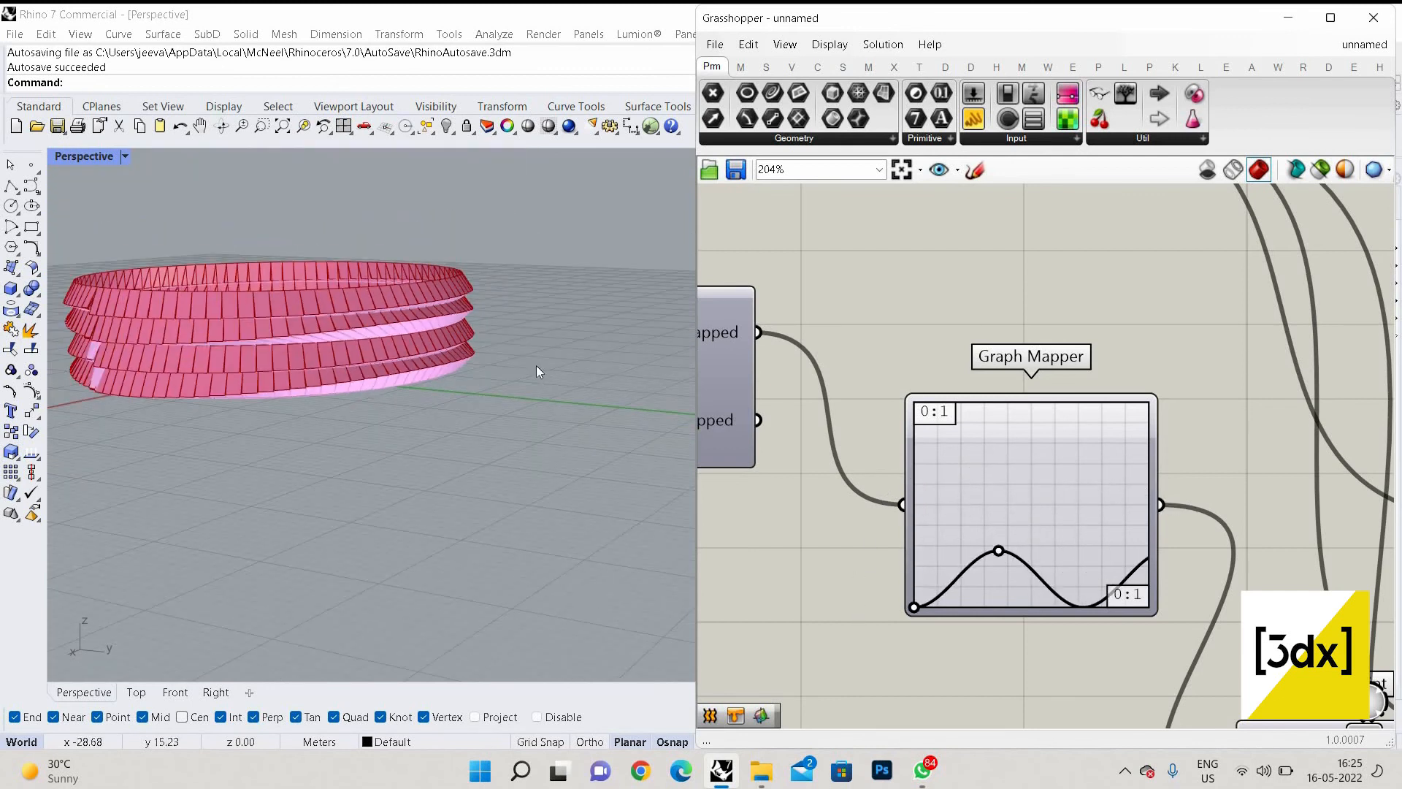
right_drag(536, 365, 523, 419)
scroll(512, 414, up, 5)
scroll(514, 414, up, 5)
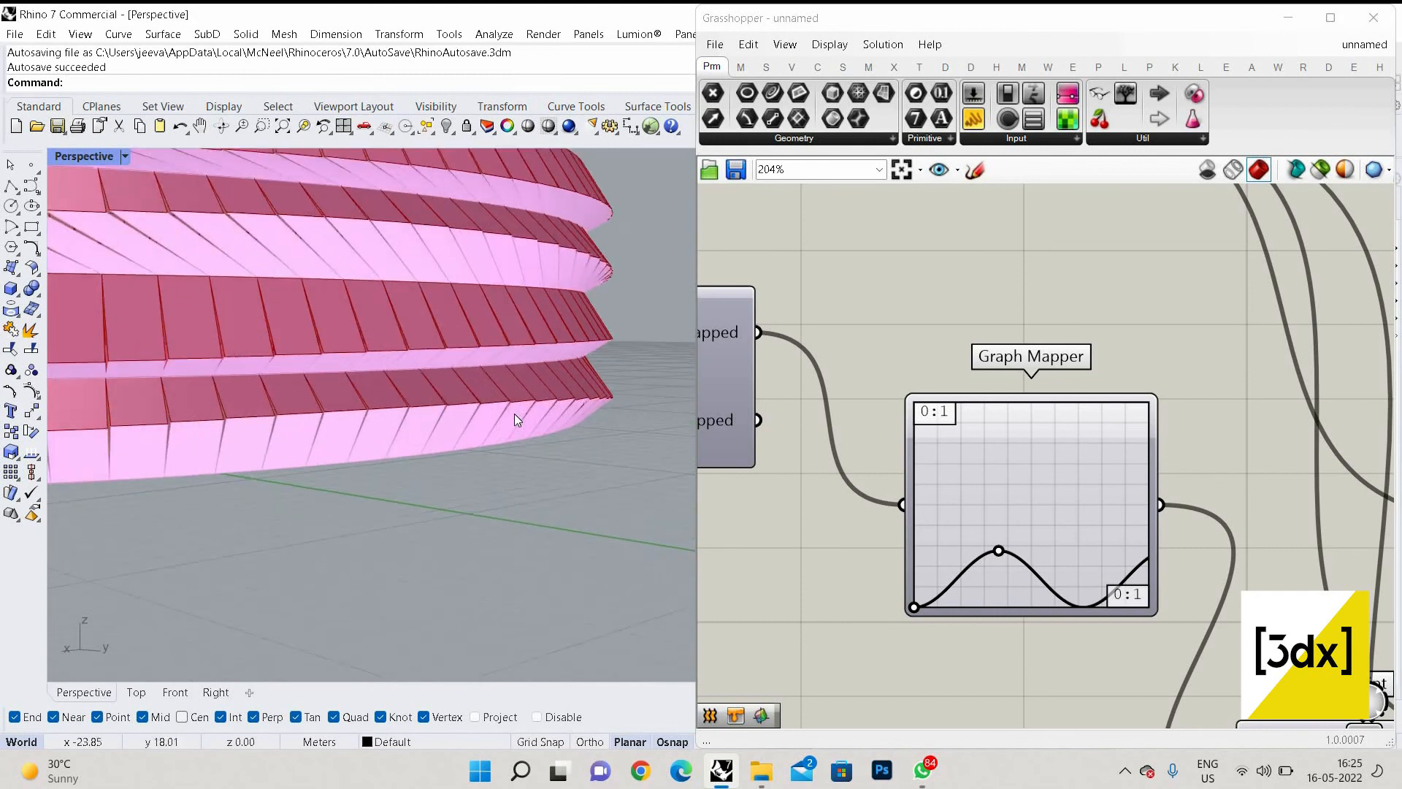
drag(1004, 553, 998, 473)
Try a shallow dip in the copied second Graph Mapper's curve and restore the level line at the top
scroll(992, 446, down, 8)
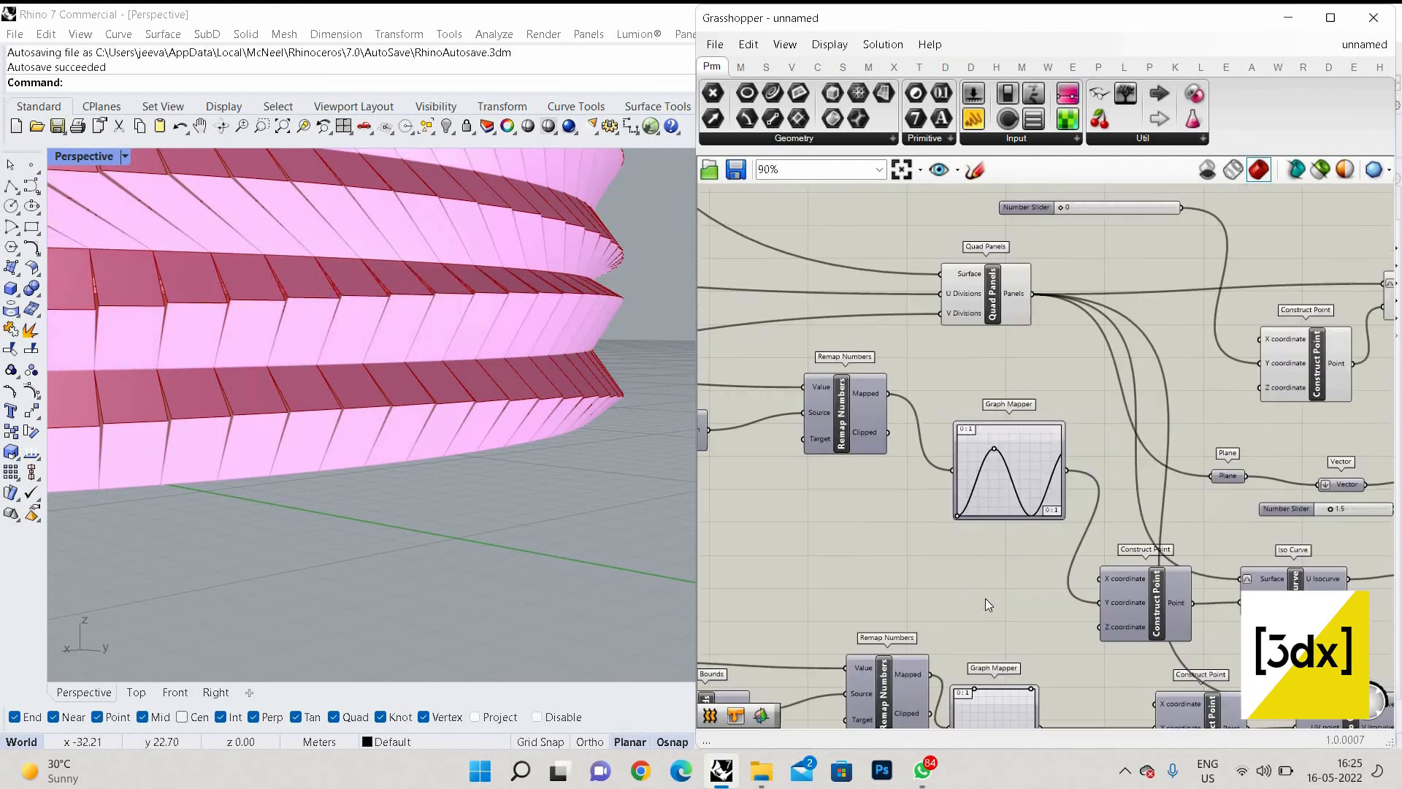
scroll(986, 599, up, 10)
drag(941, 615, 935, 651)
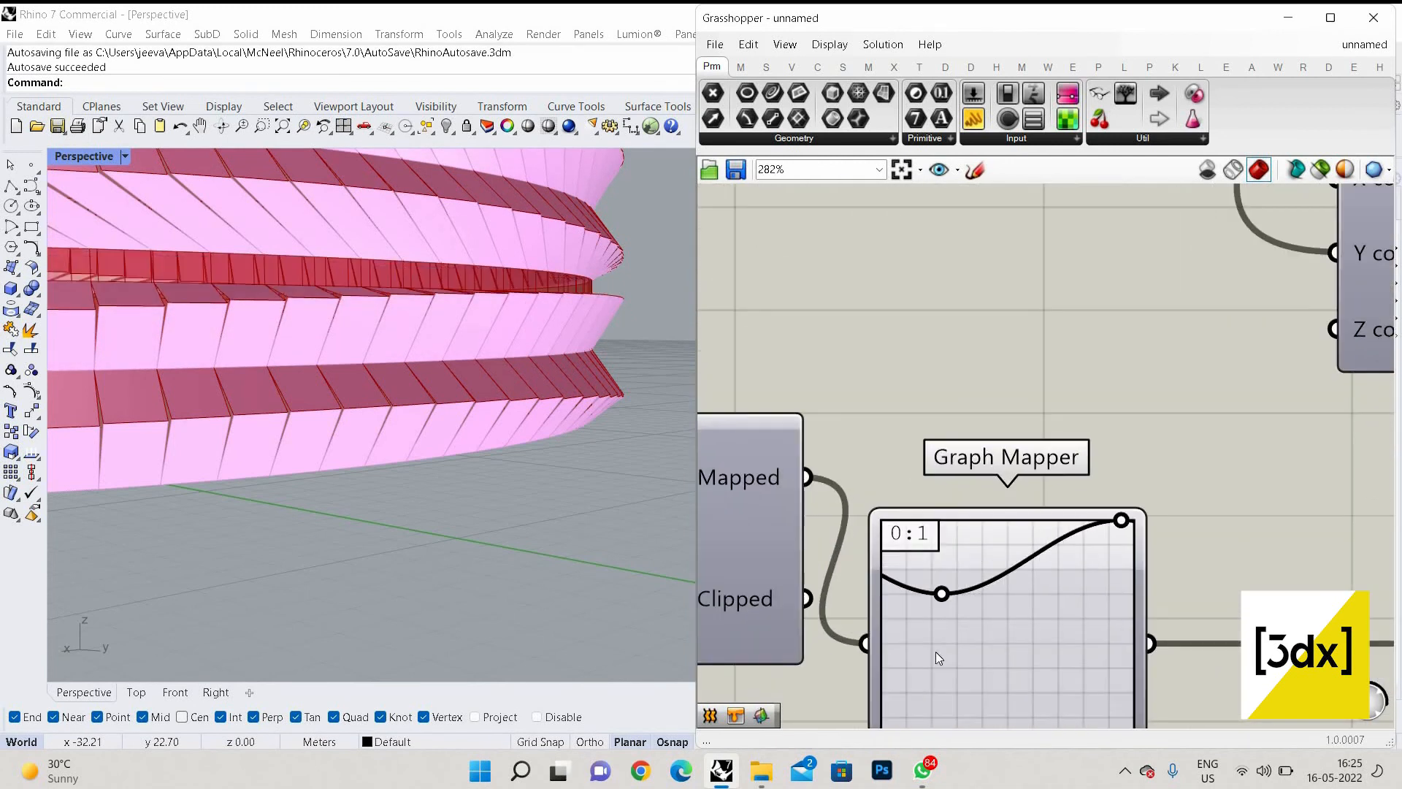
drag(954, 442, 966, 392)
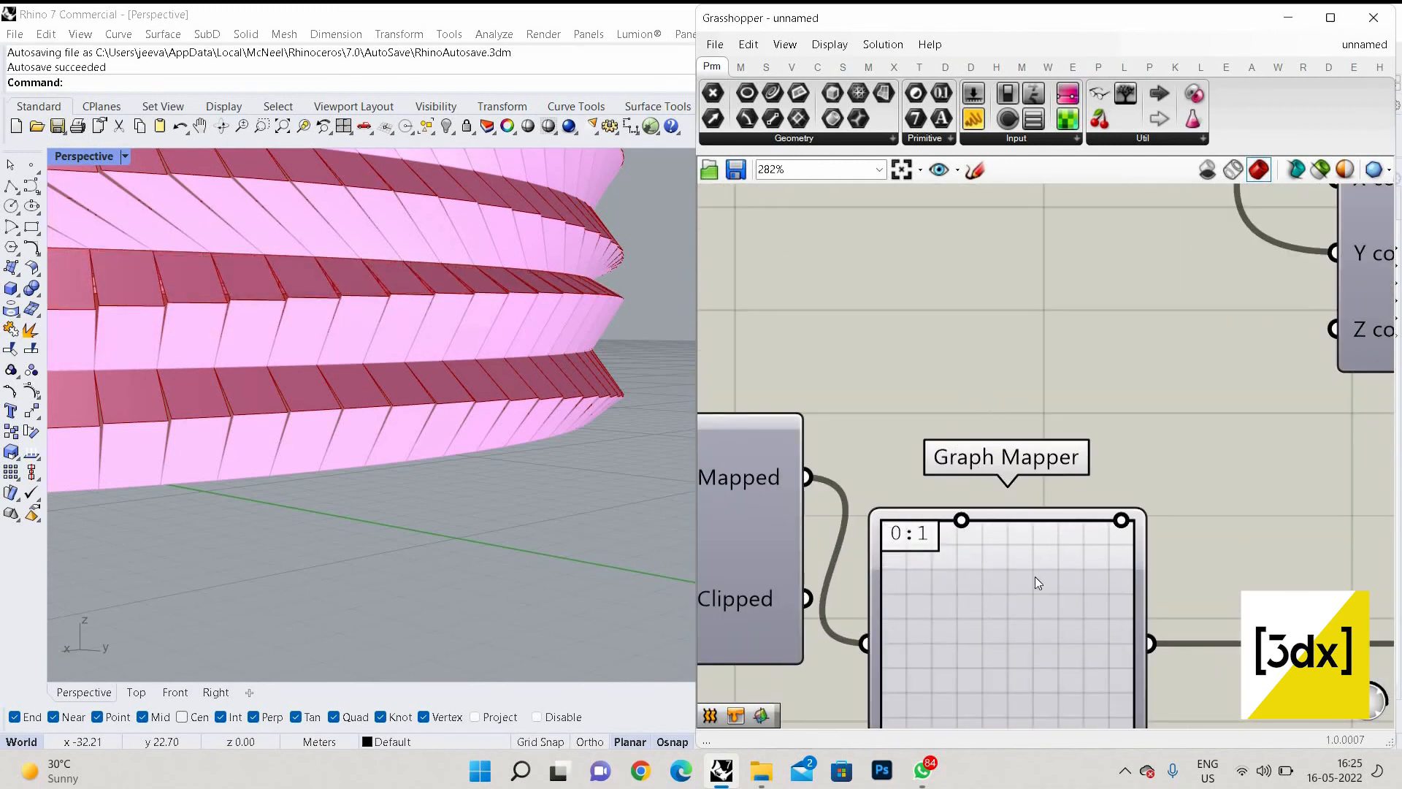
Pull the original second Graph Mapper's first handle down to form a trough rising to the top of its range
scroll(1001, 402, down, 10)
scroll(975, 288, up, 3)
scroll(975, 288, down, 4)
right_drag(950, 296, 978, 555)
scroll(1027, 458, up, 12)
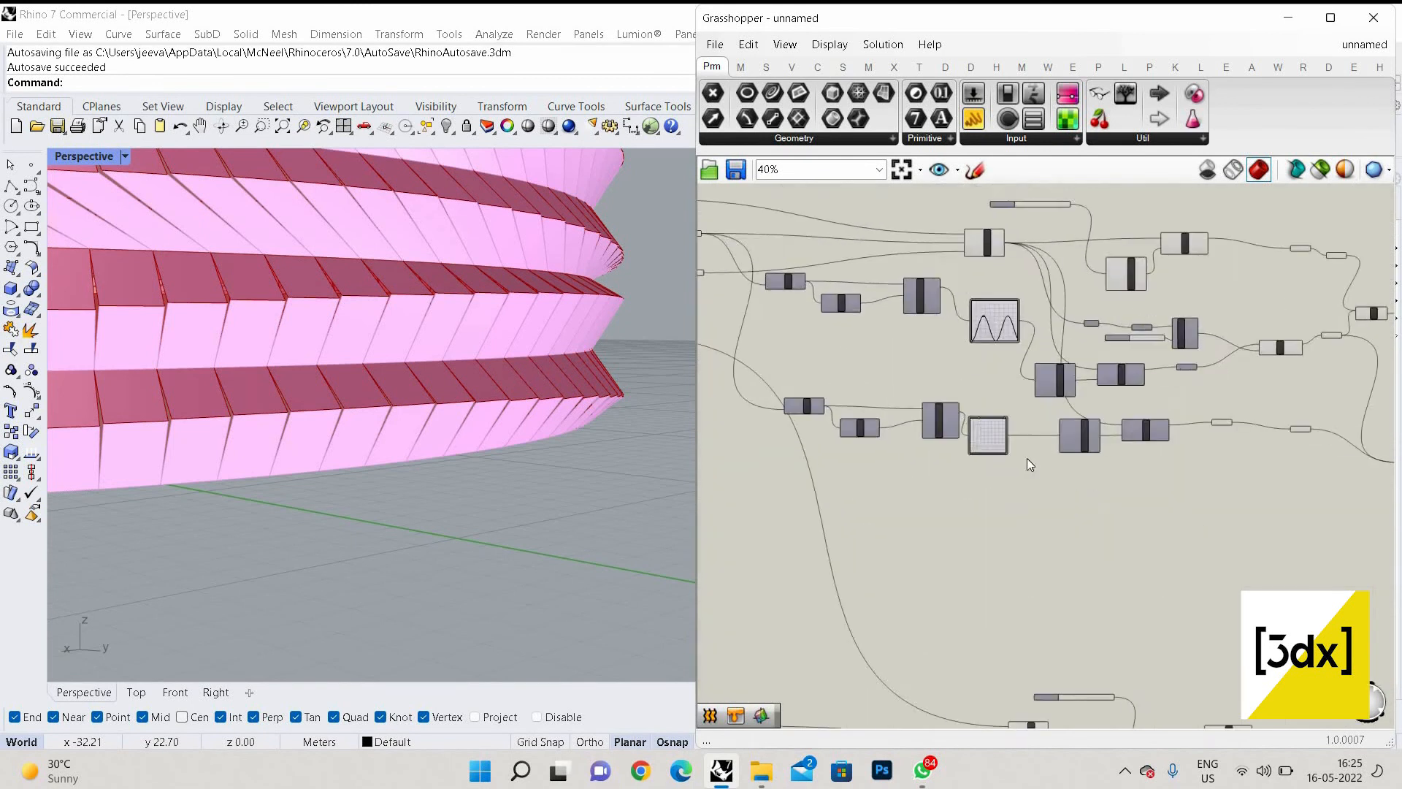
drag(1066, 441, 1048, 610)
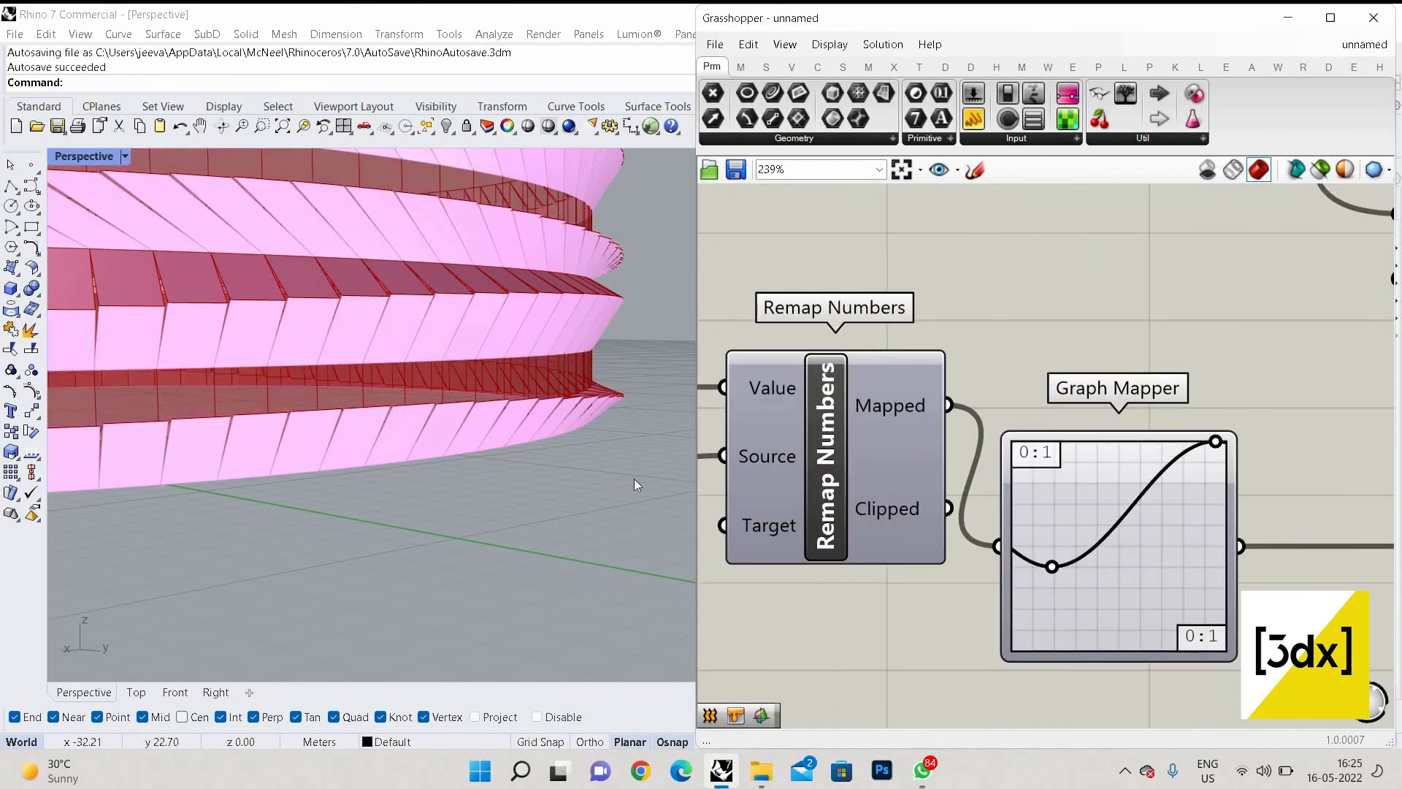
Raise the original second Graph Mapper's trough to about mid-range and lower its peak handle to about three-quarters of the range
right_drag(589, 424, 352, 384)
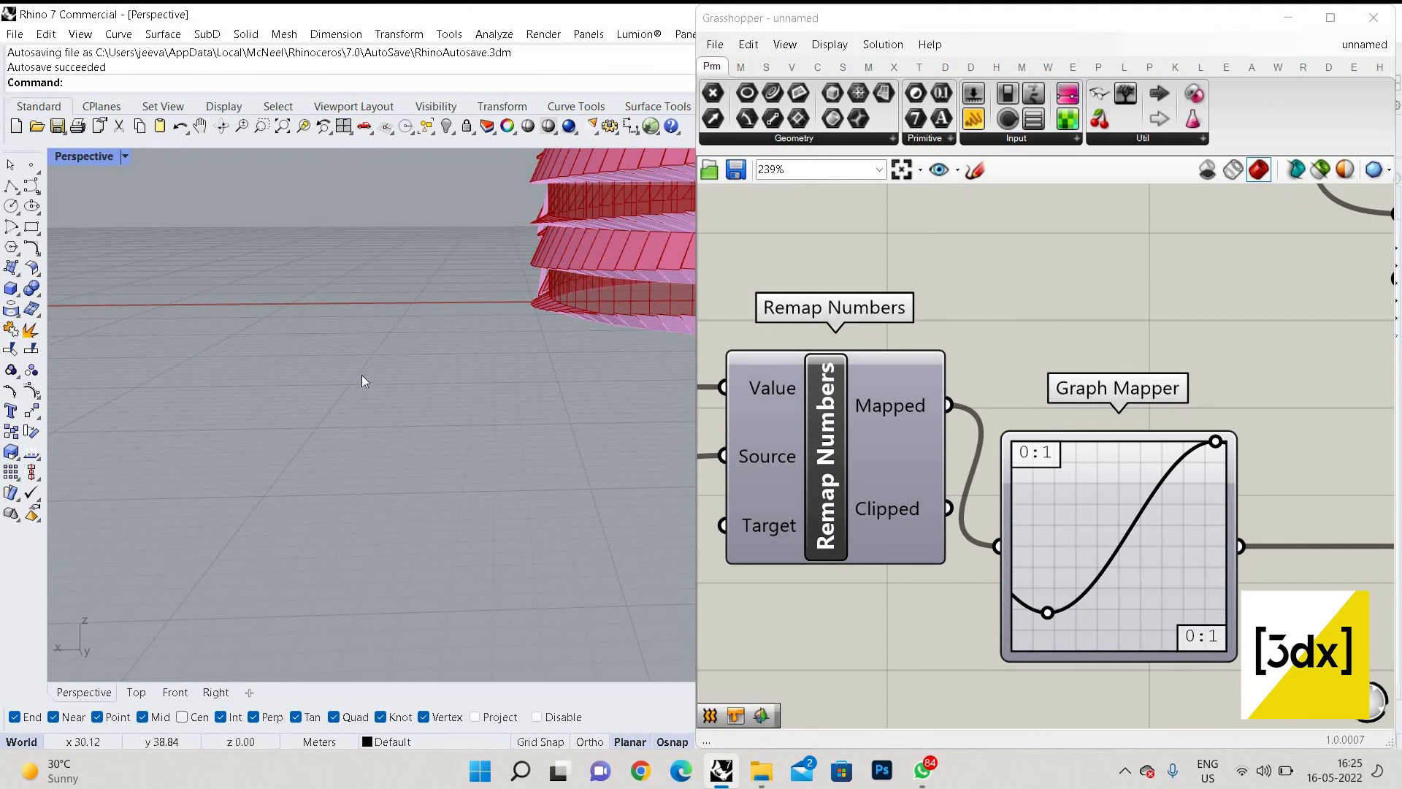
scroll(361, 375, down, 5)
right_drag(574, 361, 475, 317)
scroll(472, 317, up, 8)
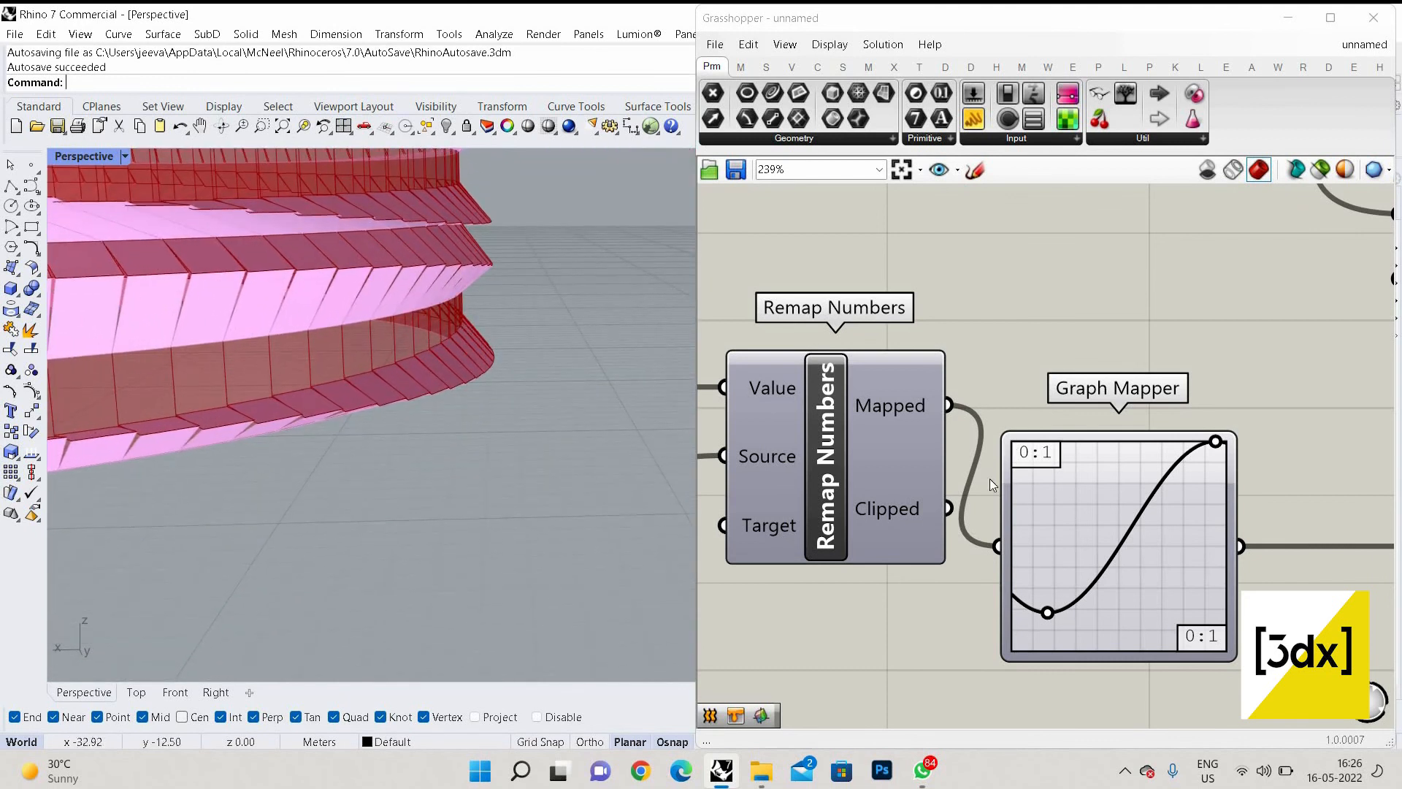
drag(1048, 612, 1065, 528)
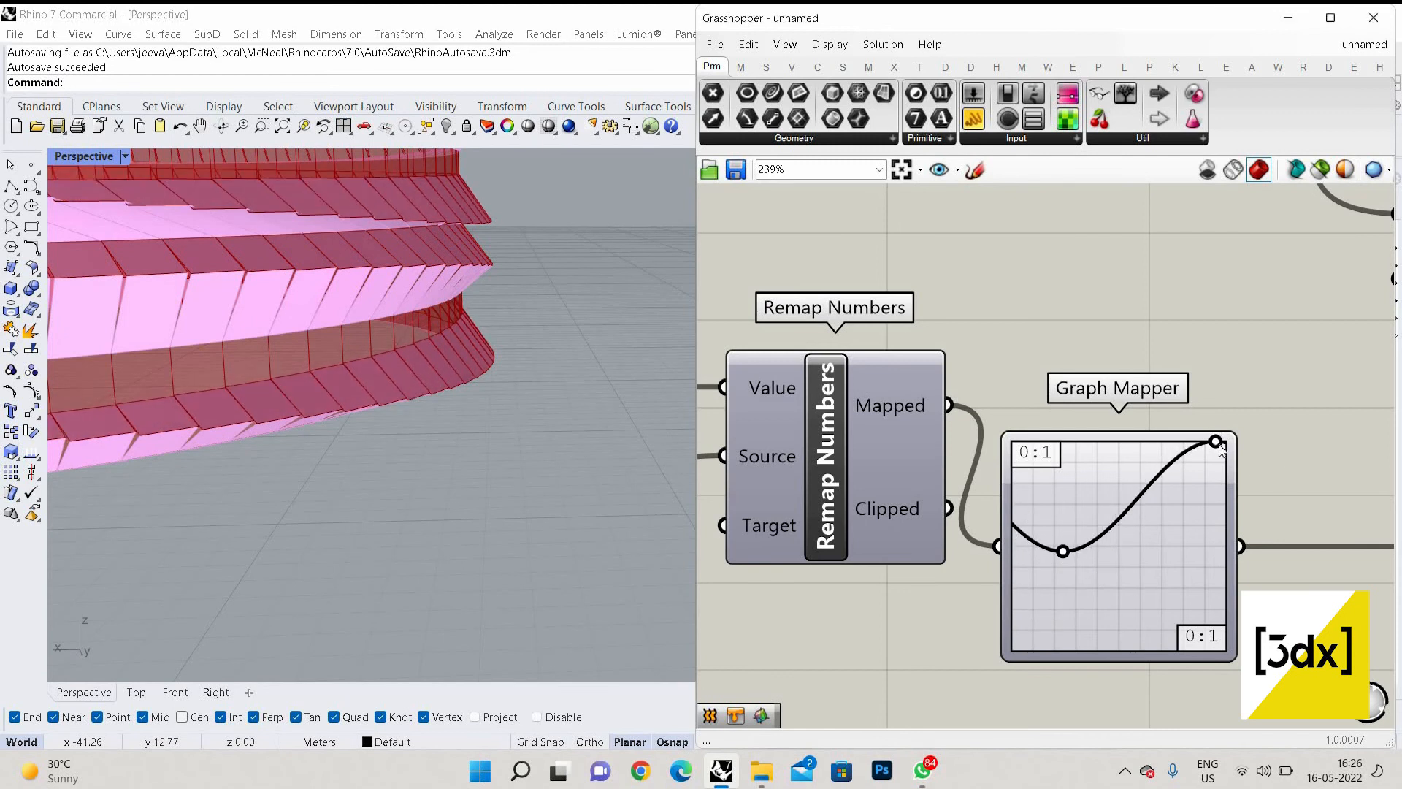
drag(1218, 442, 1168, 622)
drag(1220, 475, 1177, 488)
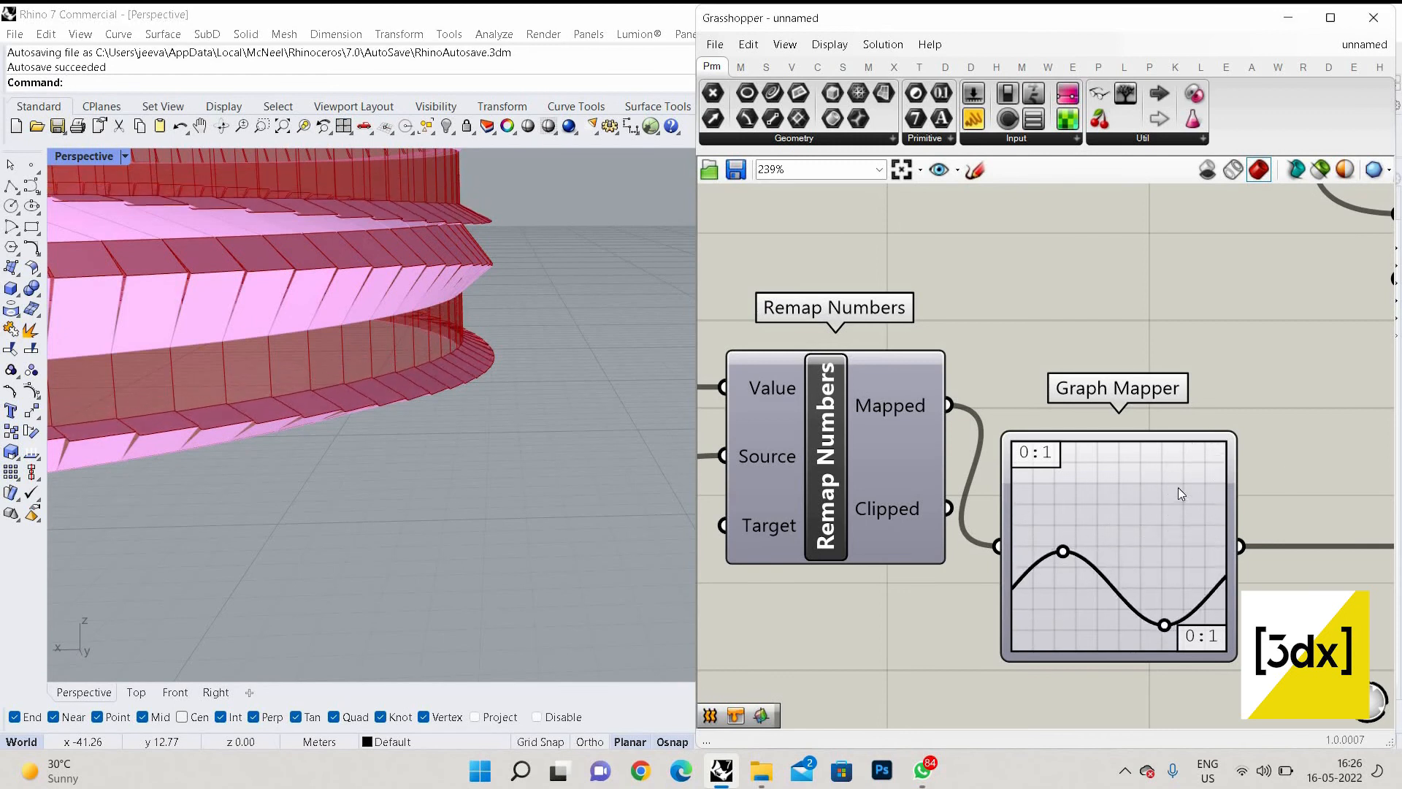
Reshape the original first Graph Mapper's sine wave to oscillate between about one-third and three-quarters of its range
scroll(1081, 266, down, 6)
scroll(1008, 285, up, 6)
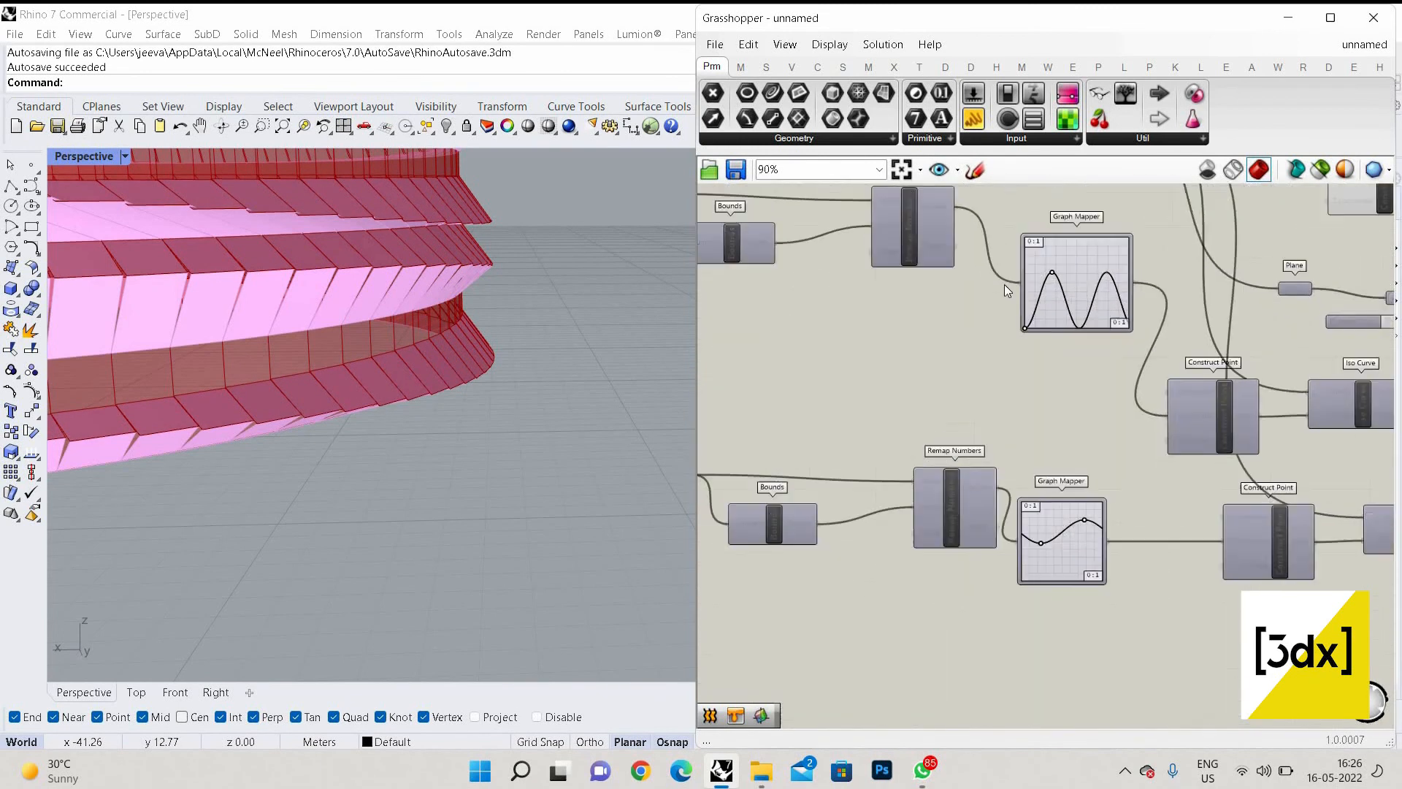
drag(999, 286, 1047, 346)
drag(926, 435, 970, 313)
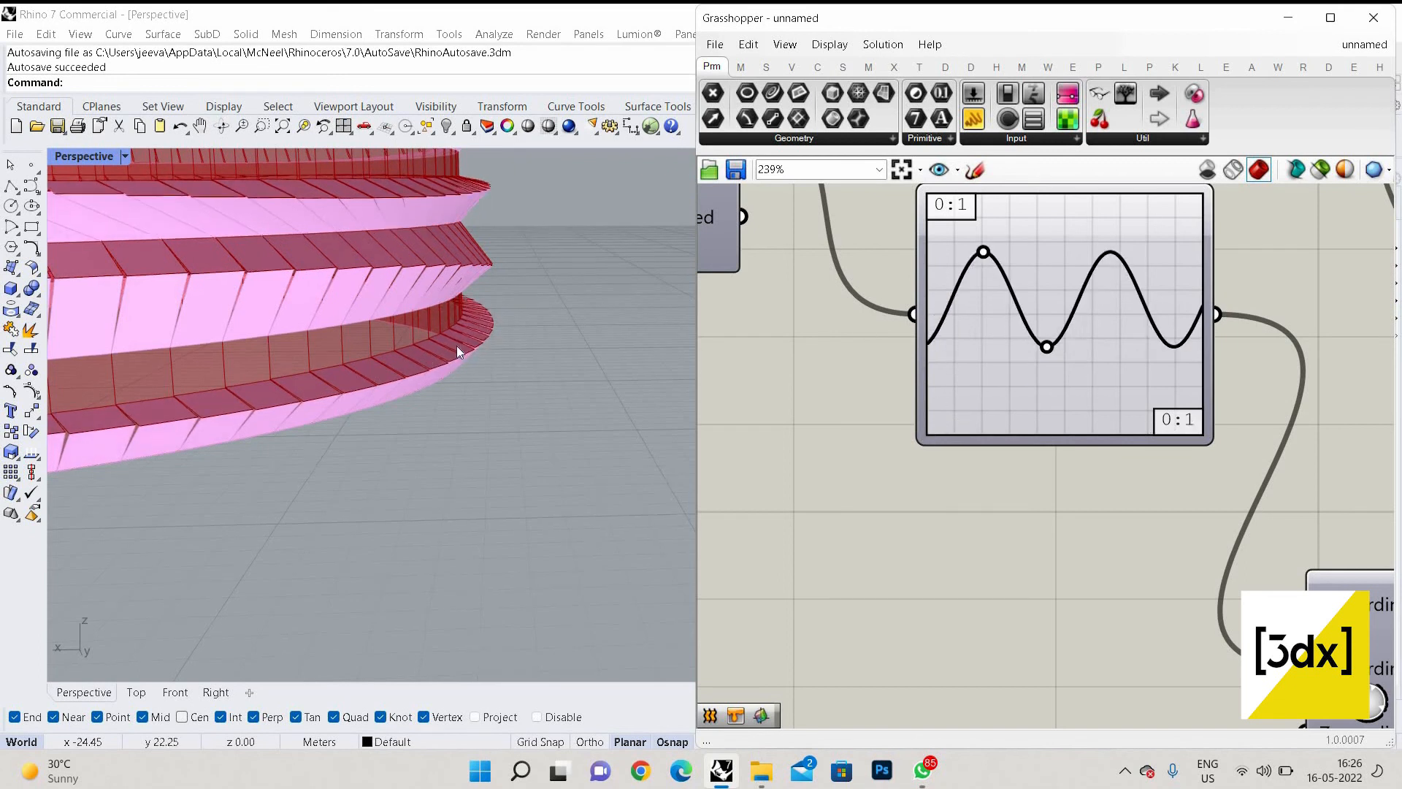
scroll(485, 419, down, 1)
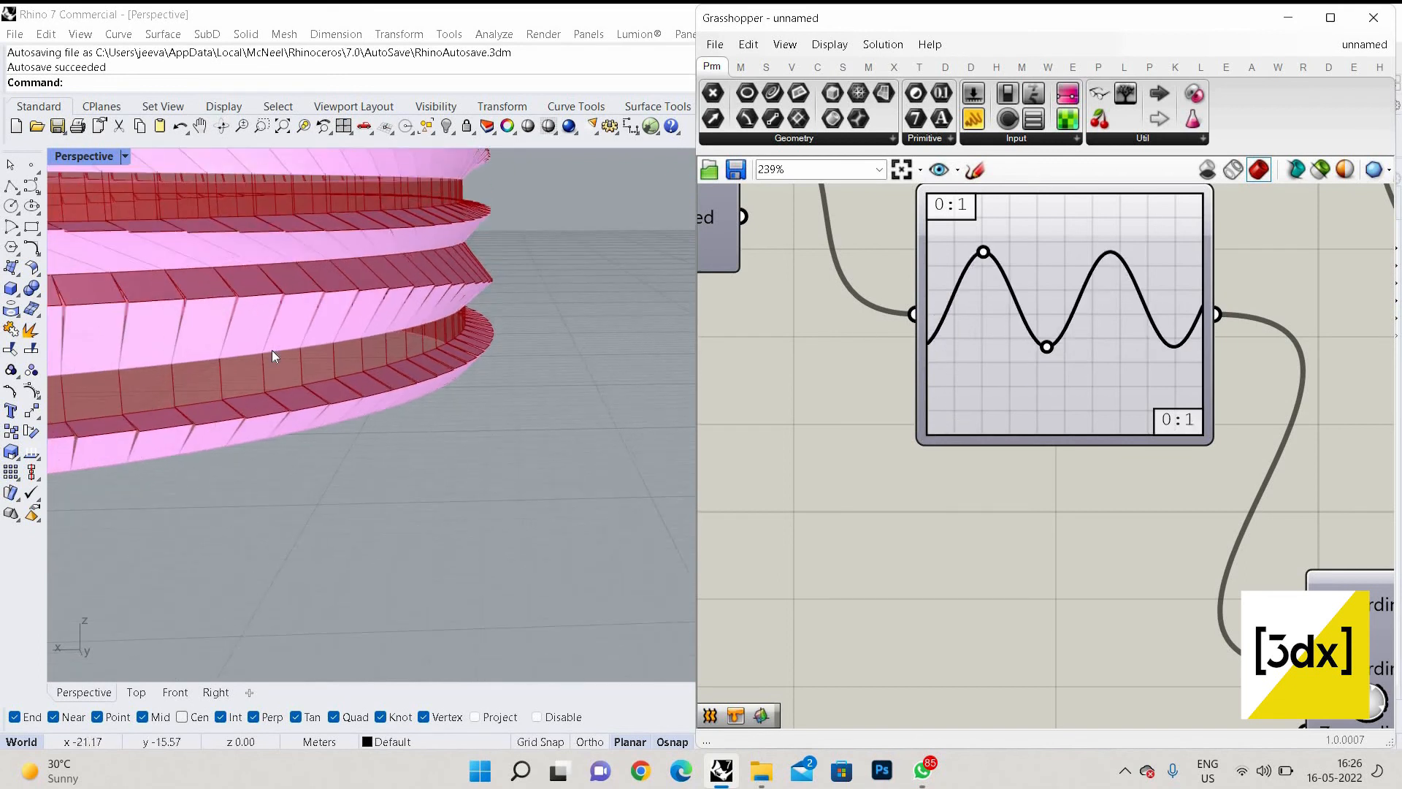
scroll(270, 370, up, 2)
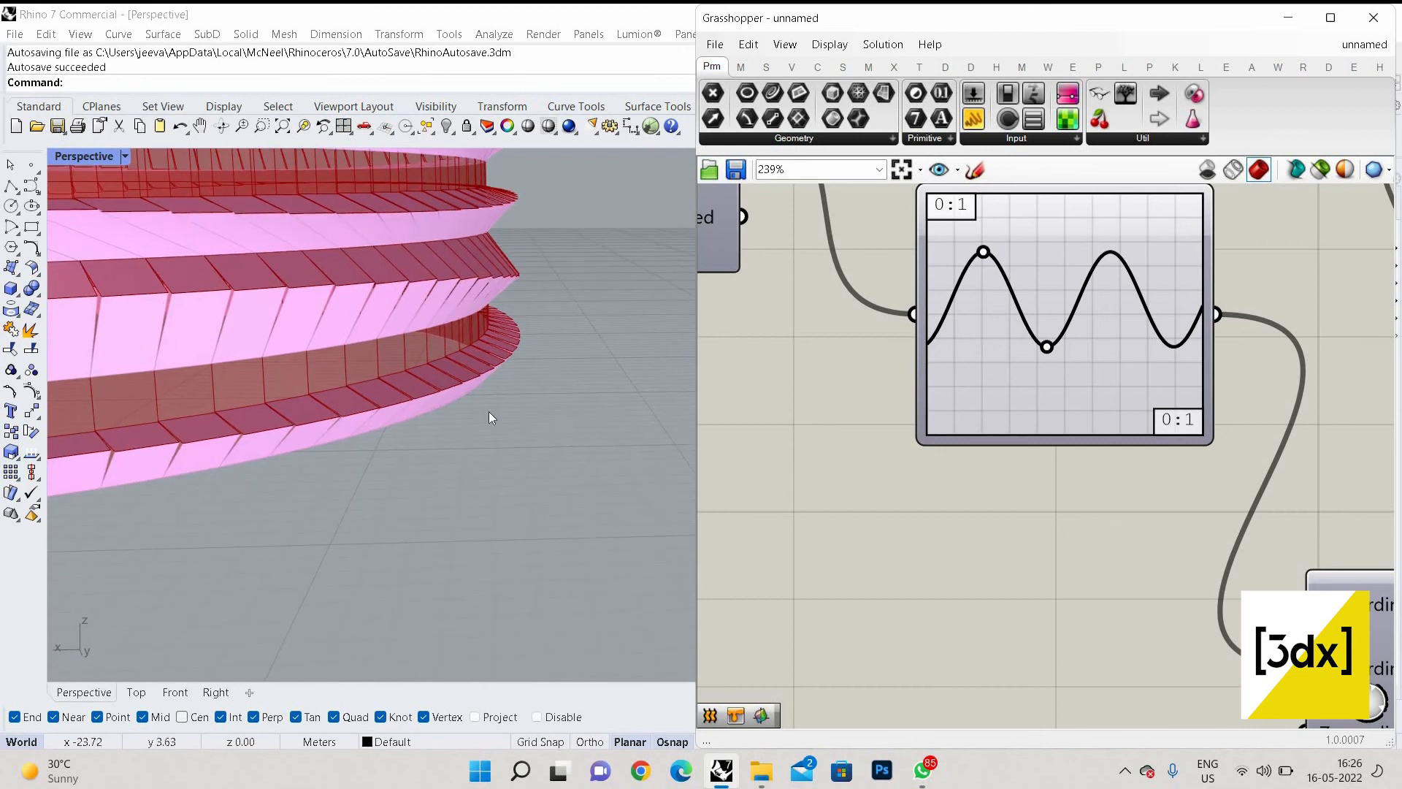
Add a new Quad Panels component above the Dispatch component
scroll(1029, 449, down, 6)
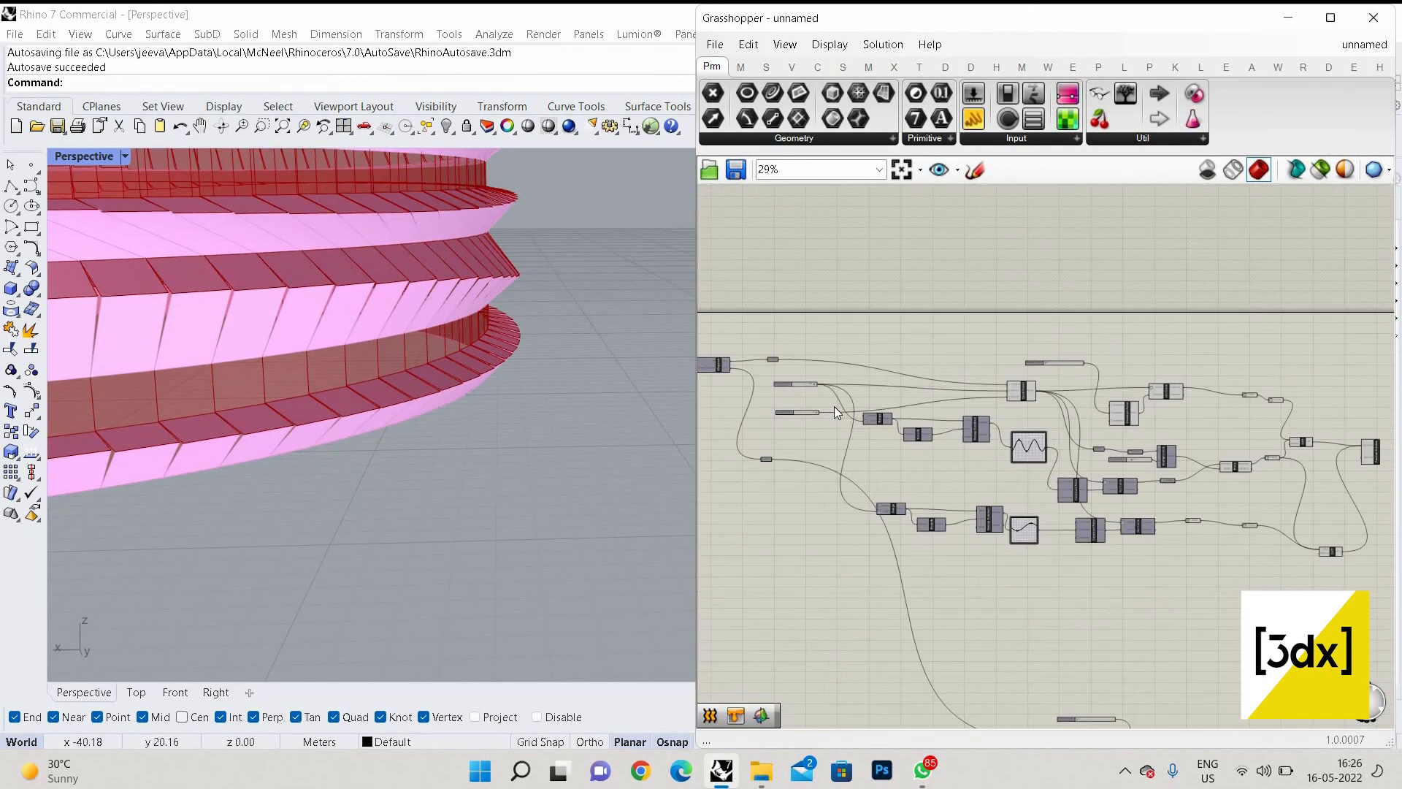
scroll(834, 406, up, 4)
click(1154, 444)
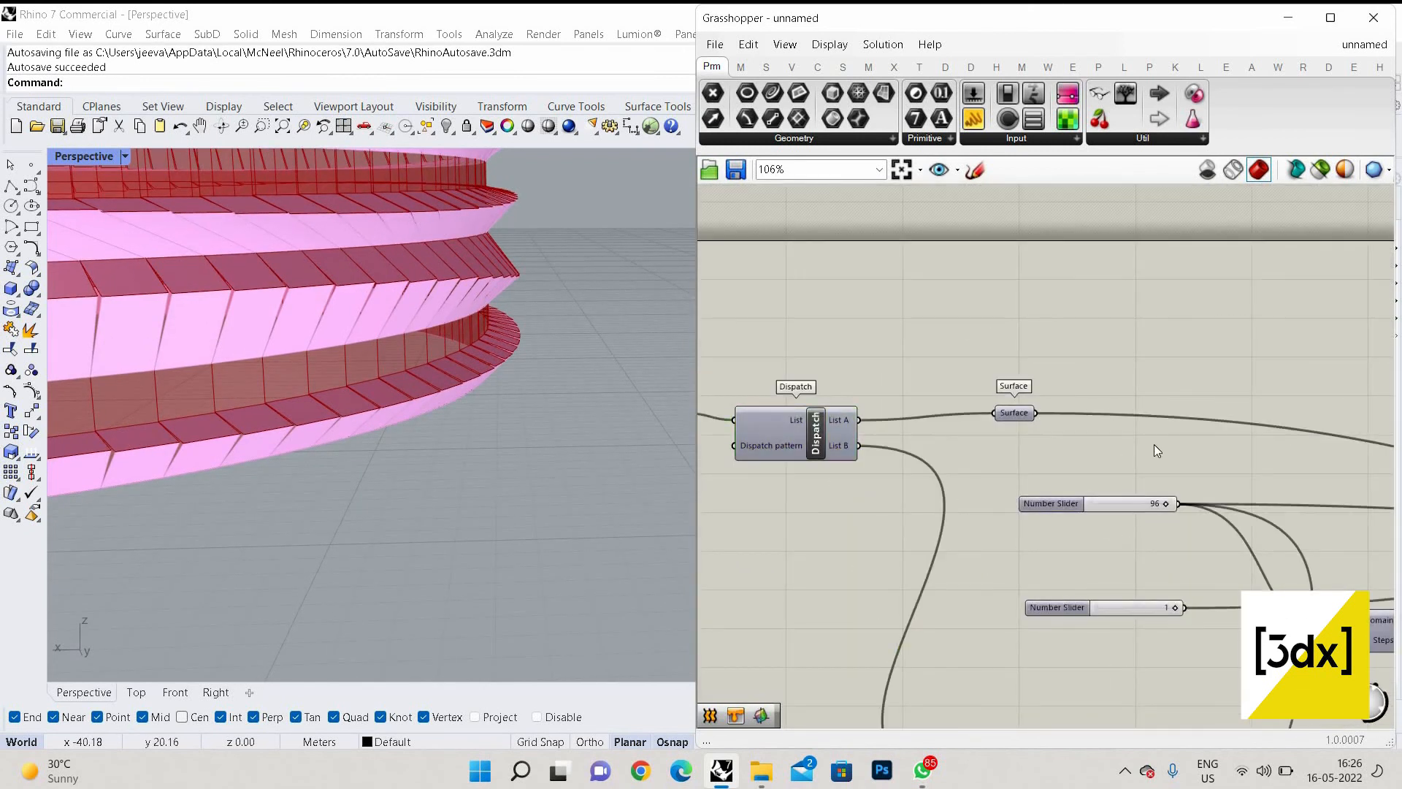
scroll(1154, 443, down, 4)
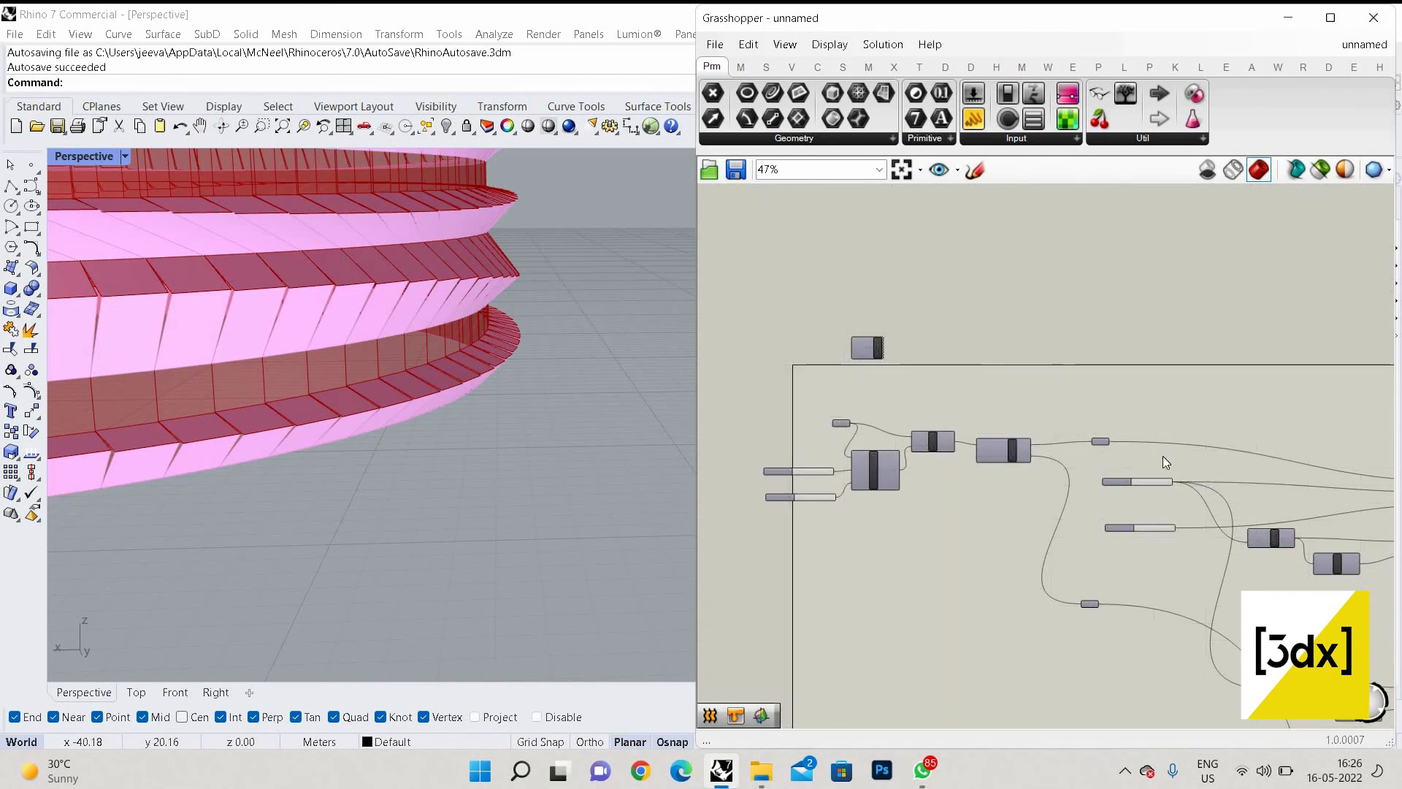
scroll(1079, 364, up, 3)
scroll(1081, 363, up, 1)
double_click(1081, 359)
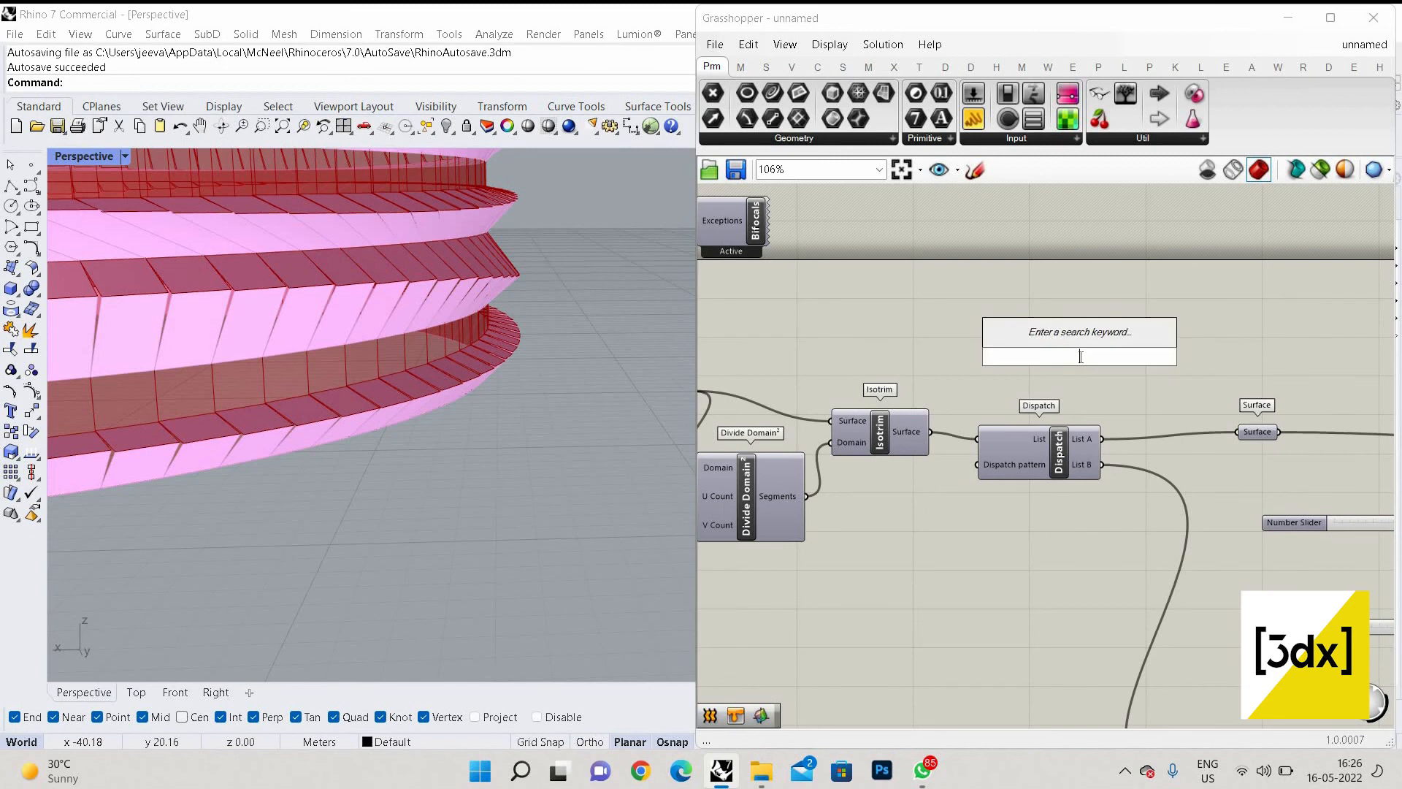
text(qu)
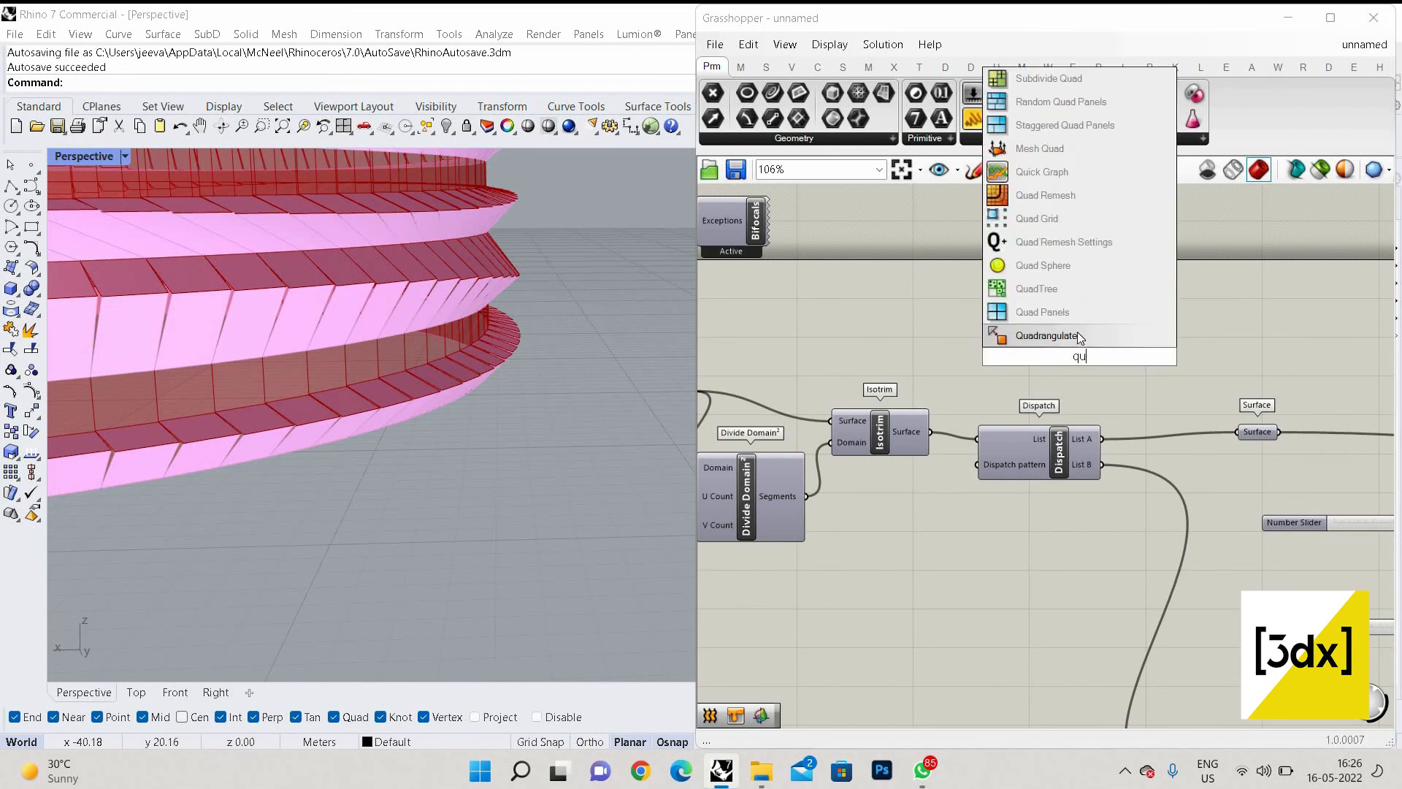
click(1092, 312)
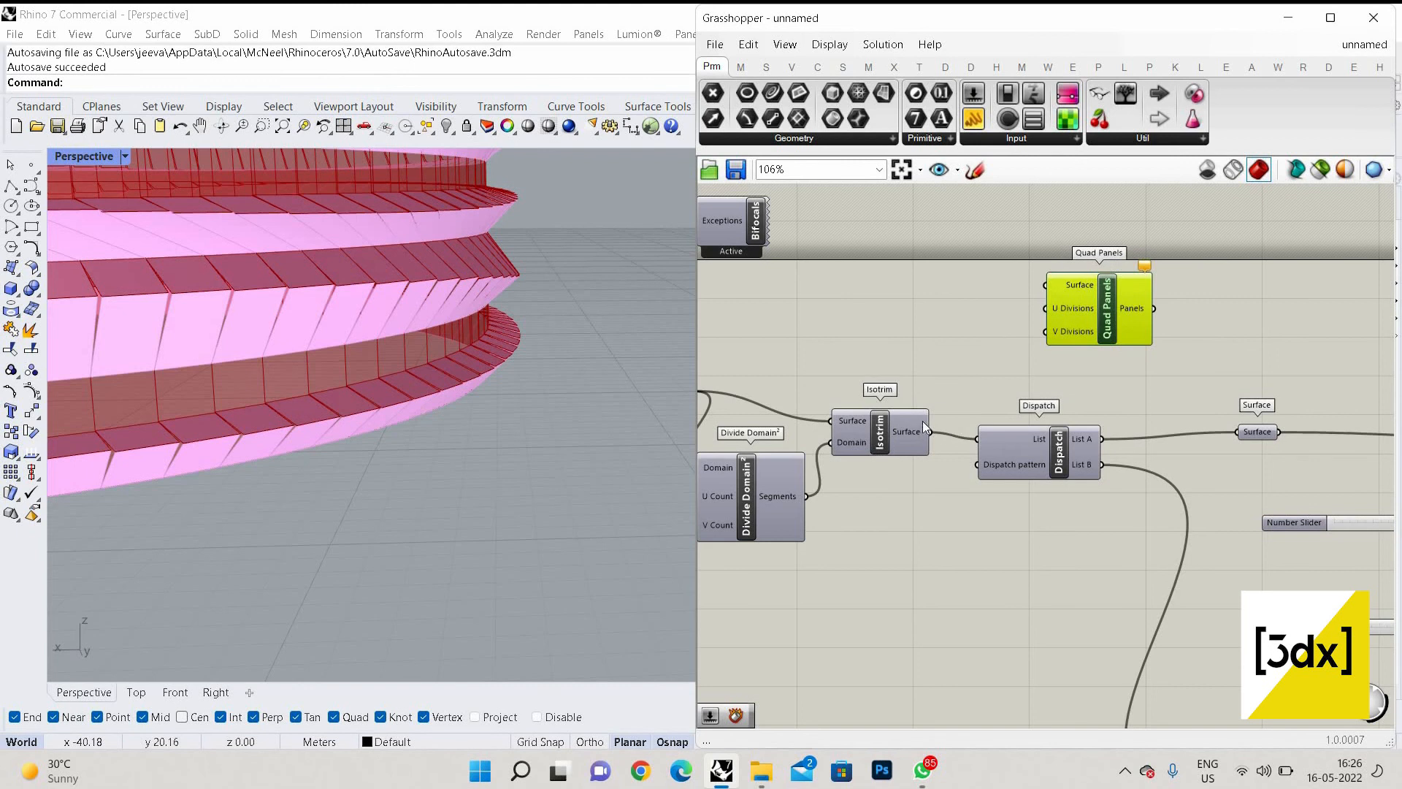
Feed the Isotrim surfaces into the new Quad Panels and move the component downstream, past the Dispatch and Surface components
mouse_move(923, 421)
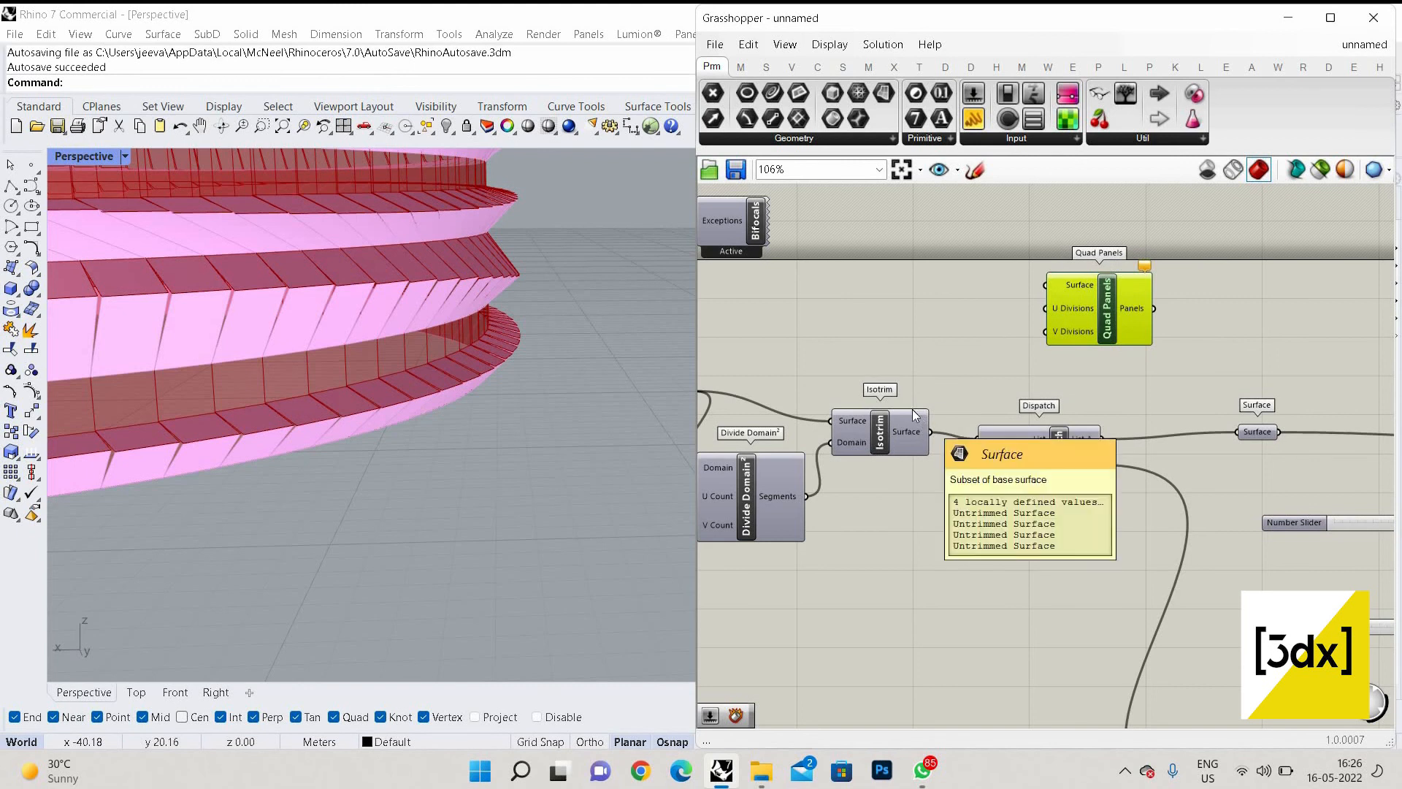
drag(1024, 293, 1046, 285)
scroll(1110, 334, down, 3)
scroll(1100, 350, down, 2)
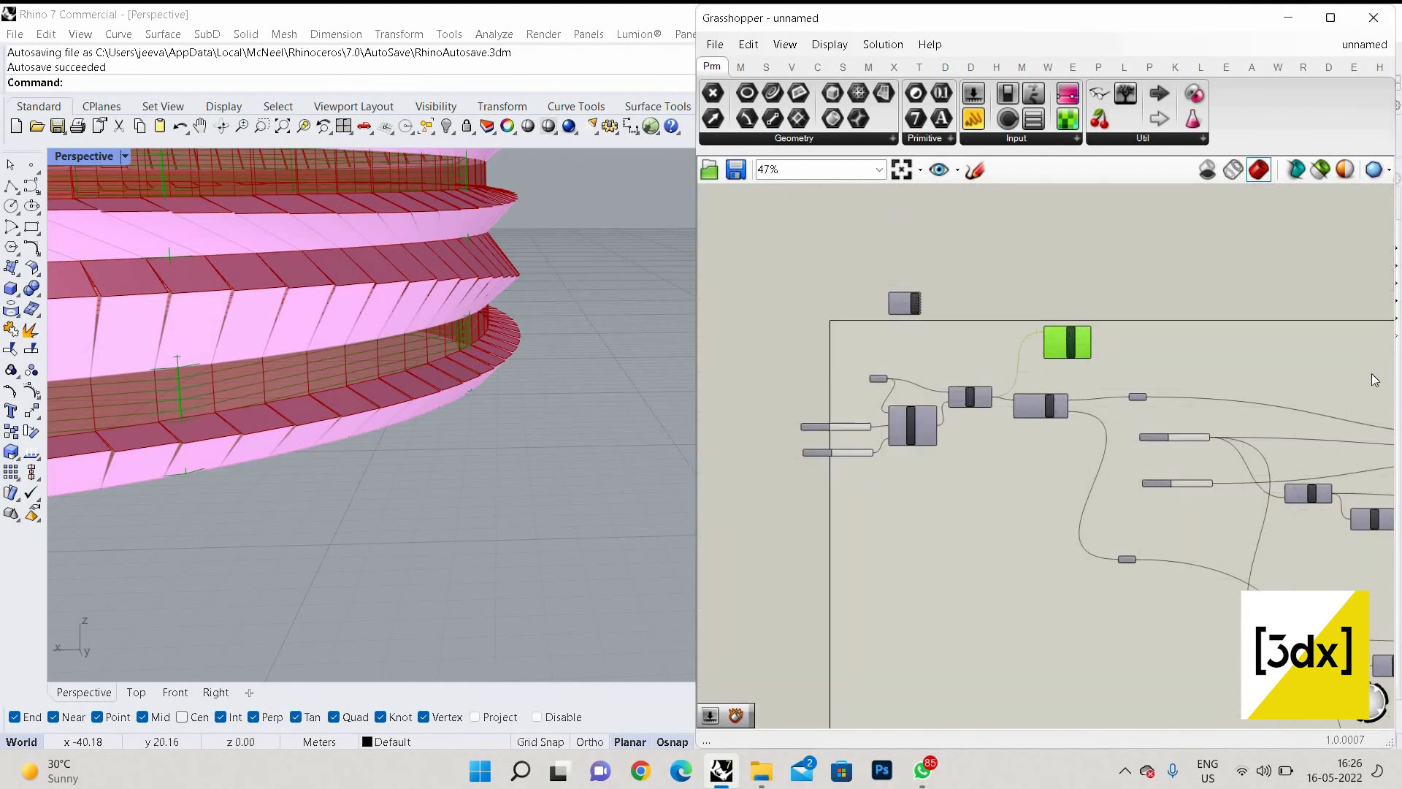
drag(1100, 351, 1388, 375)
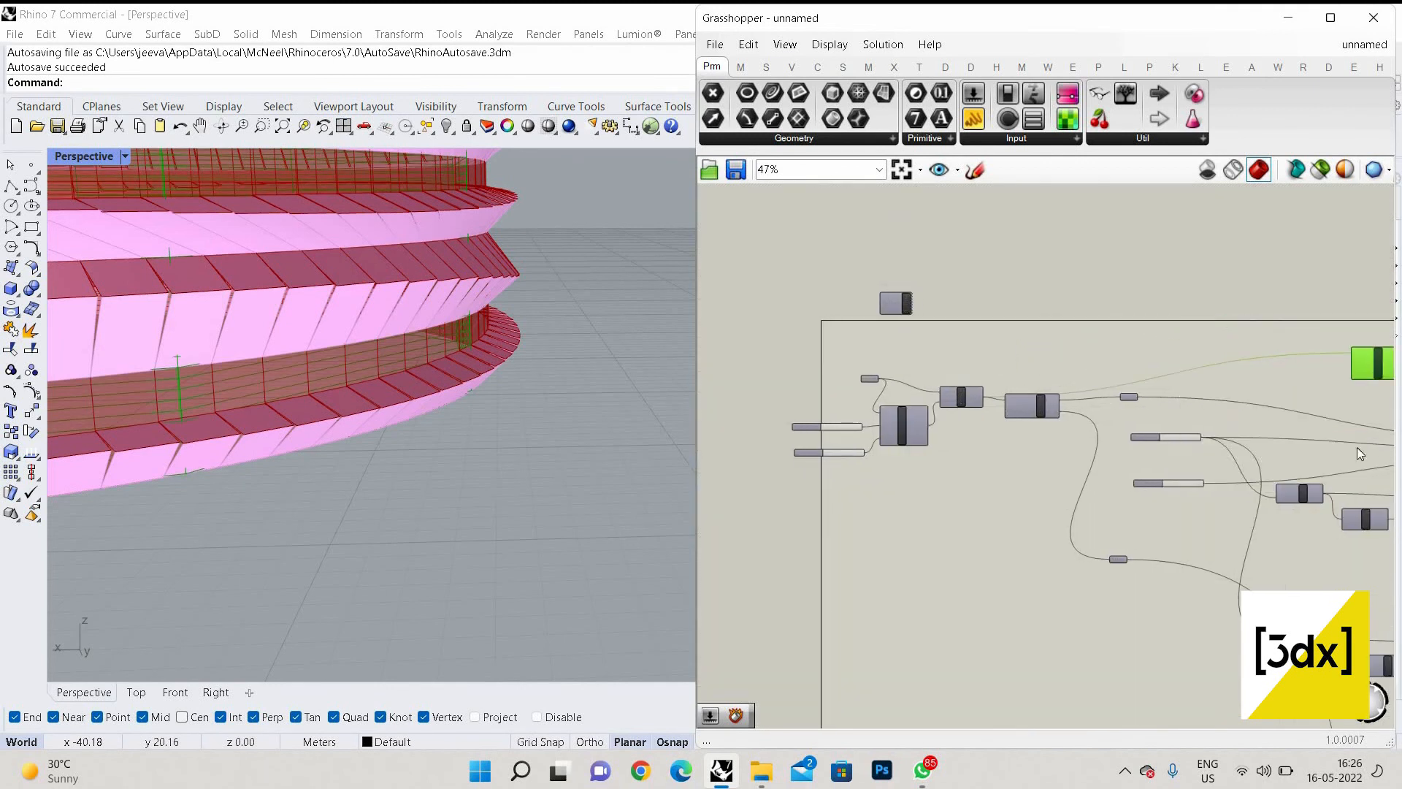
Wire the existing 96 slider to the new Quad Panels' U Divisions and the 1 slider to its V Divisions
scroll(1145, 458, up, 5)
scroll(1274, 451, down, 4)
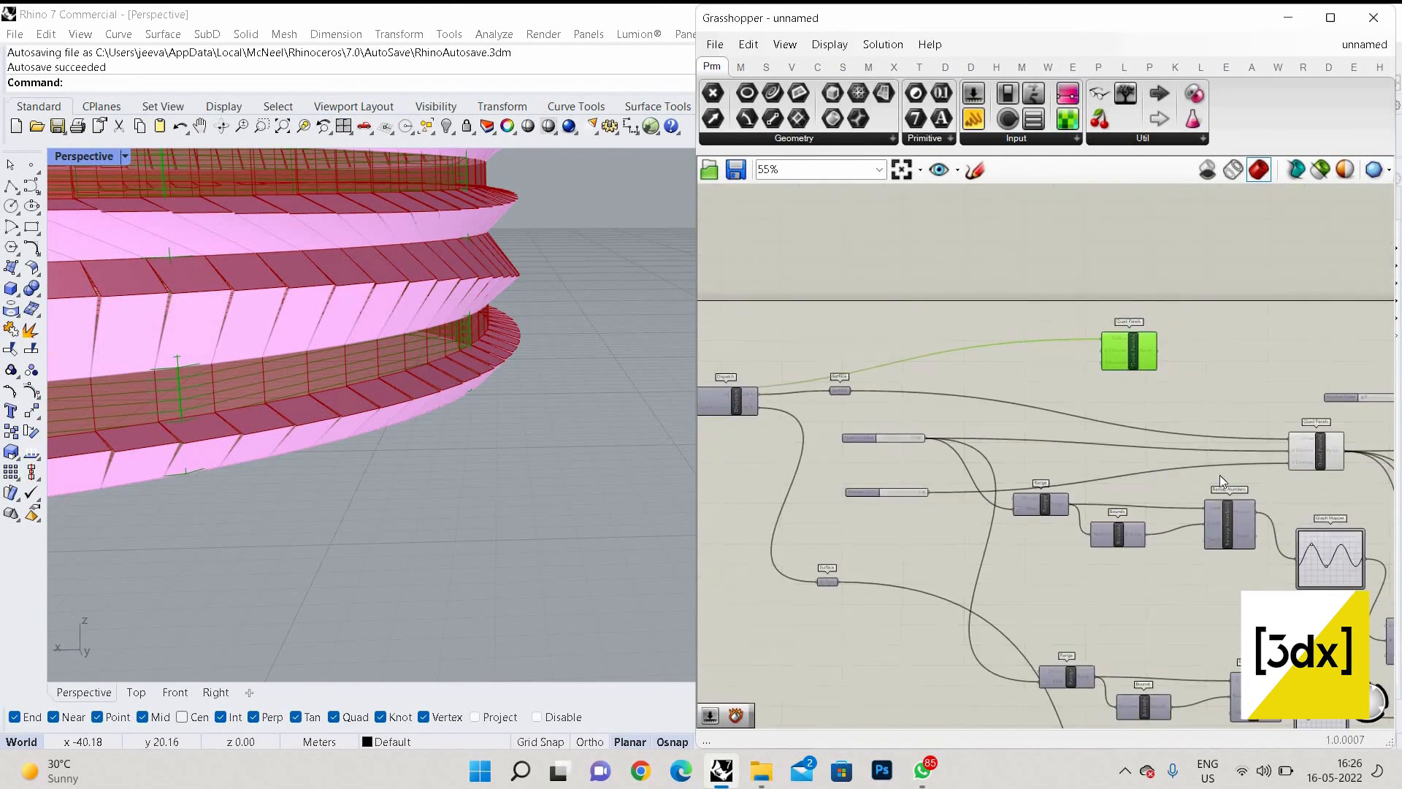
scroll(1274, 450, up, 3)
scroll(763, 436, down, 2)
scroll(781, 440, up, 3)
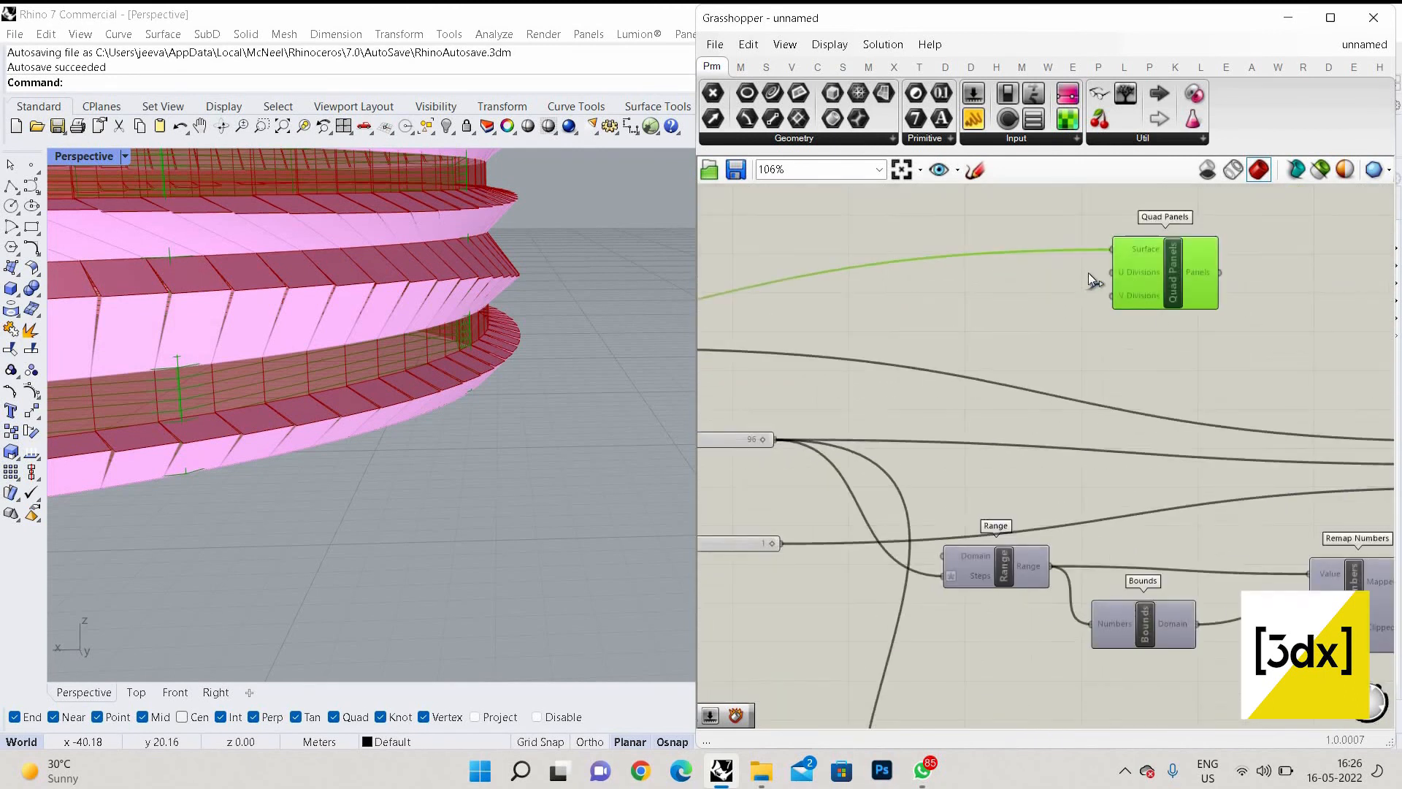
drag(1111, 272, 776, 439)
drag(782, 542, 1114, 295)
scroll(1142, 375, down, 3)
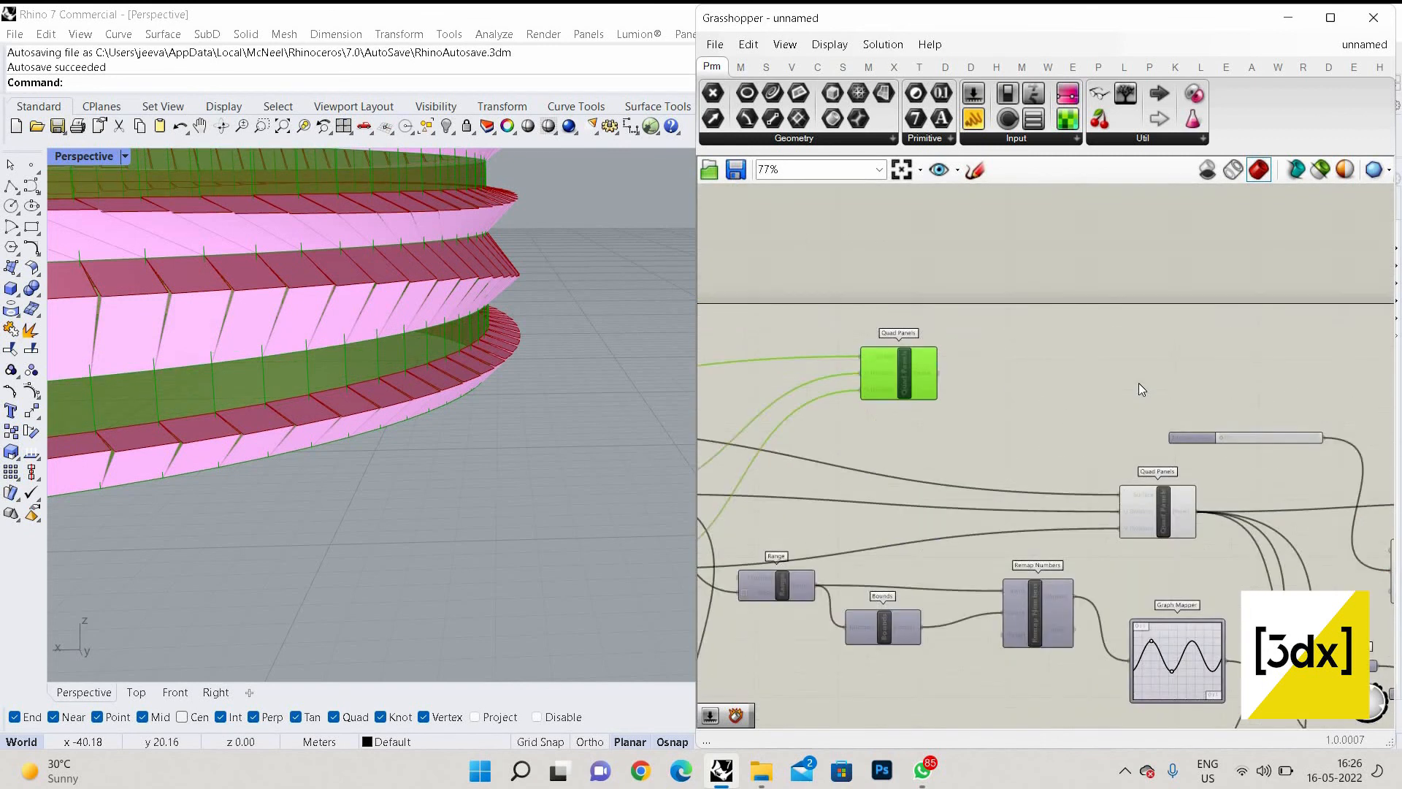
scroll(1138, 383, up, 1)
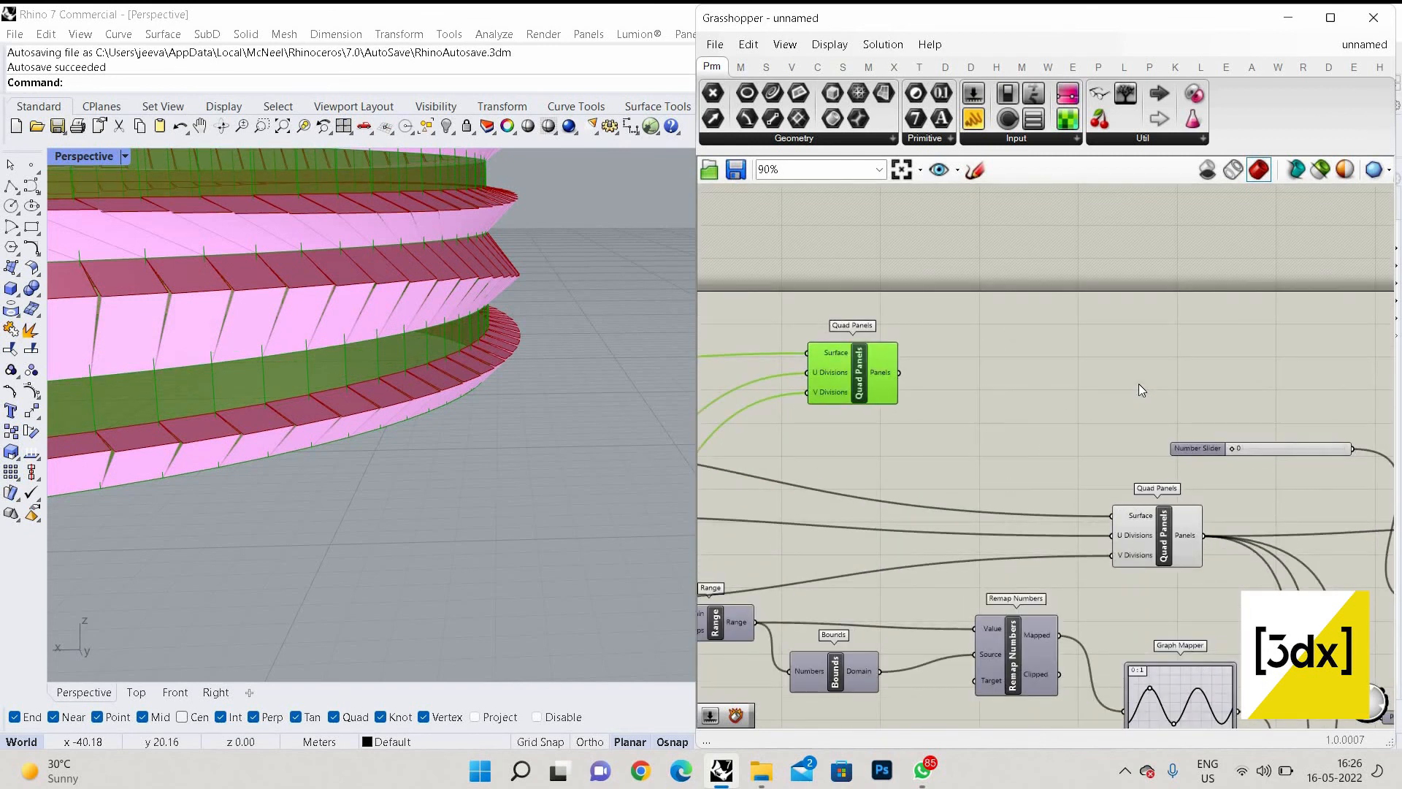
scroll(905, 366, up, 3)
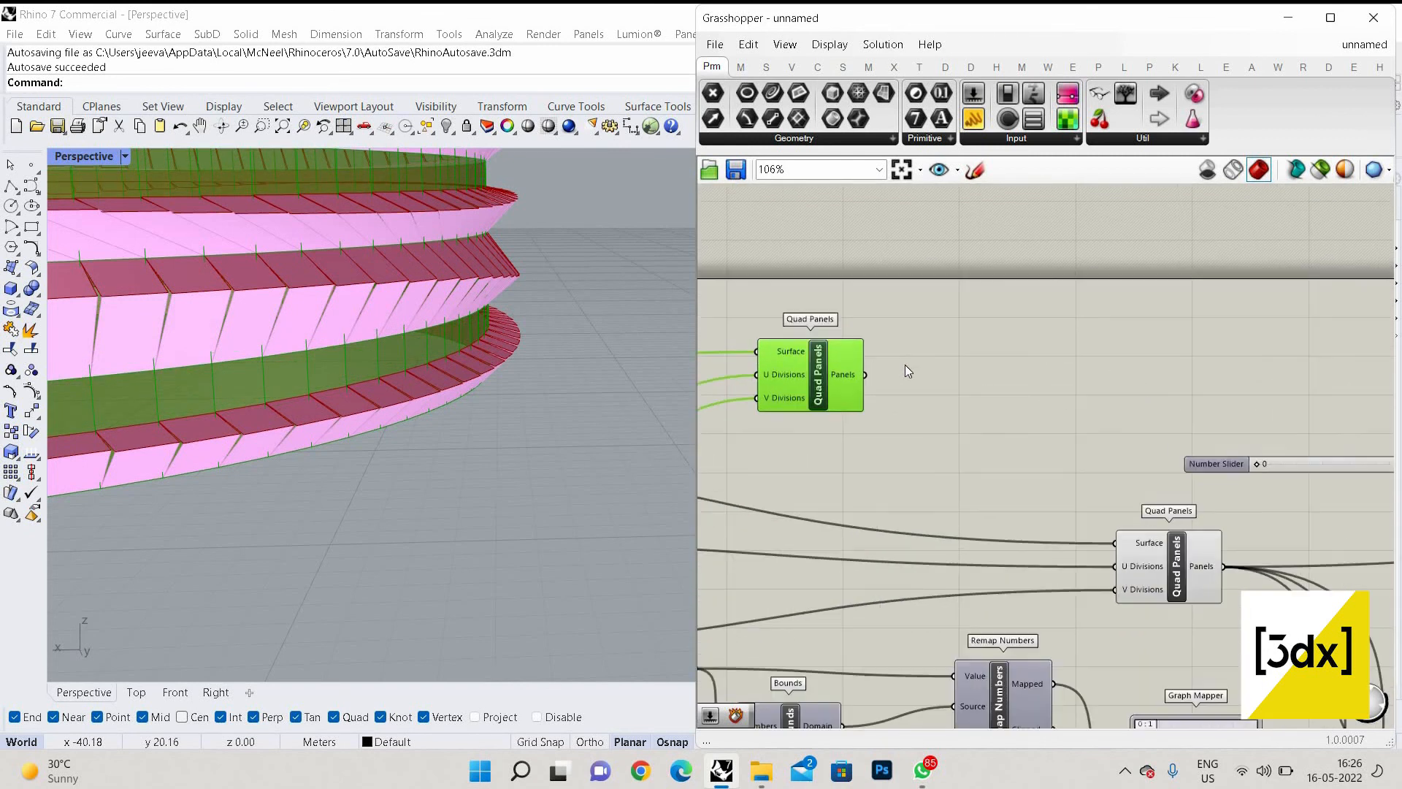
click(906, 366)
text(Simple)
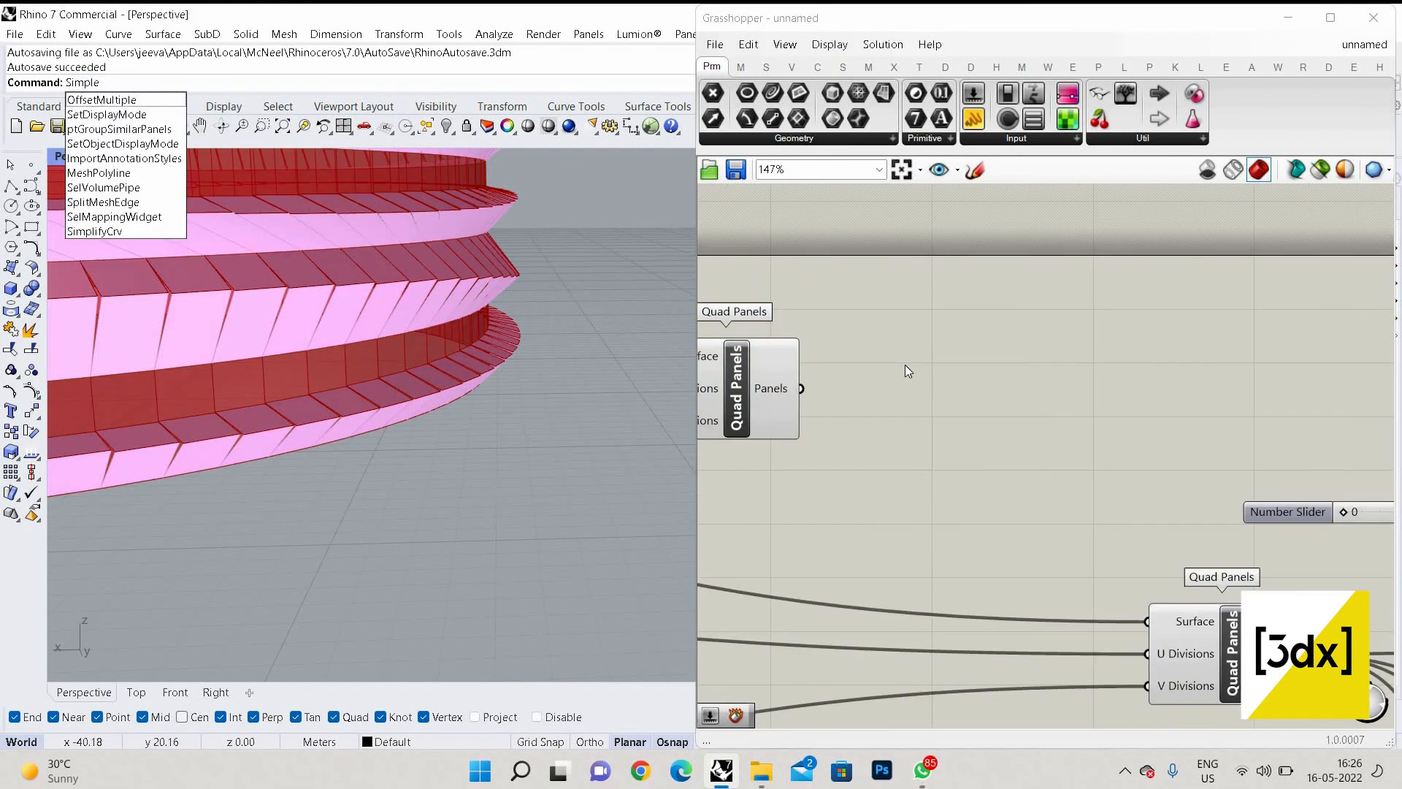
key(Escape)
Add a Simple Mesh component and connect the new Quad Panels' Panels output to its Brep input
double_click(906, 365)
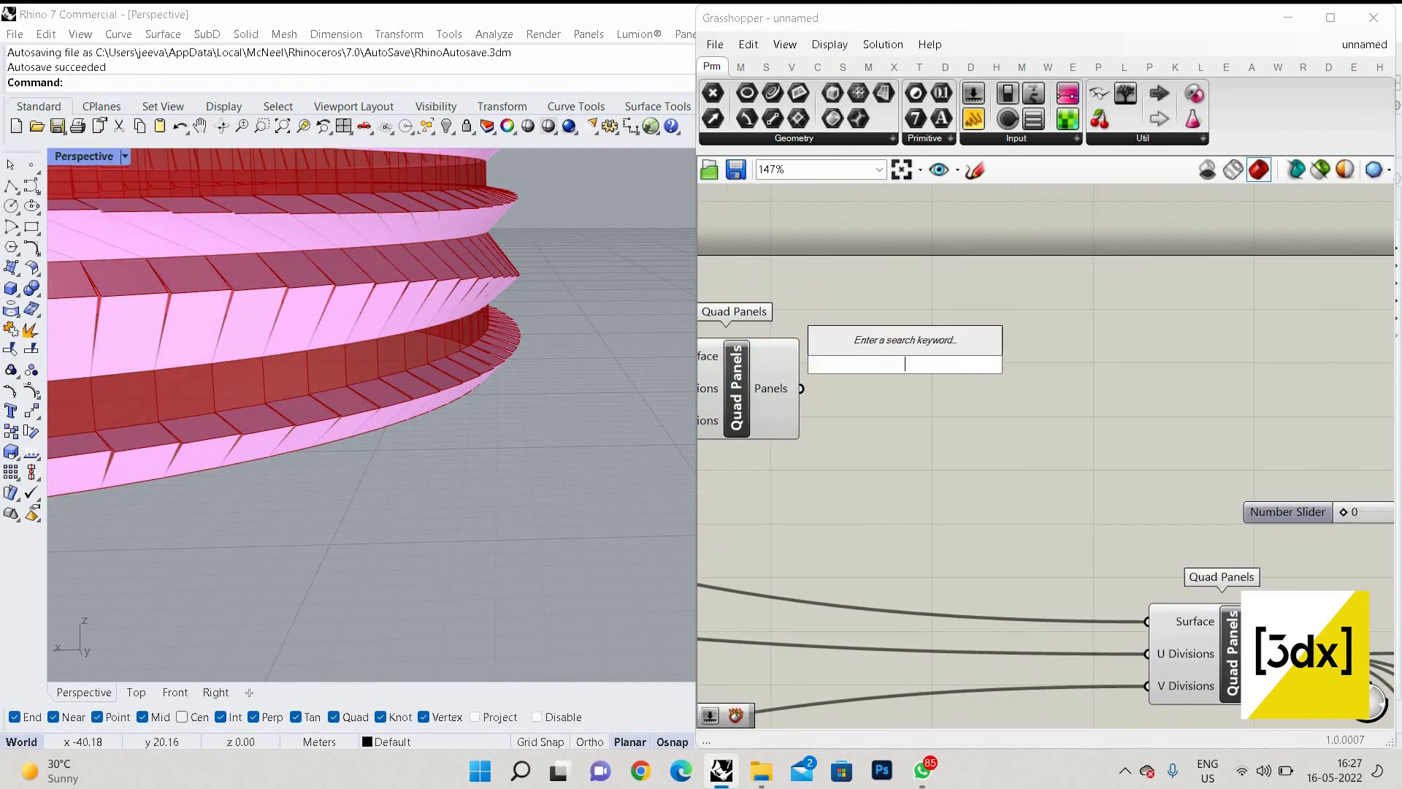
text(simplke)
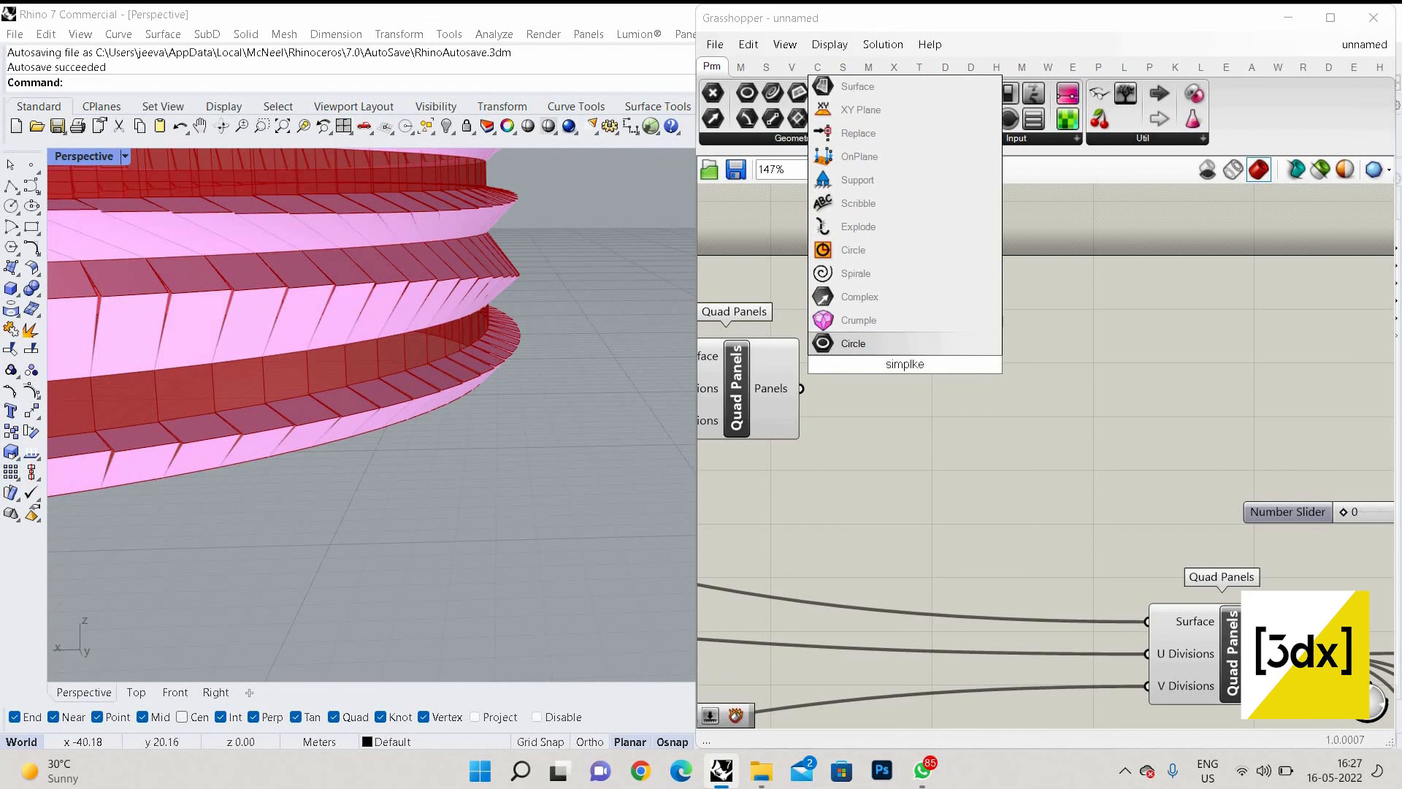
key(BackSpace)
key(BackSpace)
text(e mes)
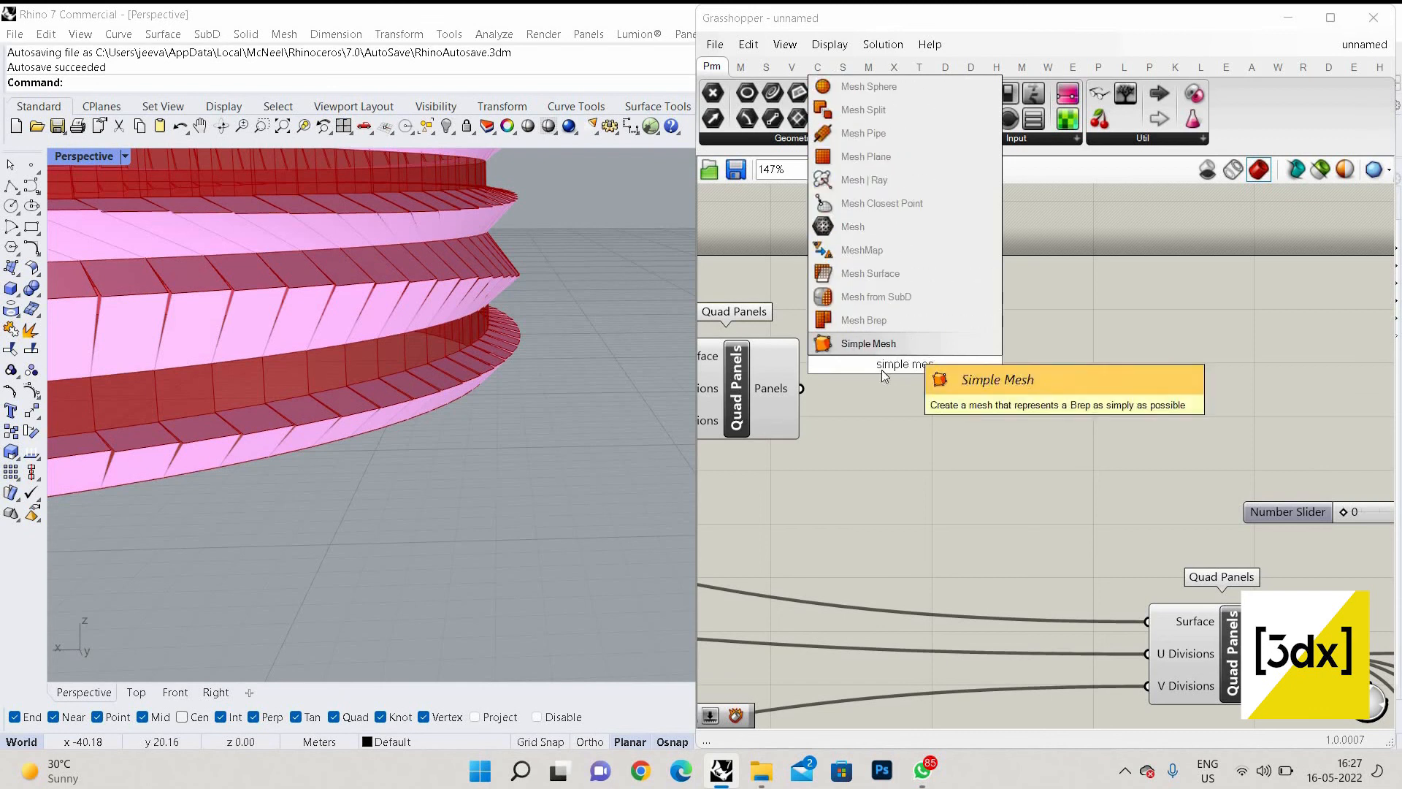
key(Return)
scroll(906, 365, up, 5)
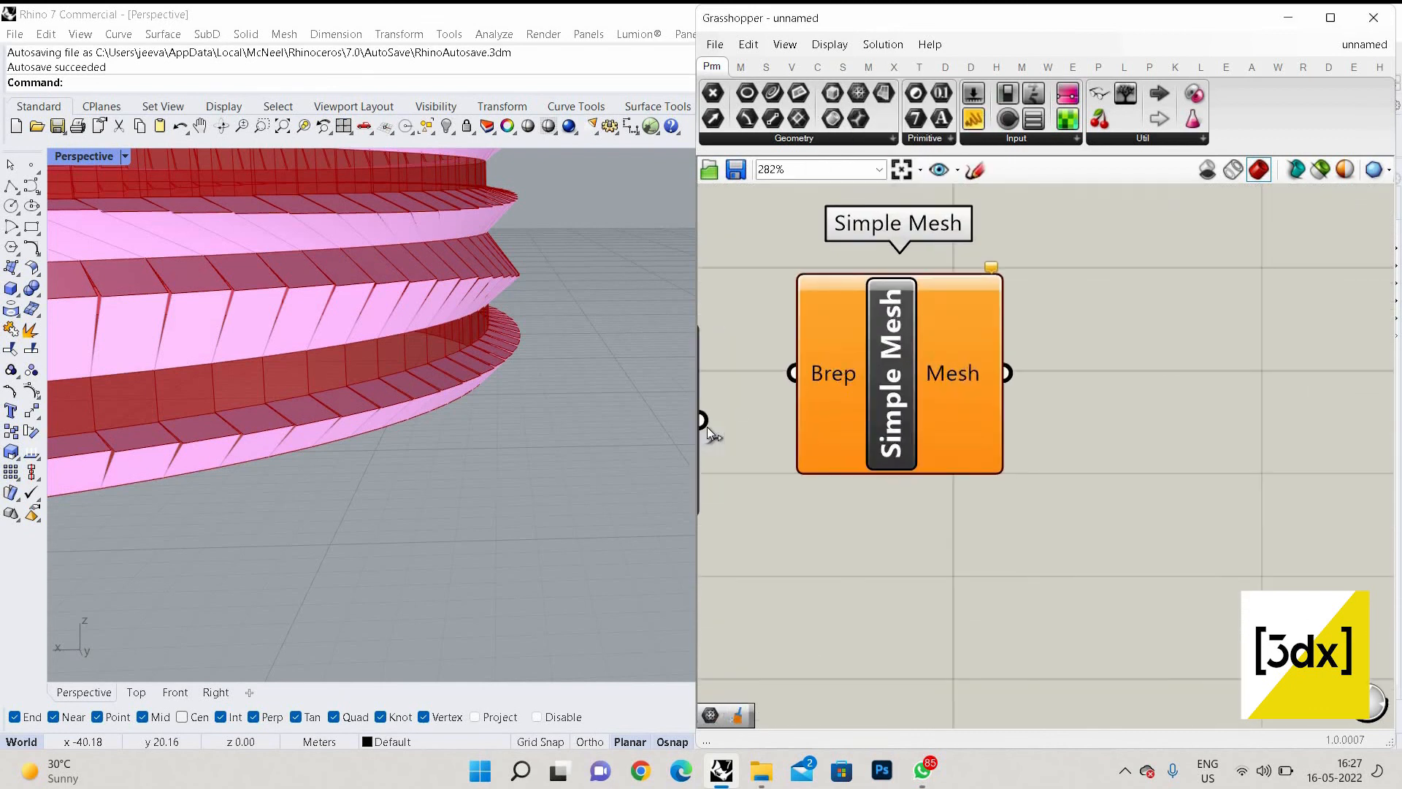
mouse_move(839, 369)
mouse_down()
mouse_move(754, 410)
mouse_move(843, 394)
mouse_up()
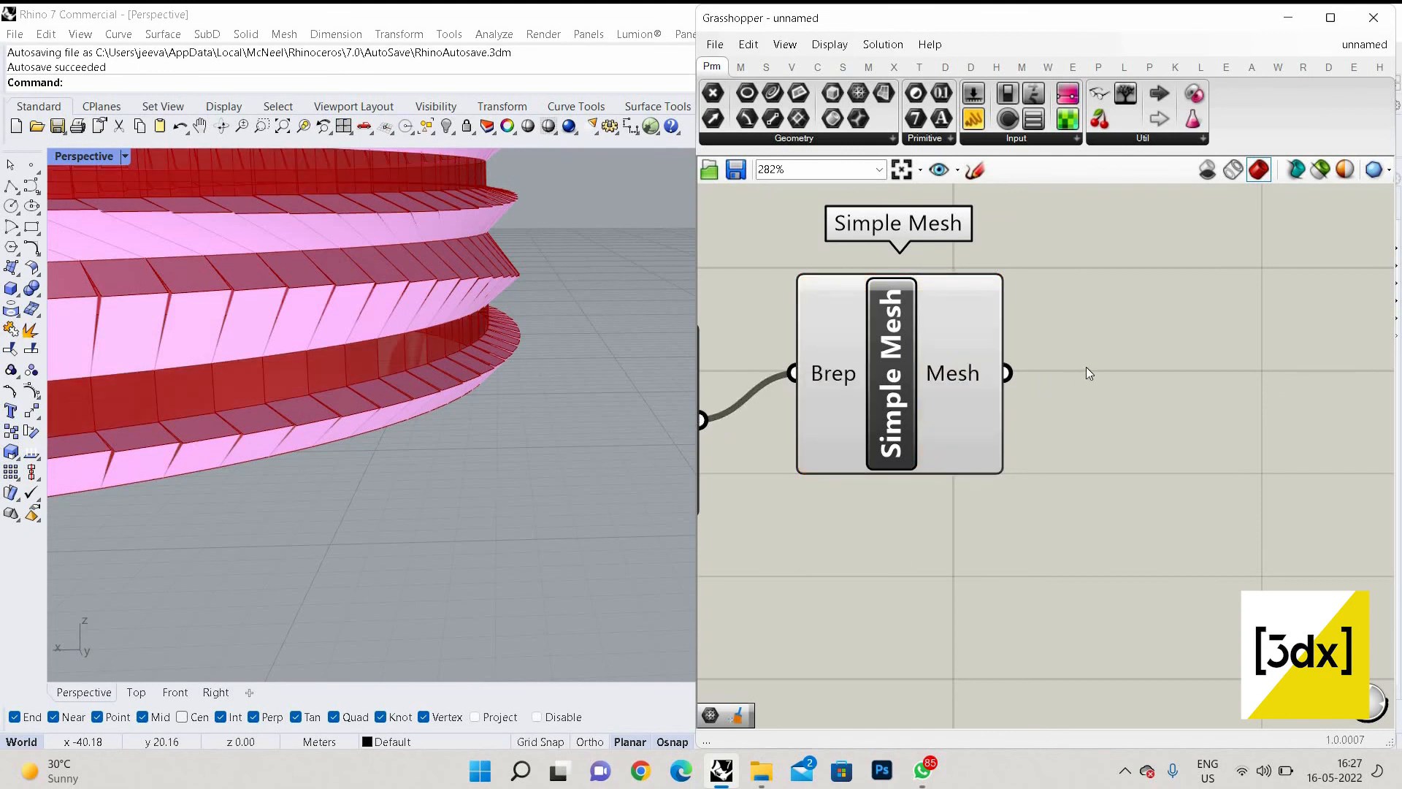
Add a Mesh Edges component after Simple Mesh and connect the Mesh output to its input
double_click(1154, 382)
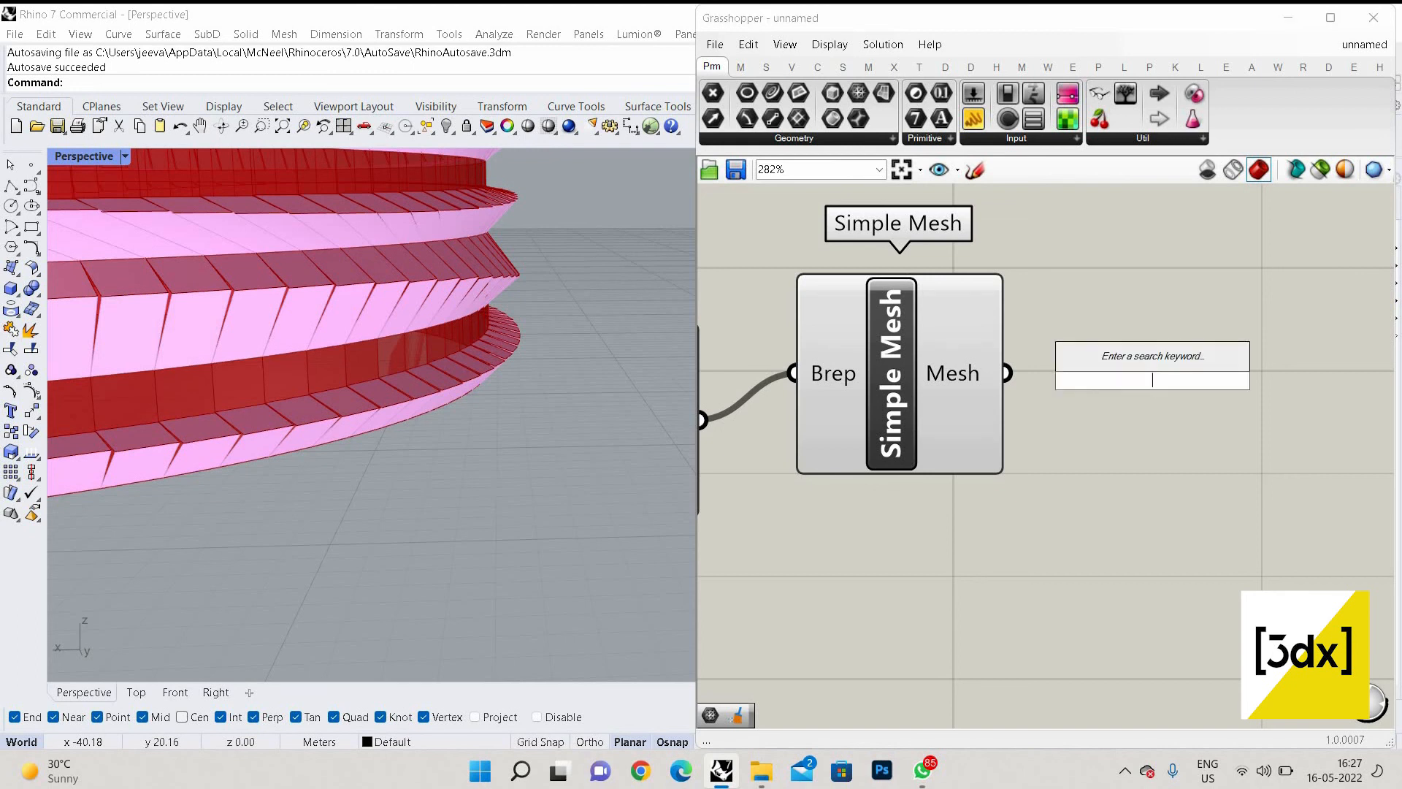
text(mesh edge)
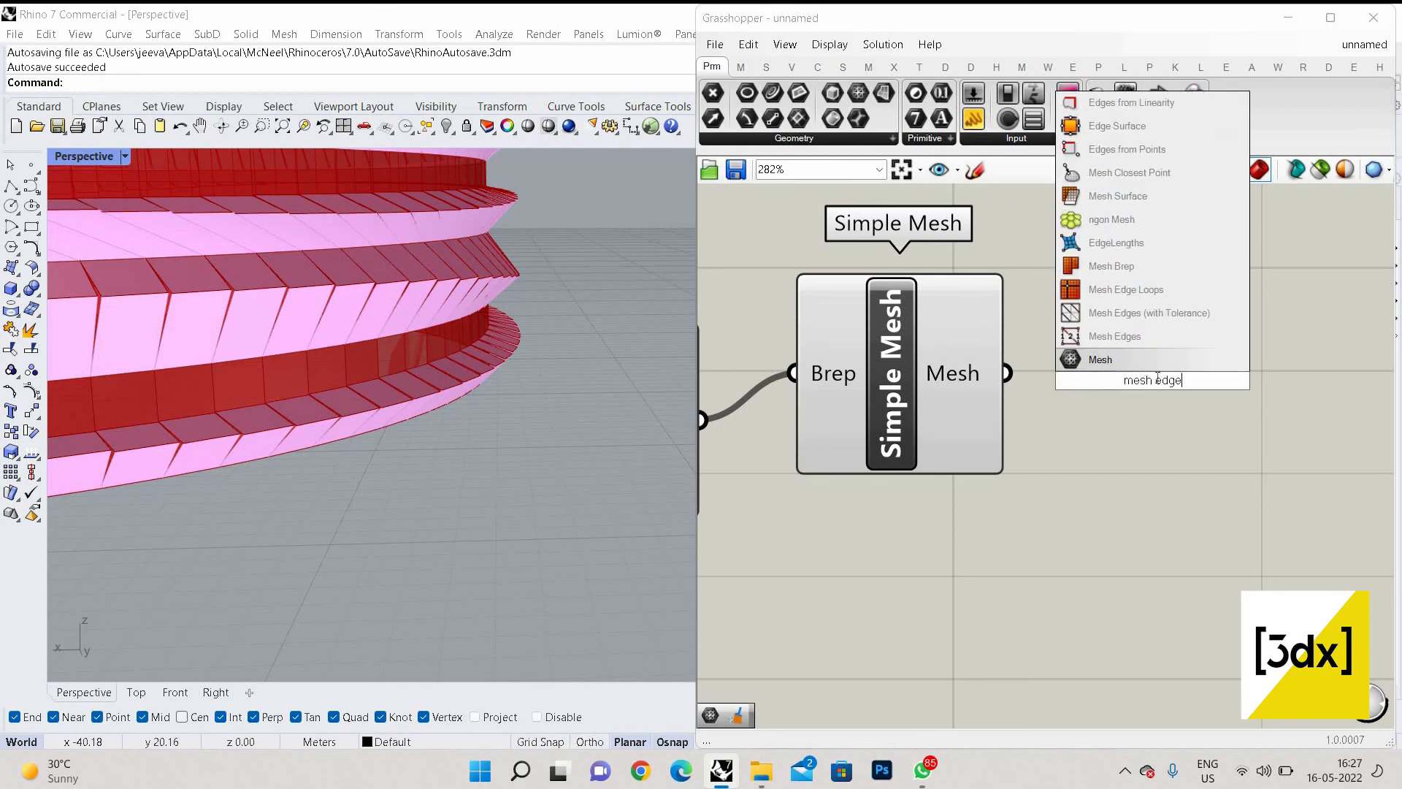
click(1166, 356)
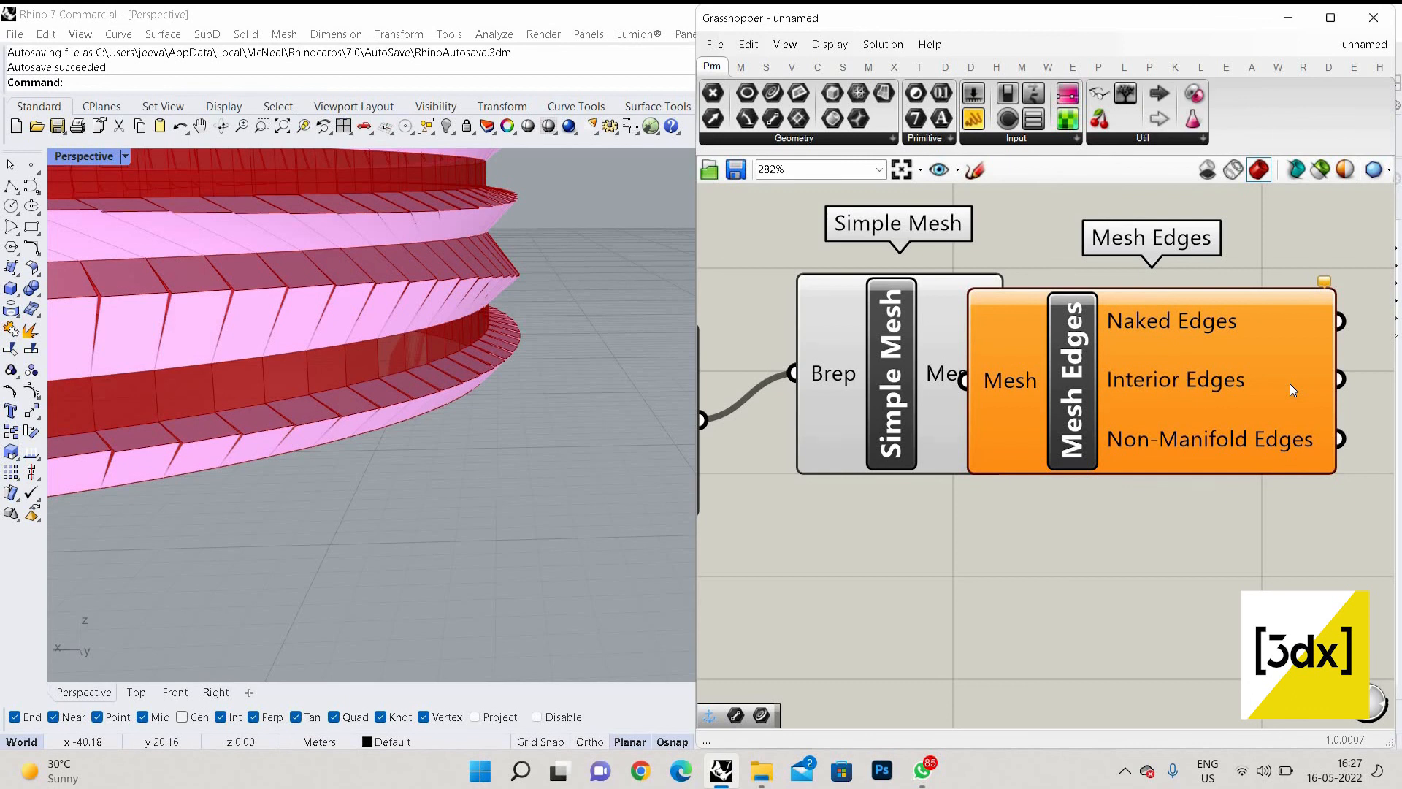
drag(1290, 384, 1401, 399)
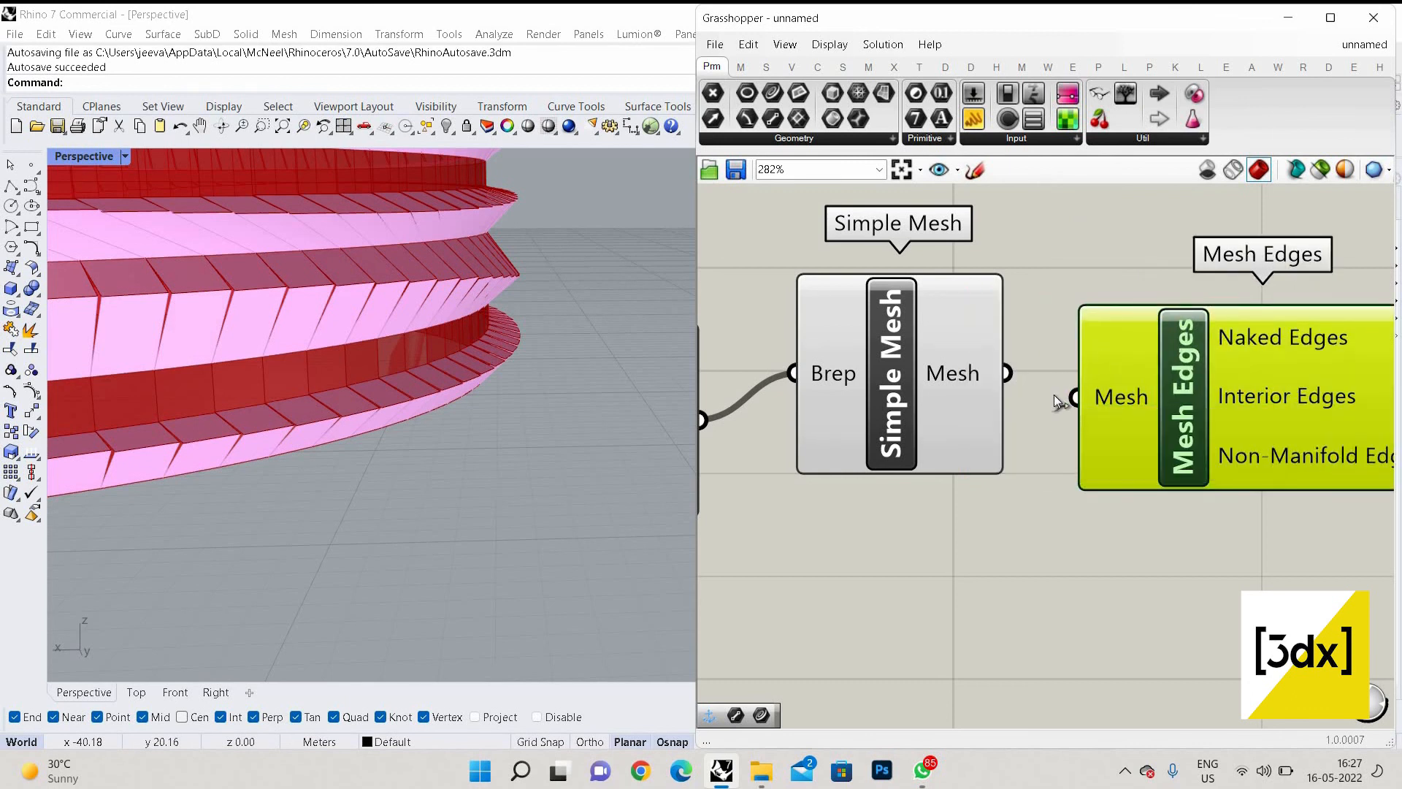
drag(1070, 399, 1006, 373)
Add a Curve parameter after Mesh Edges and connect the Naked Edges output to it
scroll(922, 430, down, 4)
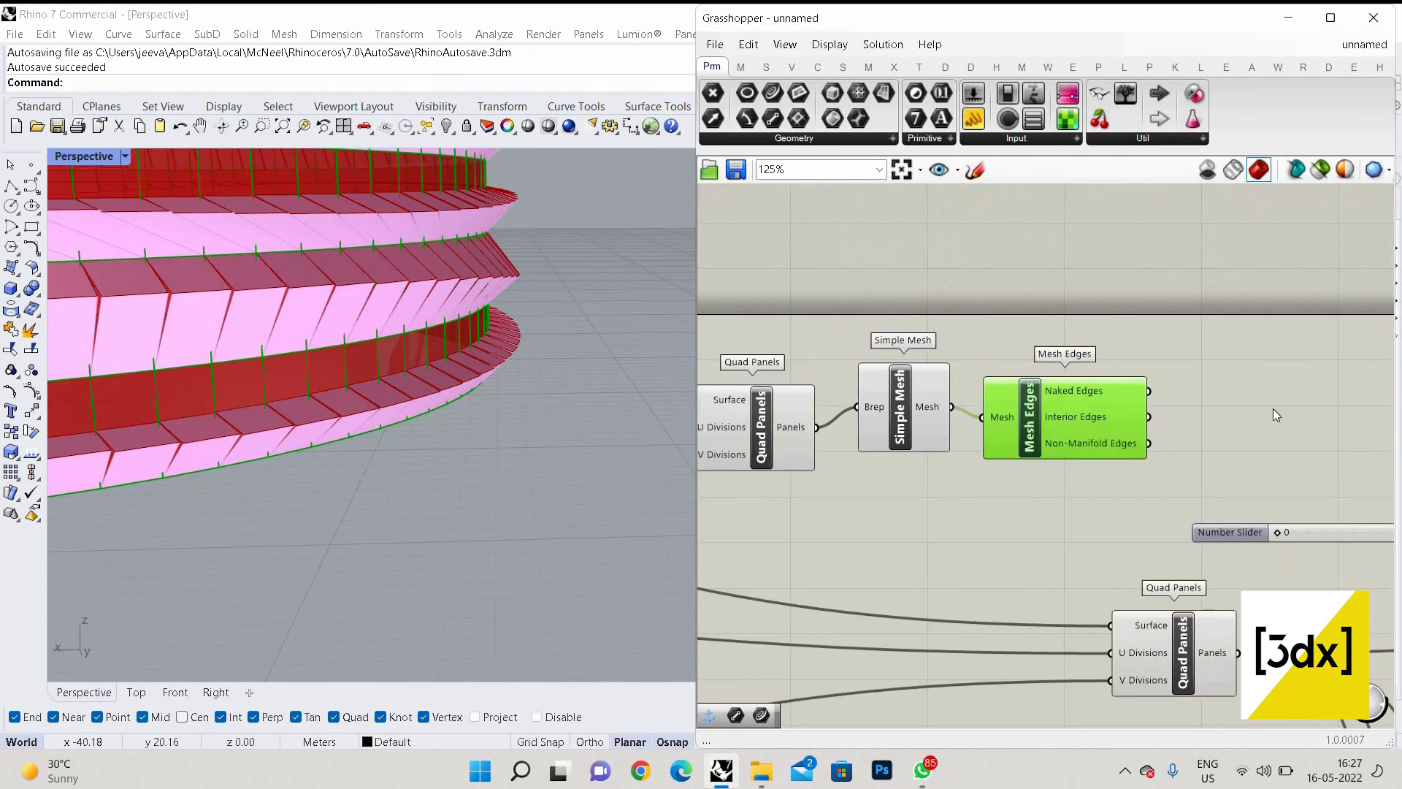
scroll(1273, 409, up, 4)
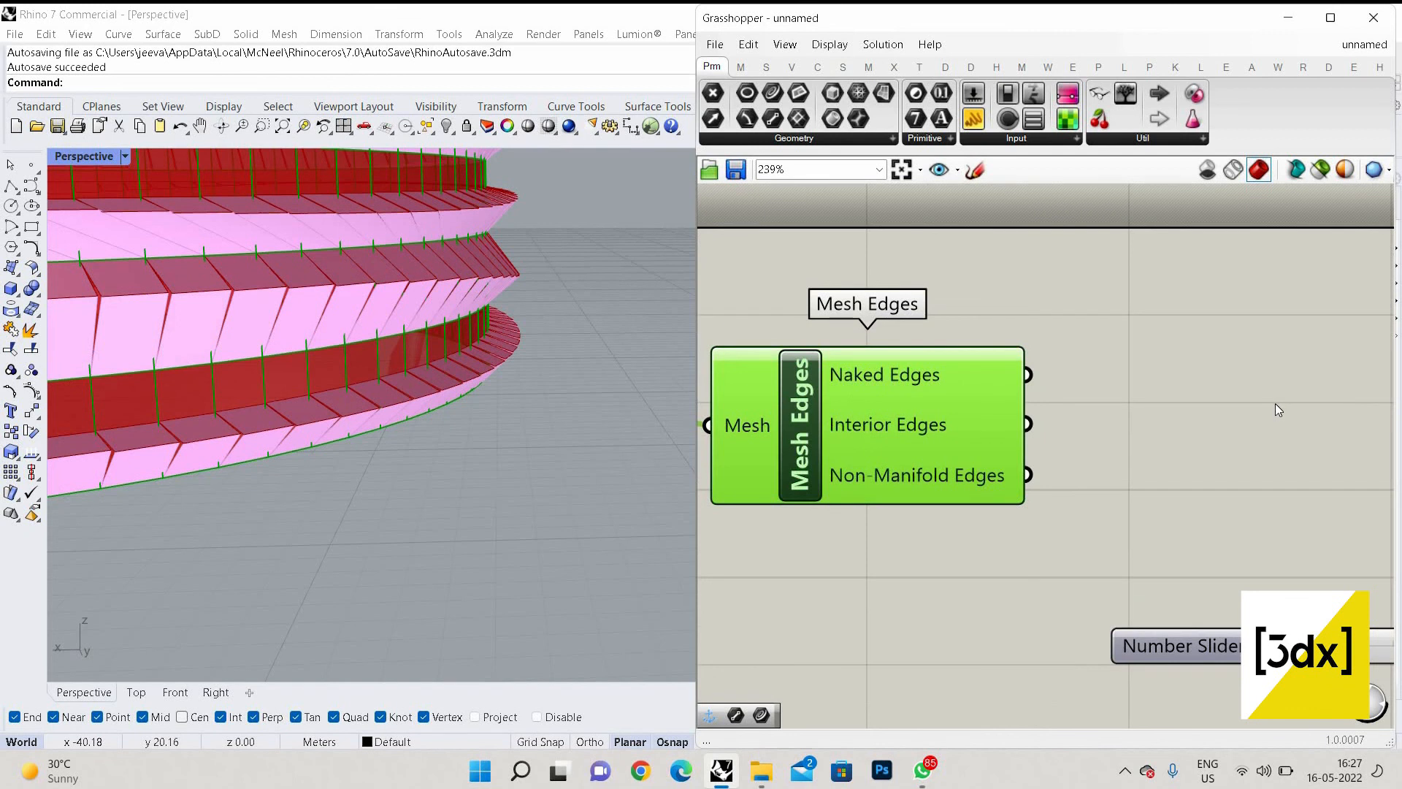
double_click(1278, 404)
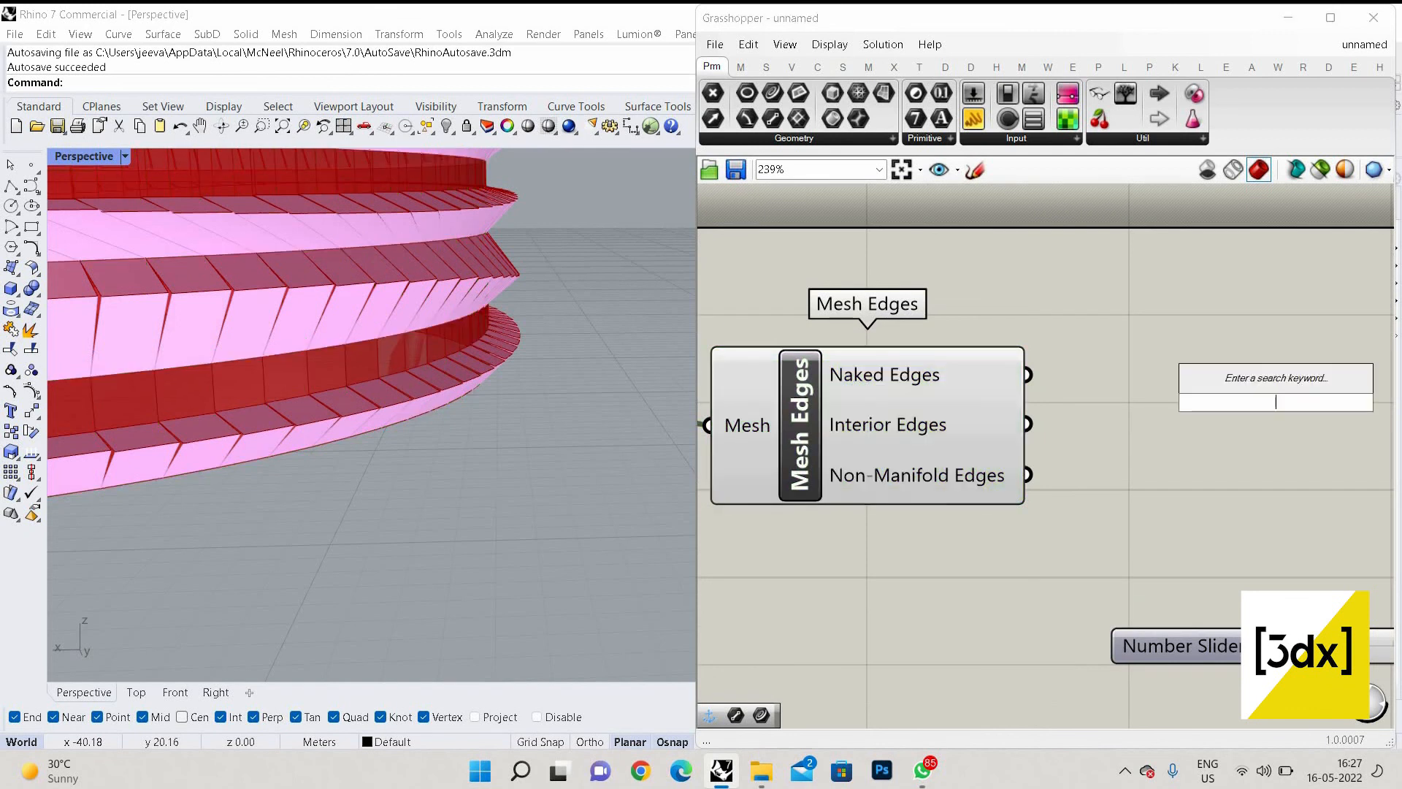
text(crv)
click(1254, 381)
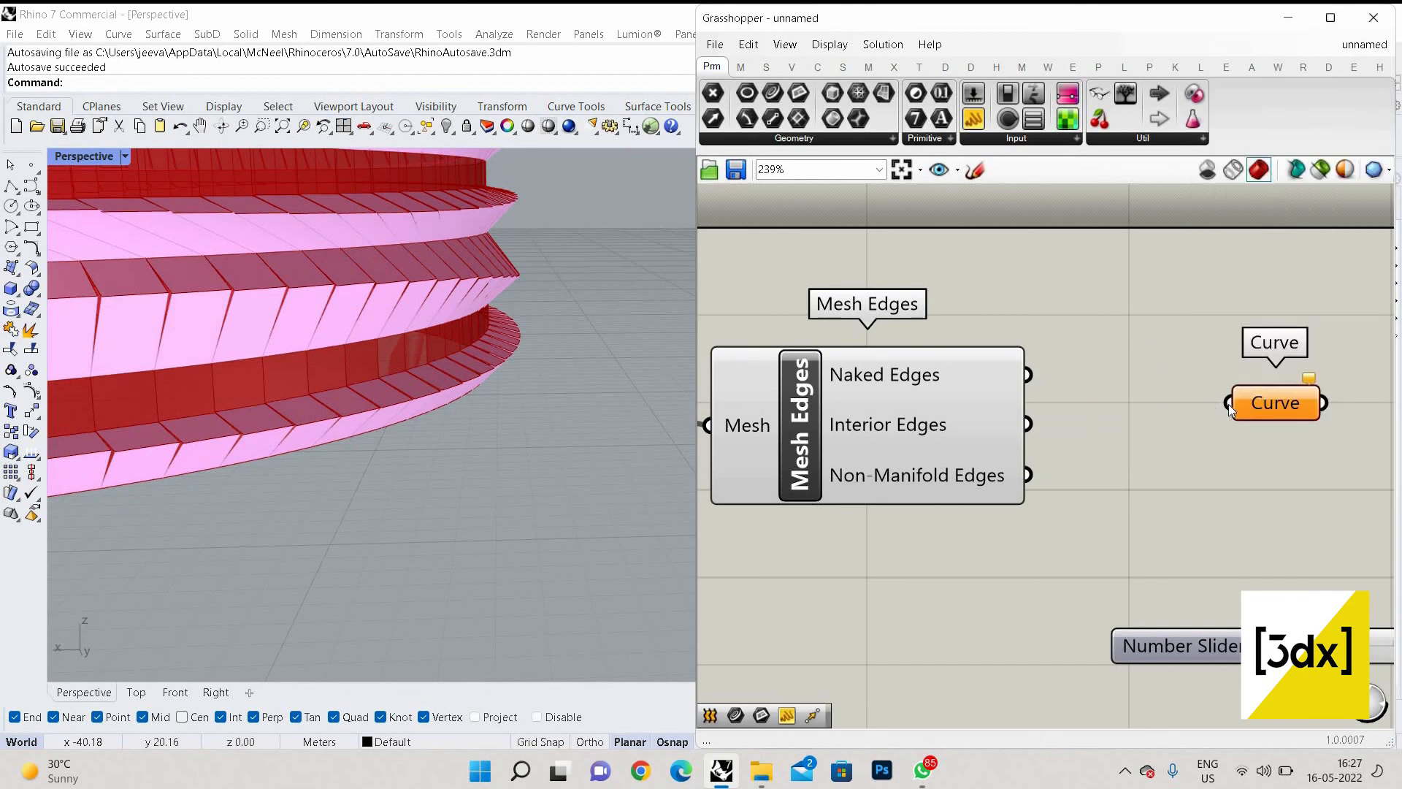
drag(1229, 404, 1028, 375)
scroll(1247, 447, down, 4)
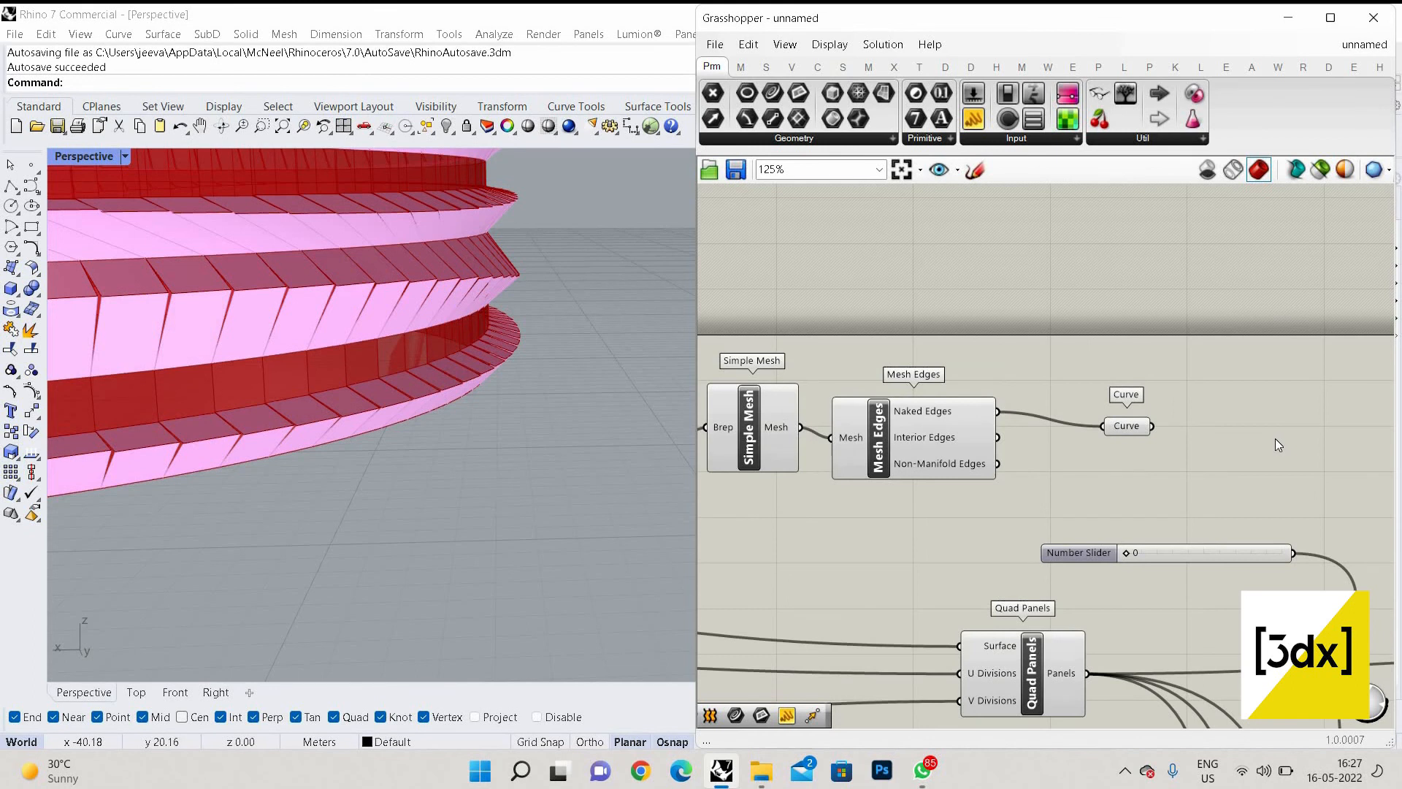
Add a Pipe component downstream of the Curve parameter and connect the curve to its Curve input
scroll(1256, 433, up, 3)
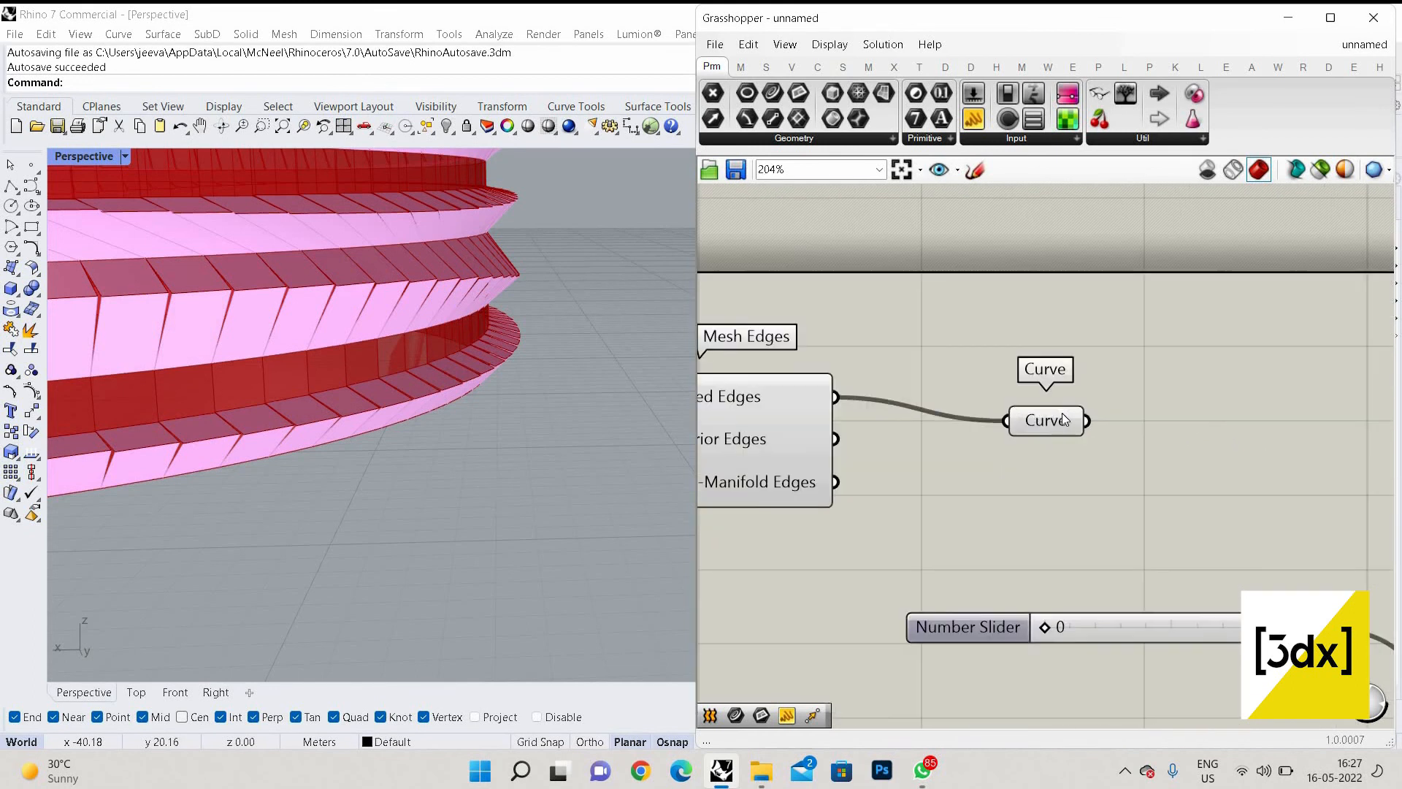
click(1063, 418)
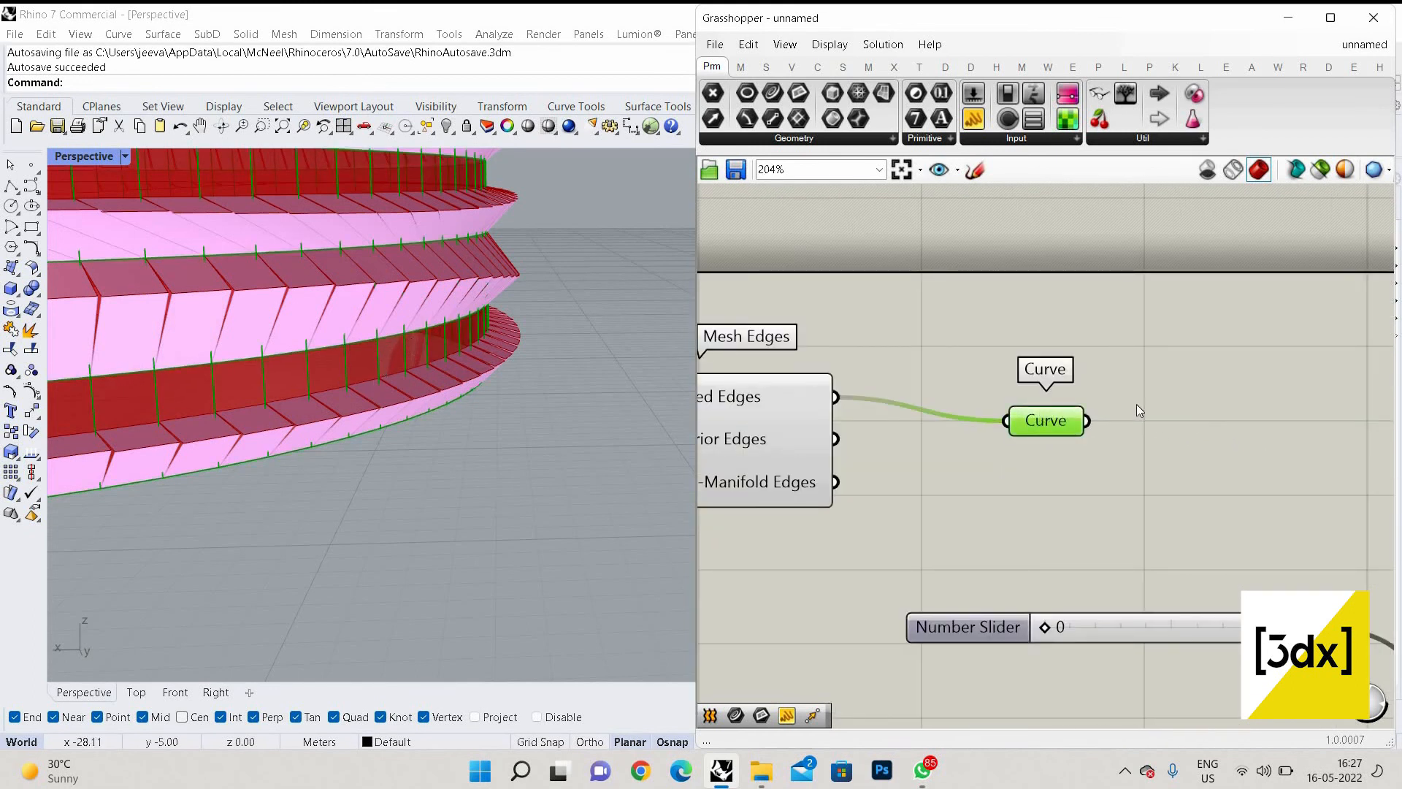
click(1157, 434)
double_click(1156, 433)
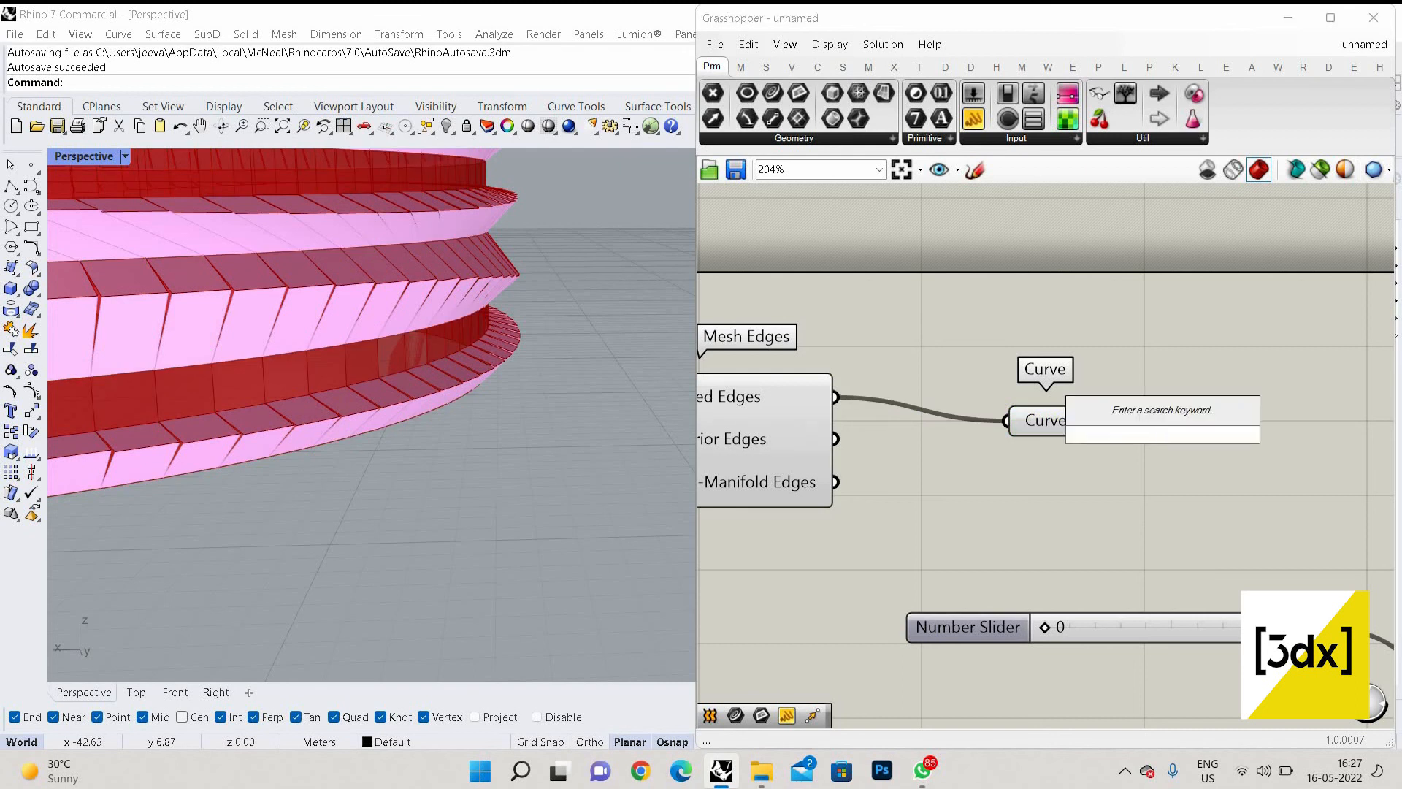
text(pipe)
key(Return)
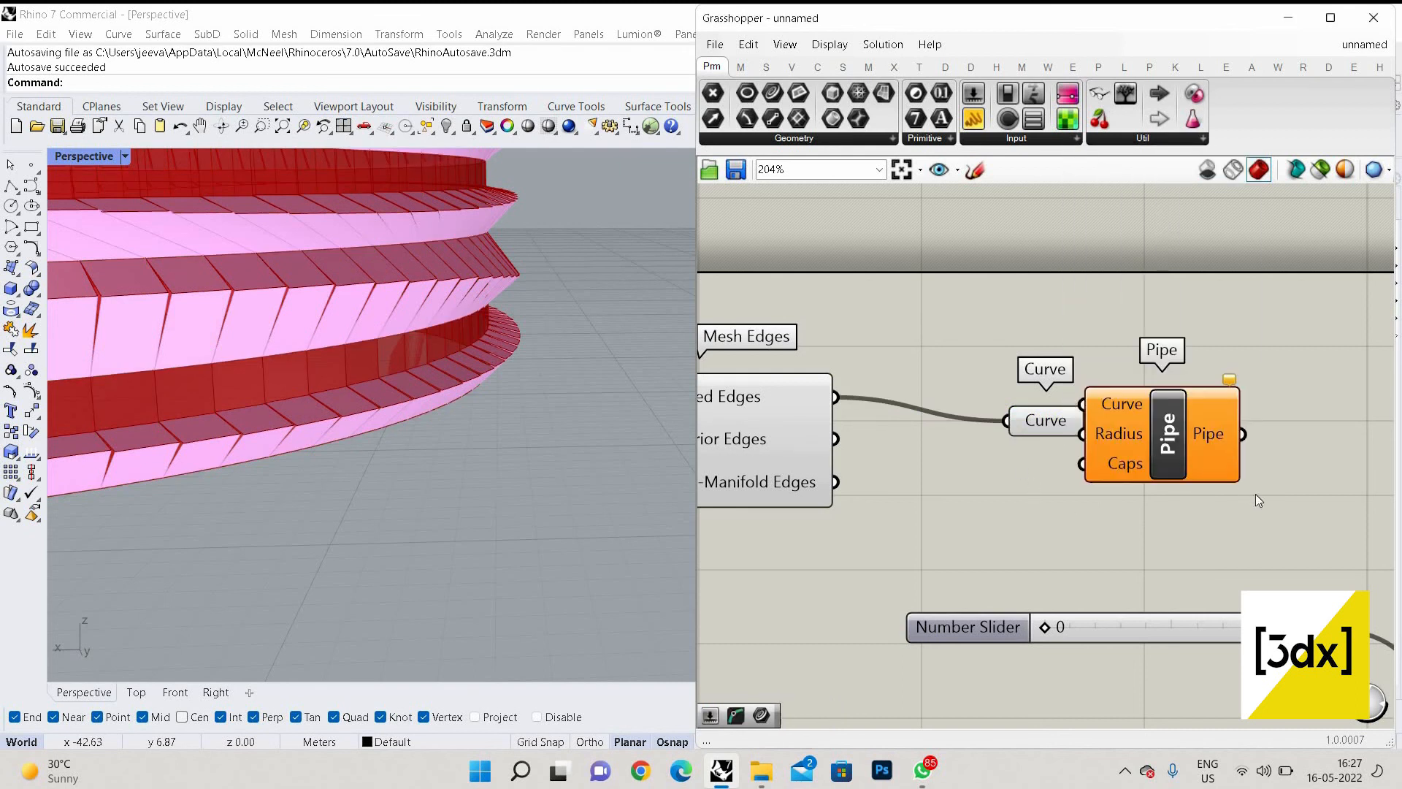
mouse_move(1093, 429)
mouse_down()
mouse_move(1199, 475)
mouse_move(1087, 421)
mouse_up()
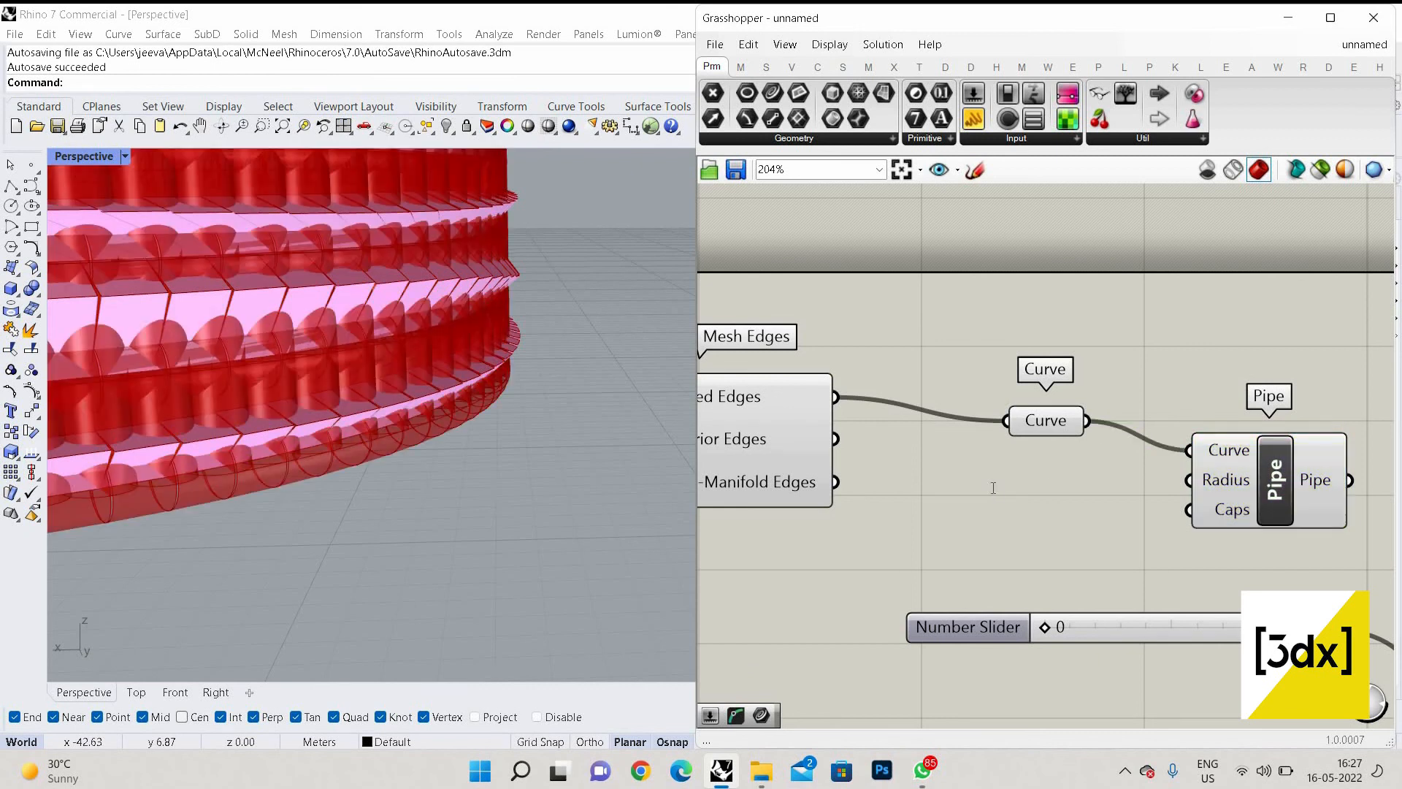
double_click(993, 488)
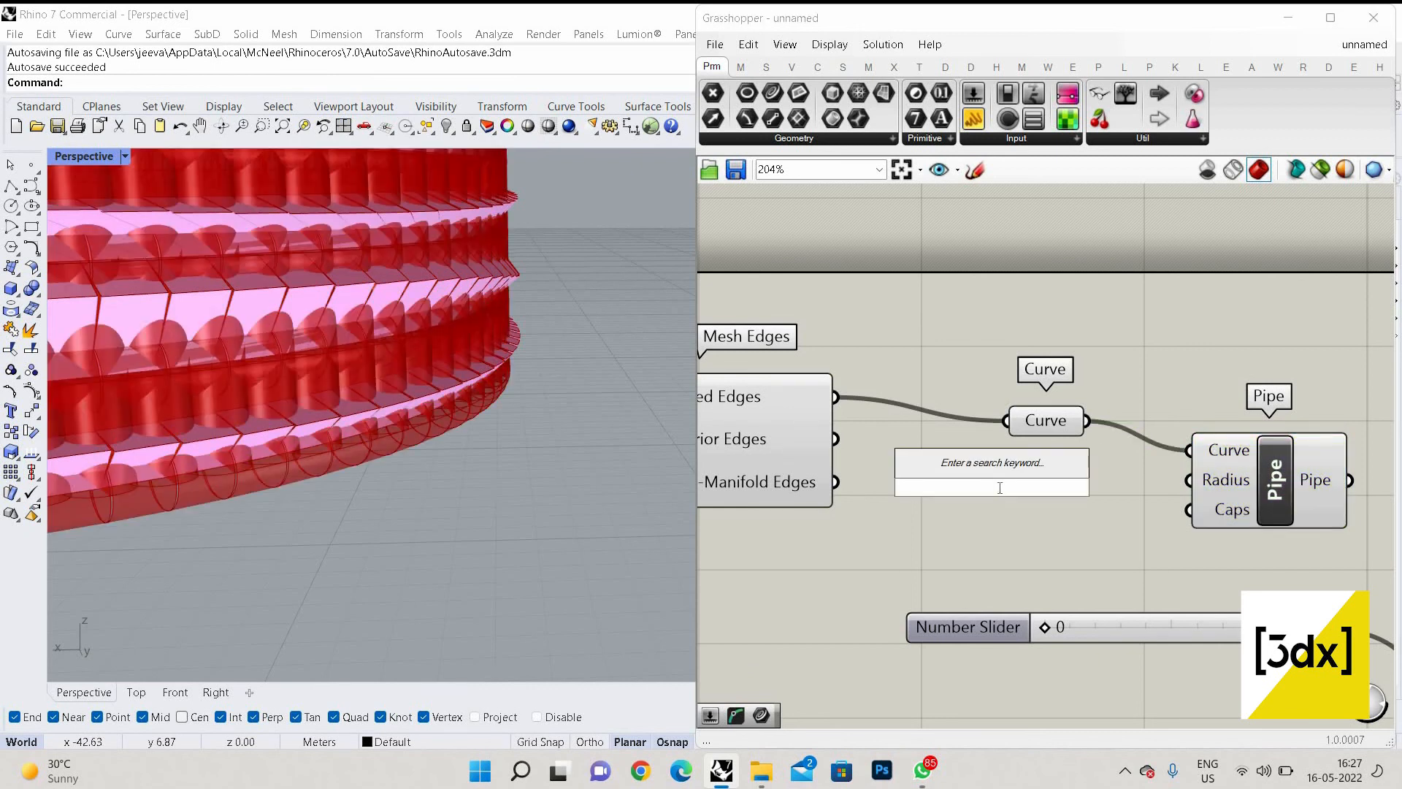
text(.005)
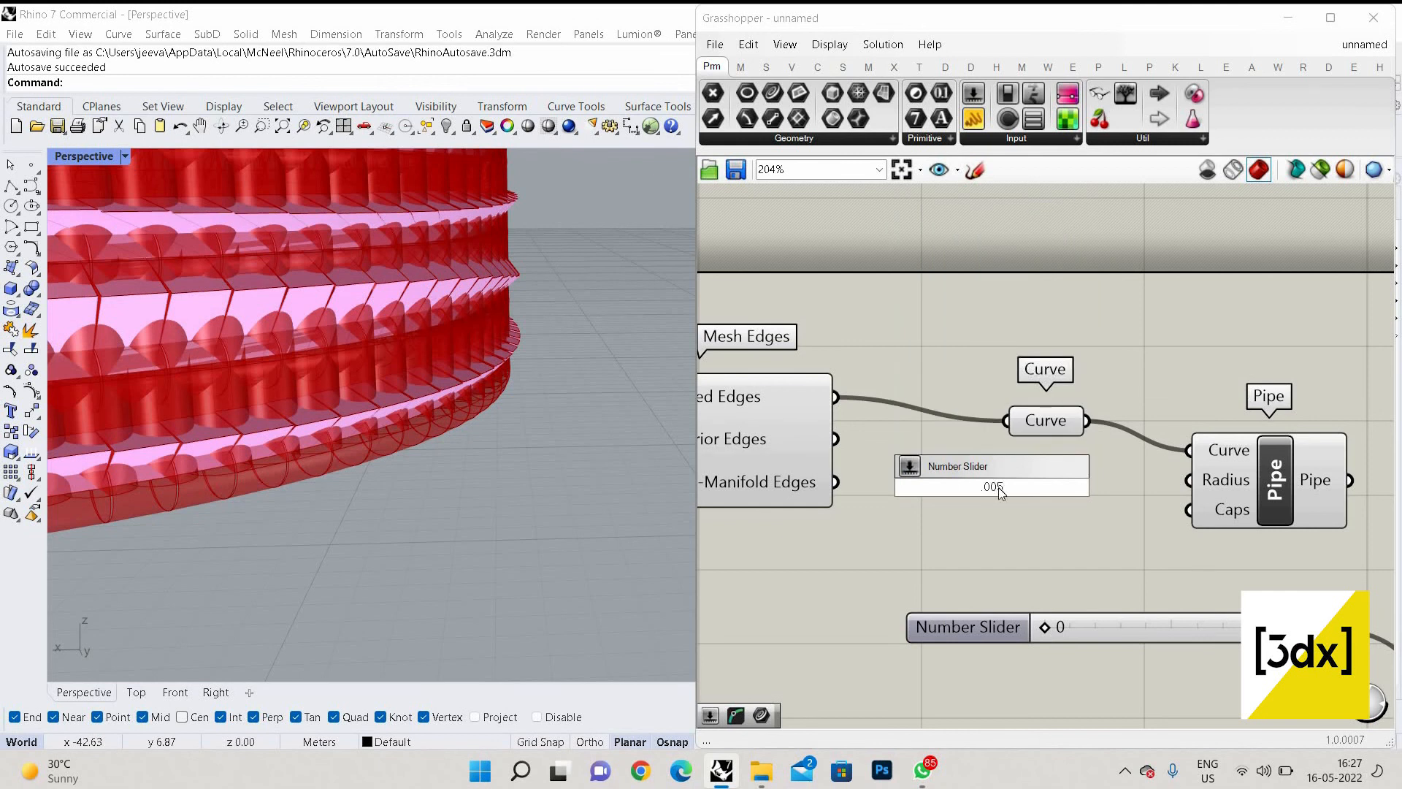
key(Return)
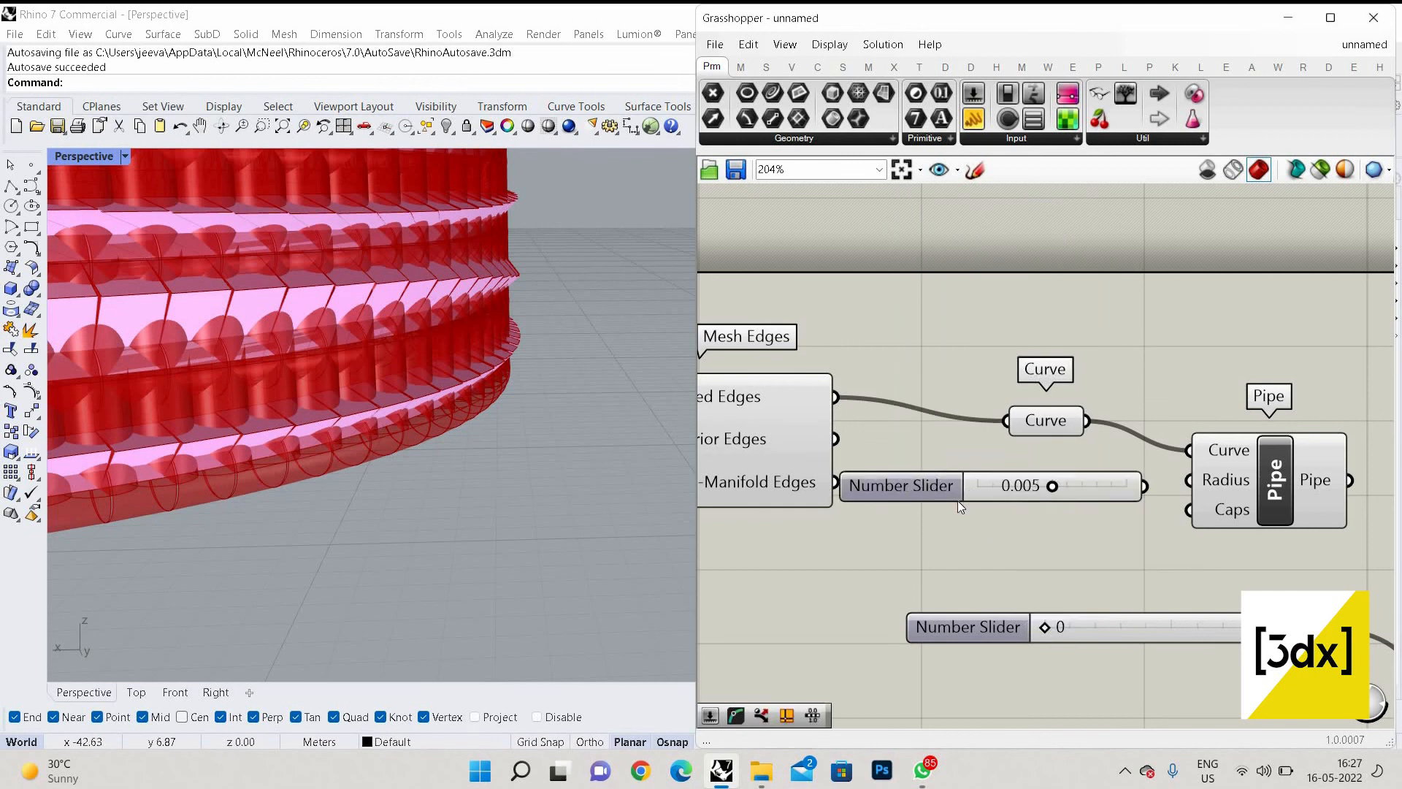
drag(957, 500, 957, 500)
key(Delete)
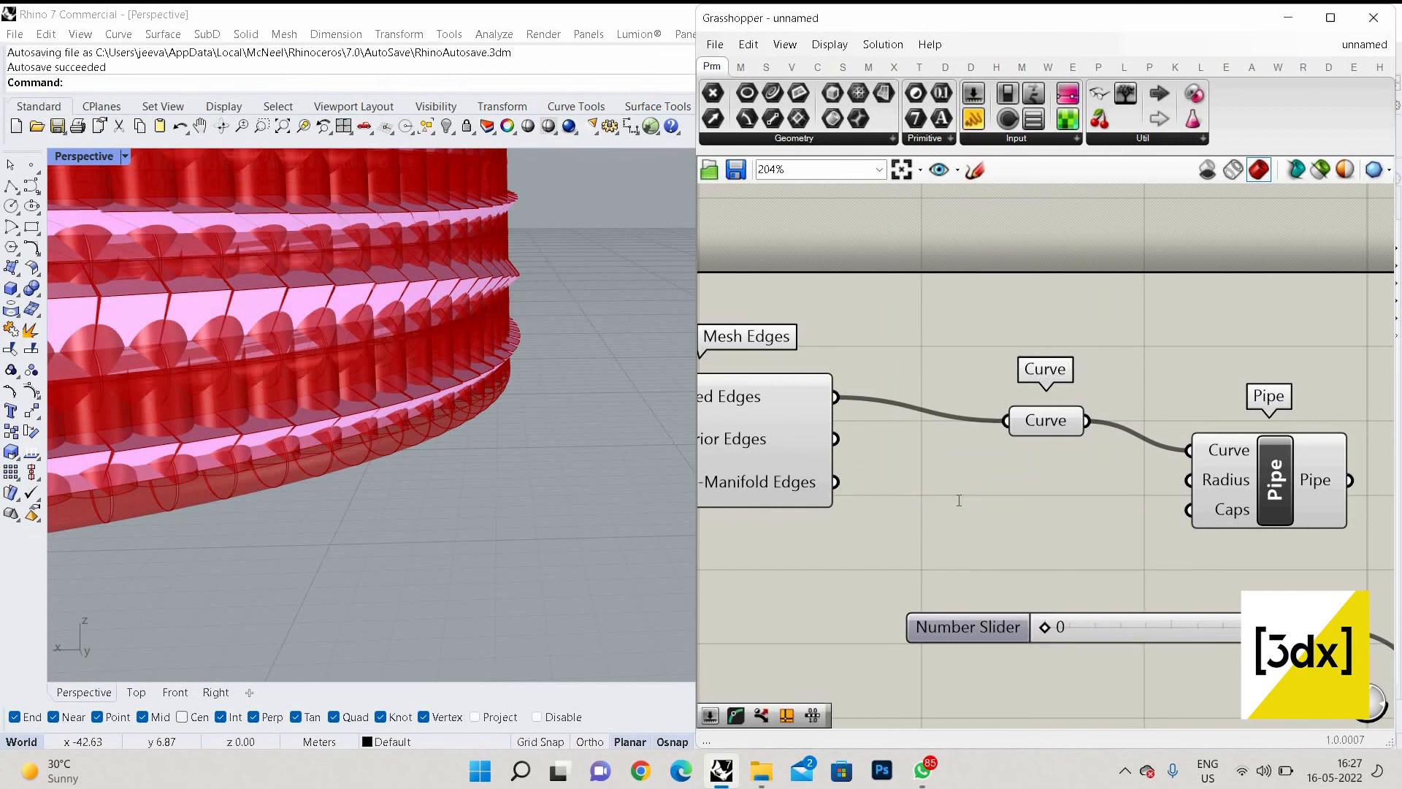
Add a number slider set to 0.05 and wire it to the Pipe's Radius input
double_click(958, 500)
text(0.05)
key(Return)
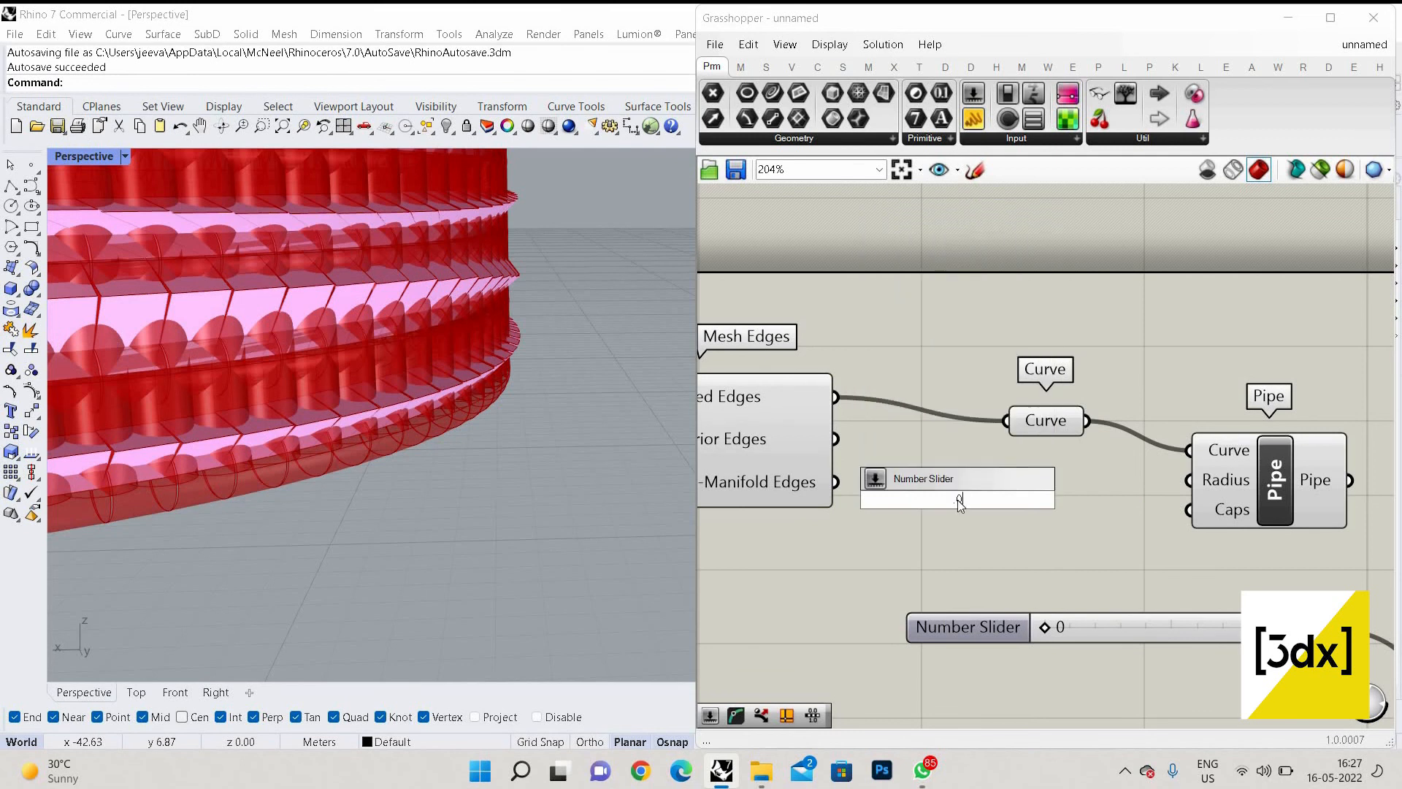
scroll(1086, 493, up, 1)
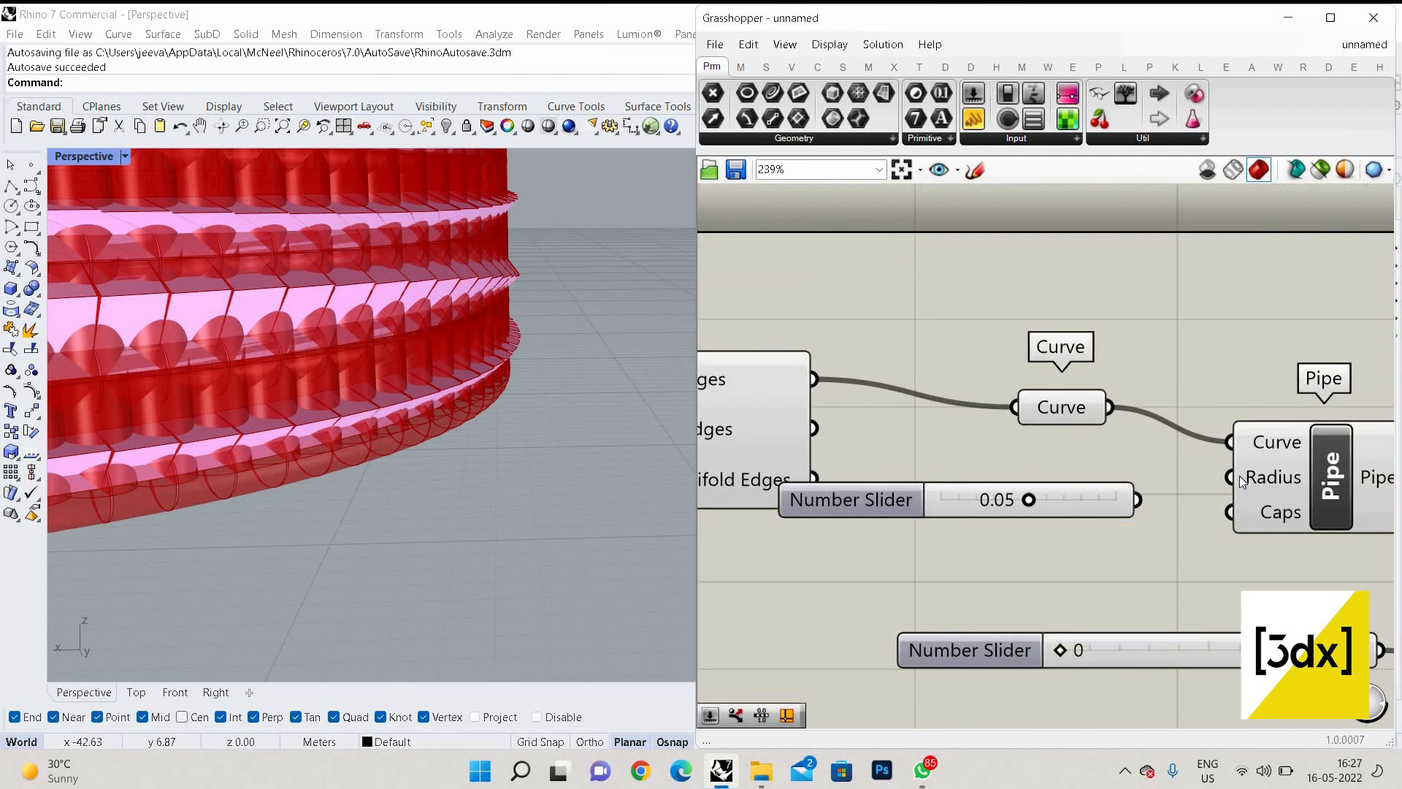
drag(1232, 477, 1138, 499)
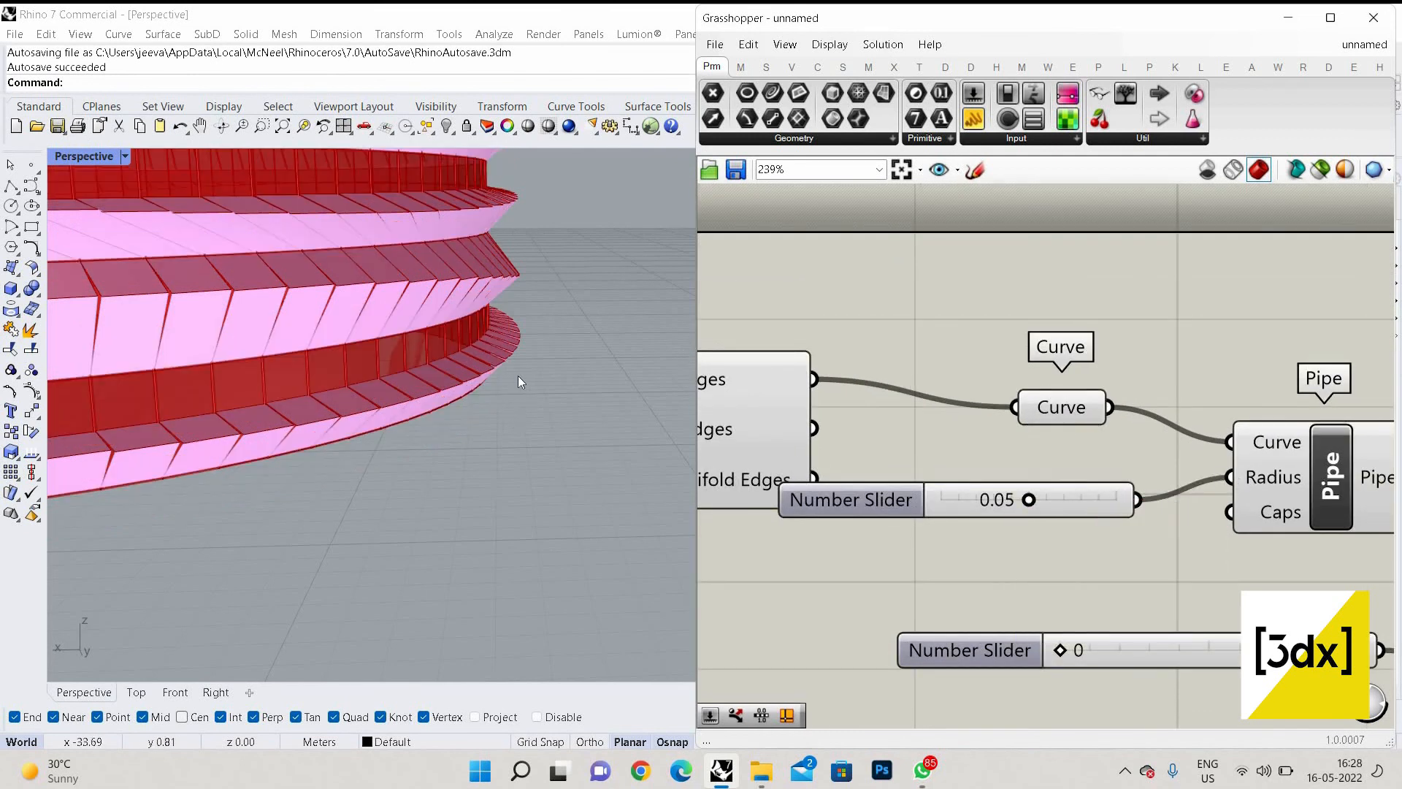
Move the whole lower panel definition group up, closer beneath the upper panel definition
scroll(1101, 371, down, 4)
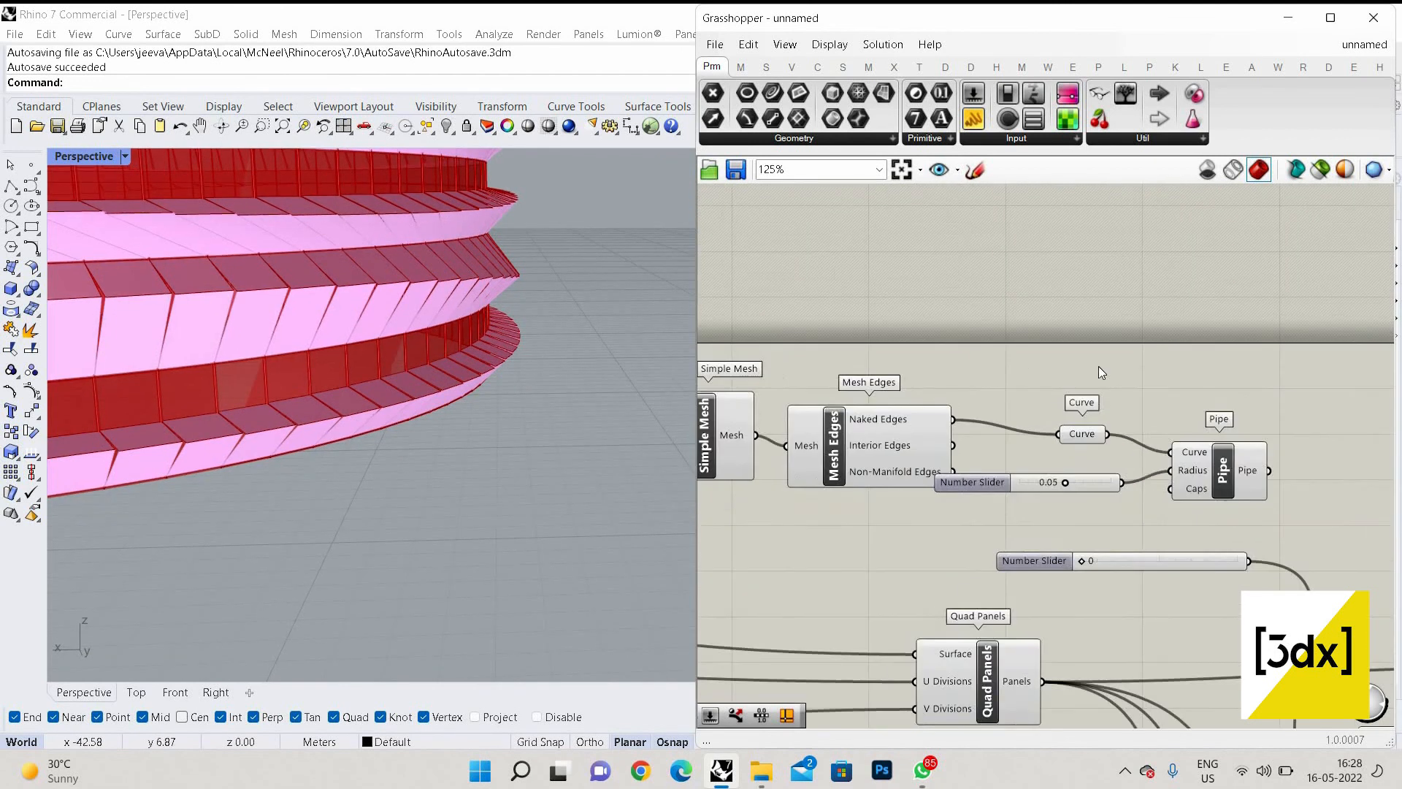
scroll(1102, 372, down, 10)
scroll(1193, 604, up, 2)
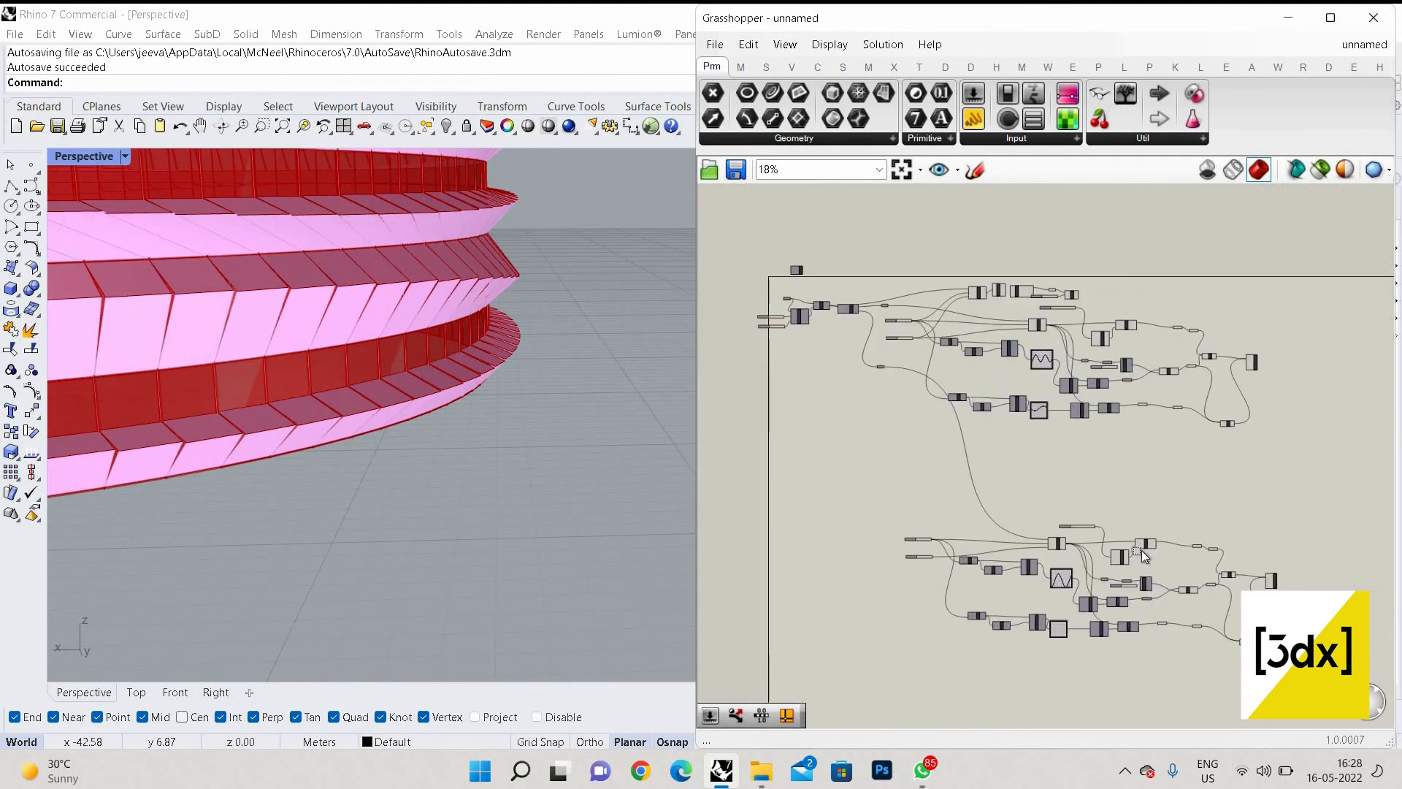
drag(1339, 672, 968, 509)
scroll(1081, 559, up, 4)
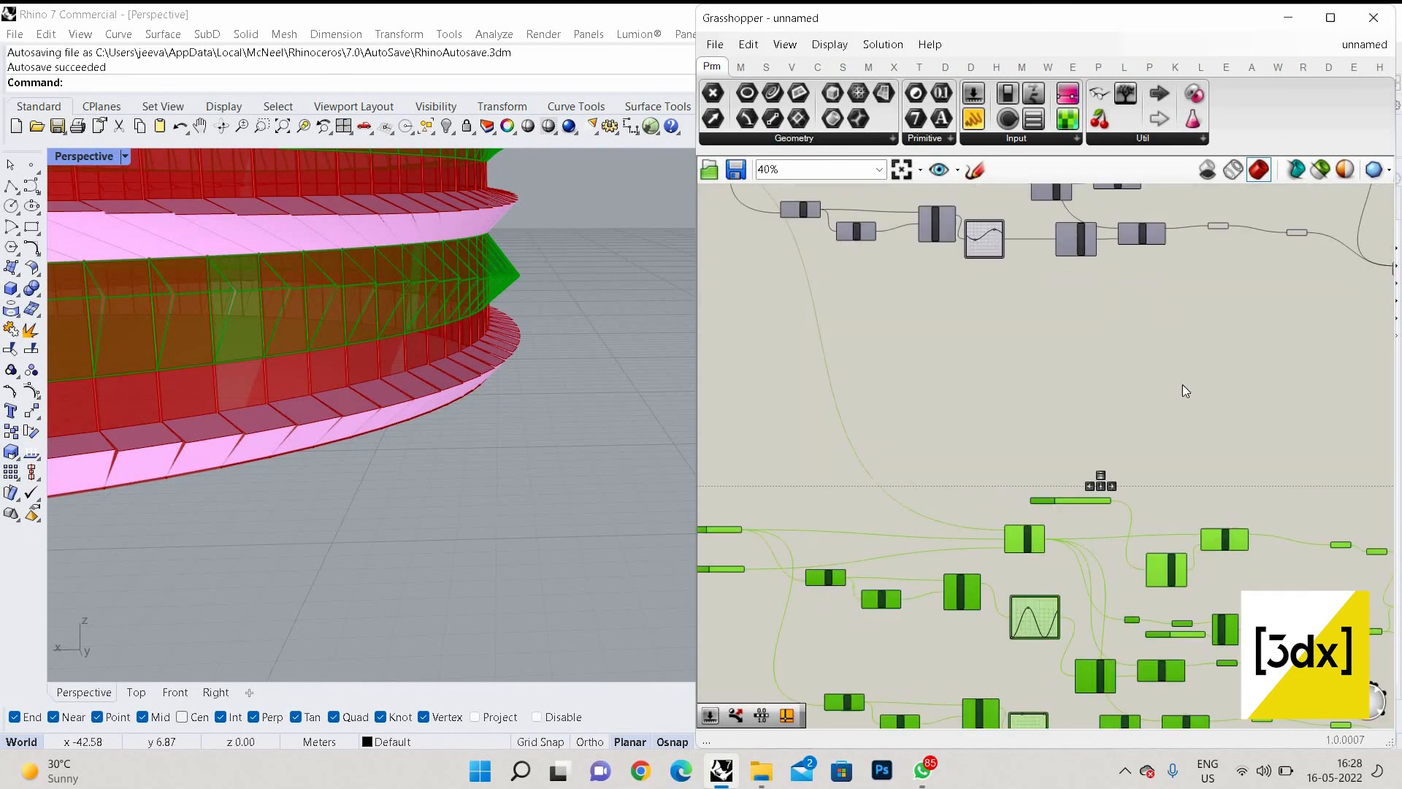
scroll(1223, 523, down, 4)
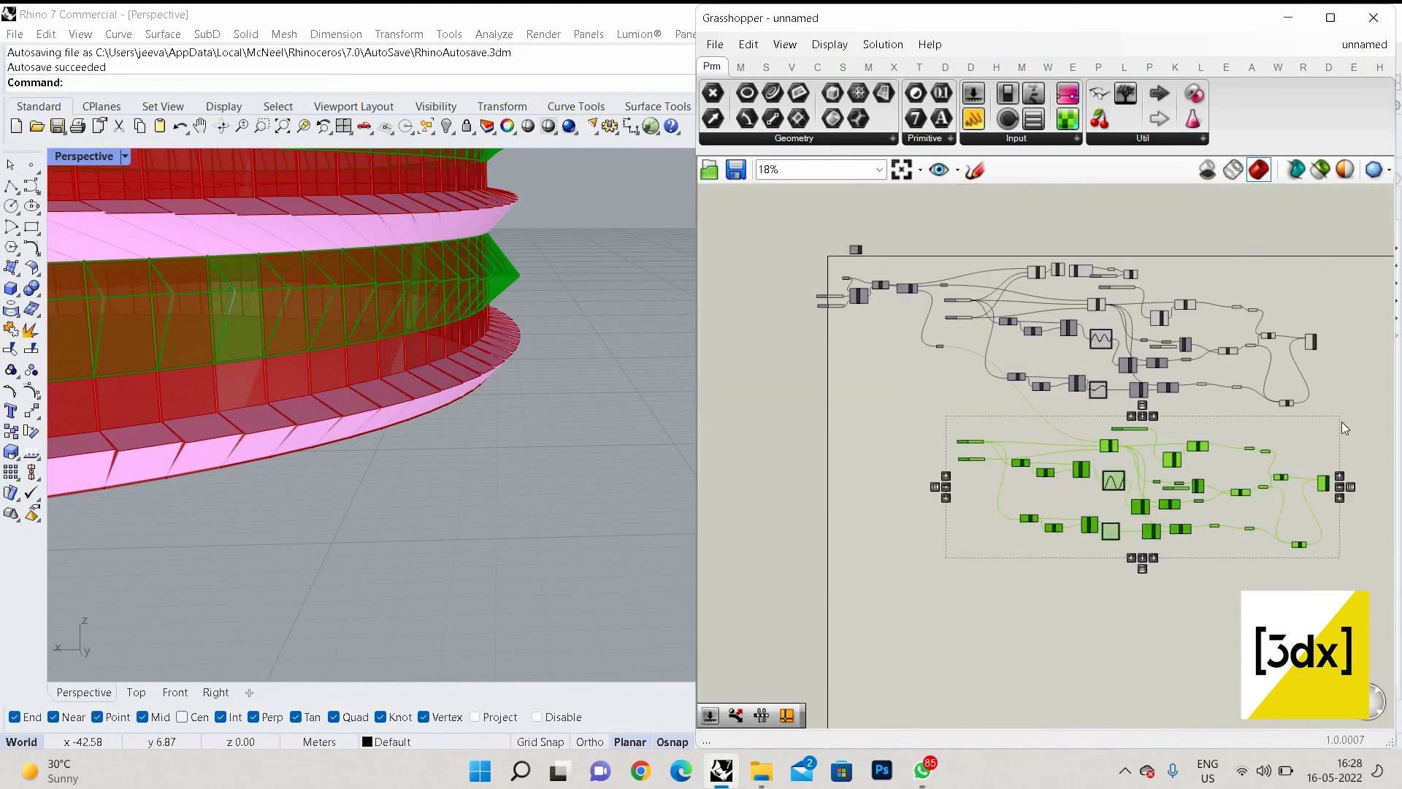
click(1356, 406)
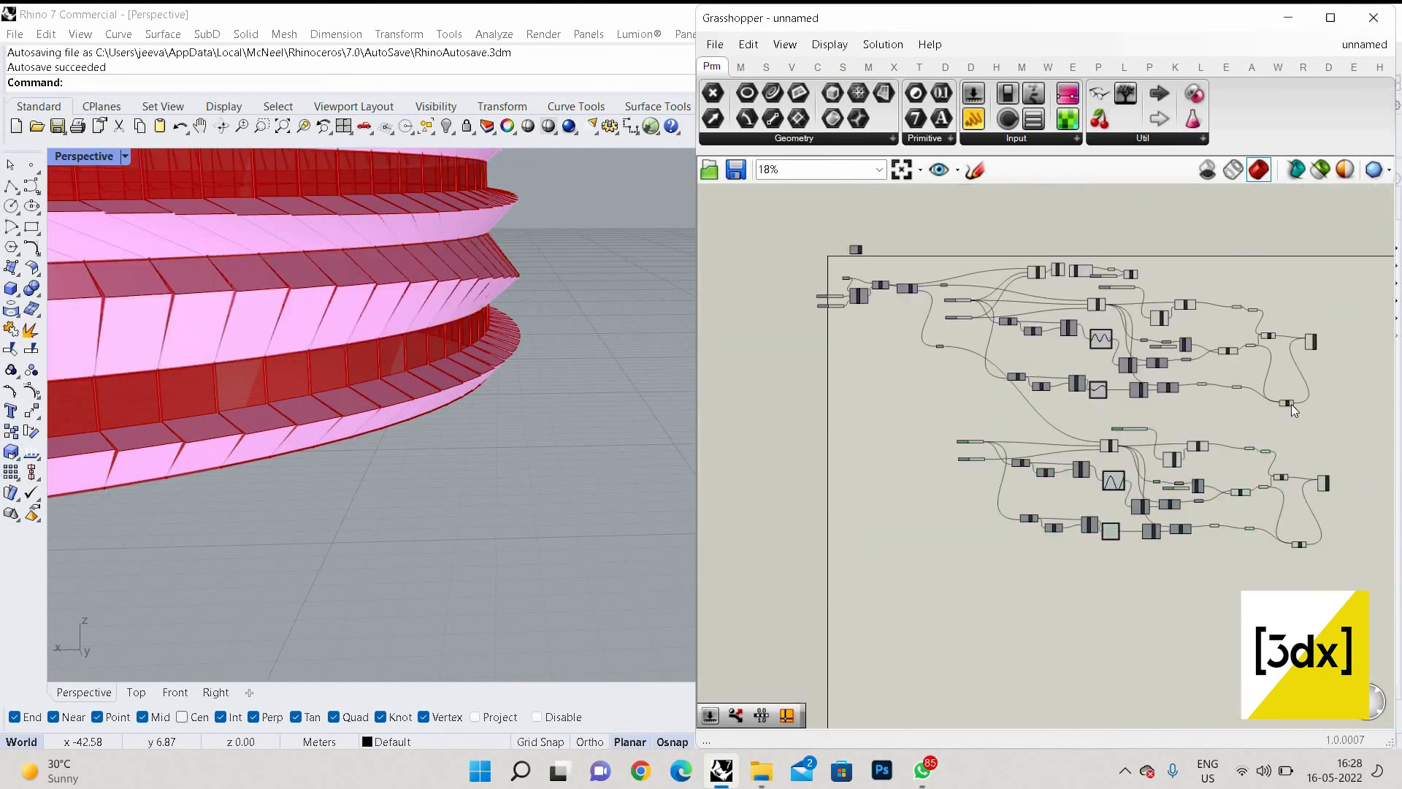
mouse_move(1292, 405)
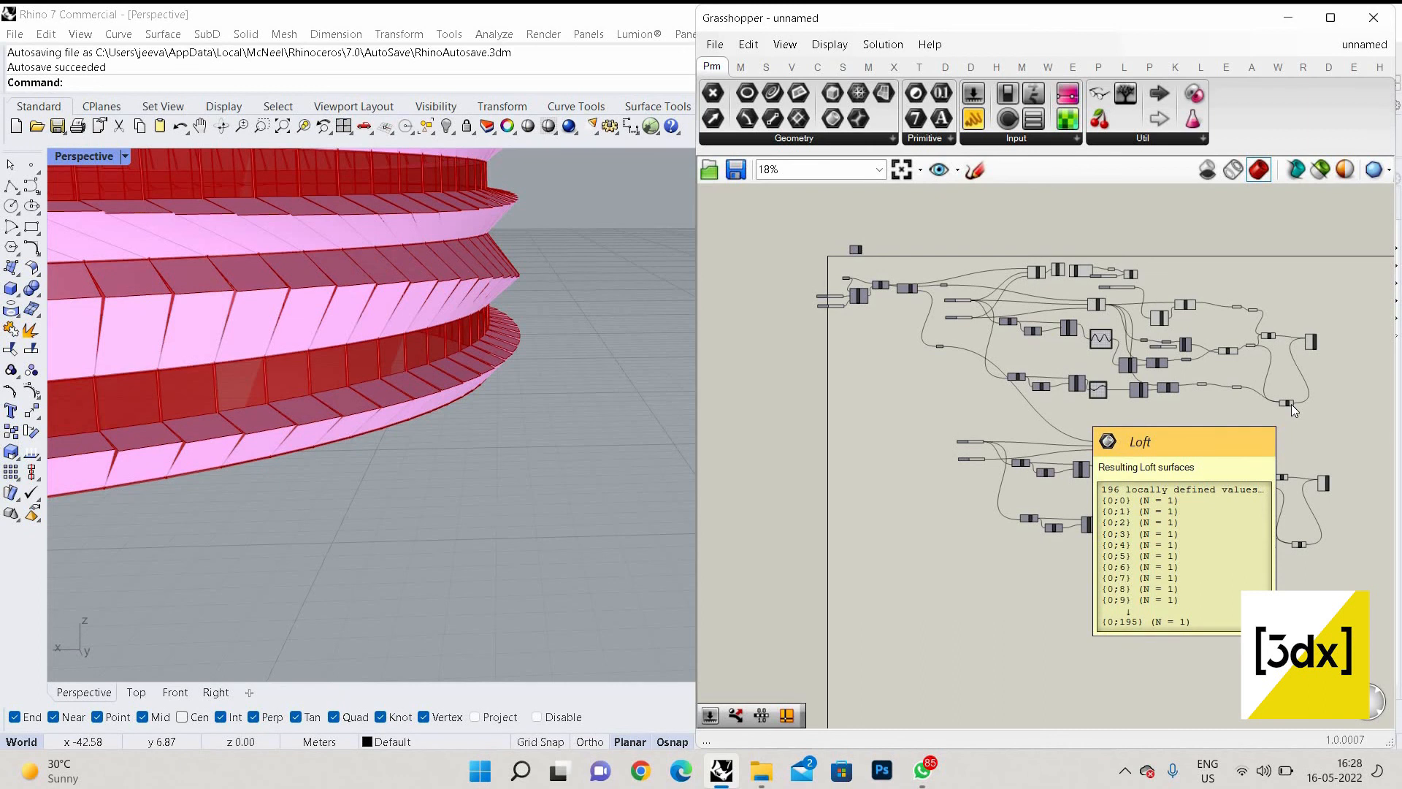